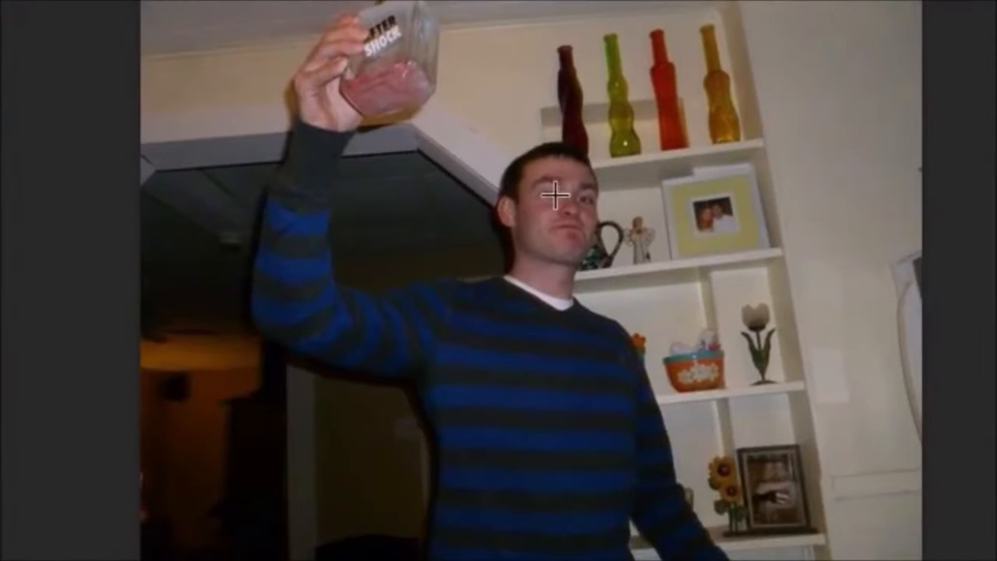
Cut a hard-edged elliptical area around the man's head and upper body, and undo the cut
left_click_drag(312, 86, 814, 488)
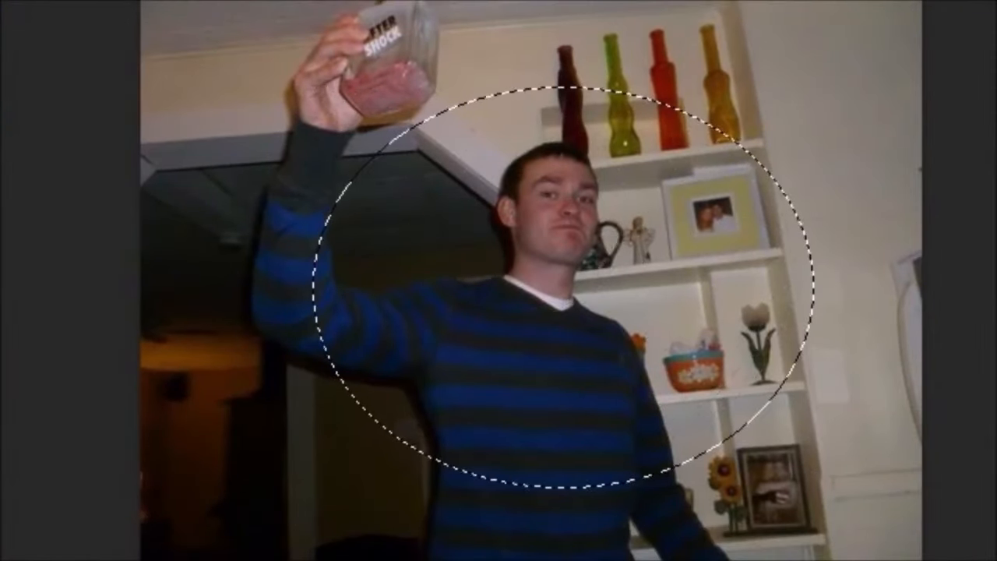
key("ctrl+x")
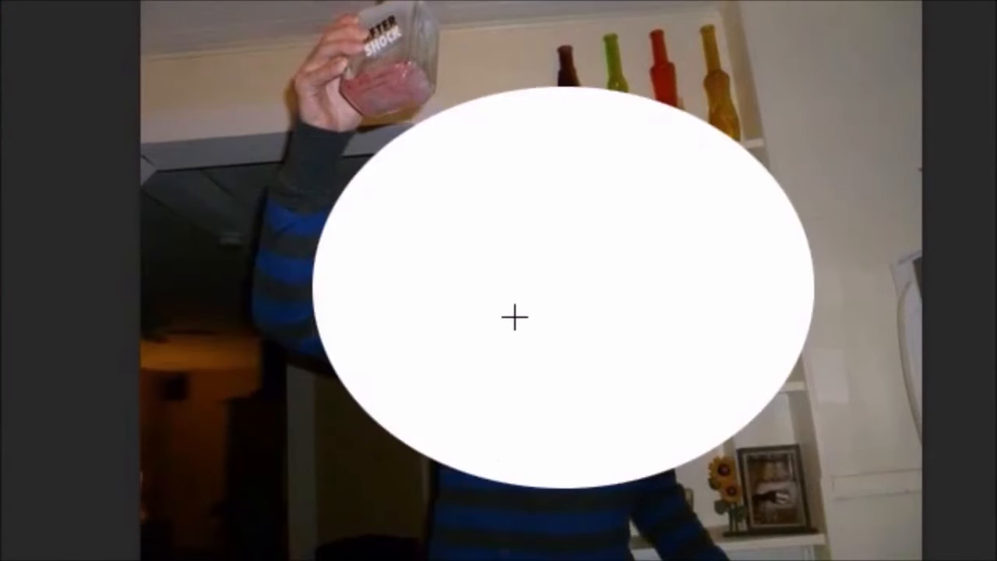
key("ctrl+z")
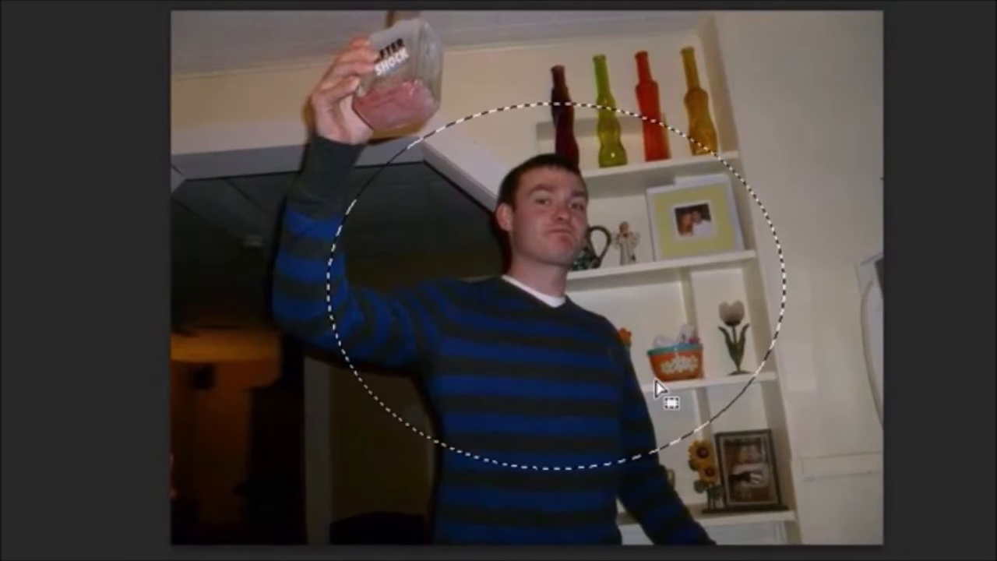
Cut a new circular area around the man's head and chest with a 20 px feather, and undo the cut
left_click_drag(310, 121, 358, 171)
left_click(663, 65)
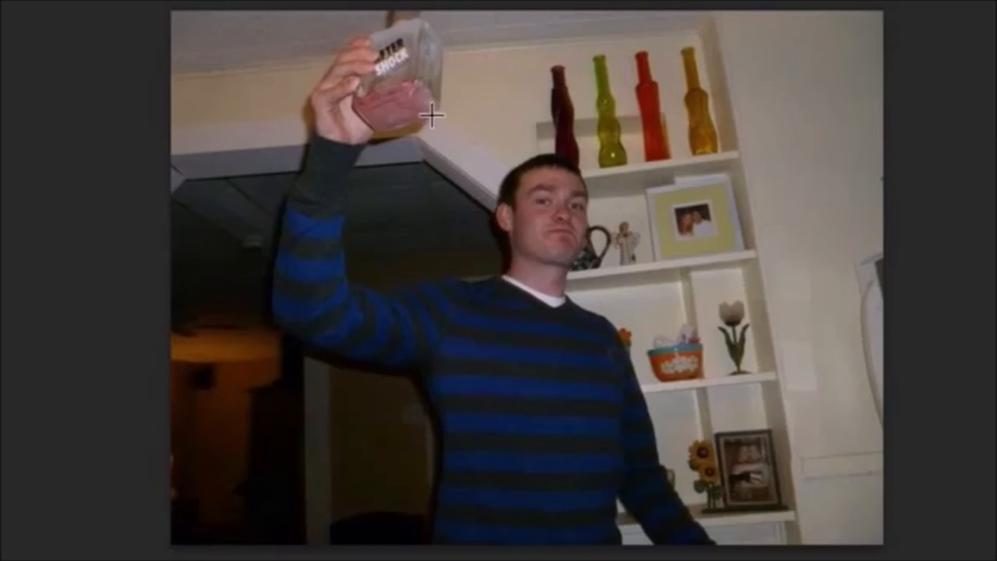
left_click_drag(393, 93, 768, 416)
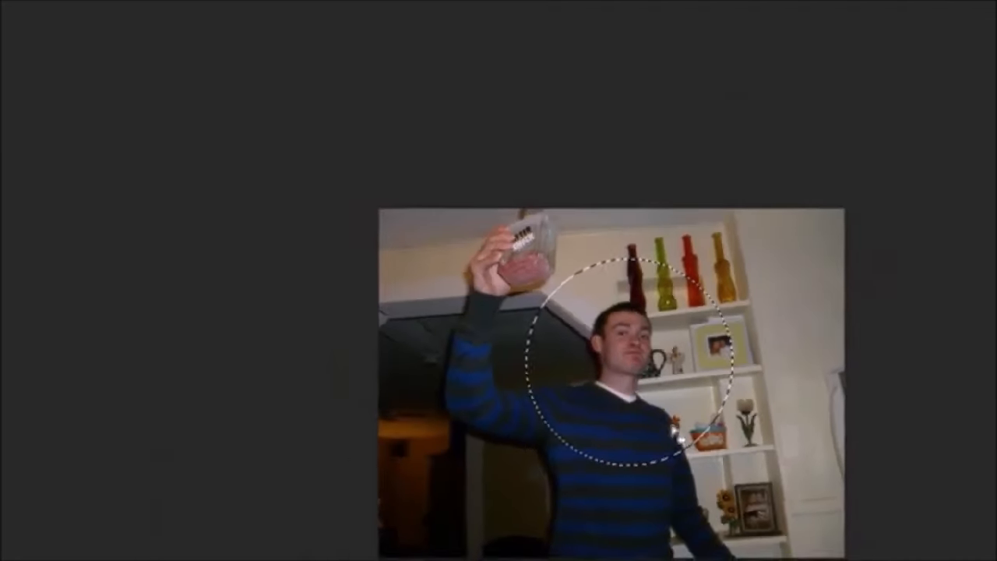
left_click(68, 9)
left_click(78, 97)
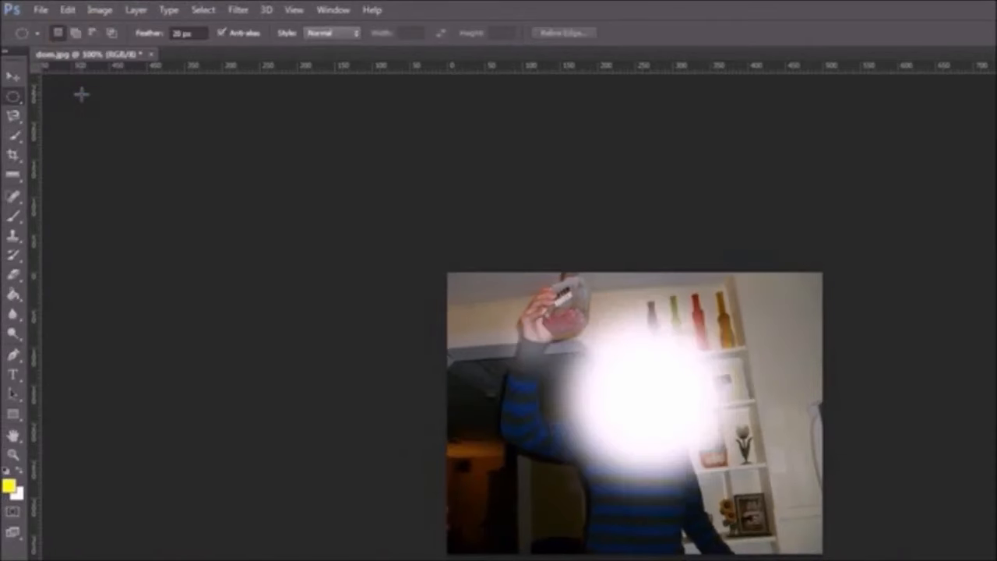
left_click(68, 11)
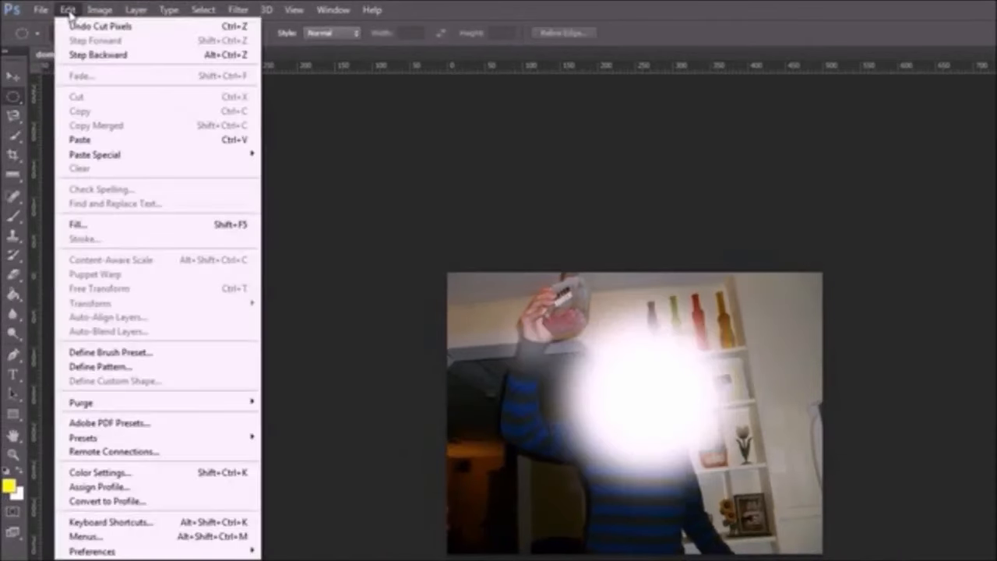
left_click(81, 55)
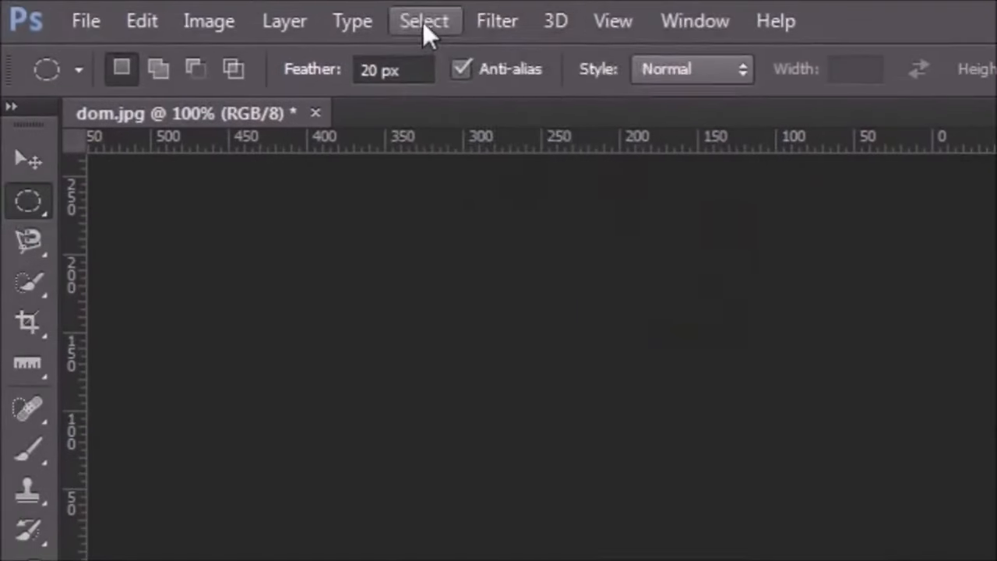
Invert the feathered circular selection and cut away the photo outside the circle
left_click(423, 21)
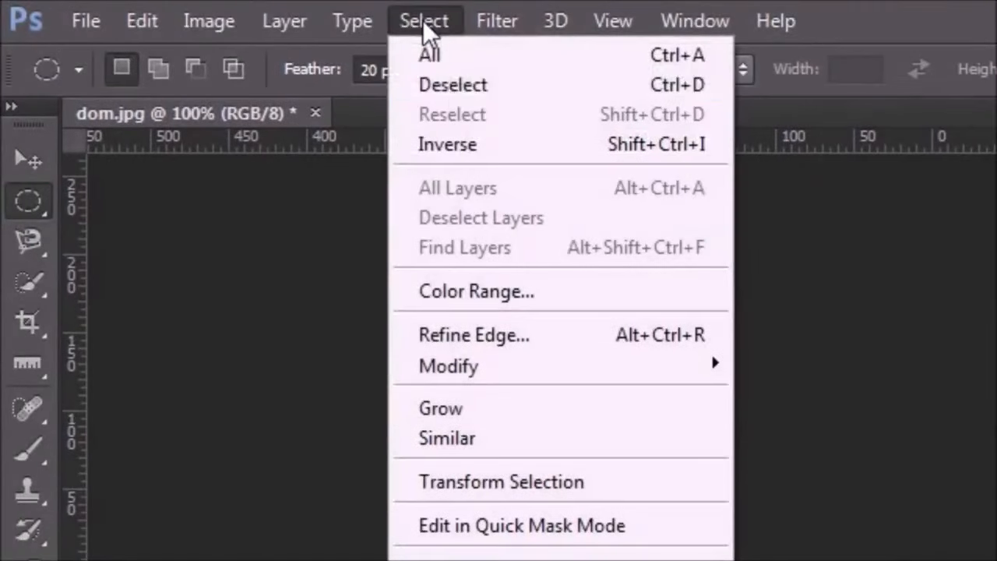
left_click(461, 145)
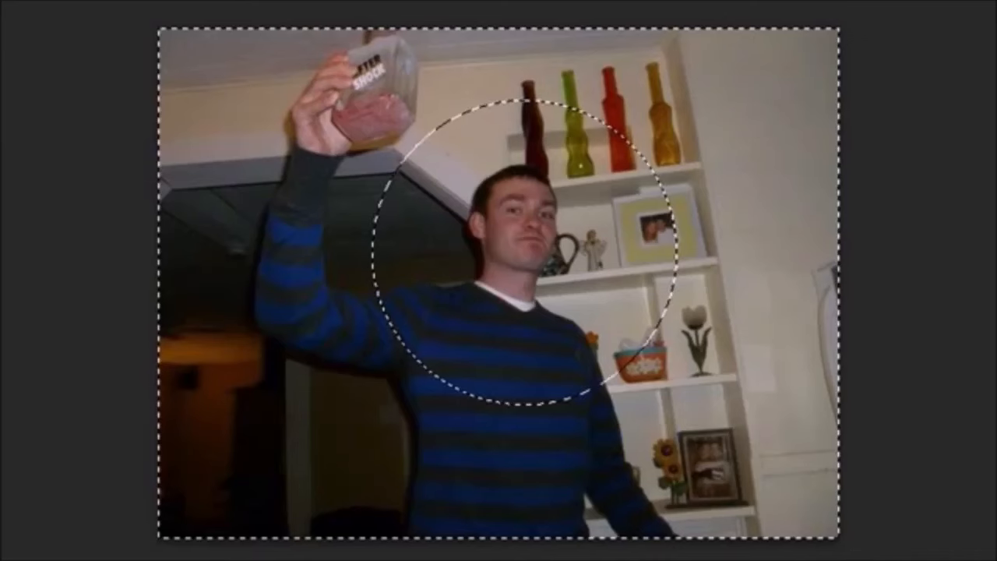
key("ctrl+x")
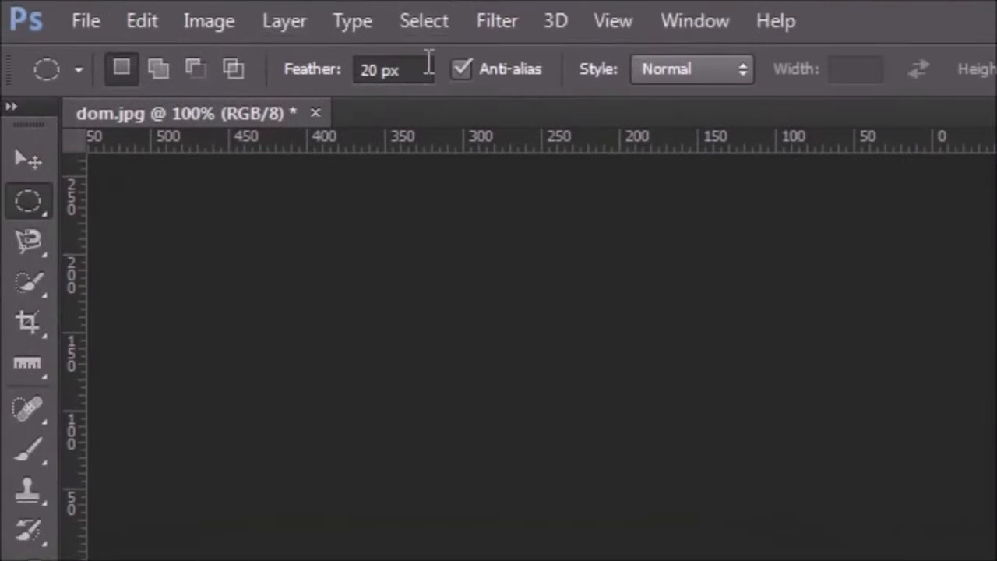
left_click(426, 21)
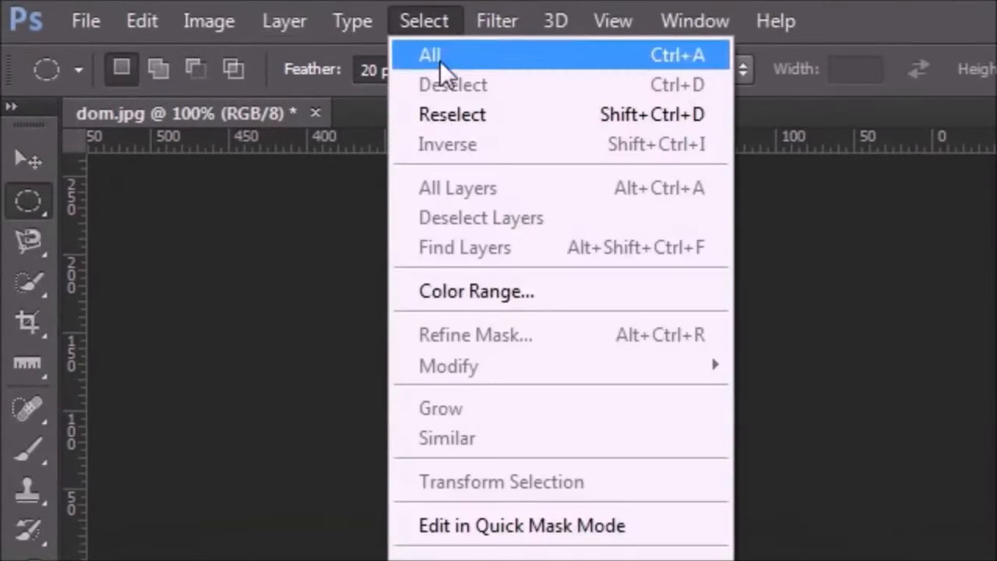
left_click(465, 118)
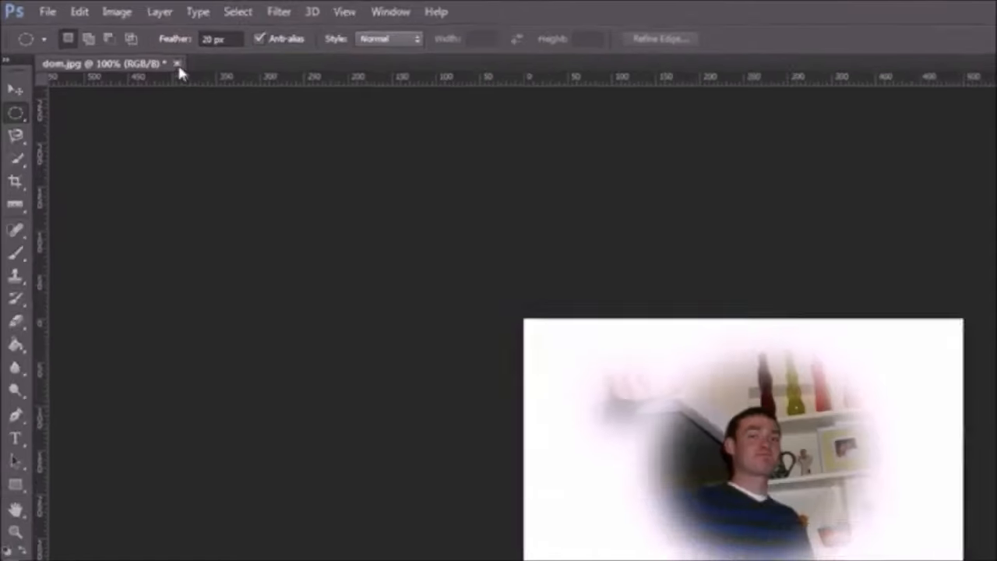
Close dom.jpg without saving, and reopen it from the Photoshop_Images folder
key("ctrl+w")
left_click(733, 311)
left_click(42, 10)
left_click(64, 41)
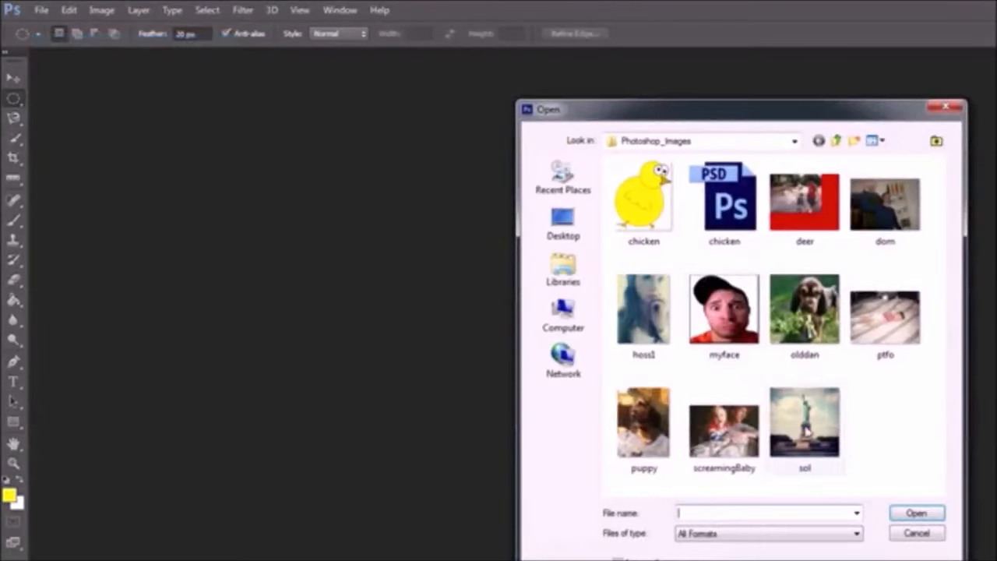
double_click(888, 205)
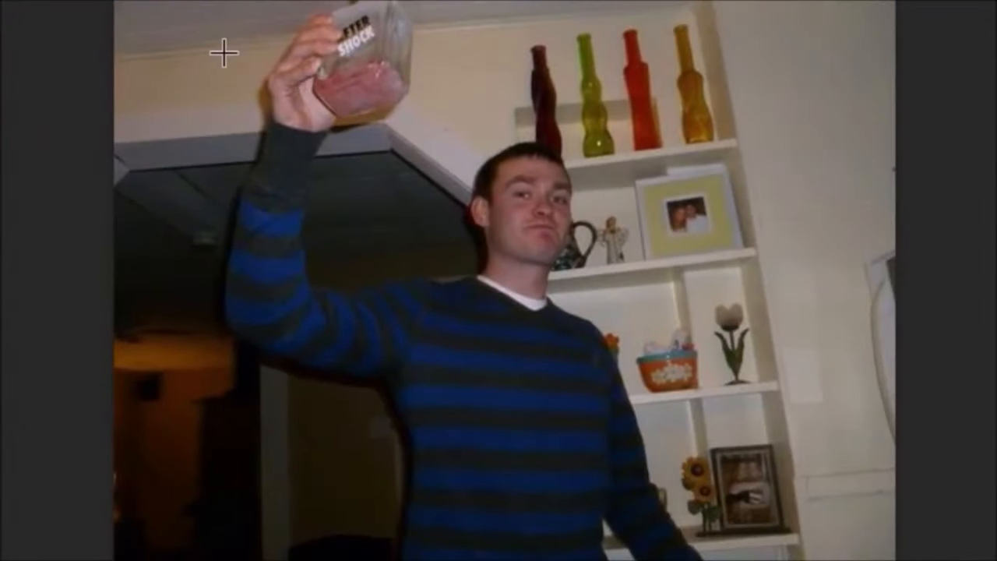
left_click_drag(223, 52, 703, 490)
left_click(515, 342)
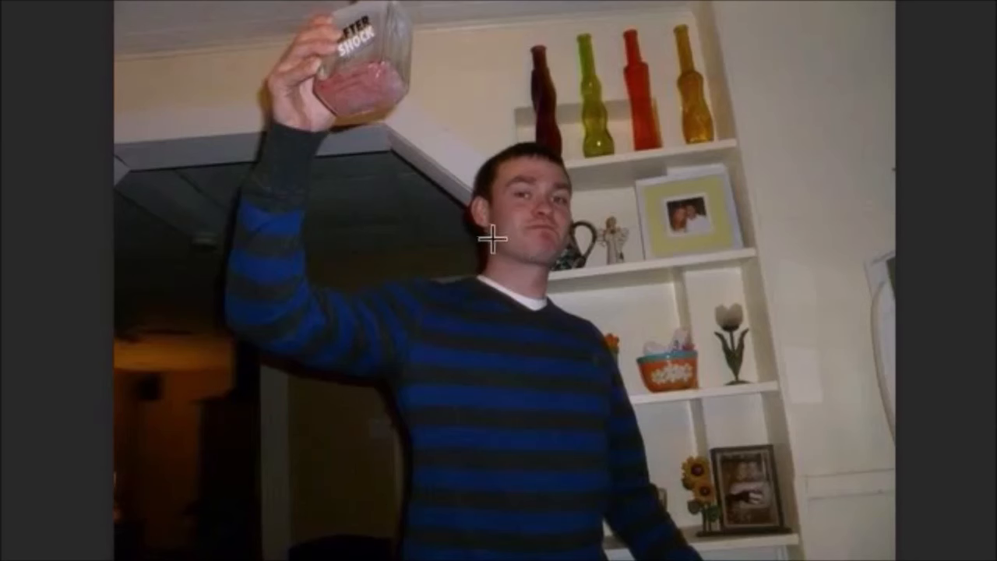
left_click_drag(515, 217, 718, 434)
left_click(208, 319)
Draw a 20 px feathered ellipse around the man's head and shoulders, and cut away everything outside it
left_click_drag(542, 208, 733, 389)
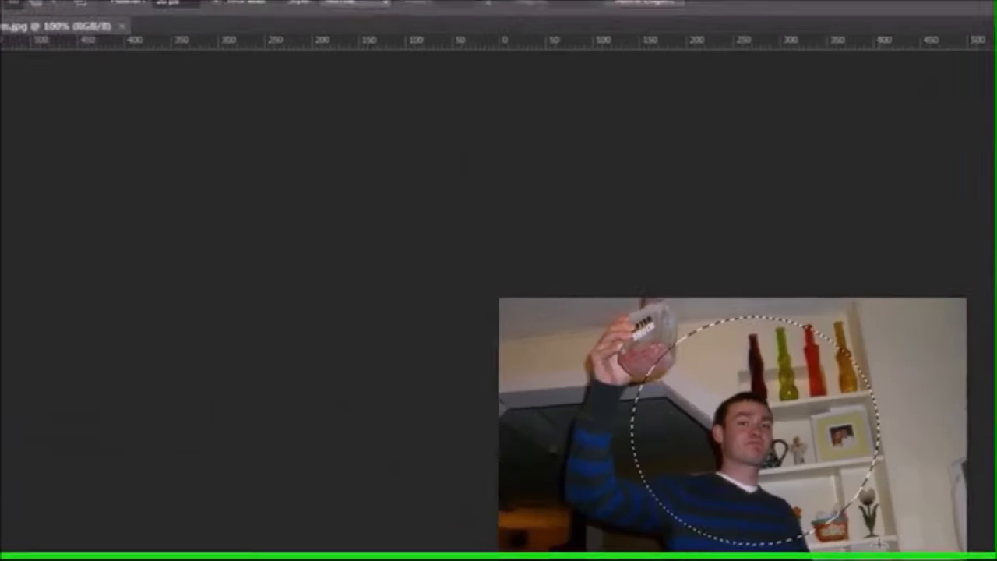
left_click(161, 12)
mouse_move(242, 12)
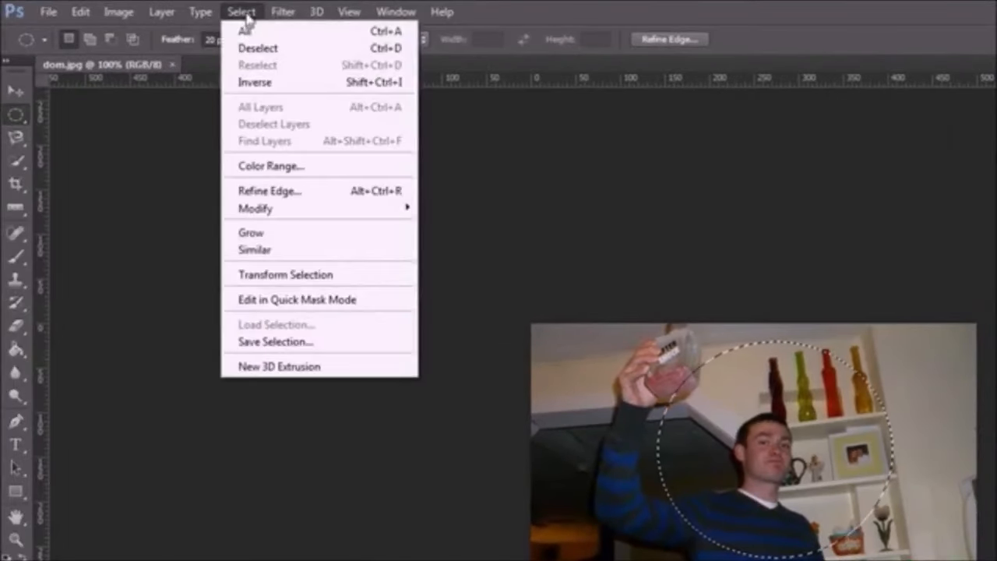
left_click(261, 82)
left_click(80, 11)
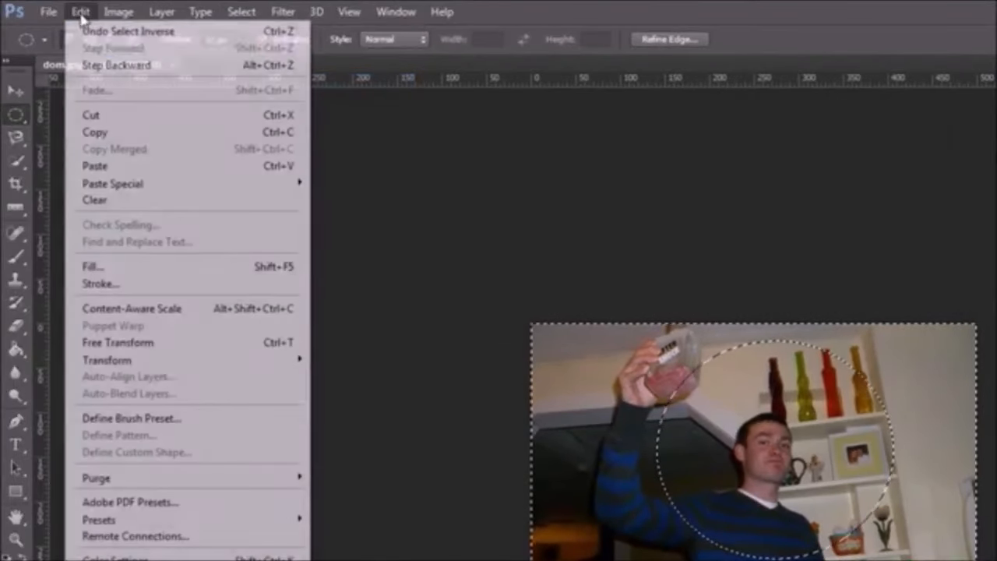
left_click(92, 114)
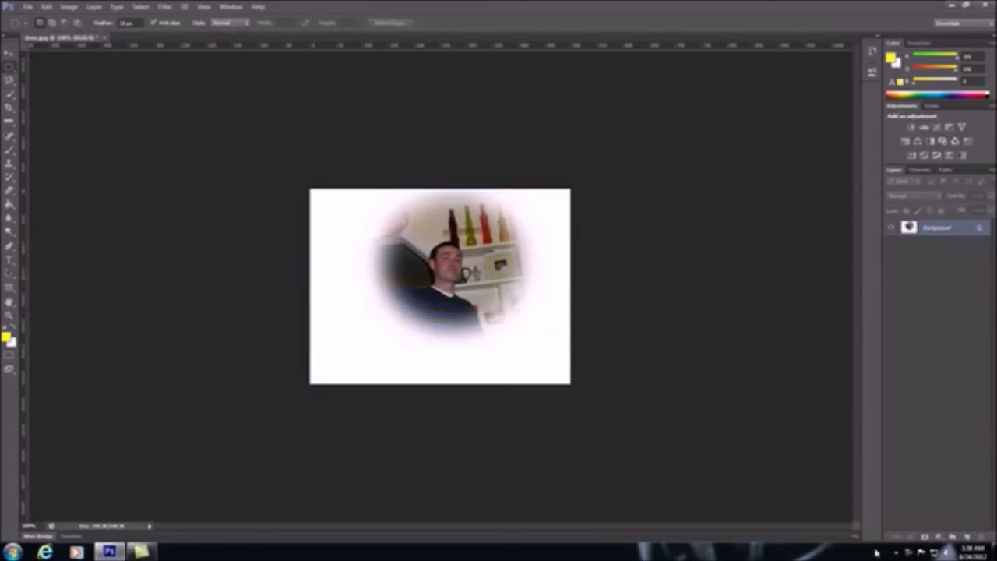
right_click(916, 556)
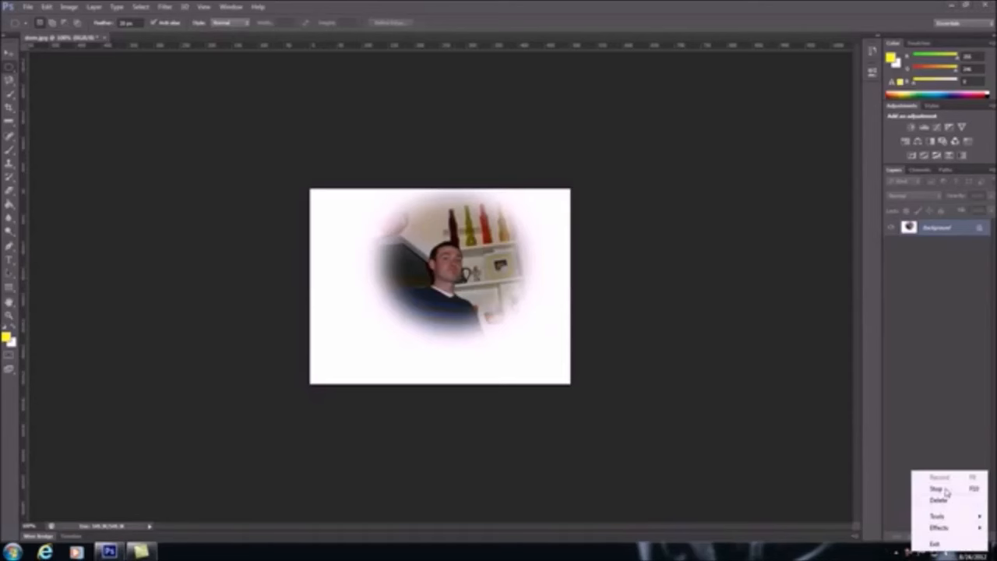
left_click(939, 488)
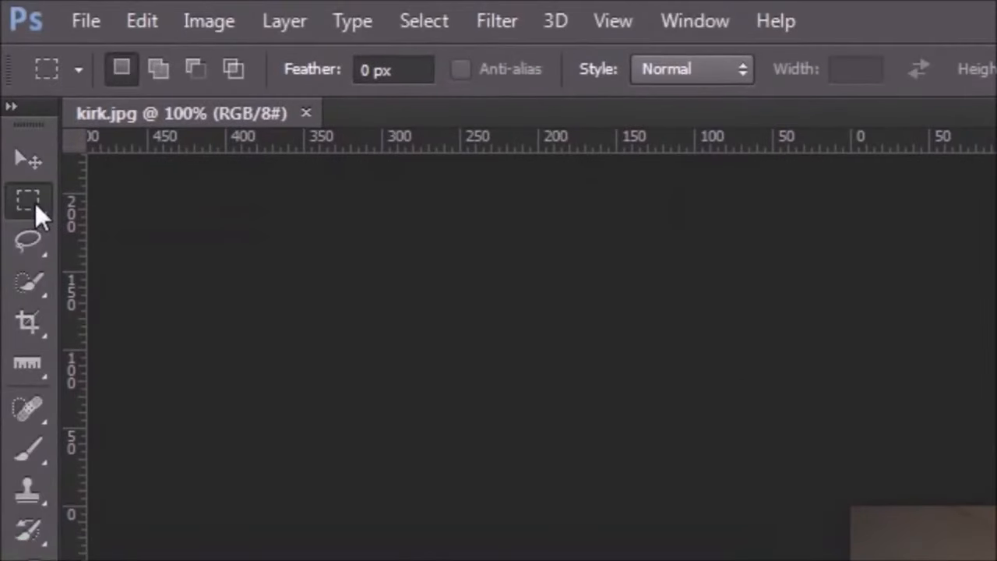
With kirk.jpg open, choose the Elliptical Marquee Tool, and switch to the freehand Lasso Tool
left_click(33, 206)
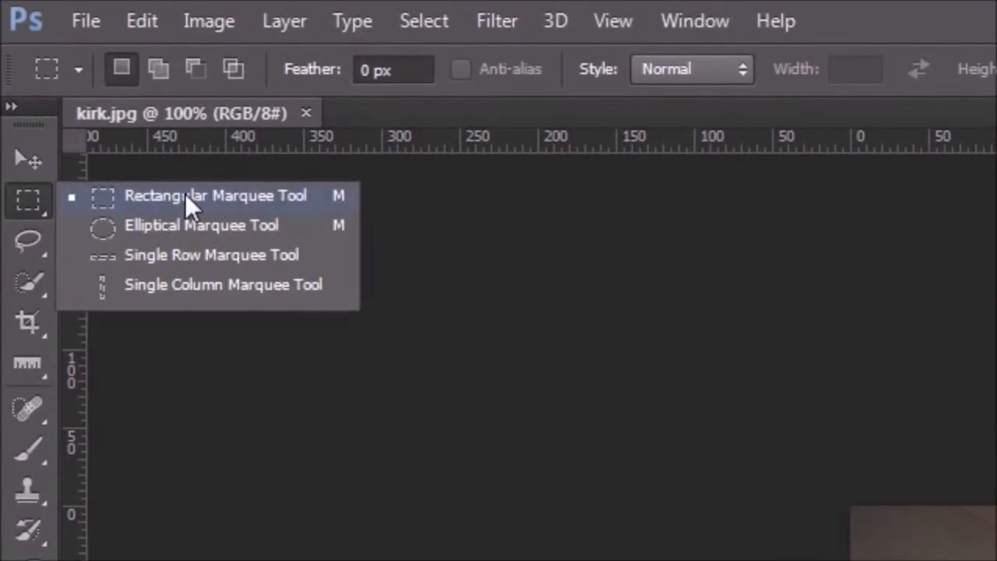
left_click(190, 224)
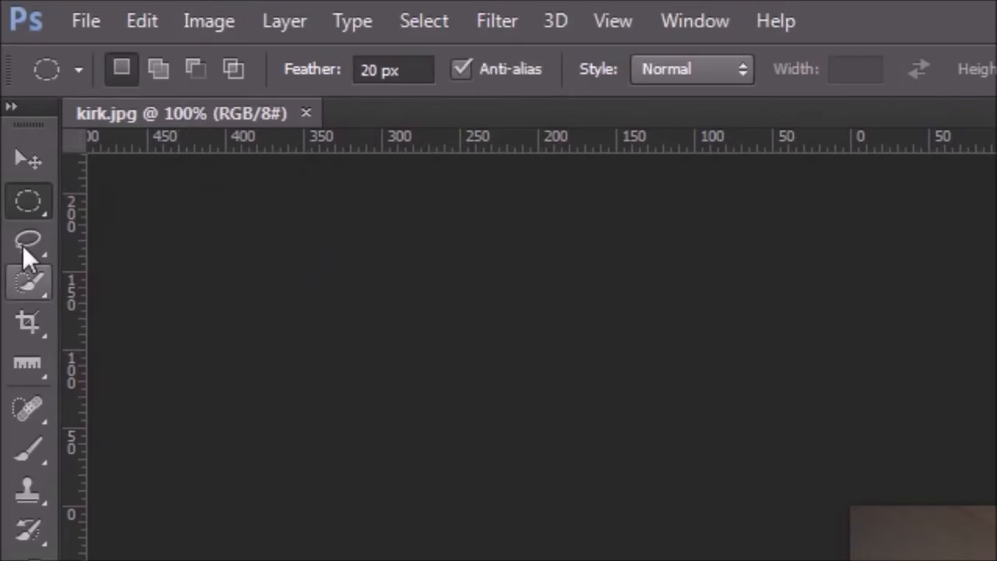
left_click(23, 244)
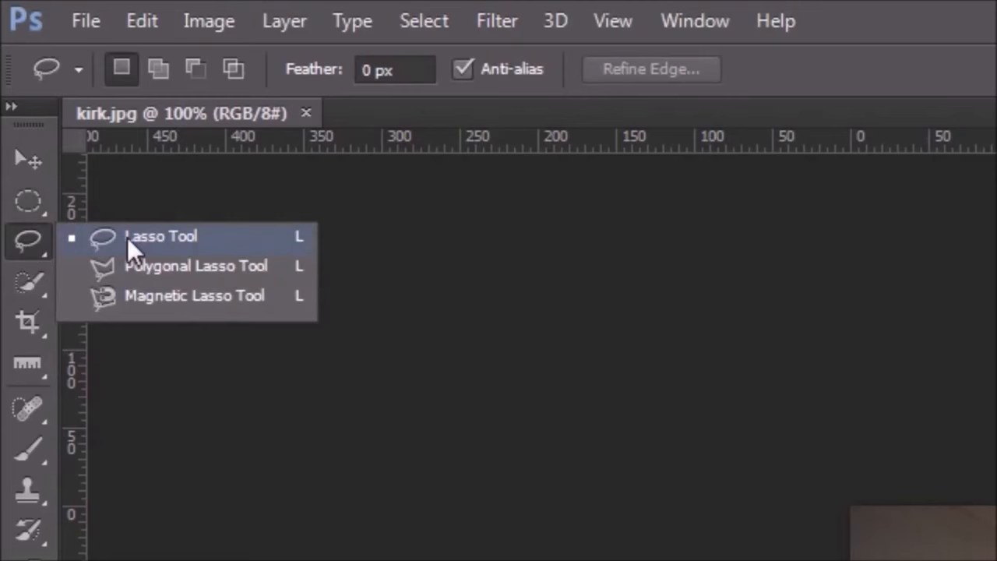
left_click(127, 237)
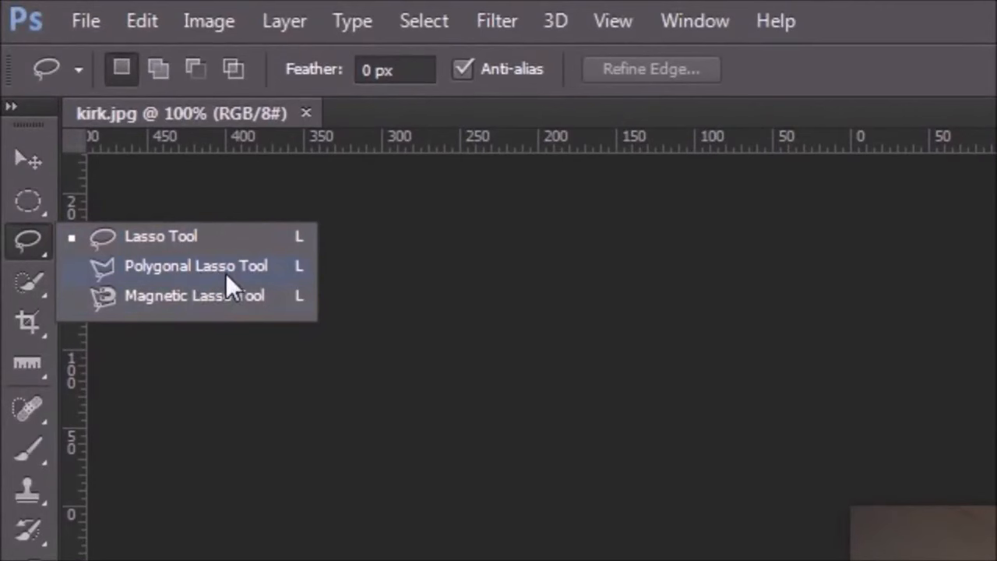
left_click(225, 236)
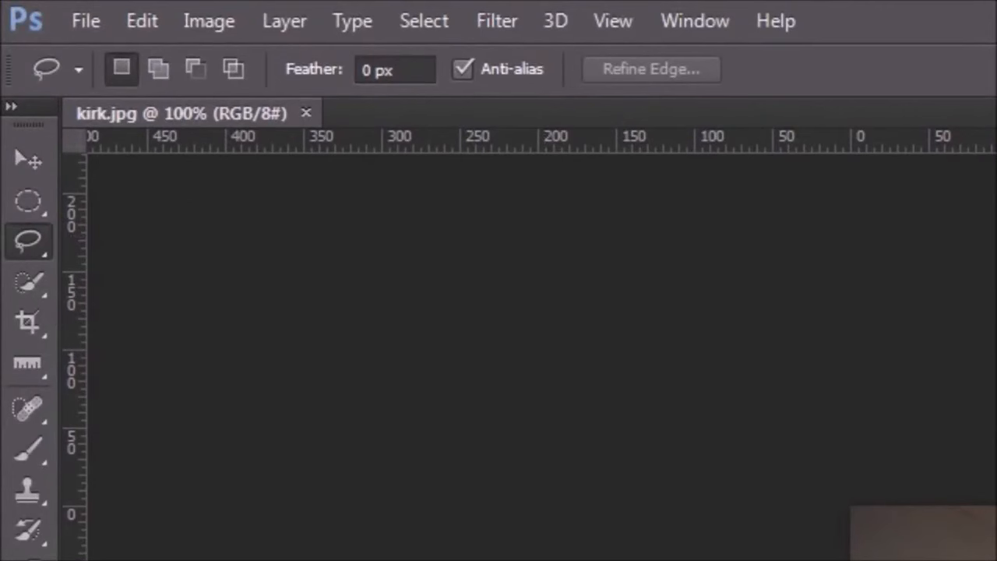
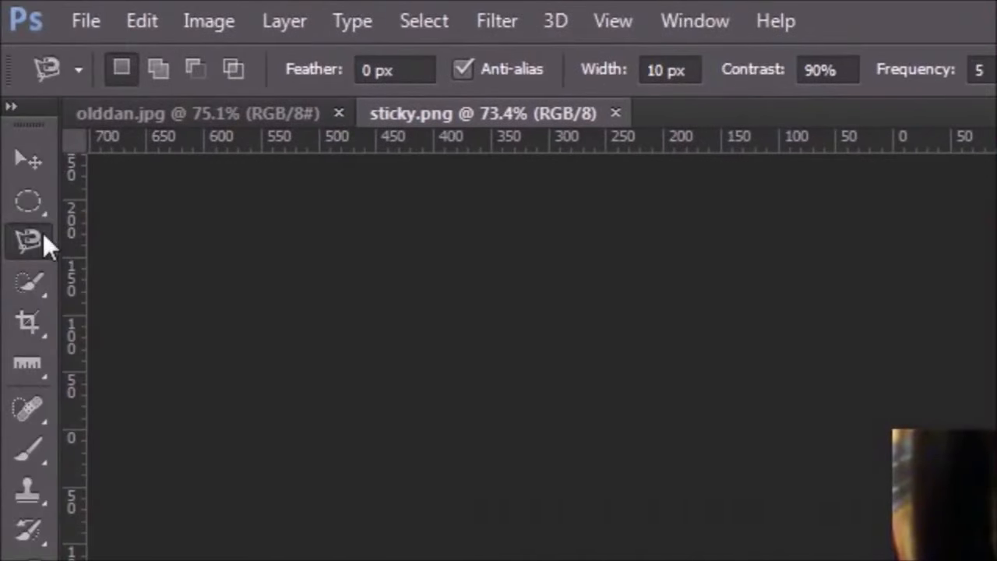
Switch from the Magnetic Lasso to the Polygonal Lasso Tool for sticky.png
left_click(32, 232)
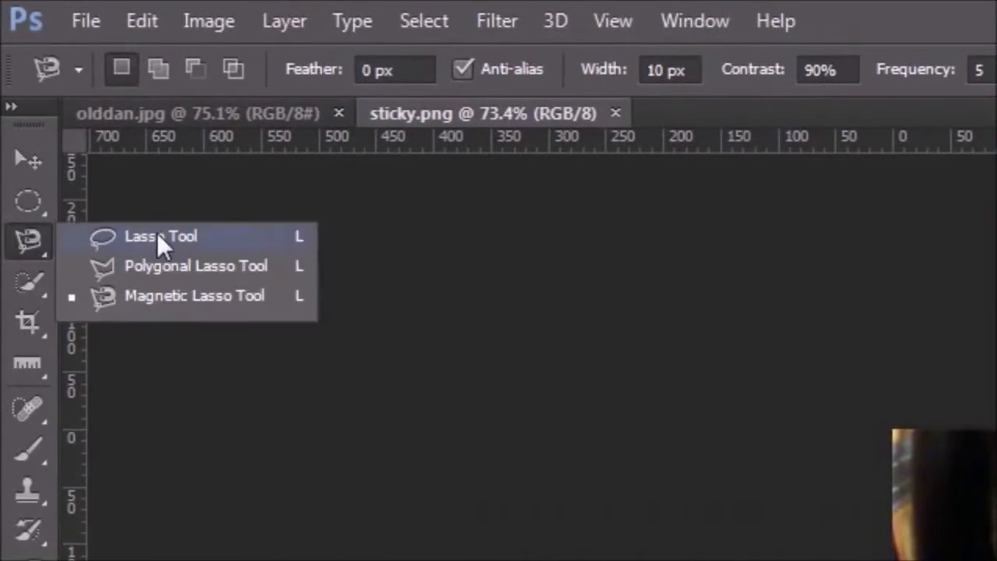
left_click(186, 265)
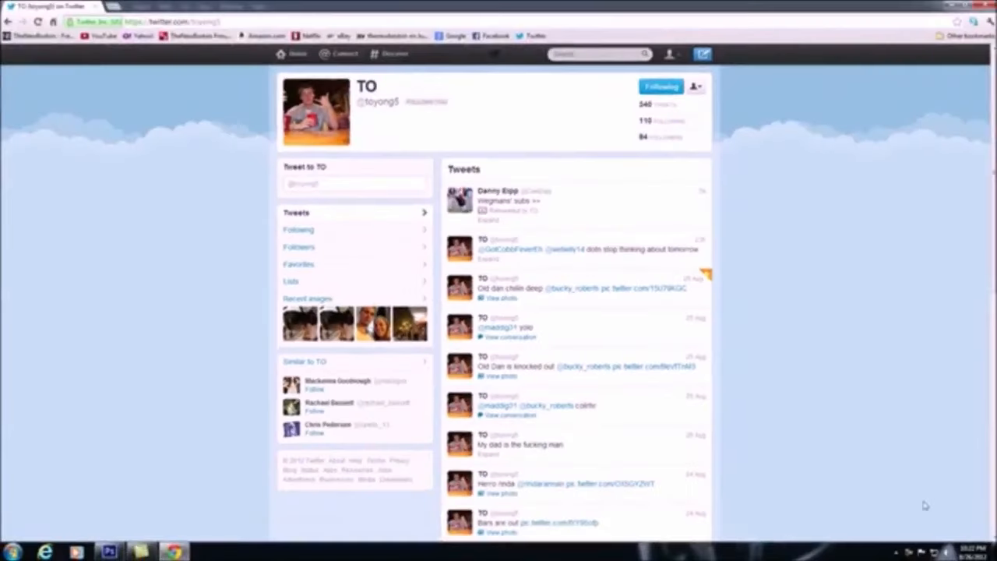
right_click(908, 552)
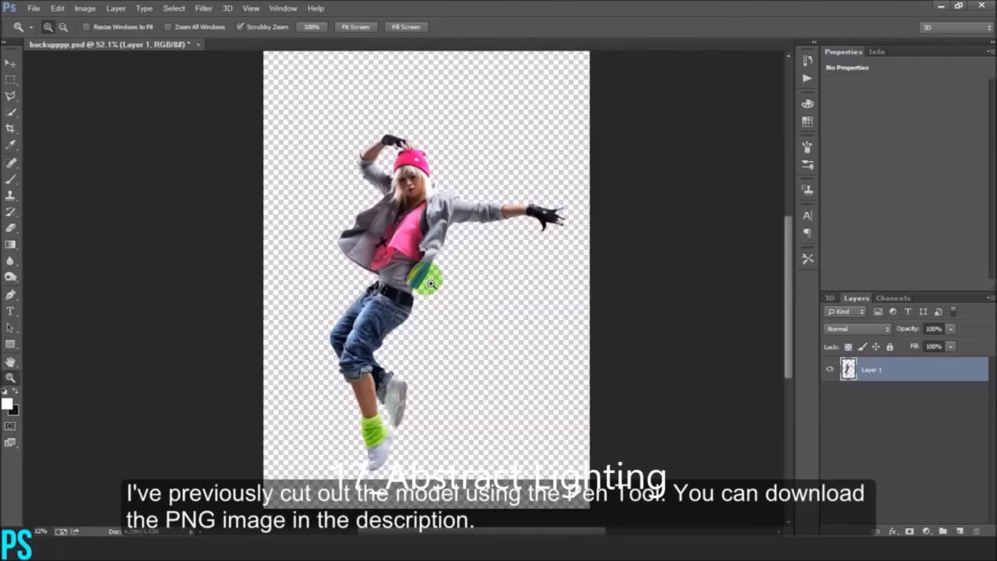
Resize the canvas to 6 inches wide and 4 inches high, accepting the clipping
left_click(85, 8)
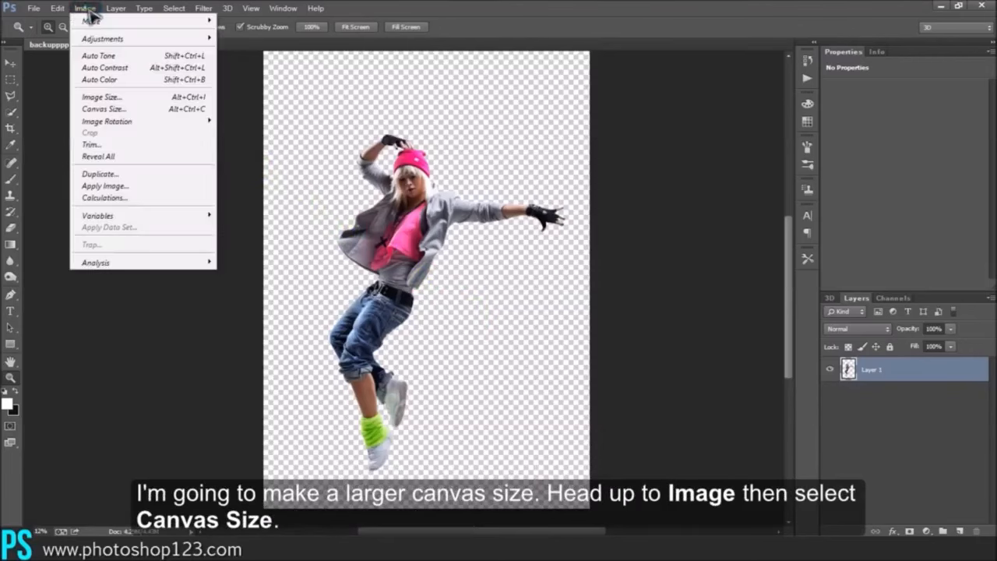
left_click(110, 115)
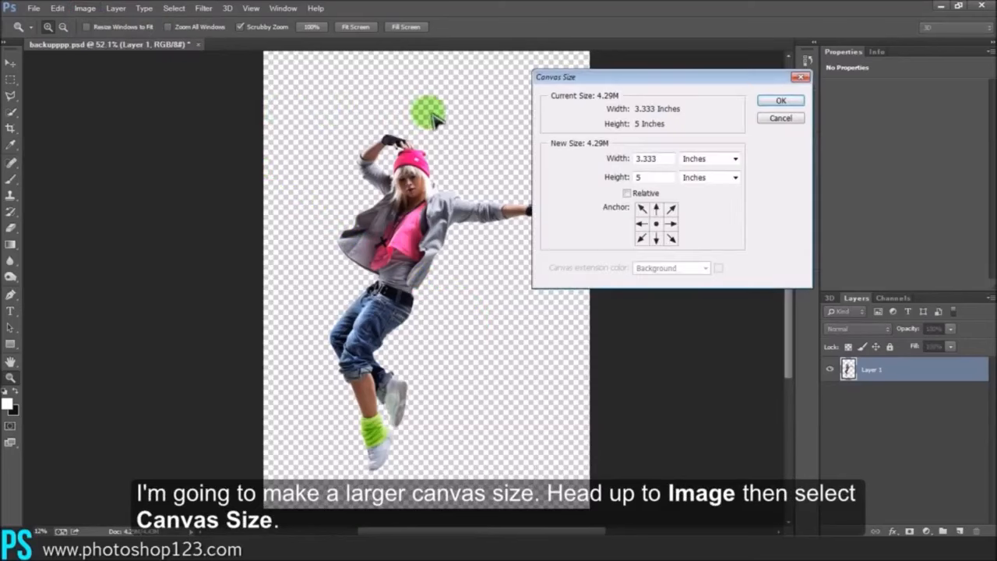
left_click(666, 160)
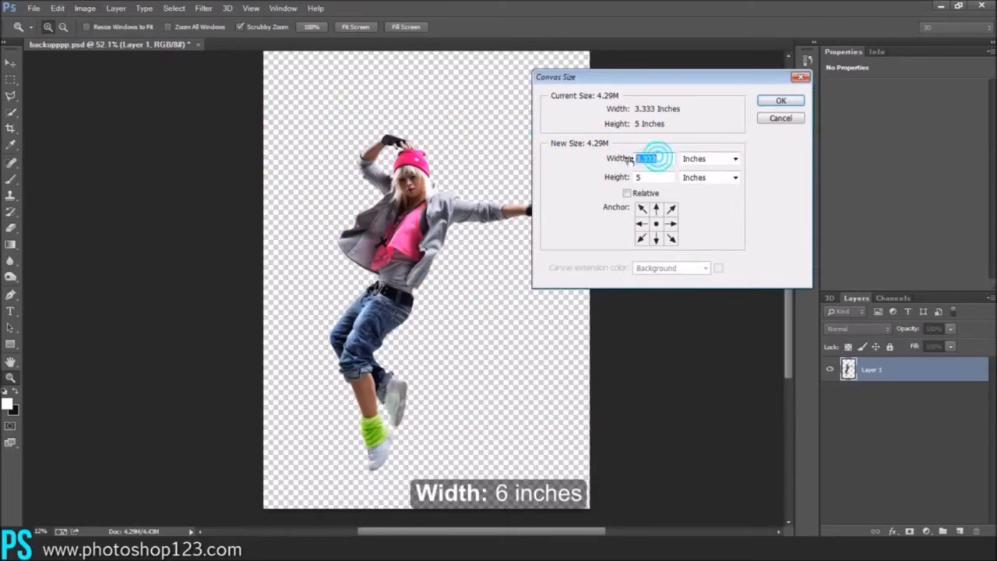
type("6")
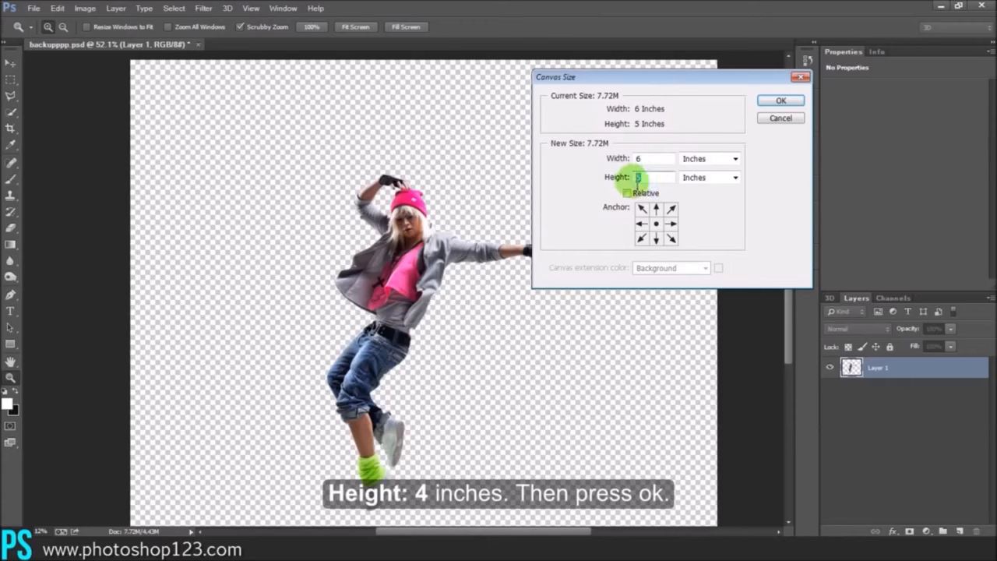
type("4")
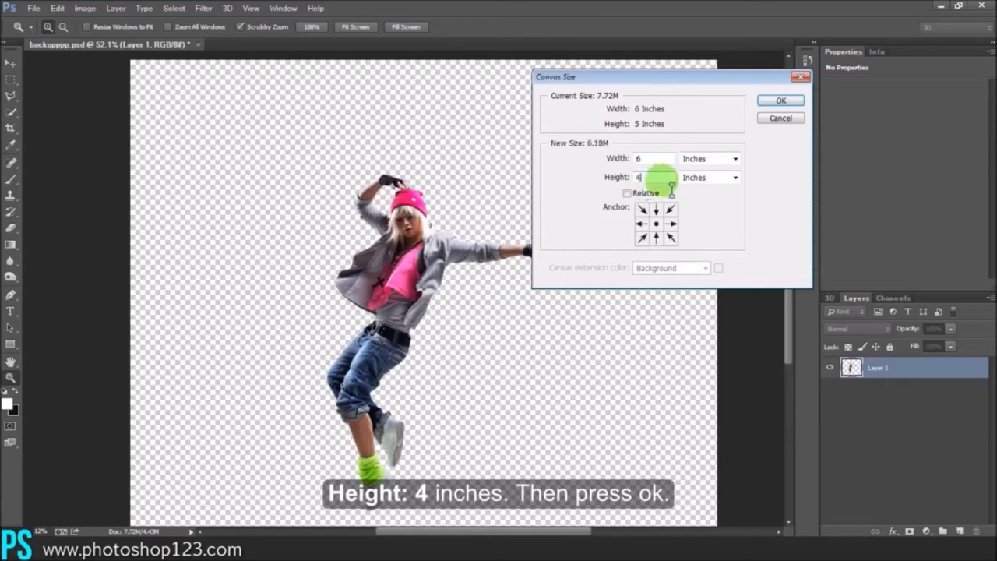
left_click(779, 101)
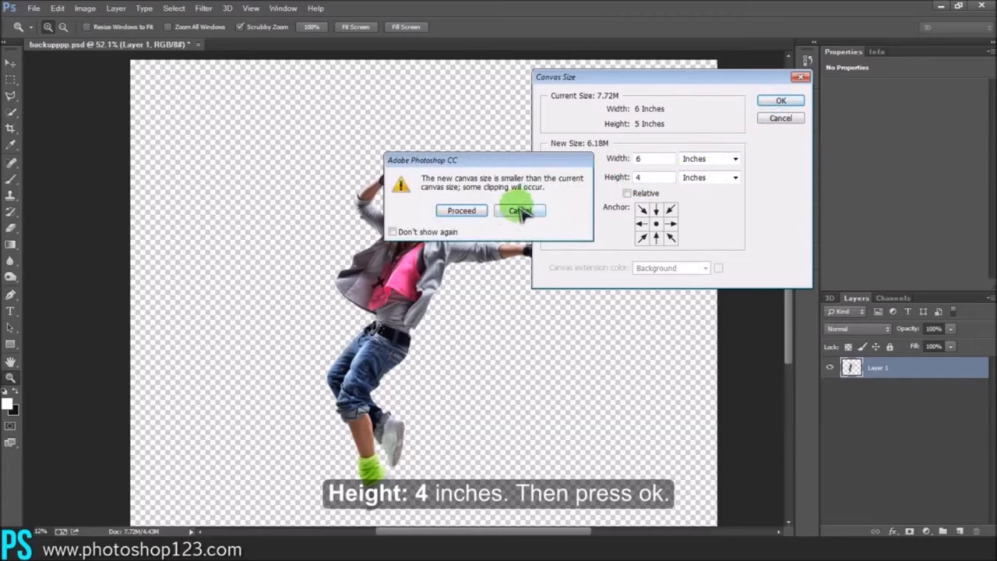
left_click(461, 210)
Move the dancer up so she fits fully inside the canvas, and add a new layer beneath her
left_click(10, 62)
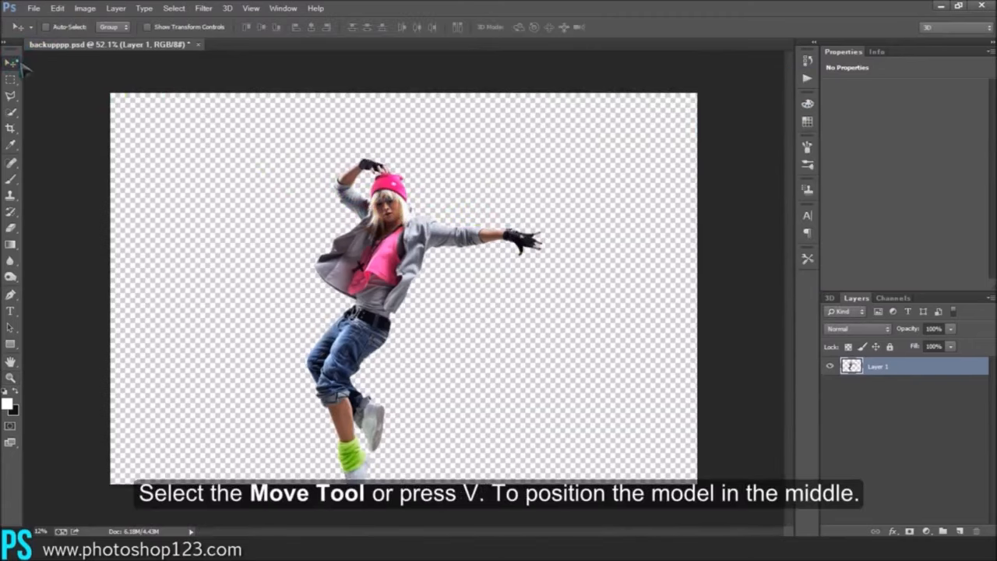
left_click_drag(372, 217, 384, 178)
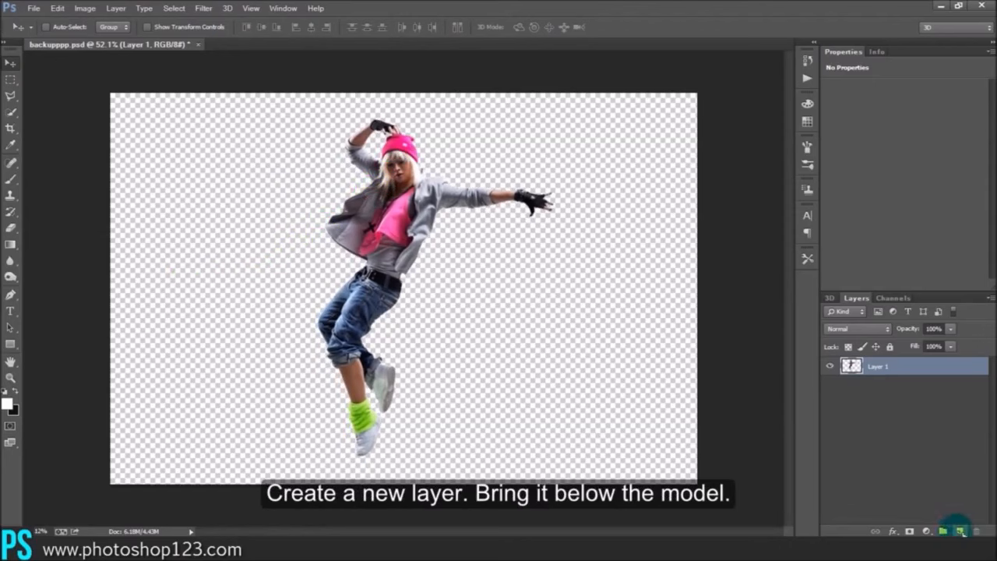
left_click(961, 531)
left_click_drag(896, 366, 903, 390)
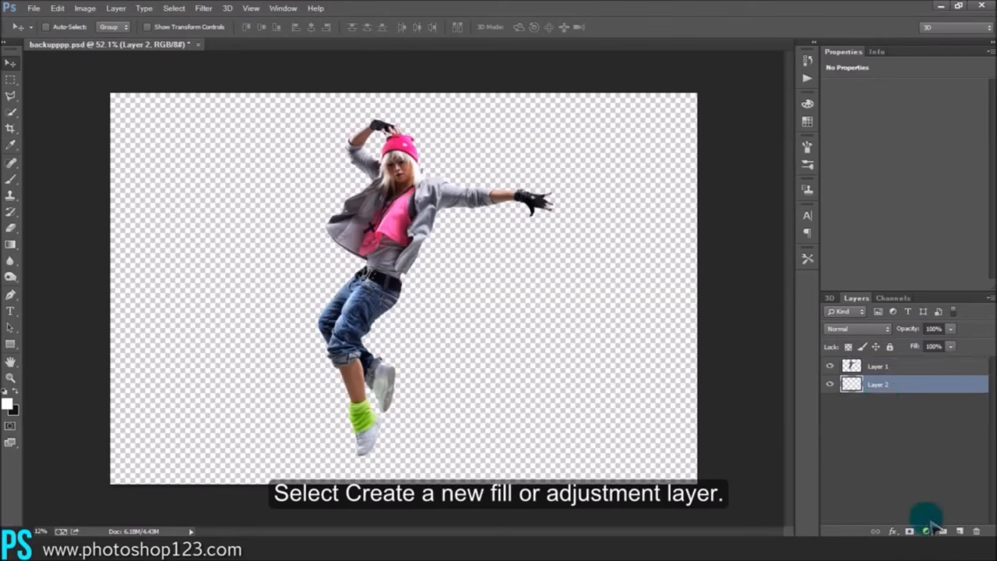
Add a Gradient fill layer beneath the dancer using the Foreground to Background preset
left_click(926, 530)
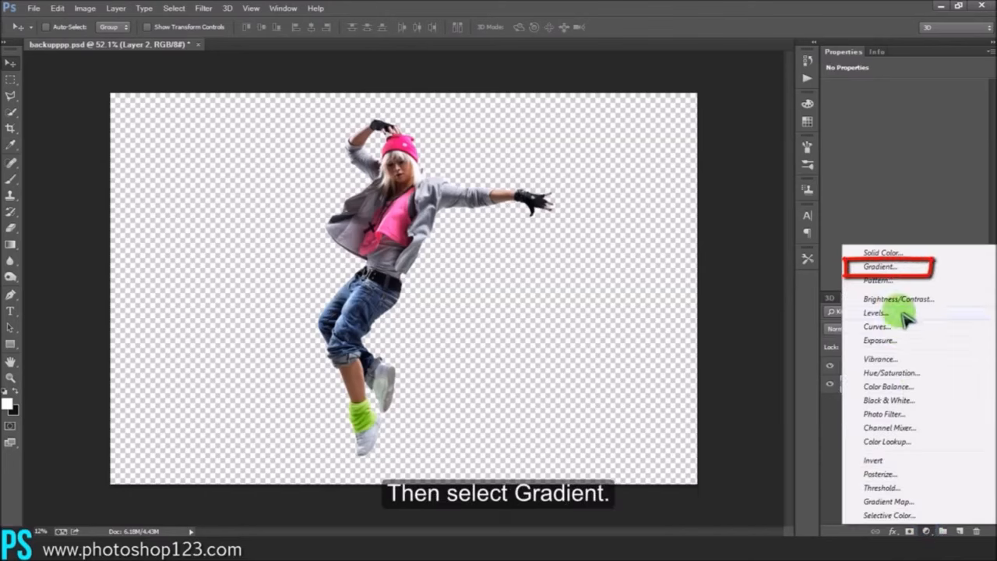
left_click(894, 270)
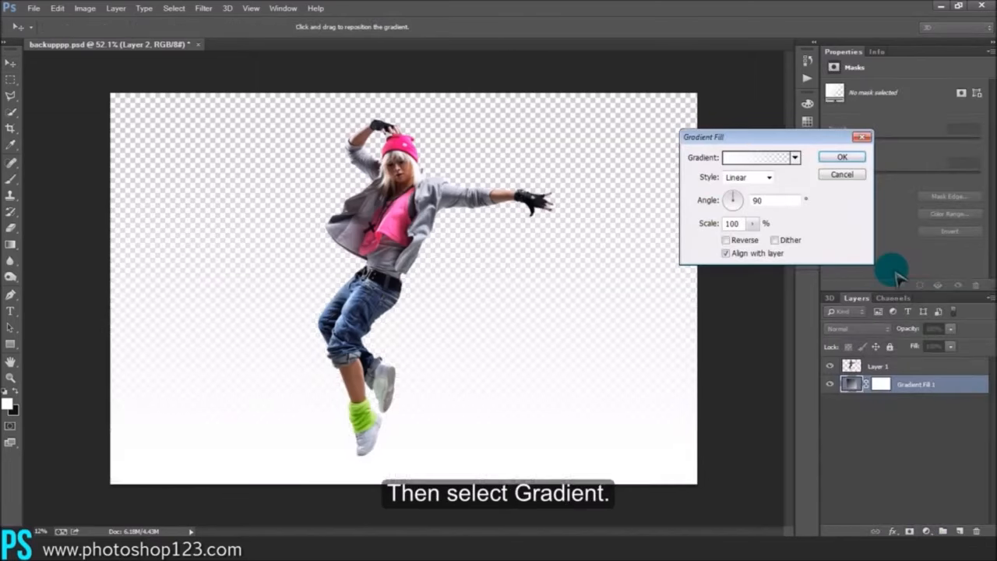
left_click(757, 157)
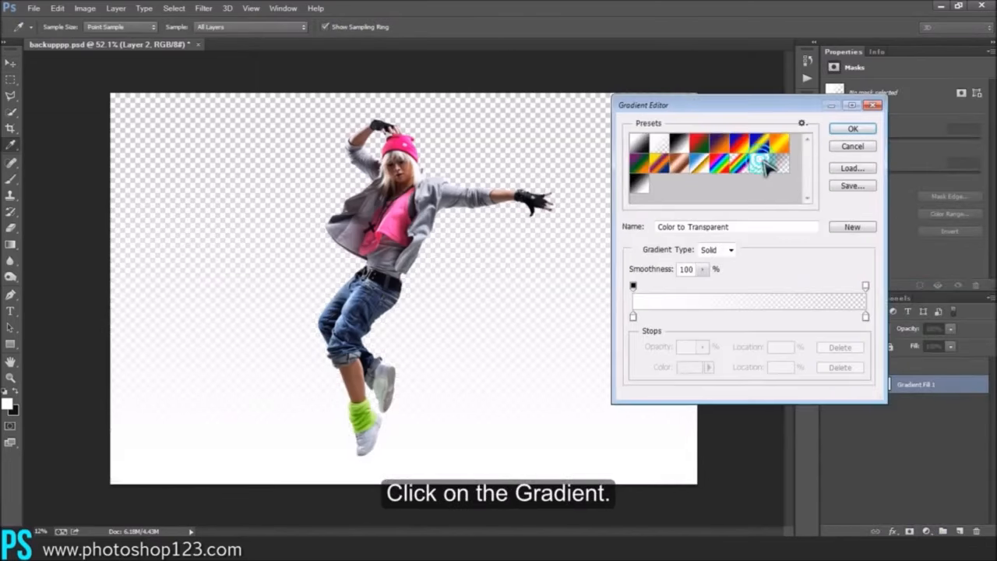
left_click(639, 143)
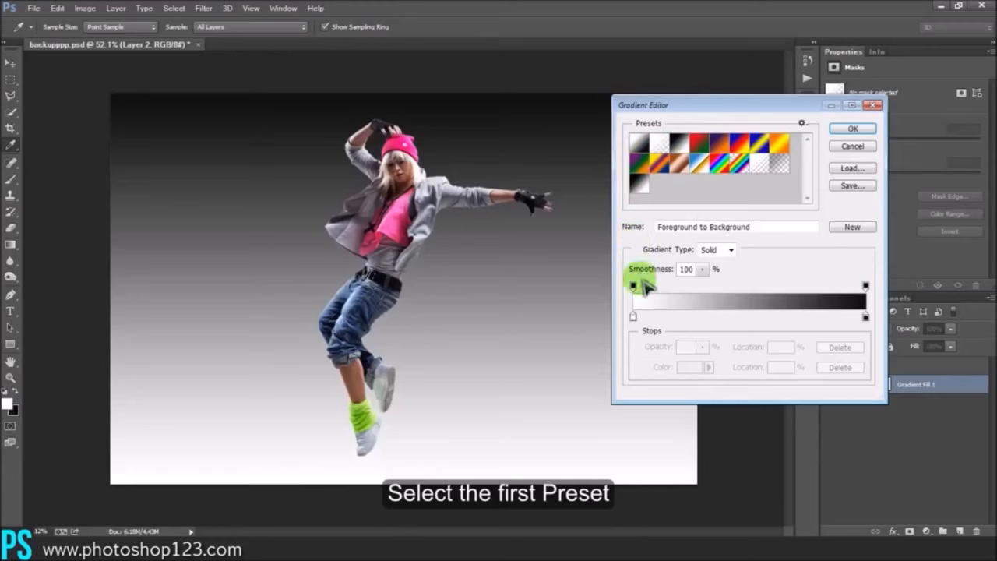
Set the gradient's first color stop to light purple, de78ff
left_click(633, 316)
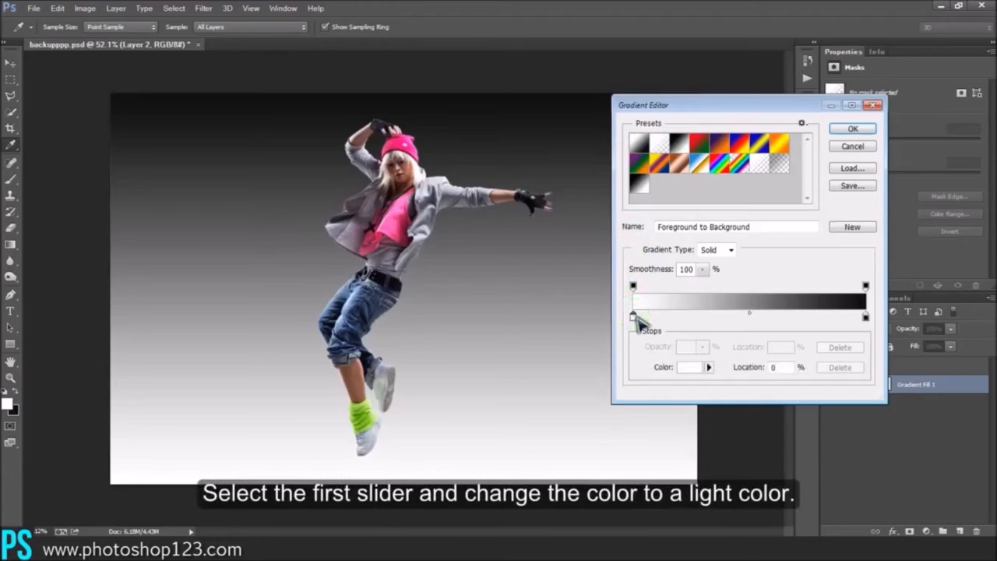
left_click(692, 369)
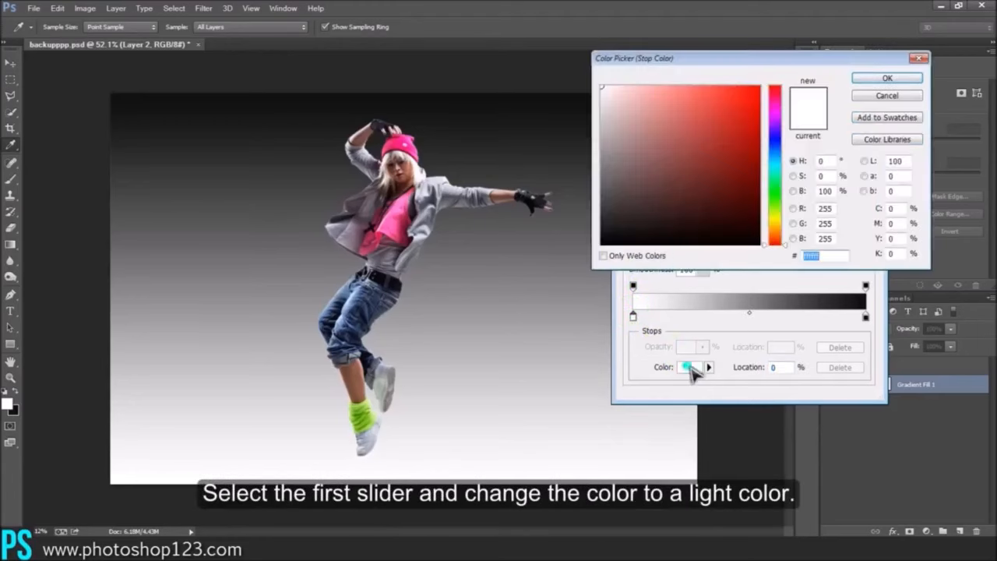
left_click_drag(779, 168, 778, 119)
mouse_move(712, 102)
left_mouse_down()
mouse_move(710, 87)
mouse_move(684, 86)
left_mouse_up()
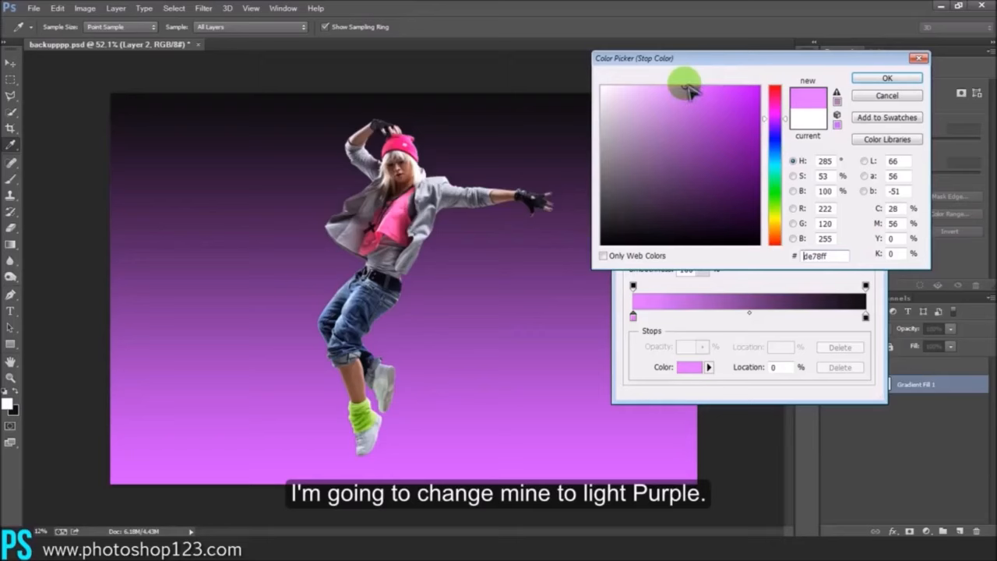
left_click(863, 79)
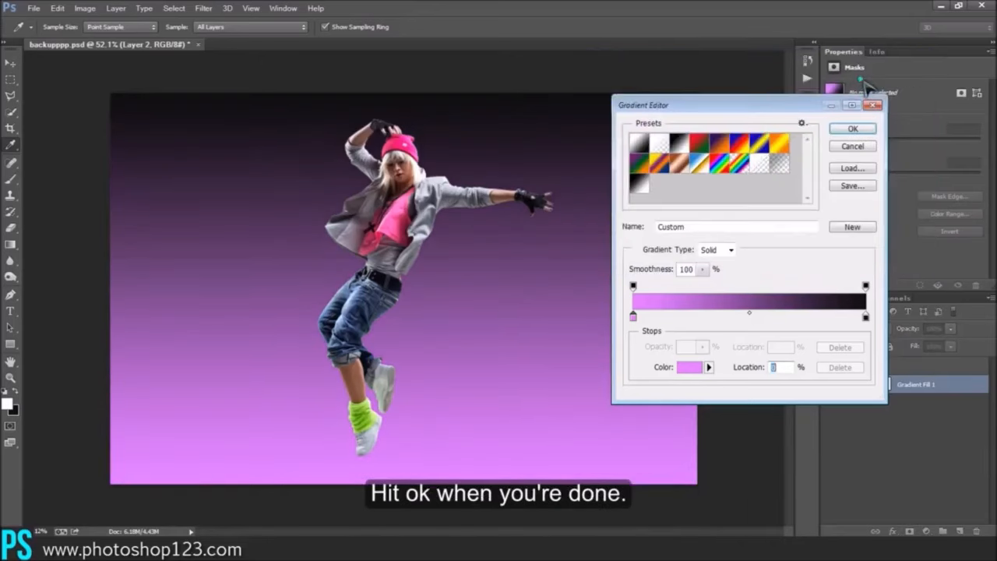
Set the gradient's end color stop to dark grey, 191919, and accept the edited gradient
left_click(866, 316)
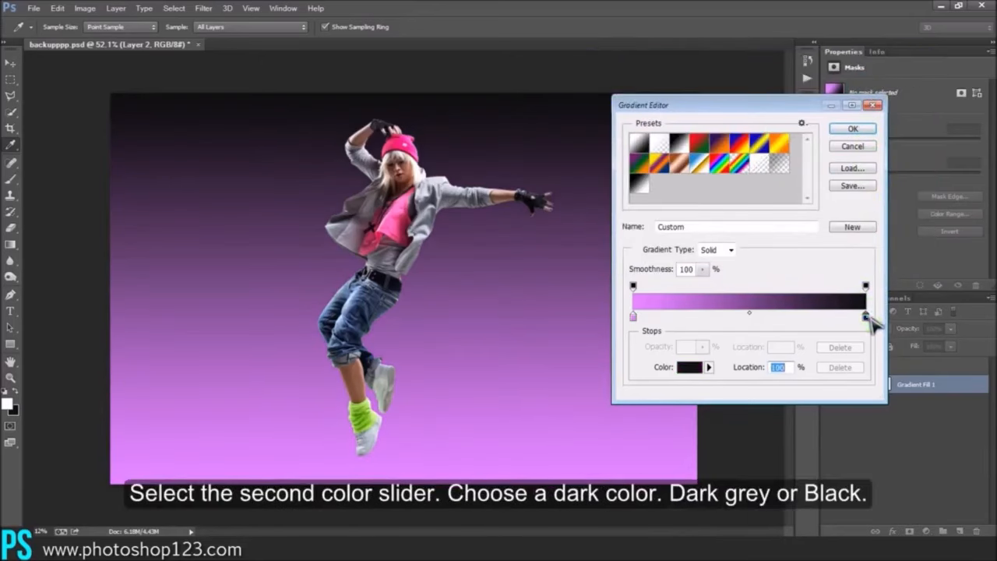
left_click(703, 369)
mouse_move(609, 232)
left_mouse_down()
mouse_move(597, 224)
mouse_move(605, 230)
left_mouse_up()
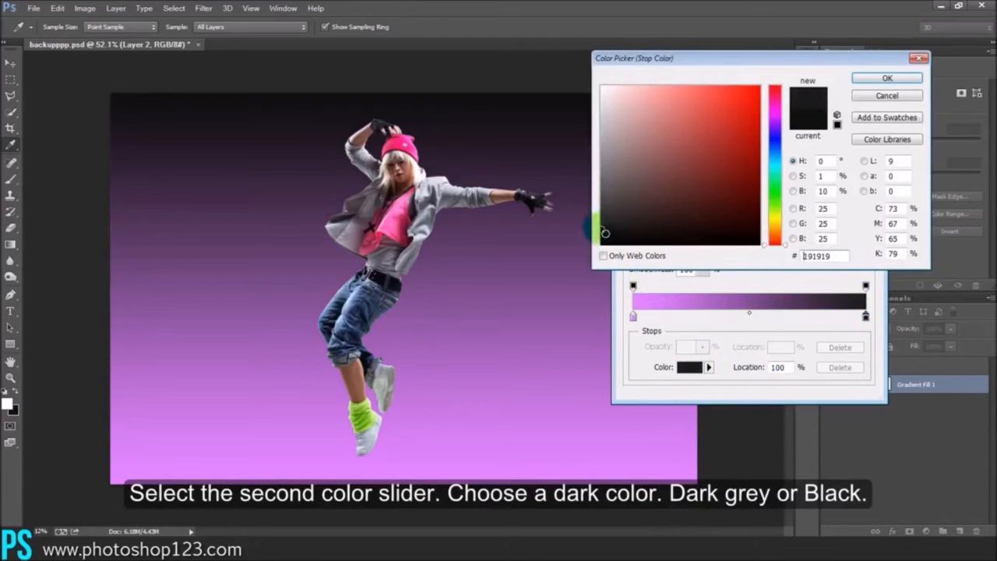
left_click(886, 78)
left_click(853, 129)
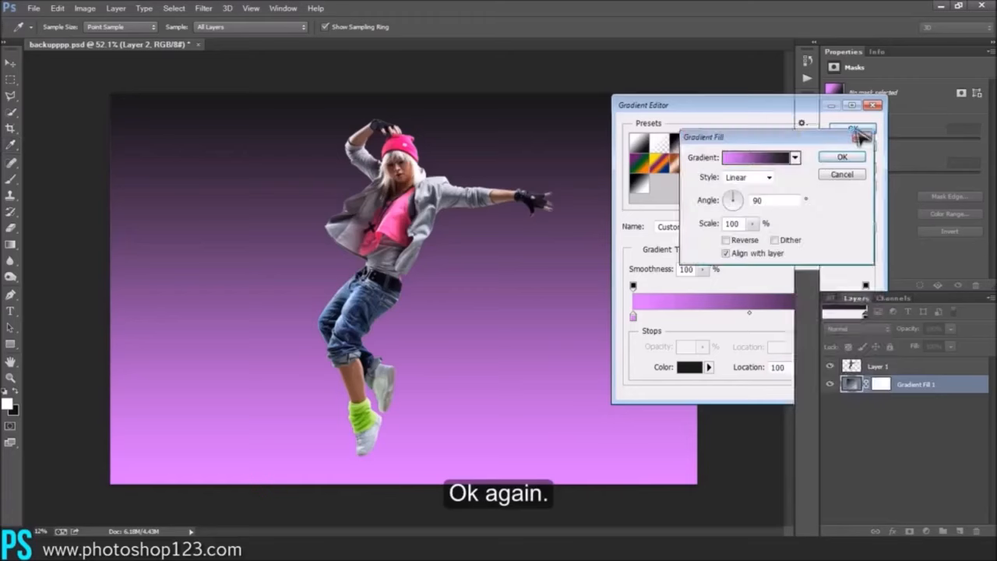
Make the gradient fill Radial at 90% scale, with its glow shifted up beneath the dancer's outstretched arm
left_click(768, 178)
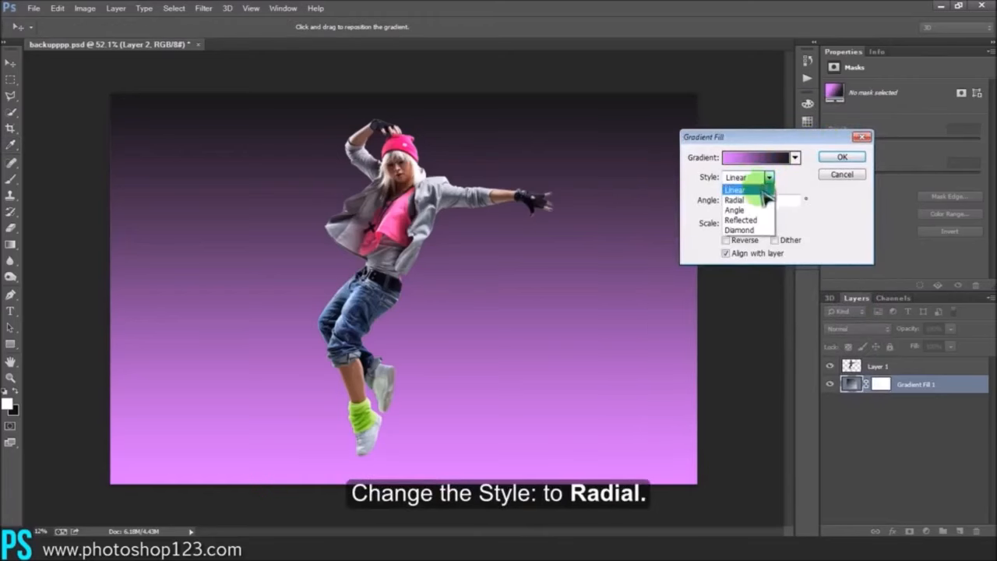
left_click(765, 200)
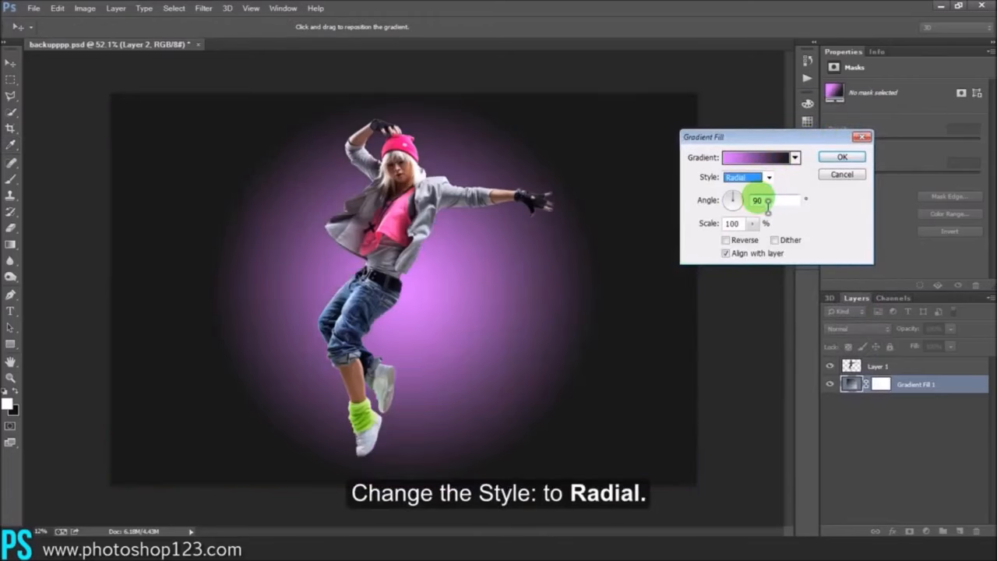
mouse_move(521, 233)
left_mouse_down()
mouse_move(572, 220)
mouse_move(507, 240)
mouse_move(518, 216)
mouse_move(583, 167)
mouse_move(535, 167)
mouse_move(572, 197)
left_mouse_up()
left_click_drag(751, 224, 757, 243)
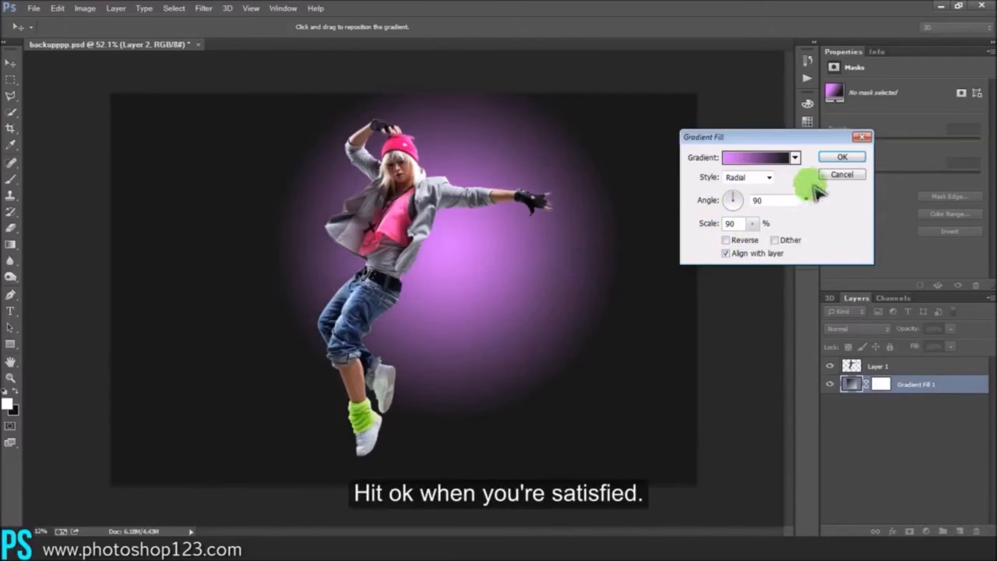
left_click(840, 157)
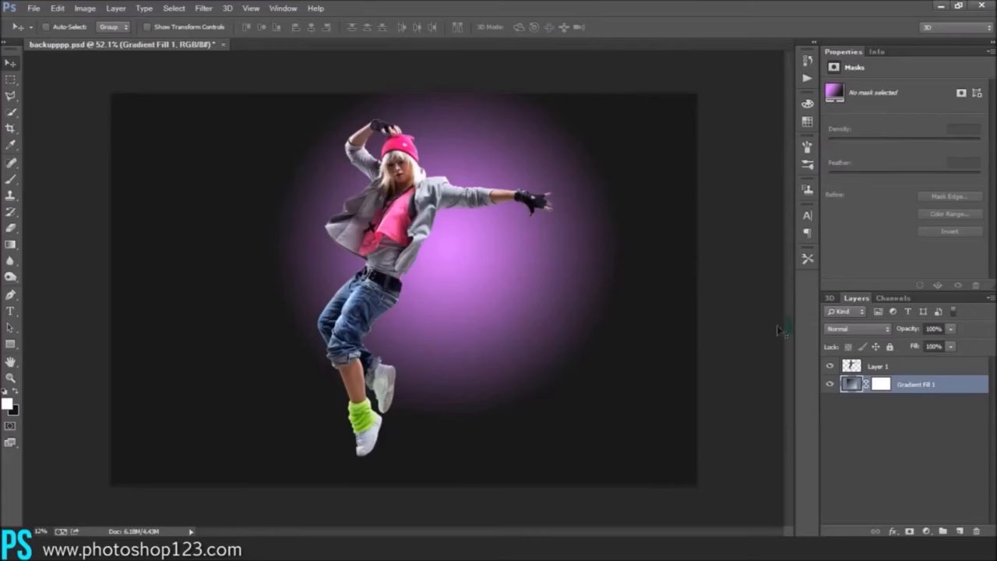
Load the dancer layer's outline as a selection, and open Refine Edge from the Rectangular Marquee Tool
left_click(853, 366)
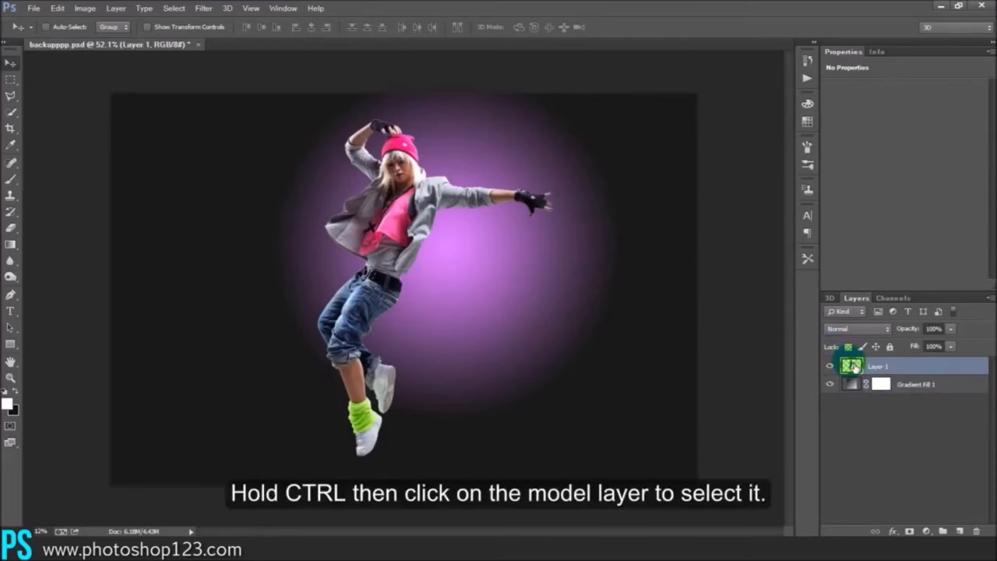
left_click(852, 366, "ctrl")
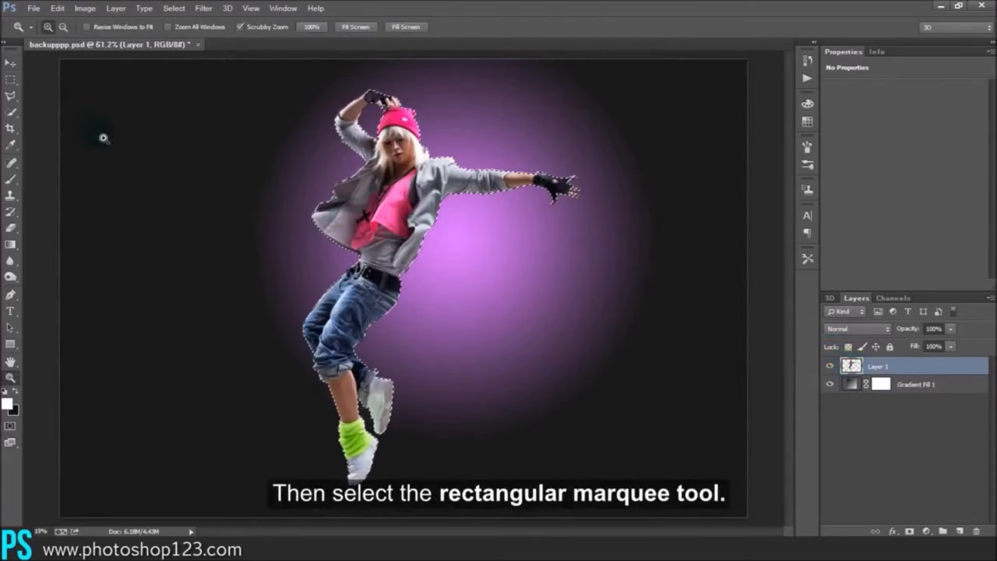
left_click(11, 78)
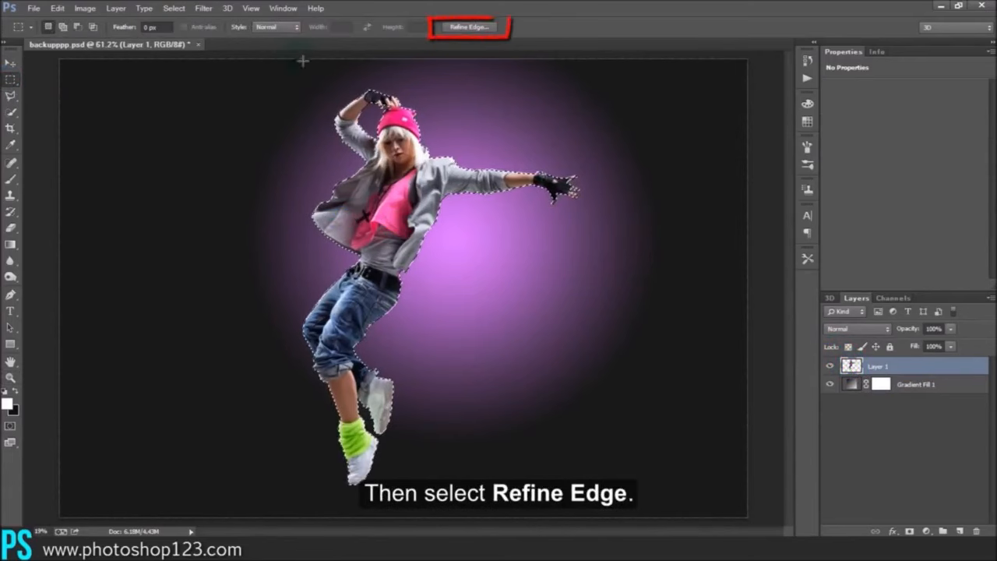
left_click(479, 29)
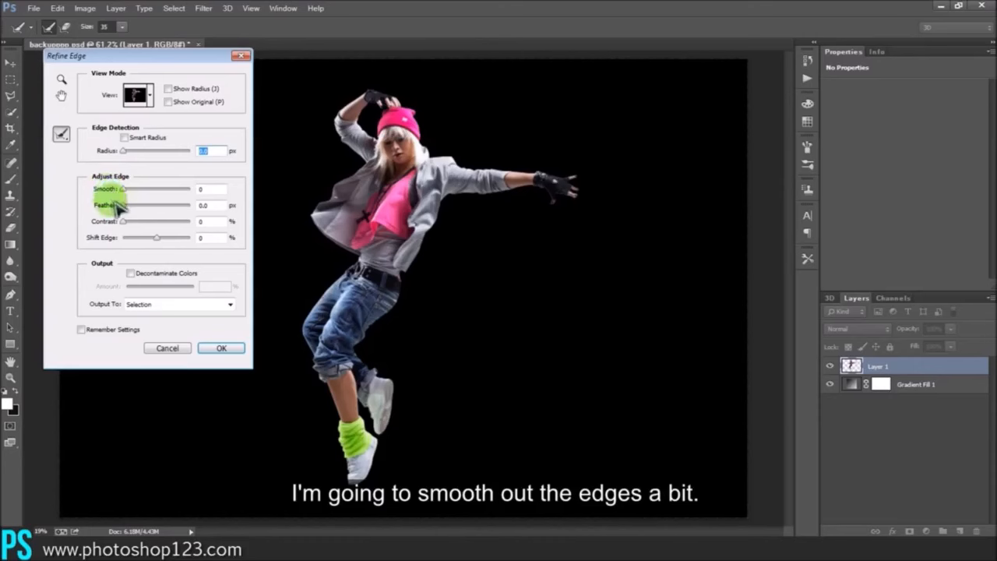
Refine the dancer's edge with Smooth 2 and Feather 1 px, and output the result to a new layer
left_click_drag(207, 190, 189, 189)
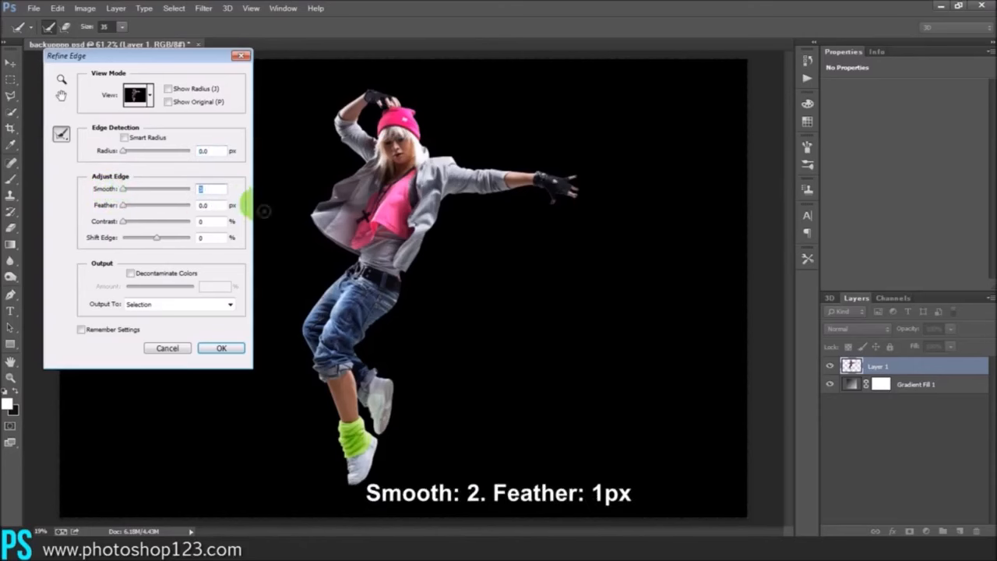
left_click(204, 206)
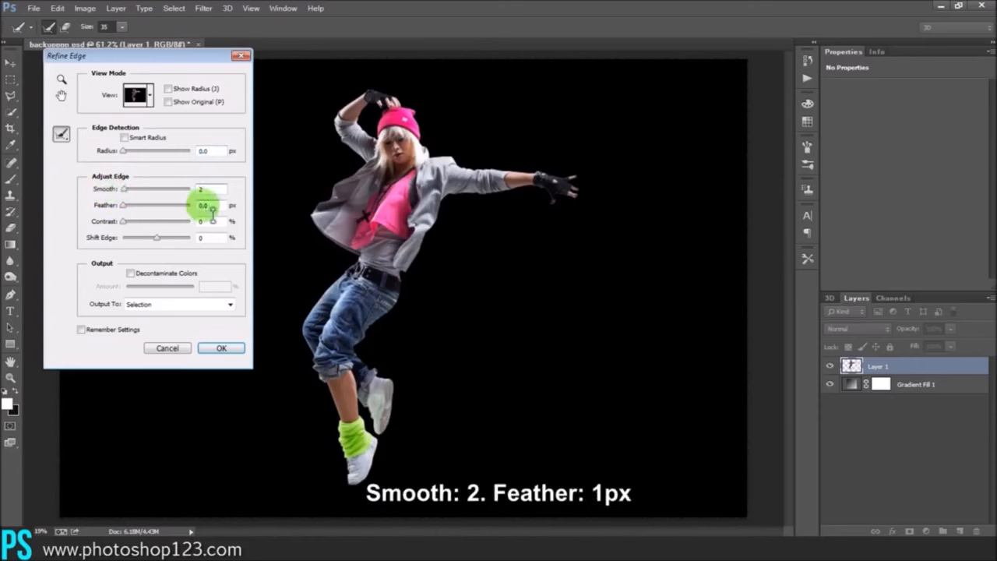
type("1")
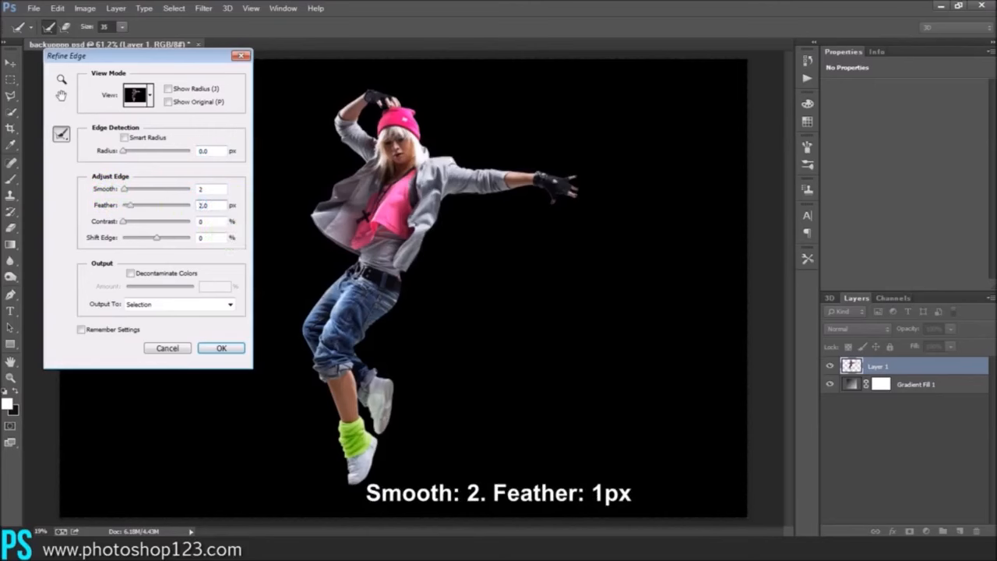
double_click(204, 207)
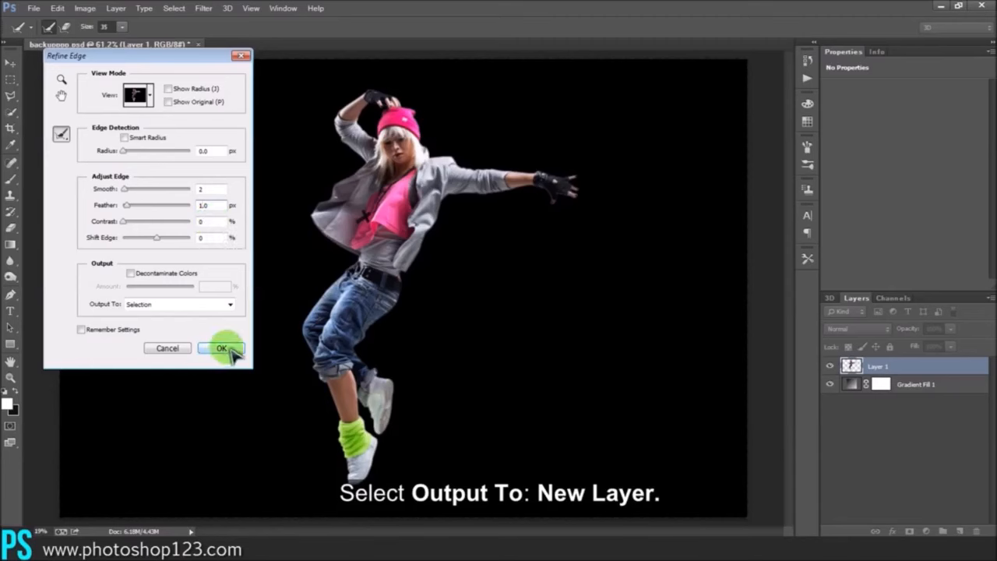
left_click(226, 304)
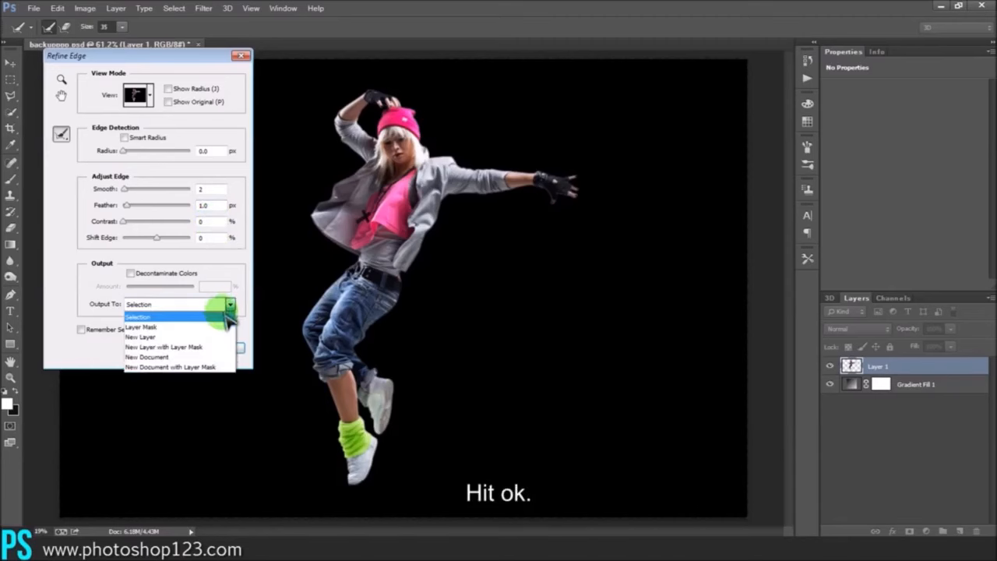
left_click(225, 336)
left_click(223, 349)
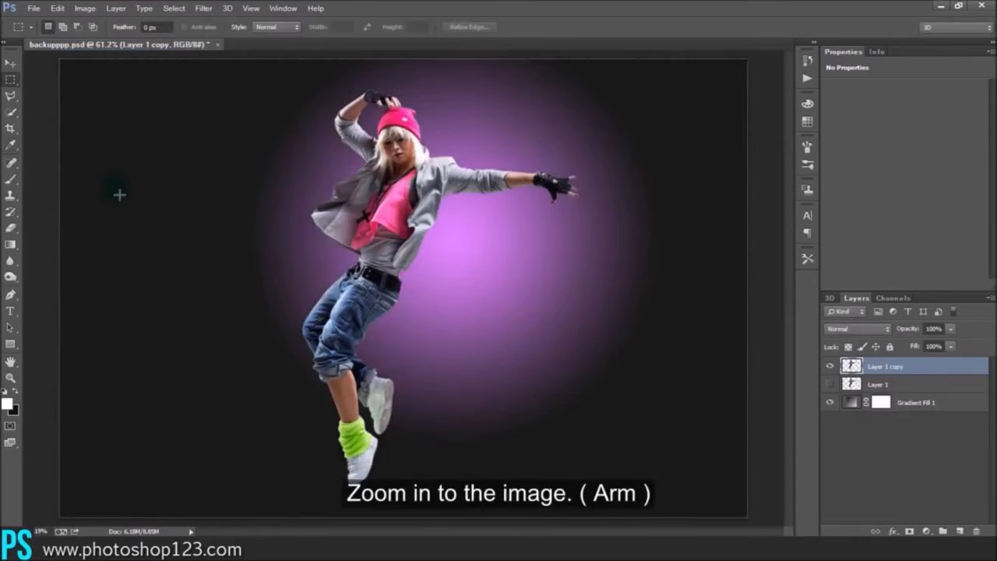
Cut a narrow vertical strip from the outstretched arm's upper sleeve on Layer 1 copy onto its own layer with Layer Via Cut
left_click(10, 378)
left_click(521, 184)
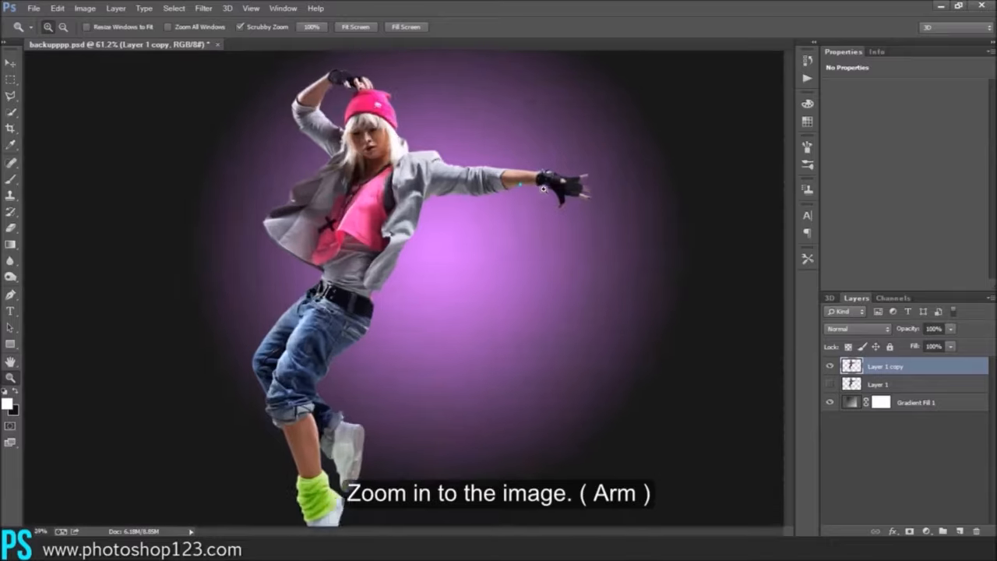
left_click_drag(566, 184, 566, 185)
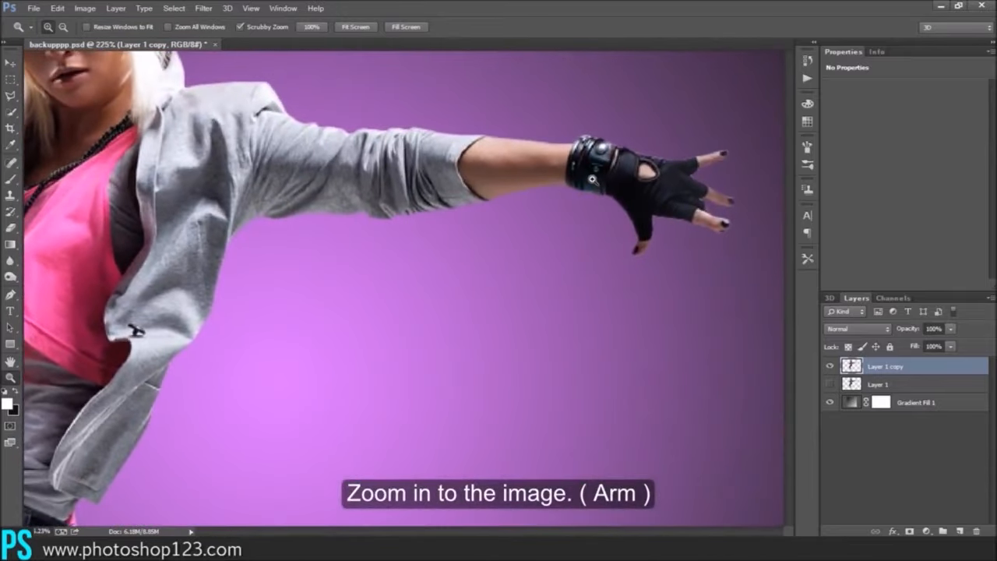
left_click_drag(539, 532, 528, 532)
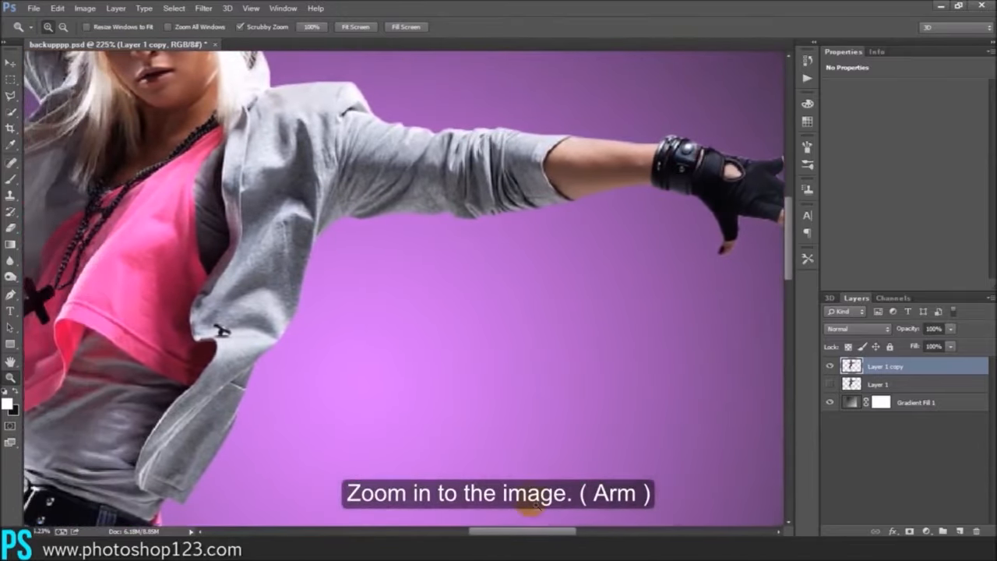
scroll(511, 422, "up", 2)
scroll(508, 421, "up", 1)
left_click_drag(492, 310, 494, 310)
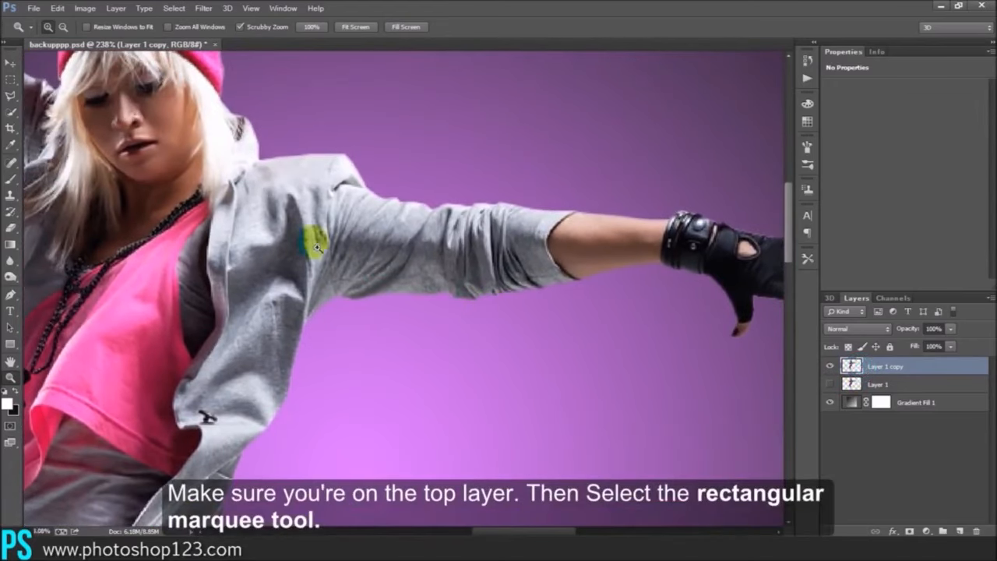
left_click(10, 79)
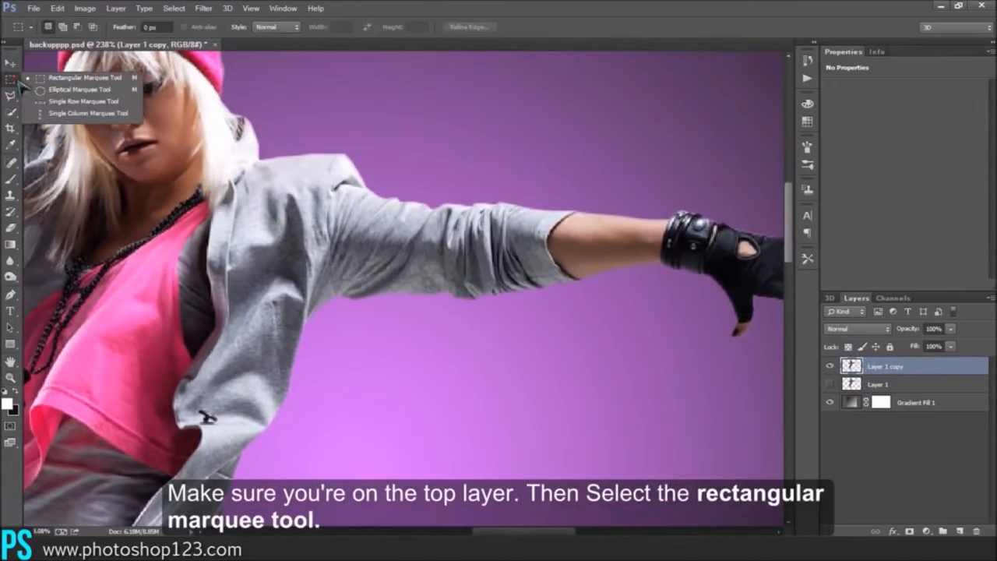
left_click(84, 78)
left_click_drag(385, 201, 408, 300)
right_click(405, 266)
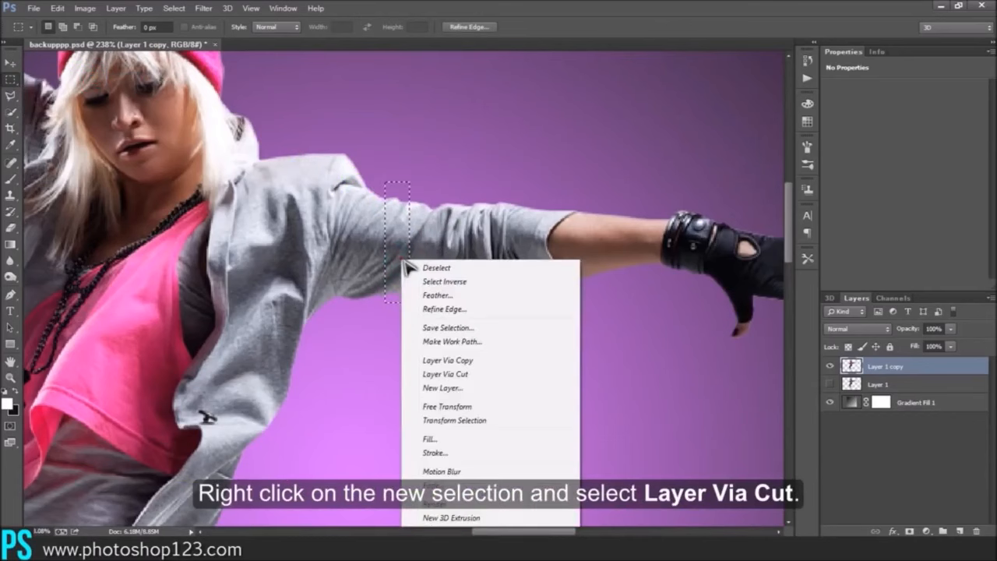
left_click(438, 375)
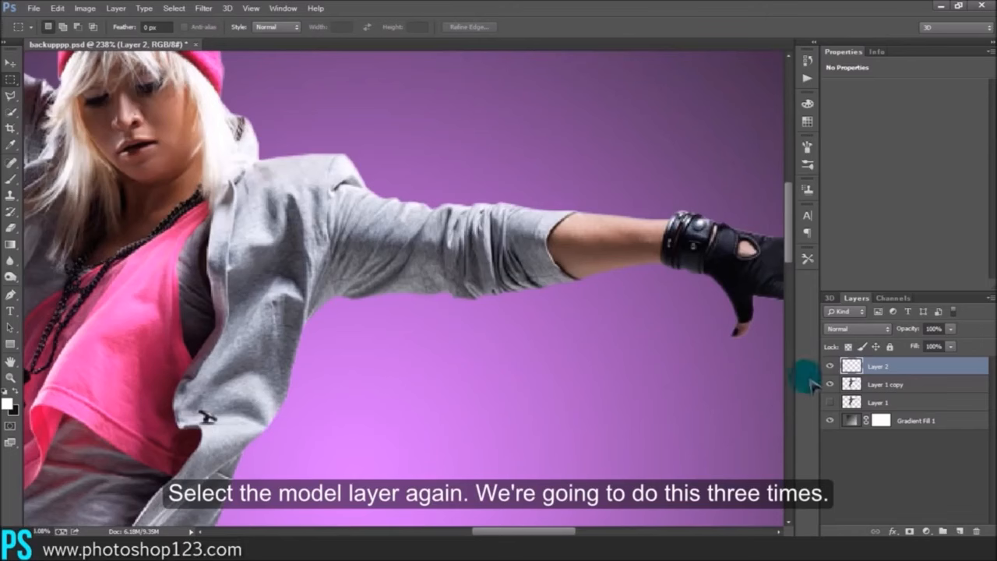
Cut a second narrow vertical sleeve strip, slightly closer to the hand, from Layer 1 copy onto a new layer
left_click(851, 383)
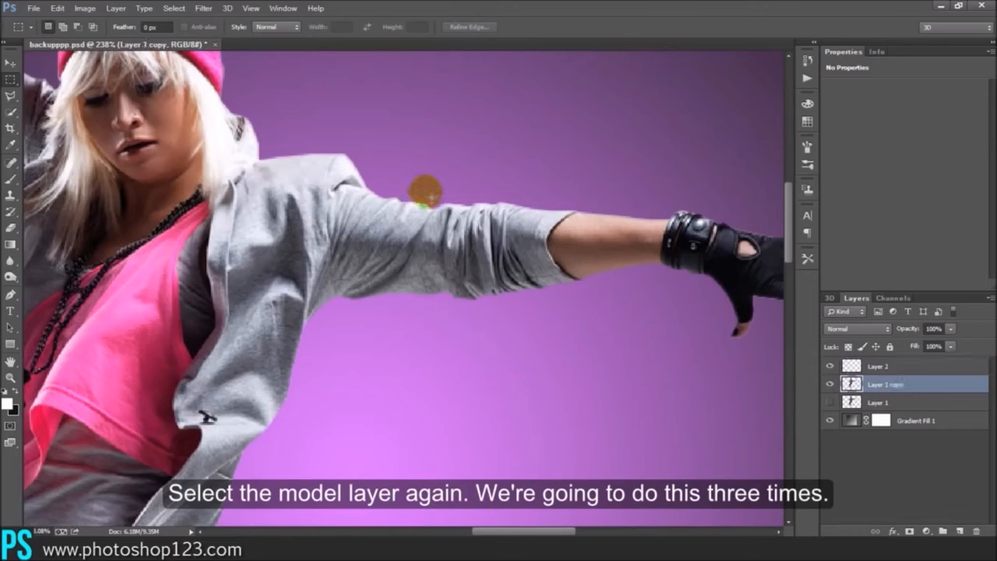
left_click_drag(421, 189, 441, 313)
right_click(437, 264)
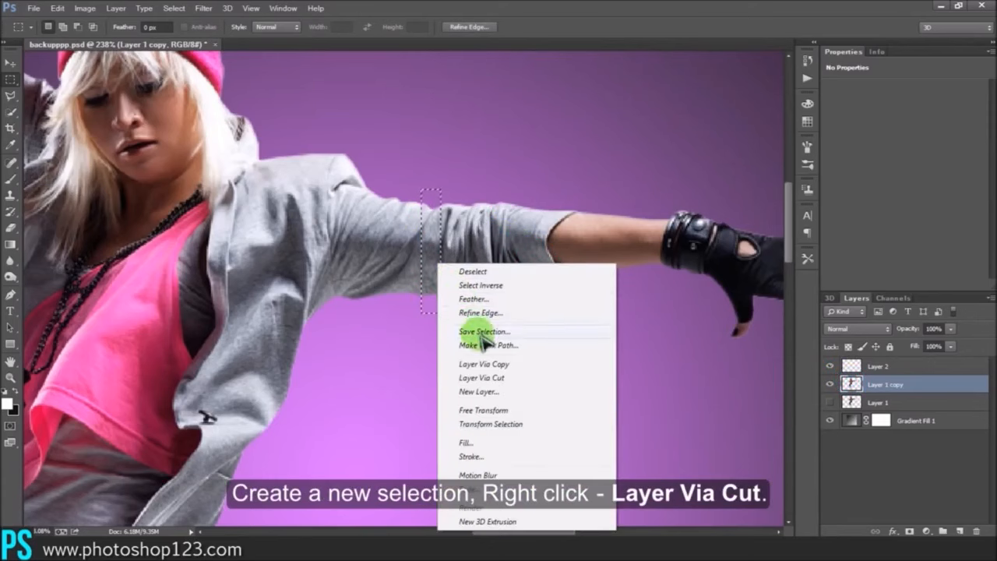
left_click(492, 379)
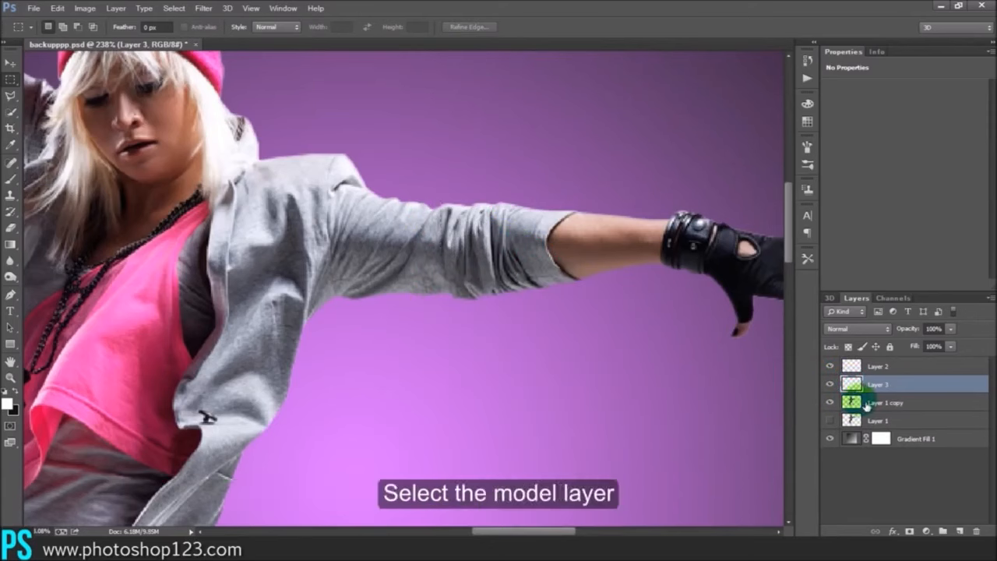
Cut a third vertical strip from Layer 1 copy, just beyond the second one near the elbow, onto a new layer
left_click(851, 401)
left_click_drag(445, 194, 473, 306)
right_click(461, 264)
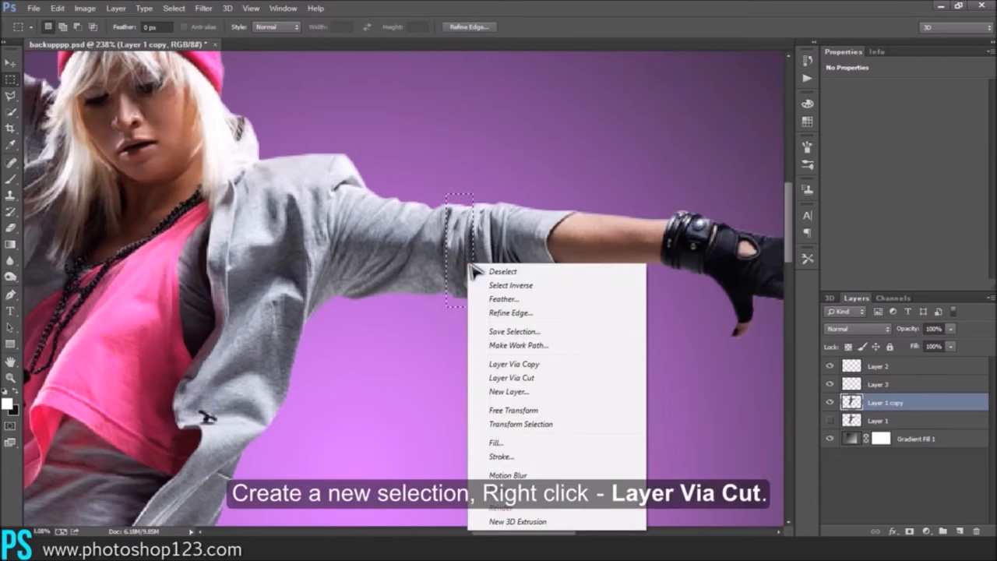
left_click(547, 378)
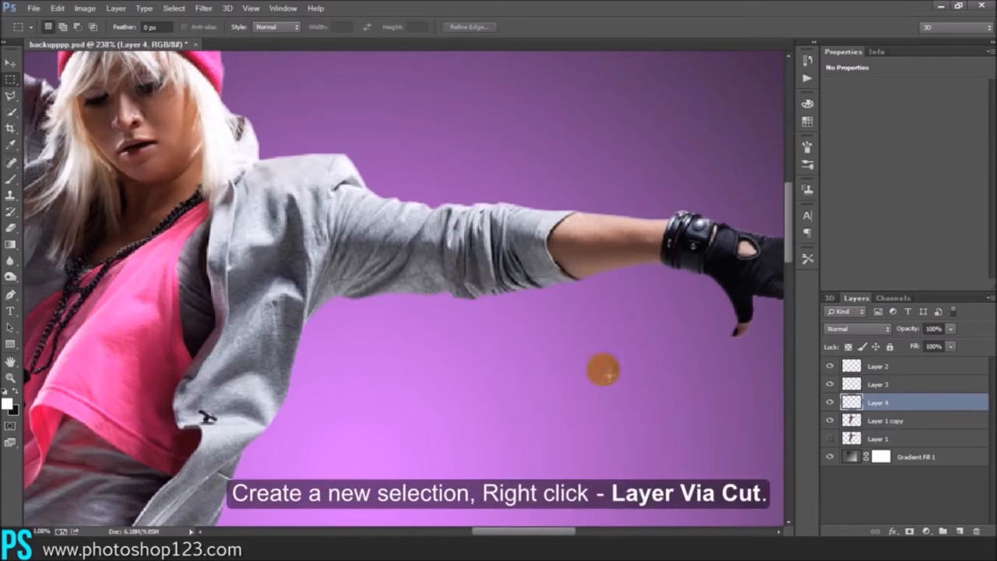
Offset the three sleeve strips with the Move Tool: shift the first two slightly down and the third slightly up
left_click(862, 368)
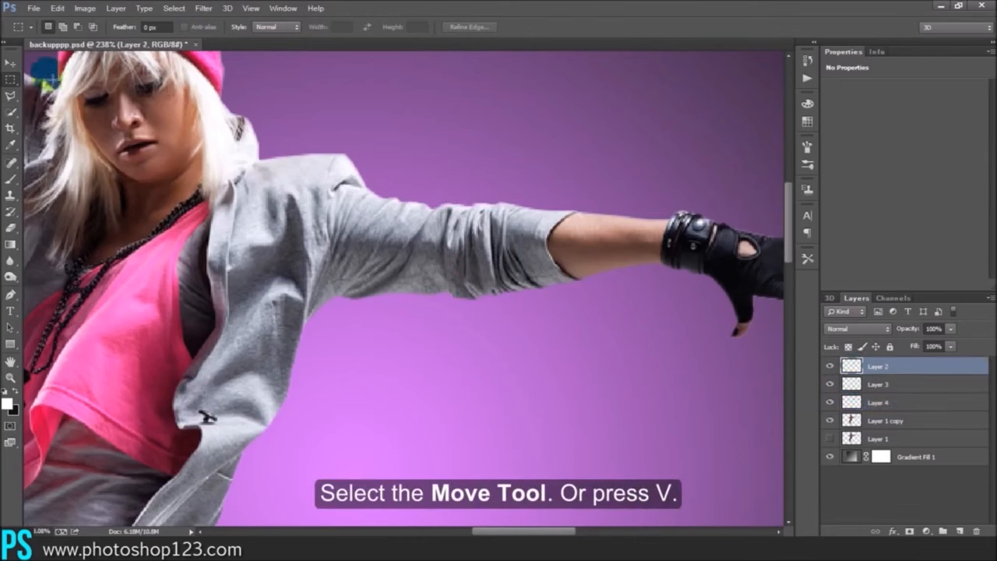
left_click(12, 63)
left_click_drag(416, 242, 416, 255)
left_click(877, 384)
left_click_drag(466, 288, 465, 299)
left_click_drag(463, 269, 467, 302)
left_click(848, 400)
left_click_drag(454, 261, 474, 251)
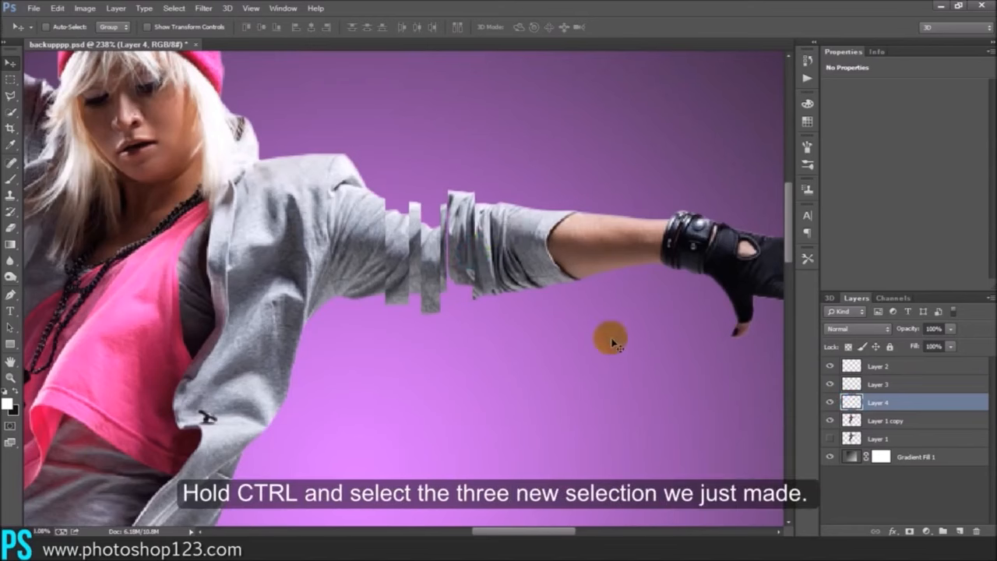
Merge the three sleeve-strip layers into one layer named Arm, and duplicate it
left_click(883, 388, "ctrl")
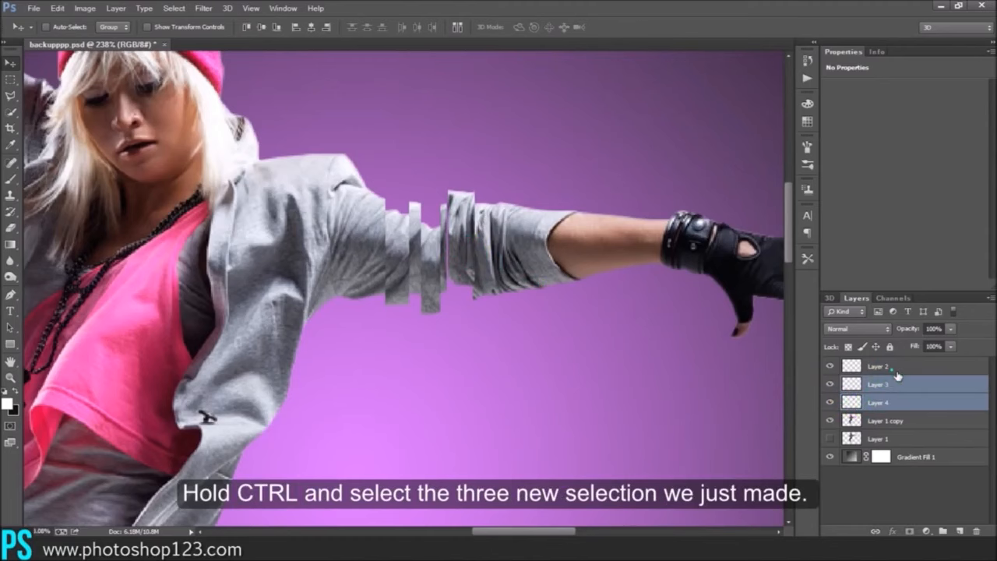
left_click(892, 367, "ctrl")
right_click(901, 401)
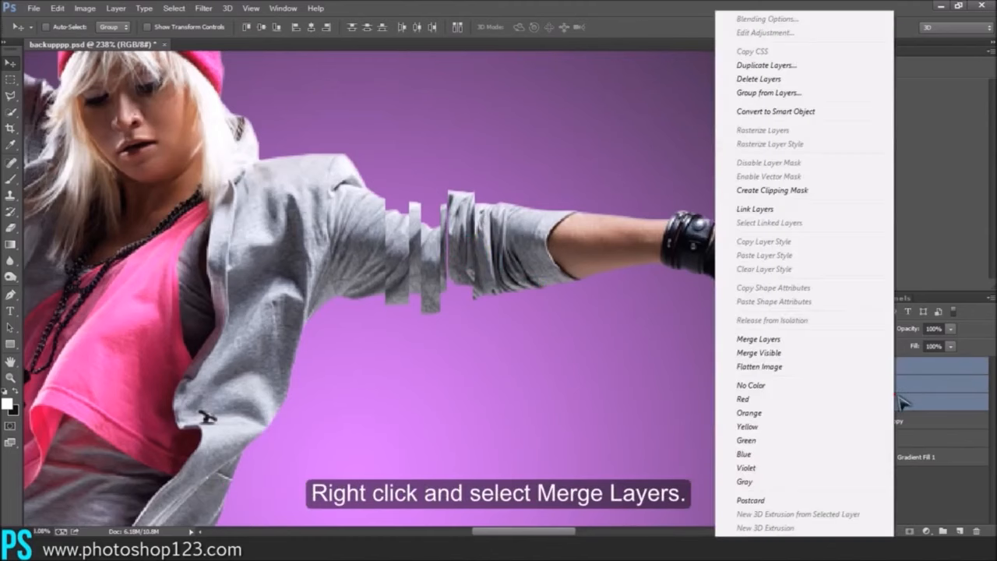
left_click(823, 341)
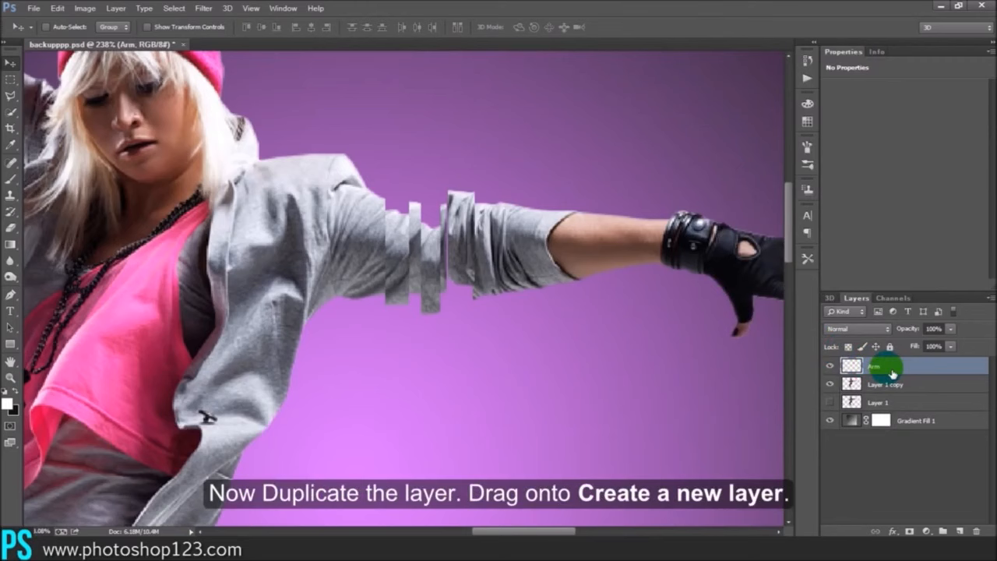
left_click_drag(879, 374, 963, 531)
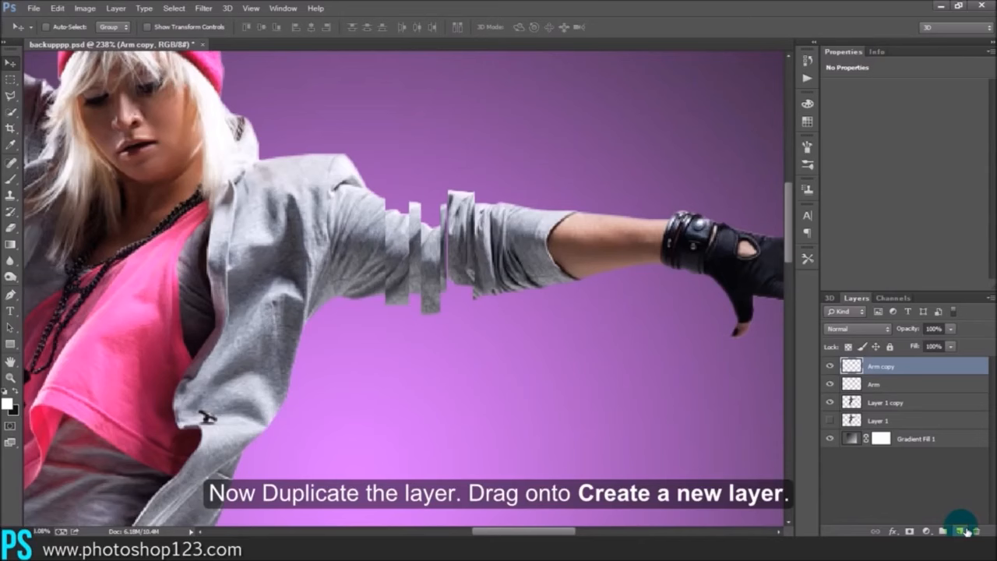
Apply a Motion Blur to the Arm layer with an angle of -90° and a distance of 144 pixels
left_click(883, 386)
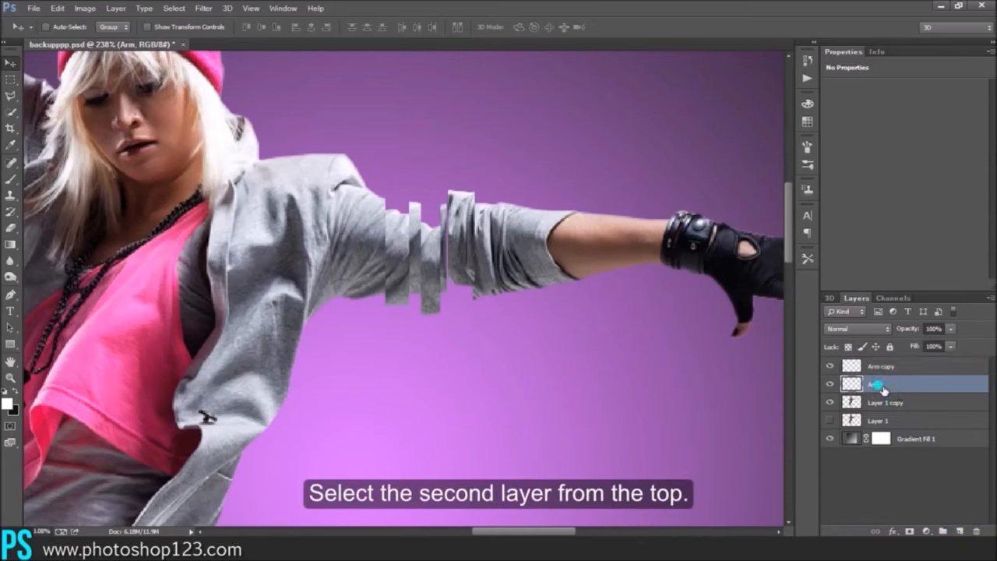
left_click(212, 9)
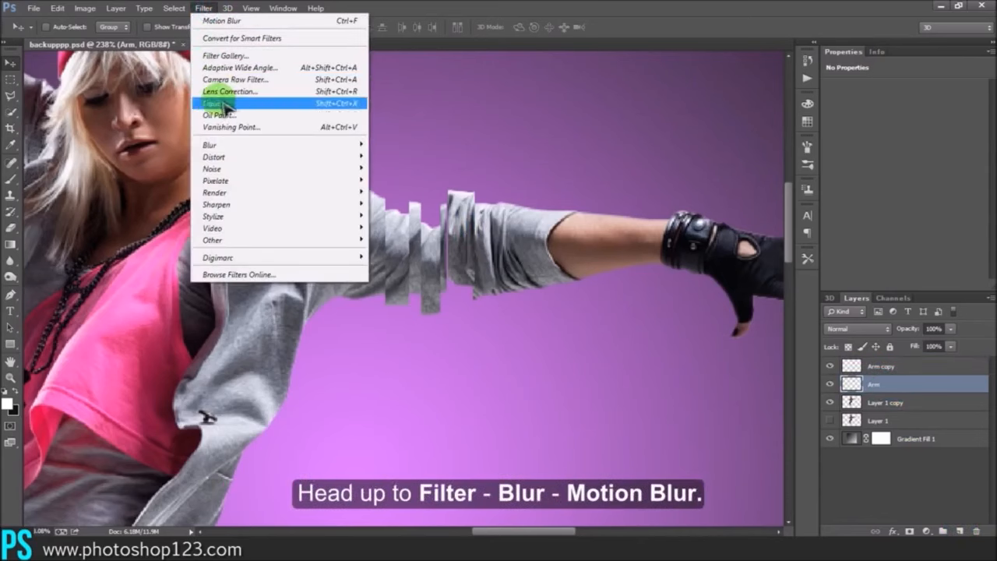
mouse_move(234, 145)
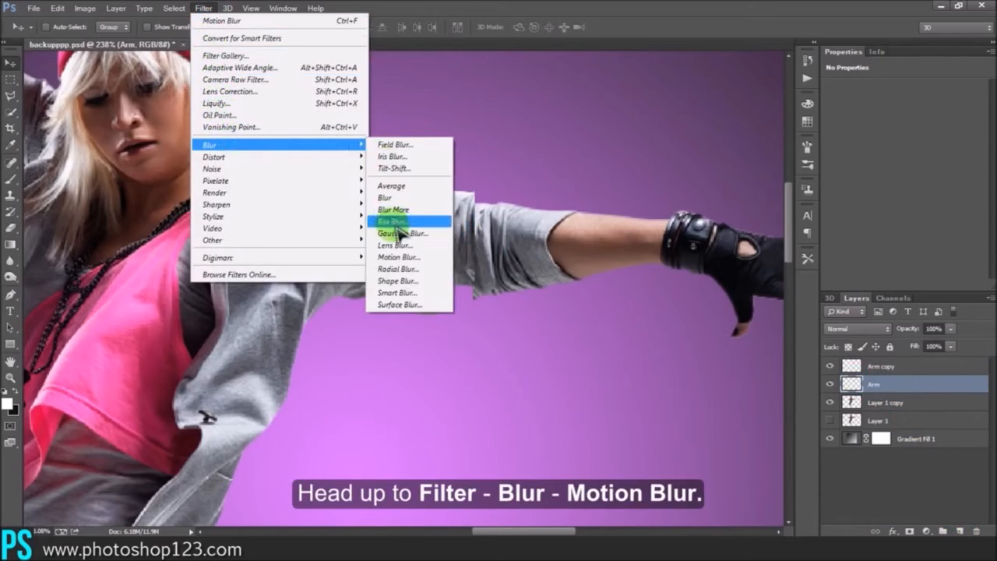
left_click(396, 257)
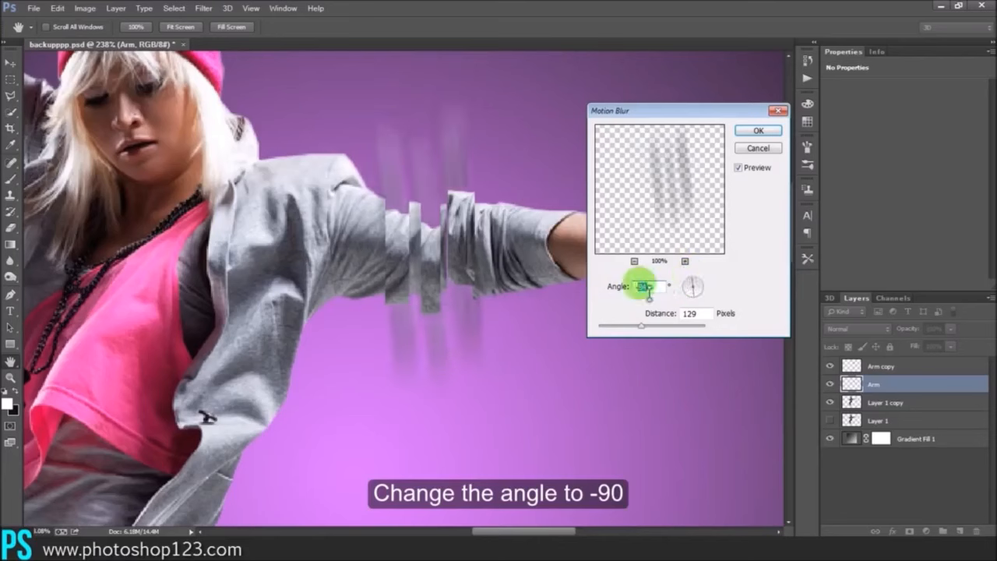
type("-90")
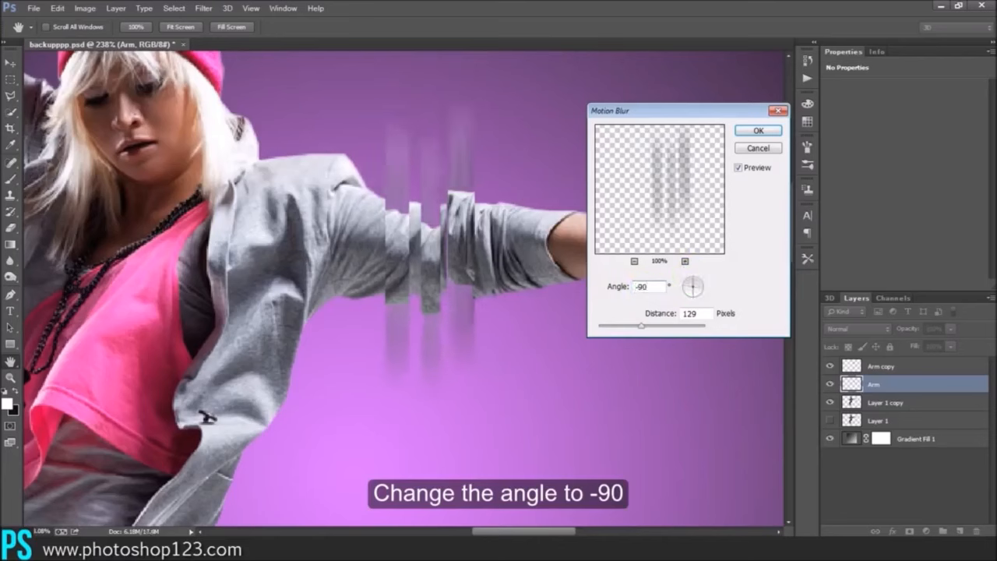
mouse_move(635, 339)
left_mouse_down()
mouse_move(627, 333)
mouse_move(653, 332)
left_mouse_up()
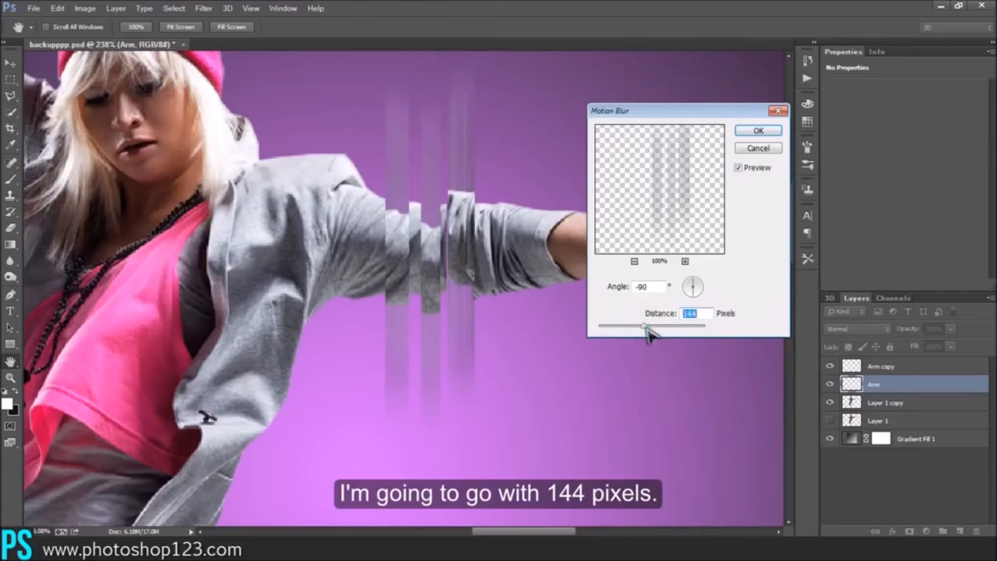
left_click(760, 132)
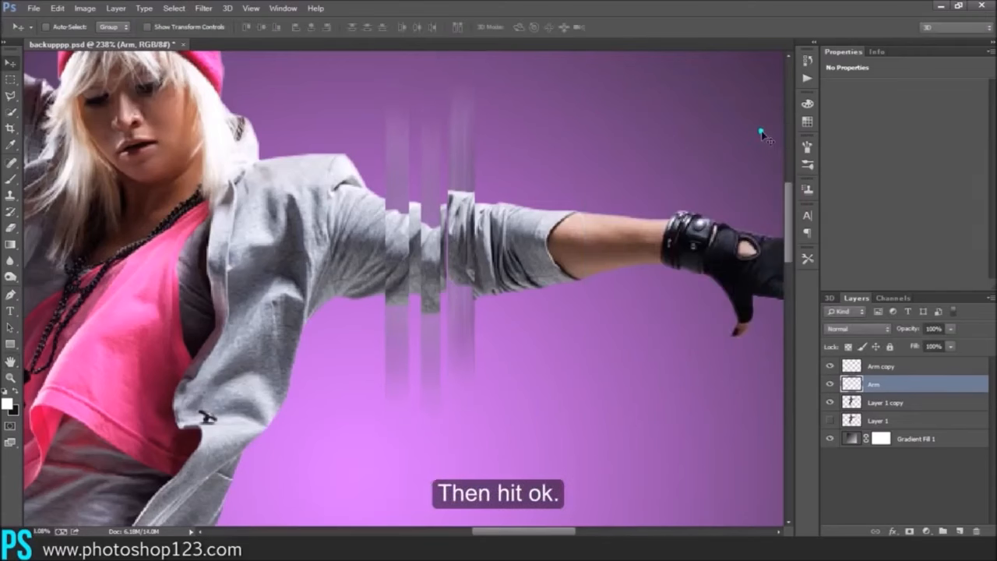
Soften the upper and lower ends of the blurred streaks on the Arm layer with a soft 48 px Eraser brush
left_click(10, 227)
left_click(66, 27)
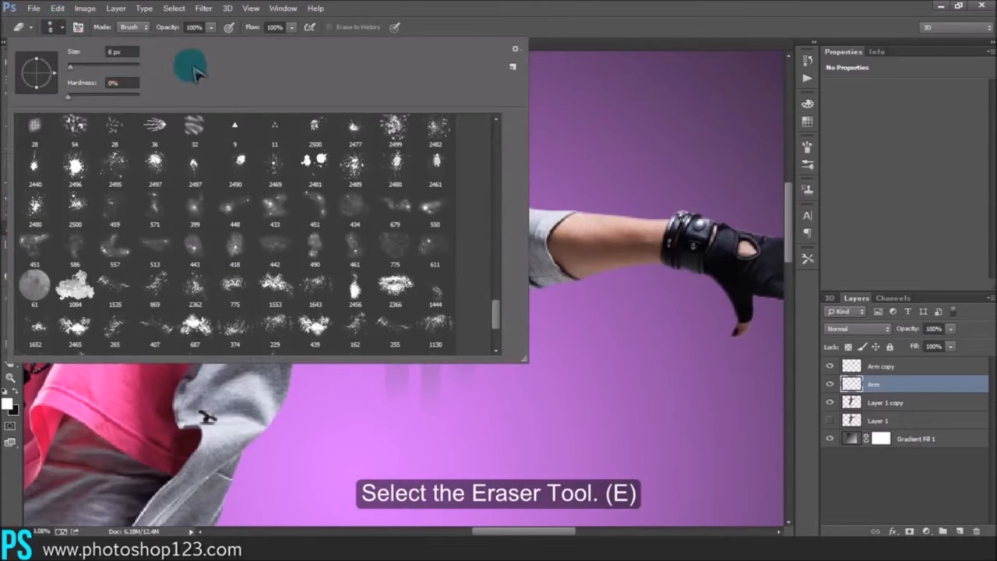
left_click(495, 305)
left_click_drag(497, 299, 509, 140)
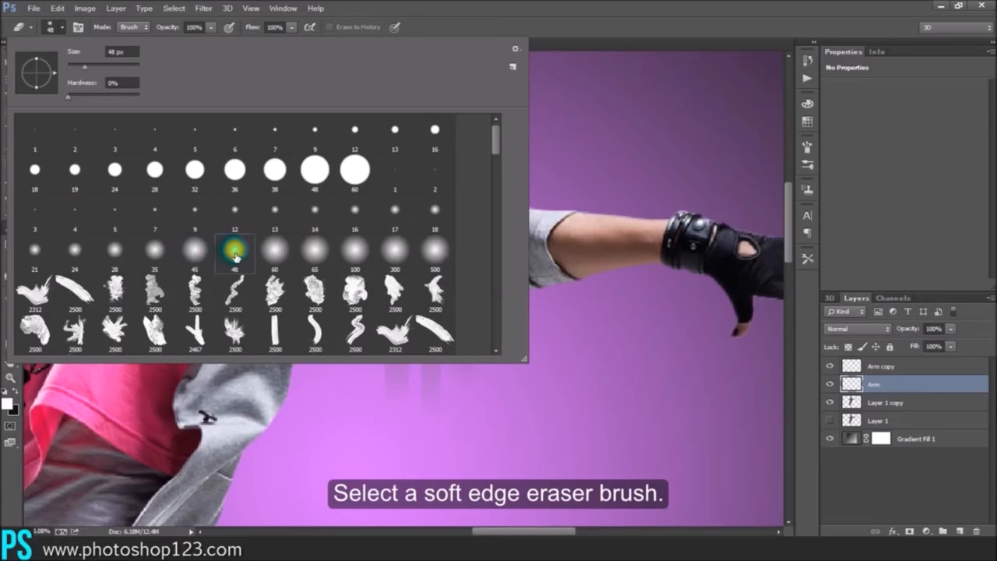
left_click(561, 18)
mouse_move(496, 141)
left_mouse_down()
mouse_move(385, 104)
mouse_move(352, 137)
mouse_move(405, 92)
mouse_move(522, 119)
mouse_move(479, 104)
mouse_move(366, 160)
left_mouse_up()
mouse_move(516, 350)
left_mouse_down()
mouse_move(497, 425)
mouse_move(392, 397)
mouse_move(419, 444)
mouse_move(405, 407)
mouse_move(451, 455)
mouse_move(541, 389)
mouse_move(447, 445)
mouse_move(398, 374)
left_mouse_up()
mouse_move(526, 402)
left_mouse_down()
mouse_move(519, 350)
mouse_move(483, 382)
left_mouse_up()
left_click_drag(449, 423, 440, 395)
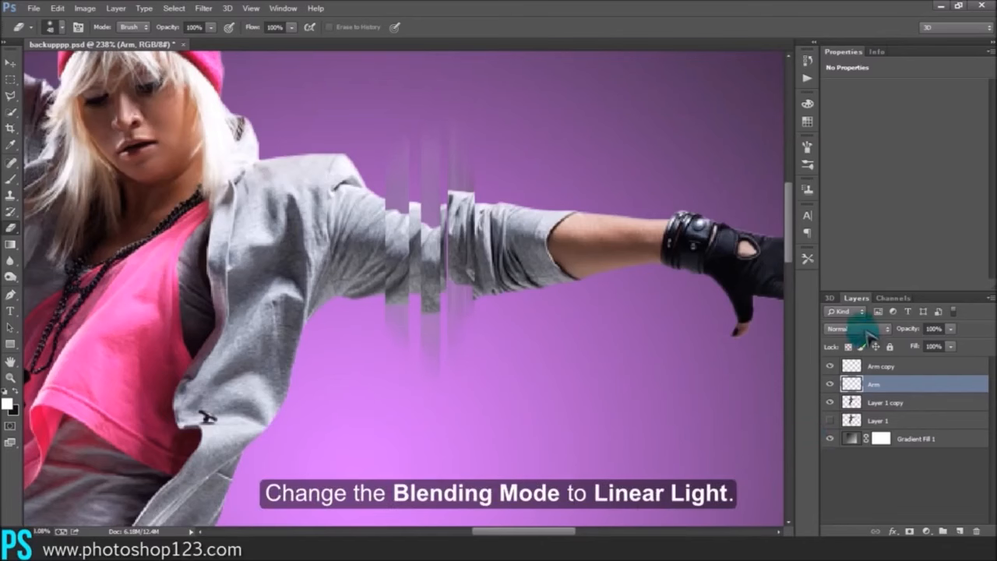
Set the Arm layer's blending mode to Linear Light, and select the Arm copy layer
left_click(865, 331)
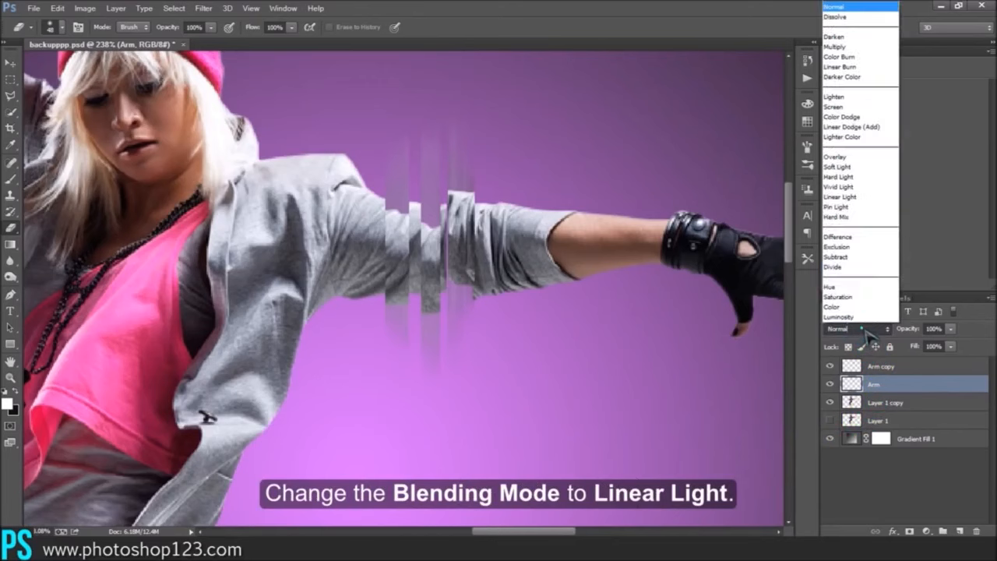
left_click(847, 160)
scroll(849, 330, "down", 1)
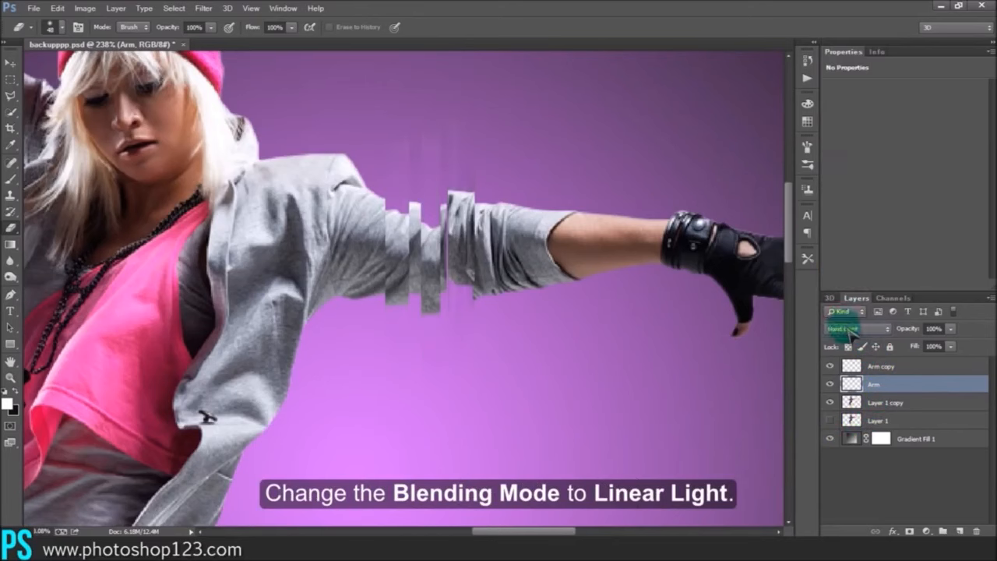
scroll(861, 330, "down", 1)
scroll(879, 336, "up", 5)
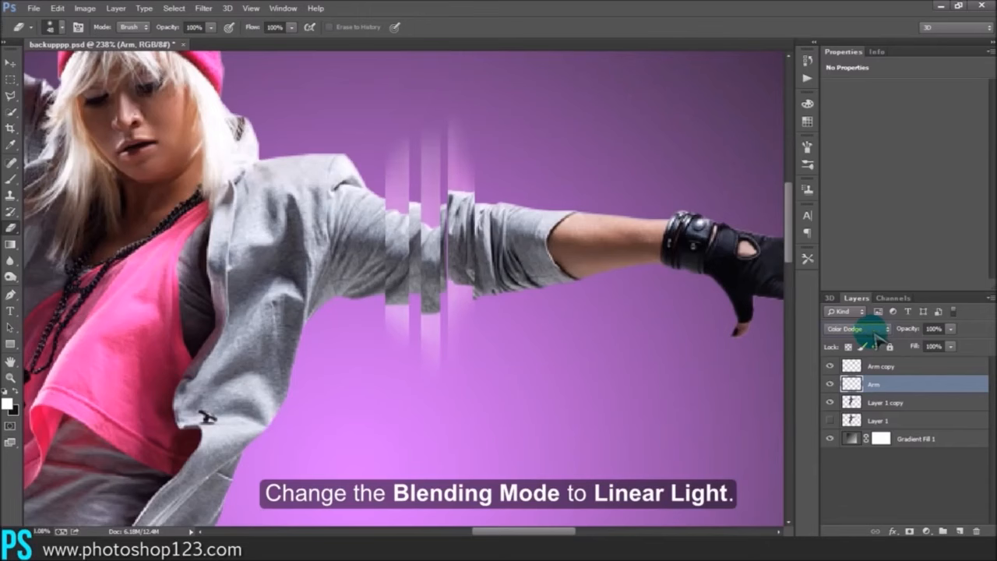
scroll(879, 336, "up", 6)
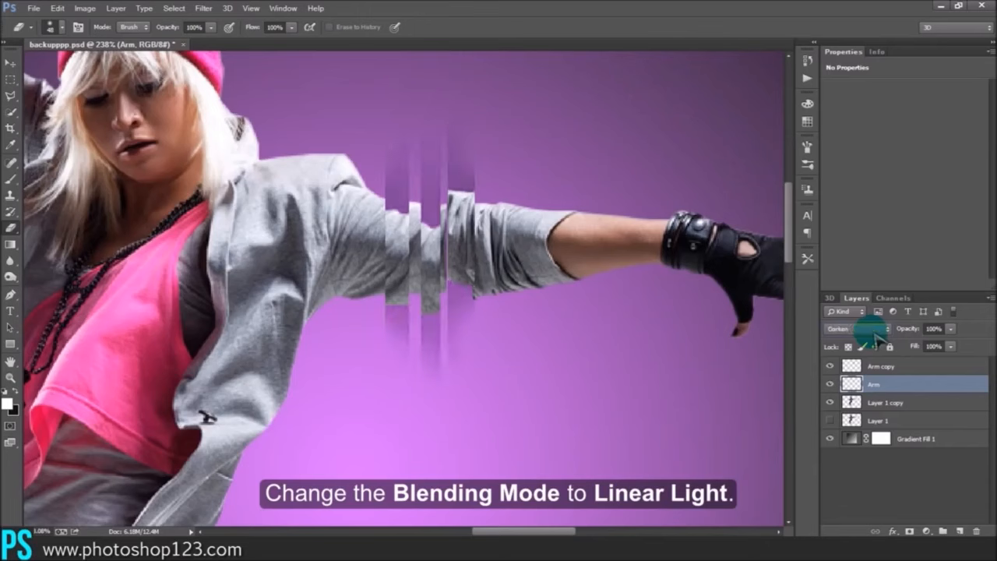
scroll(878, 336, "down", 7)
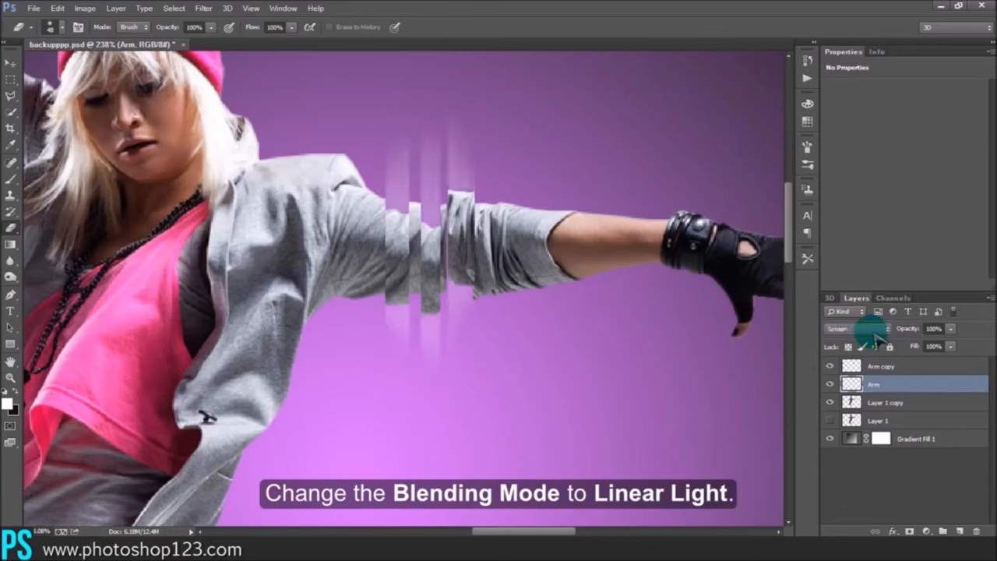
scroll(879, 337, "down", 2)
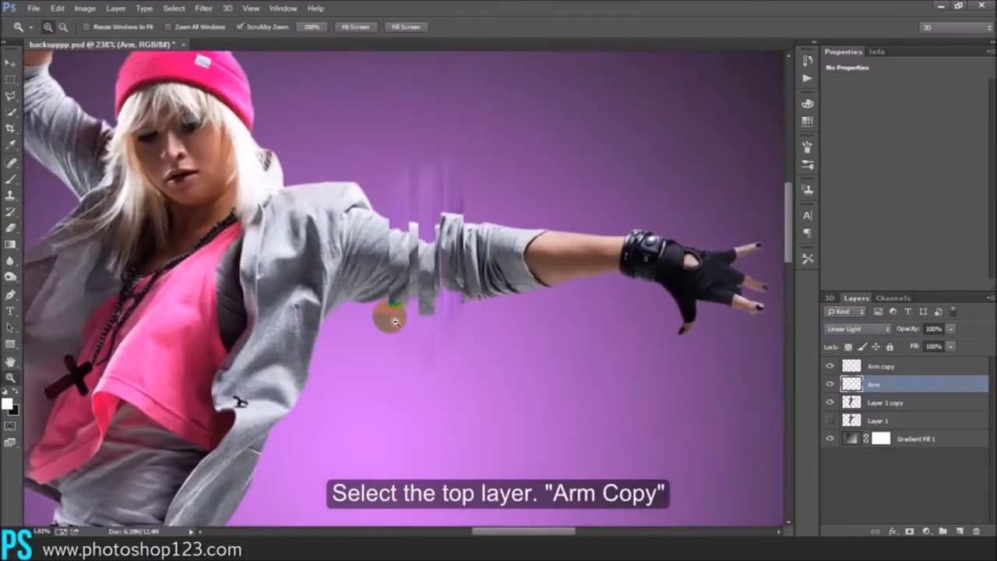
left_click(876, 368)
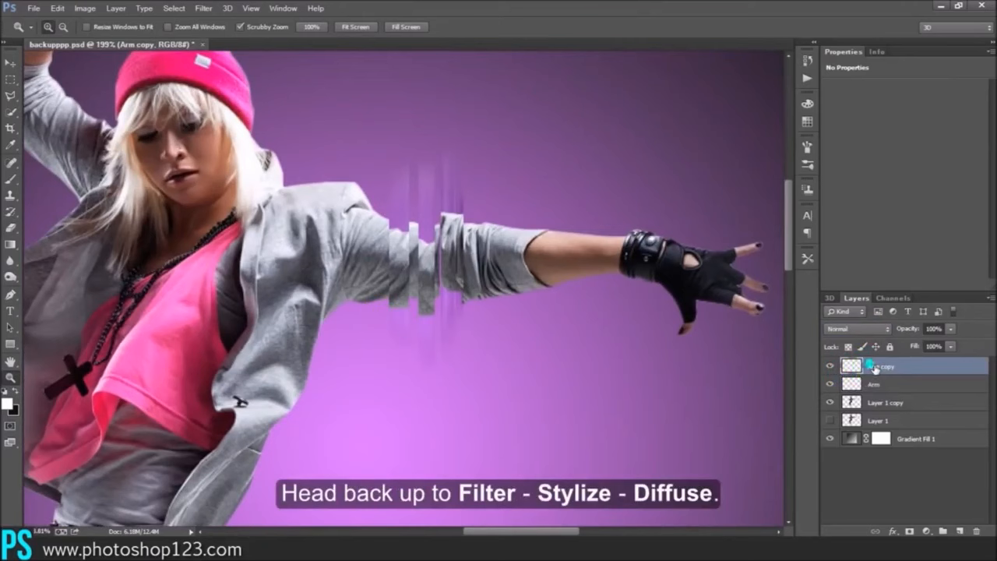
Apply the Diffuse filter in Normal mode to the Arm copy layer
left_click(204, 8)
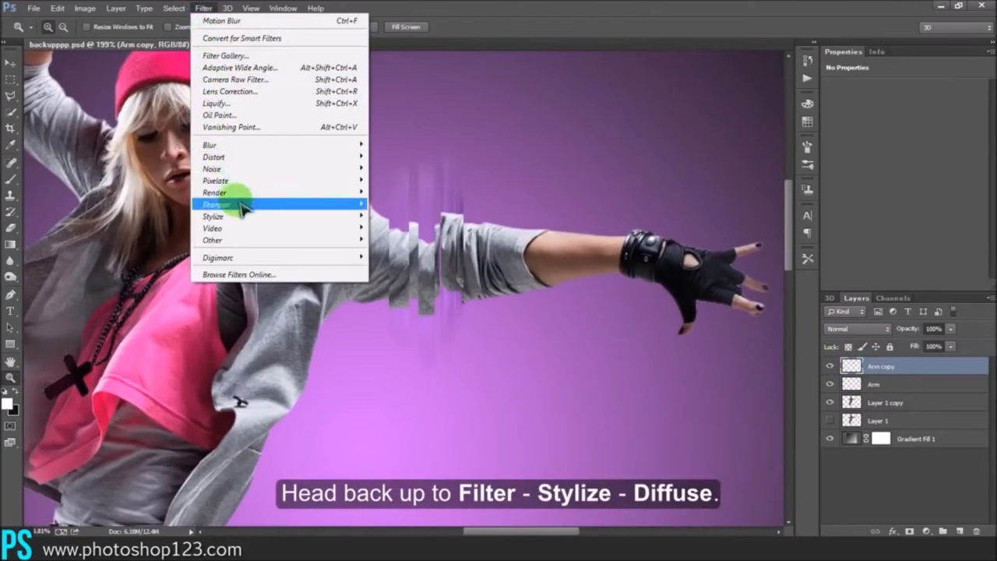
mouse_move(242, 207)
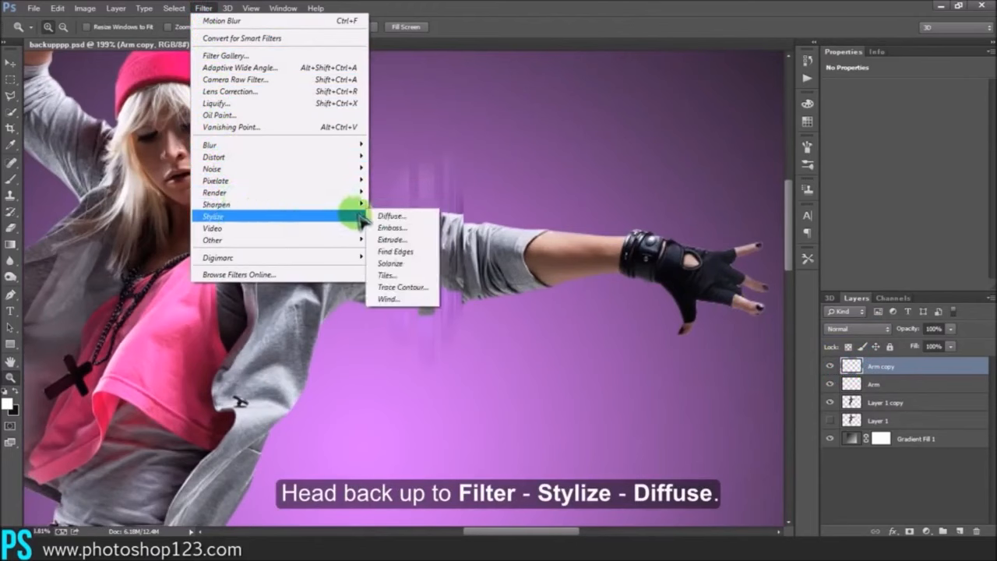
left_click(389, 217)
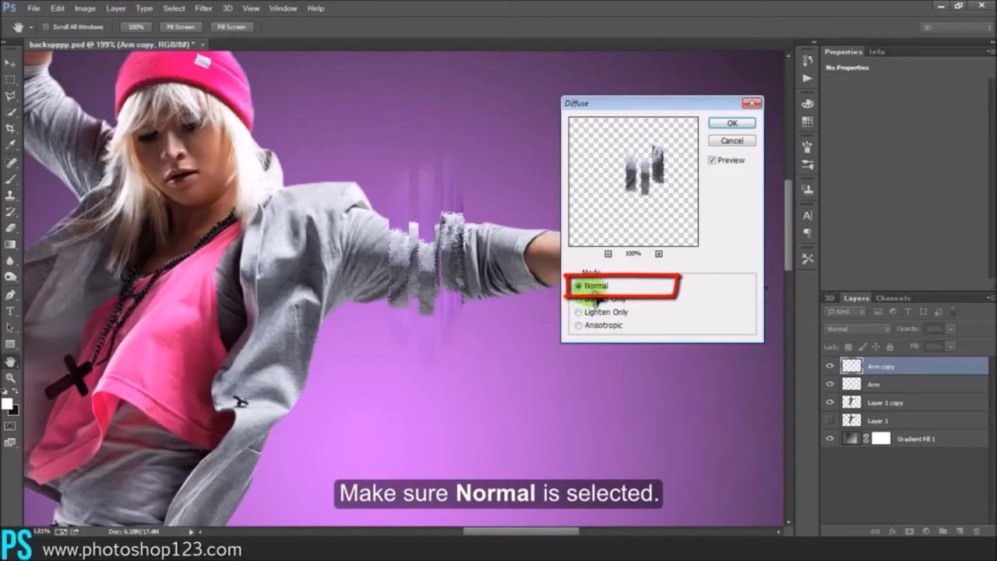
left_click(734, 124)
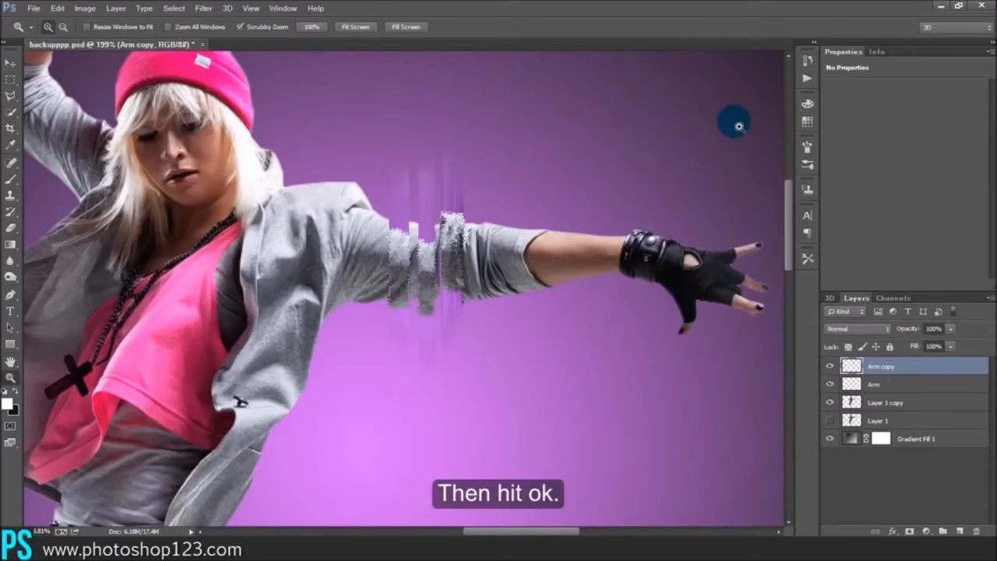
Apply a Motion Blur to the Arm copy layer with an angle of -90° and a distance of 5 pixels
left_click(206, 8)
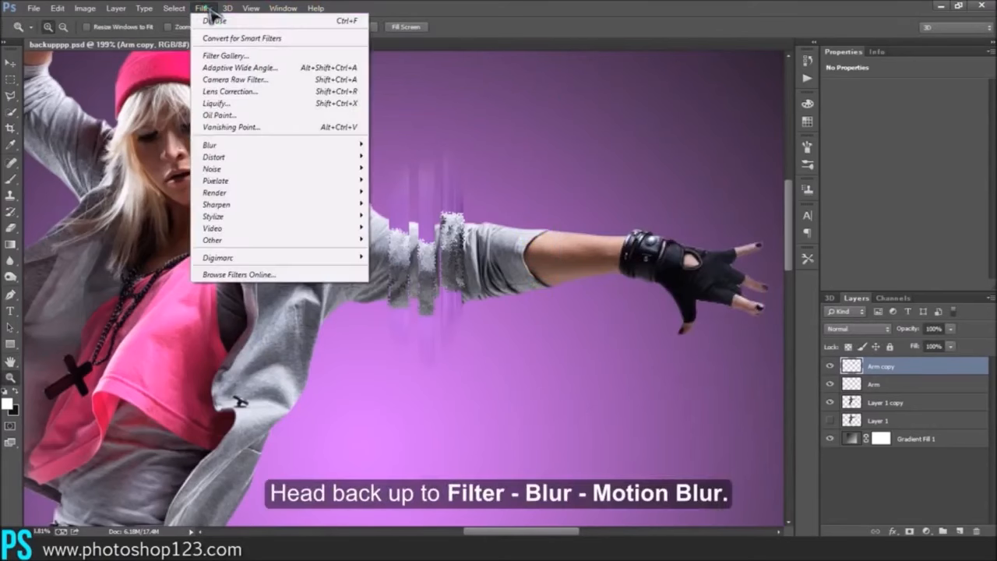
mouse_move(222, 149)
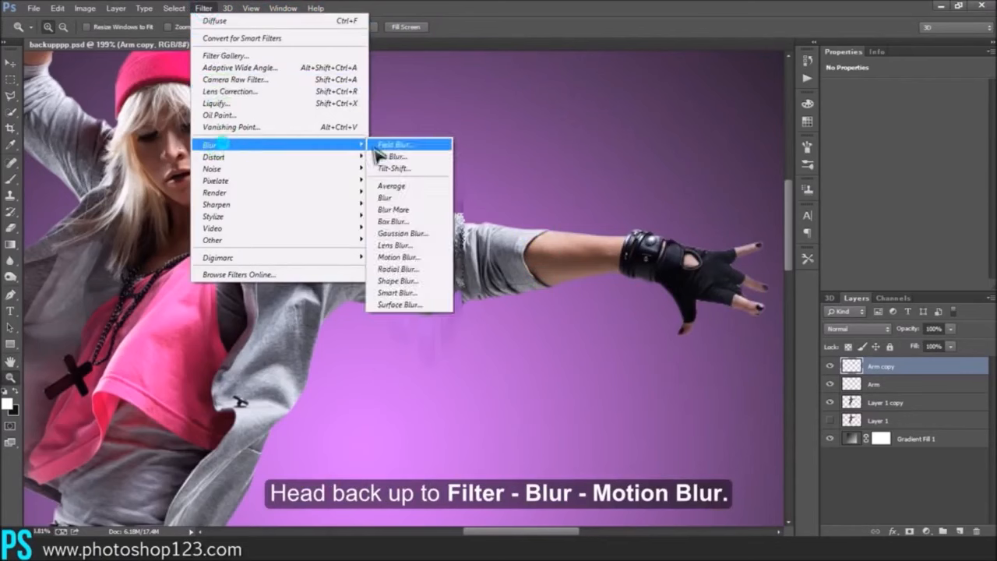
left_click(398, 257)
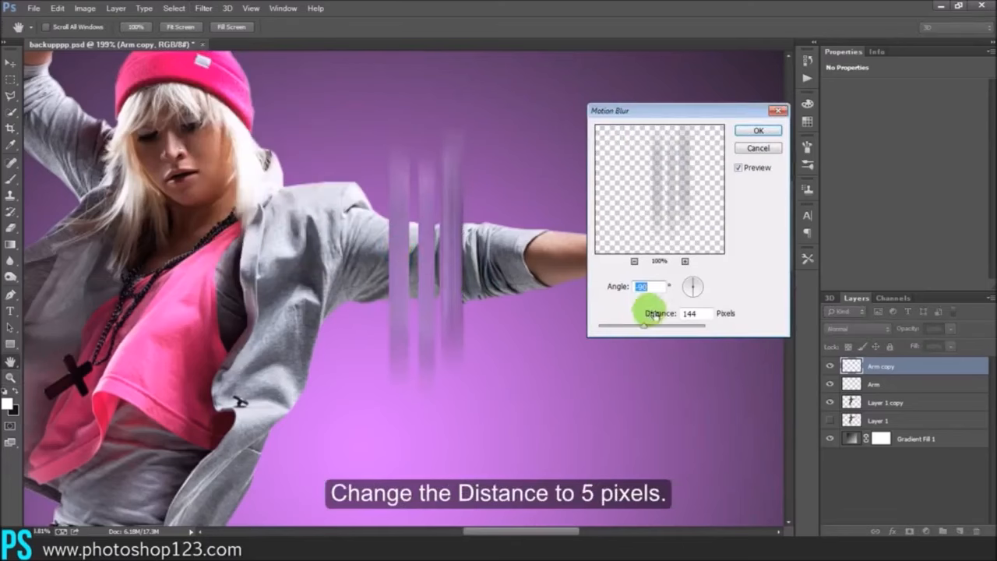
left_click_drag(643, 326, 603, 327)
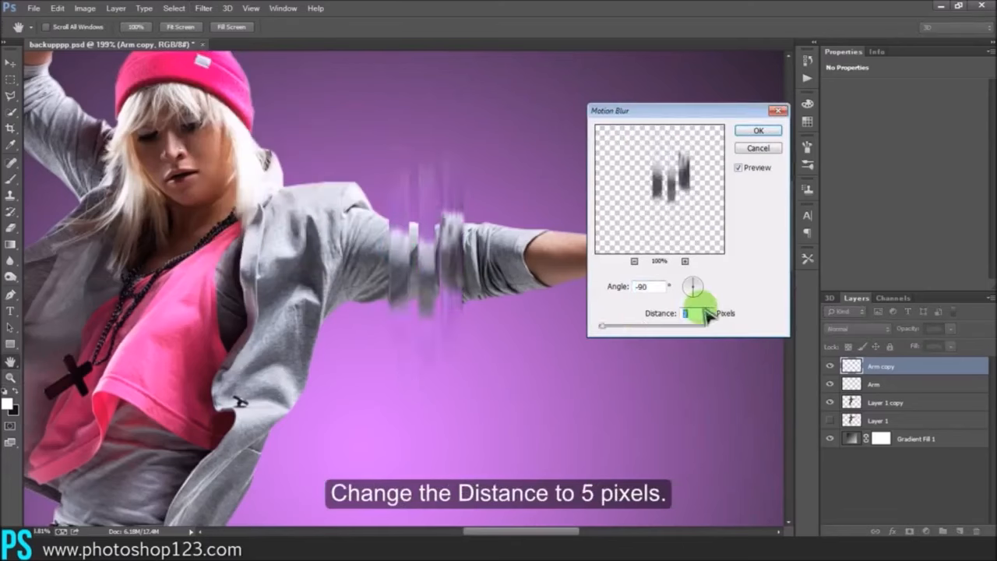
left_click_drag(694, 314, 682, 314)
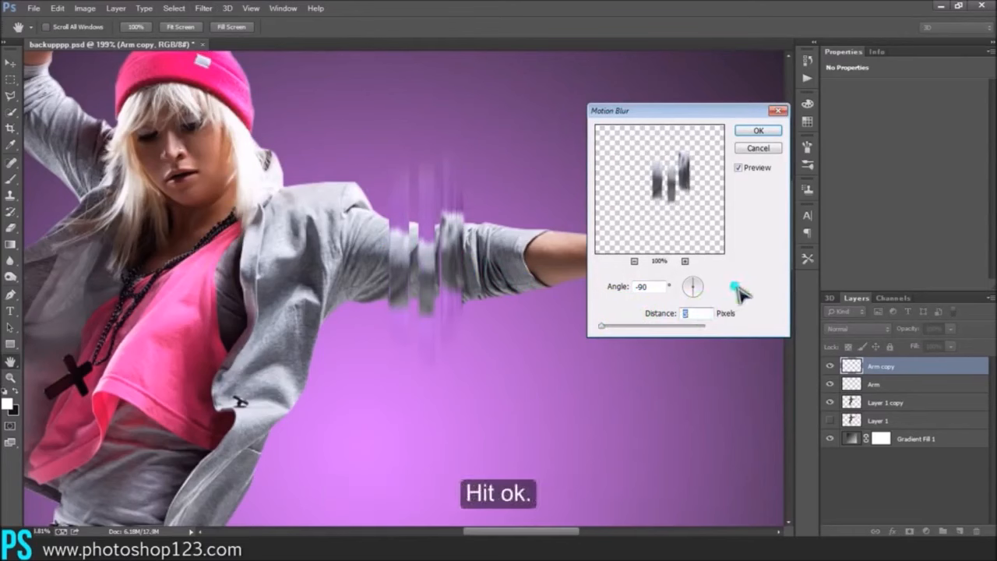
left_click(758, 131)
Create a new layer named Background Detail and place it directly above the Gradient Fill 1 layer, beneath the dancer layers
key("z")
left_click_drag(472, 326, 377, 432)
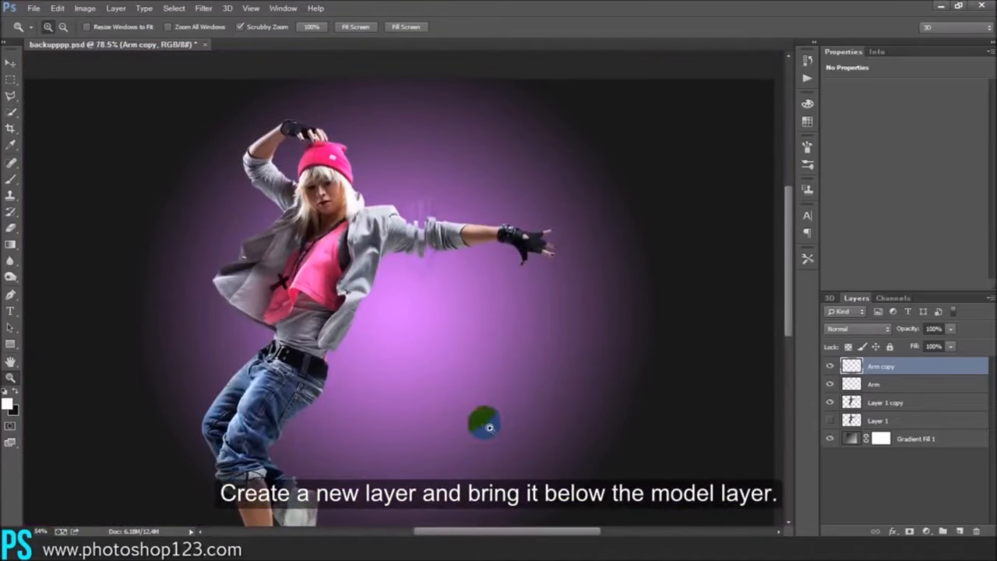
left_click(960, 530)
left_click_drag(888, 366, 890, 446)
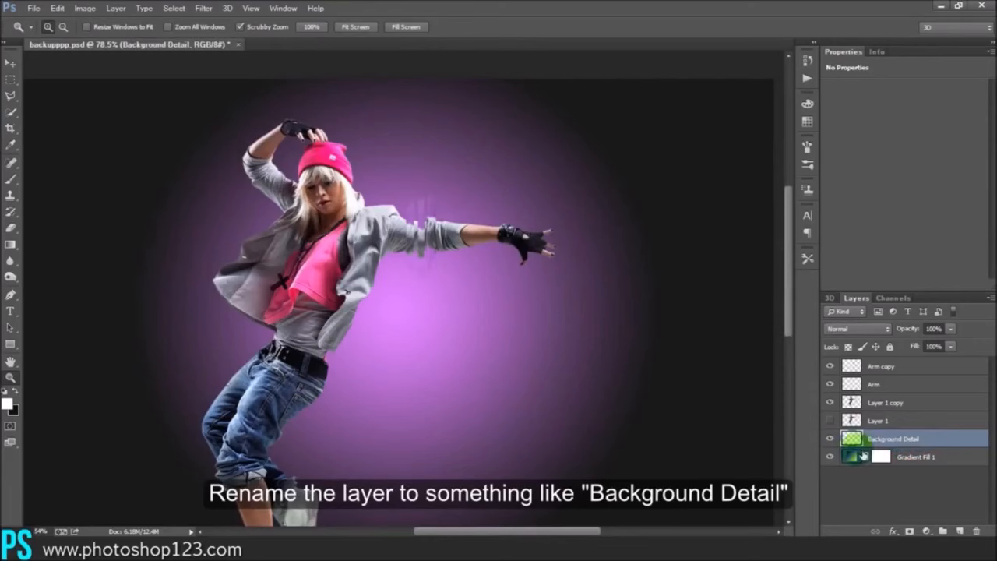
Choose the 550 px galaxy brush tip, resize it to 349 px, and set the foreground colour to white
left_click_drag(416, 402, 411, 402)
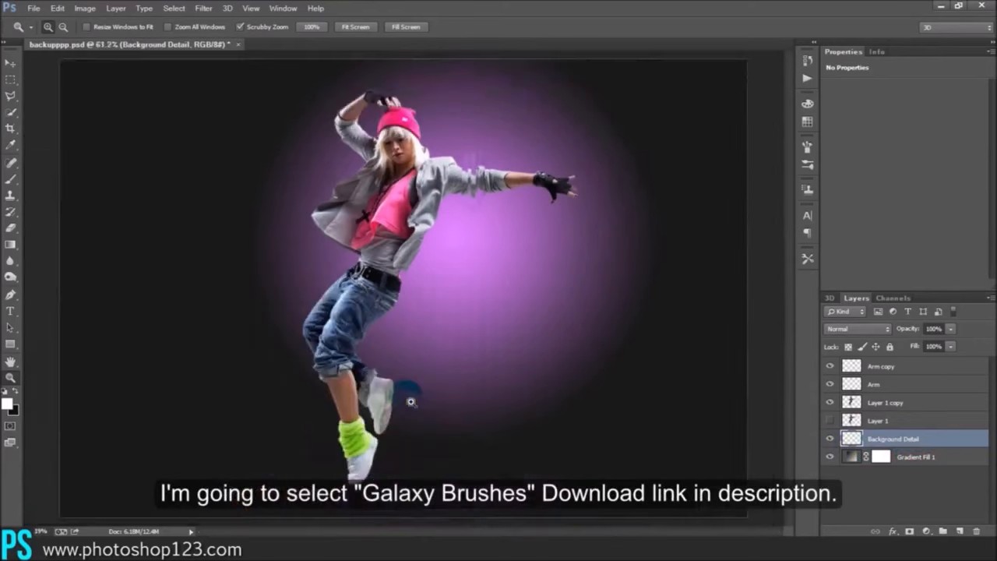
left_click_drag(418, 267, 434, 260)
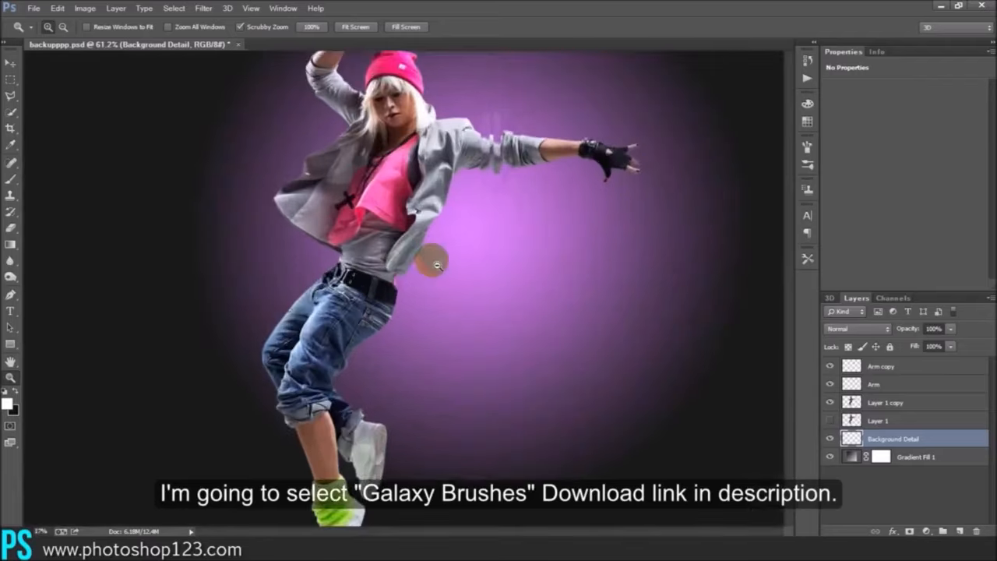
left_click(10, 179)
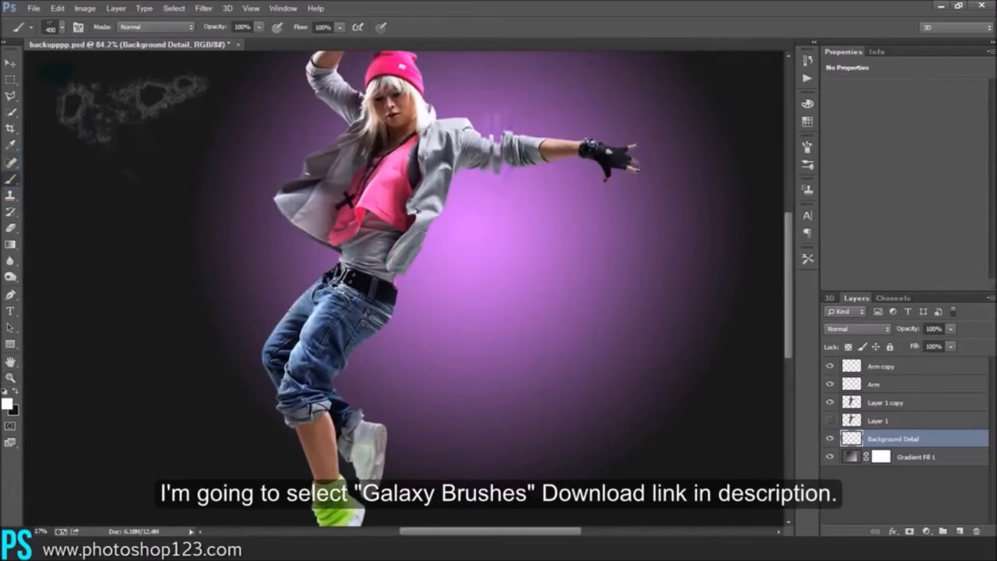
left_click(56, 28)
left_click_drag(486, 143, 485, 325)
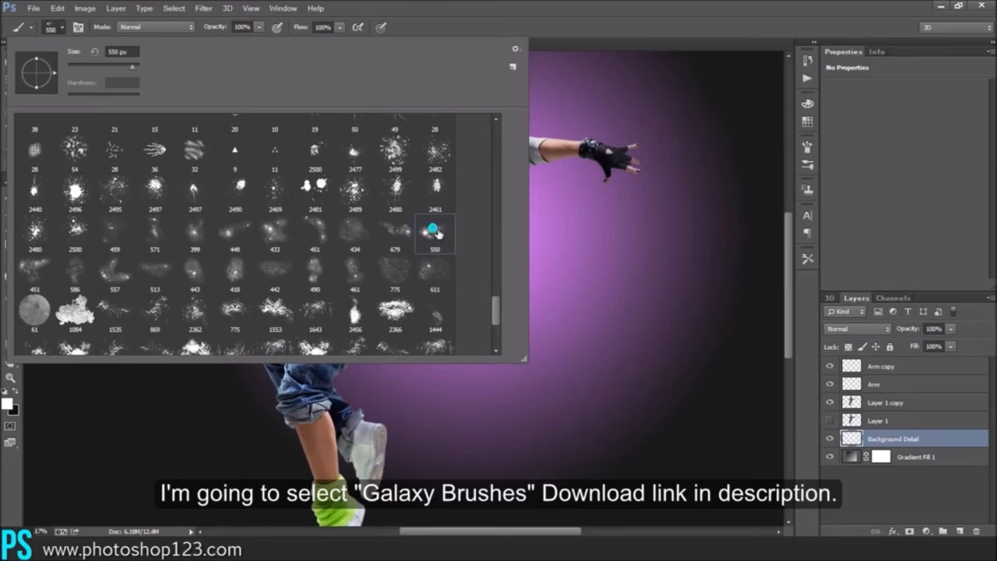
left_click_drag(134, 66, 125, 65)
left_click(469, 25)
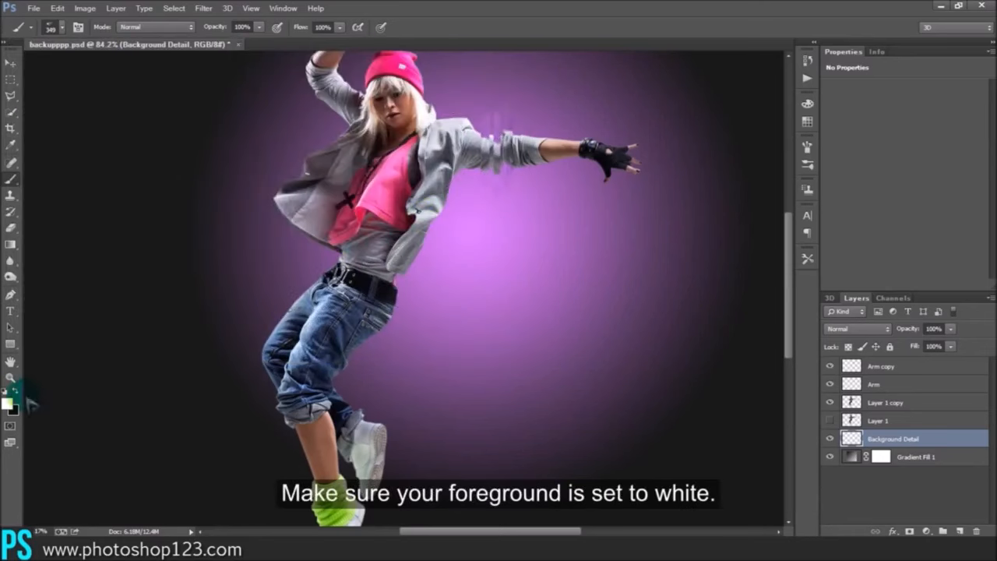
key("d")
key("x")
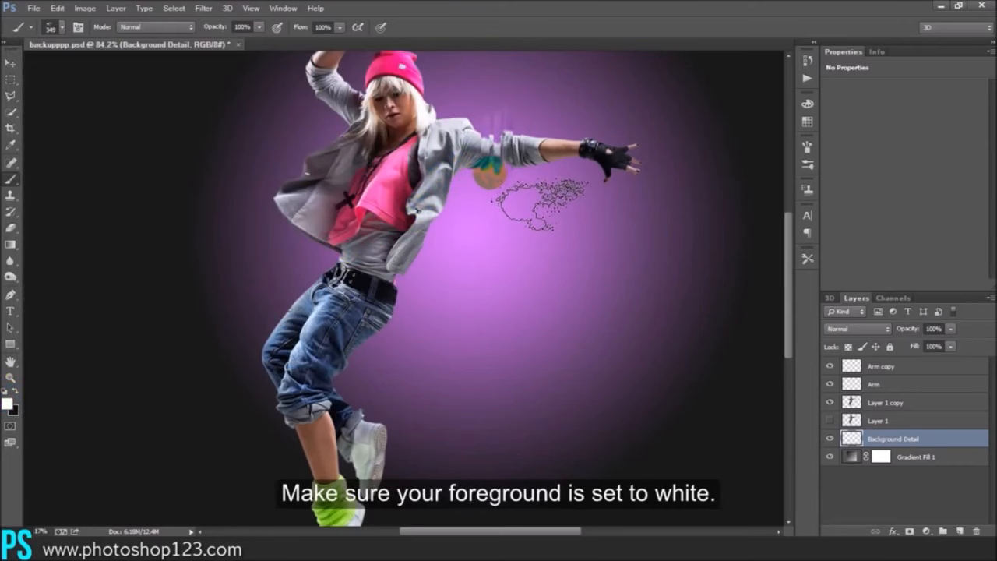
Stamp white galaxy sparkles on the Background Detail layer behind the sliced sleeve, the raised arm, the waist and the knees
left_click(472, 183)
scroll(448, 273, "up", 3)
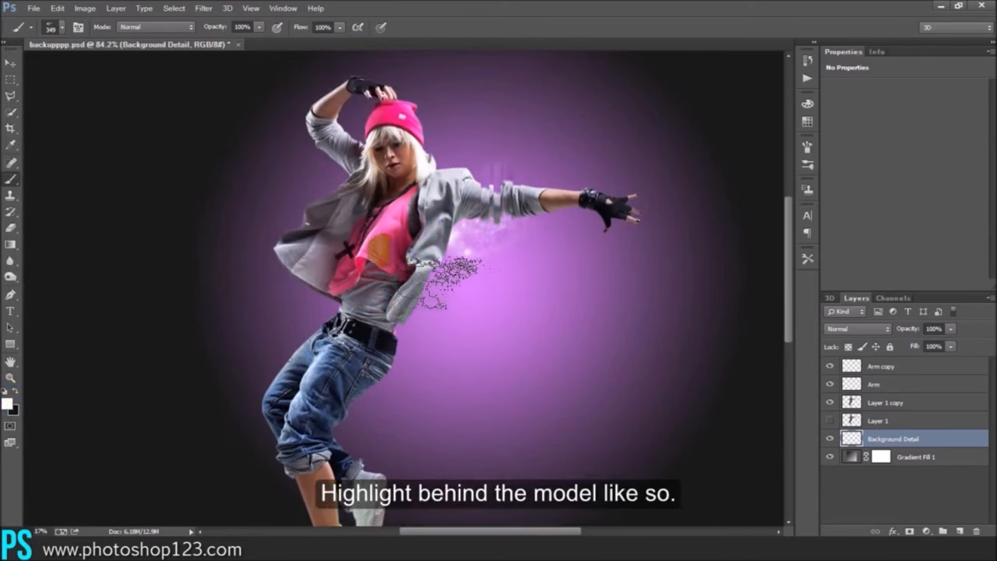
left_click(374, 140)
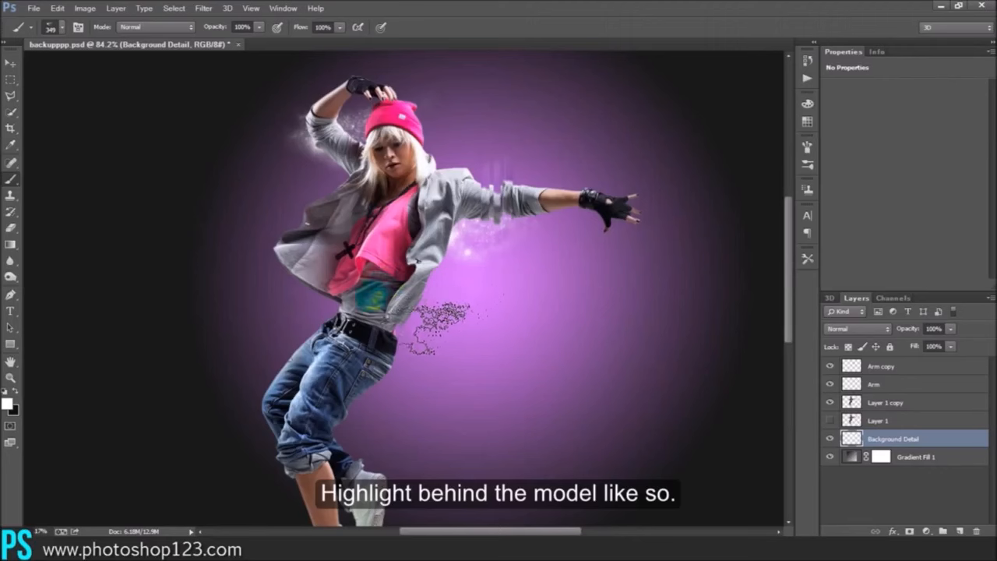
left_click(328, 316)
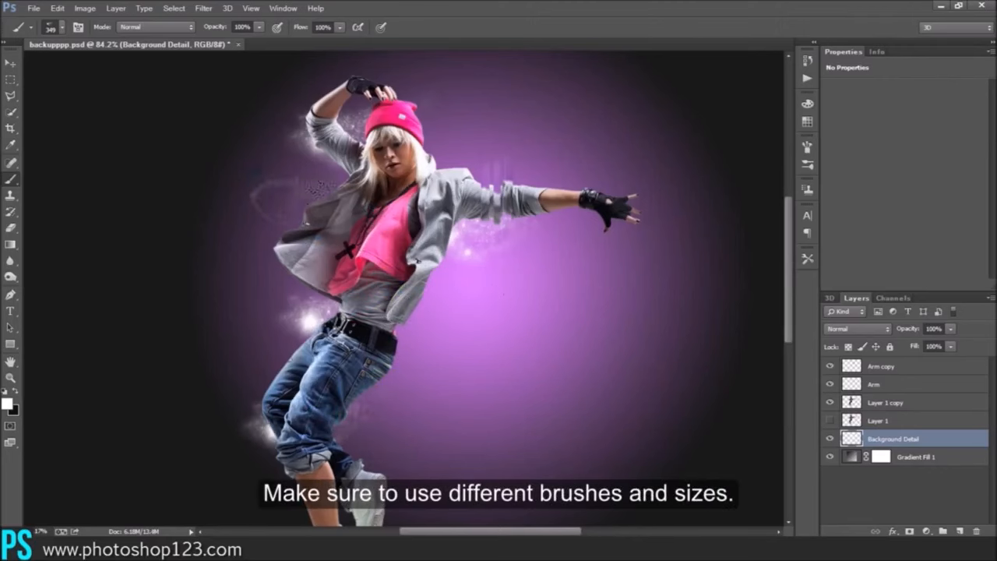
Switch to a different galaxy brush tip at 300 px and stamp sparkles around the dancer's knees, lower legs and shoes
left_click(52, 26)
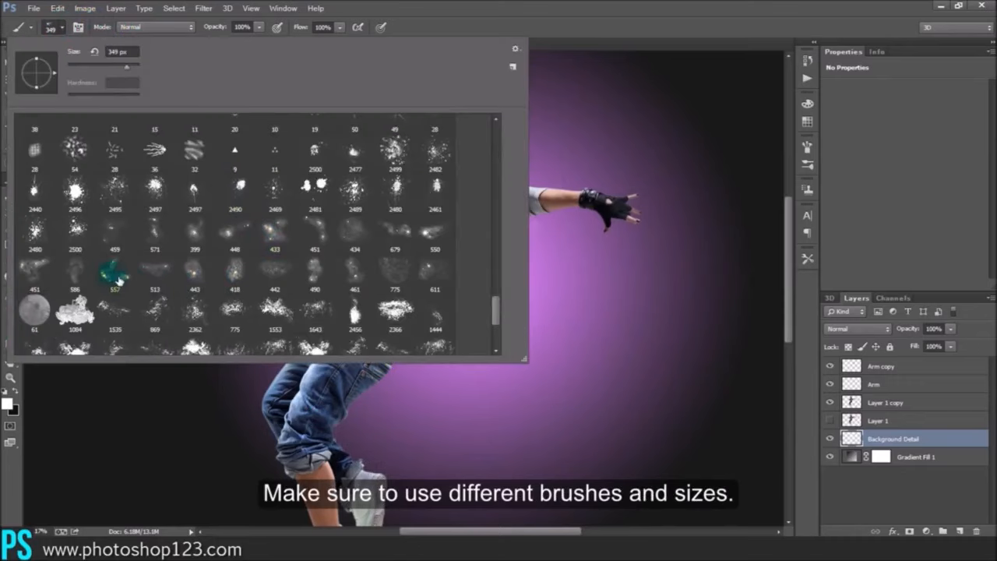
left_click(470, 20)
key("bracketright")
key("bracketright")
key("bracketright")
left_click(306, 411)
scroll(460, 416, "down", 3)
left_click(350, 431)
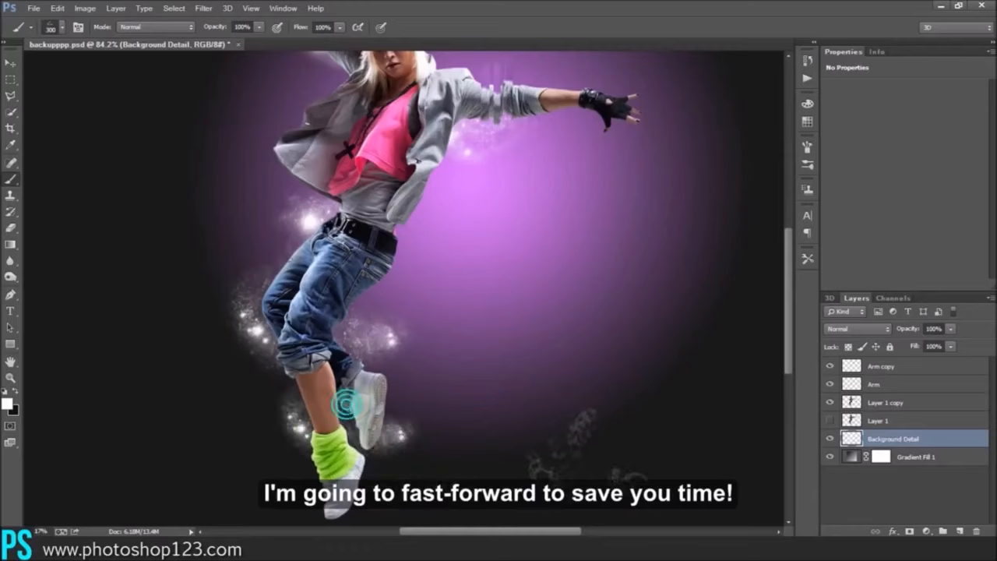
Stamp galaxy sparkles around the dancer's hat and raised hand, using another galaxy brush tip at 400 px
scroll(543, 442, "up", 4)
left_click(374, 141)
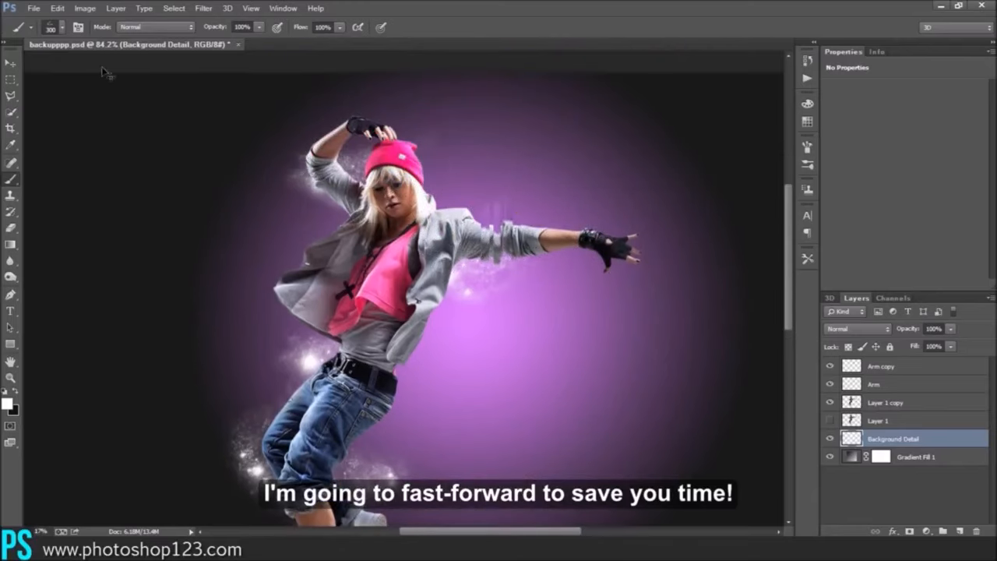
left_click(57, 27)
left_click_drag(134, 70, 121, 68)
left_click(431, 28)
left_click(358, 147)
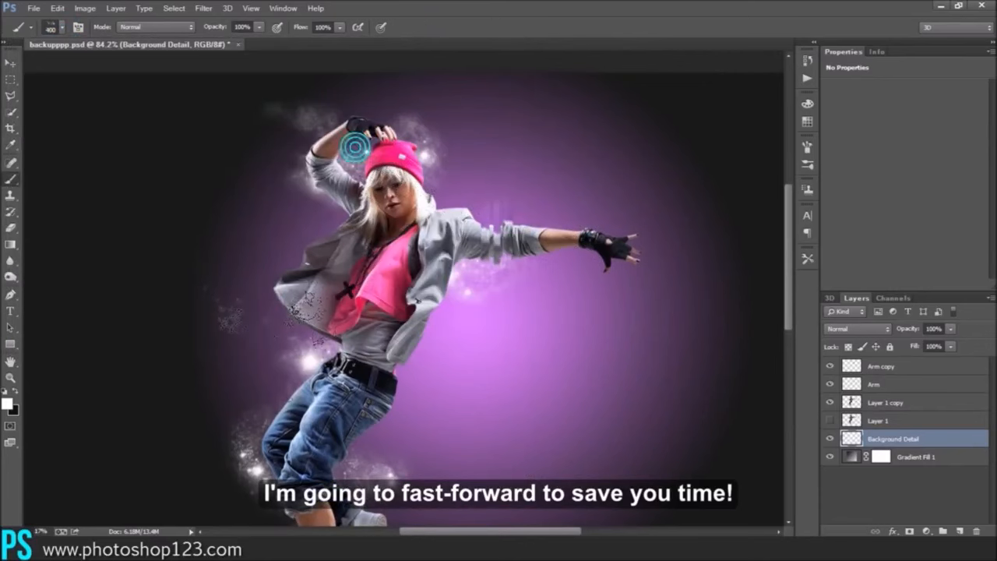
Pick another galaxy brush tip, reduce it to 250 px, and stamp sparkles beside the dancer's lower shoe
scroll(244, 374, "down", 5)
left_click(62, 28)
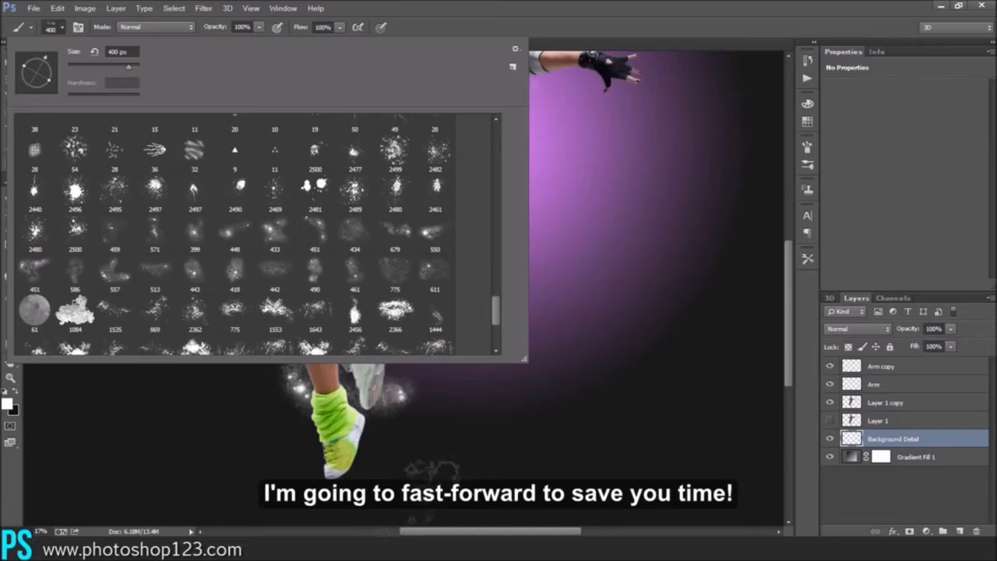
left_click(346, 439)
key("bracketleft")
key("bracketleft")
scroll(420, 474, "down", 1)
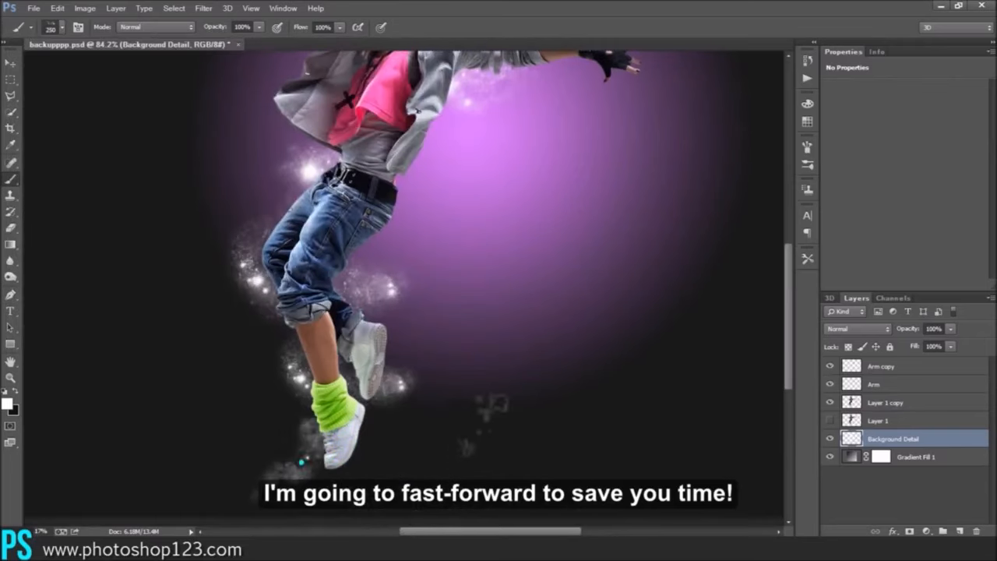
Stamp more galaxy sparkles above and below the sliced sleeve, and undo the last stray stamp
scroll(493, 405, "up", 5)
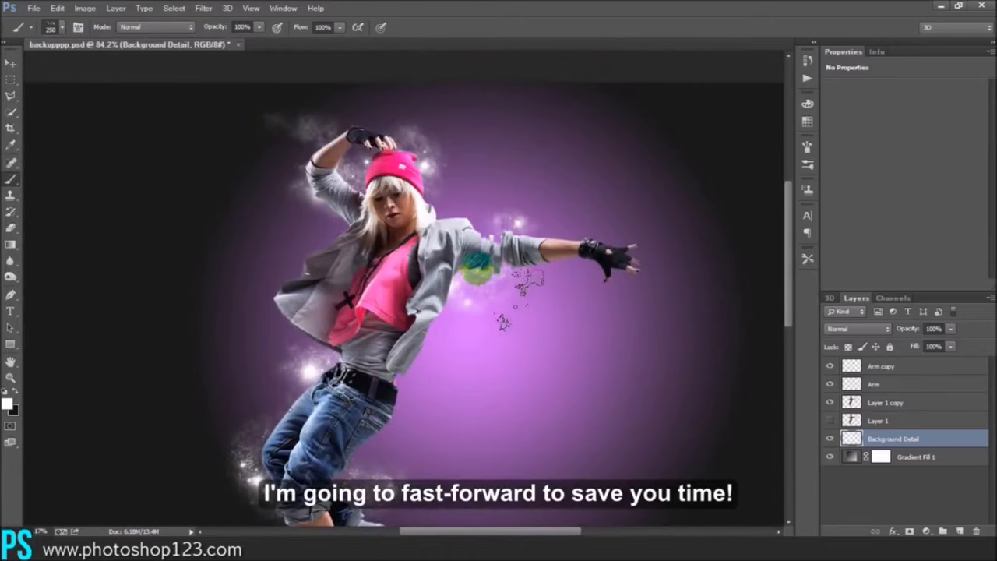
left_click(477, 268)
left_click(481, 304)
left_click(640, 298)
key("ctrl+z")
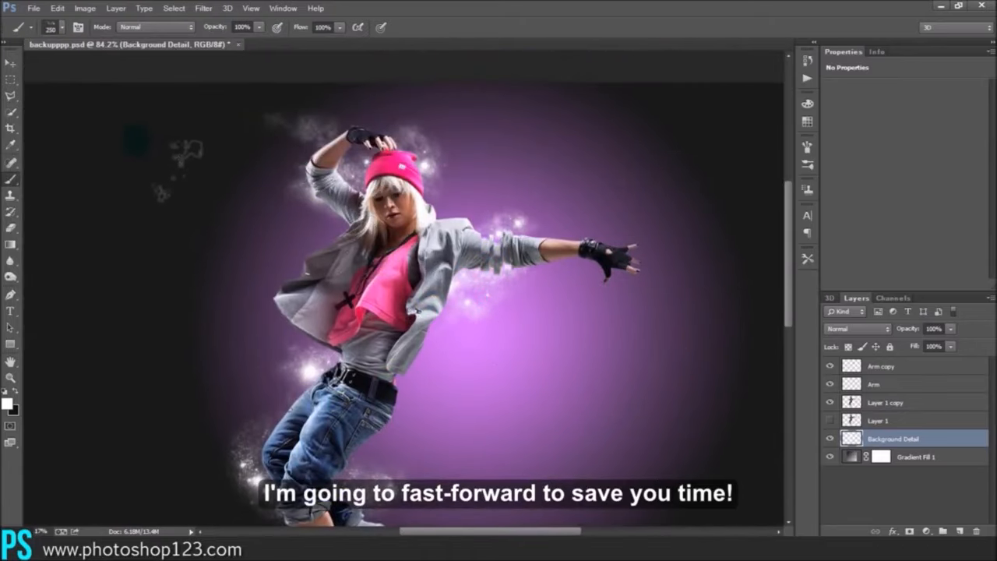
Open the blending options of the Background Detail layer and enable an Outer Glow
scroll(155, 332, "down", 2)
left_click(10, 378)
mouse_move(442, 323)
left_mouse_down()
mouse_move(430, 330)
mouse_move(435, 337)
left_mouse_up()
scroll(436, 336, "up", 1)
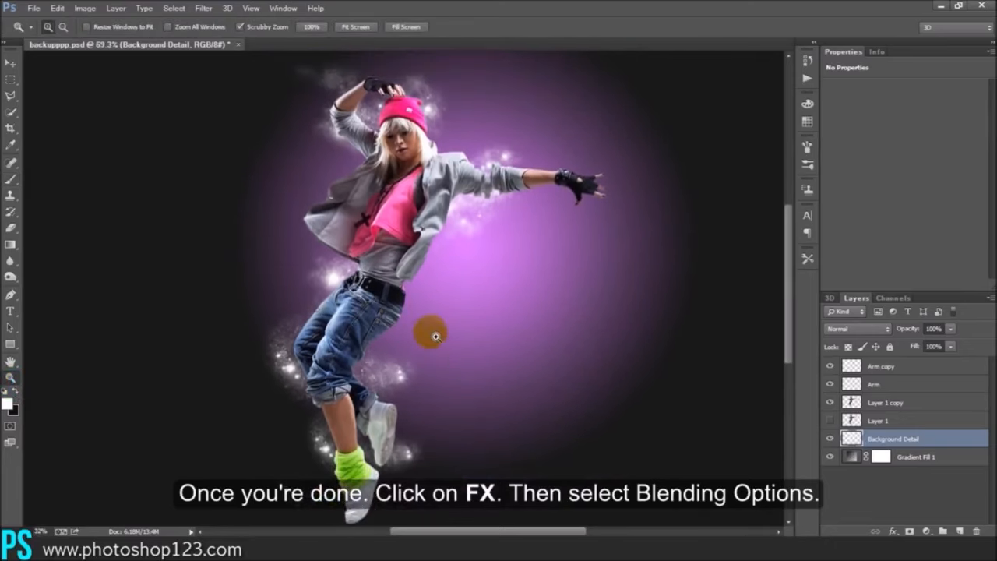
left_click(895, 531)
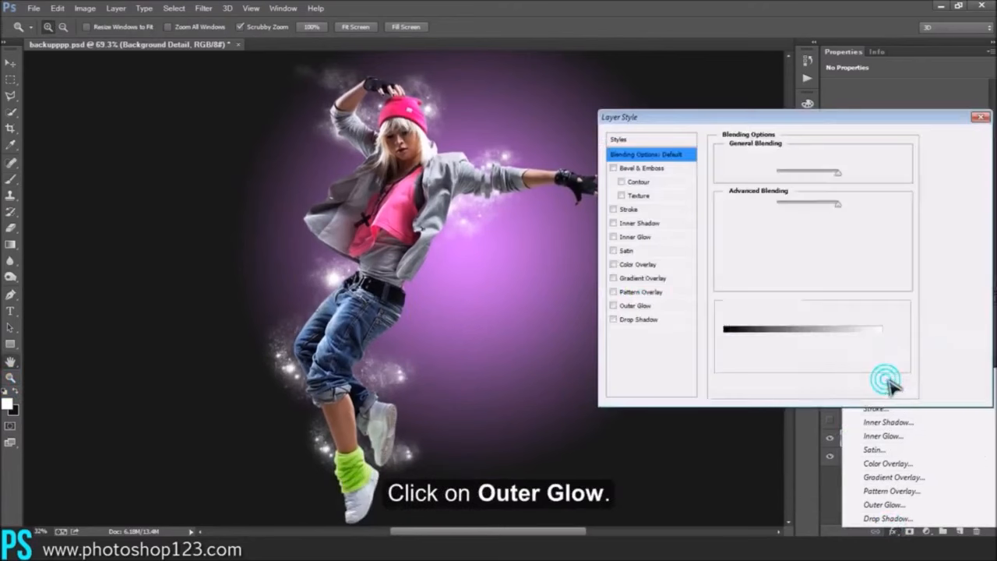
left_click(888, 379)
left_click(646, 308)
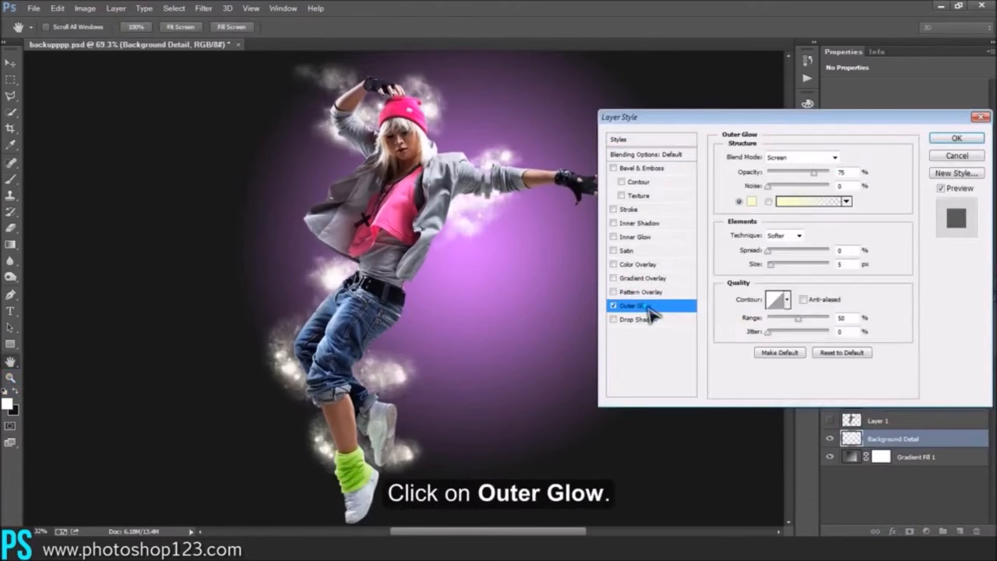
Set the Outer Glow colour of the Background Detail layer to bright magenta-purple, cc00ff
left_click(752, 202)
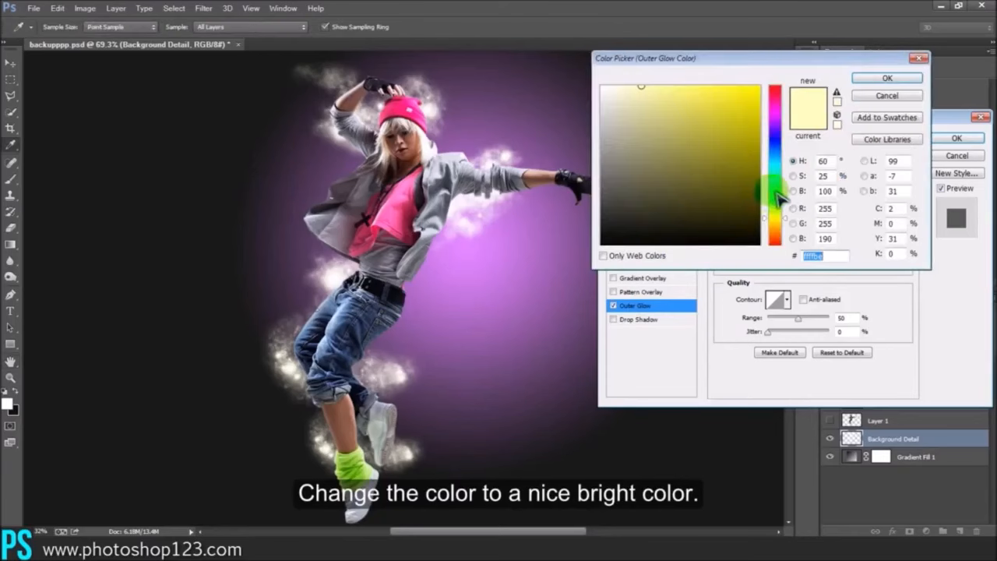
left_click(779, 187)
left_click_drag(735, 154, 767, 92)
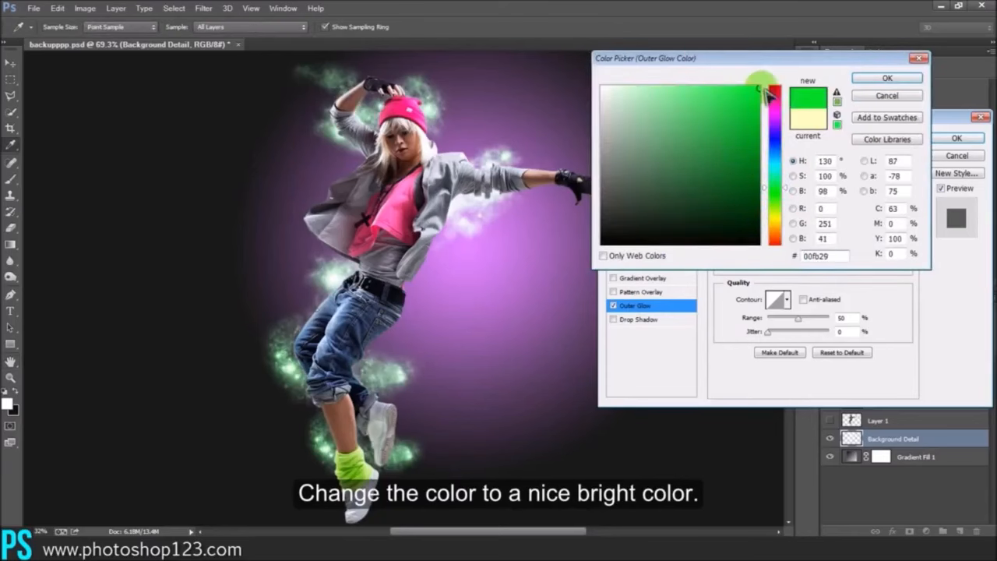
left_click(776, 130)
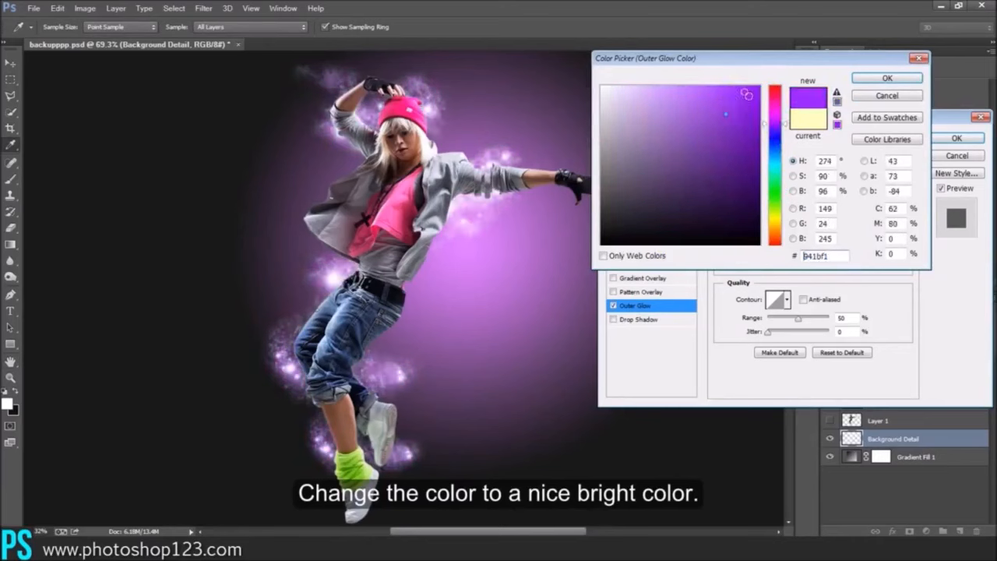
left_click_drag(779, 128, 781, 119)
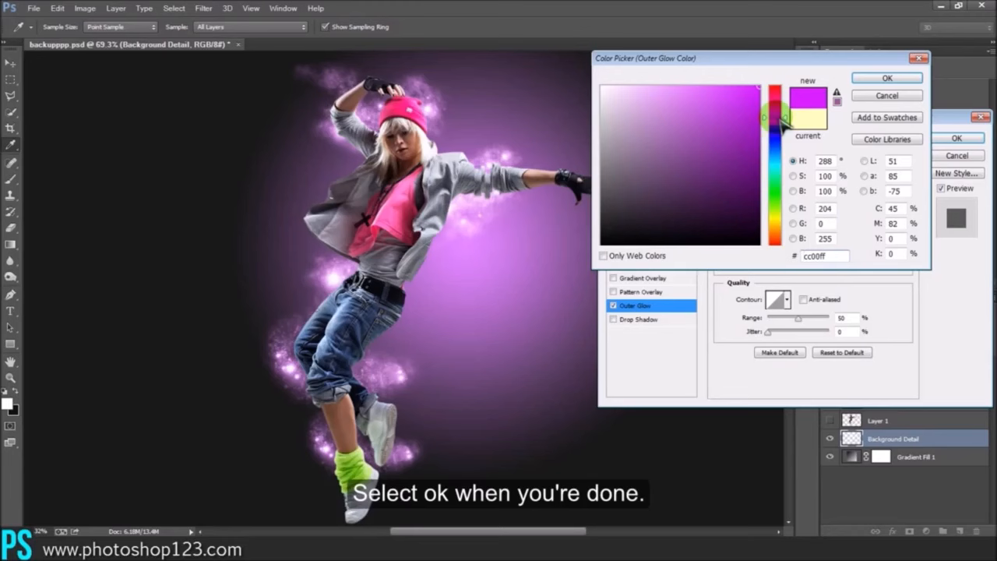
left_click(886, 78)
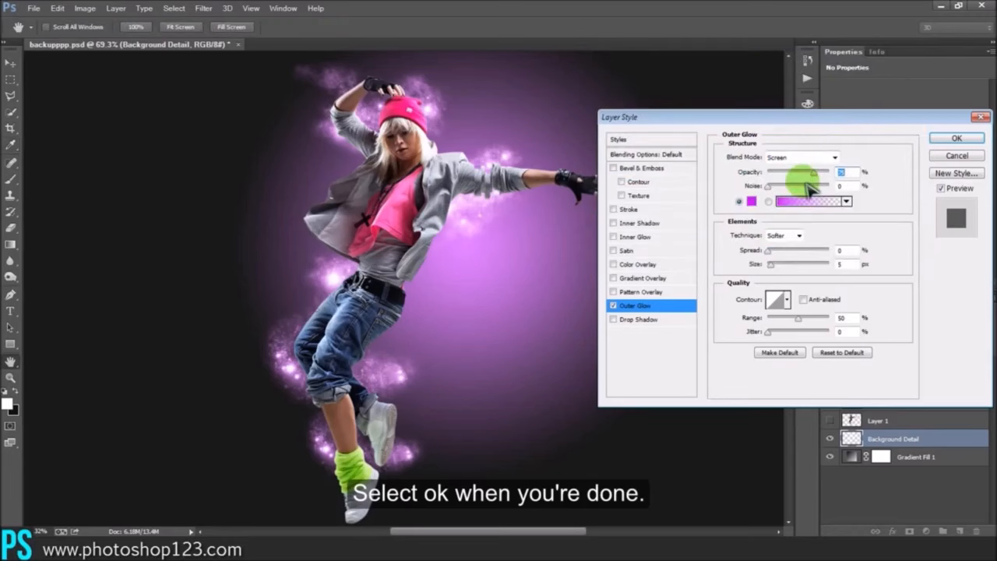
Set the Outer Glow size to 7 px, try the Normal blend mode, and apply the style with Screen
double_click(842, 264)
type("7")
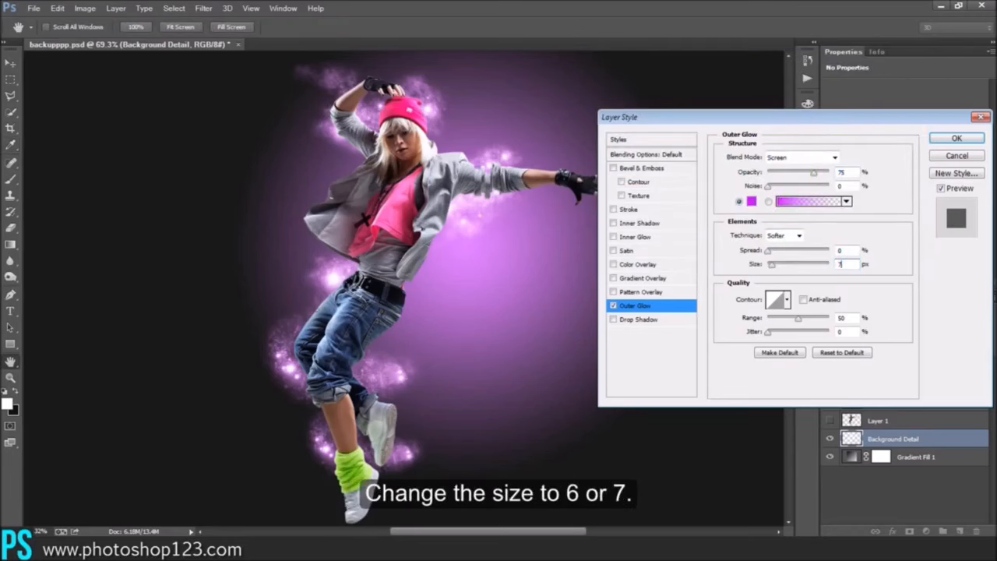
left_click(933, 304)
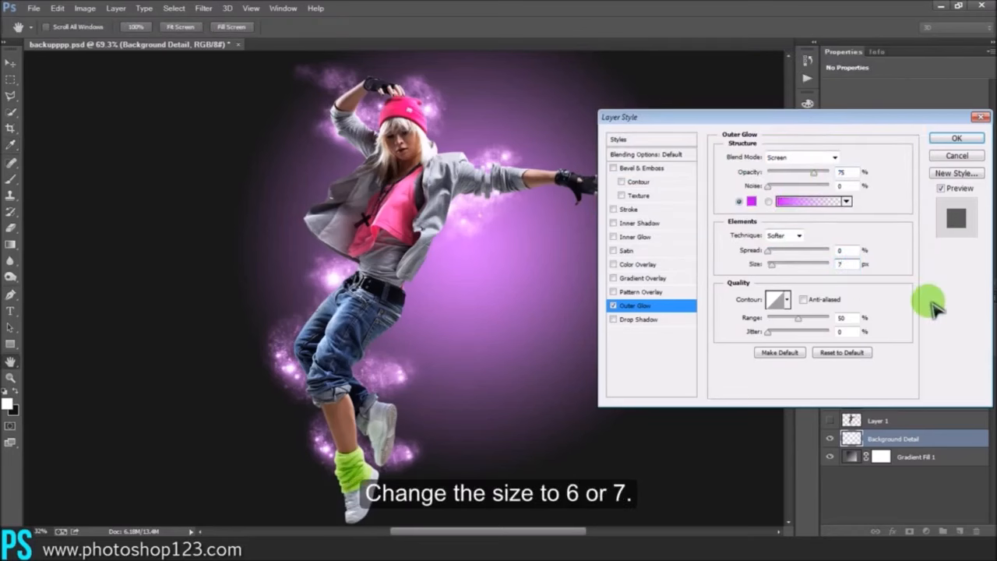
left_click(831, 159)
left_click(838, 172)
left_click(836, 170)
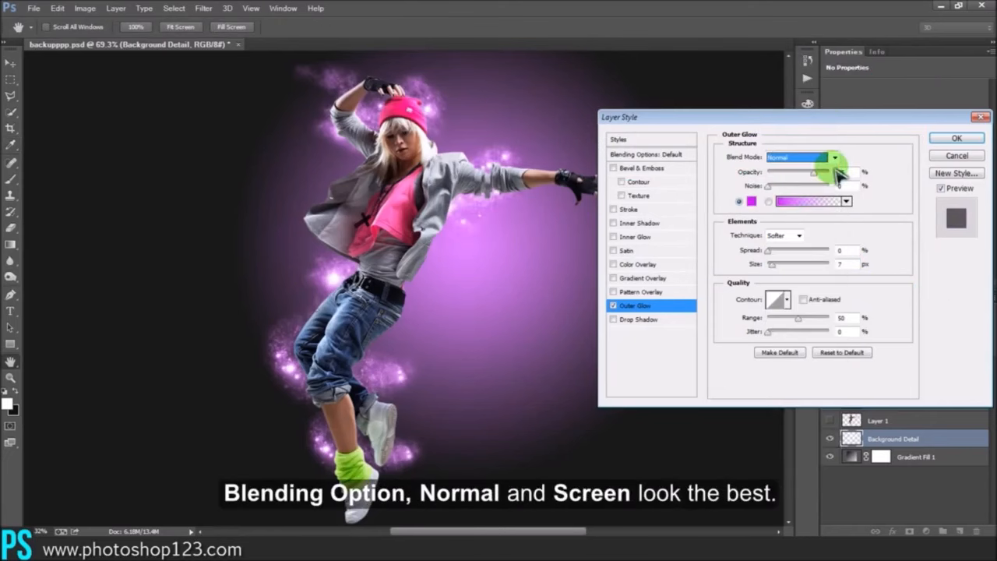
left_click(834, 165)
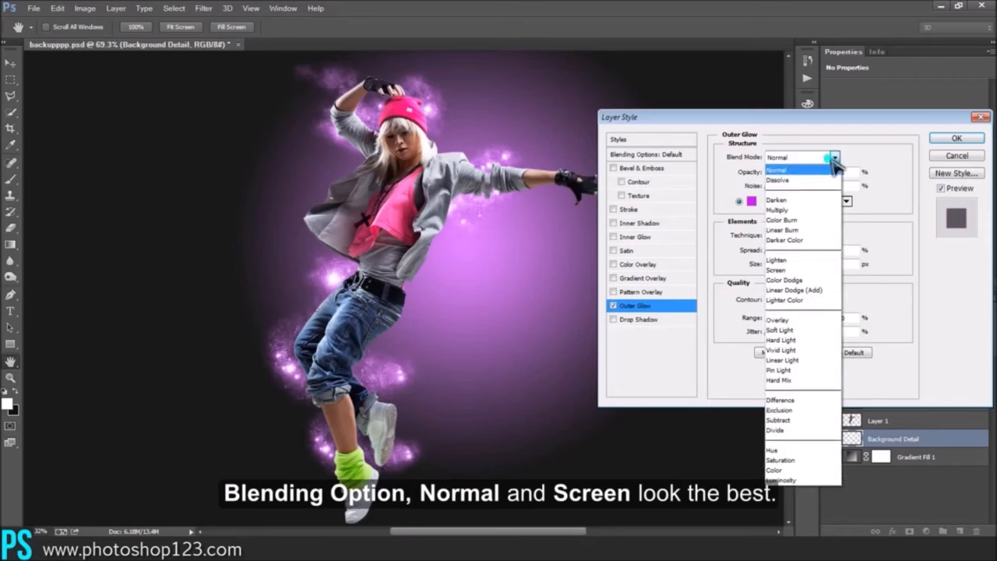
left_click(799, 270)
left_click(952, 138)
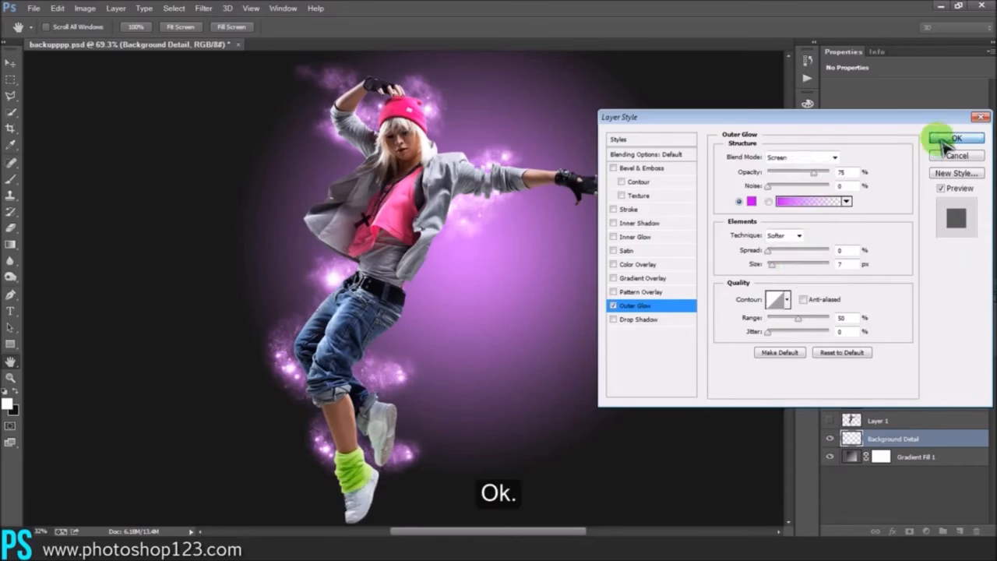
Create a new layer named Triangle and move it above Layer 1 copy, just below the Arm layer
left_click(963, 532)
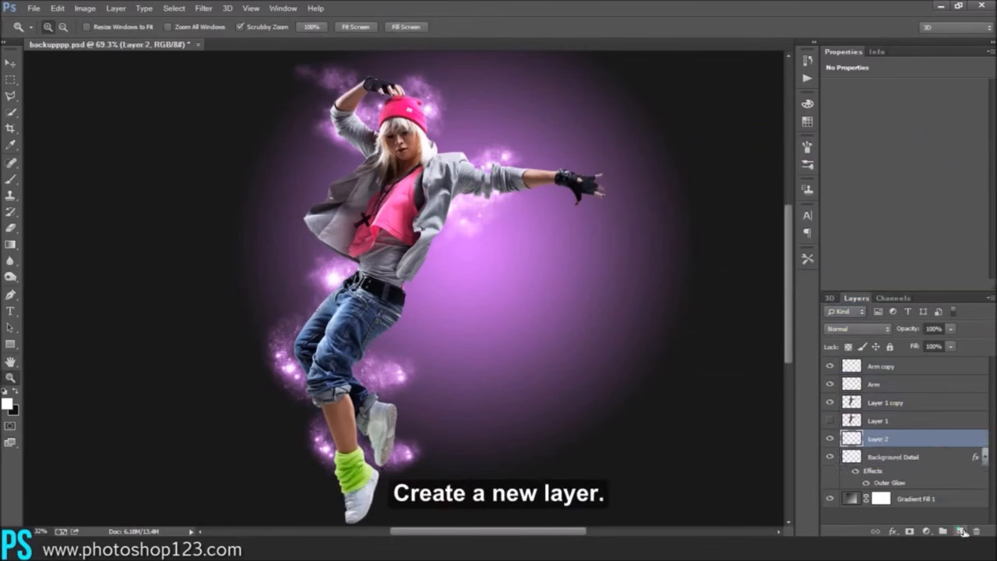
left_click(887, 438)
double_click(886, 439)
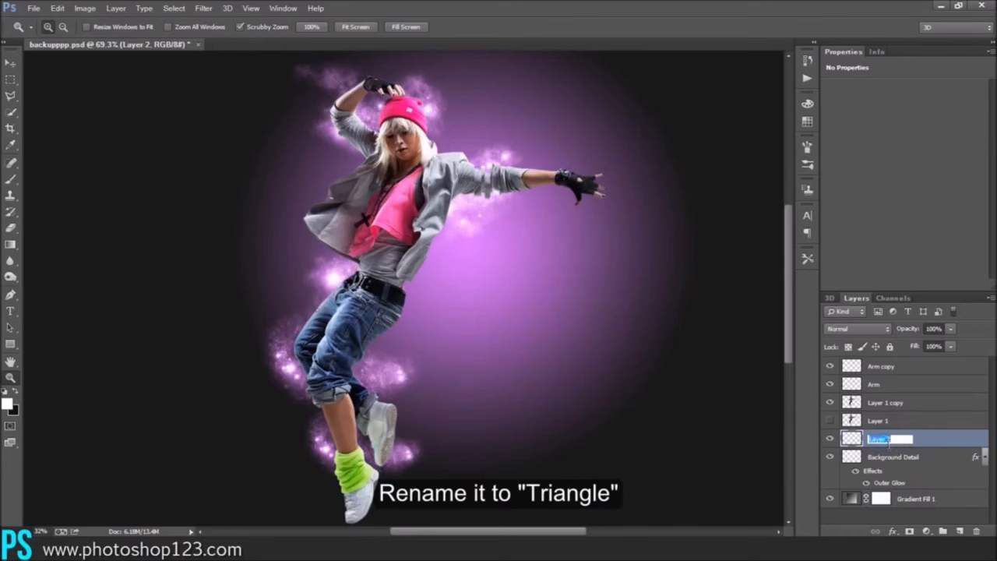
type("Tr")
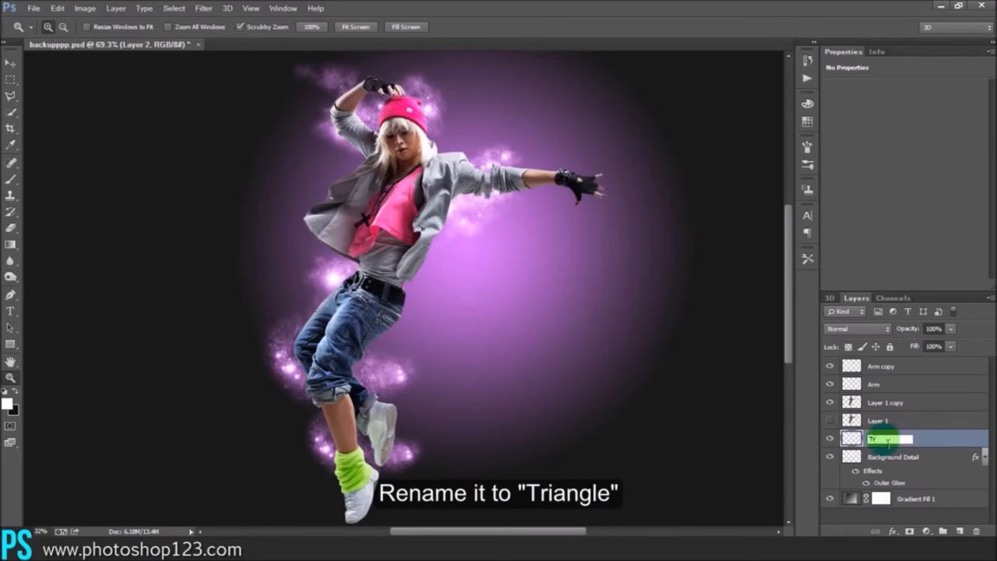
type("iangle")
left_click(889, 444)
left_click_drag(891, 448, 890, 410)
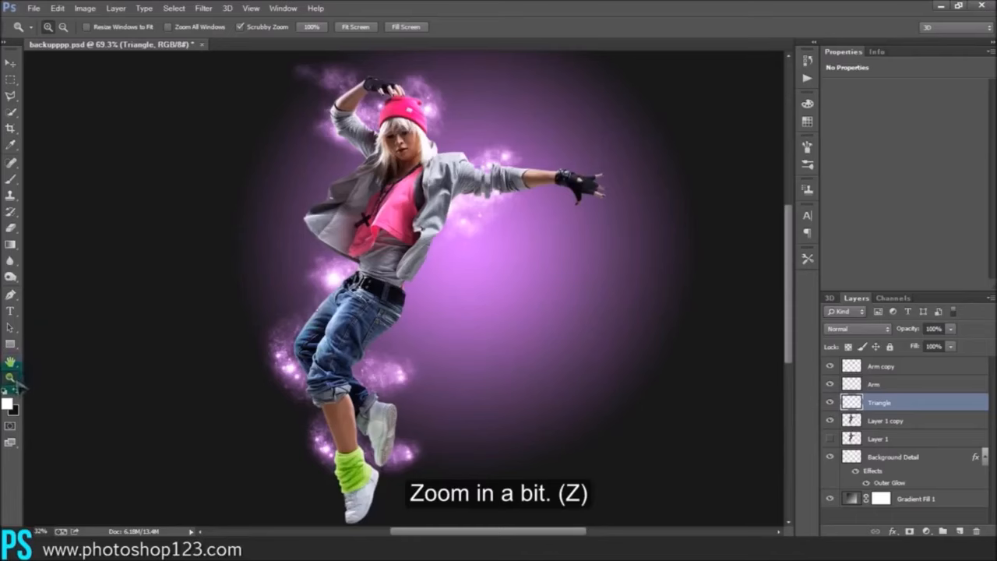
Draw a downward-pointing triangular selection over the dancer's torso with the Polygonal Lasso, from beside her raised arm to above the sliced sleeve and down to her waist
left_click_drag(414, 160, 454, 148)
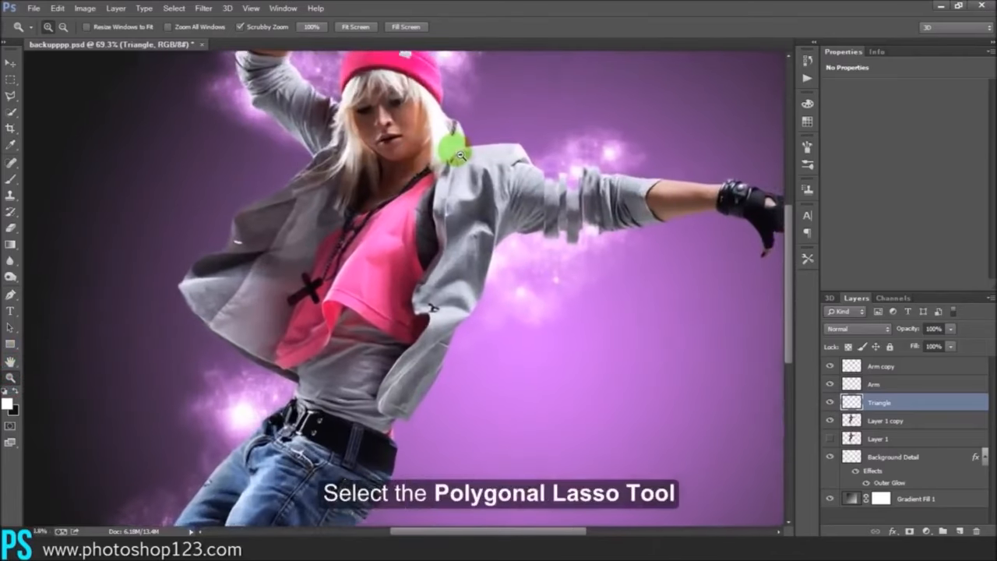
right_click(12, 98)
left_click(75, 107)
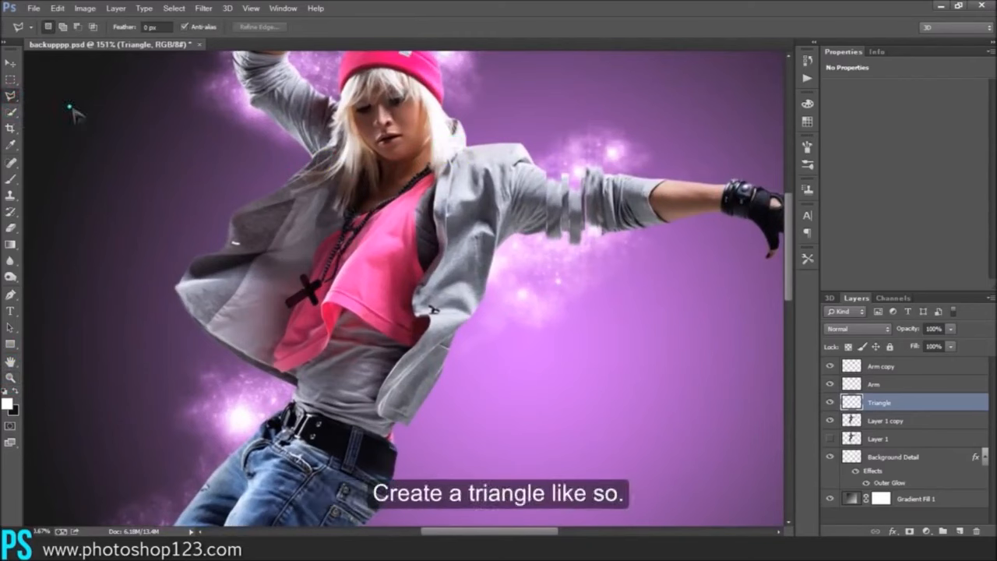
left_click(241, 152)
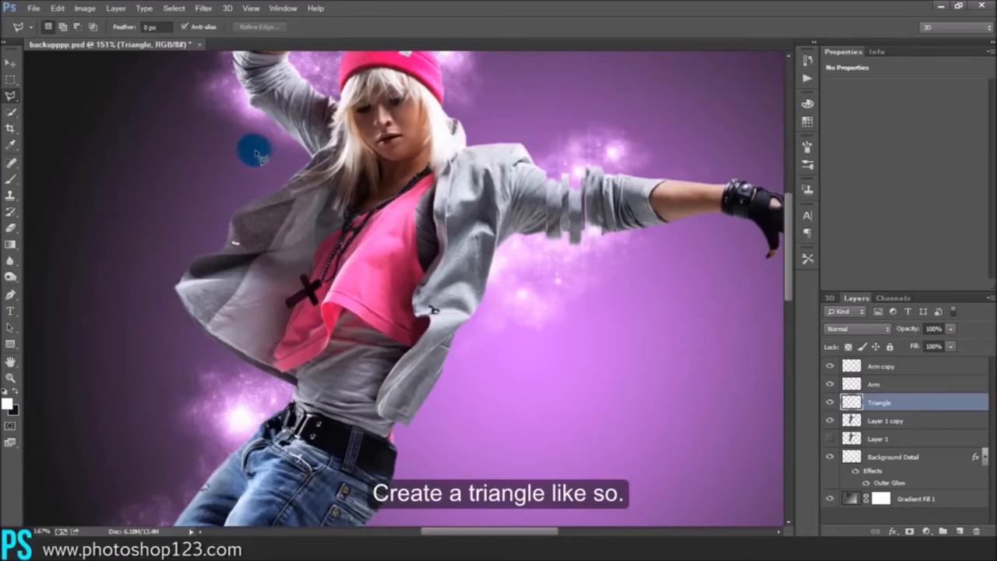
left_click(254, 152)
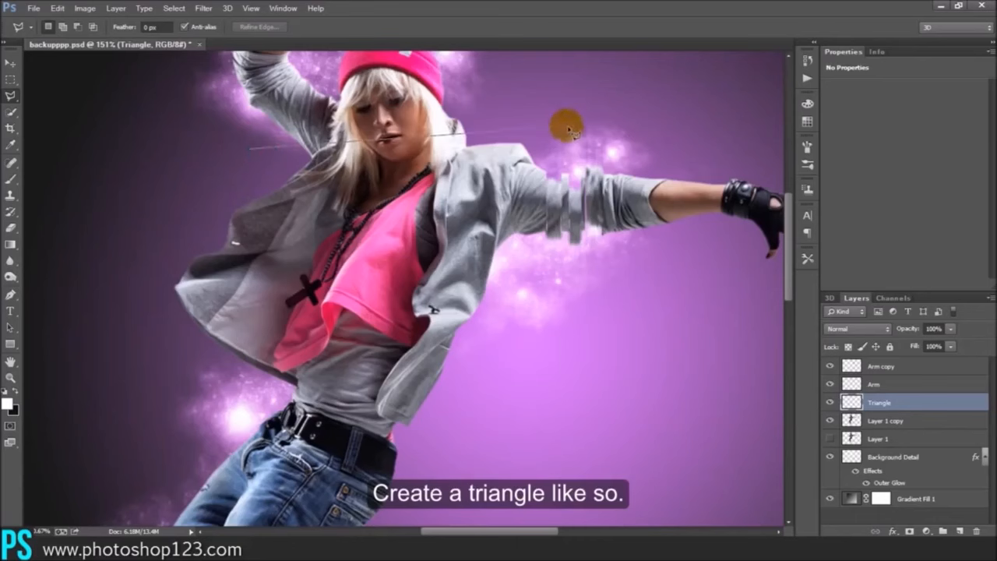
left_click(568, 127)
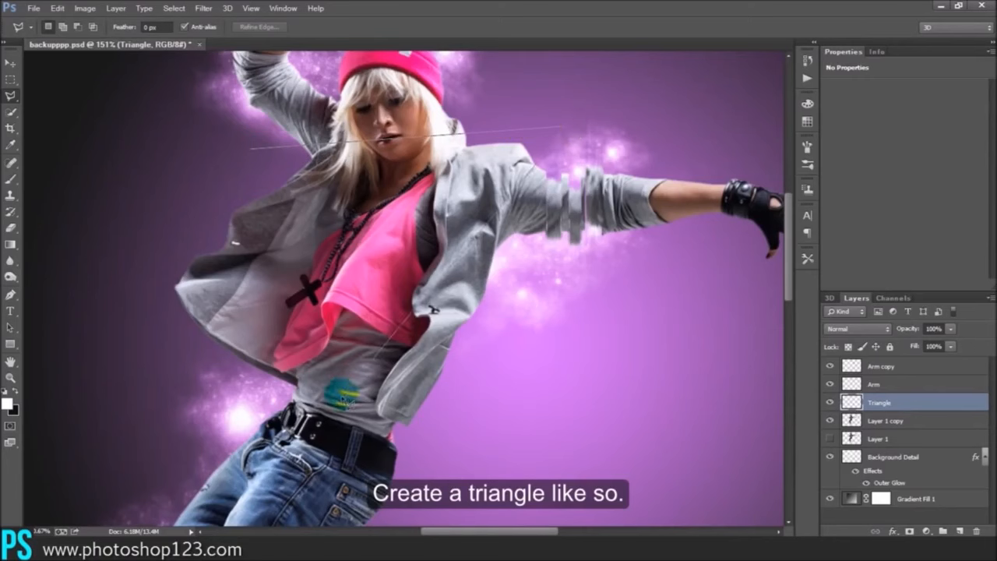
left_click(336, 399)
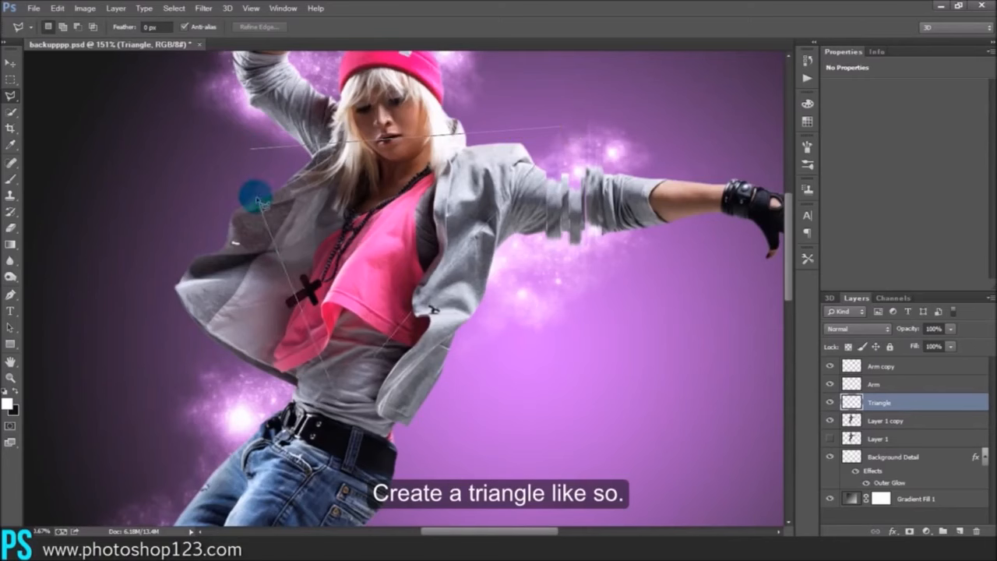
left_click(252, 152)
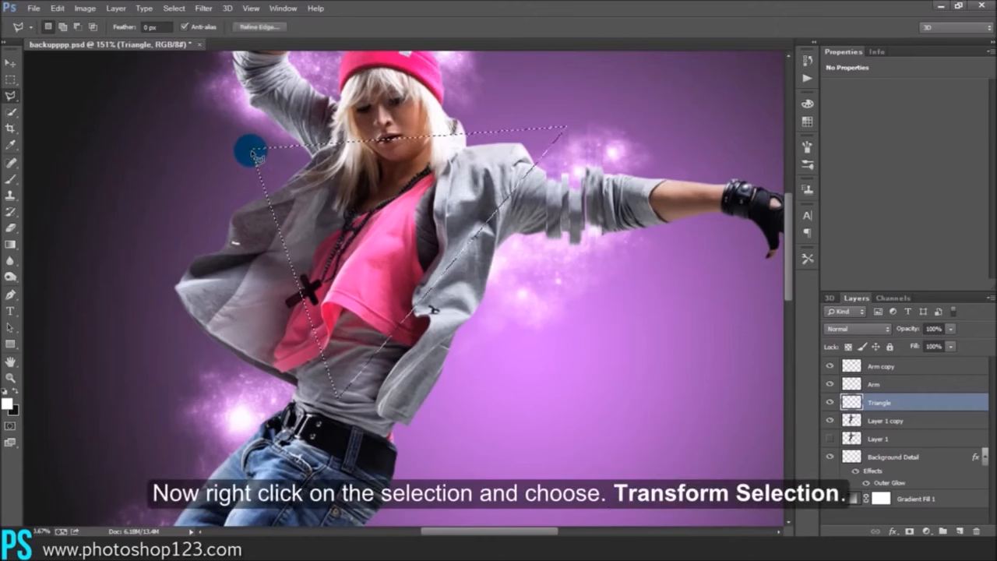
Transform the triangular selection, distorting its corners to match the dancer's pose and moving its lower tip onto her belt
right_click(413, 209)
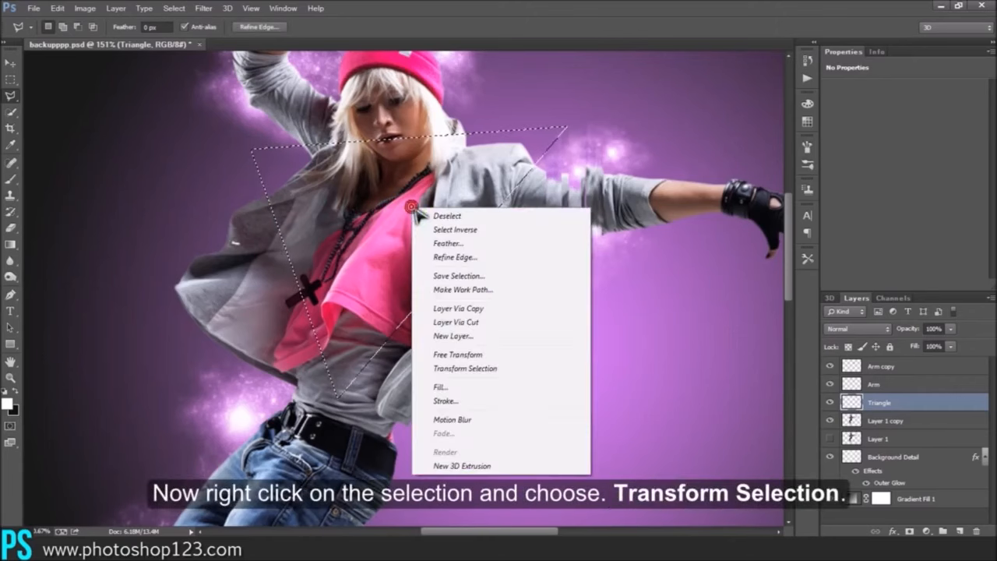
left_click(465, 369)
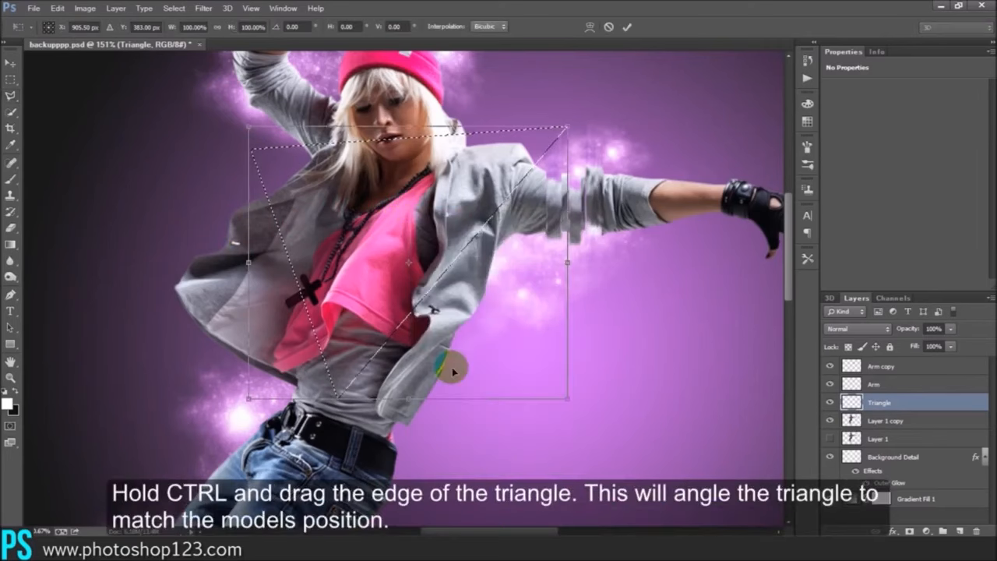
left_click_drag(570, 126, 548, 134)
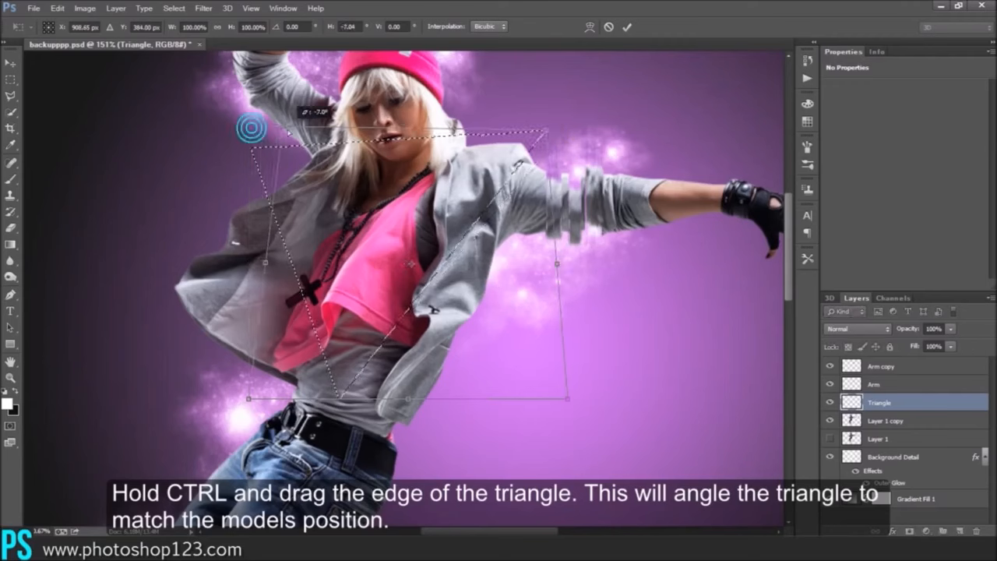
mouse_move(555, 130)
left_mouse_down()
mouse_move(563, 118)
mouse_move(555, 127)
mouse_move(567, 133)
mouse_move(556, 117)
left_mouse_up()
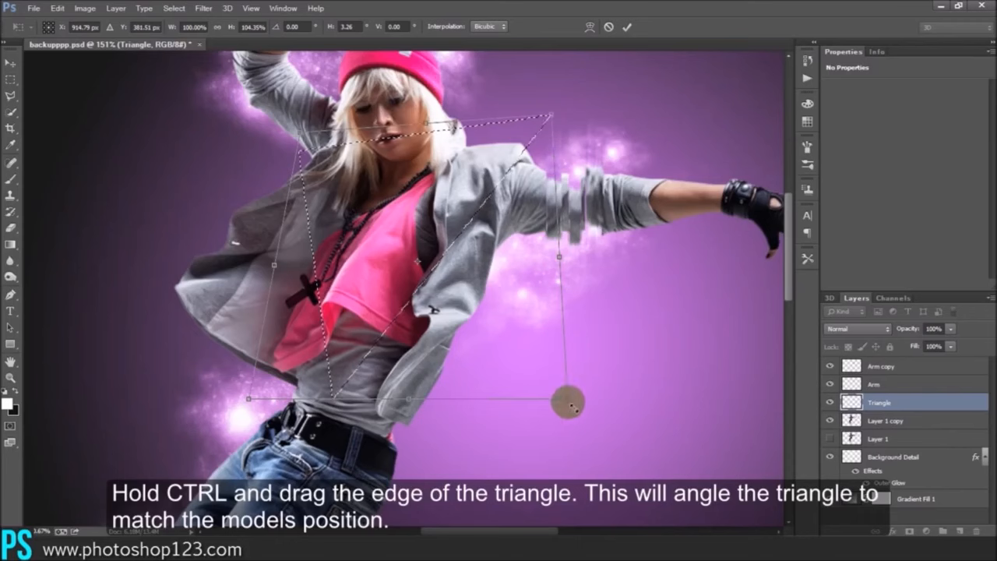
left_click_drag(566, 400, 548, 397)
left_click_drag(248, 400, 201, 400)
left_click_drag(441, 200, 437, 217)
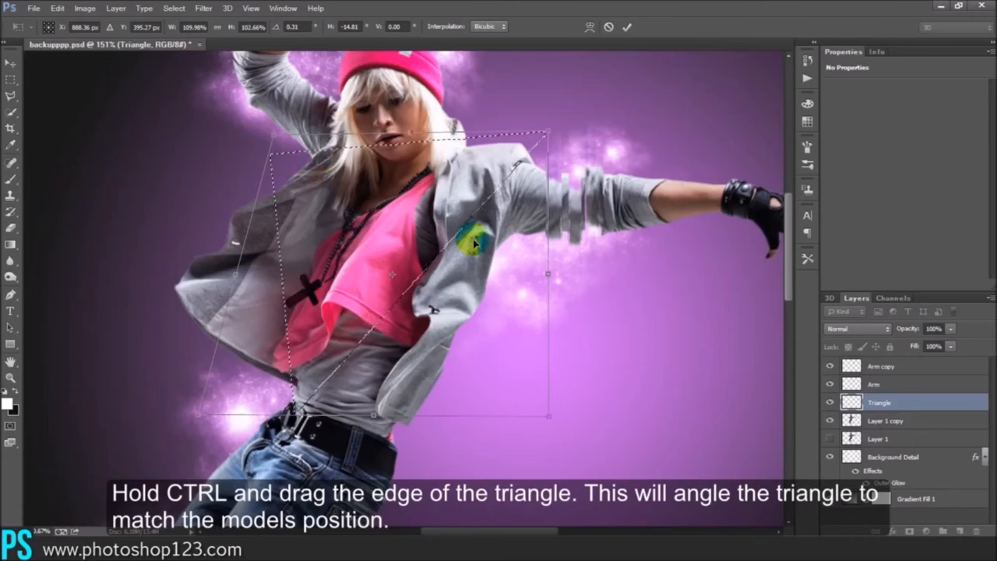
key("Return")
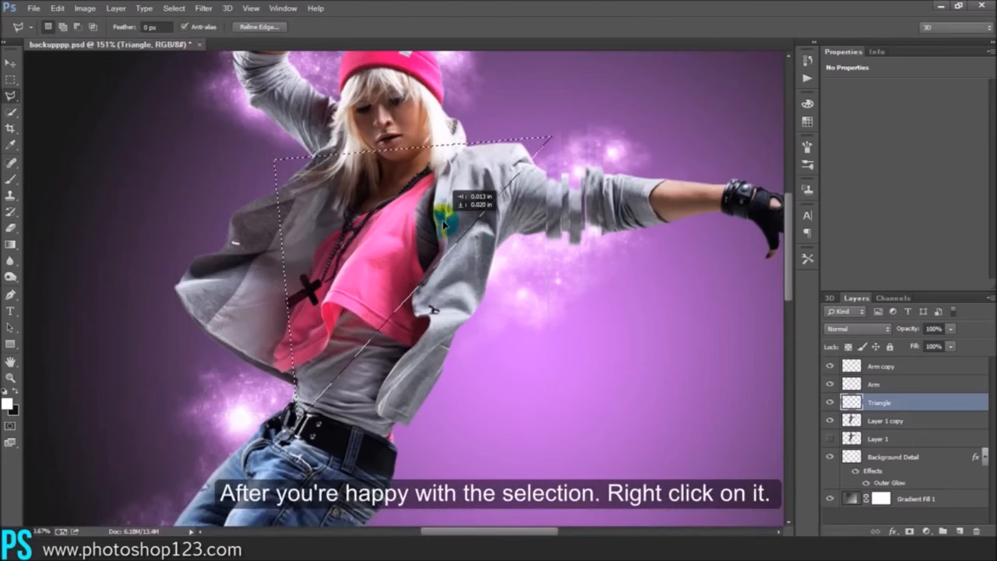
Stroke the triangular selection with a 3 px white line on the inside, and clear the selection
right_click(379, 240)
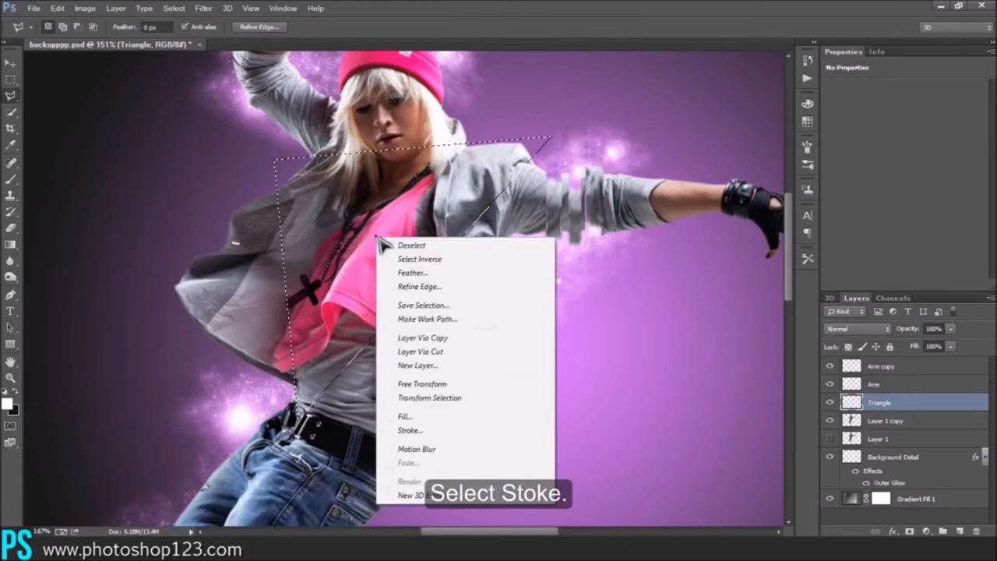
left_click(411, 430)
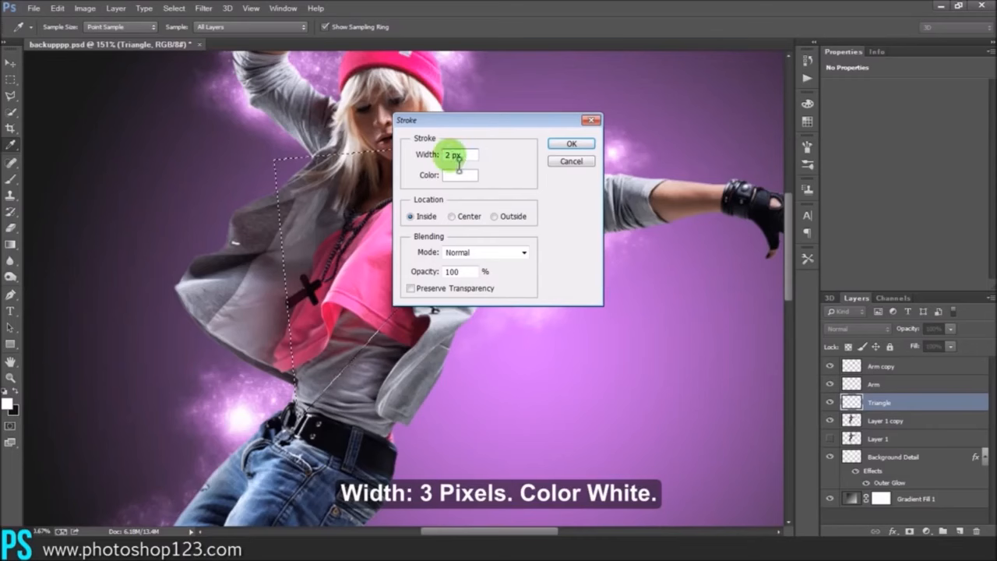
left_click(506, 168)
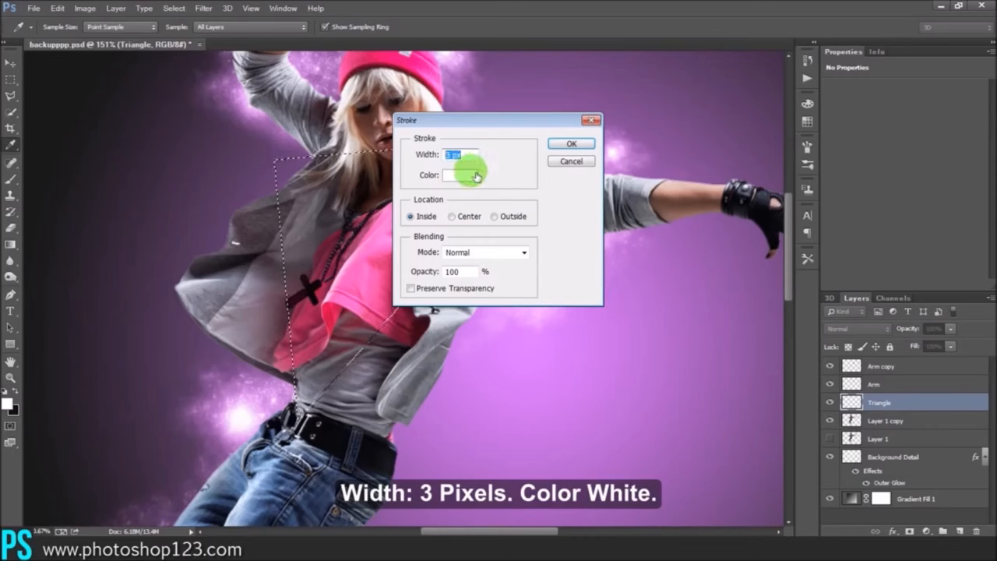
left_click(561, 145)
key("l")
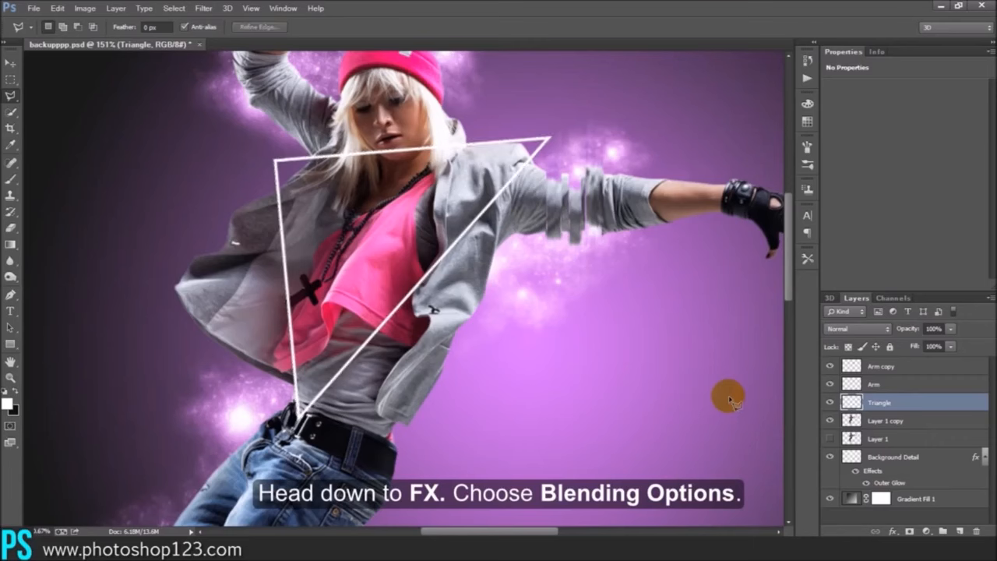
Add an Outer Glow effect to the Triangle layer and set the glow colour to a bright magenta pink
left_click(892, 531)
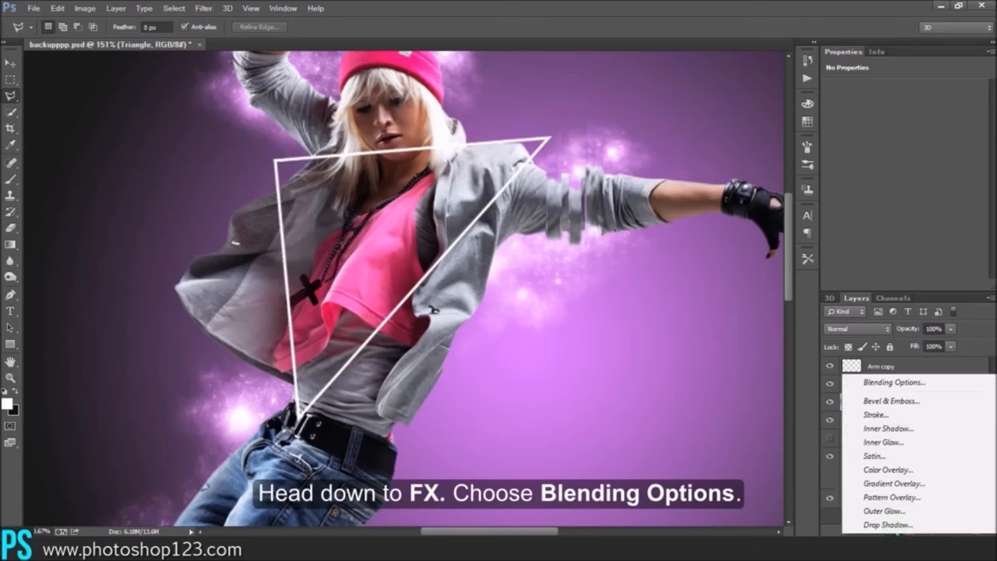
left_click(894, 383)
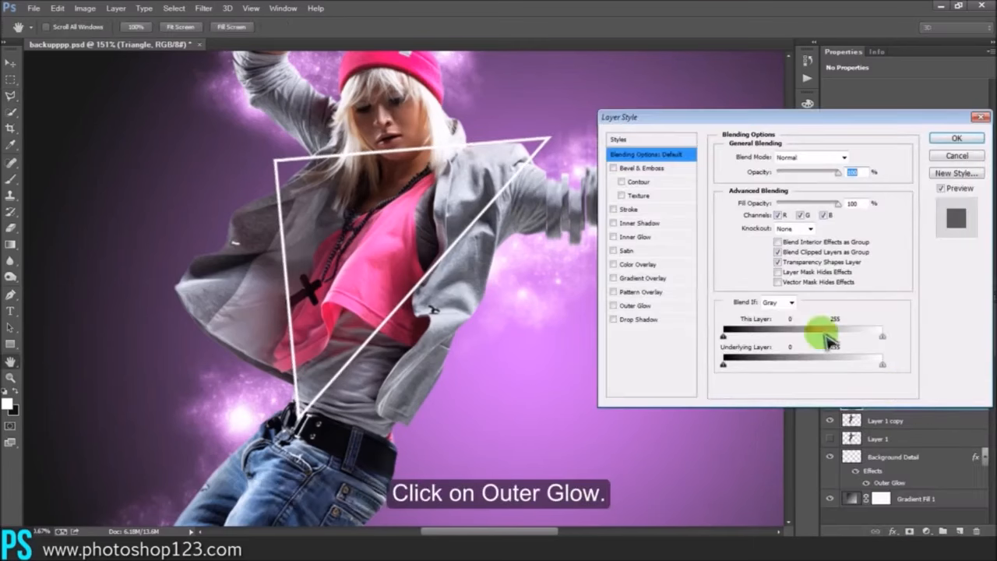
left_click(639, 305)
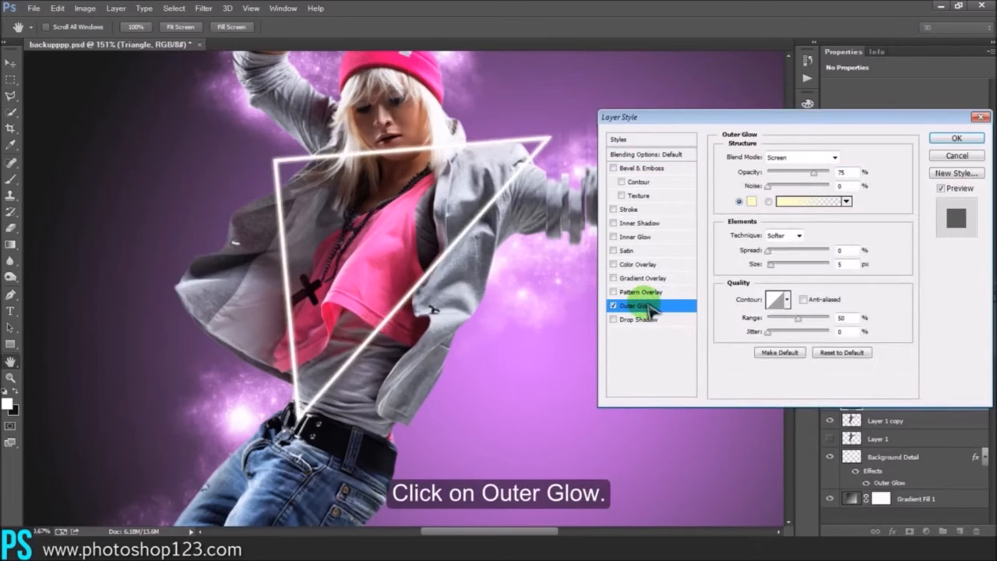
left_click(751, 201)
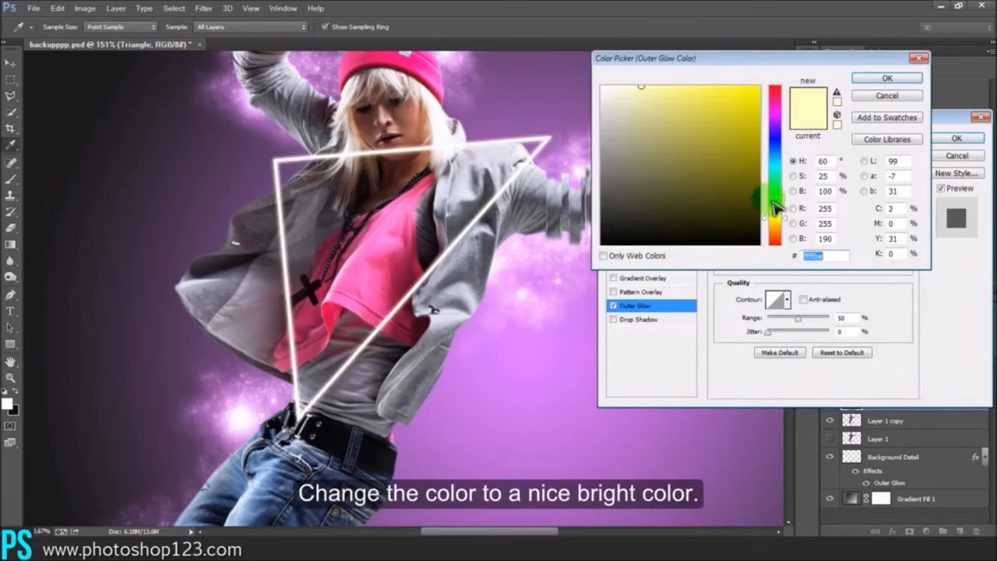
left_click_drag(776, 206, 776, 187)
left_click(757, 88)
mouse_move(782, 122)
left_mouse_down()
mouse_move(778, 138)
mouse_move(779, 105)
left_mouse_up()
left_click(859, 81)
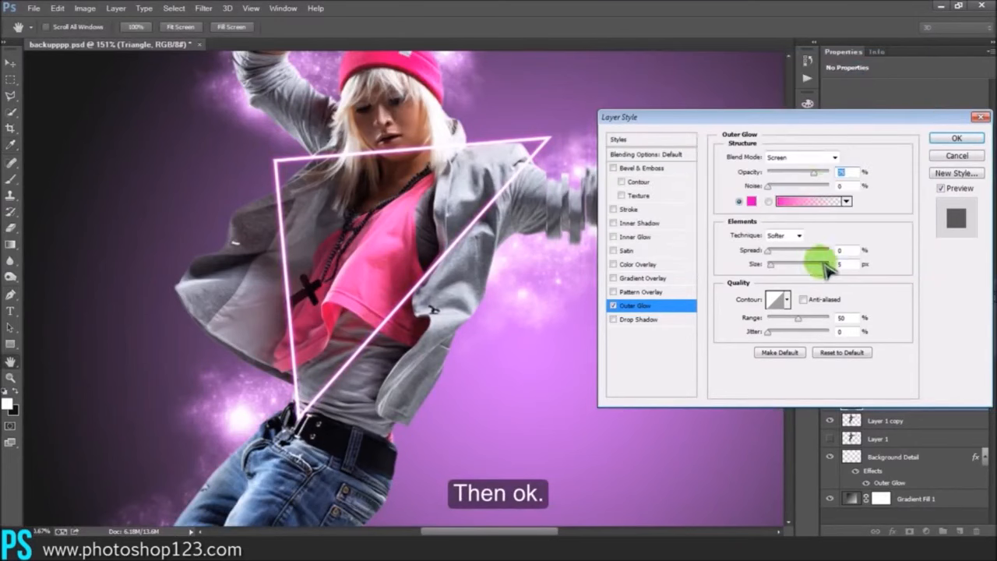
Set the triangle's outer glow size to 7 px and apply the layer style
left_click_drag(849, 265, 827, 272)
type("6")
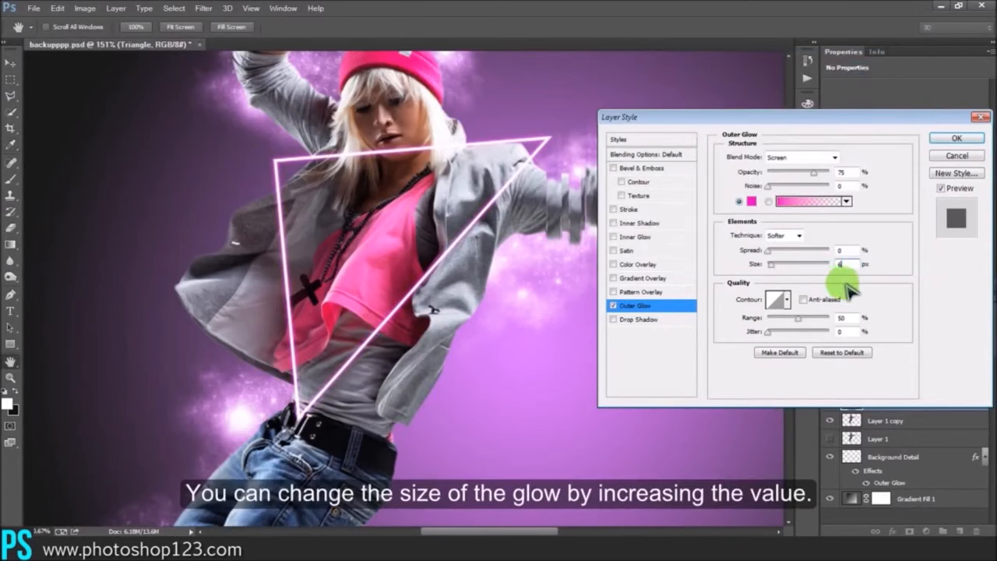
double_click(847, 264)
key("Up")
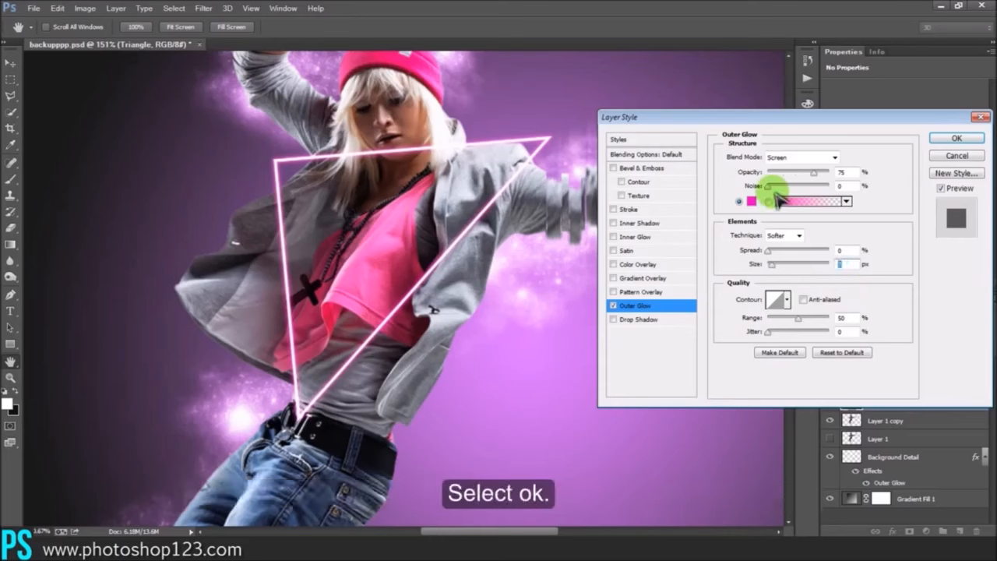
left_click(951, 139)
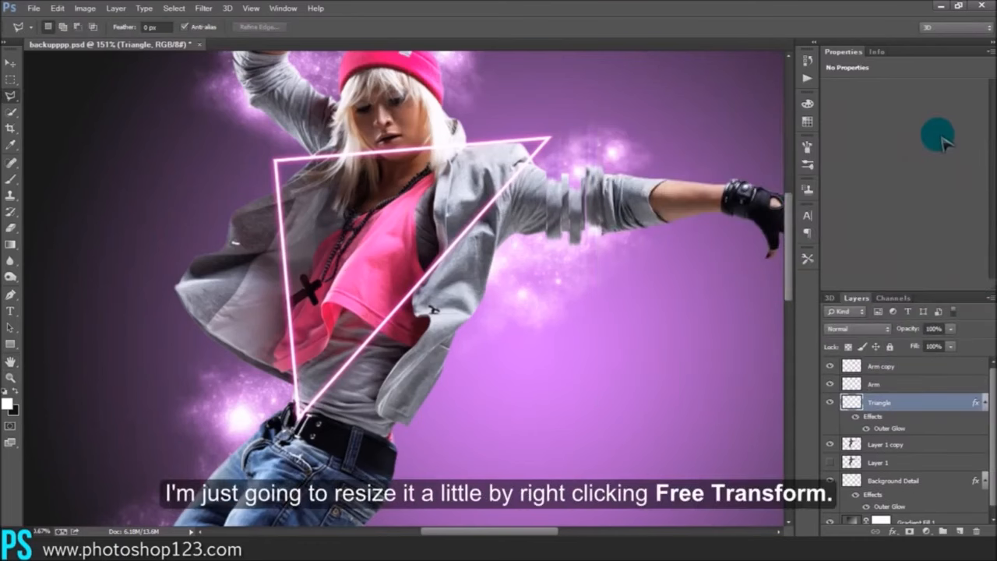
Select the triangle outline, transform it by pulling its upper-left corner outward beside the raised arm, and clear the selection
left_click(852, 402, "ctrl")
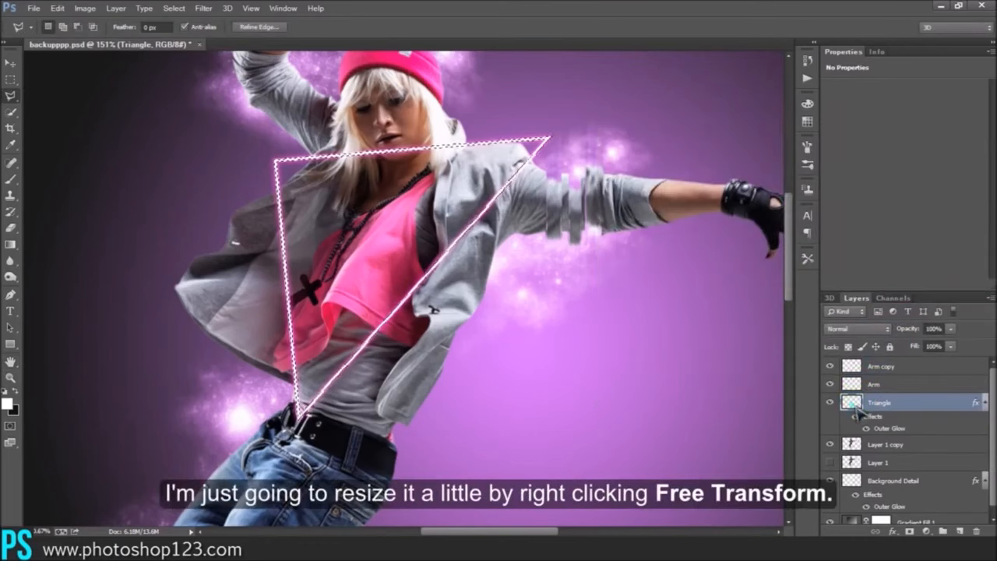
right_click(450, 189)
left_click(510, 329)
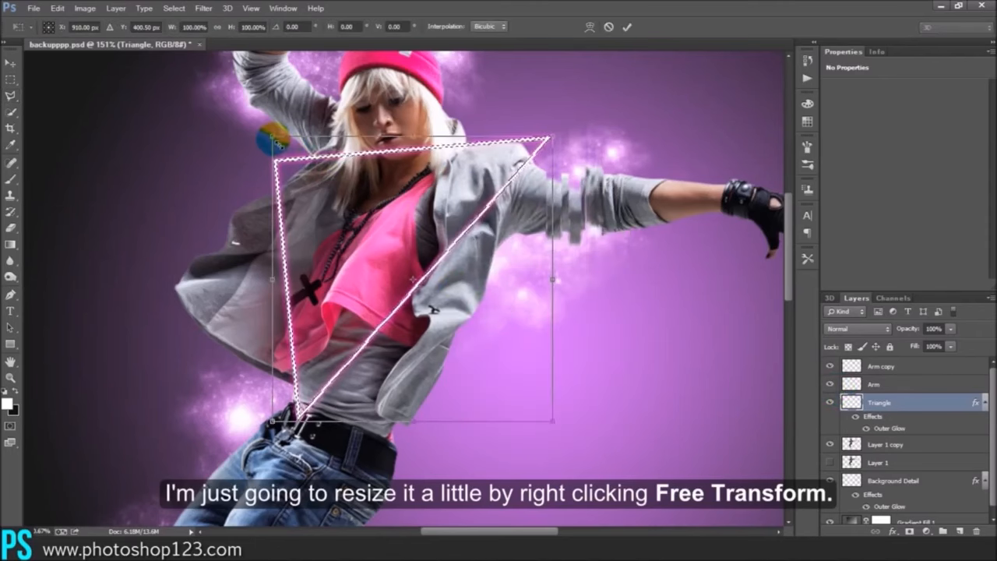
mouse_move(272, 139)
left_mouse_down()
mouse_move(263, 119)
mouse_move(233, 127)
mouse_move(246, 122)
mouse_move(238, 113)
mouse_move(235, 133)
left_mouse_up()
double_click(415, 209)
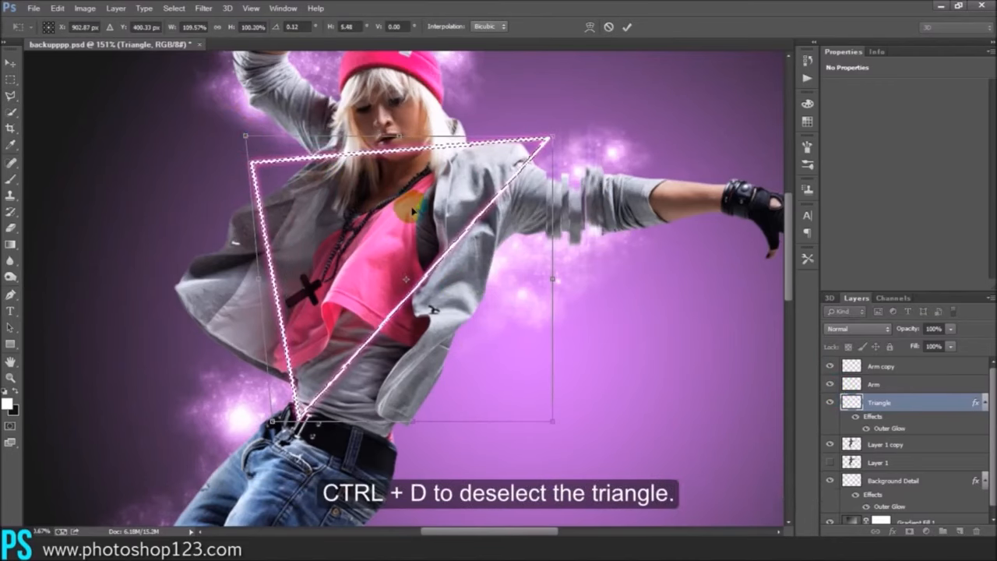
left_click(518, 233)
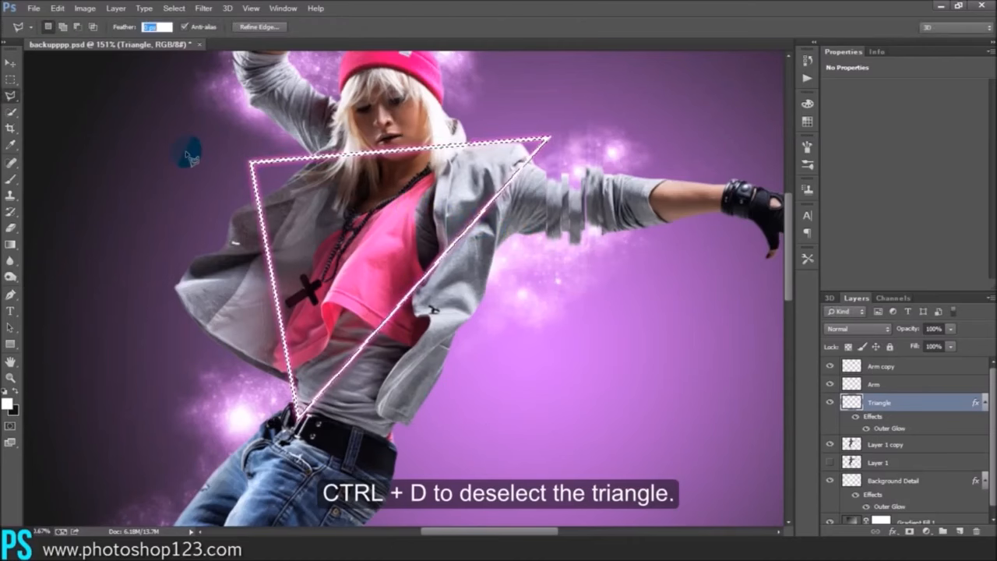
key("ctrl+d")
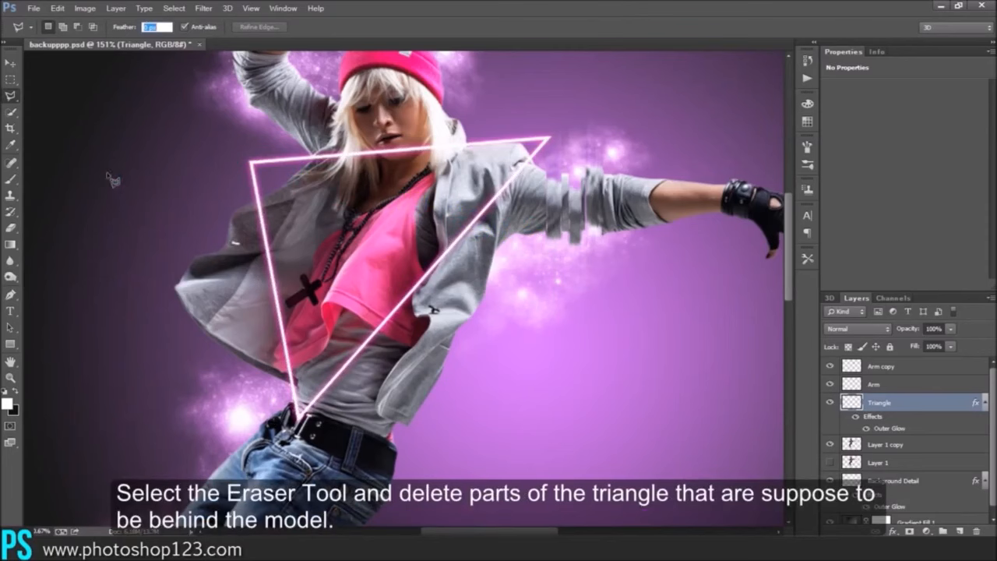
Erase the upper edge of the triangle where it crosses the dancer's hair and neck, so it runs behind her
left_click(10, 227)
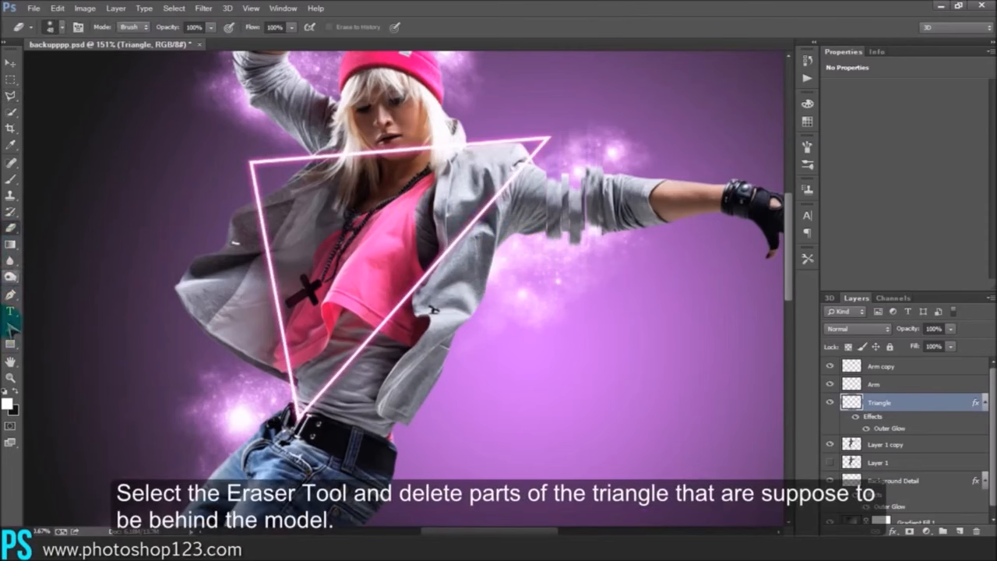
left_click(10, 377)
left_click_drag(379, 190, 418, 168)
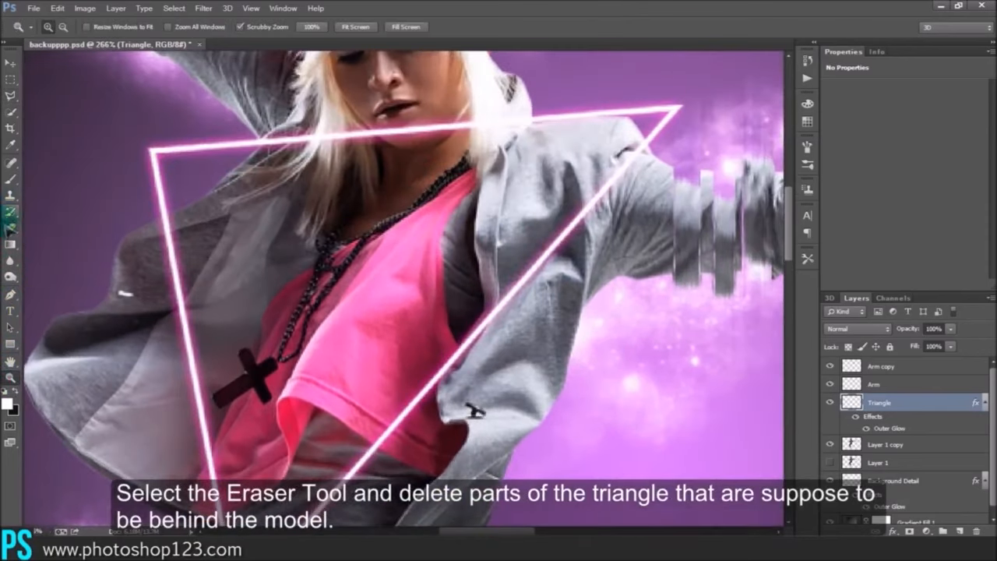
left_click(10, 227)
mouse_move(265, 139)
left_mouse_down()
mouse_move(529, 123)
mouse_move(279, 140)
mouse_move(324, 148)
mouse_move(279, 139)
left_mouse_up()
key("ctrl+z")
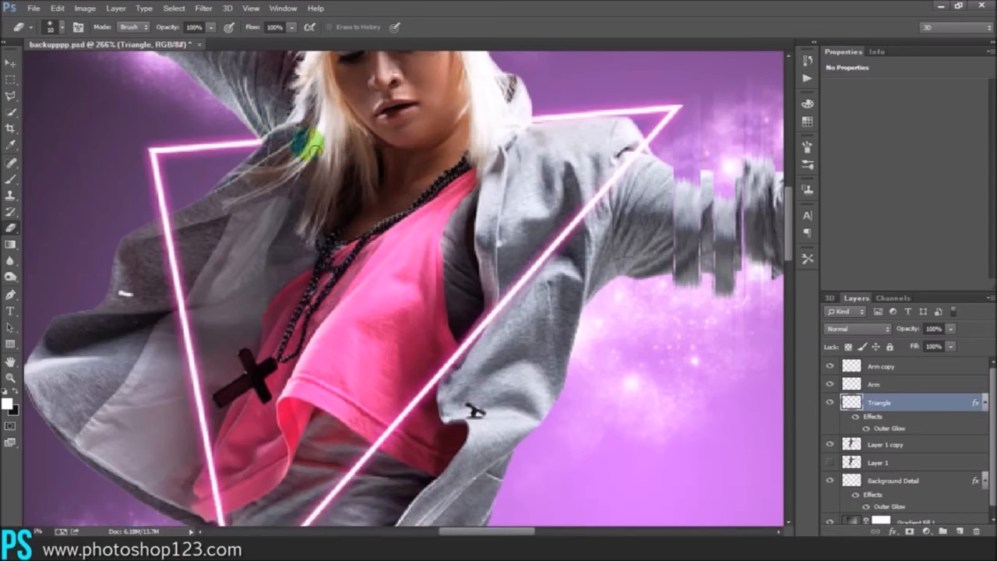
left_click(12, 380)
left_click_drag(383, 352, 310, 354)
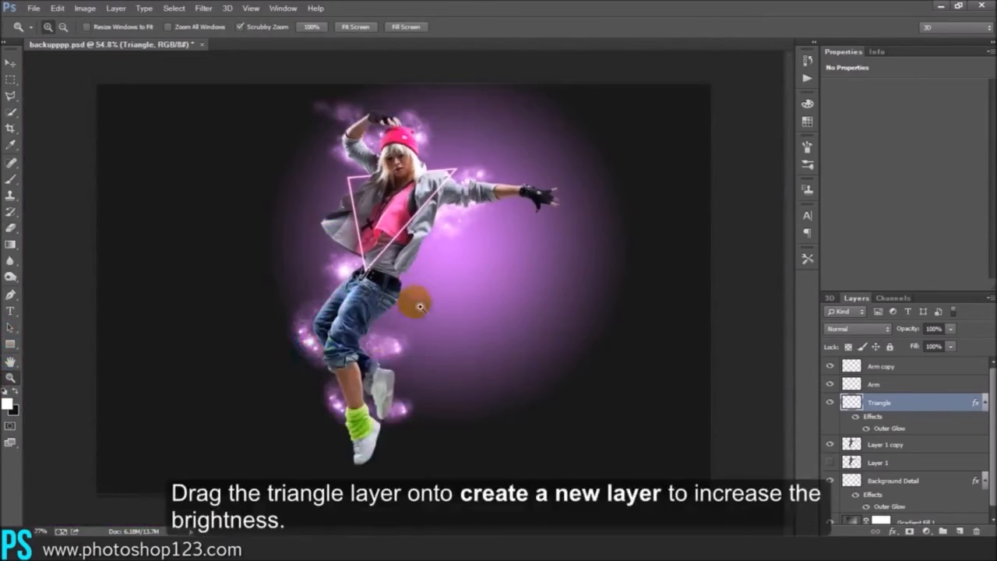
Duplicate the Triangle layer to brighten the glow, and create a new layer named Gradient above Arm copy
left_click_drag(888, 402, 959, 531)
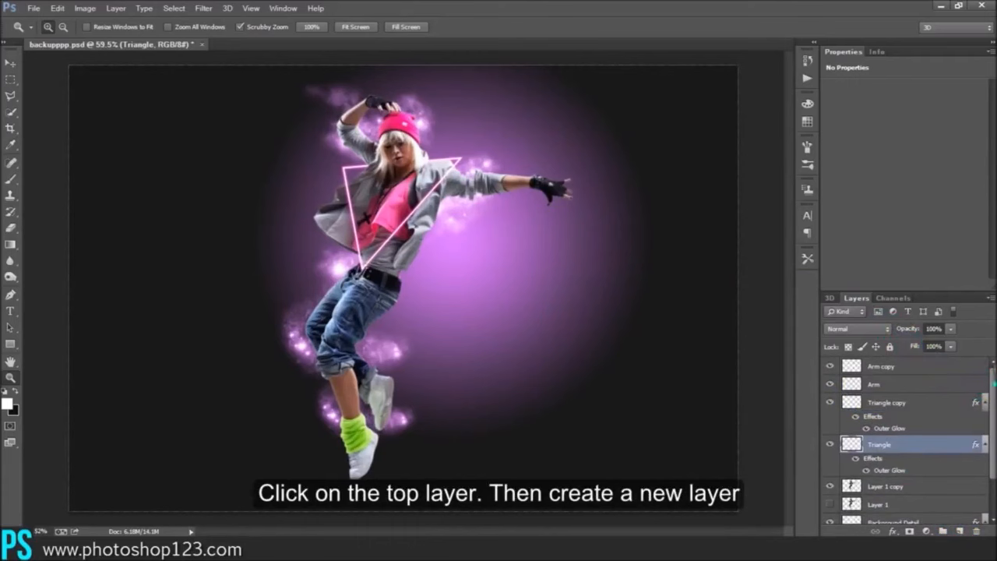
left_click(912, 366)
left_click(965, 531)
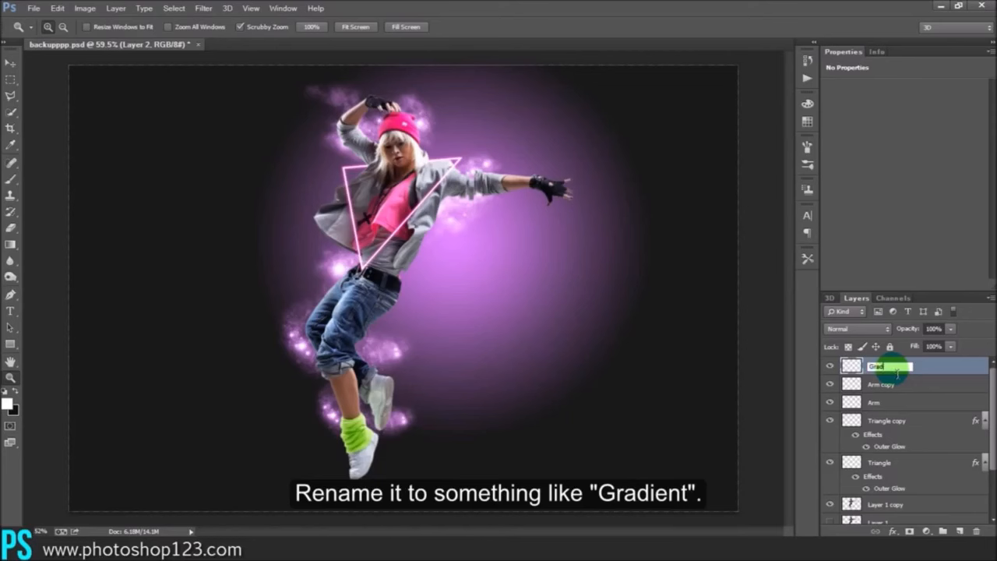
key("Return")
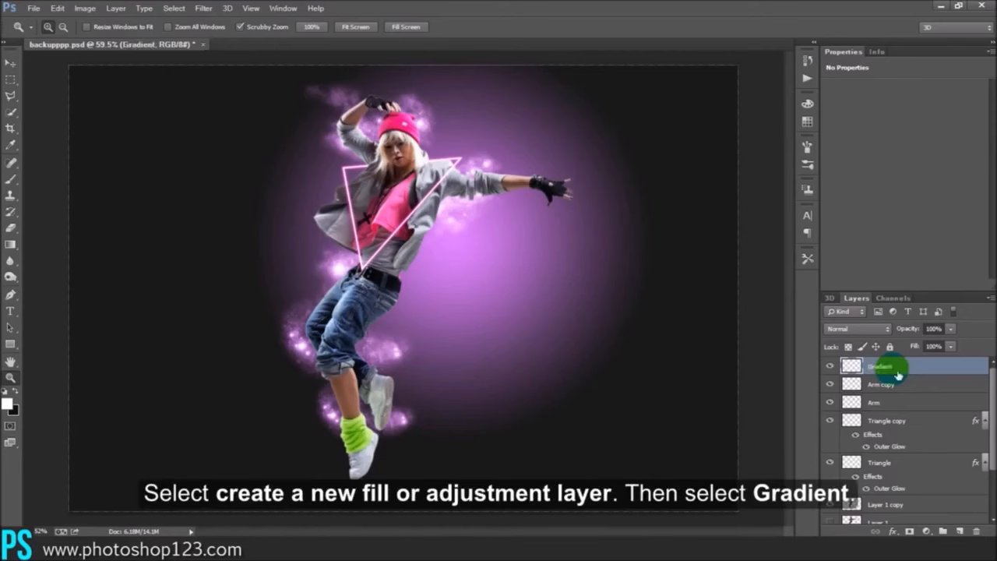
Add a Gradient fill on the Gradient layer using the Foreground to Background preset
left_click(927, 531)
left_click(897, 270)
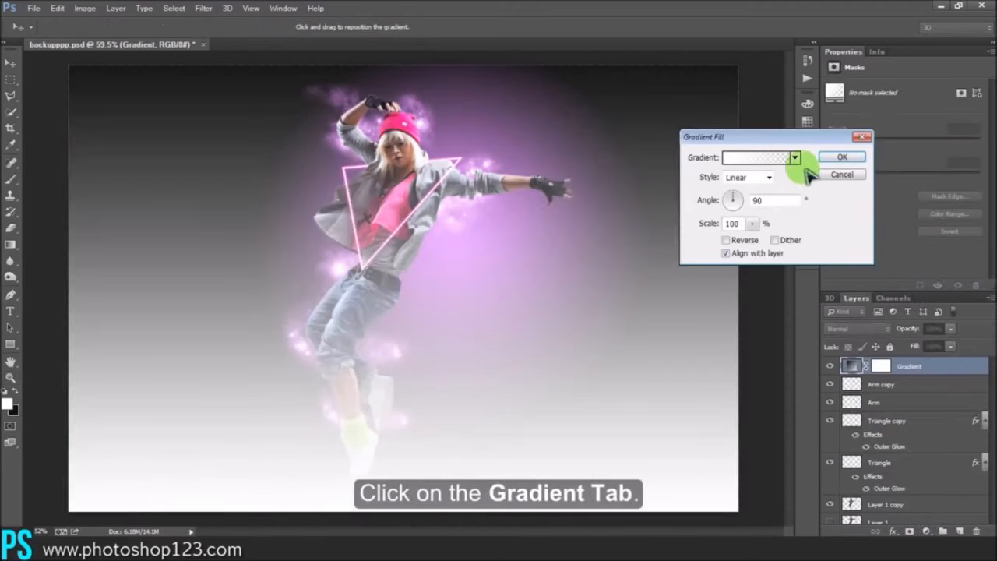
left_click(777, 158)
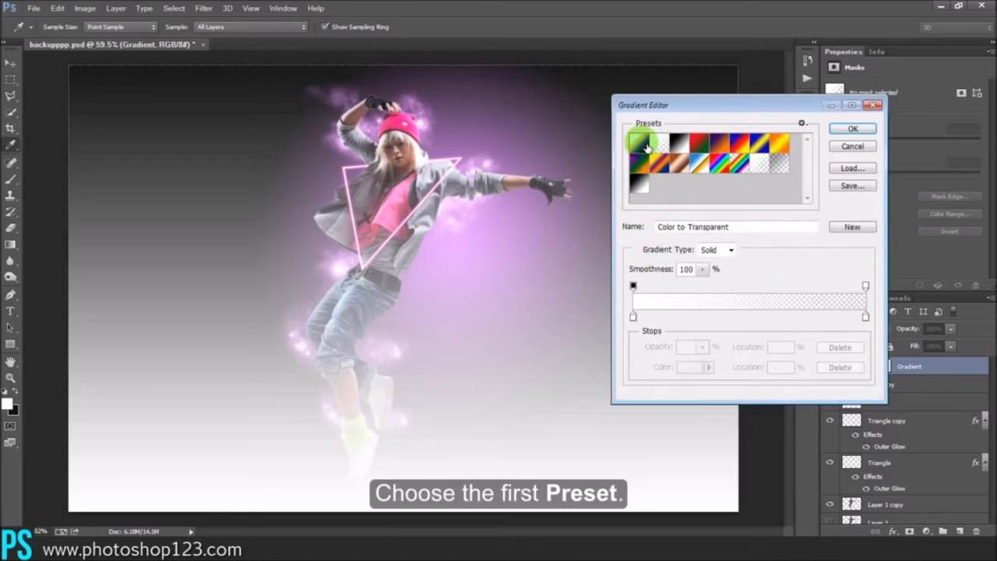
left_click(644, 144)
Set the gradient's first colour stop, at location 0%, to a bright blue
left_click(632, 316)
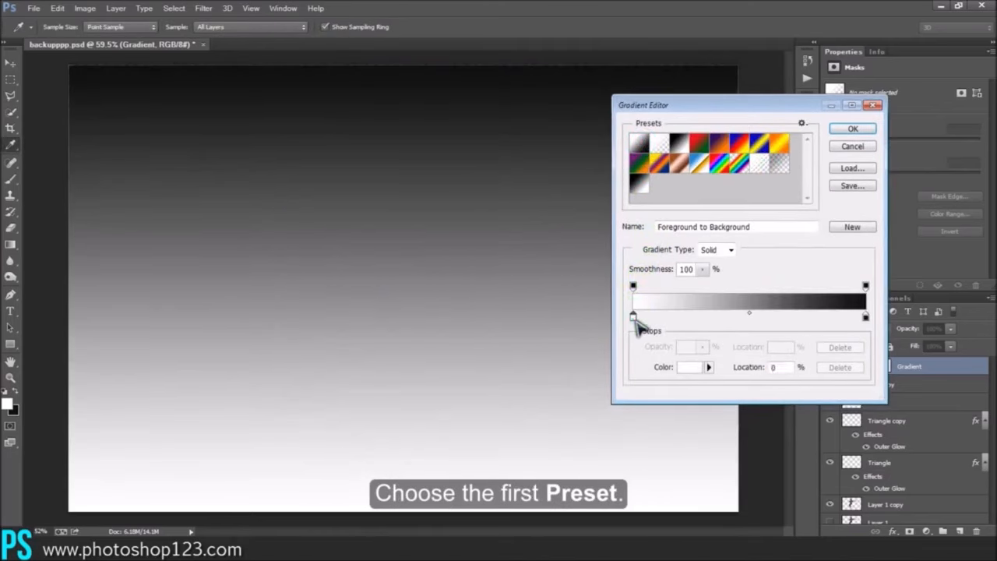
left_click(689, 368)
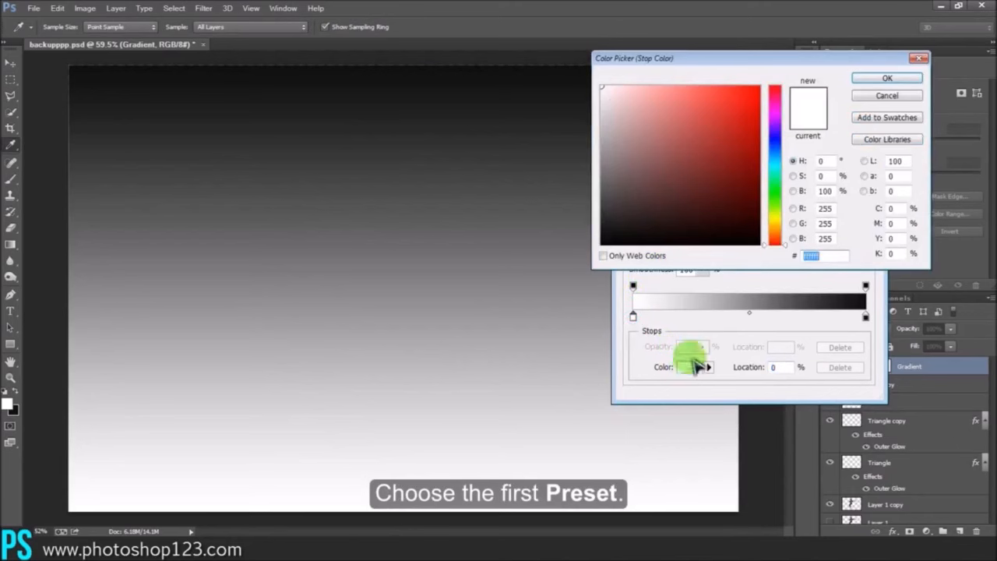
left_click(777, 159)
left_click(742, 111)
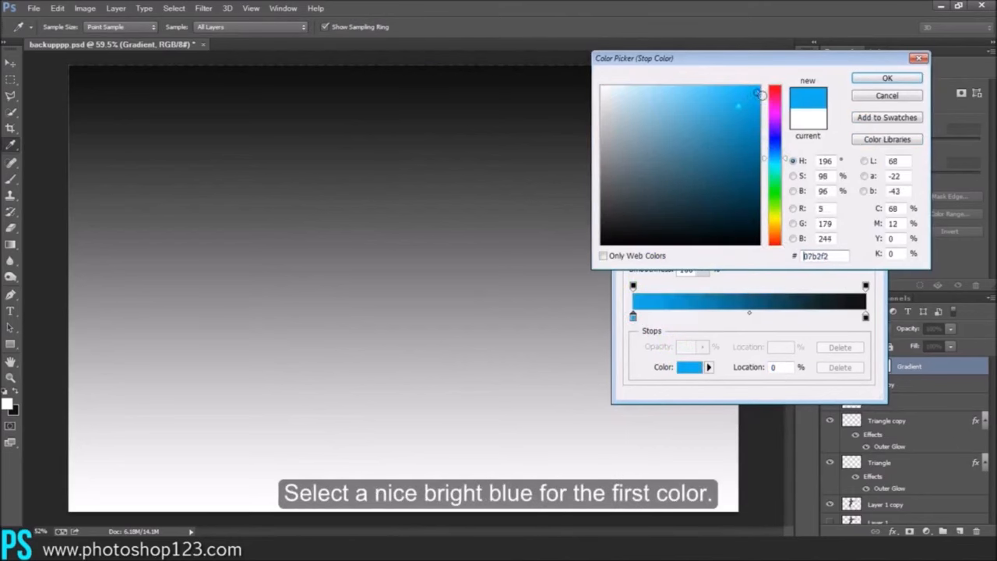
left_click(880, 76)
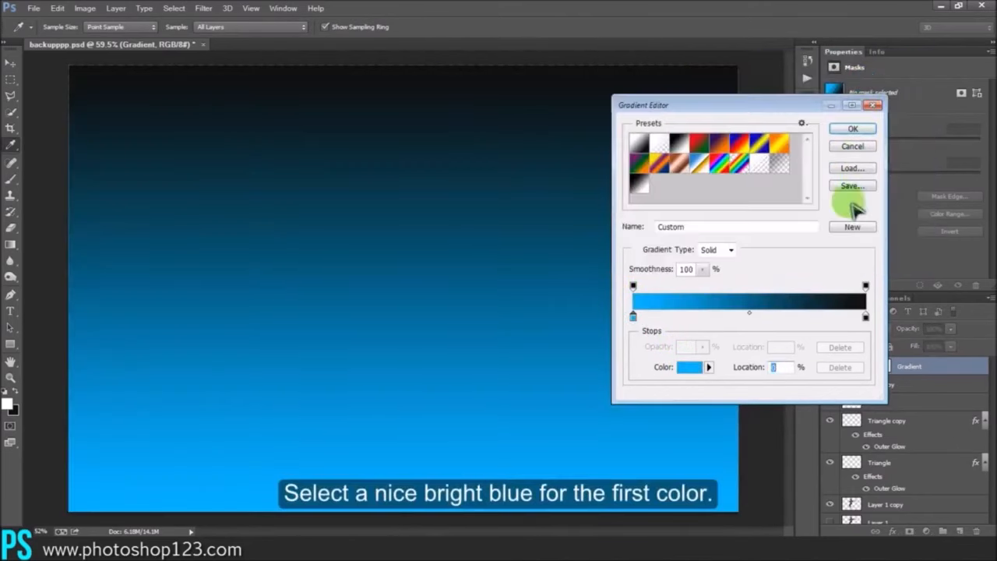
Set the gradient's end colour stop, at location 100%, to a bright purple and accept the edited gradient
left_click(866, 316)
left_click(690, 367)
left_click_drag(785, 151, 779, 134)
left_click(752, 101)
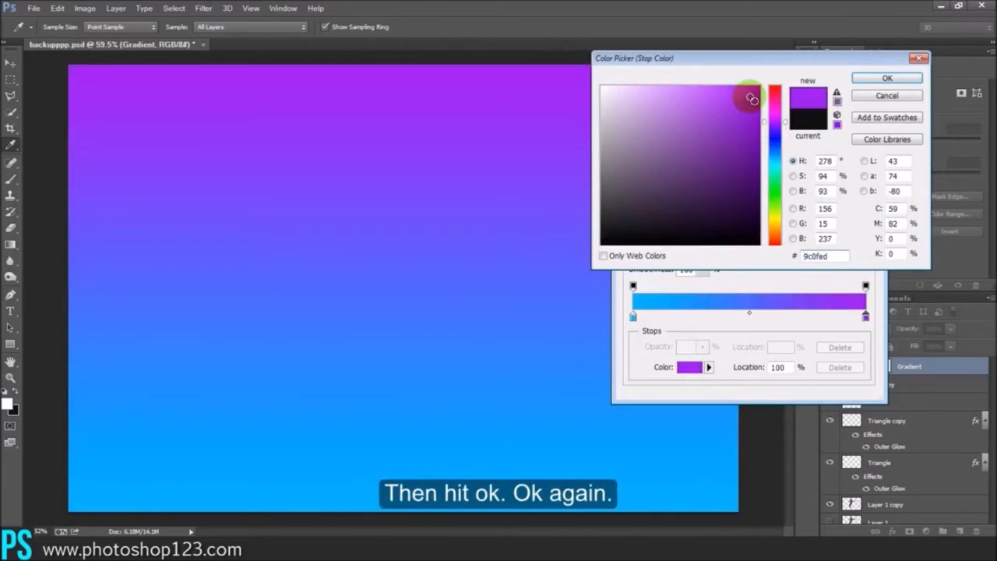
left_click(879, 79)
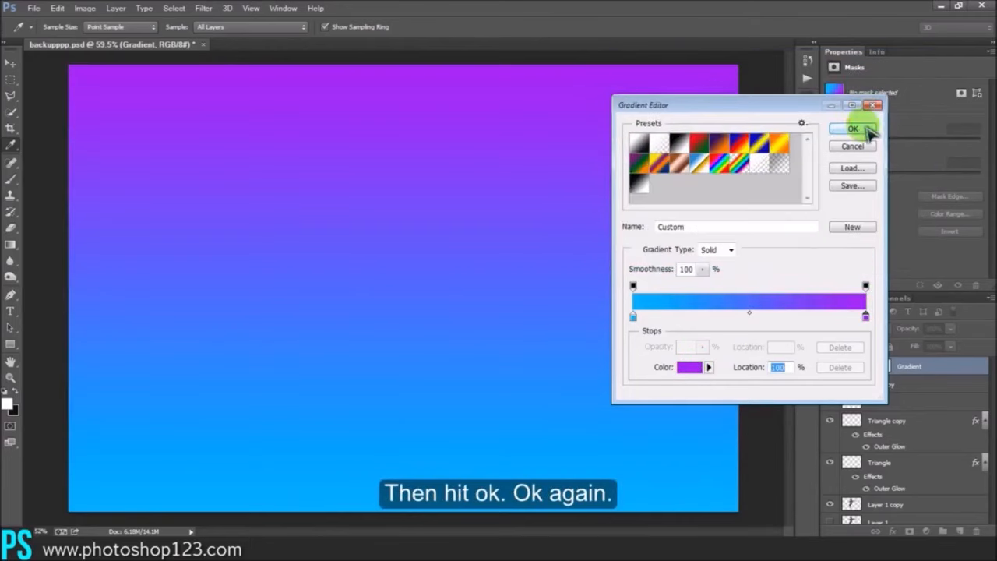
left_click(860, 128)
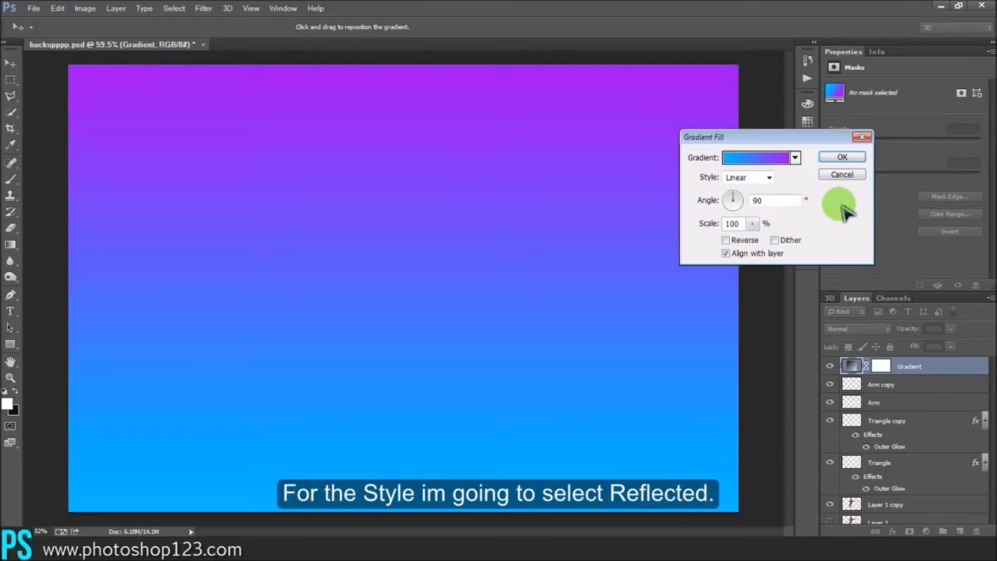
Set the gradient fill's style to Reflected and apply the fill
left_click(766, 178)
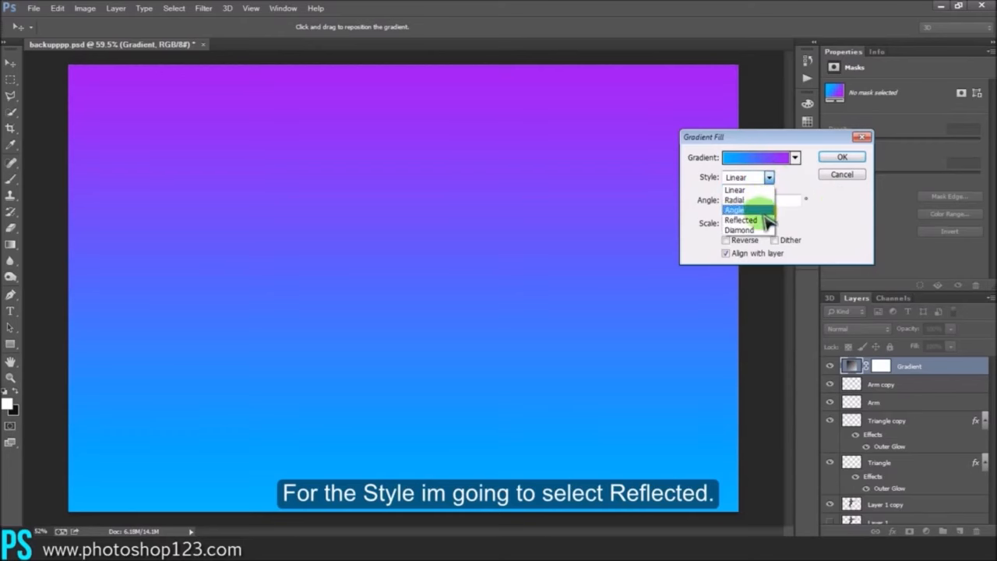
left_click(763, 220)
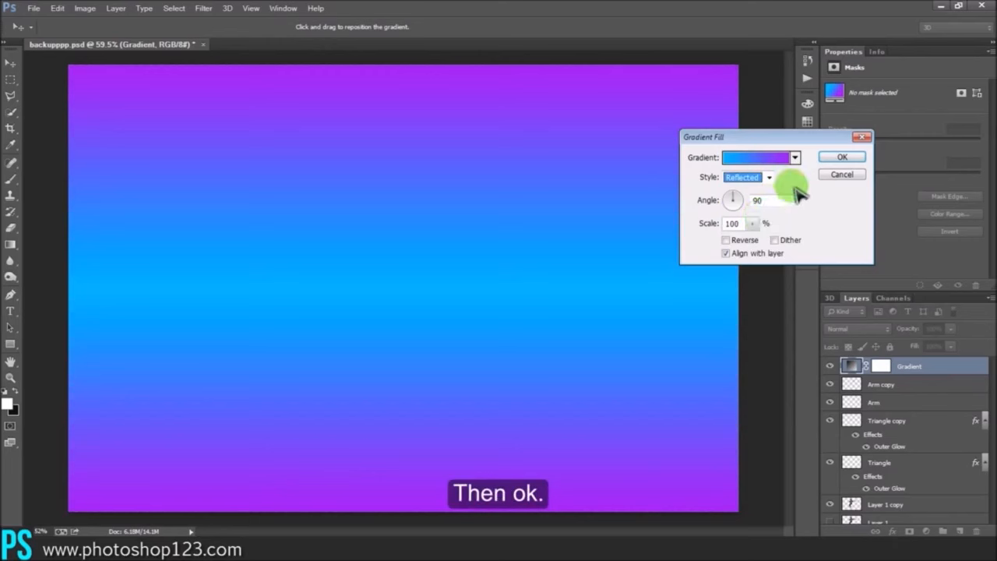
left_click(841, 157)
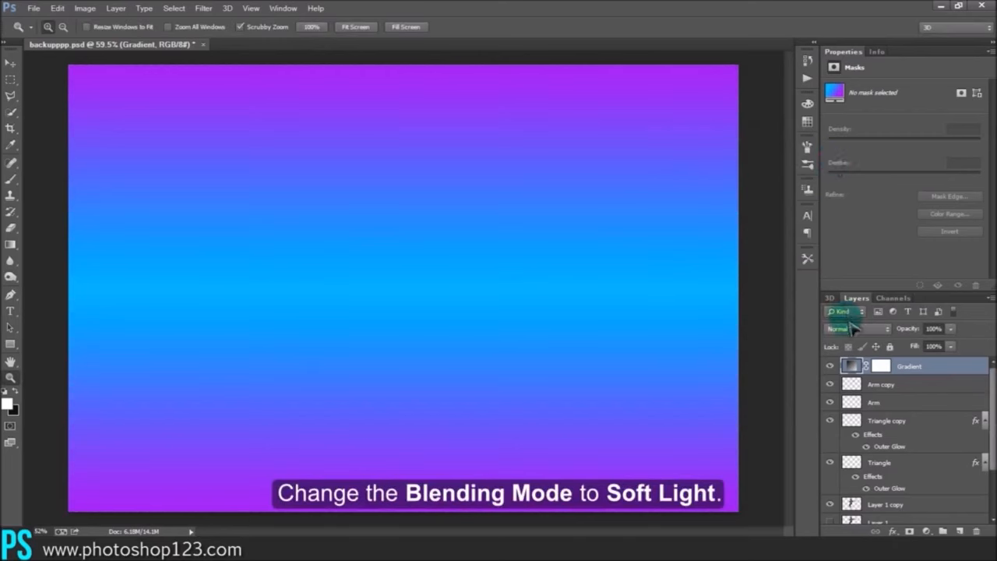
Change the Gradient layer's blending mode to Soft Light and lower its opacity
left_click(849, 327)
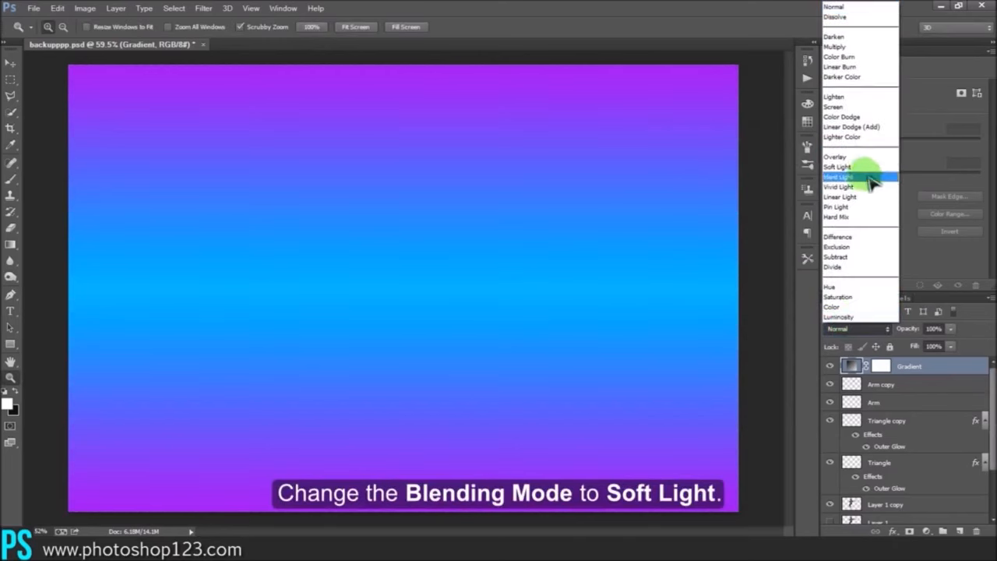
left_click(871, 168)
left_click(951, 328)
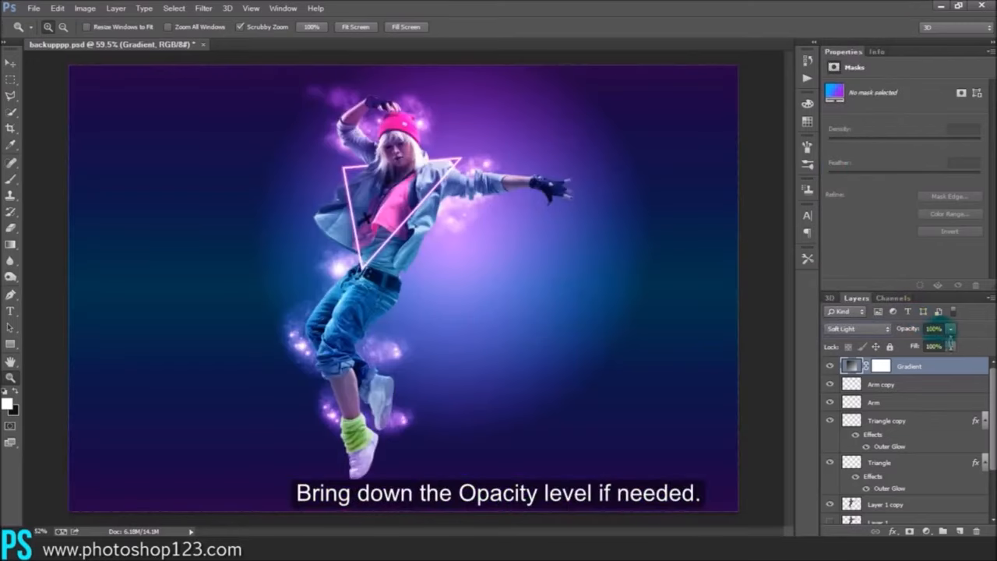
left_click_drag(962, 340, 924, 346)
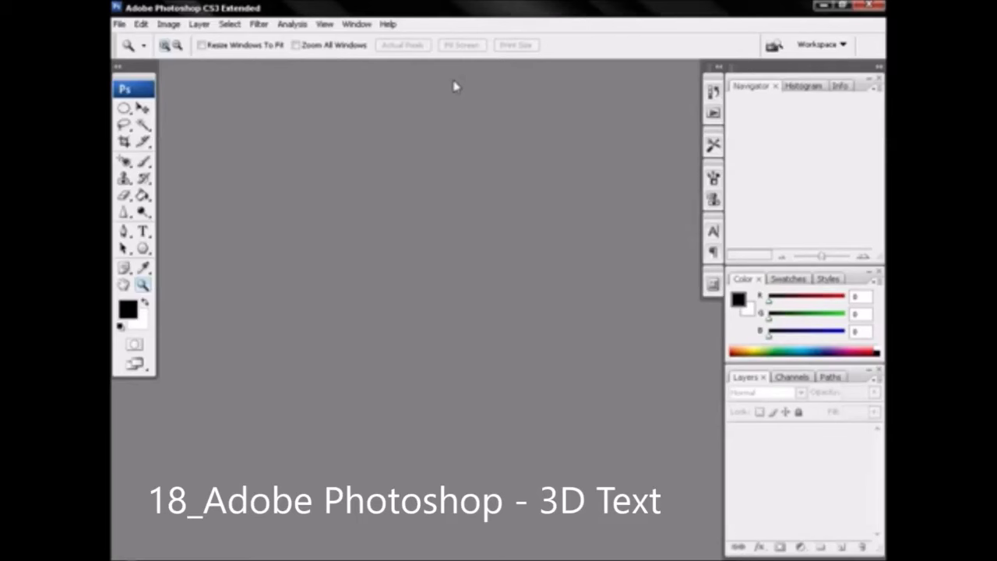
Create a new blank document with a white background and enlarge its window around the canvas
left_click(121, 24)
left_click(131, 38)
left_click(605, 217)
left_click_drag(685, 469, 693, 493)
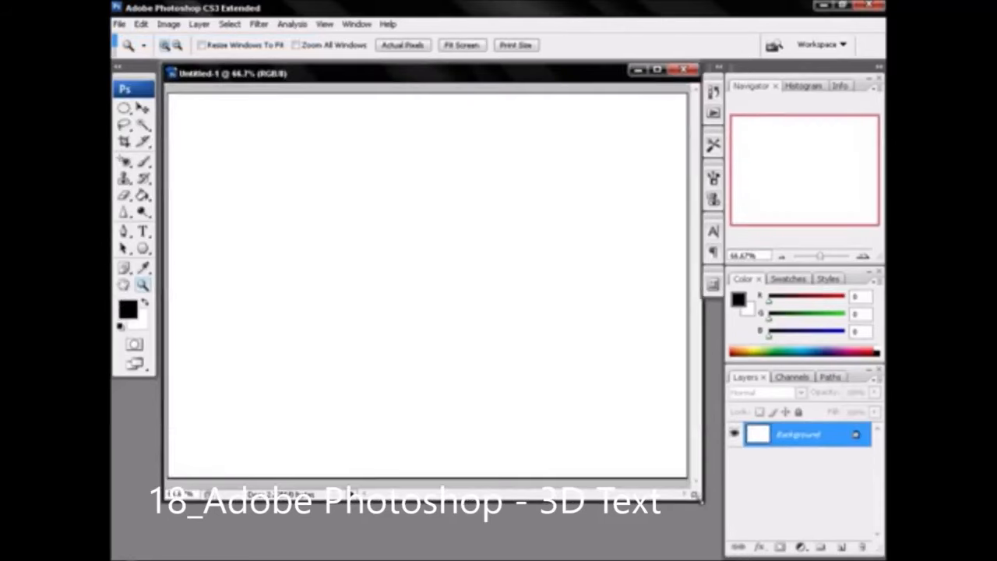
Duplicate the Background layer, keeping the name Background copy
right_click(799, 434)
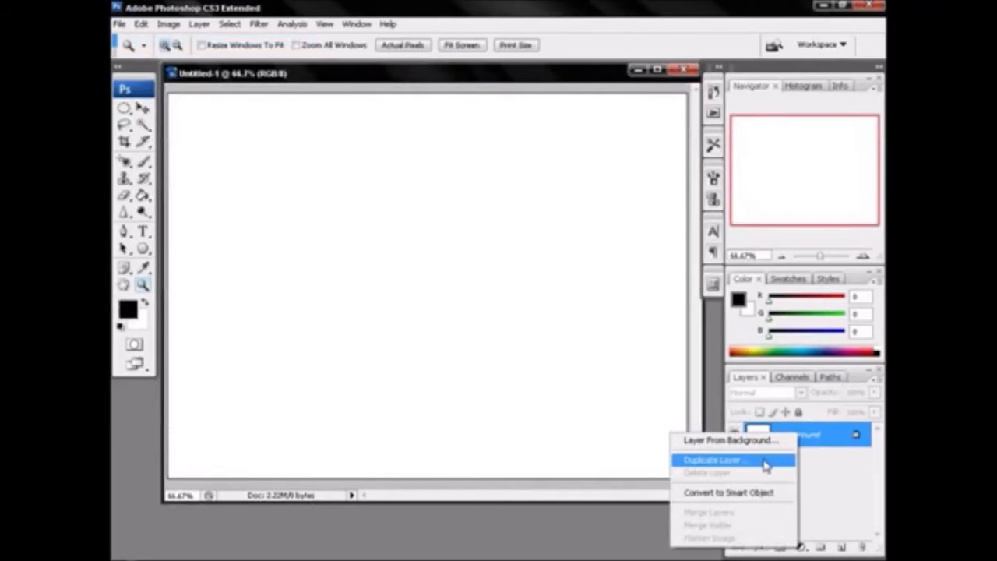
left_click(709, 460)
left_click(636, 174)
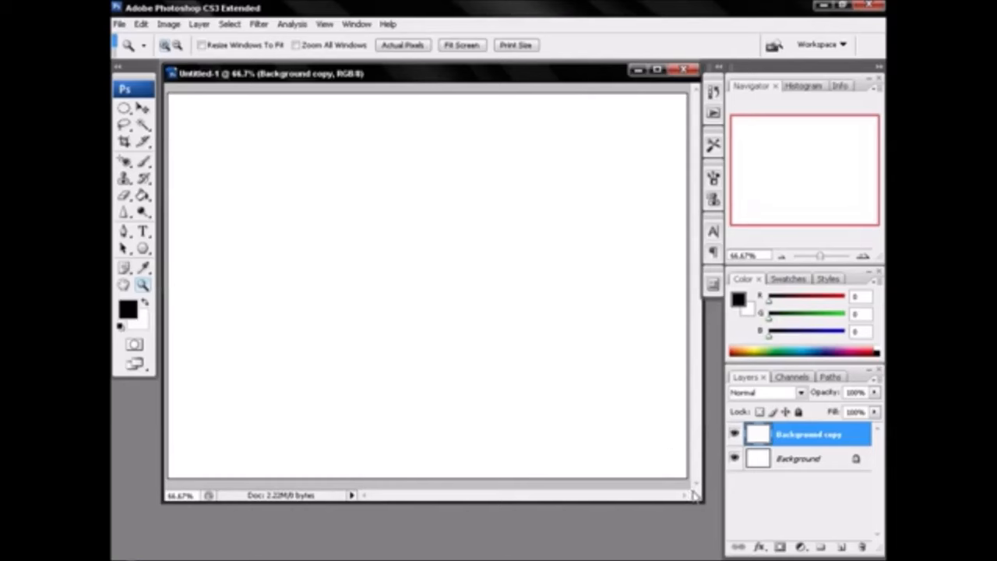
left_click_drag(694, 495, 701, 497)
Add a linear Gradient Overlay style to the Background copy layer with its angle set to -90°
right_click(802, 442)
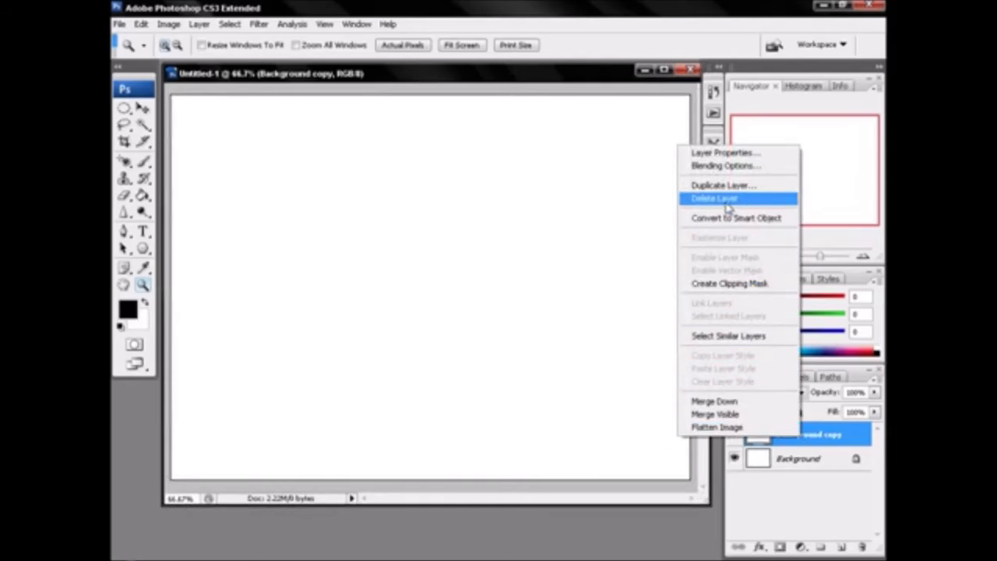
left_click(724, 167)
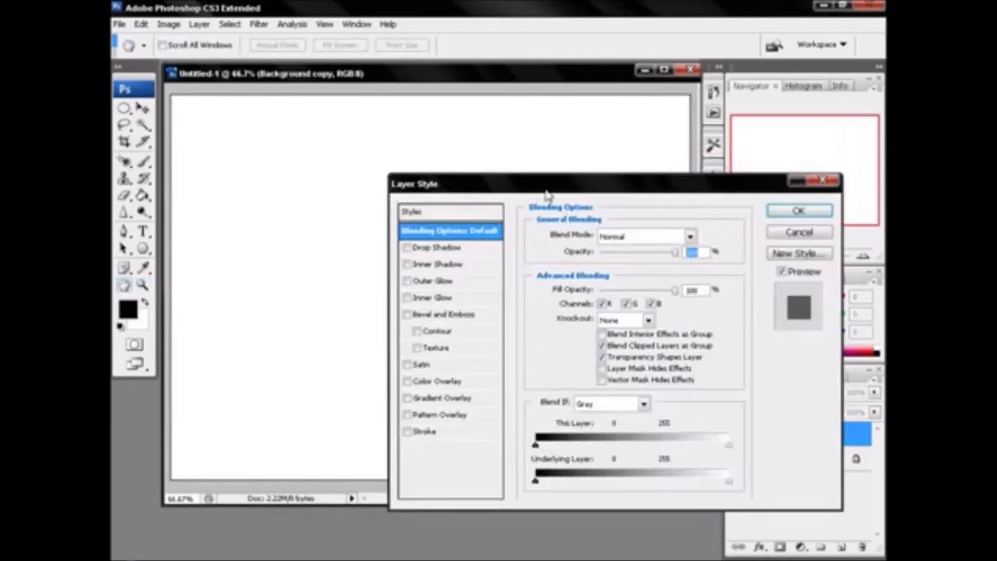
left_click(394, 366)
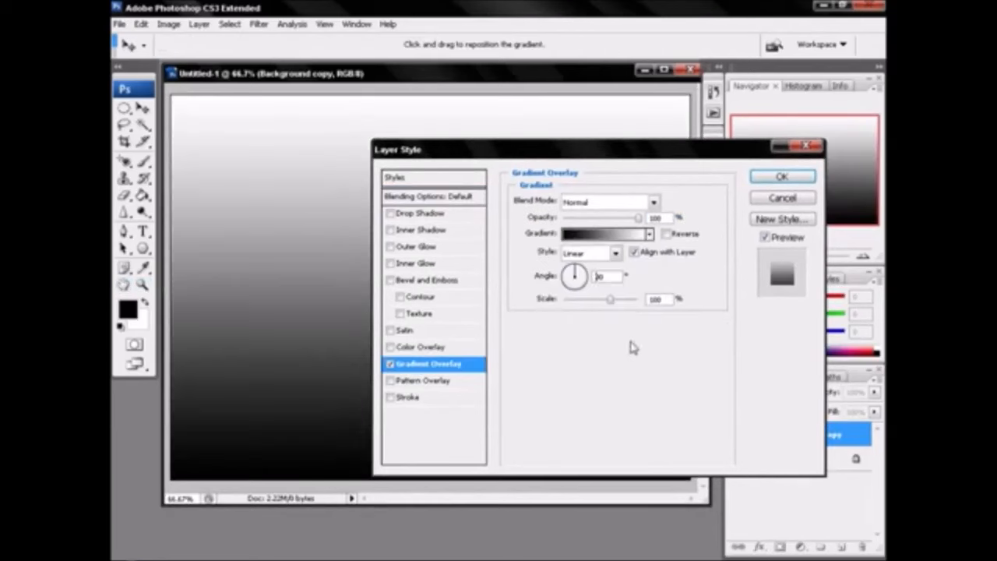
type("-")
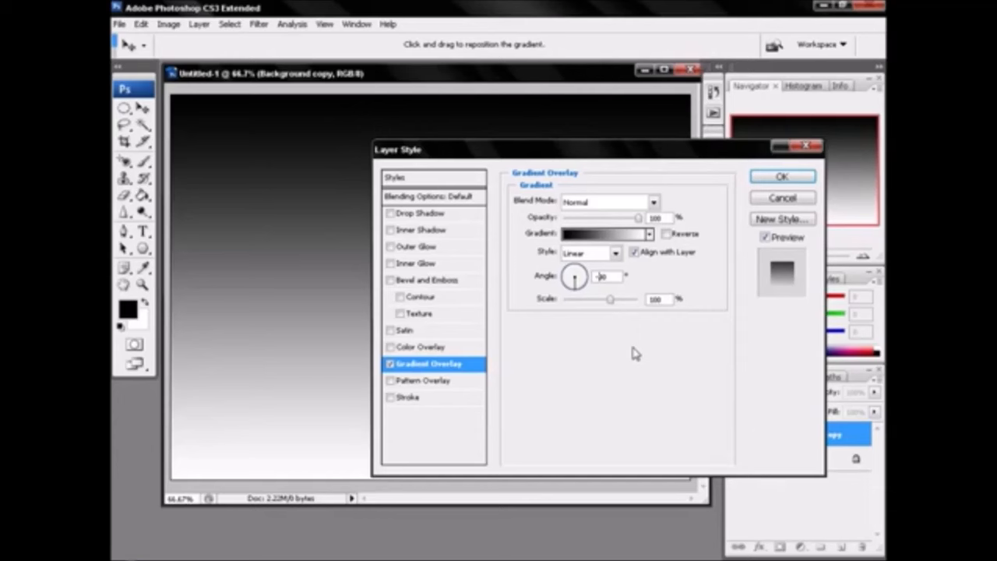
Add two colour stops to the overlay's black-to-white gradient, at about 32% and 71%
left_click(606, 238)
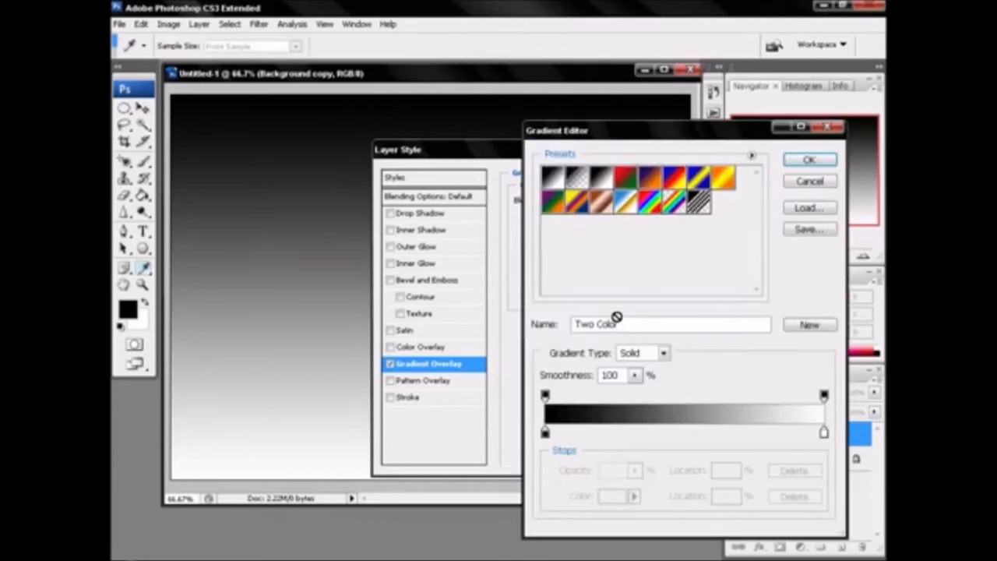
left_click_drag(601, 433, 632, 432)
left_click_drag(693, 434, 742, 433)
left_click_drag(632, 433, 638, 441)
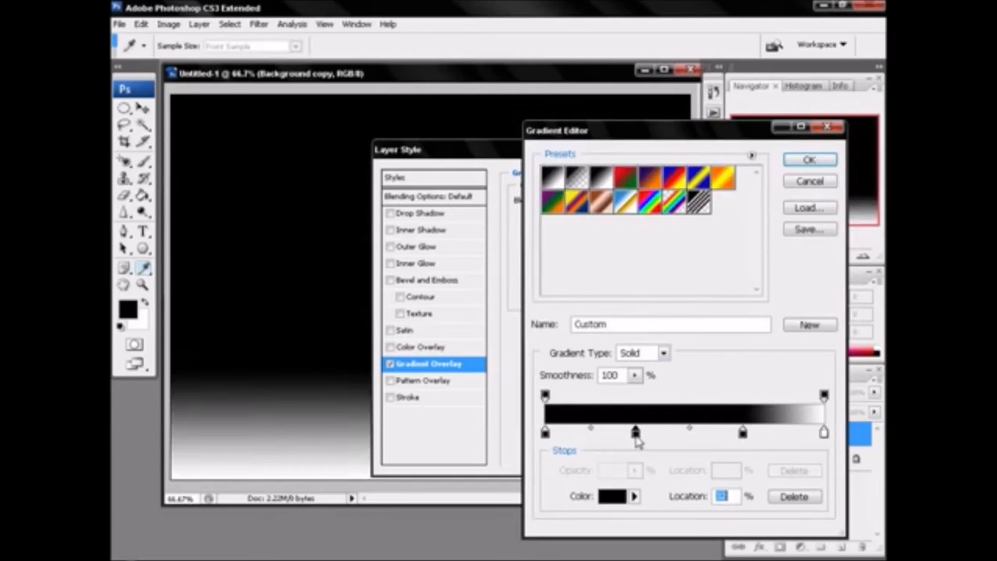
Set the gradient's end colour stop, at location 100%, to a pale pinkish grey (#e8dcdc)
double_click(824, 433)
left_click_drag(553, 245, 551, 228)
left_click(853, 204)
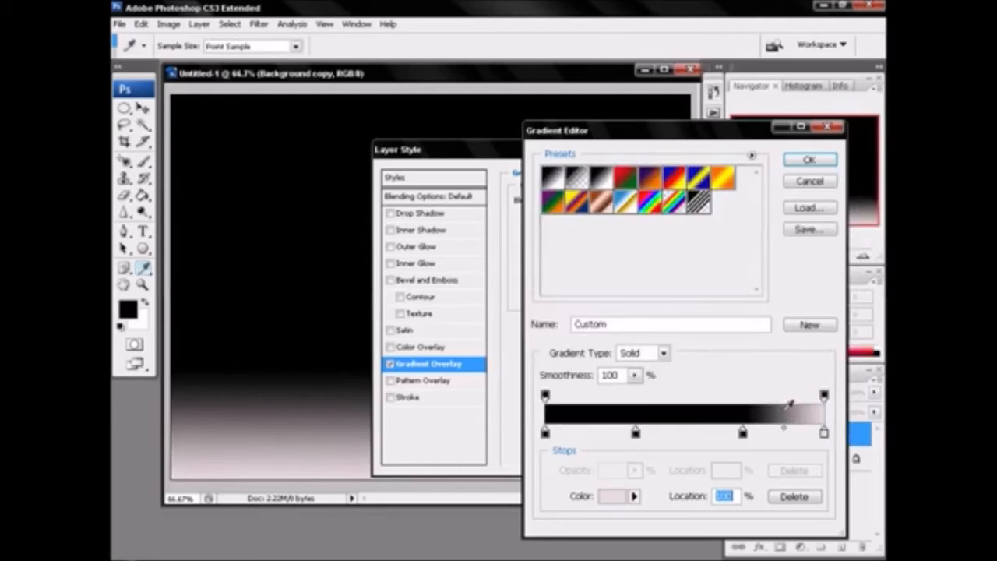
Set the gradient's 71% colour stop to white (#ffffff) and the stop at about 32% to a medium grey
double_click(742, 433)
left_click(539, 216)
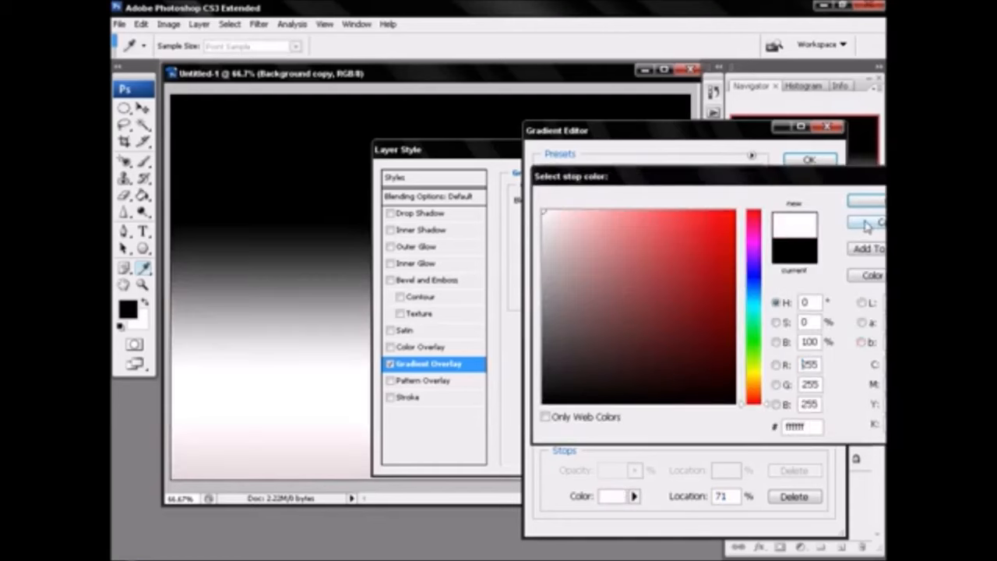
left_click(870, 202)
double_click(635, 433)
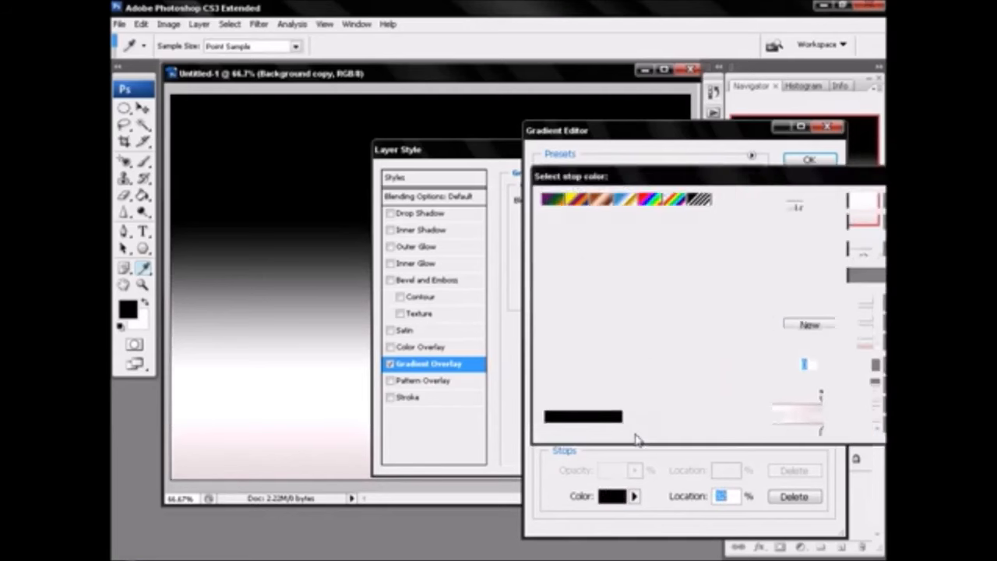
left_click(543, 315)
left_click(539, 320)
left_click(863, 204)
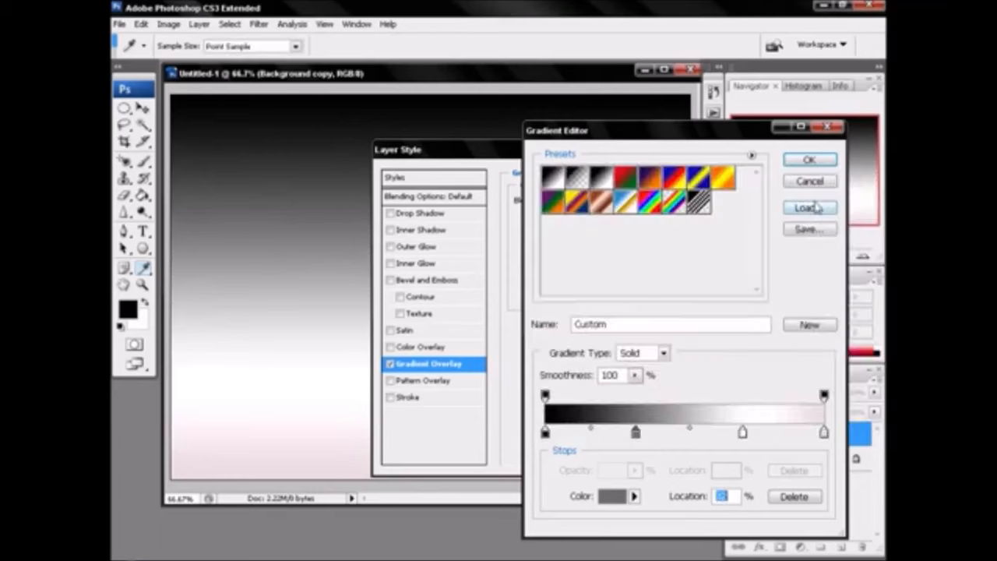
Set the gradient's end colour stop, at location 100%, to a mid-light grey (#b0abab)
left_click(544, 434)
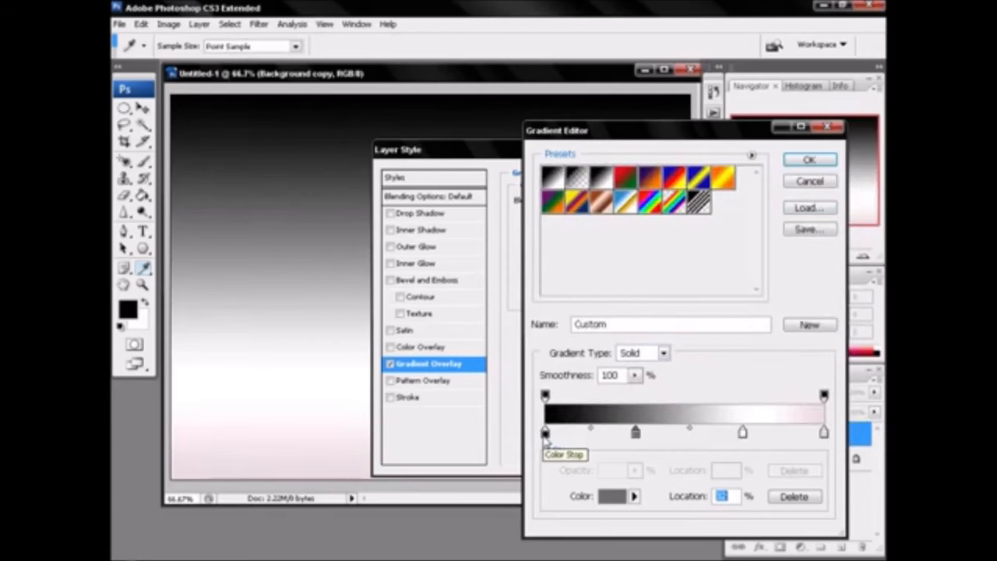
double_click(823, 433)
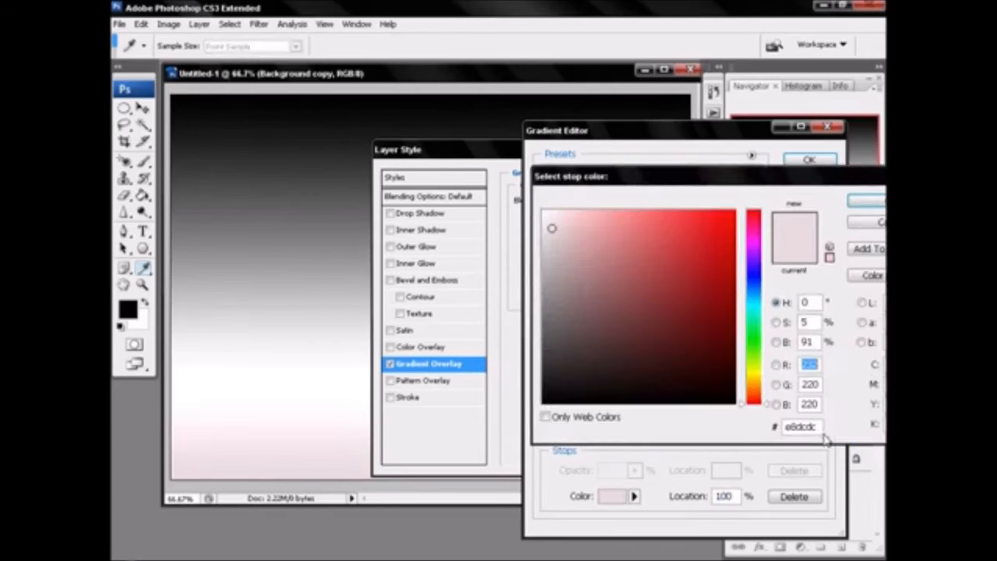
mouse_move(549, 233)
left_mouse_down()
mouse_move(556, 229)
mouse_move(561, 262)
mouse_move(548, 270)
left_mouse_up()
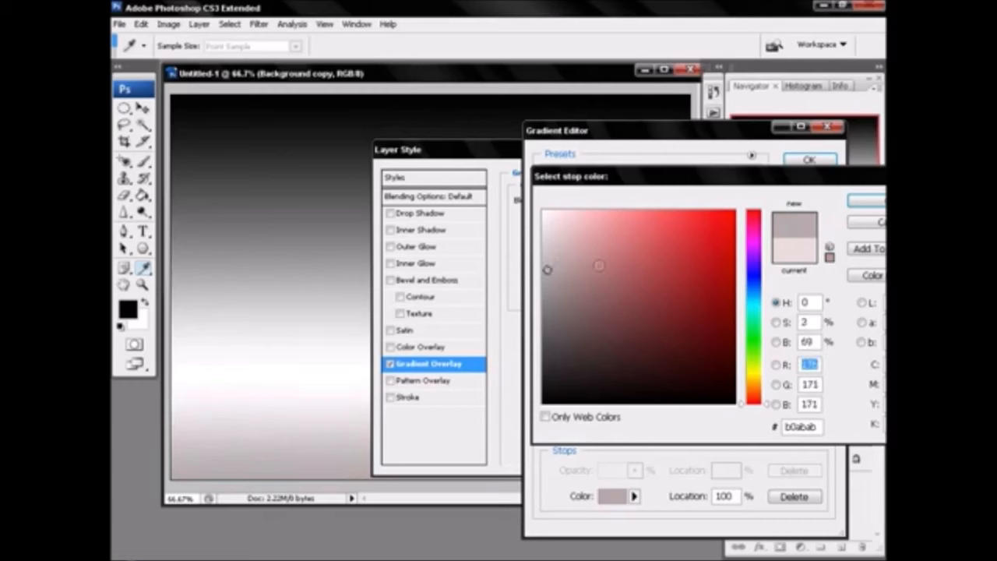
left_click(859, 202)
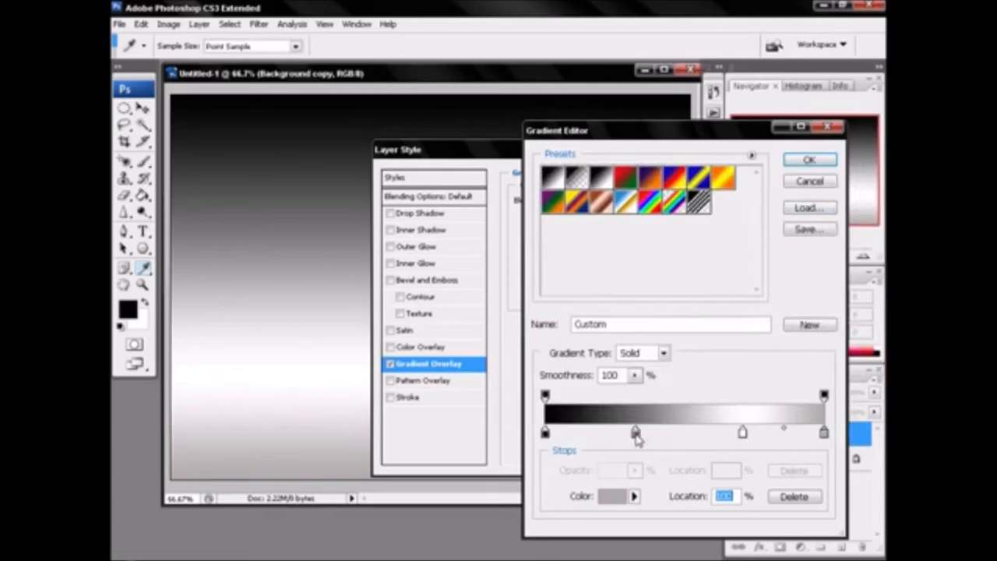
Set the gradient's first colour stop, at location 0%, to near-black (#151515) and accept the edited gradient
double_click(545, 433)
left_click(550, 384)
left_click(545, 380)
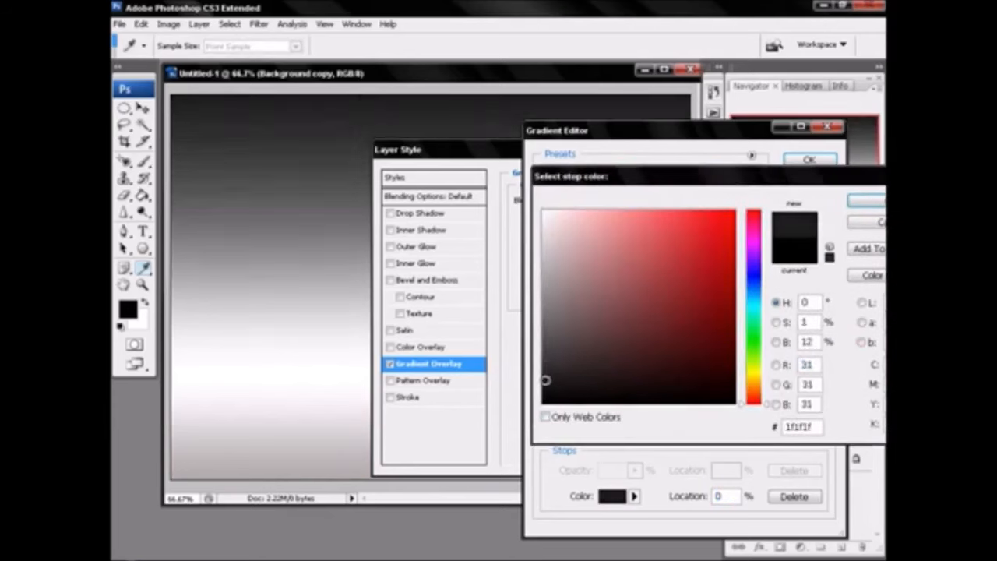
left_click(544, 388)
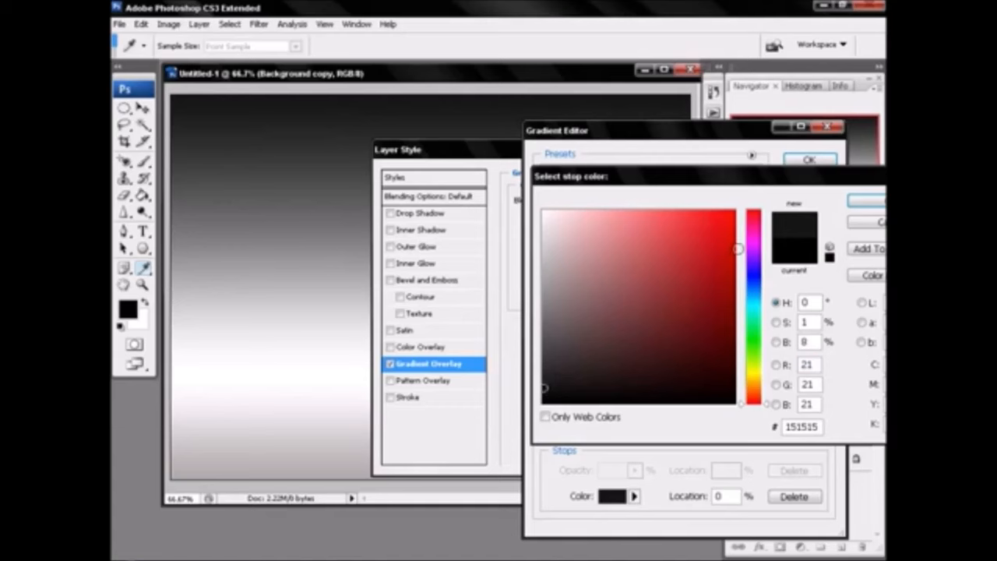
left_click(866, 201)
left_click(809, 159)
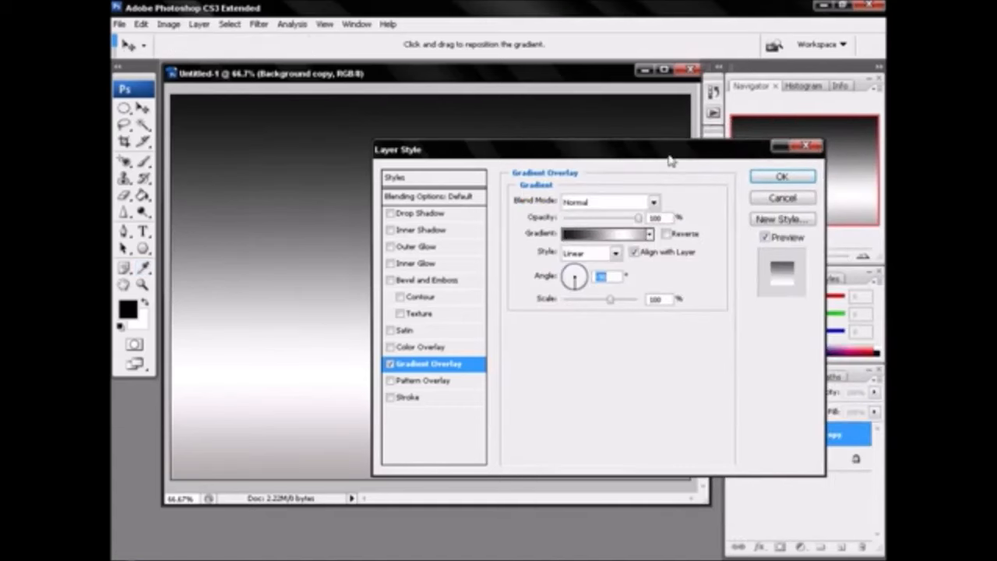
Rotate the gradient overlay to a diagonal, dark at the upper left and light at the lower right, and apply the layer style
left_click_drag(670, 160, 659, 191)
left_click_drag(566, 321, 572, 323)
left_click(771, 208)
key("z")
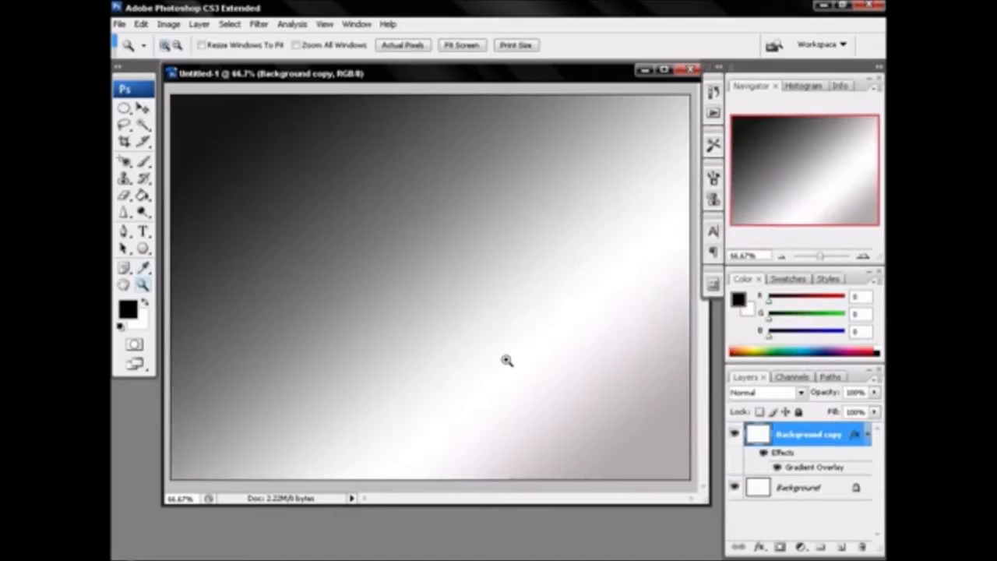
left_click_drag(704, 505, 708, 511)
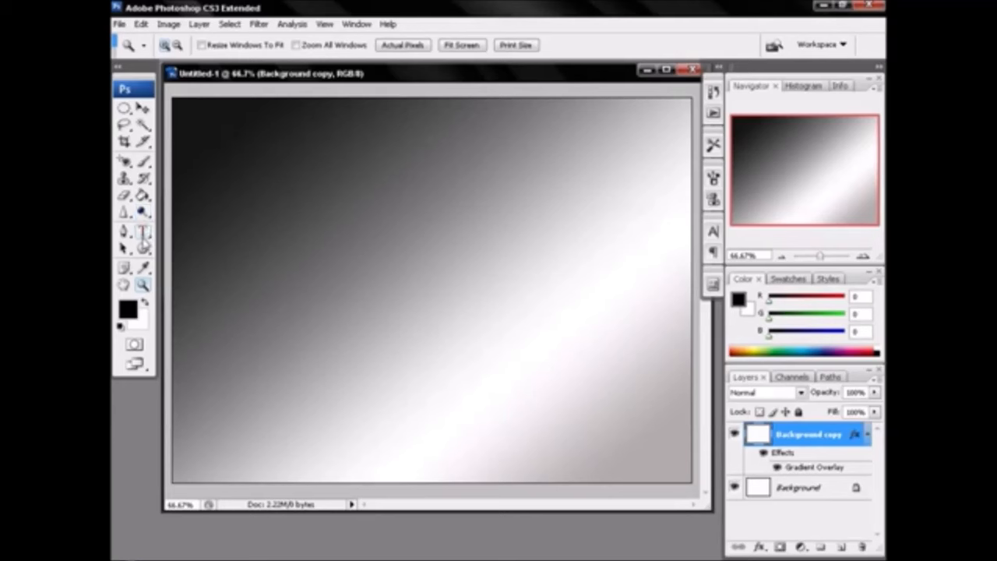
Start a text layer left of the canvas centre in the Dodger font at 300 pt
left_click(143, 231)
left_click(365, 47)
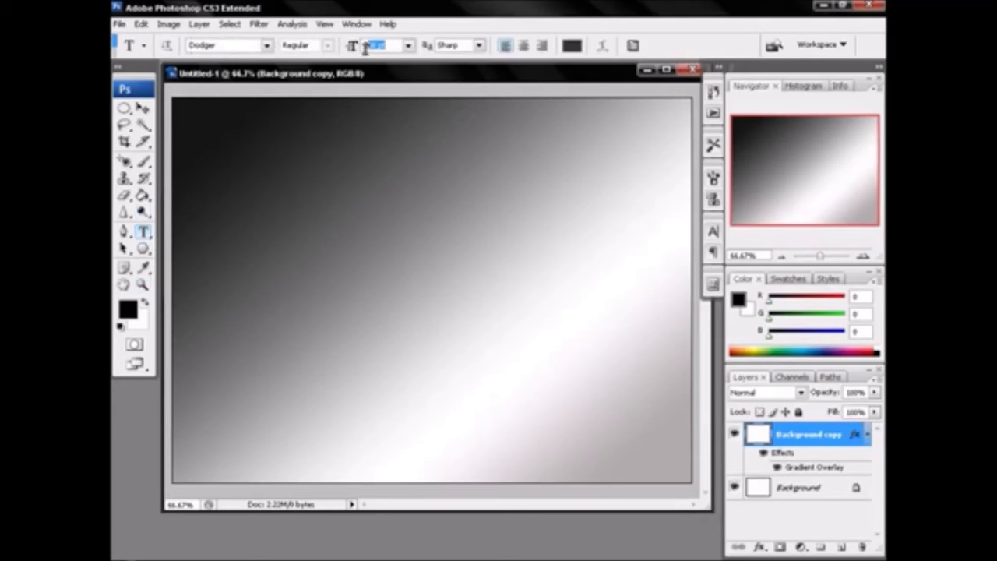
left_click(266, 46)
left_click(290, 282)
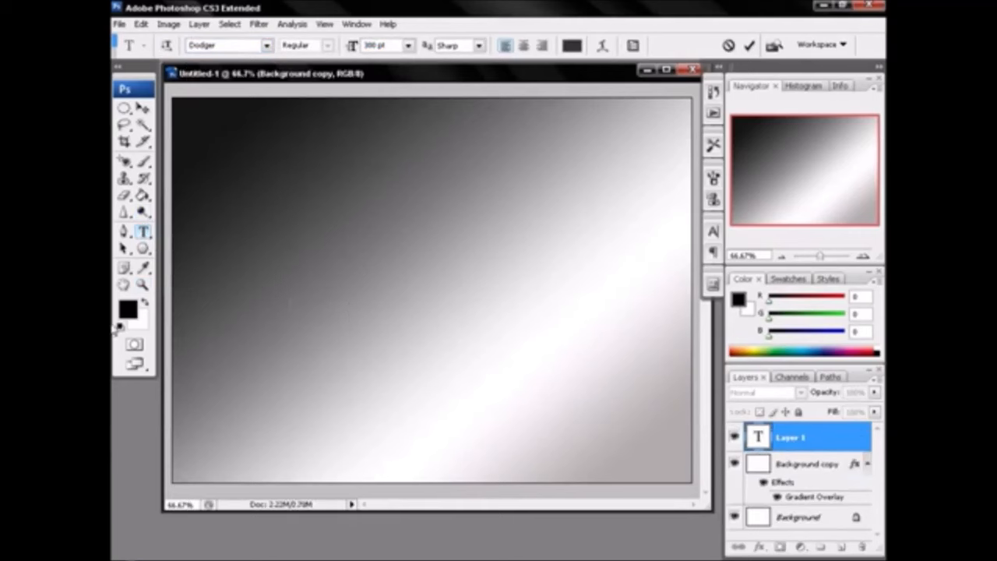
Set the foreground colour for the text to bright pink (#ff1ba7)
left_click(130, 313)
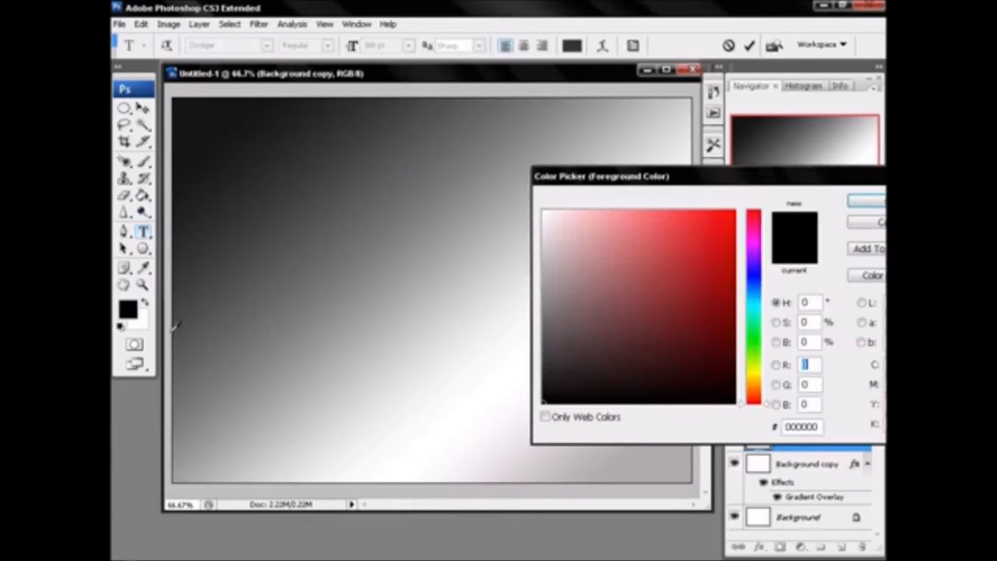
left_click(818, 426)
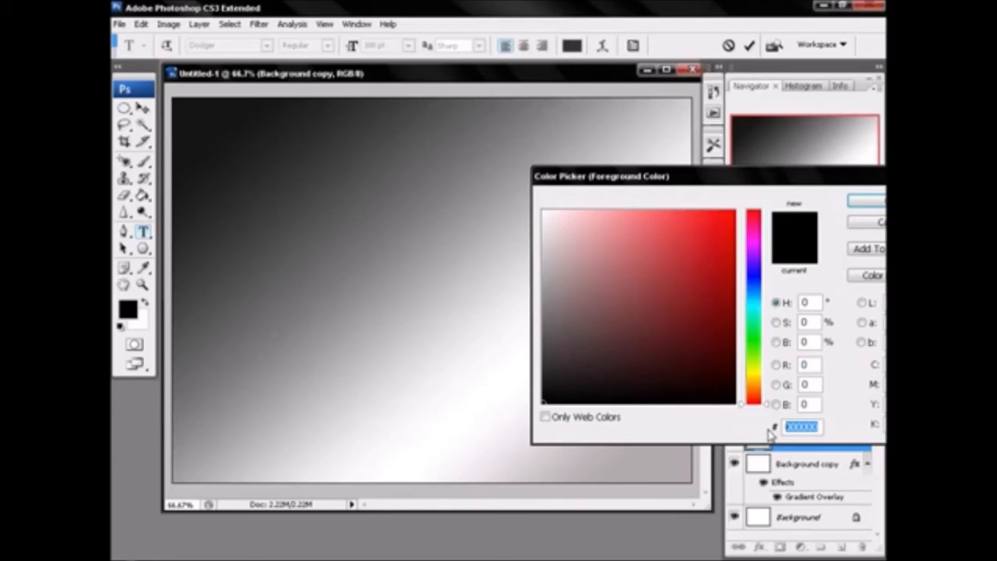
type("ff1")
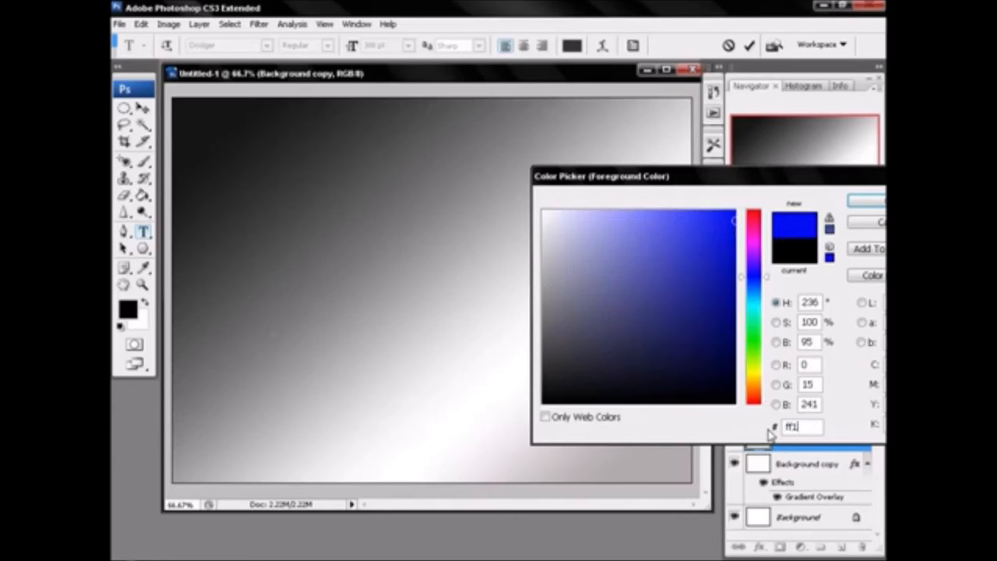
type("ba7")
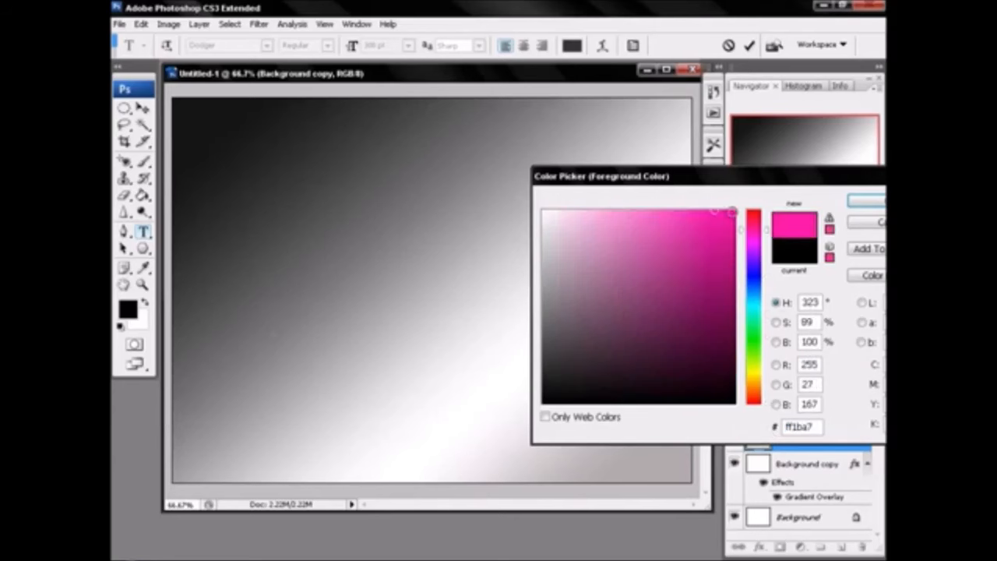
key("Return")
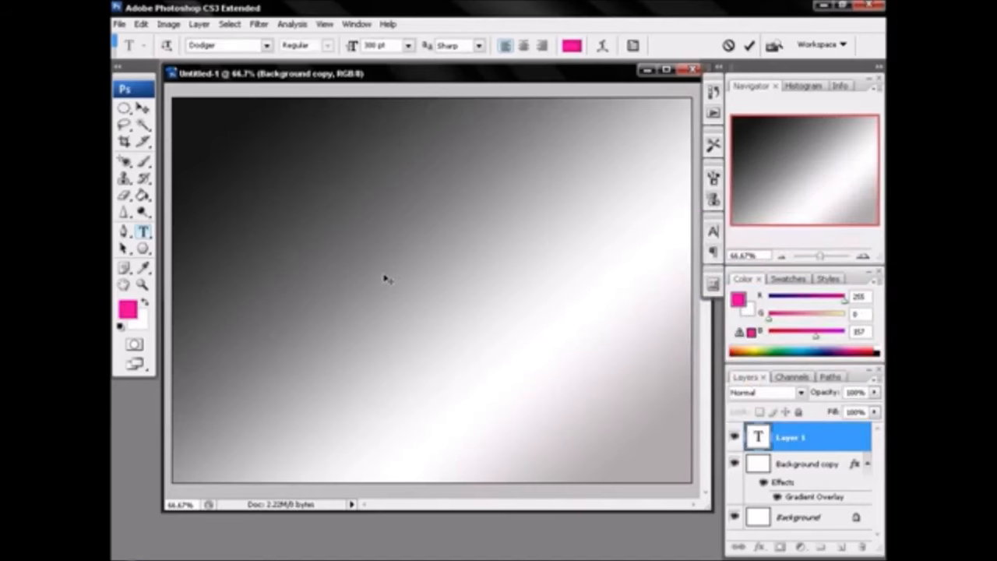
Write the letters TL and move them slightly lower to the middle of the canvas
type("TL")
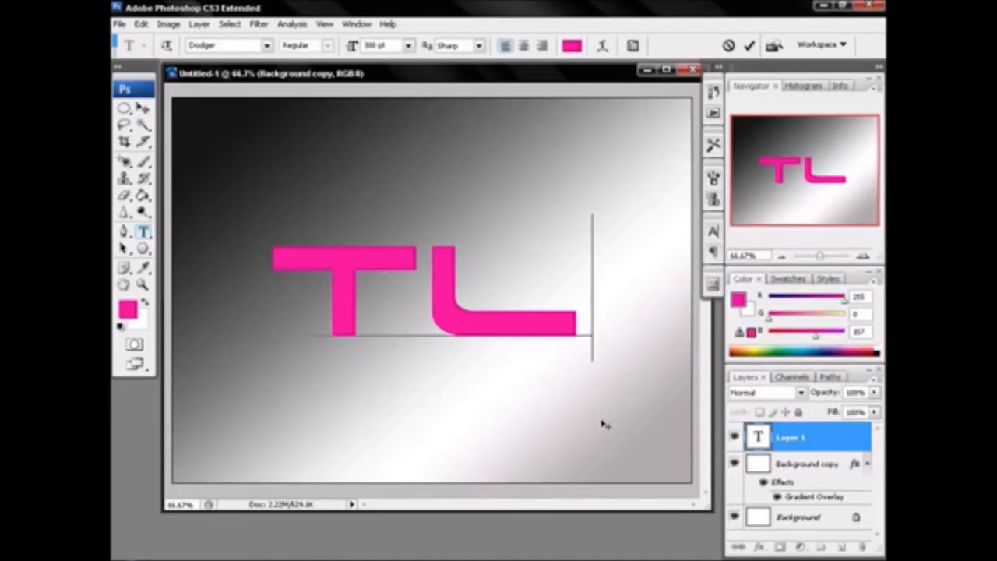
left_click_drag(602, 421, 590, 435)
left_click_drag(573, 384, 582, 380)
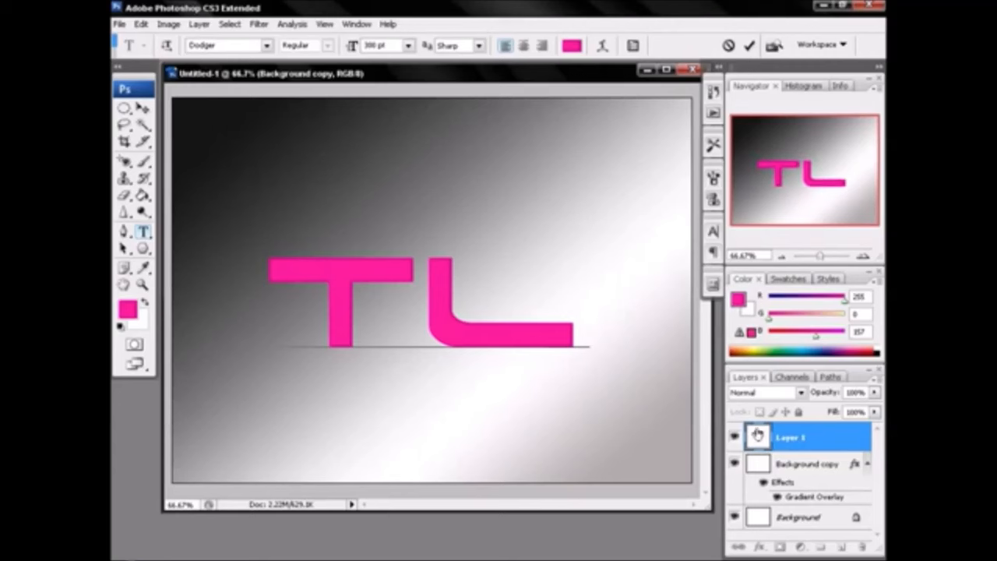
Commit the TL text and rasterize its layer
left_click(767, 434)
right_click(796, 443)
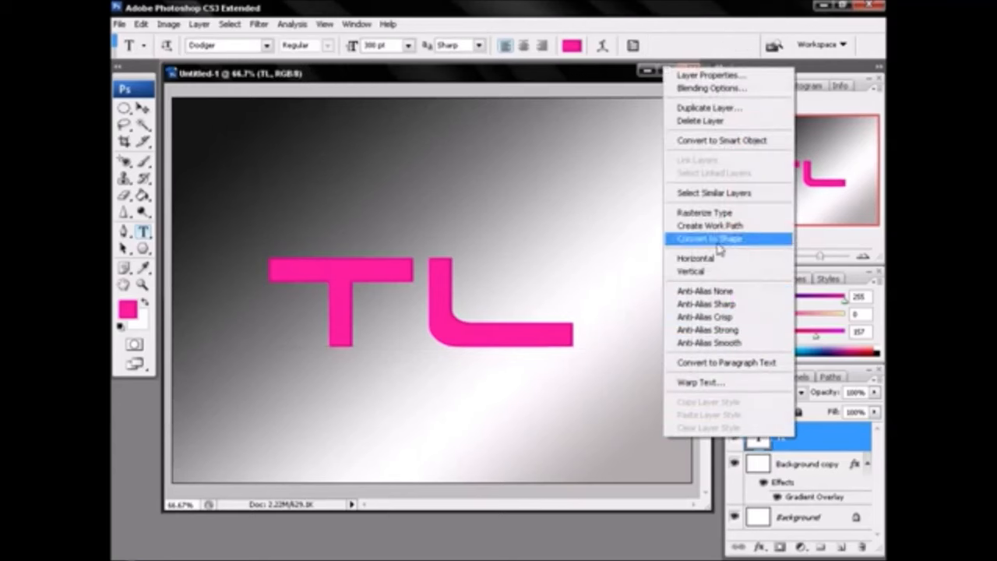
left_click(712, 218)
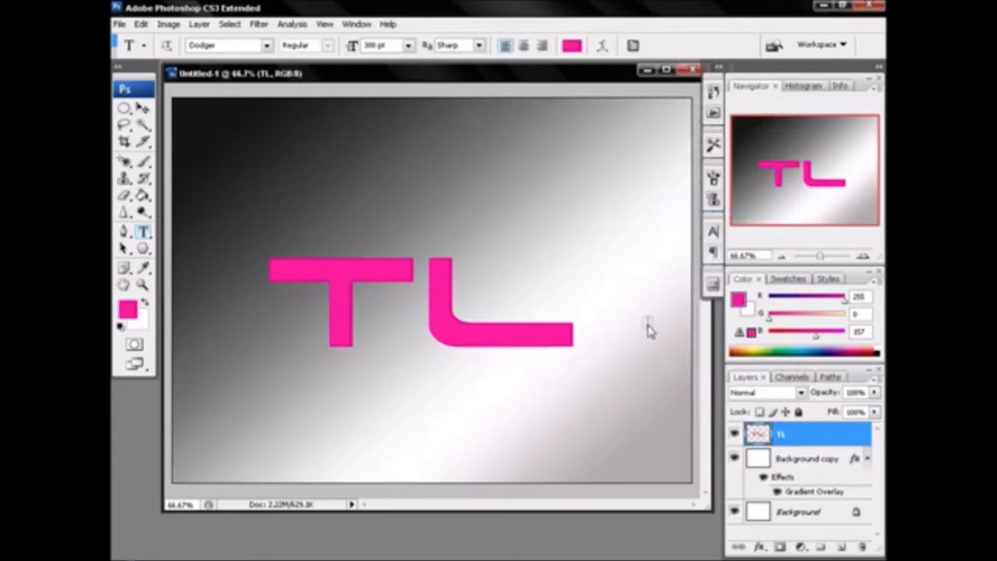
Distort the TL letters into a slanted shape receding as if lying on the floor, and shift them slightly up
left_click(141, 24)
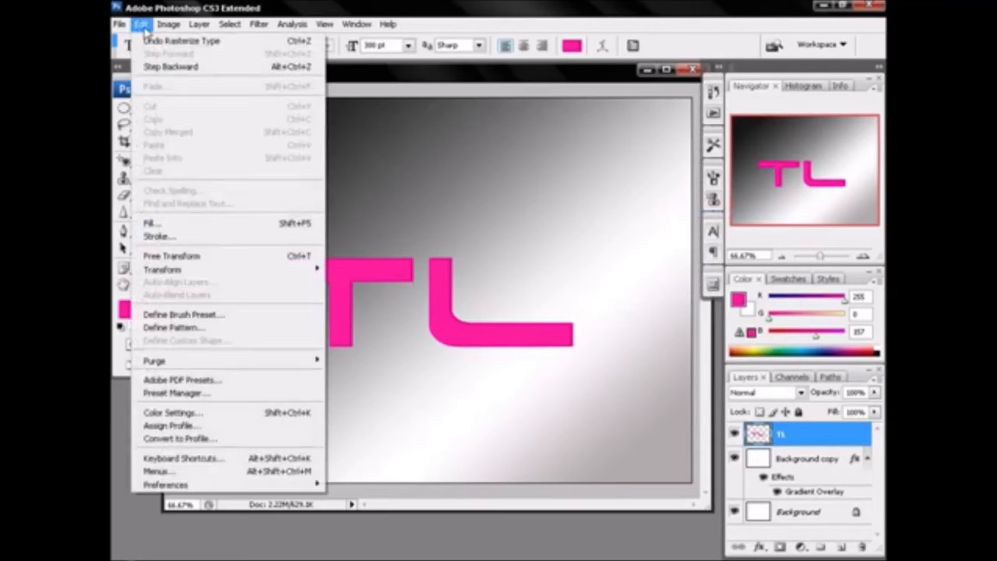
mouse_move(175, 270)
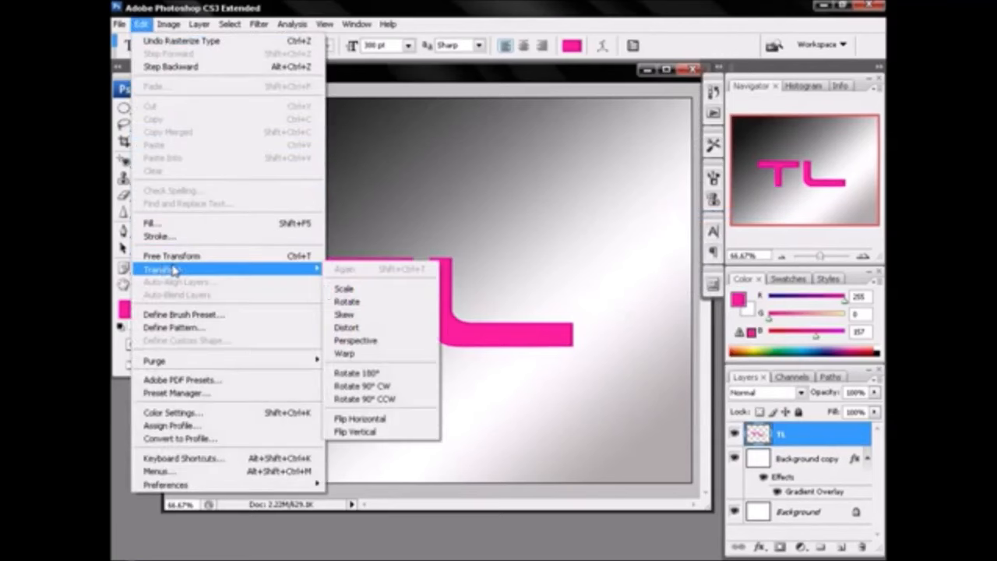
left_click(346, 327)
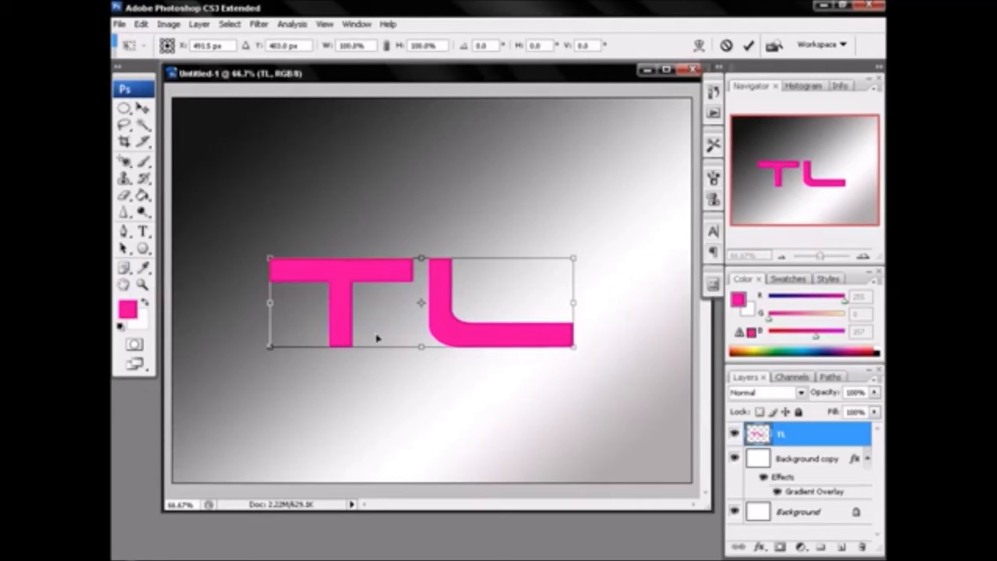
left_click_drag(581, 352, 547, 383)
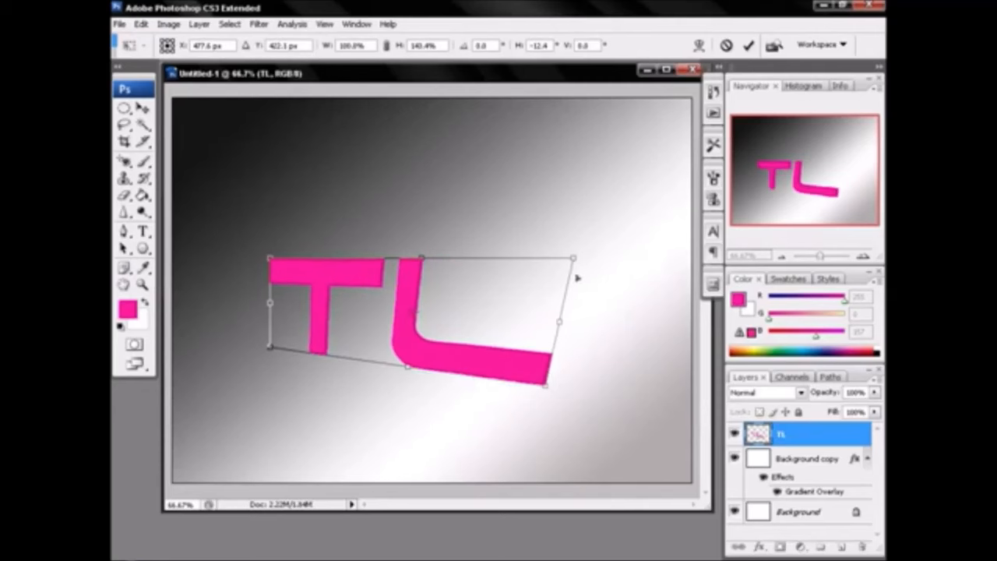
left_click_drag(573, 263, 588, 322)
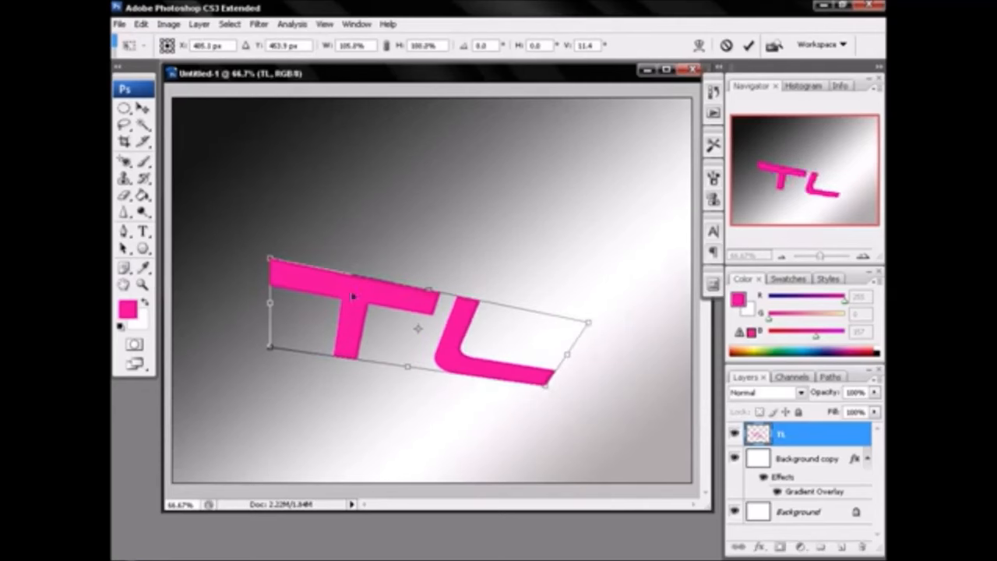
left_click_drag(268, 259, 331, 306)
left_click_drag(459, 315, 463, 315)
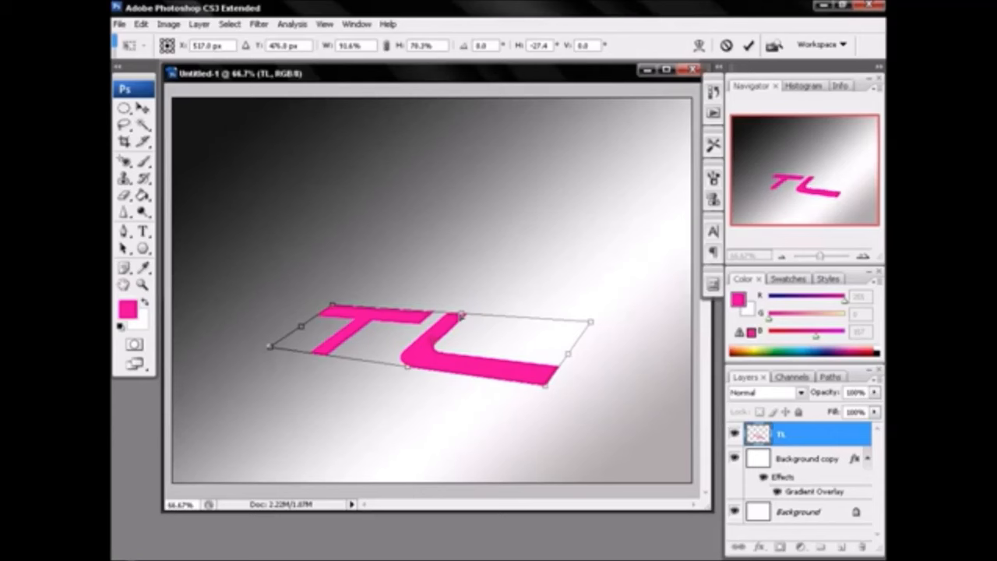
left_click_drag(592, 322, 605, 316)
left_click_drag(521, 351, 513, 333)
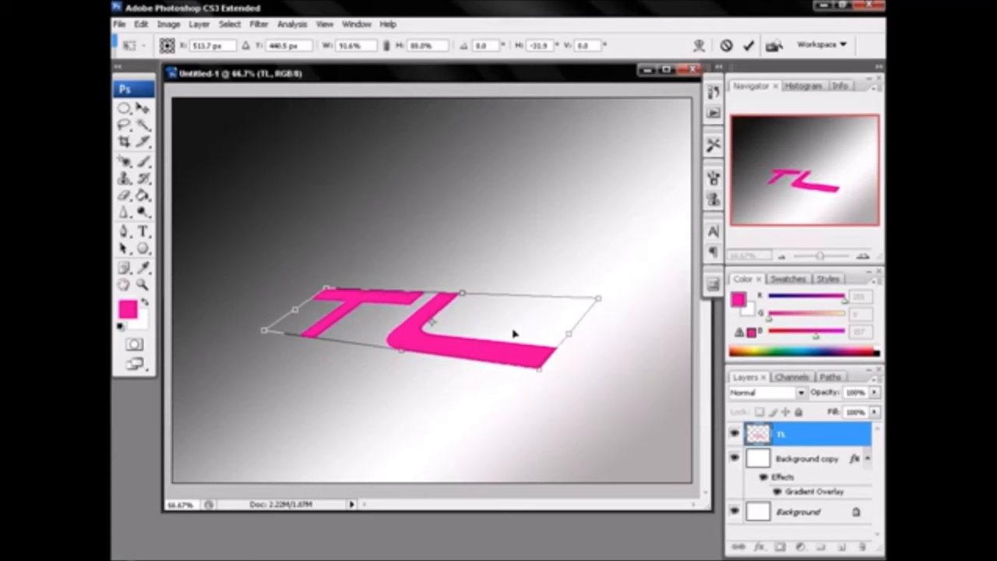
key("t")
Move the distorted TL letters up, scale them proportionally to about 141%, centre them on the canvas and commit the transform
left_click(143, 107)
left_click_drag(409, 319, 411, 293)
key("ctrl+t")
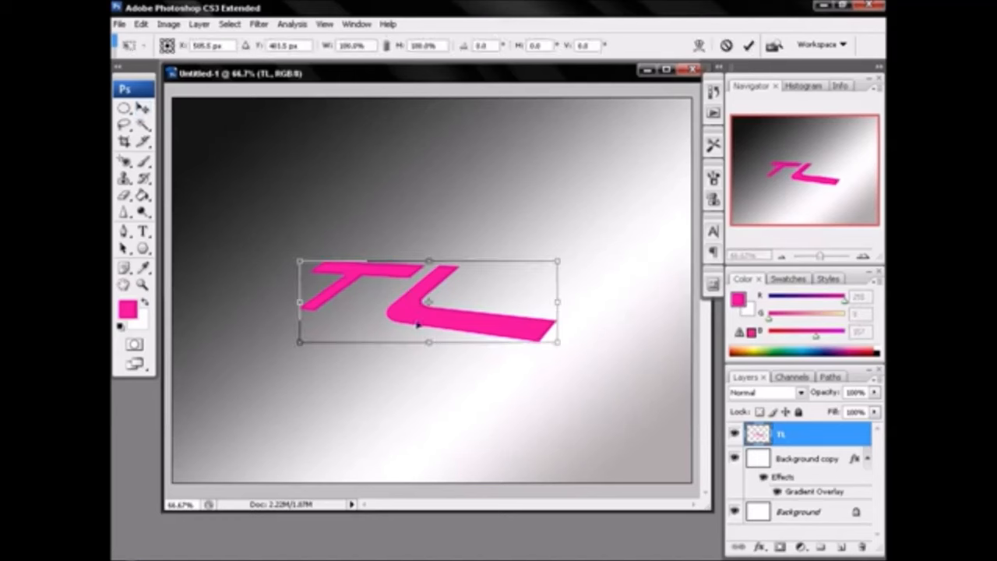
left_click_drag(559, 349, 633, 423)
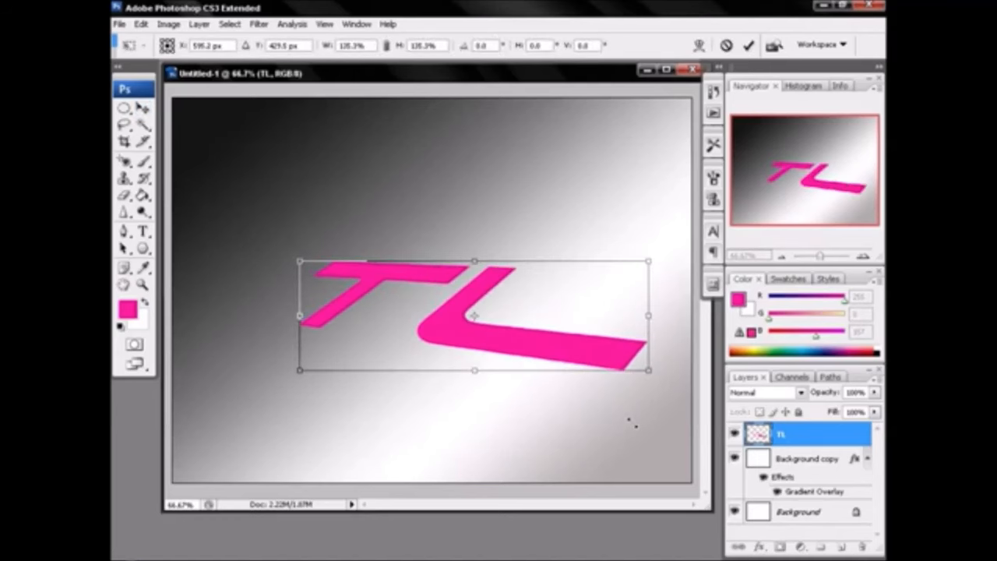
left_click_drag(647, 369, 665, 377)
left_click_drag(594, 349, 549, 340)
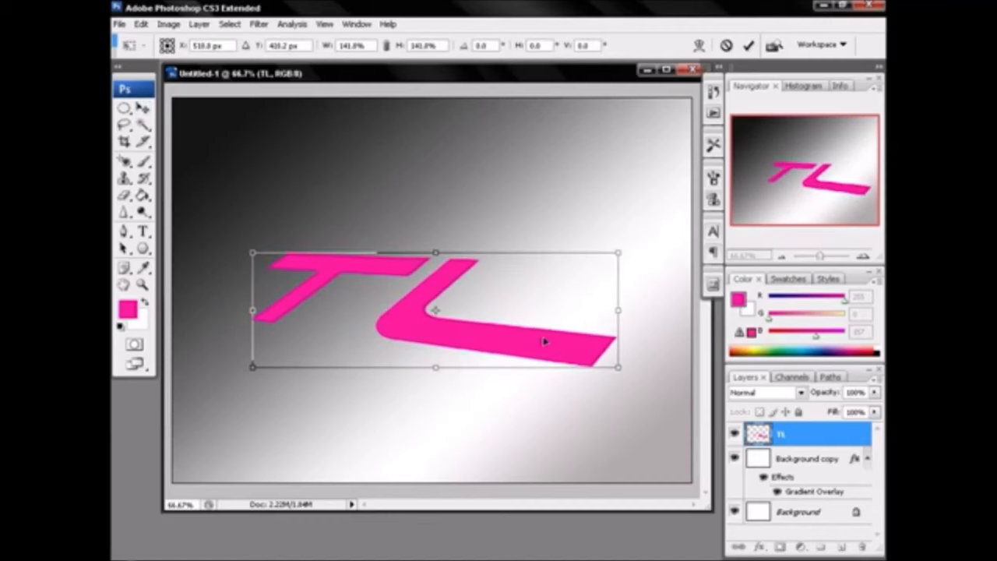
key("Return")
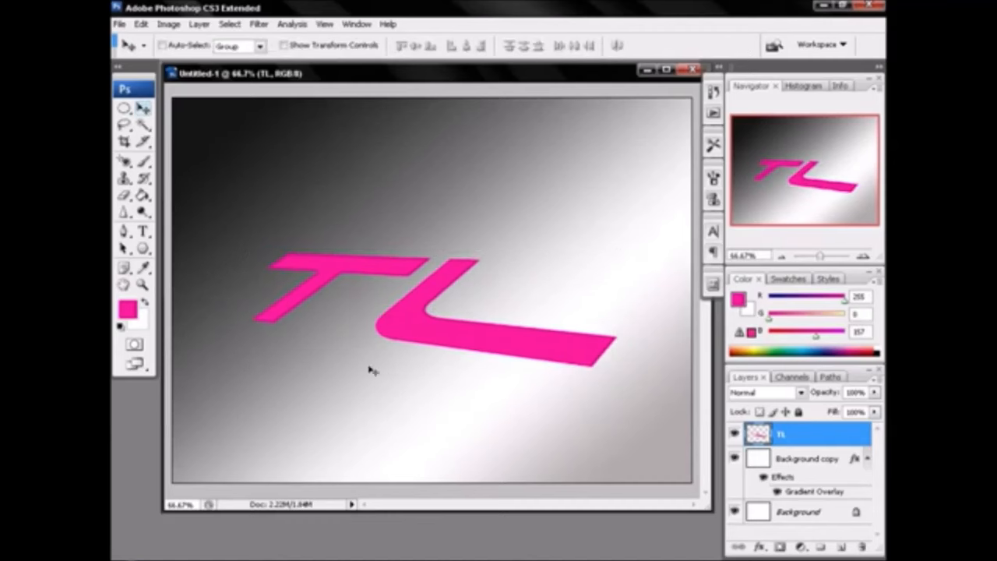
Duplicate the TL layer as TL copy in the same document
right_click(812, 441)
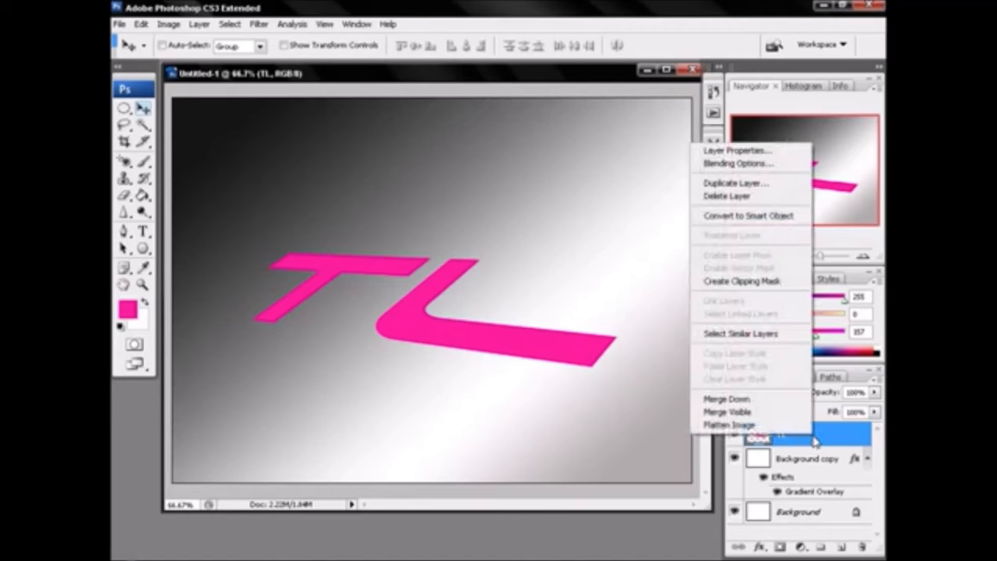
left_click(735, 182)
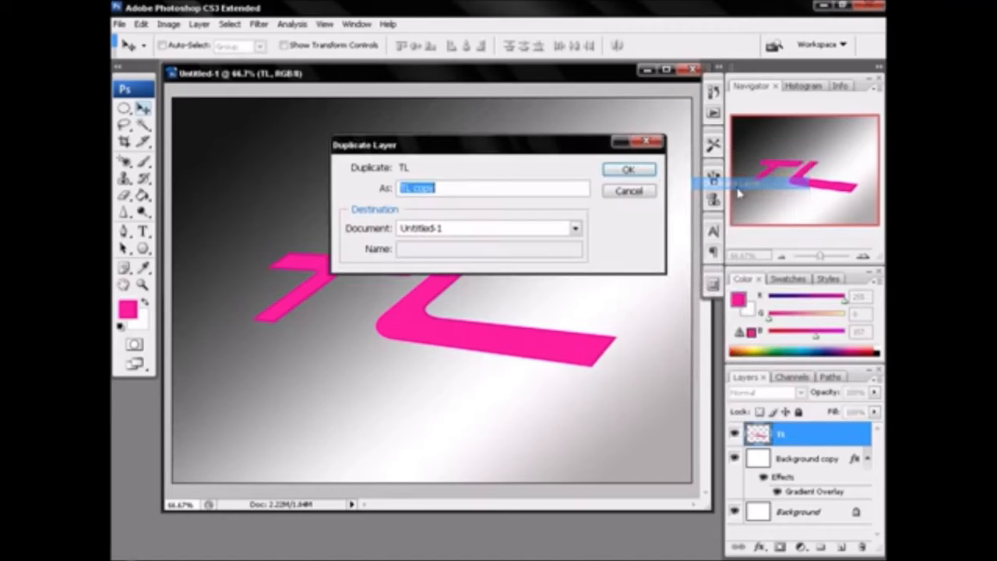
left_click(644, 171)
Build the extrusion by repeatedly duplicating the original TL layer beneath TL copy, offsetting each duplicate slightly downward
left_click(794, 465)
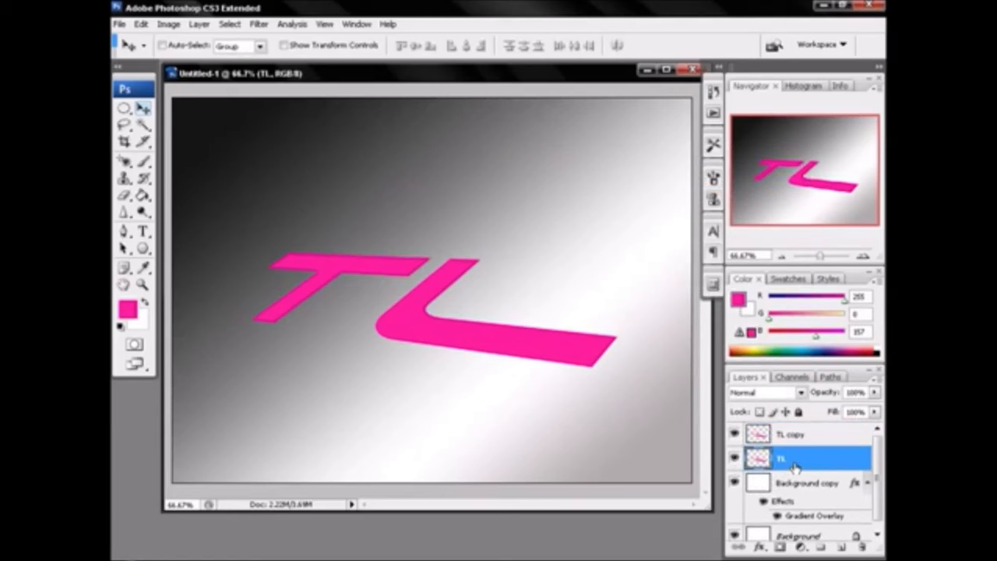
key("ctrl+j")
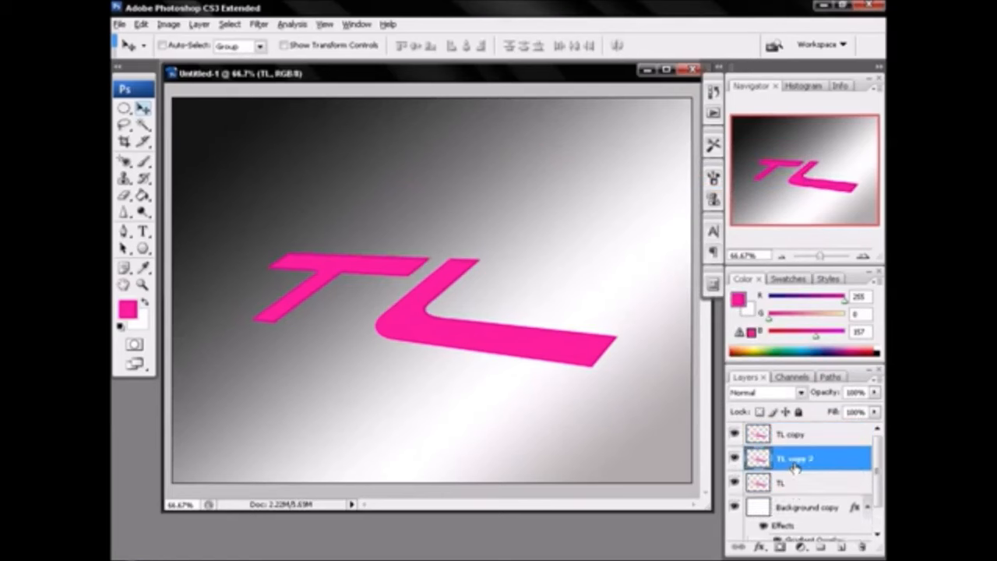
key("ctrl+z")
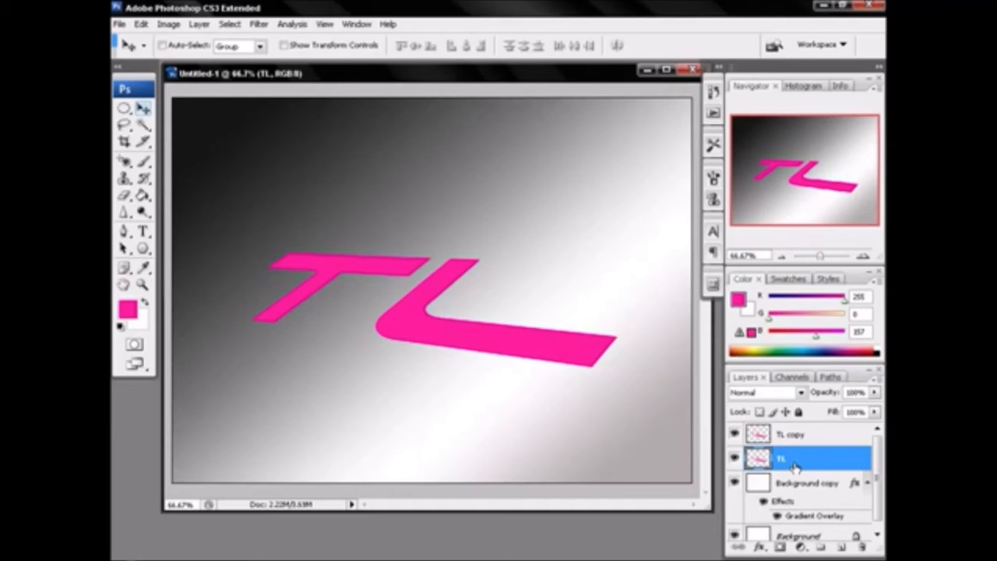
key("ctrl+j")
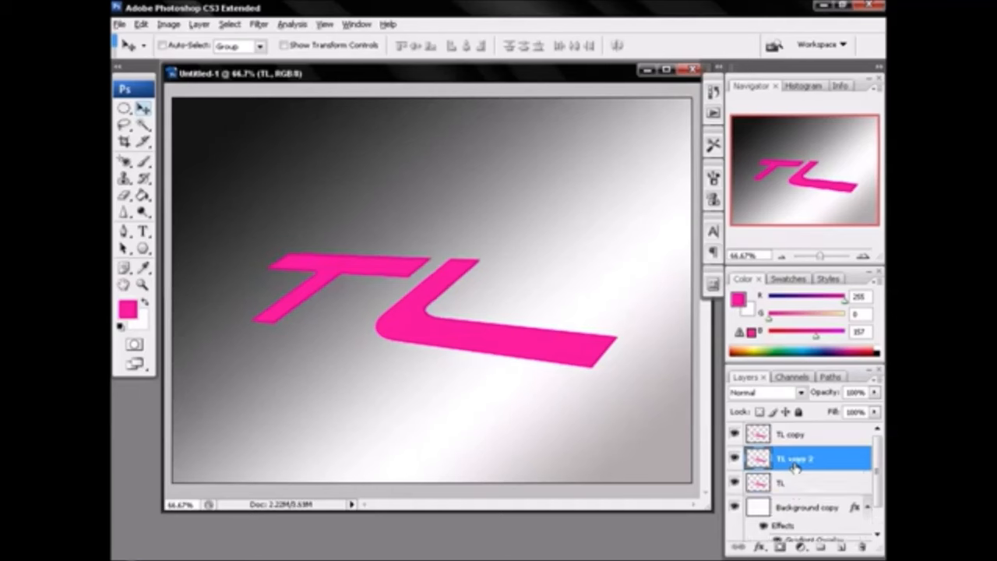
key("ctrl+alt+shift+t")
key("ctrl+alt+shift+t")
key("ctrl+alt+shift+t")
key("ctrl+alt+shift+t")
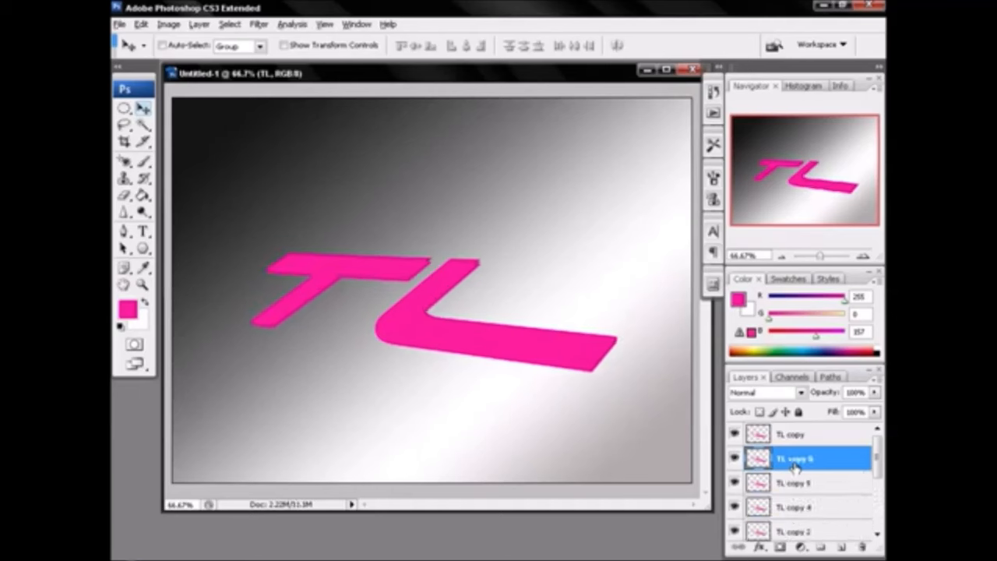
Merge the original TL layer and all the offset extrusion copies beneath TL copy into one layer
left_click_drag(878, 464, 879, 498)
left_click(823, 493, "shift")
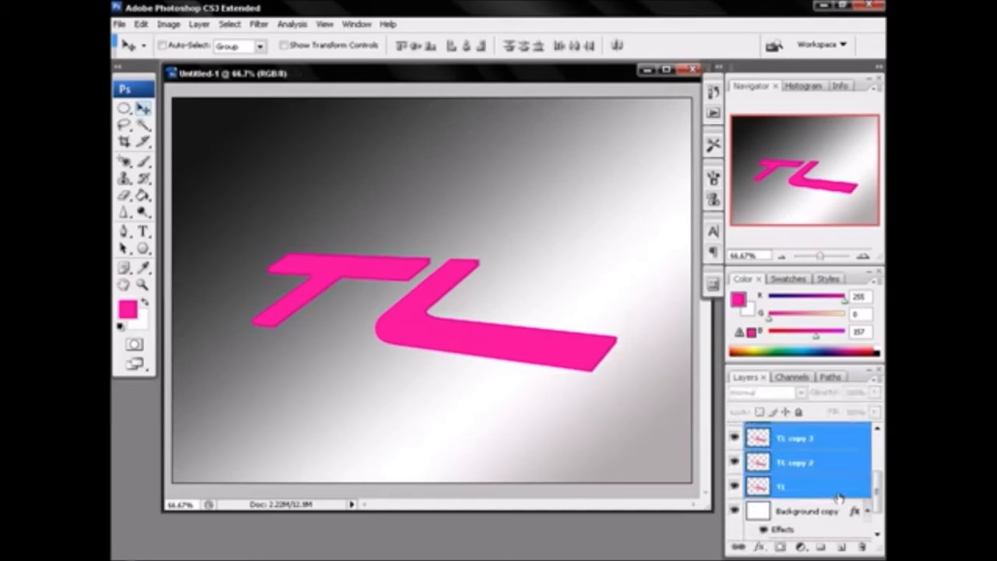
right_click(815, 475)
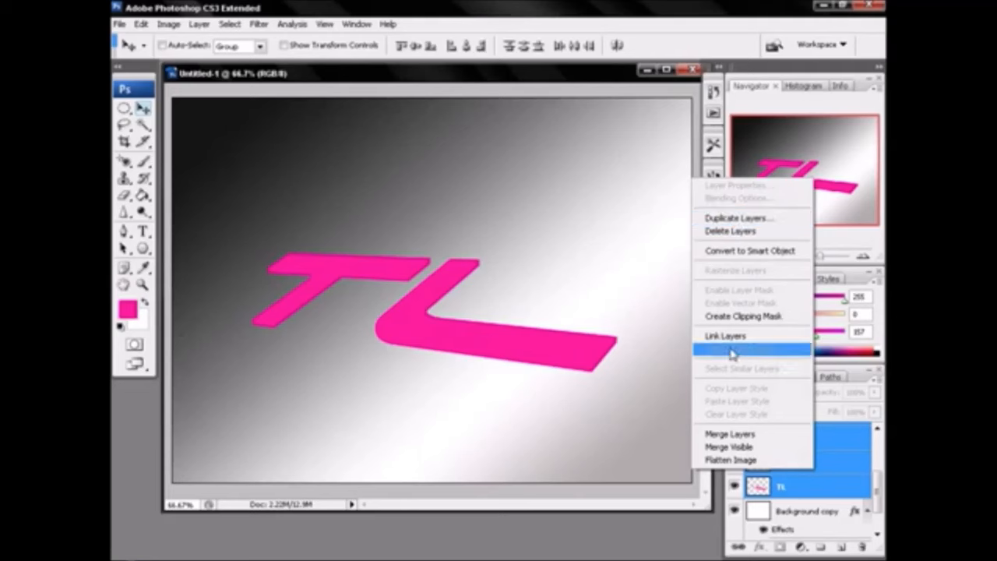
left_click(732, 434)
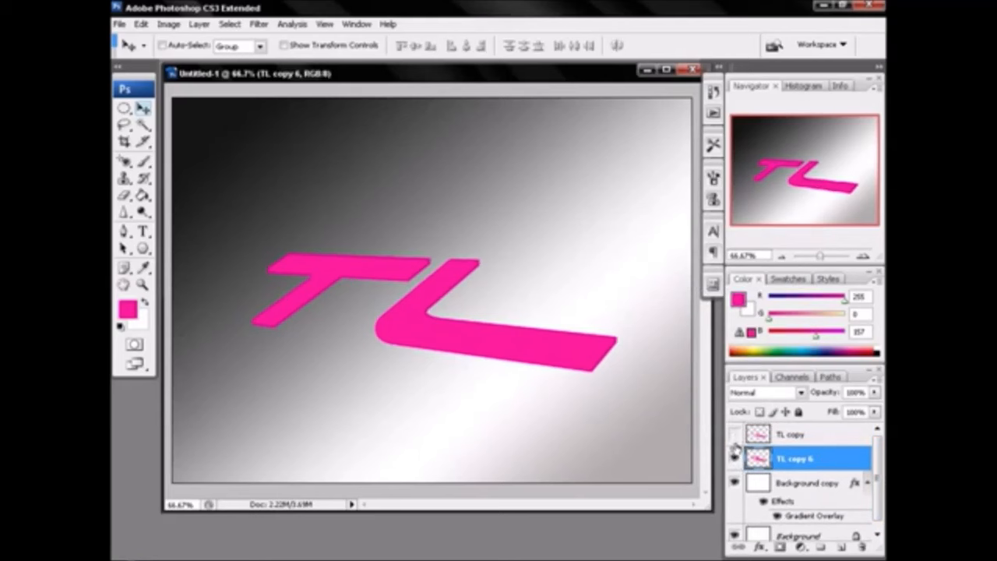
Add a Gradient Overlay to the TL copy layer using the Foreground to Background preset
left_click(819, 438)
right_click(820, 438)
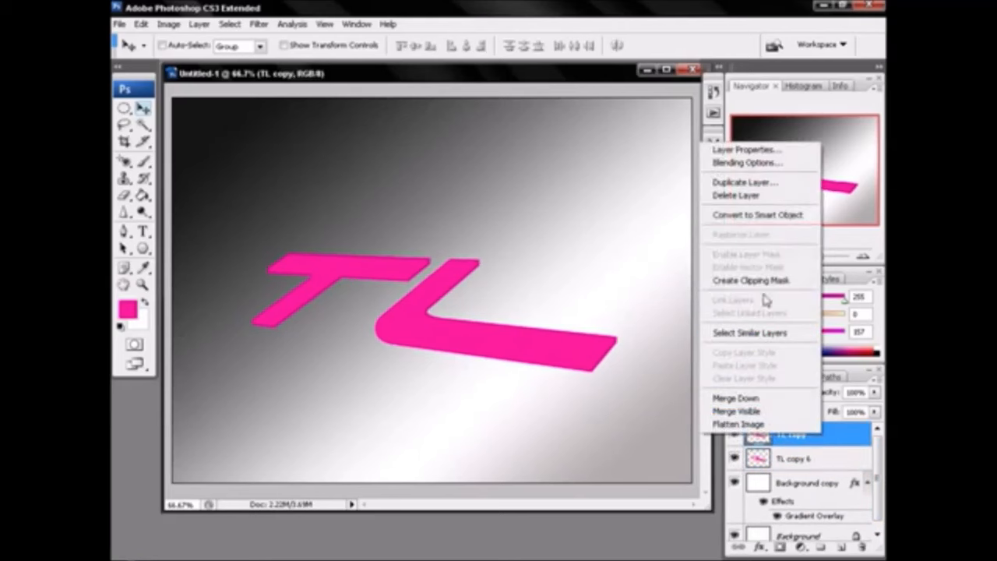
left_click(746, 162)
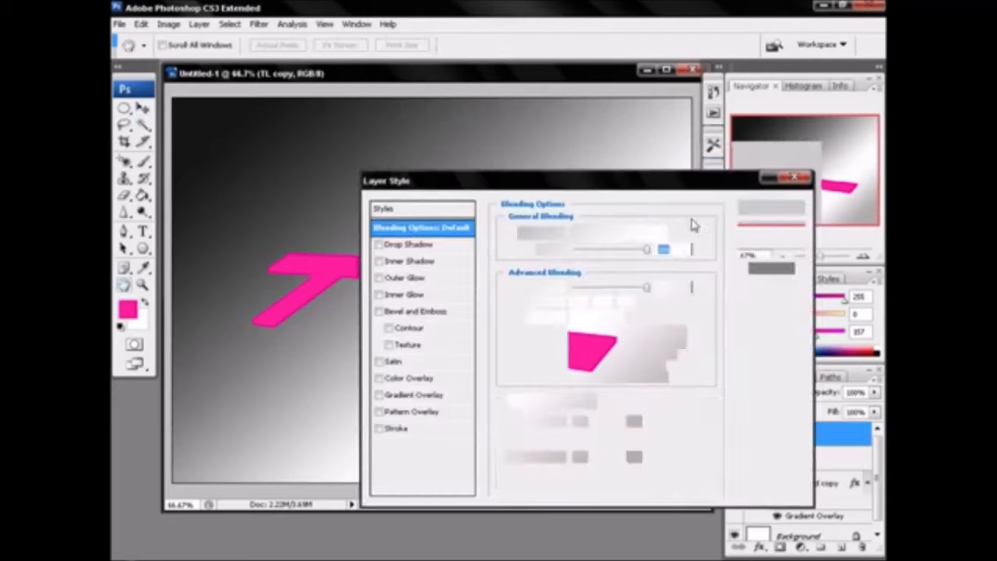
left_click_drag(612, 188, 704, 161)
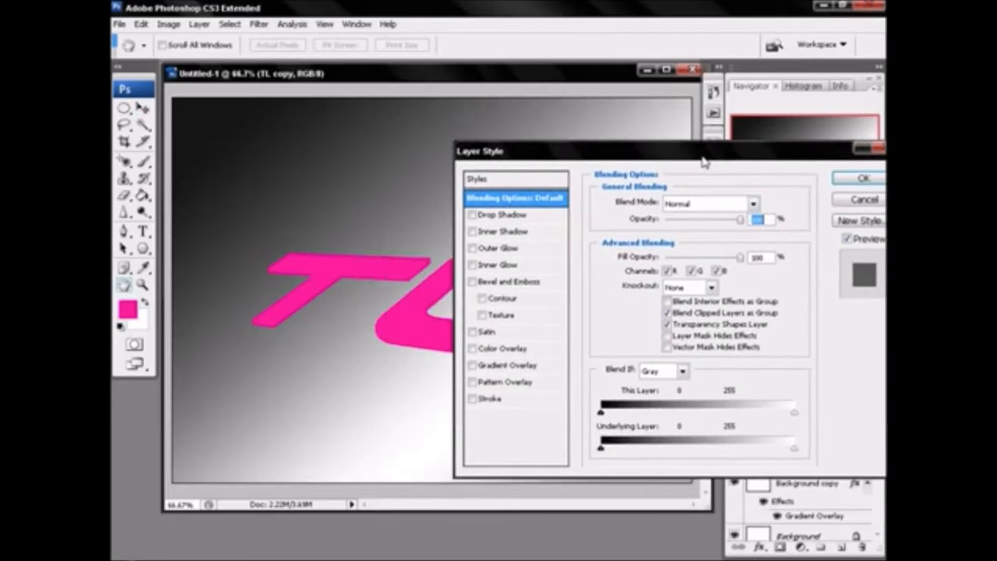
left_click(508, 365)
left_click(652, 238)
left_click(553, 179)
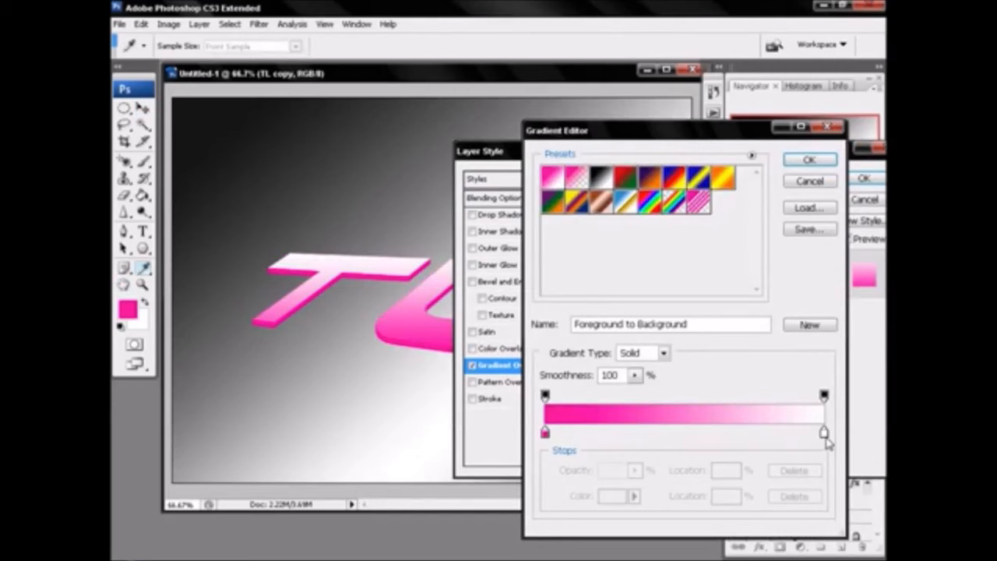
Change the gradient's white end stop to black, move the colour midpoint to 71% and accept the gradient
double_click(826, 437)
left_click_drag(659, 336, 507, 383)
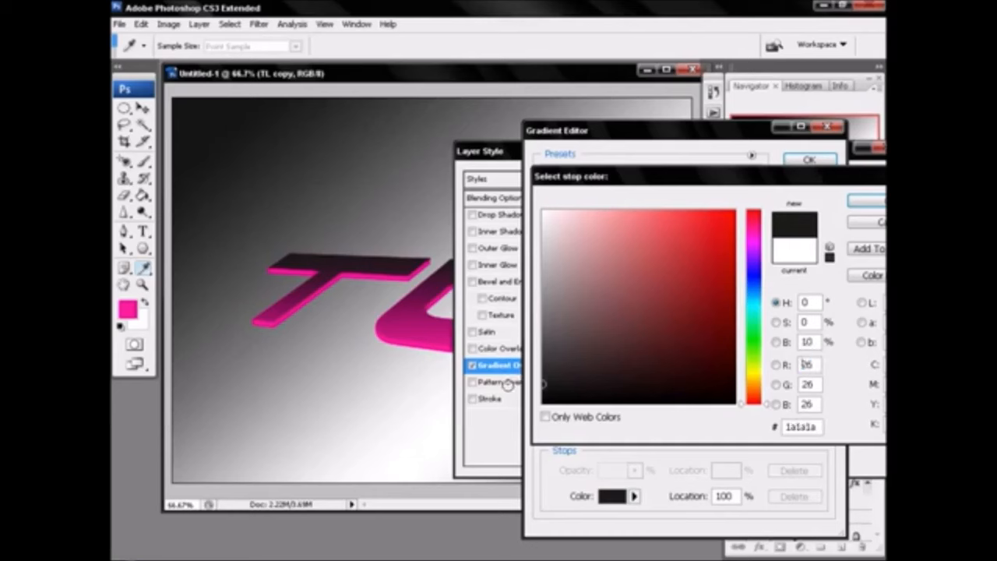
left_click_drag(564, 342, 537, 409)
left_click(869, 202)
left_click_drag(685, 433, 744, 433)
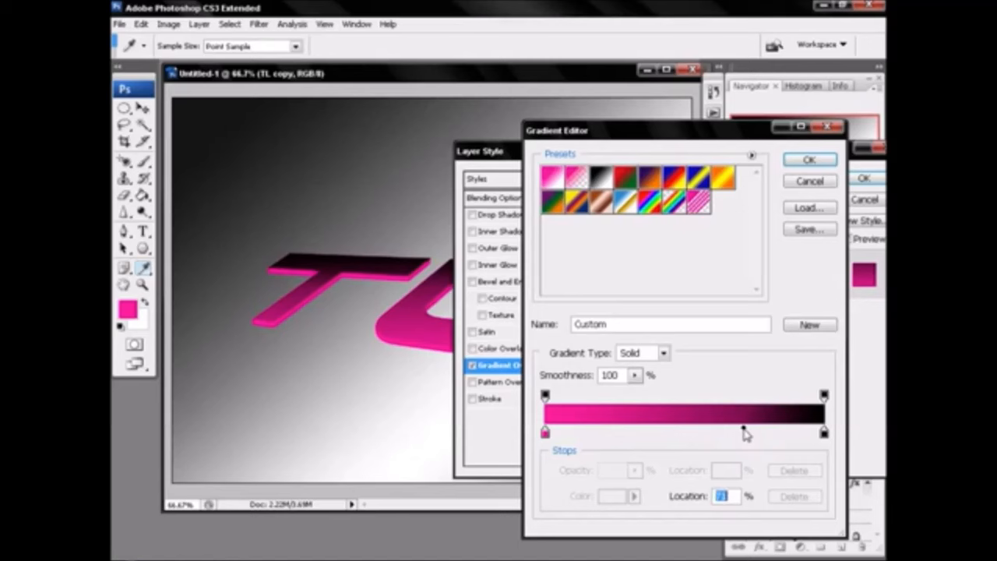
left_click(811, 160)
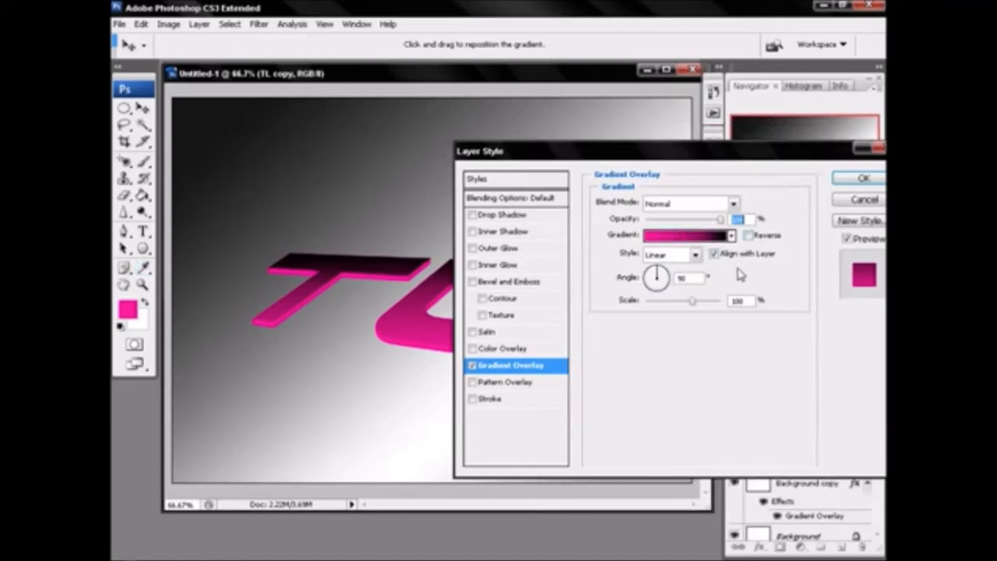
Lower the Gradient Overlay opacity to about 75% and apply the layer style
left_click_drag(720, 220, 701, 223)
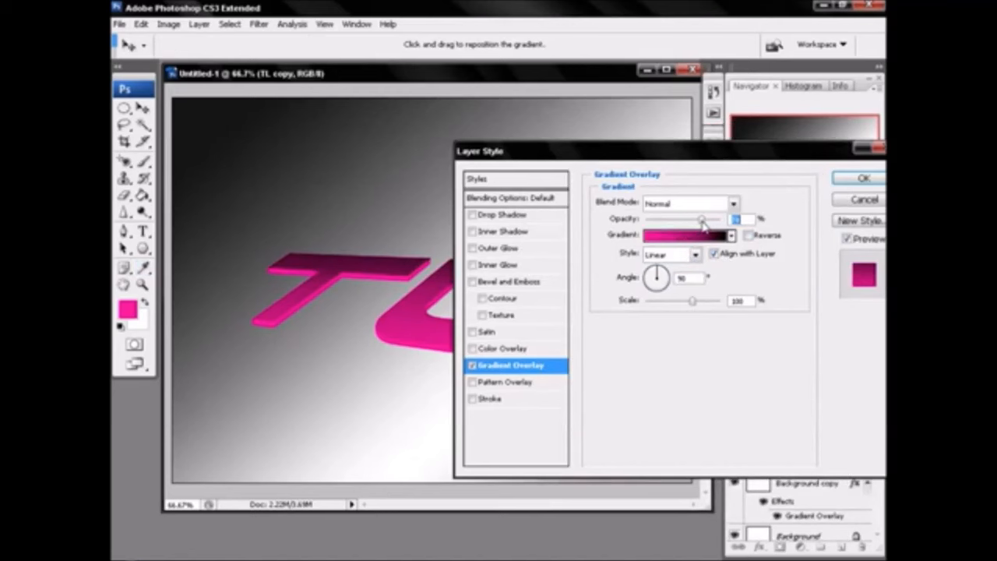
left_click_drag(728, 153, 684, 172)
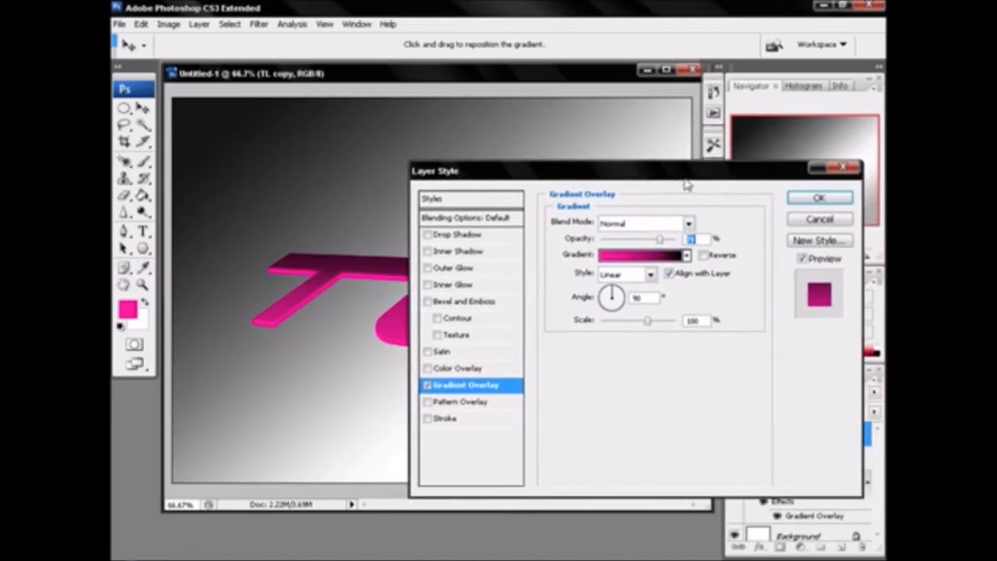
left_click(804, 201)
Add a Gradient Overlay to the merged extrusion layer TL copy 6 using the Foreground to Background preset
right_click(811, 495)
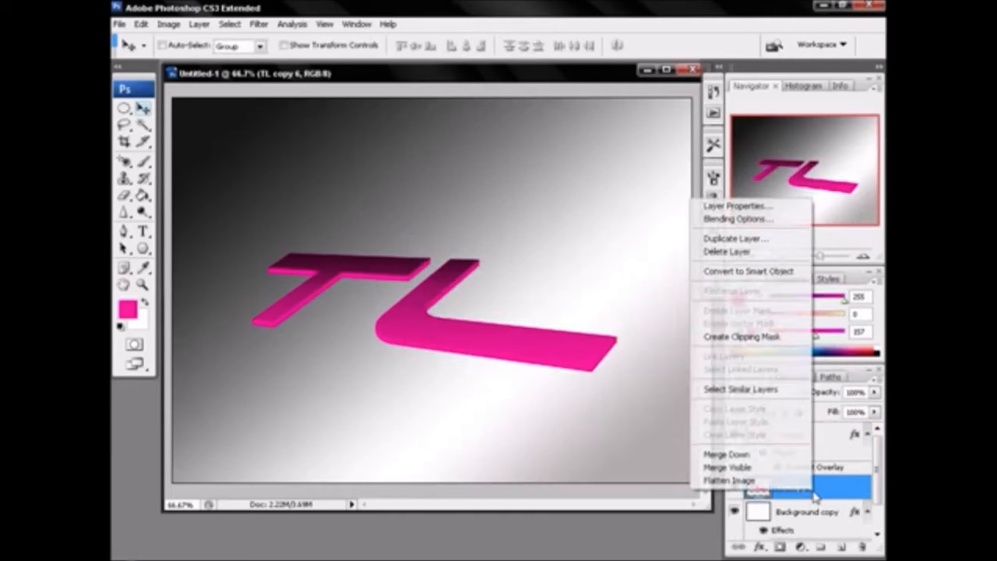
left_click(739, 219)
left_click_drag(602, 170, 605, 125)
left_click(476, 387)
left_click(639, 196)
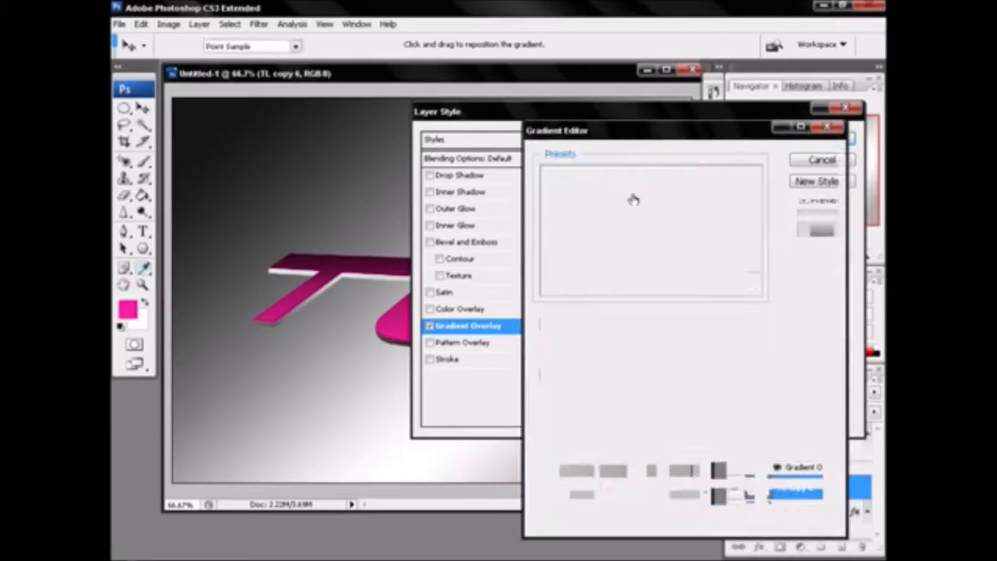
left_click(552, 178)
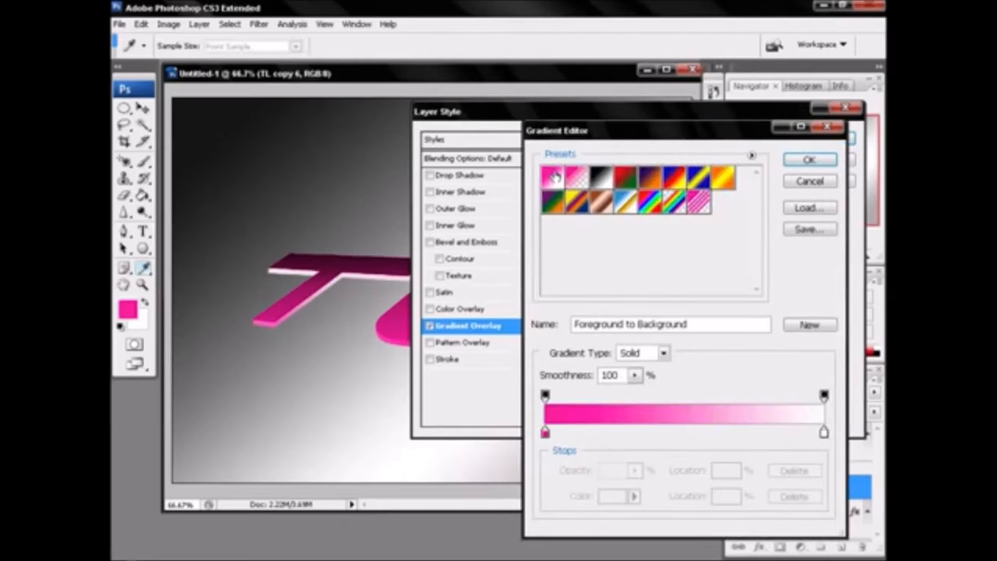
Change the white end stop of the extrusion's gradient to black (#000000)
double_click(823, 433)
left_click_drag(590, 340, 516, 399)
left_click_drag(567, 378, 487, 418)
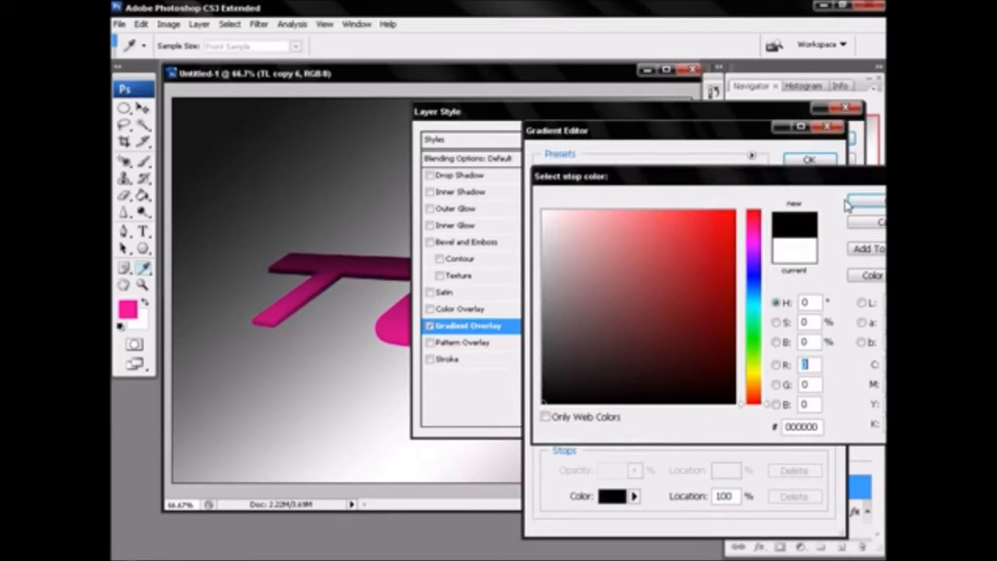
left_click(853, 202)
left_click_drag(687, 131, 537, 97)
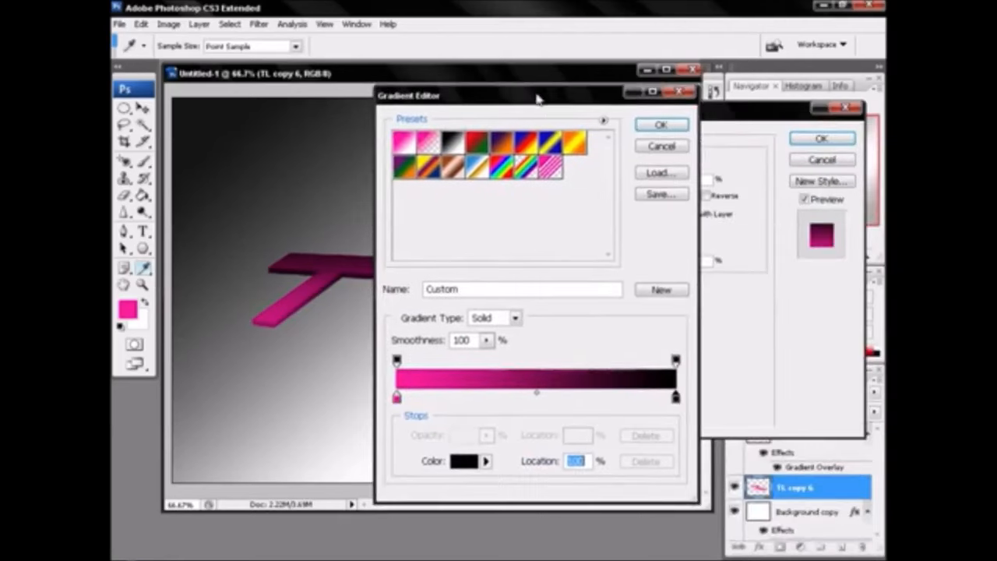
Accept the pink-to-black gradient and turn the extrusion overlay's angle until it runs almost horizontally, pink to black
left_click(660, 126)
left_click_drag(662, 114, 686, 121)
left_click_drag(654, 238, 662, 251)
mouse_move(678, 126)
left_mouse_down()
mouse_move(854, 162)
mouse_move(692, 127)
left_mouse_up()
left_click(694, 255)
left_click_drag(696, 252, 676, 245)
left_click_drag(689, 130, 739, 146)
left_click(736, 267)
left_click(735, 269)
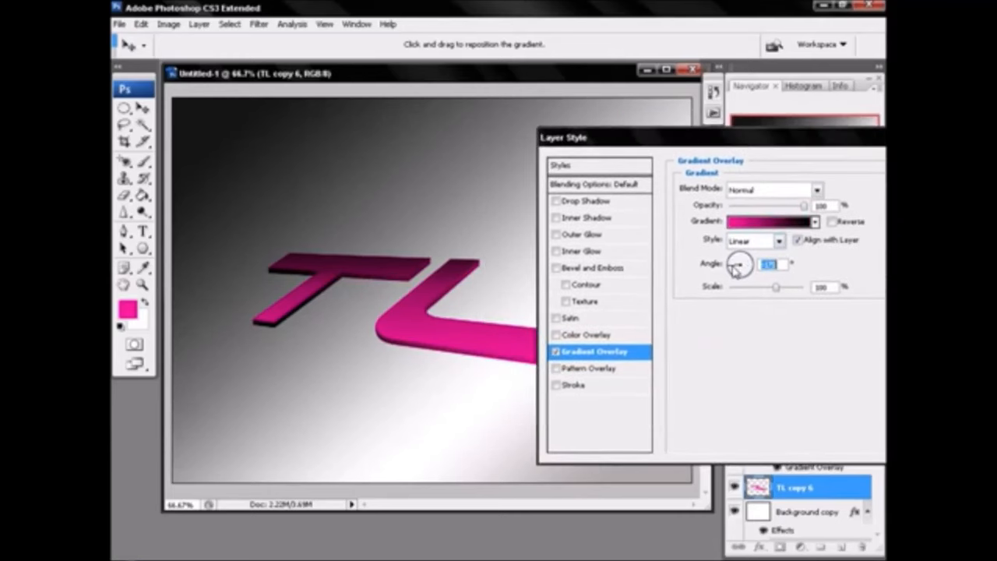
left_click_drag(729, 147, 588, 109)
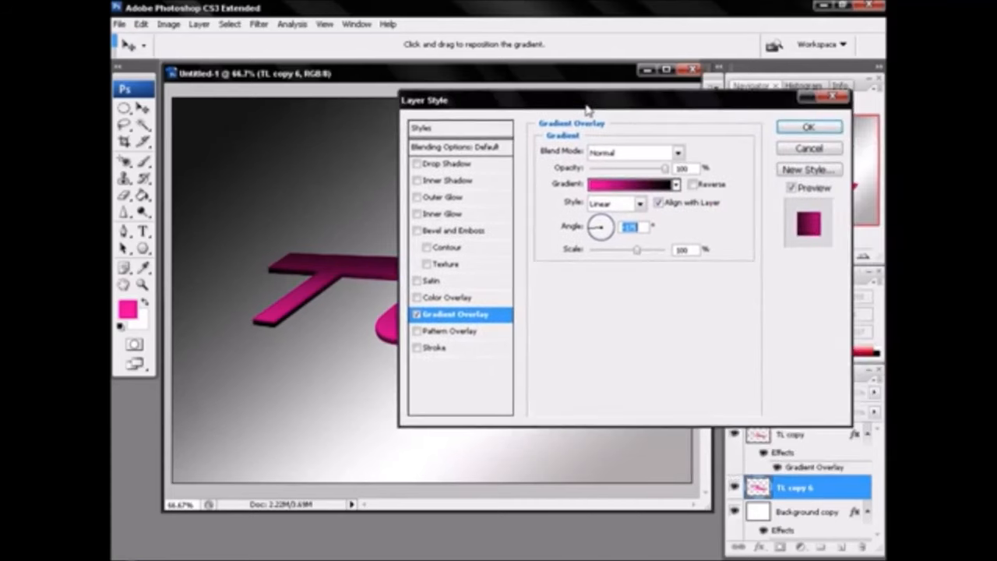
Lighten the pink start stop of the extrusion's gradient to #ff8fd4 and accept the gradient
left_click(629, 187)
left_click(397, 397)
double_click(396, 397)
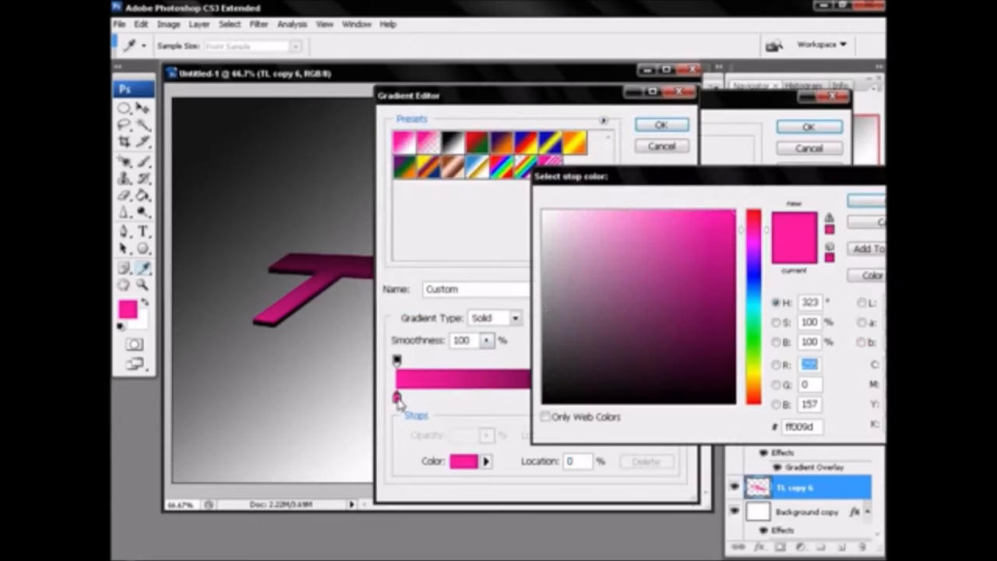
left_click_drag(715, 222, 654, 193)
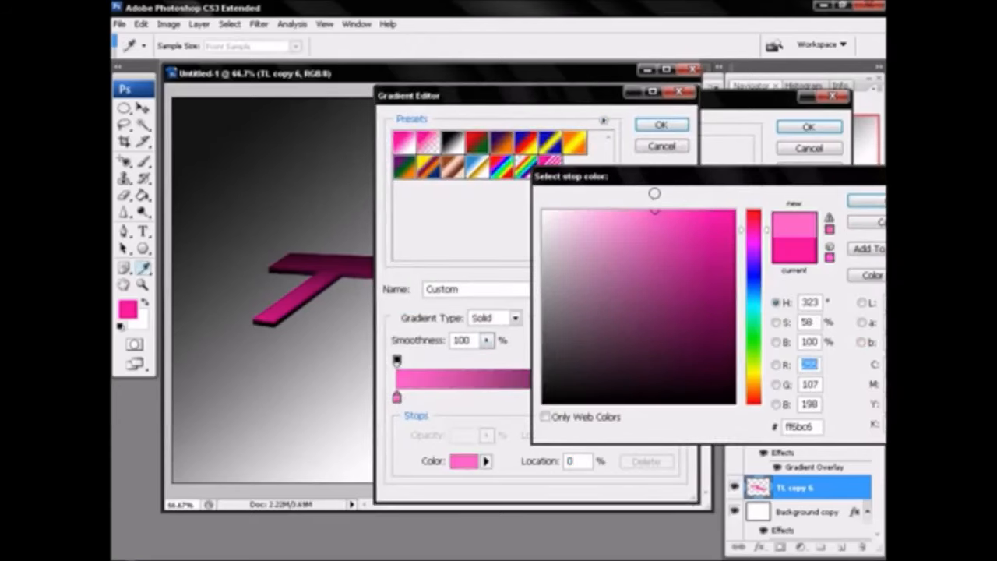
left_click(866, 201)
left_click_drag(590, 95, 673, 183)
left_click(741, 219)
left_click_drag(722, 104, 709, 212)
Try lighter colours for the black end stop of the extrusion's gradient
left_click(617, 286)
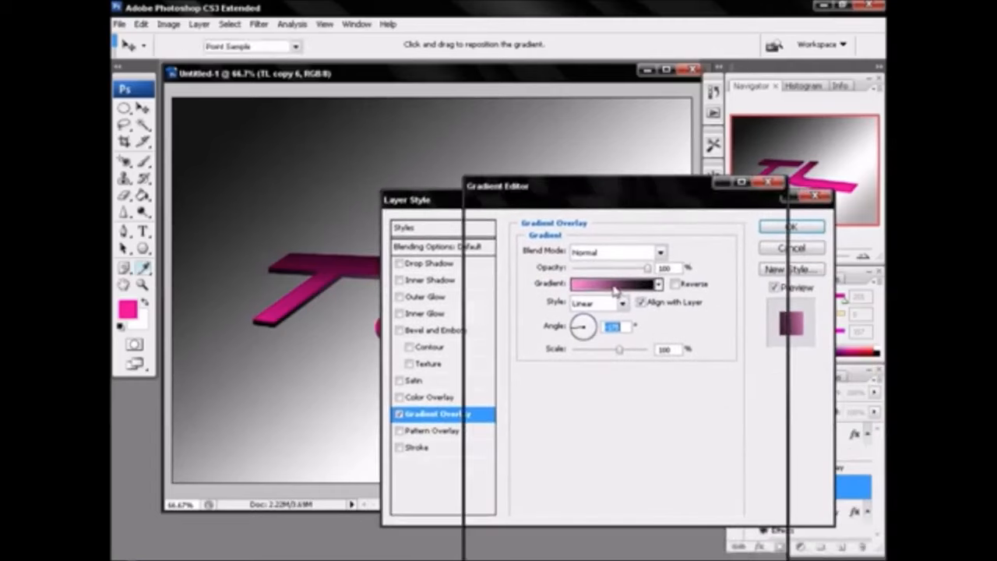
double_click(764, 489)
left_click_drag(561, 381, 539, 207)
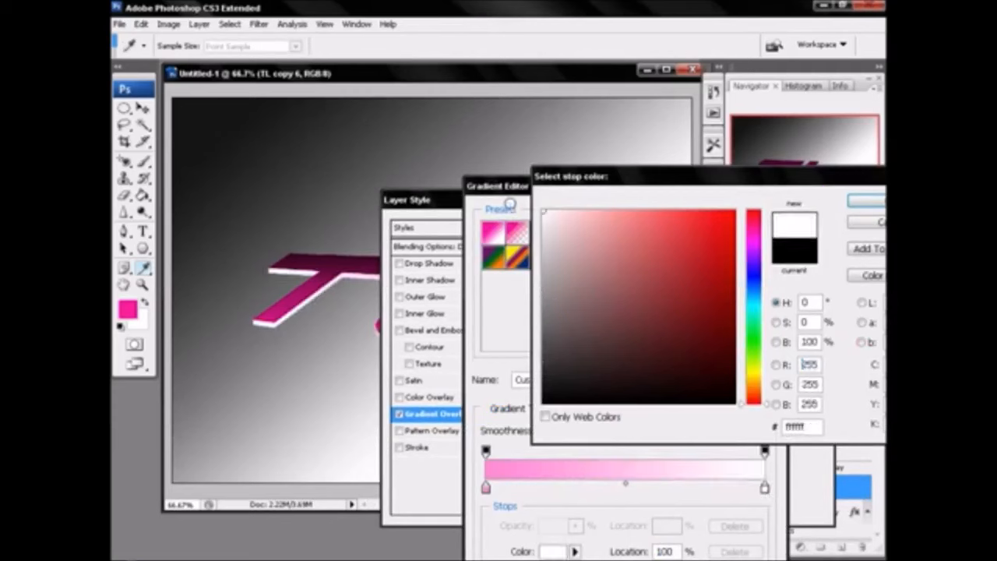
left_click_drag(561, 274, 579, 382)
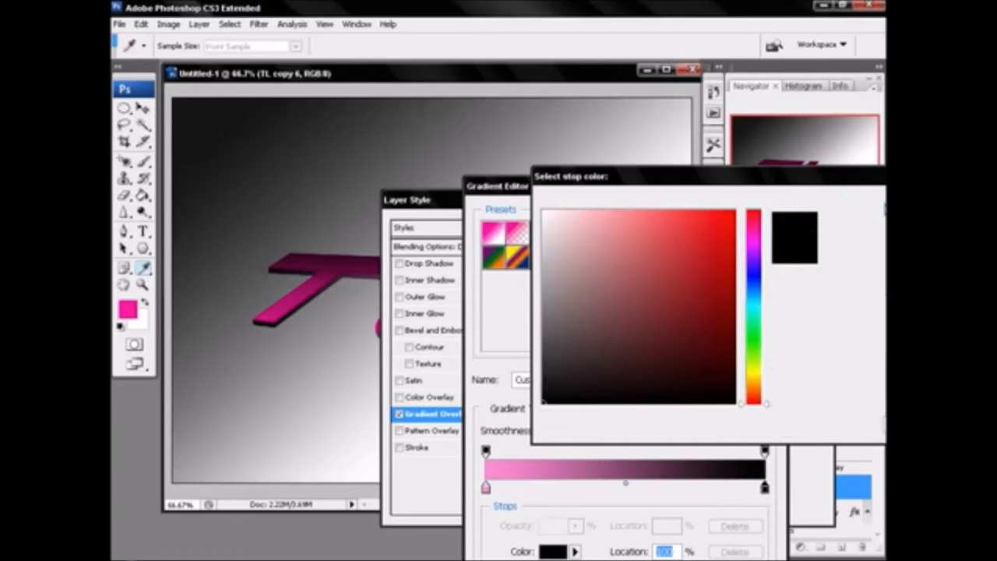
key("Return")
Readjust the pink start stop of the extrusion's gradient, accept the gradient and apply the layer style
double_click(485, 488)
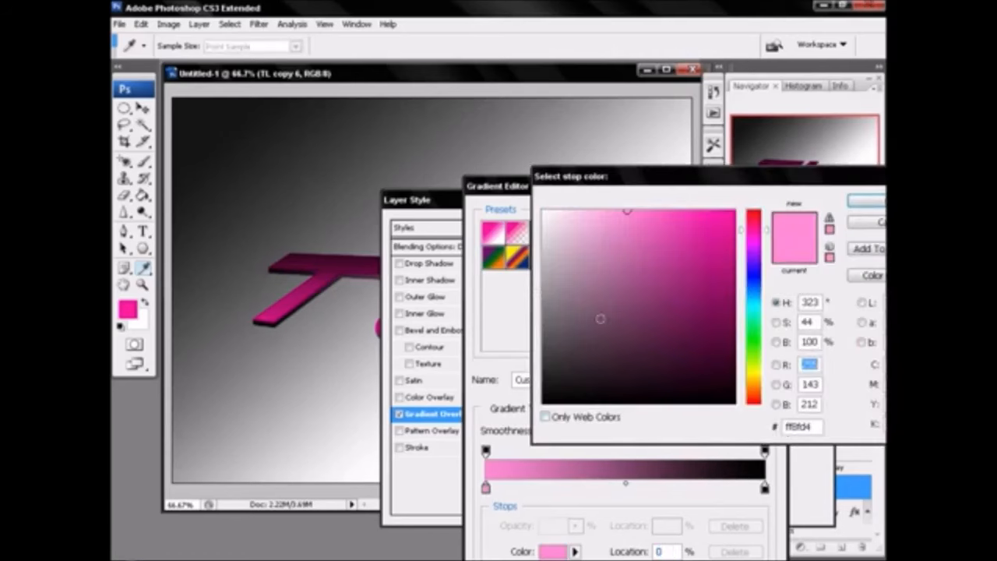
left_click_drag(583, 214, 585, 209)
mouse_move(677, 214)
left_mouse_down()
mouse_move(670, 201)
mouse_move(643, 200)
mouse_move(641, 182)
mouse_move(656, 208)
mouse_move(719, 201)
left_mouse_up()
left_click(857, 207)
left_click(819, 219)
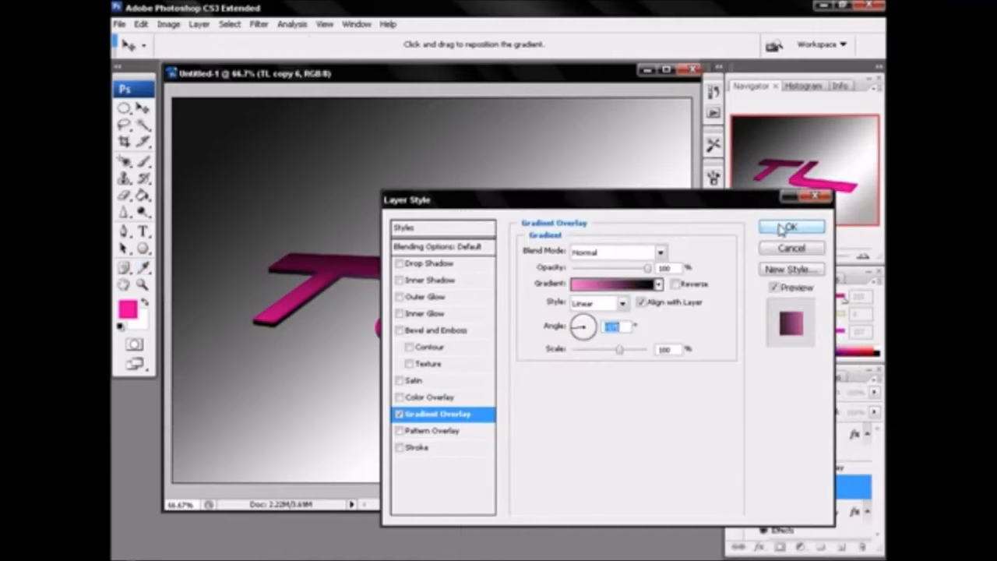
left_click(790, 226)
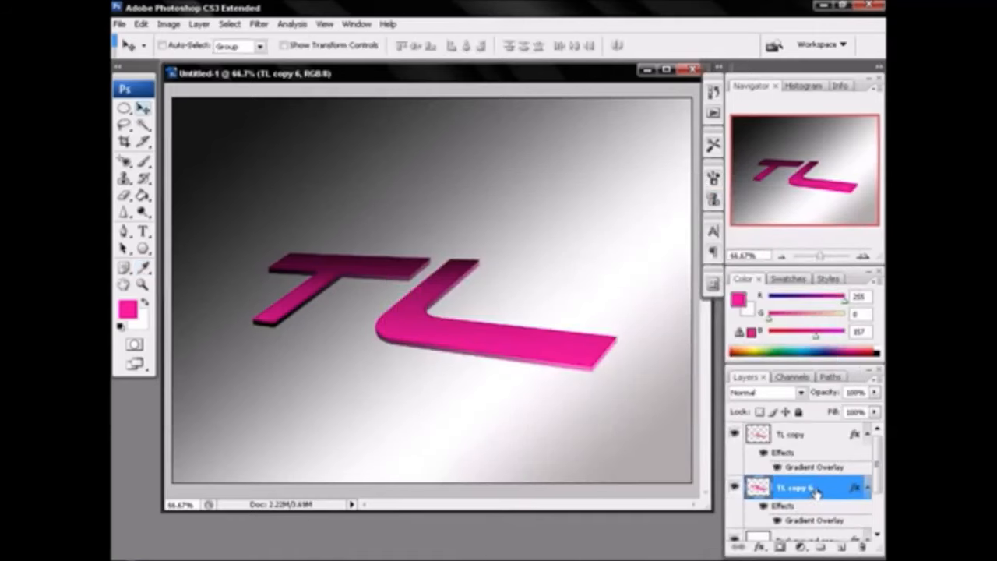
Examine the extruded letters up close and compare the image with the TL copy 6 layer hidden and shown
left_click(142, 285)
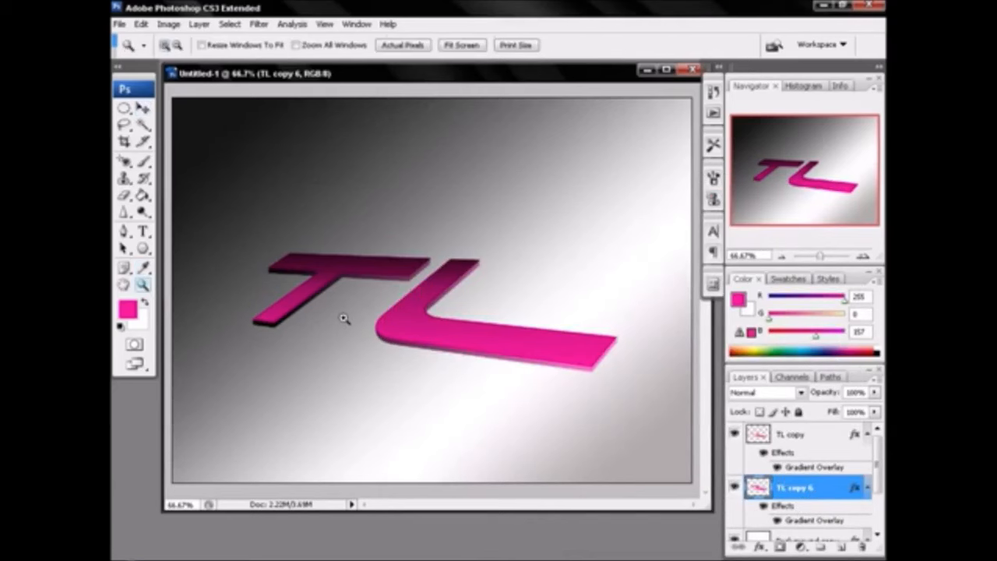
left_click(350, 327)
left_click_drag(499, 504, 540, 488)
left_click(779, 257)
left_click(802, 440)
left_click(806, 488)
right_click(802, 486)
left_click(801, 491)
left_click(733, 488)
left_click(733, 487)
Duplicate the extrusion layer TL copy 6 as TL copy 7
right_click(808, 495)
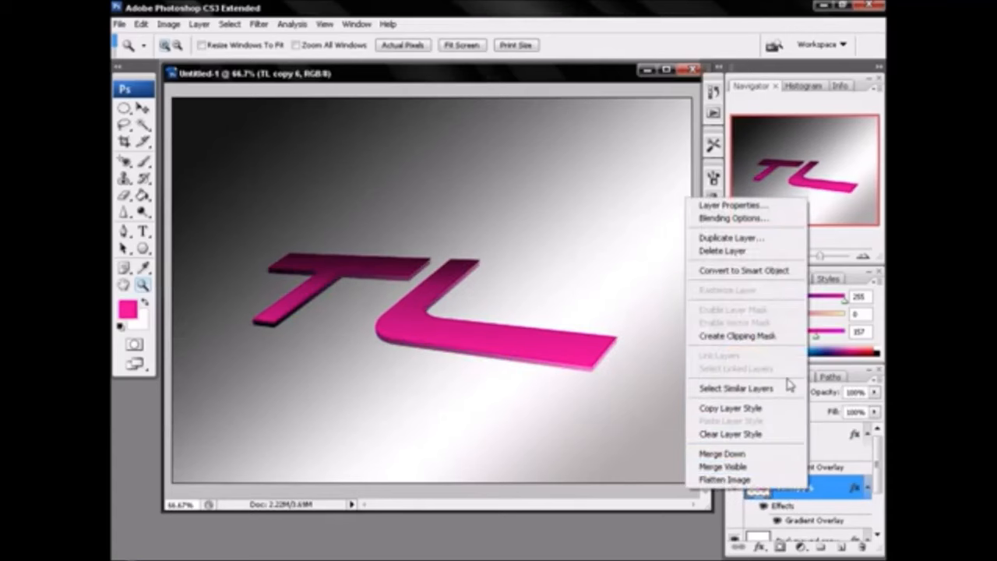
left_click(742, 239)
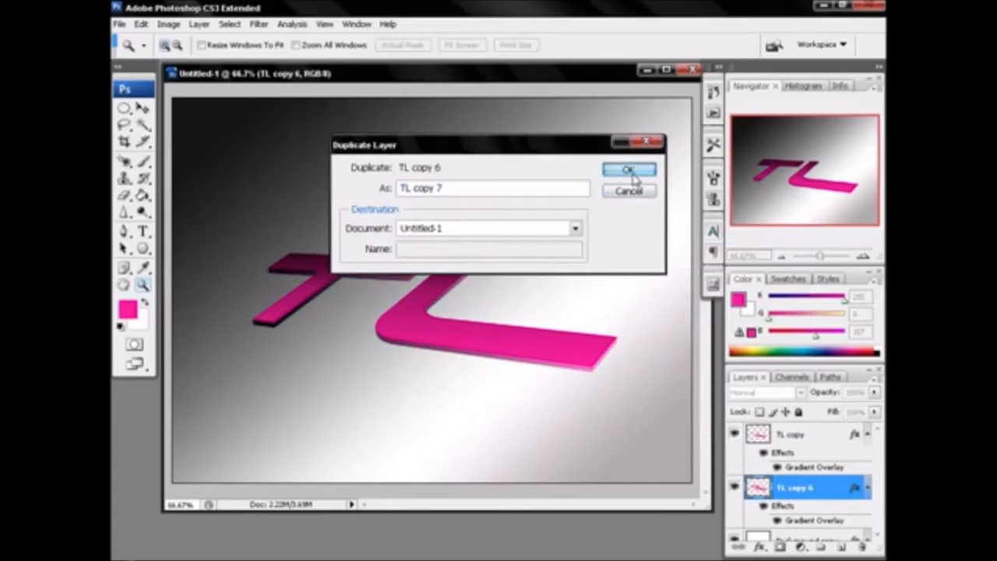
left_click(628, 169)
left_click(882, 481)
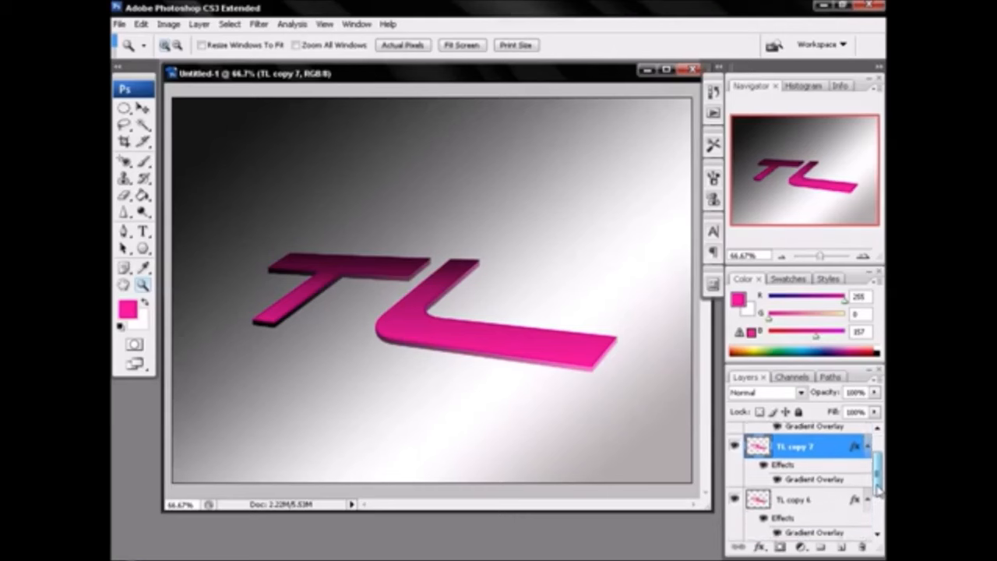
Move the TL copy 7 layer slightly down so it meets the lower edge of the extruded letters
left_click(143, 109)
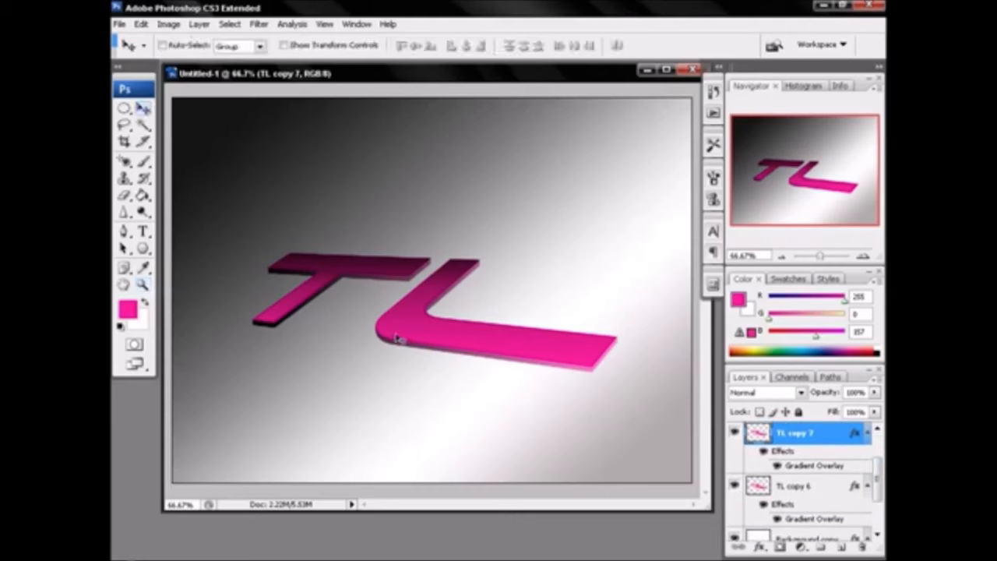
key("shift+Down")
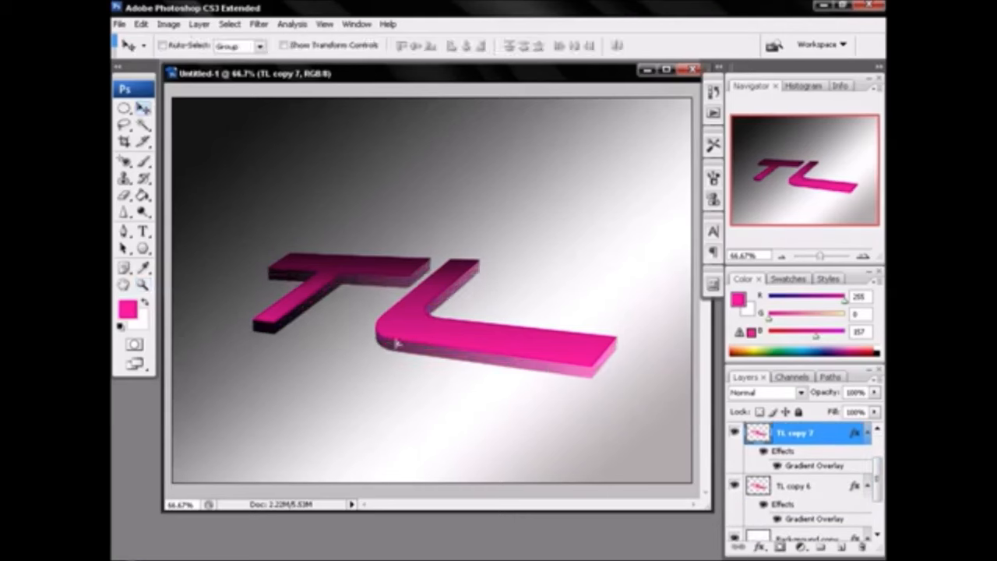
left_click(143, 284)
left_click(327, 343)
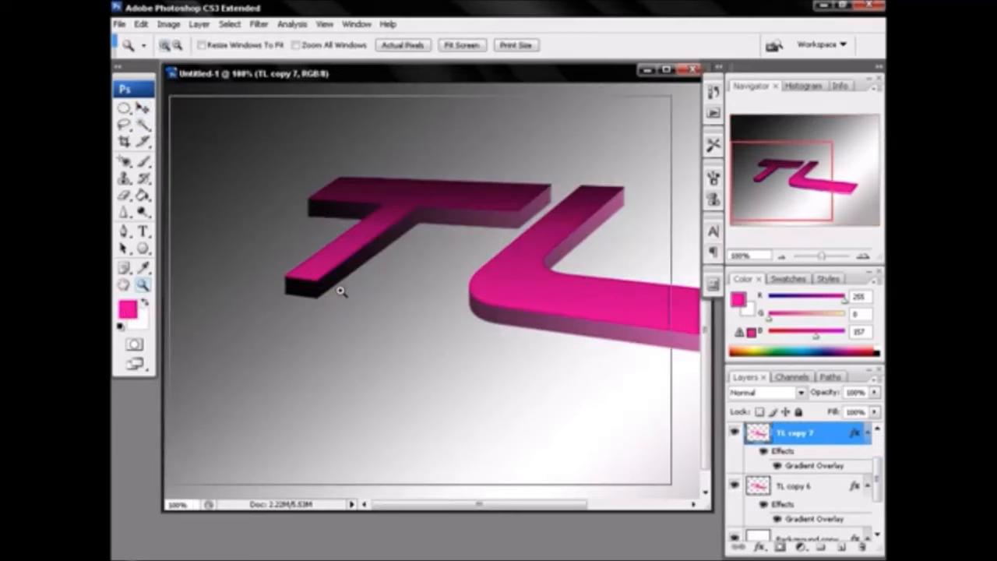
left_click(341, 291)
left_click_drag(181, 214, 360, 321)
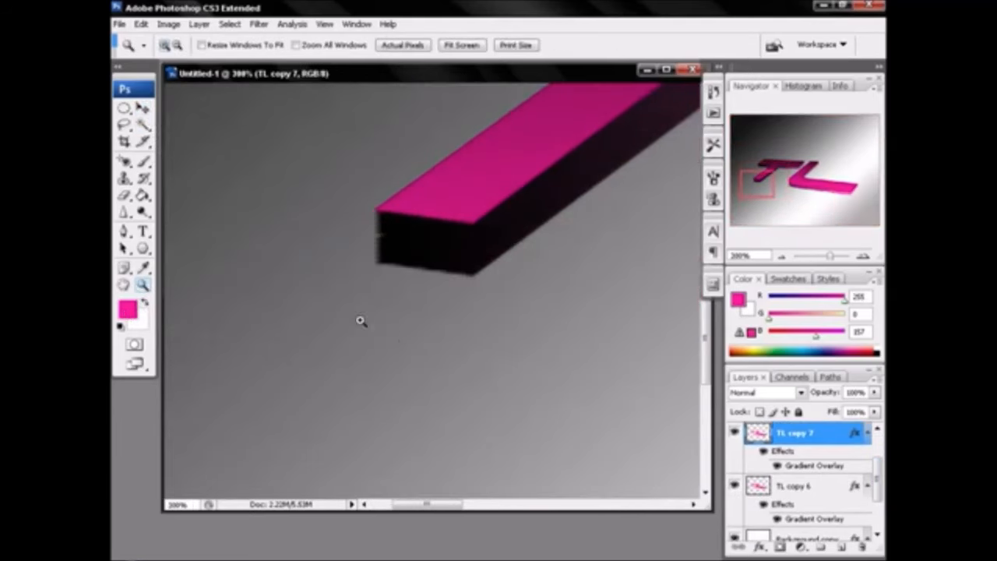
left_click(143, 108)
left_click_drag(432, 273, 434, 269)
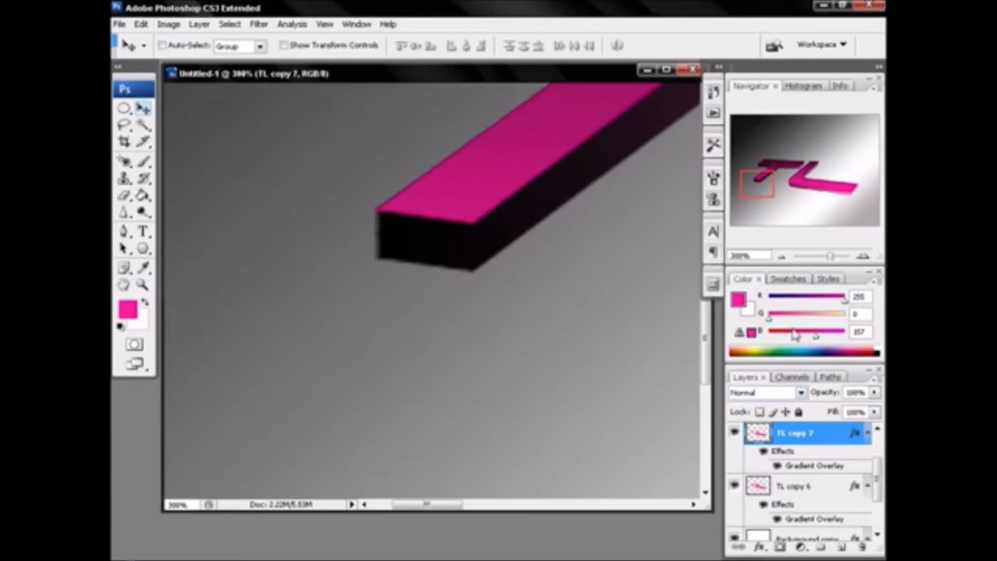
left_click(782, 256)
left_click(782, 256)
left_click(782, 256)
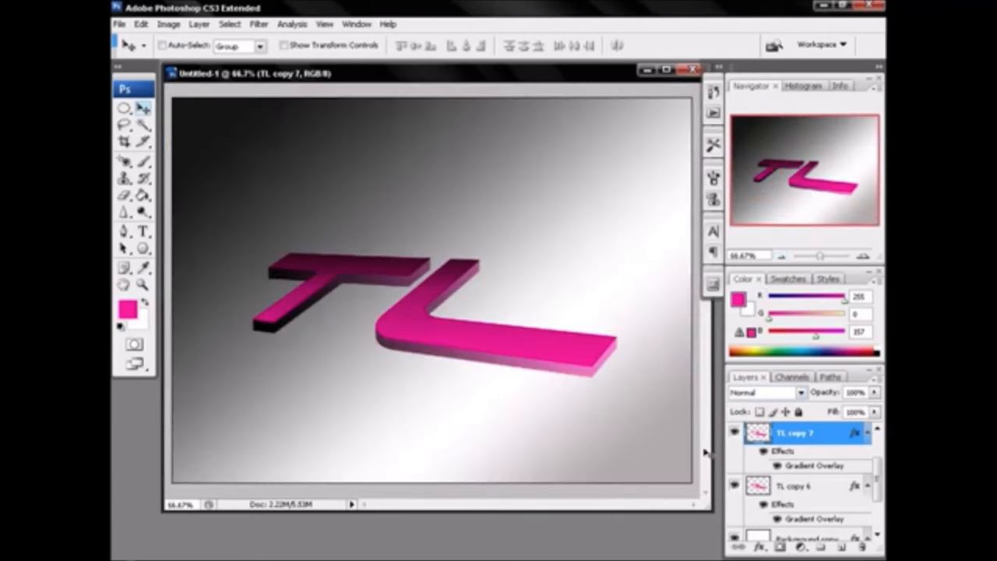
Lower the TL copy 7 layer's opacity to 20% and check the faint reflection beneath the letters
left_click(875, 393)
left_click_drag(856, 406, 812, 413)
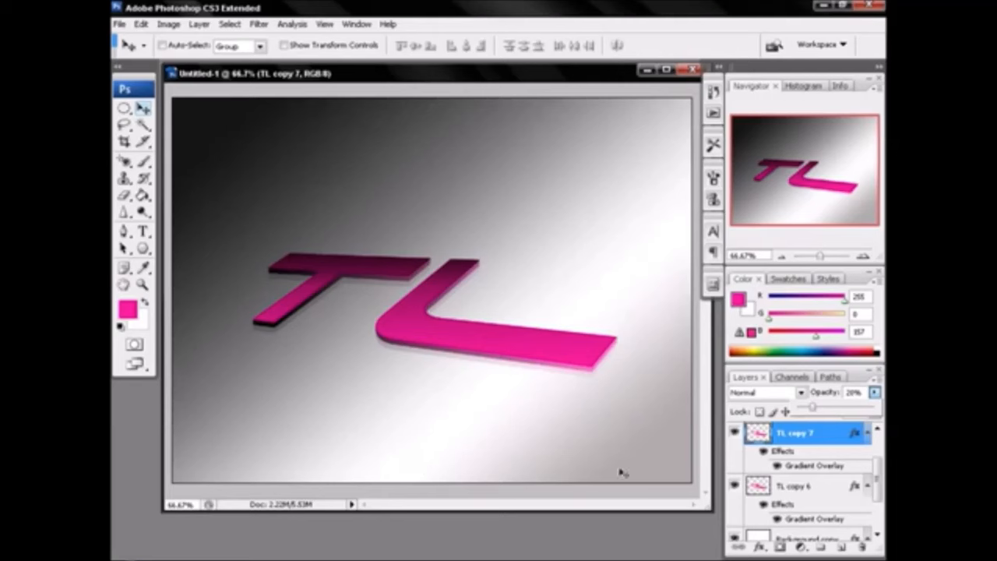
mouse_move(711, 506)
left_mouse_down()
mouse_move(660, 427)
mouse_move(719, 501)
left_mouse_up()
key("z")
left_click_drag(218, 189, 585, 456)
mouse_move(483, 502)
left_mouse_down()
mouse_move(512, 502)
mouse_move(502, 502)
left_mouse_up()
left_click(781, 256)
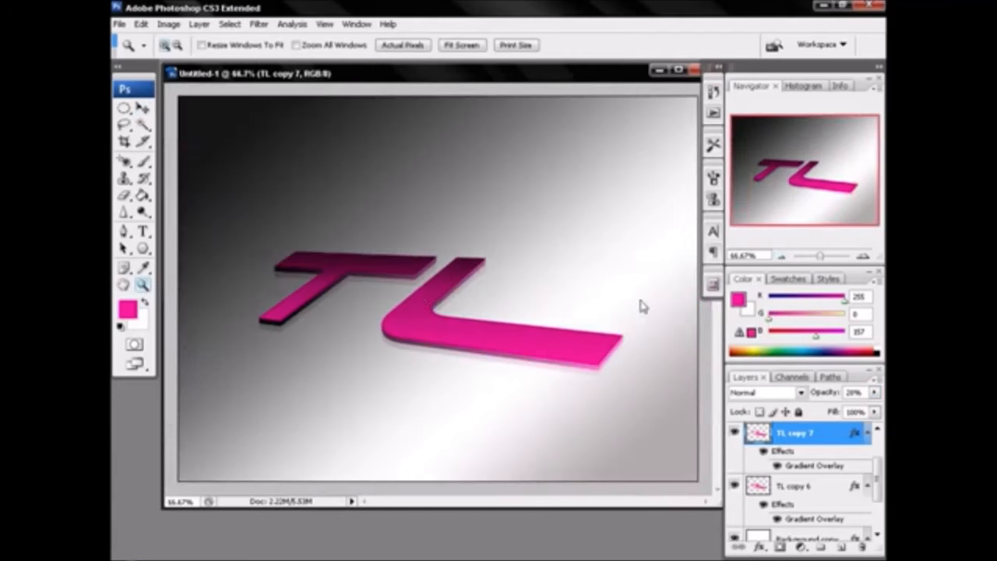
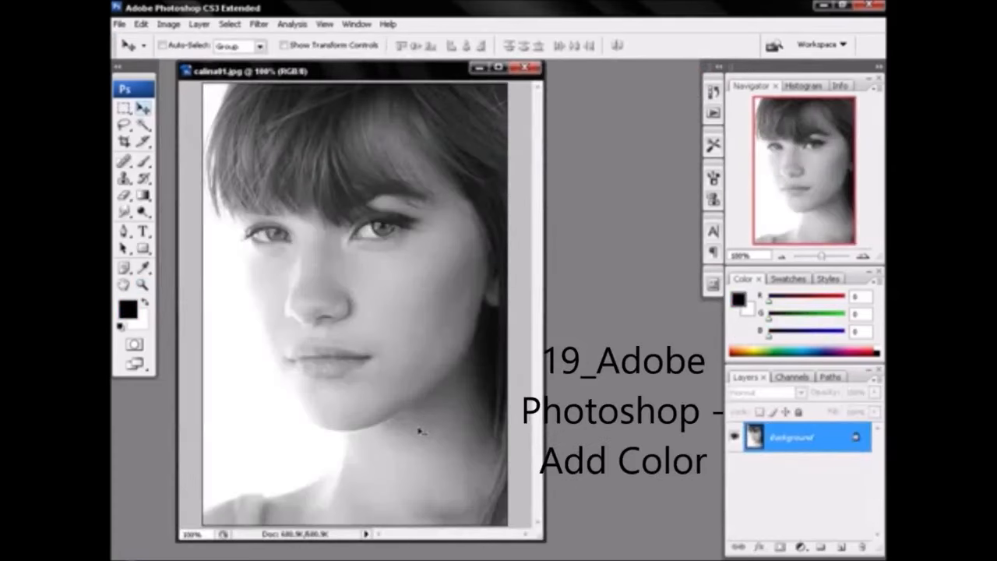
Duplicate the Background layer of the black-and-white portrait photo as Background copy
mouse_move(325, 78)
left_mouse_down()
mouse_move(307, 85)
mouse_move(321, 84)
left_mouse_up()
right_click(796, 450)
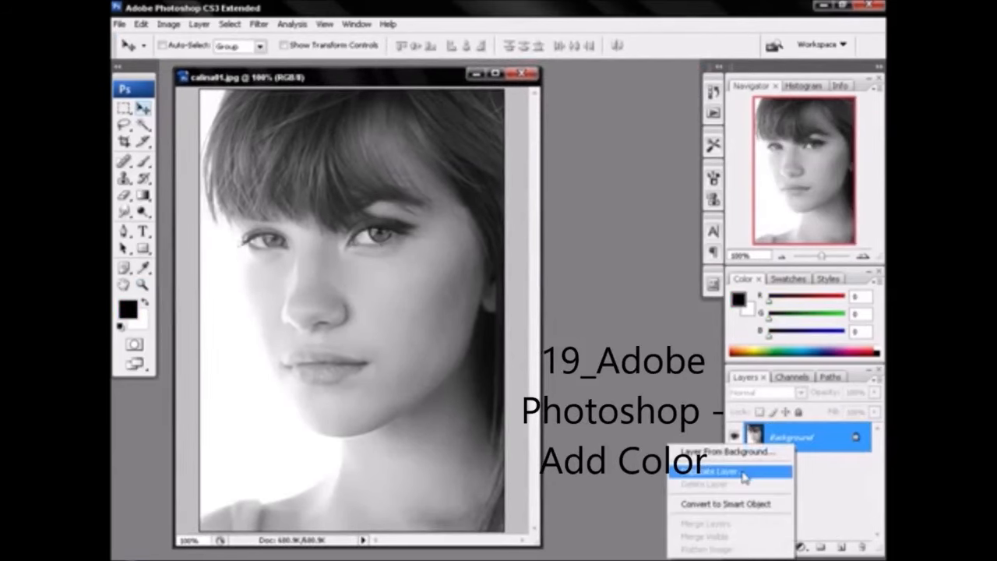
left_click(733, 472)
left_click(634, 172)
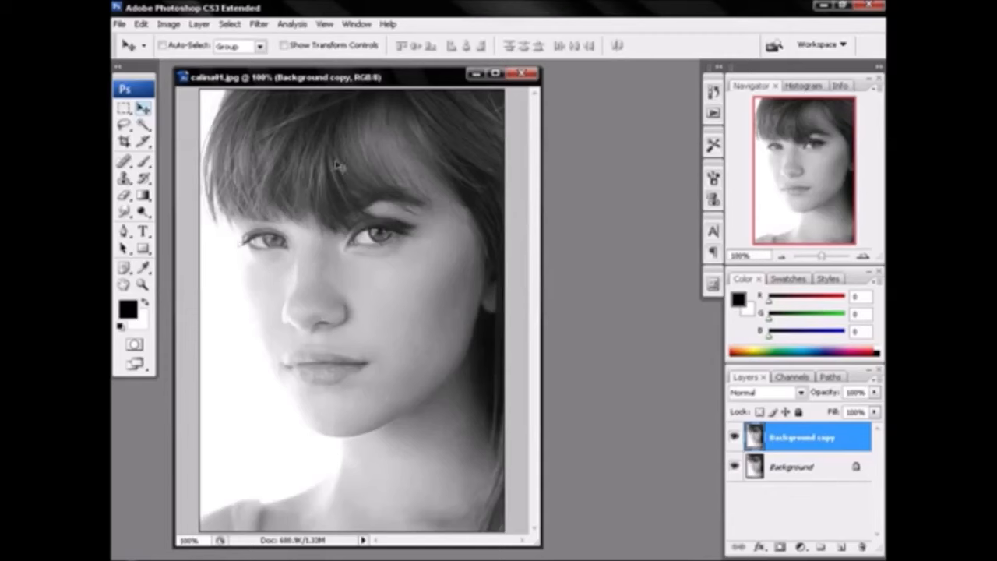
Colorize the Background copy layer with Hue/Saturation in a warm brown hue at reduced saturation, and compare it with the original
left_click(169, 24)
mouse_move(177, 61)
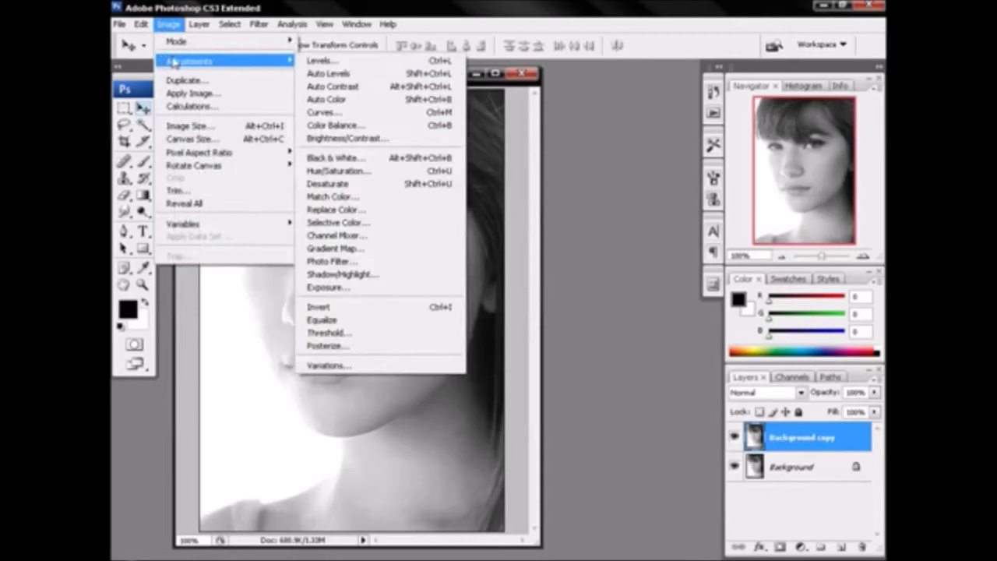
left_click(344, 173)
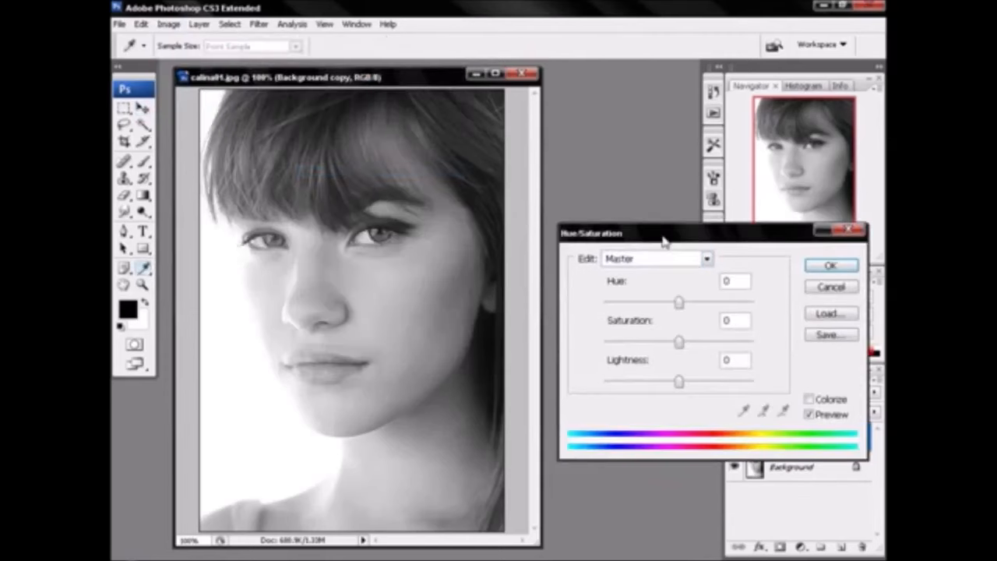
left_click_drag(663, 240, 650, 194)
left_click(796, 354)
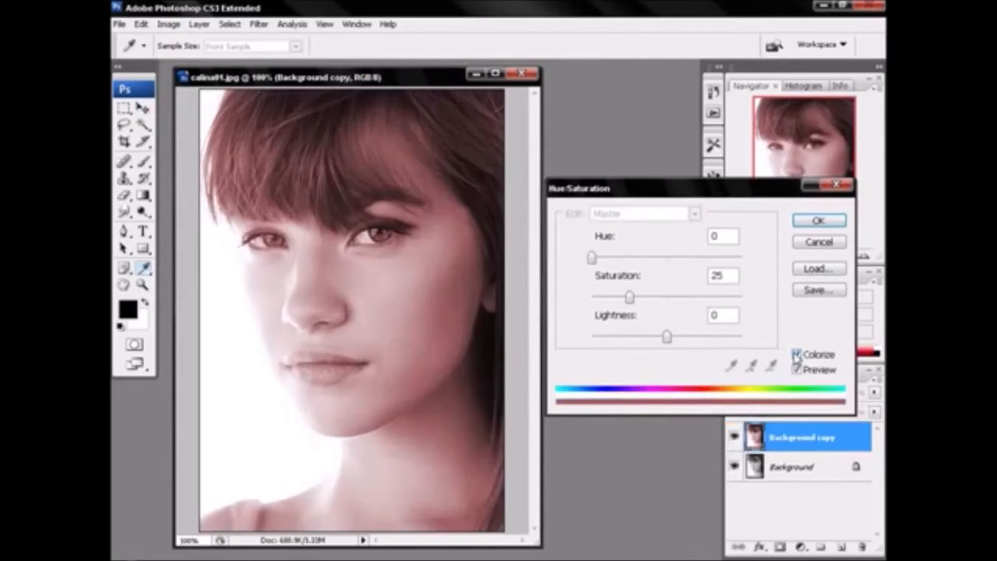
left_click_drag(592, 258, 609, 267)
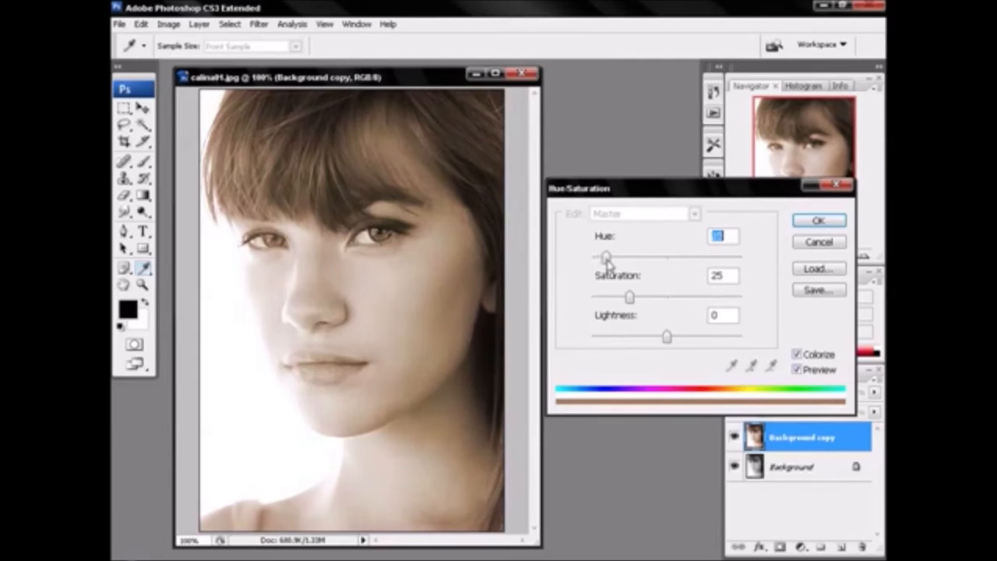
mouse_move(630, 298)
left_mouse_down()
mouse_move(609, 298)
mouse_move(672, 306)
mouse_move(621, 306)
left_mouse_up()
left_click(818, 222)
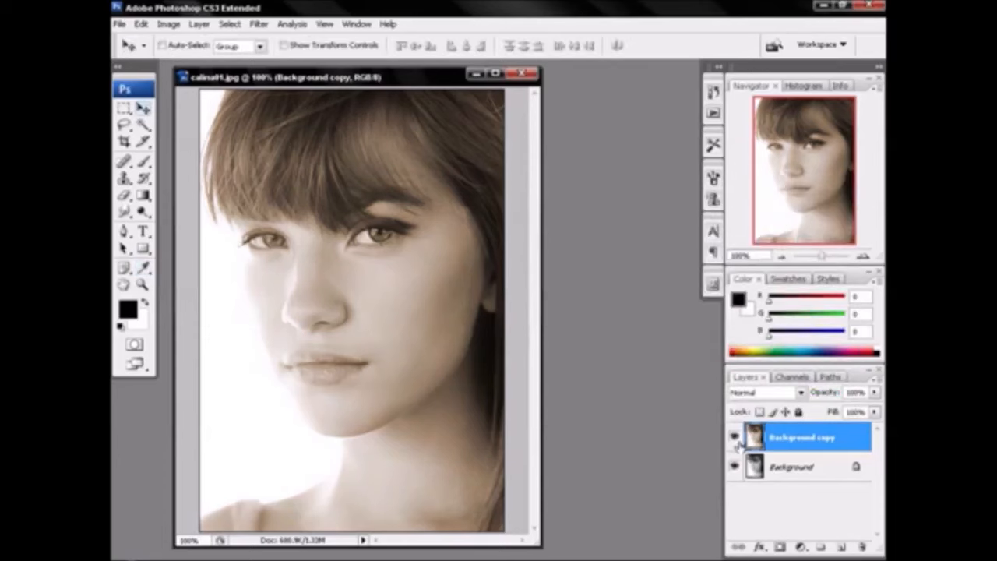
left_click(735, 437)
left_click(734, 438)
left_click(734, 438)
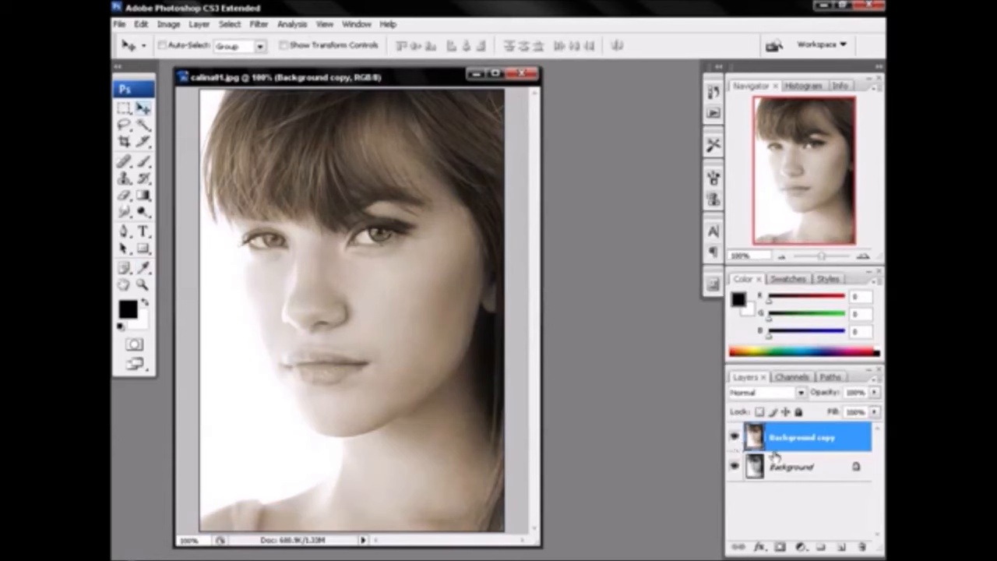
Add a new layer above the tinted portrait and ready the Brush tool with black (#000000) as foreground colour
left_click(840, 547)
left_click(144, 161)
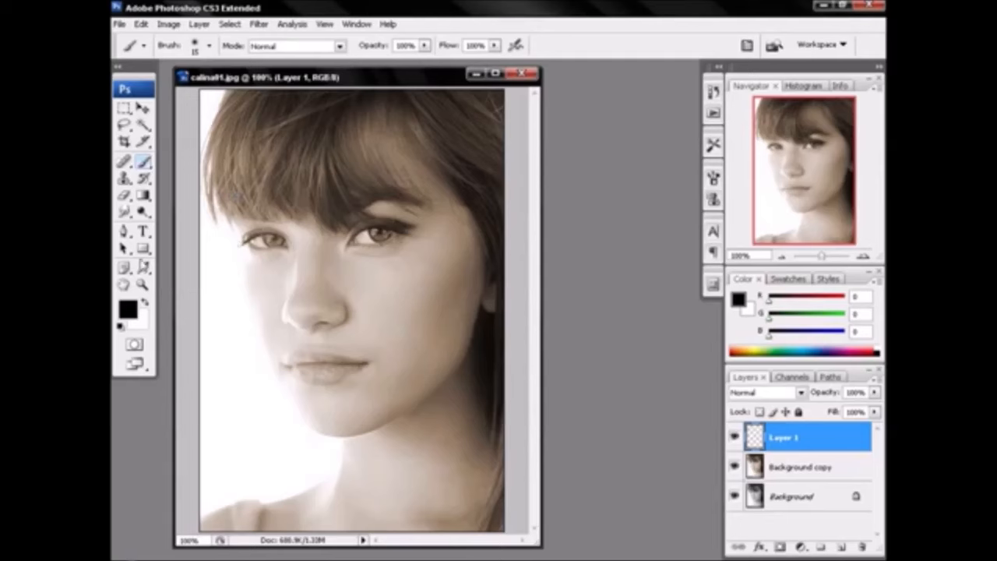
left_click(128, 309)
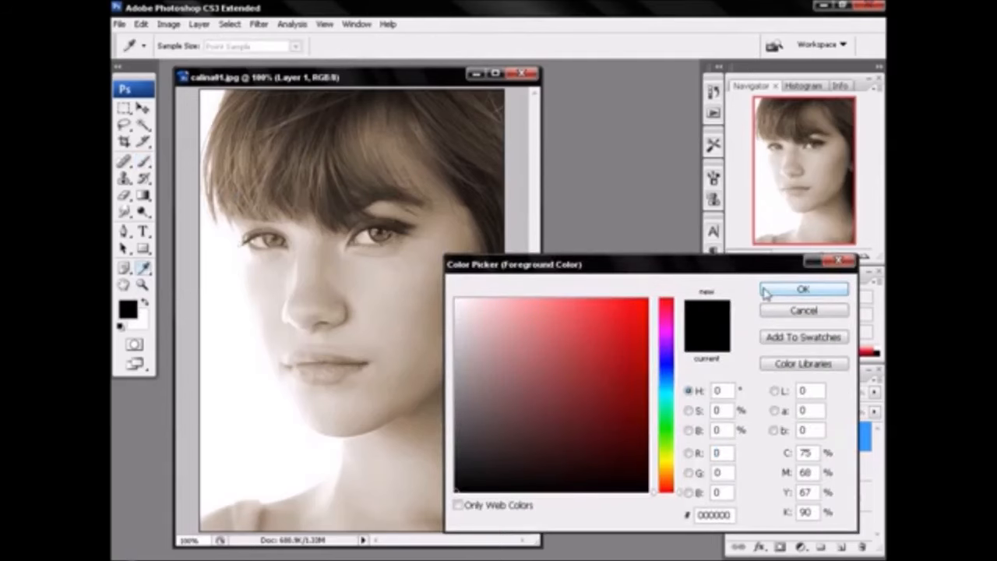
left_click(802, 290)
Paint black over the hair at the top and right side of the portrait with an enlarged soft brush
key("bracketright")
key("bracketright")
key("bracketright")
key("bracketright")
key("bracketright")
key("bracketright")
key("bracketright")
key("bracketright")
left_click(318, 205)
mouse_move(317, 206)
left_mouse_down()
mouse_move(300, 157)
mouse_move(311, 113)
mouse_move(282, 190)
mouse_move(271, 167)
mouse_move(218, 195)
mouse_move(282, 109)
mouse_move(335, 187)
mouse_move(323, 107)
mouse_move(358, 106)
left_mouse_up()
mouse_move(357, 107)
left_mouse_down()
mouse_move(446, 115)
mouse_move(518, 374)
mouse_move(507, 530)
mouse_move(498, 518)
mouse_move(513, 498)
mouse_move(517, 436)
mouse_move(510, 318)
left_mouse_up()
Paint the fringe edge above the eyebrow black with progressively smaller brushes, reducing the brush size to 35
key("bracketleft")
key("bracketleft")
key("bracketleft")
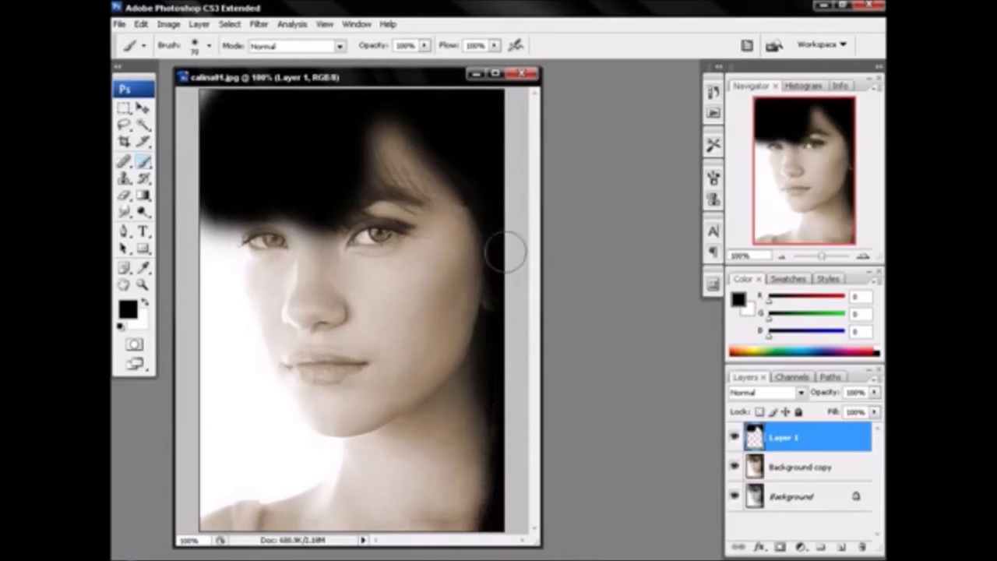
left_click(358, 173)
key("bracketleft")
key("bracketleft")
mouse_move(369, 179)
left_mouse_down()
mouse_move(381, 186)
mouse_move(364, 191)
mouse_move(363, 215)
mouse_move(334, 211)
left_mouse_up()
key("bracketleft")
key("bracketleft")
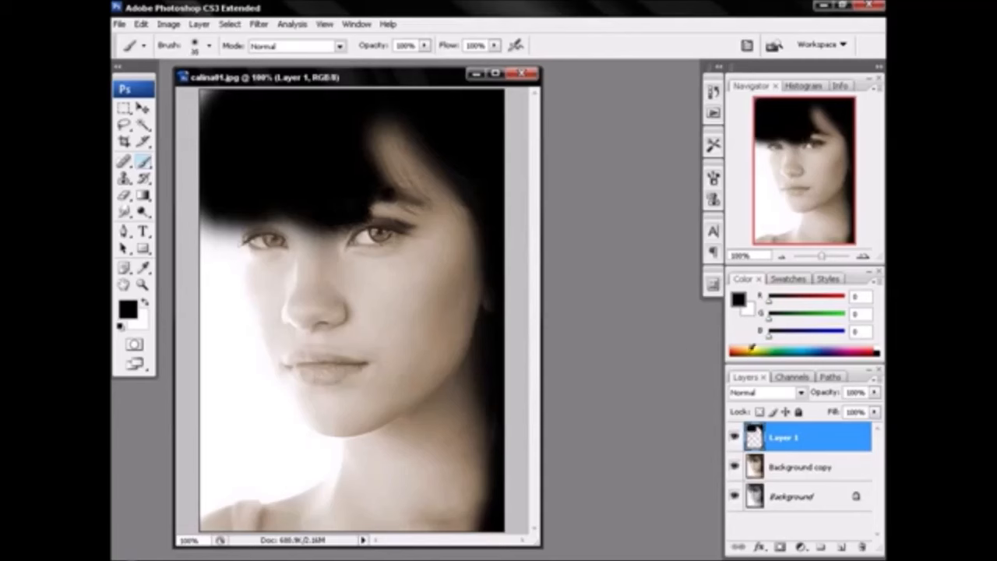
Set the painted hair layer's blend mode to Soft Light and compare the portrait with and without that layer
left_click(765, 392)
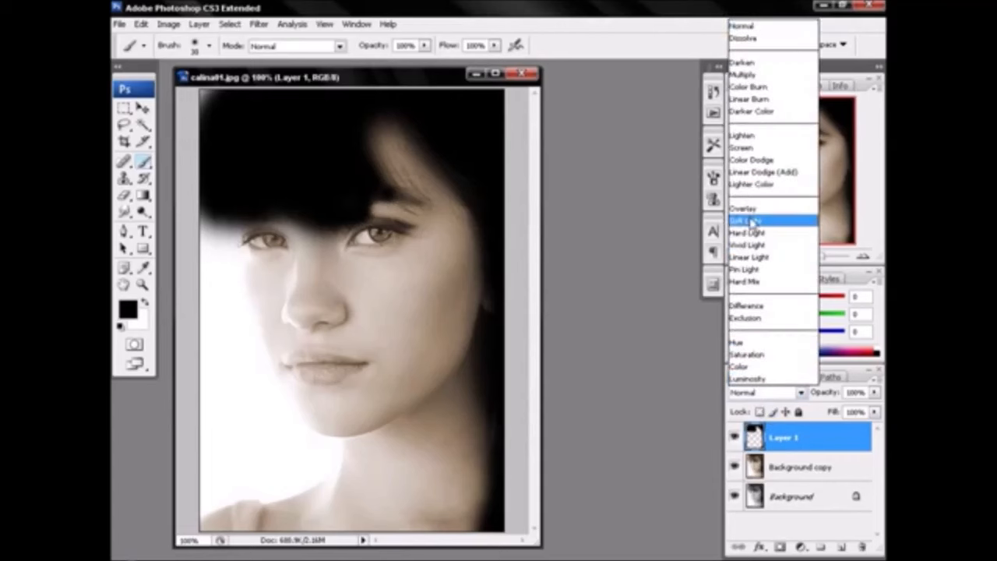
left_click(748, 221)
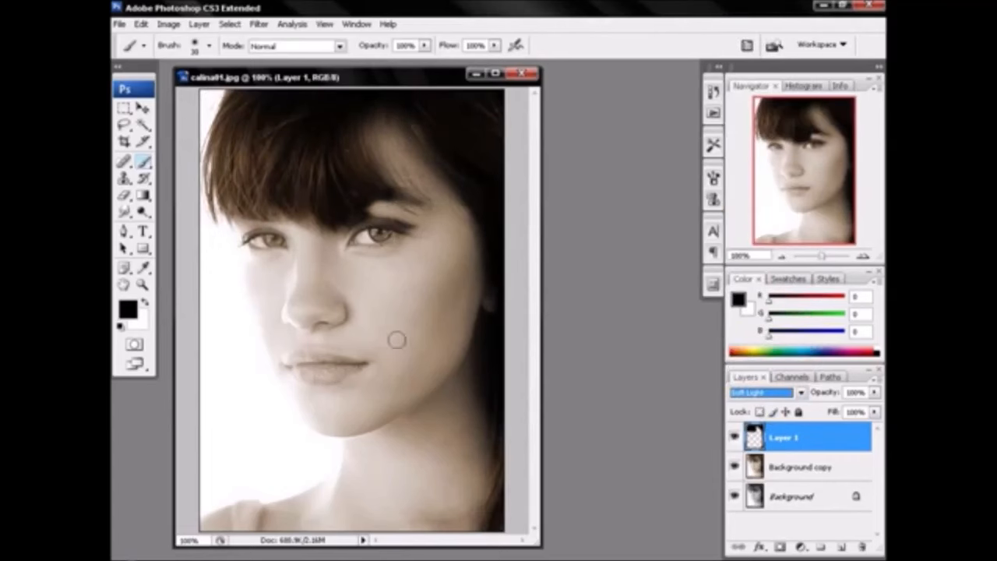
left_click(734, 438)
left_click(734, 439)
left_click(735, 438)
left_click(735, 439)
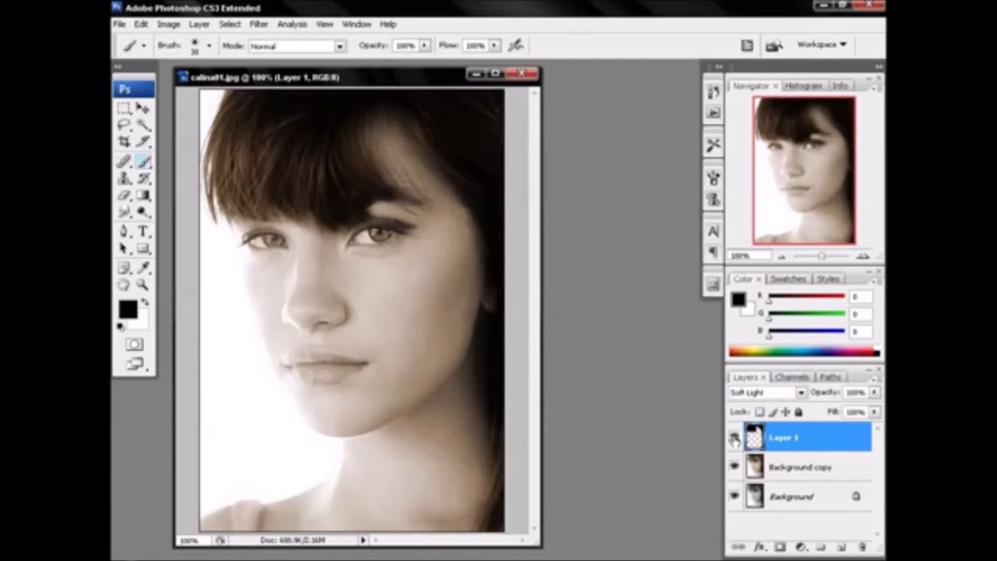
Add a new layer above the hair layer and ready the Brush tool with light blue (RGB 97, 205, 255) for the eyes
left_click(841, 547)
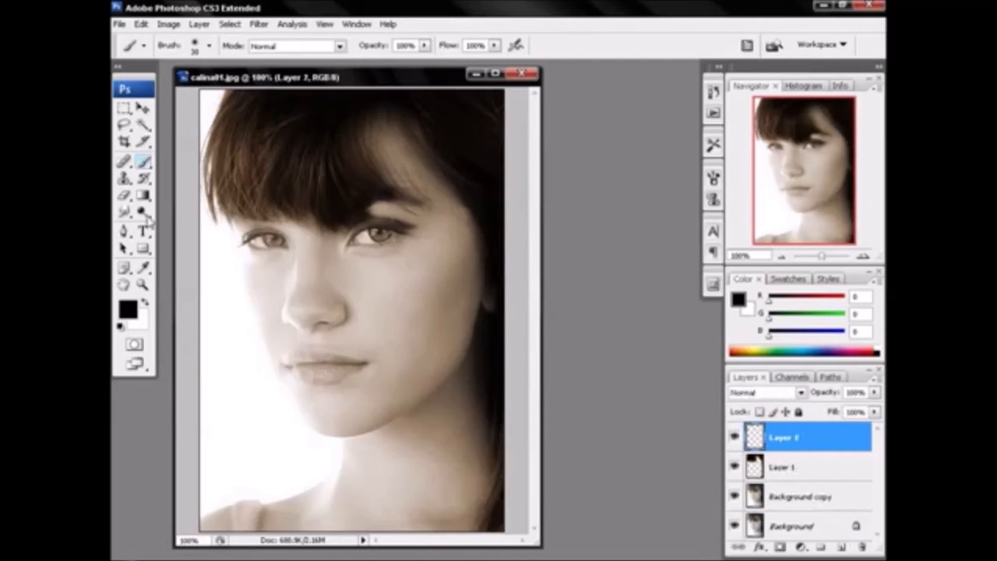
left_click(142, 285)
left_click(262, 255)
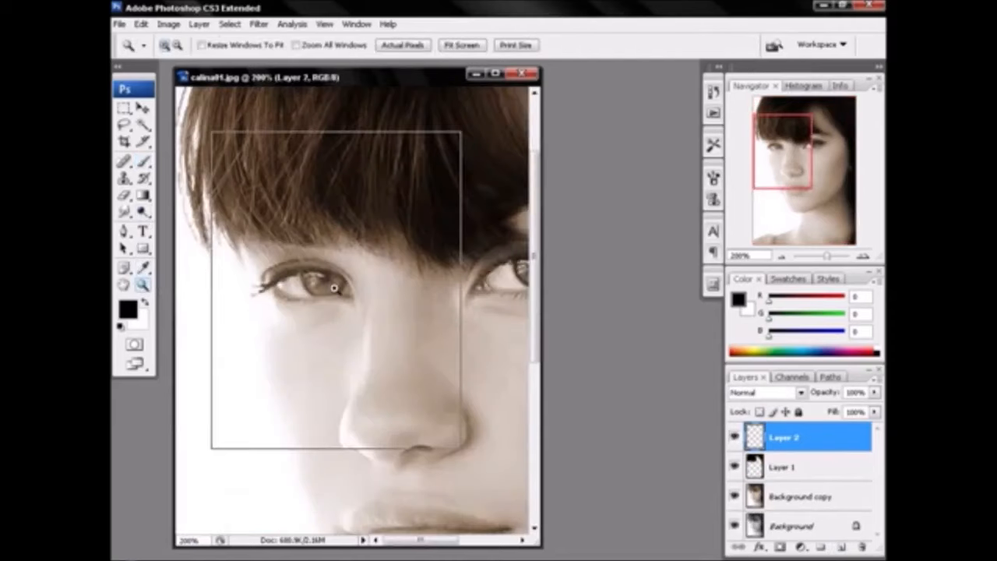
left_click(338, 326)
left_click(340, 321)
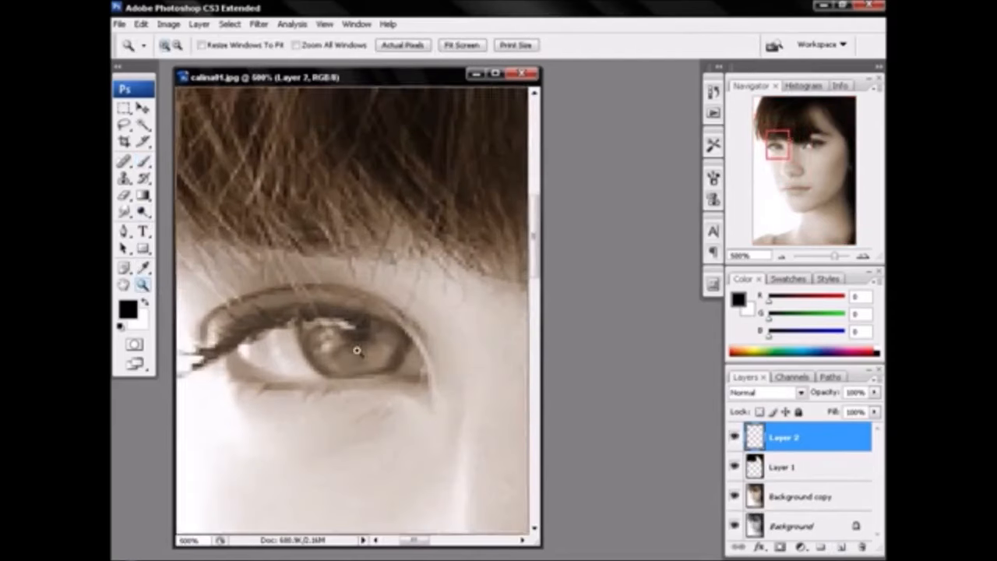
left_click(346, 331)
key("b")
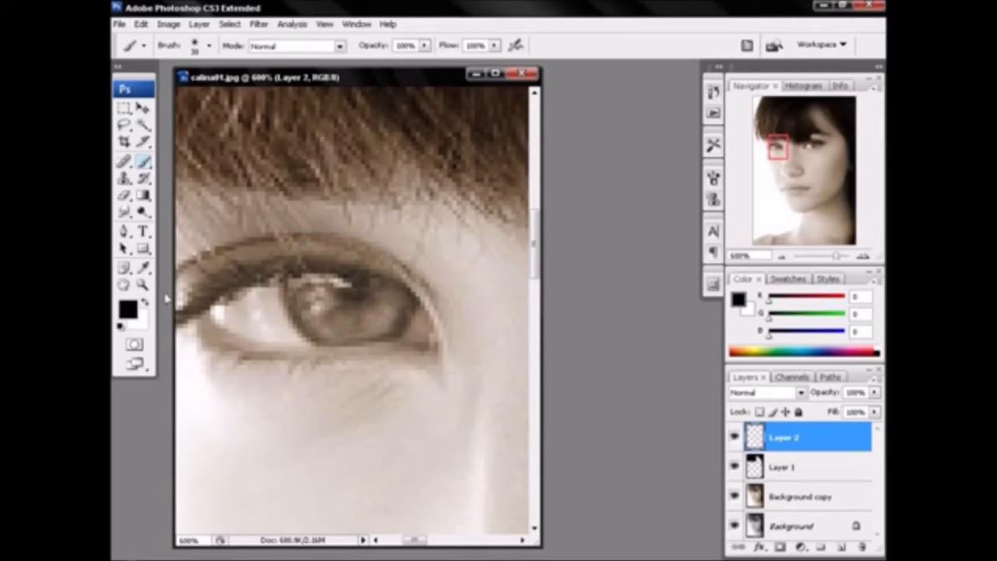
left_click(128, 309)
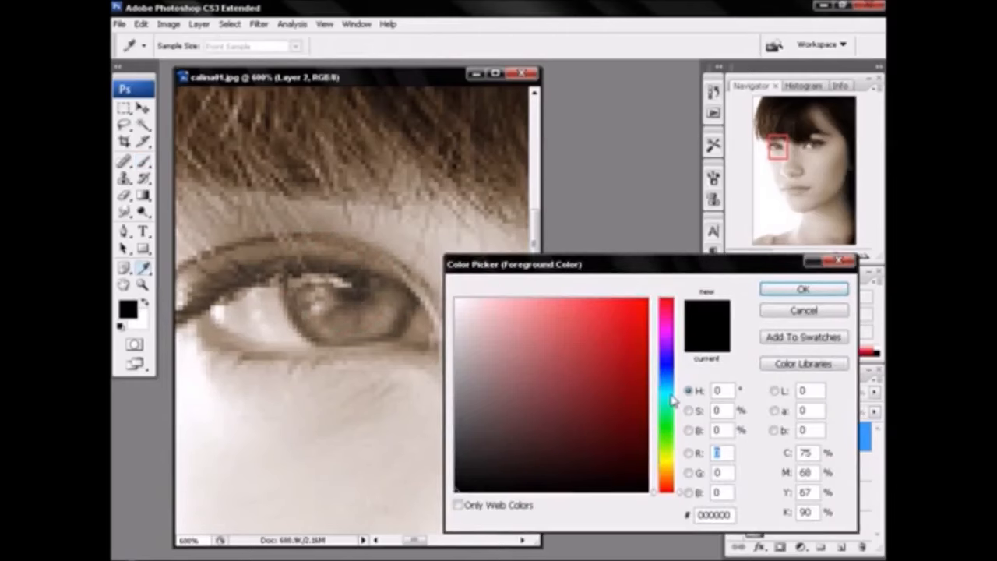
left_click(671, 395)
mouse_move(671, 396)
left_mouse_down()
mouse_move(670, 408)
mouse_move(672, 384)
left_mouse_up()
left_click_drag(576, 303, 574, 274)
left_click(803, 289)
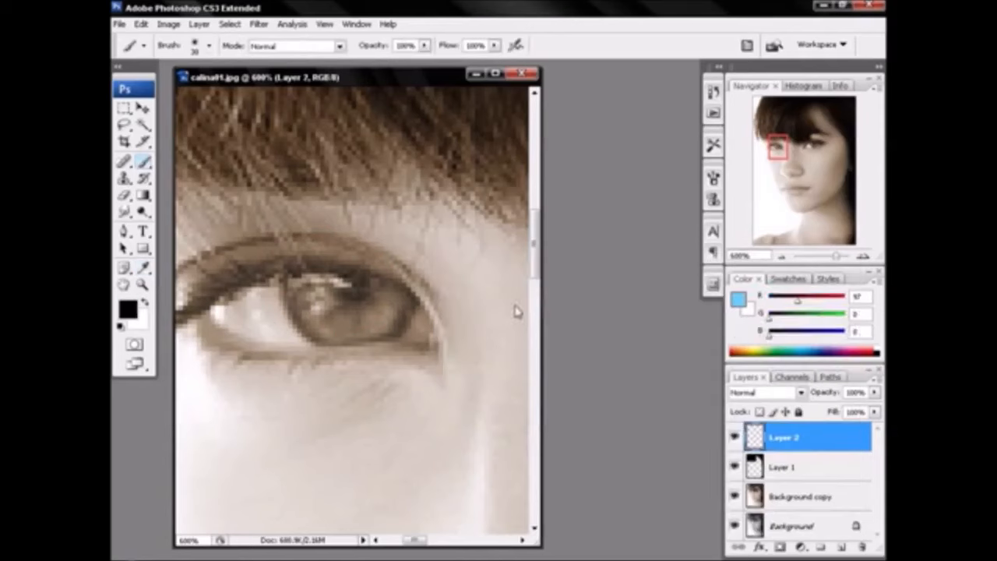
Paint the irises of both eyes light blue with a small soft brush, leaving the pupils uncovered
mouse_move(387, 298)
left_mouse_down()
mouse_move(335, 311)
mouse_move(304, 280)
mouse_move(338, 311)
mouse_move(373, 309)
mouse_move(337, 311)
mouse_move(315, 292)
left_mouse_up()
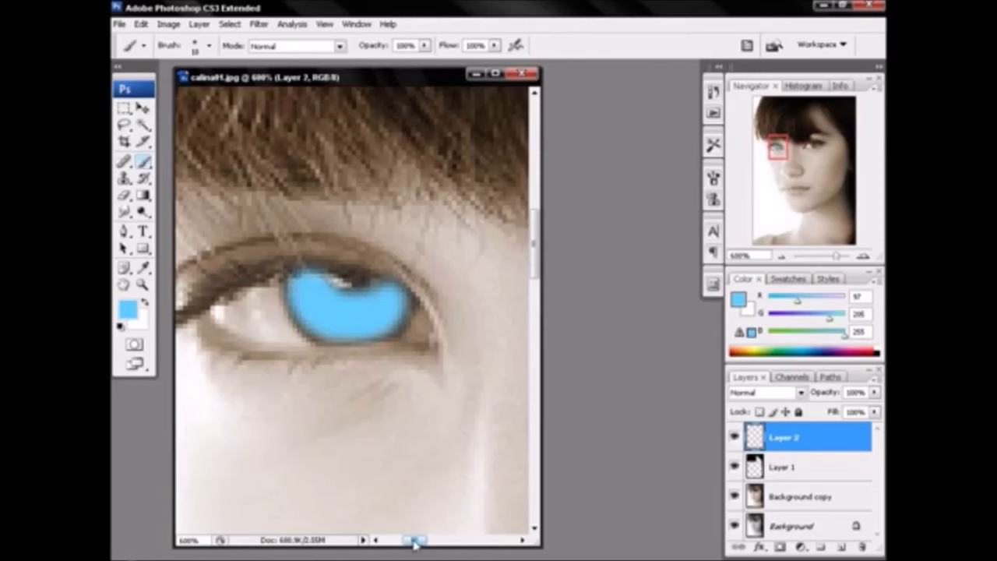
left_click_drag(415, 543, 456, 539)
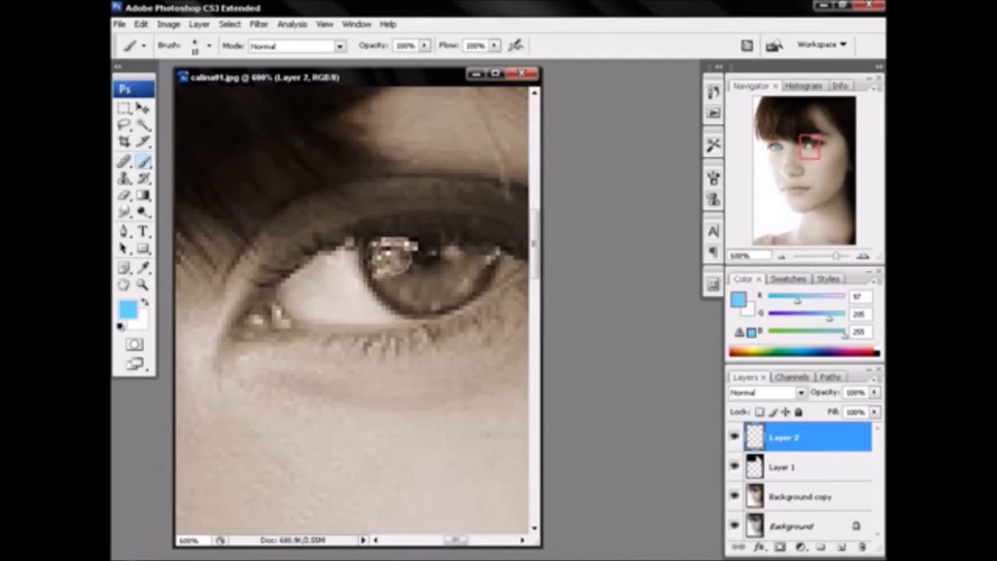
mouse_move(389, 248)
left_mouse_down()
mouse_move(409, 292)
mouse_move(476, 251)
mouse_move(436, 284)
mouse_move(386, 269)
mouse_move(393, 252)
left_mouse_up()
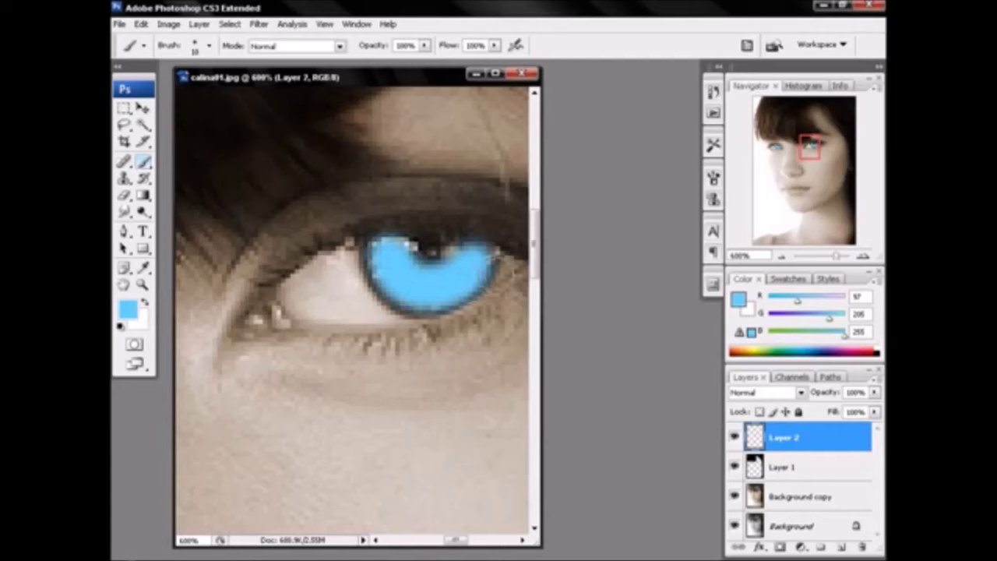
Blend the blue eye colour into the portrait by setting Layer 2 to Soft Light
left_click(778, 258)
left_click(779, 258)
left_click(778, 259)
left_click(778, 259)
left_click_drag(457, 542, 436, 545)
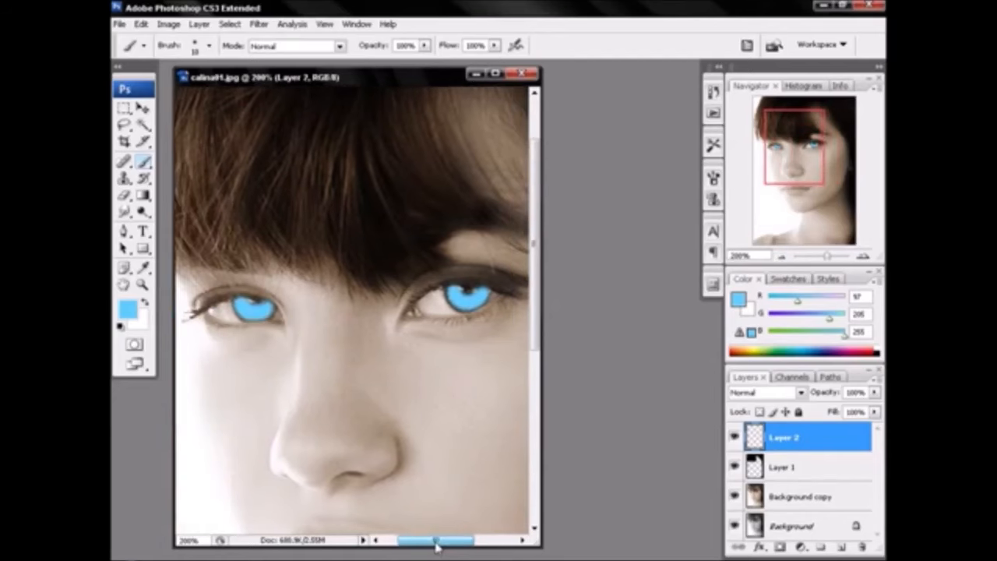
left_click(779, 259)
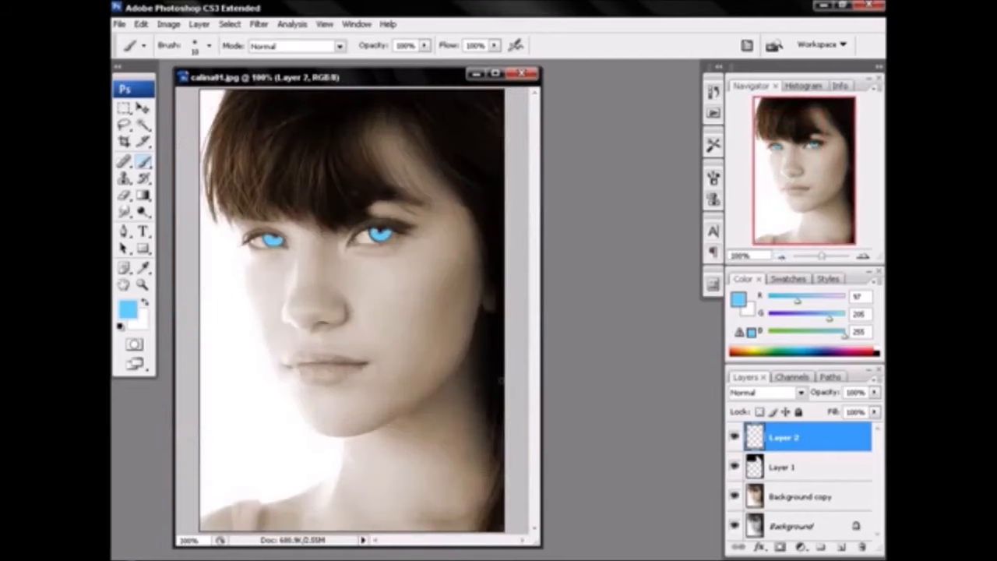
left_click(768, 394)
left_click(744, 225)
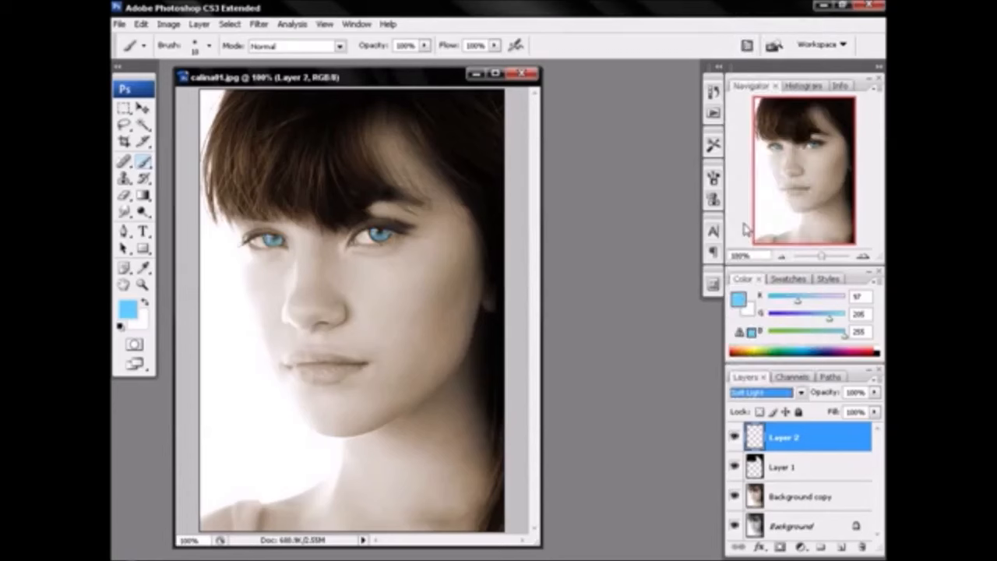
Add a new layer above the eye layer and ready the Brush tool with pink (#ff61df) for the lips
left_click(844, 548)
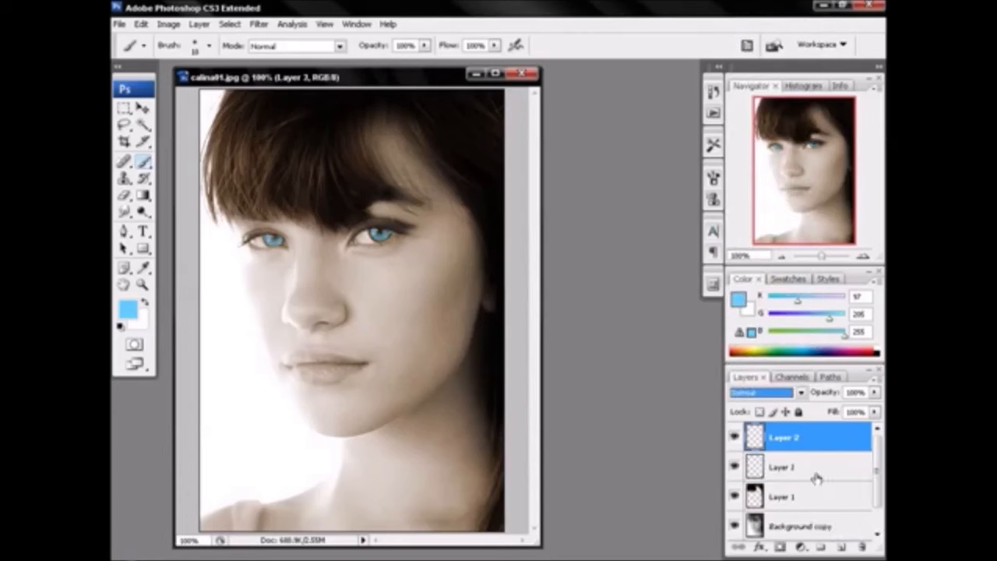
left_click(142, 284)
left_click(336, 367)
left_click(334, 327)
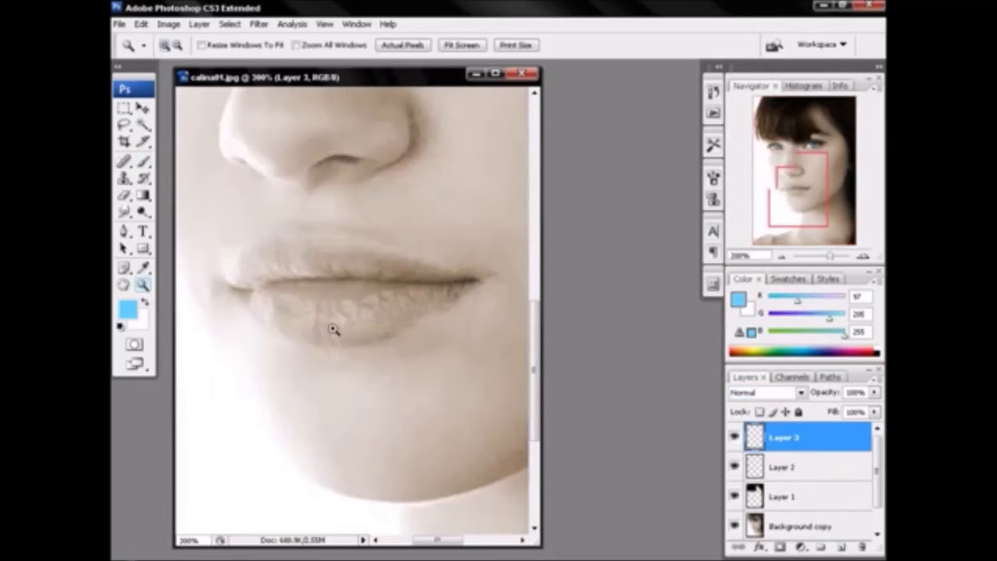
left_click(338, 291)
left_click(143, 161)
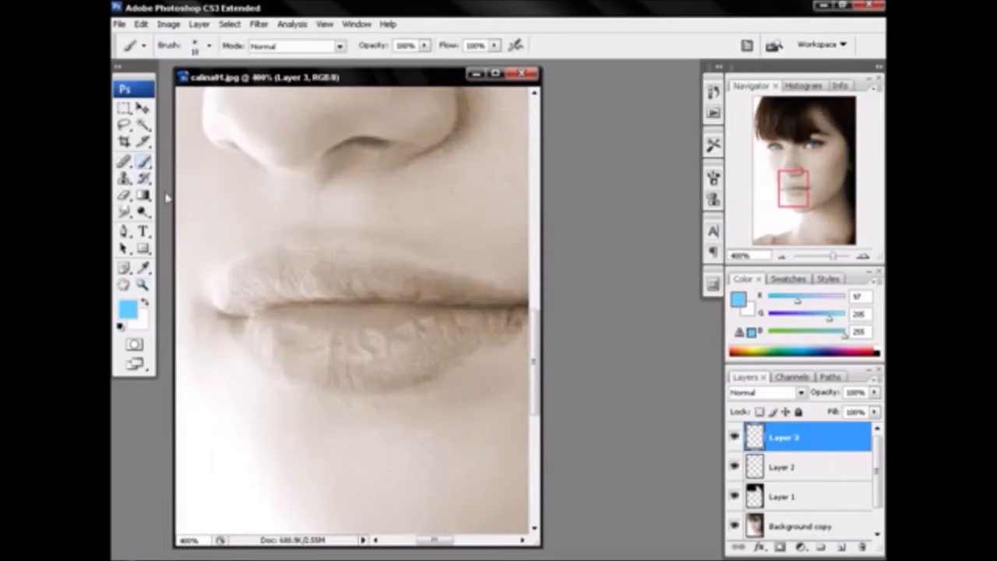
left_click(134, 313)
left_click_drag(652, 385, 667, 331)
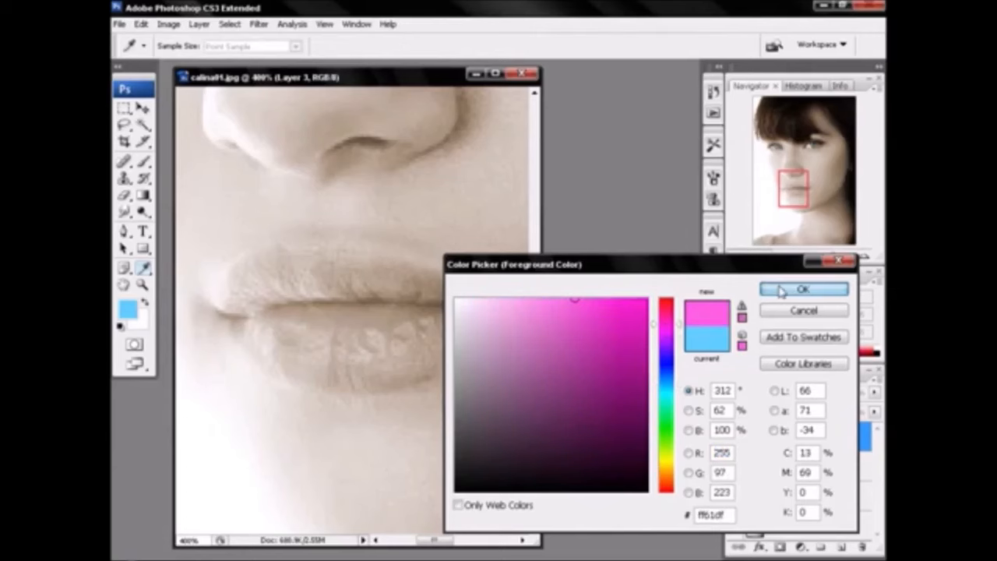
left_click(803, 289)
Paint both lips solid pink on Layer 3, refining the edges and corner with a smaller soft brush
left_click_drag(442, 545, 447, 545)
mouse_move(509, 303)
left_mouse_down()
mouse_move(415, 349)
mouse_move(422, 340)
mouse_move(369, 354)
mouse_move(276, 347)
mouse_move(215, 308)
mouse_move(260, 283)
mouse_move(284, 301)
mouse_move(286, 281)
mouse_move(297, 298)
mouse_move(471, 302)
left_mouse_up()
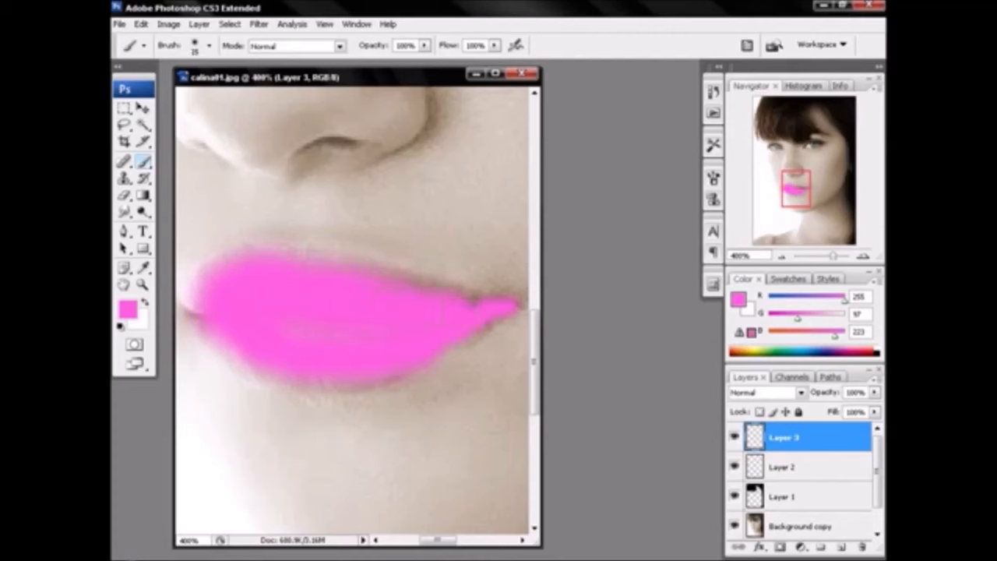
mouse_move(352, 377)
left_mouse_down()
mouse_move(308, 383)
mouse_move(347, 390)
left_mouse_up()
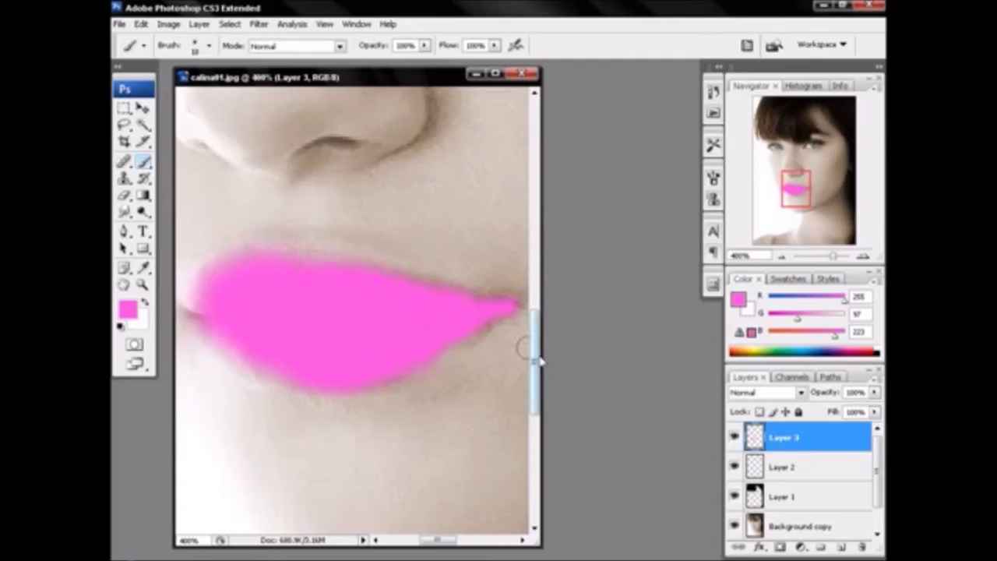
Blend the pink lip colour into the portrait by setting Layer 3 to Soft Light
left_click(768, 392)
left_click(746, 222)
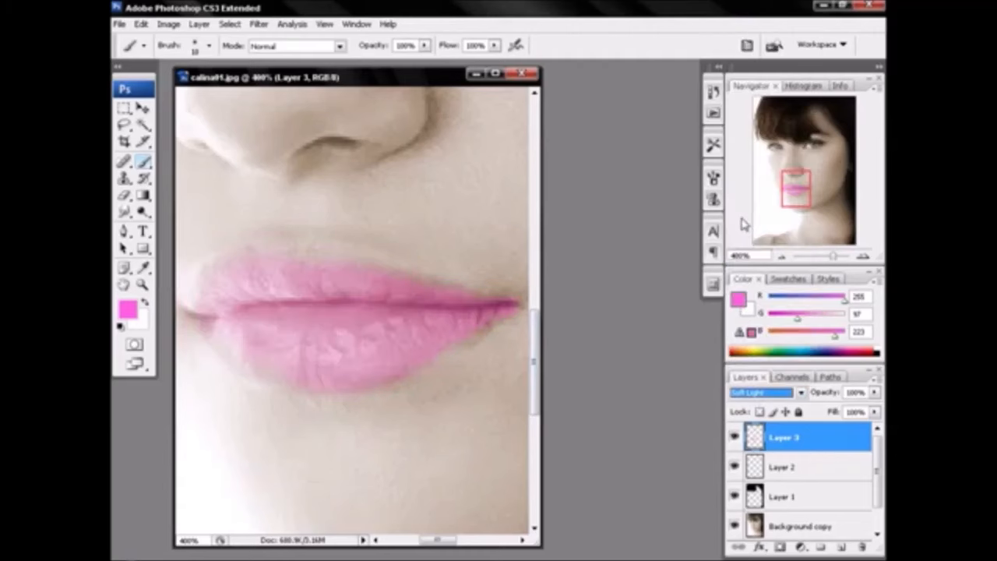
left_click(783, 258)
left_click(783, 259)
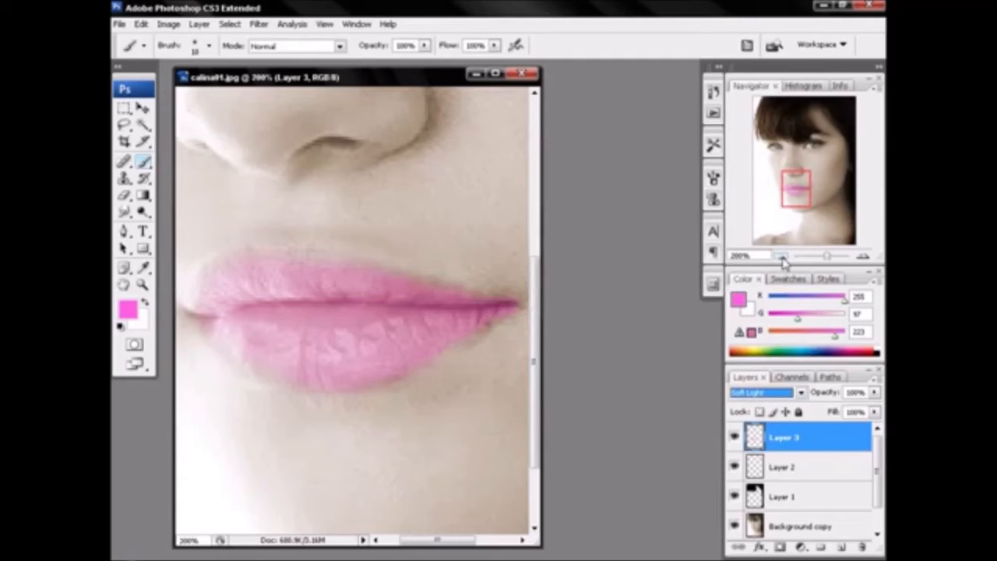
left_click(783, 259)
left_click(783, 259)
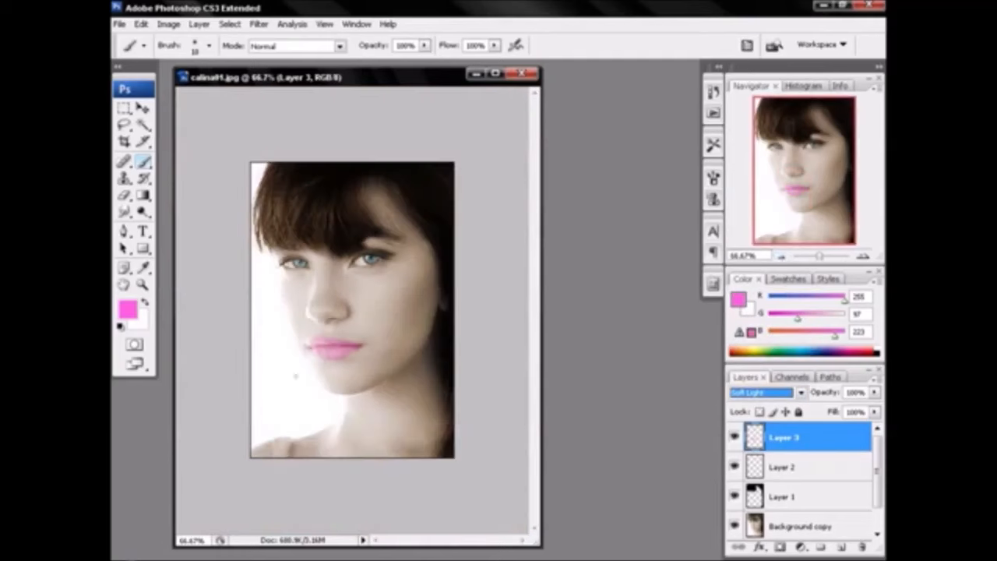
Soften the edges of the pink lip colour on Layer 3 with a Gaussian Blur
left_click(143, 285)
left_click(367, 359)
left_click(347, 363)
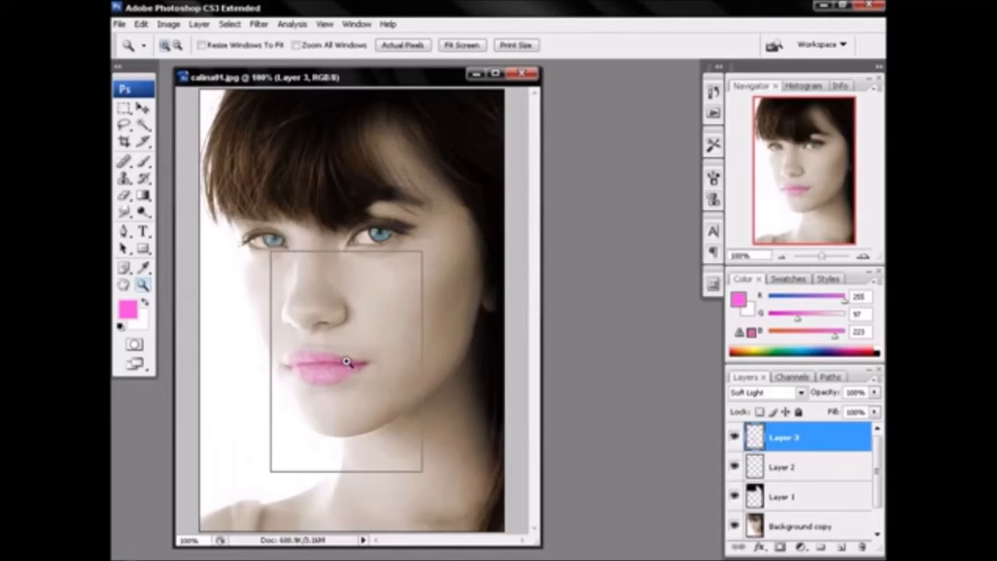
left_click(341, 369)
left_click(319, 328)
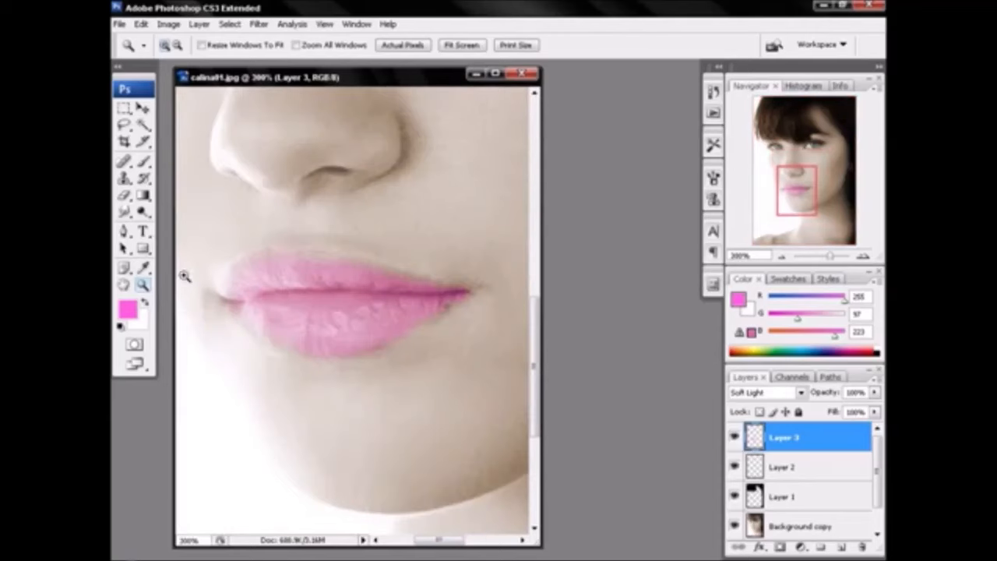
left_click(143, 161)
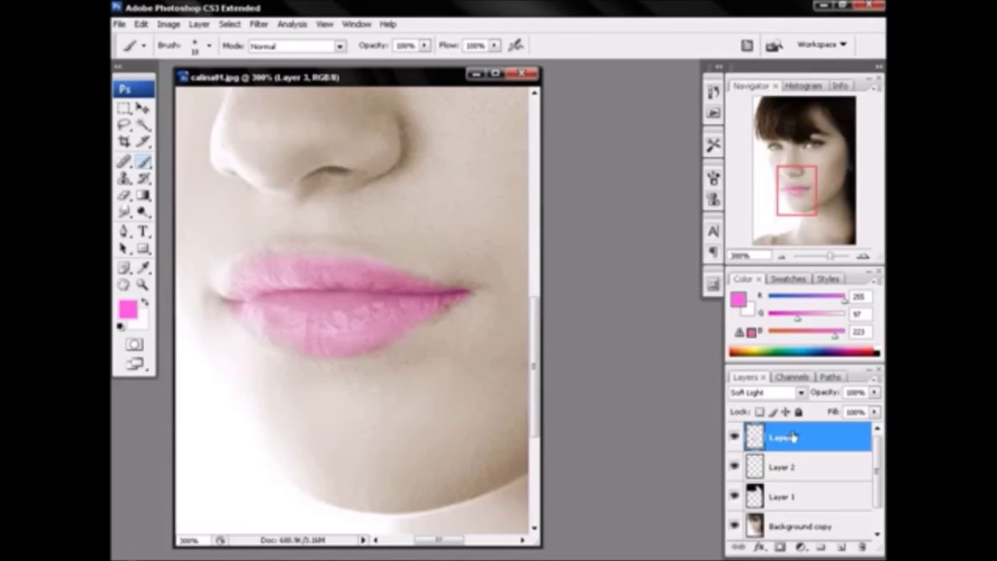
left_click(258, 25)
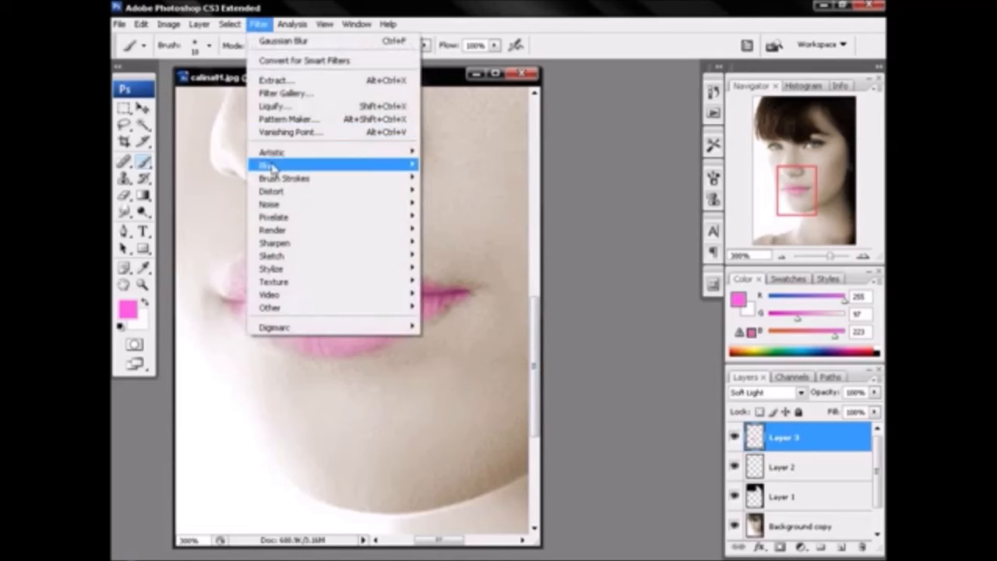
mouse_move(269, 167)
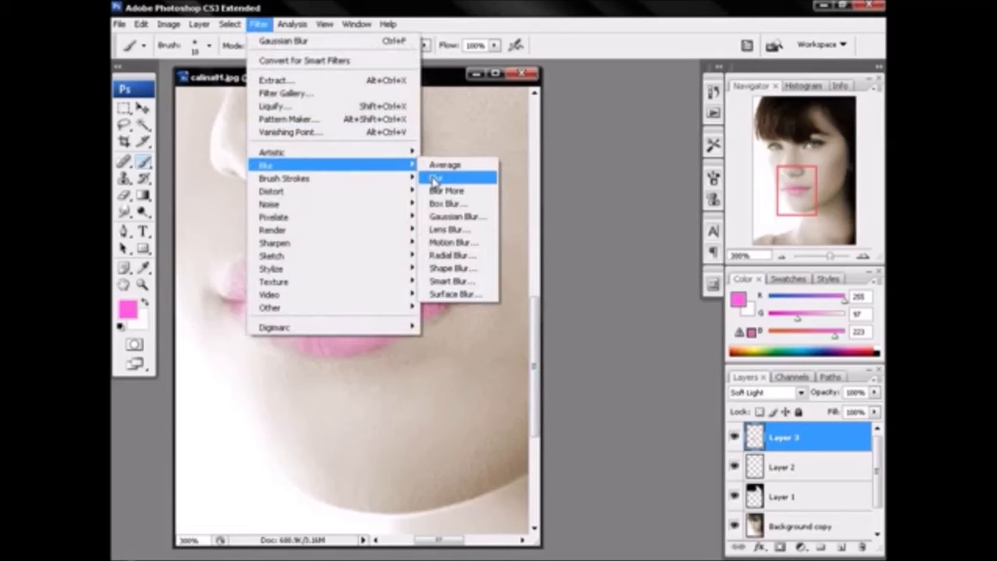
left_click(457, 220)
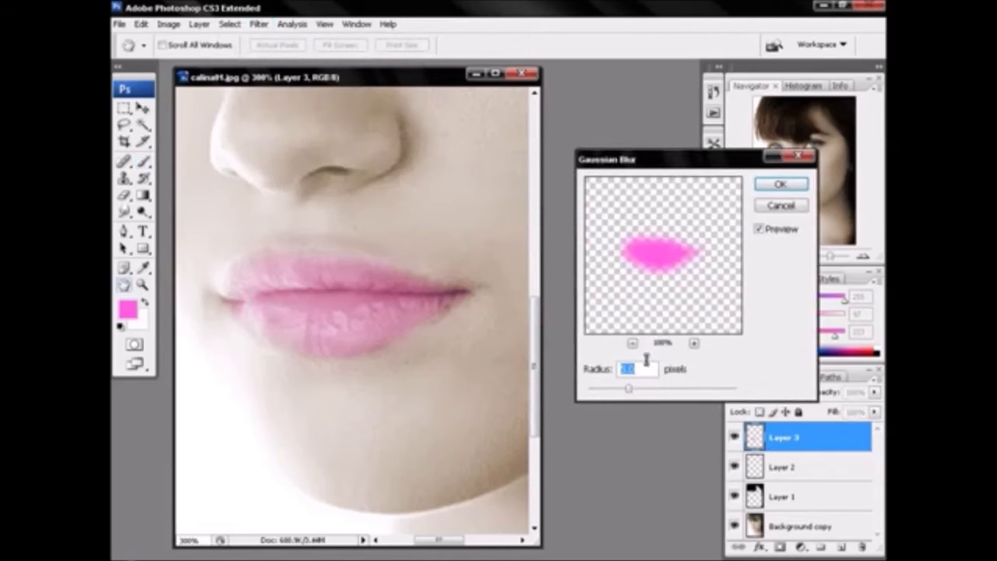
left_click(782, 186)
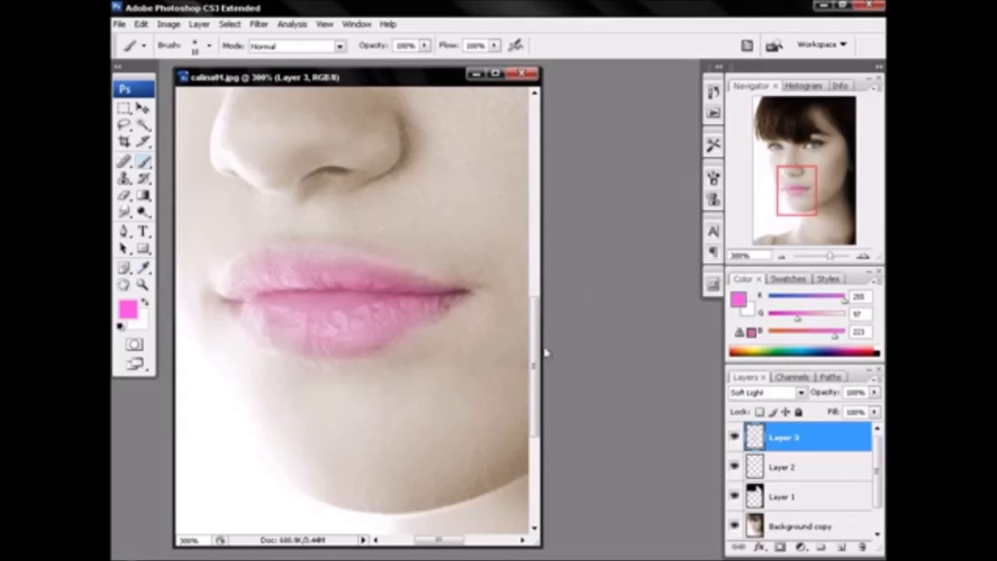
Examine the whole portrait at 100% and compare it with and without the lip colour layer
mouse_move(534, 355)
left_mouse_down()
mouse_move(535, 265)
mouse_move(535, 342)
left_mouse_up()
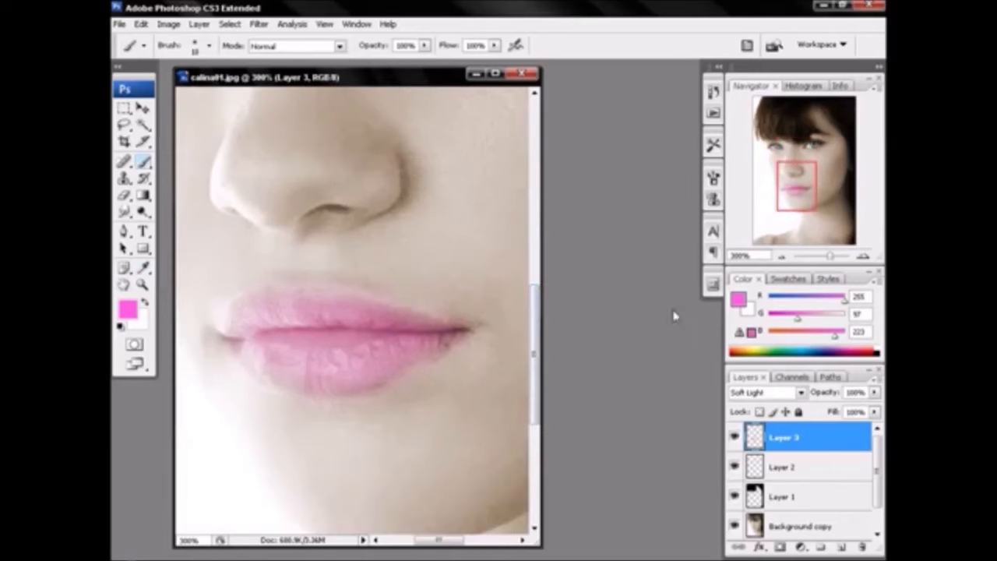
left_click(780, 258)
left_click(781, 258)
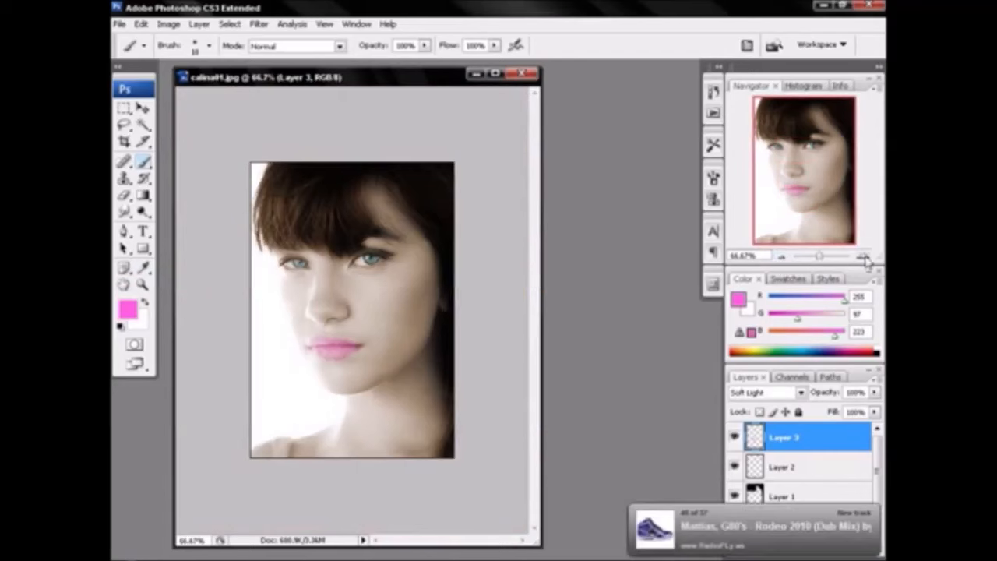
left_click(864, 258)
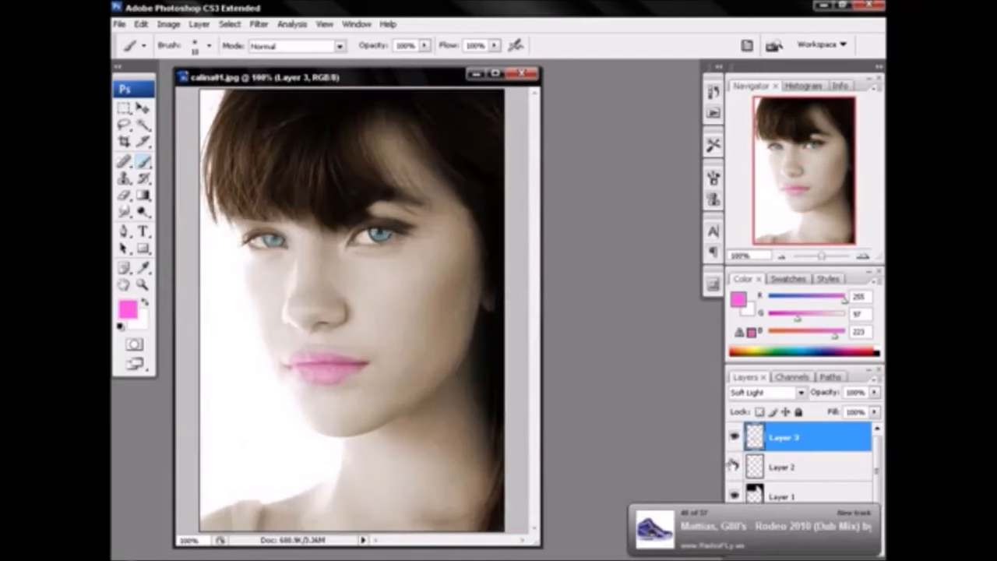
left_click(735, 438)
left_click(734, 438)
key("ctrl+w")
key("Escape")
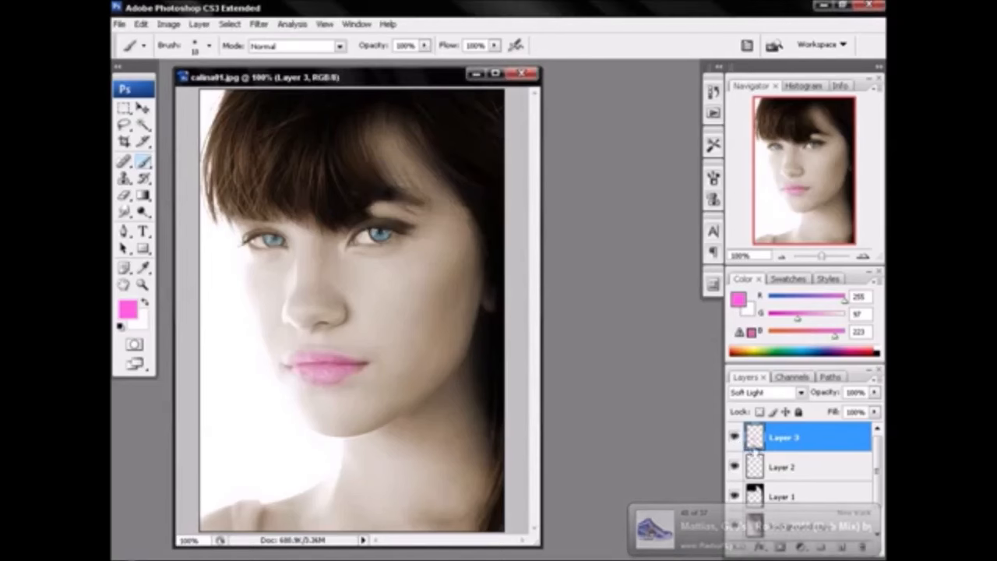
Merge the lip, eye and hair layers down into Background copy and compare the result with the black-and-white original
key("ctrl+e")
key("ctrl+e")
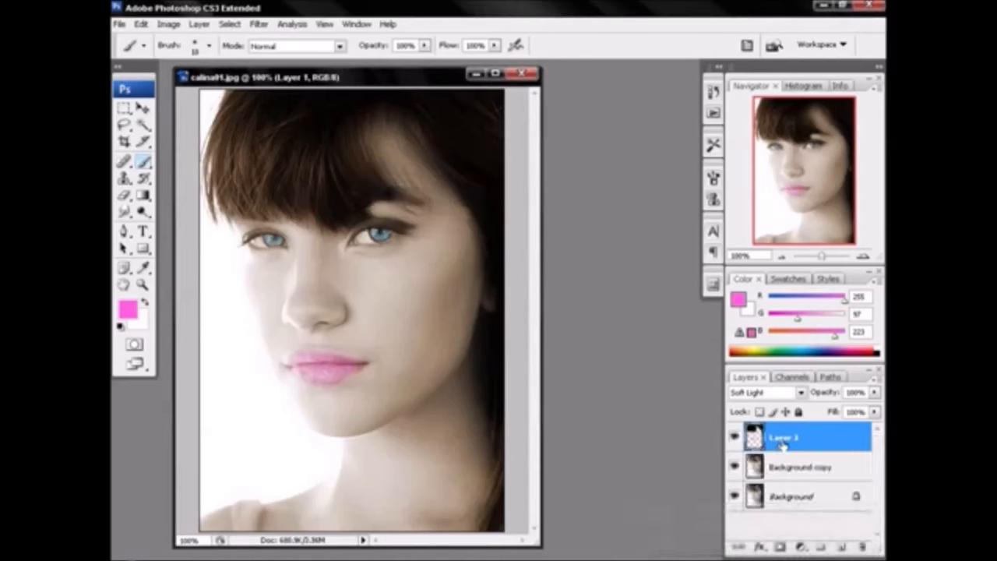
key("ctrl+e")
left_click(735, 438)
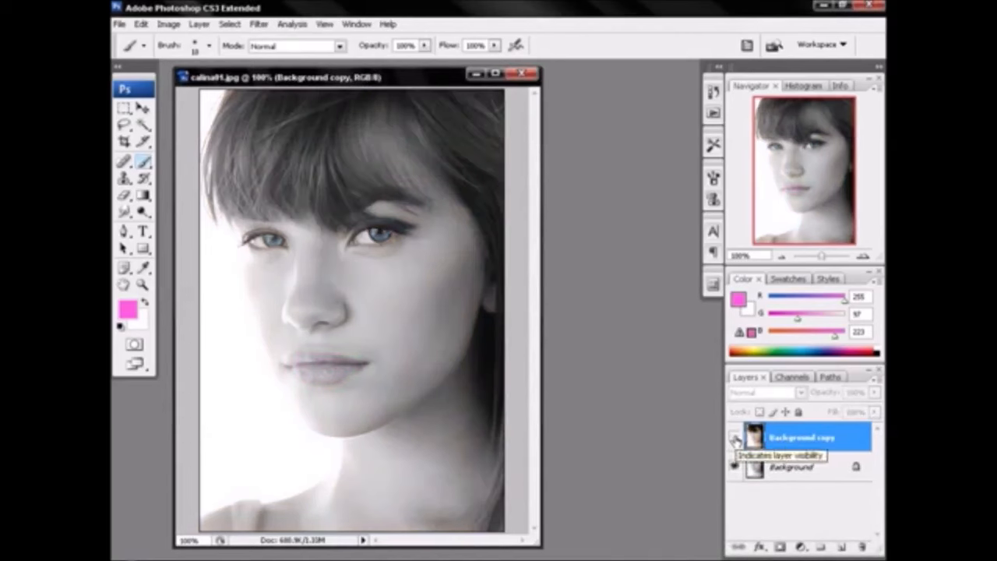
left_click(734, 438)
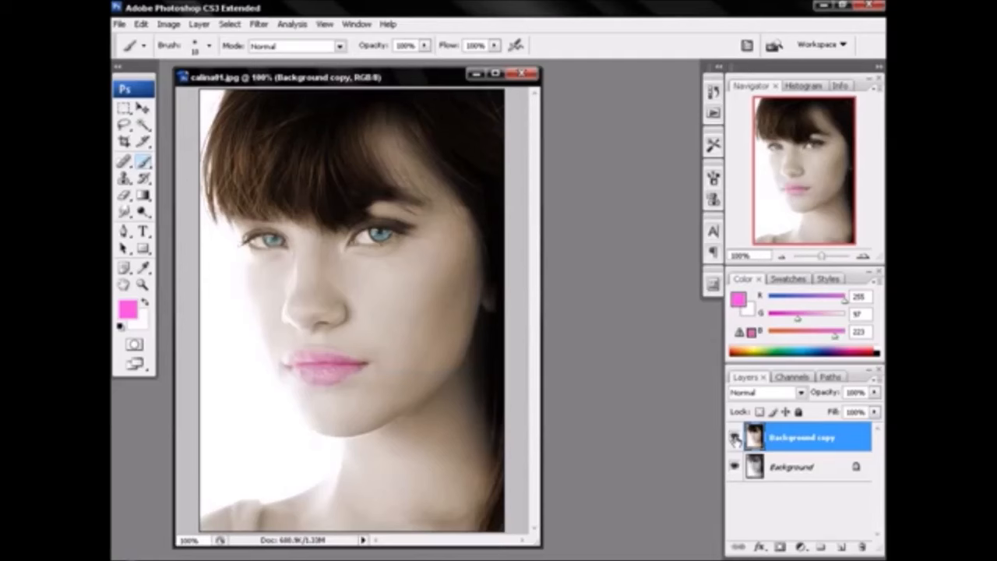
Toggle the visibility of the Background copy layer to compare the colorized portrait with the black-and-white original
left_click(735, 439)
left_click(735, 439)
left_click(735, 438)
left_click(734, 439)
left_click(735, 438)
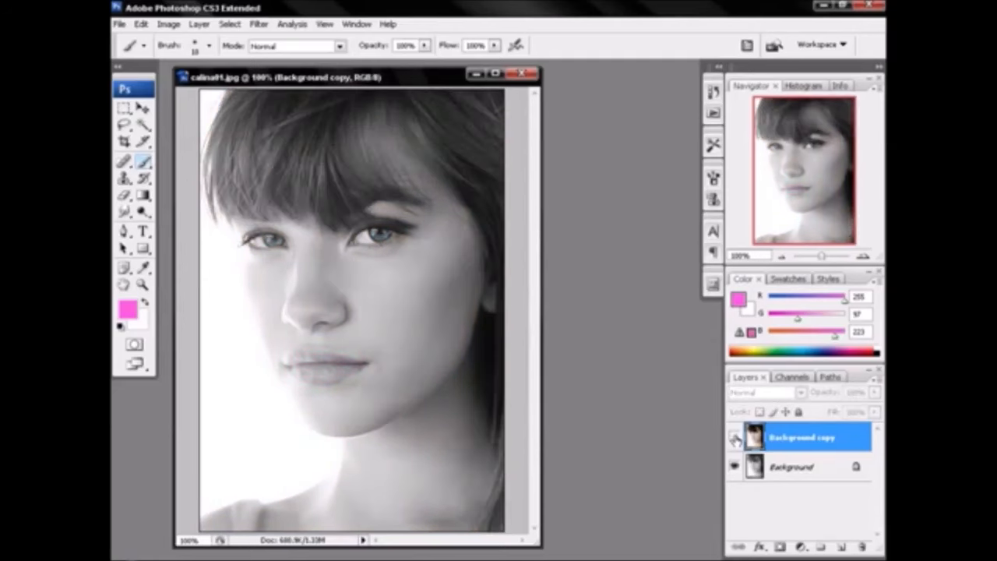
left_click(734, 438)
left_click(735, 438)
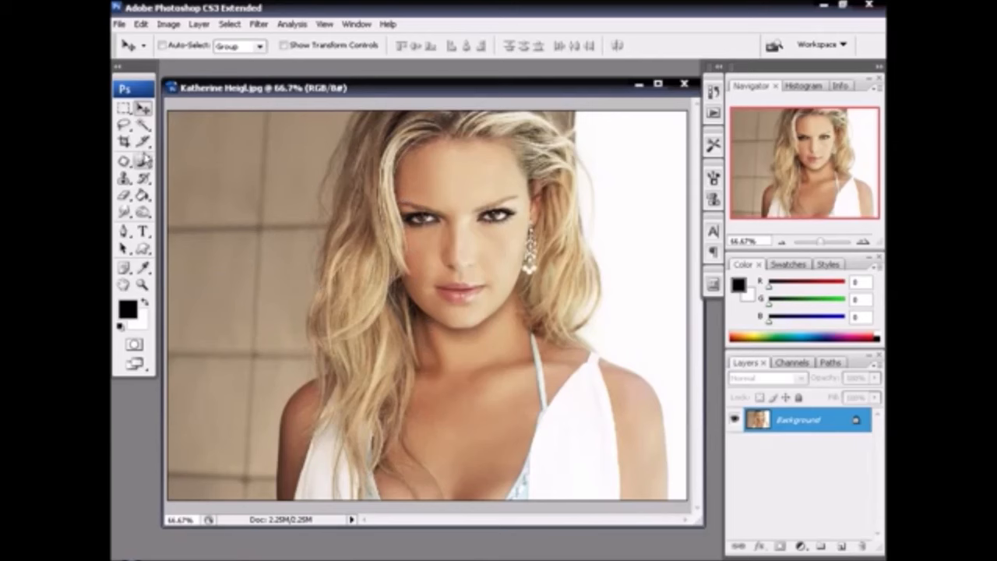
left_click(124, 127)
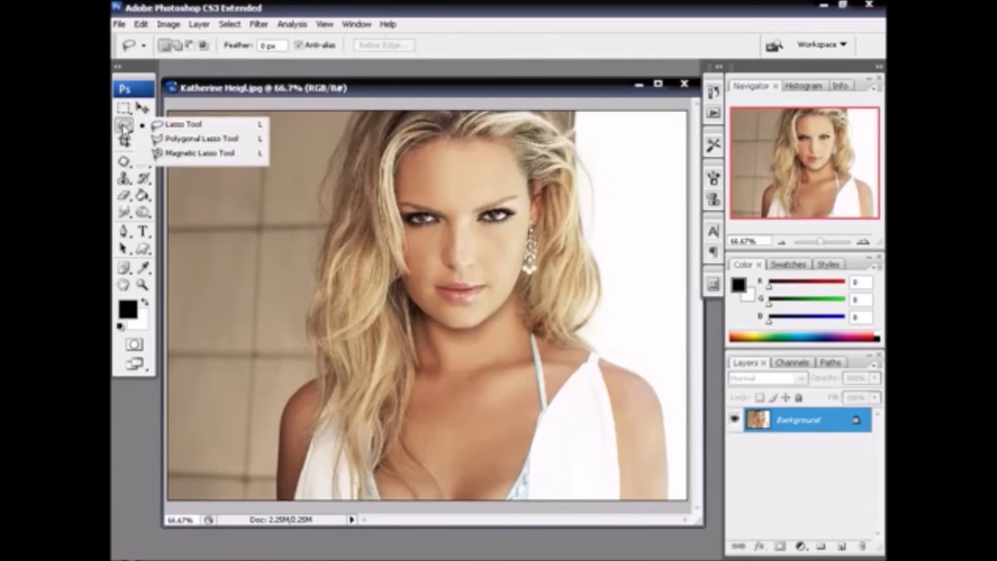
left_click(181, 125)
mouse_move(363, 110)
left_mouse_down()
mouse_move(327, 220)
mouse_move(315, 365)
mouse_move(360, 466)
mouse_move(379, 501)
left_mouse_up()
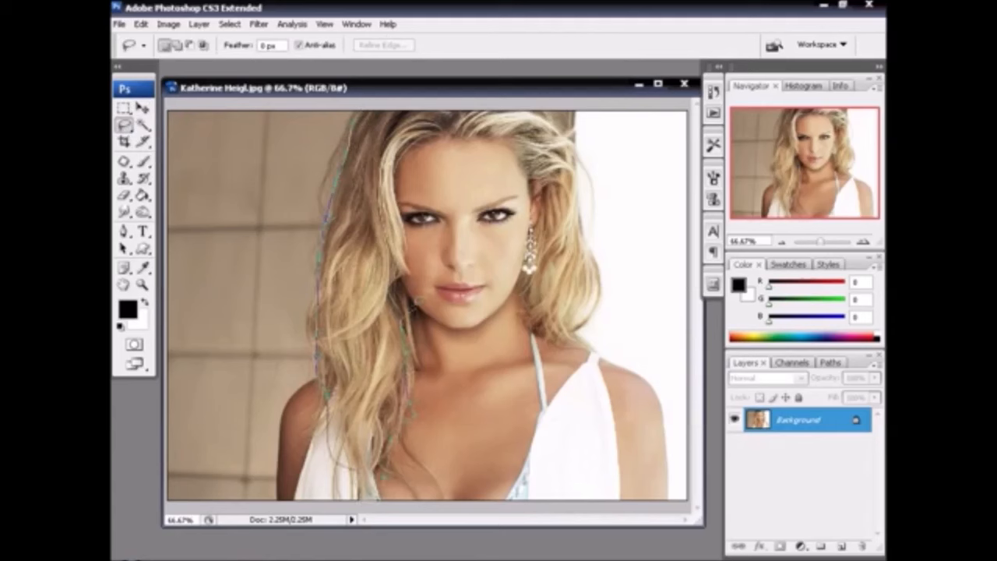
left_click_drag(405, 236, 395, 165)
left_click_drag(359, 118, 356, 126)
key("ctrl+d")
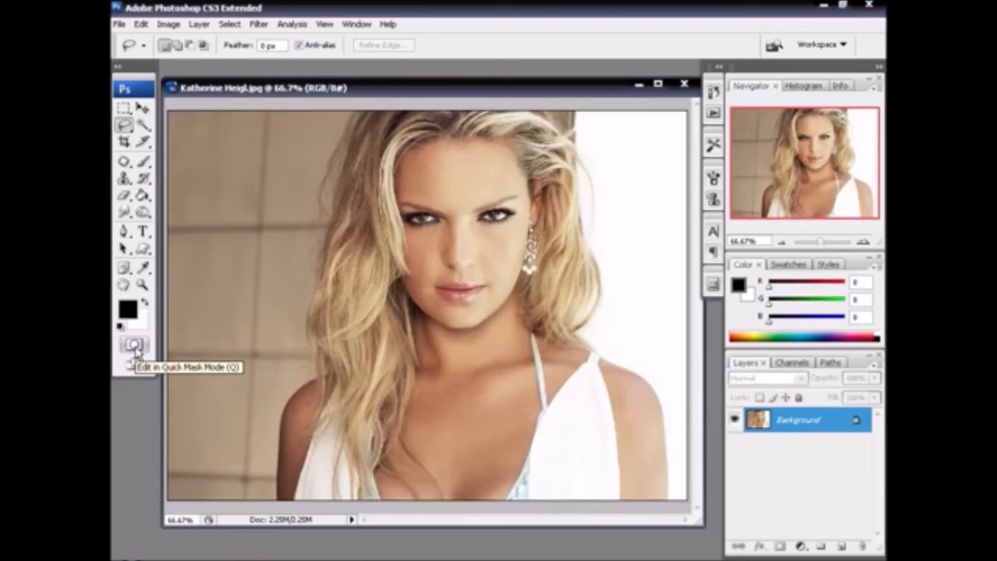
Enter Quick Mask mode and brush the mask over the long hair on the left side of the face
left_click(134, 345)
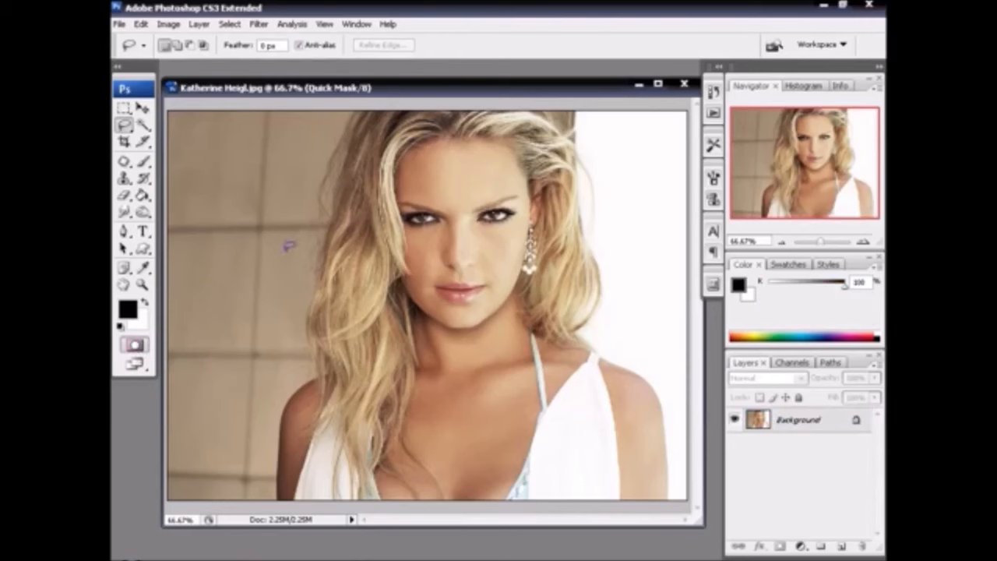
left_click_drag(144, 164, 193, 164)
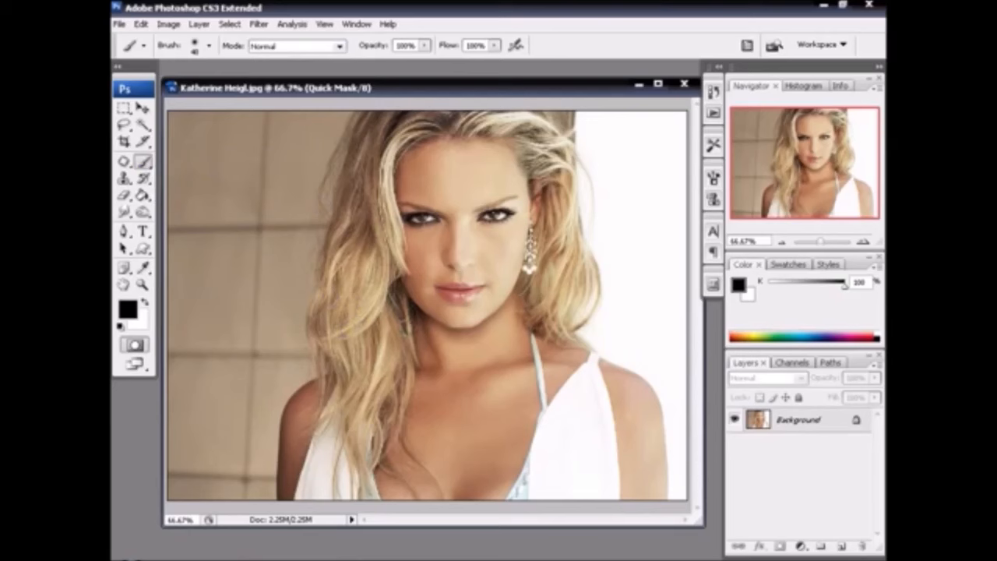
mouse_move(360, 284)
left_mouse_down()
mouse_move(387, 141)
mouse_move(428, 117)
mouse_move(389, 187)
left_mouse_up()
mouse_move(386, 249)
left_mouse_down()
mouse_move(386, 345)
mouse_move(357, 477)
mouse_move(372, 302)
left_mouse_up()
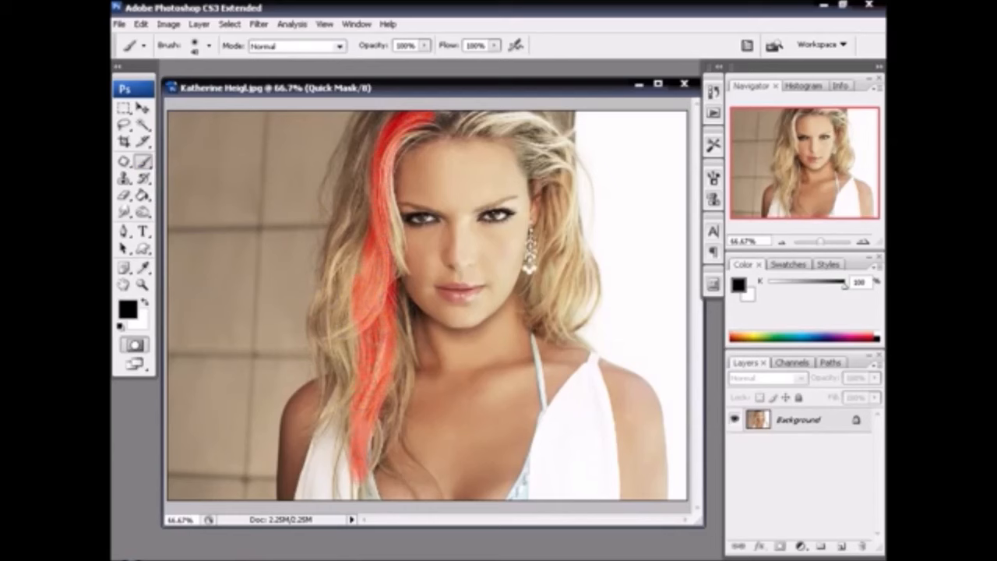
mouse_move(355, 390)
left_mouse_down()
mouse_move(327, 343)
mouse_move(347, 292)
mouse_move(316, 300)
mouse_move(373, 113)
left_mouse_up()
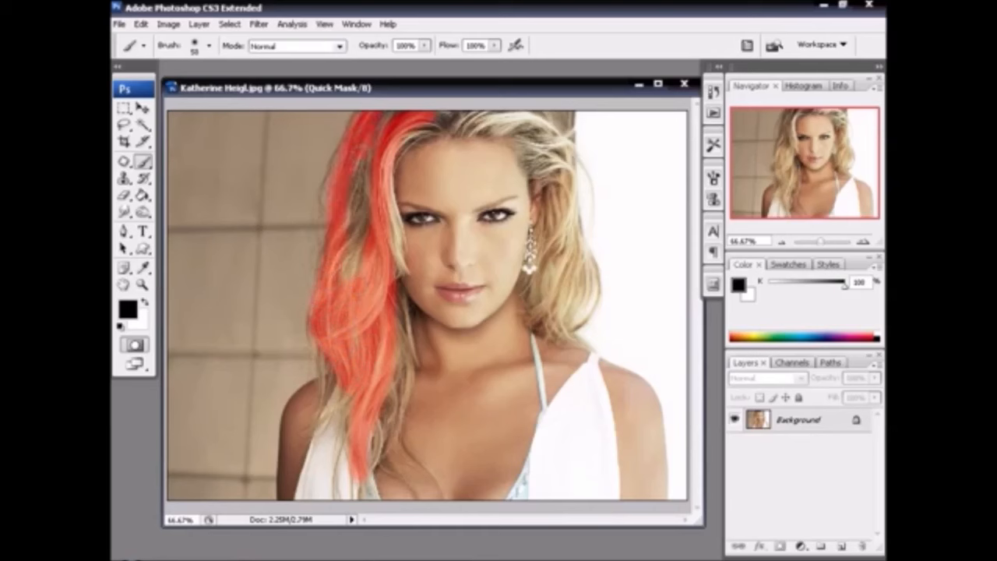
left_click_drag(362, 194, 350, 261)
left_click_drag(399, 251, 388, 167)
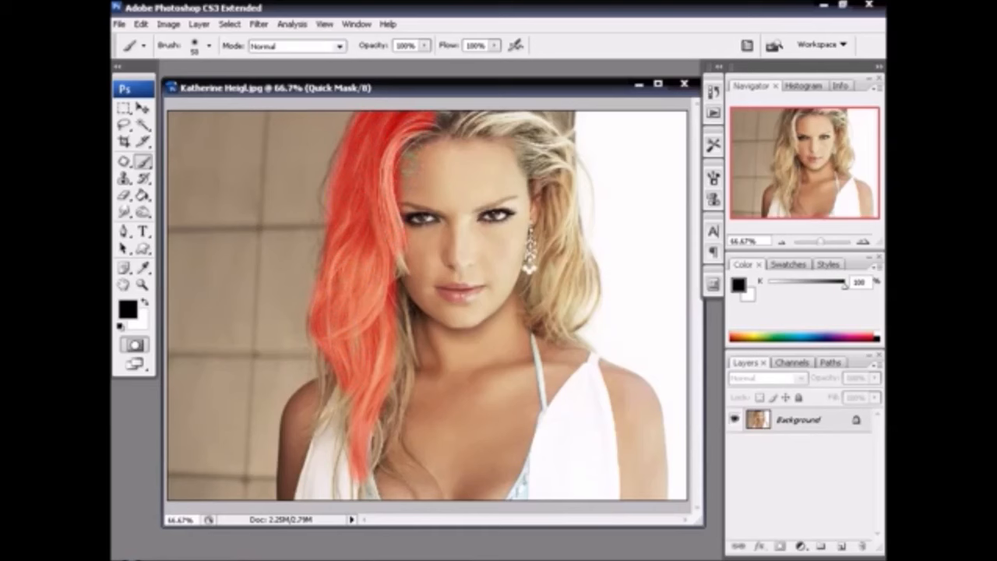
Erase the mask overspill from the forehead along the inner edge of the hair
left_click(141, 284)
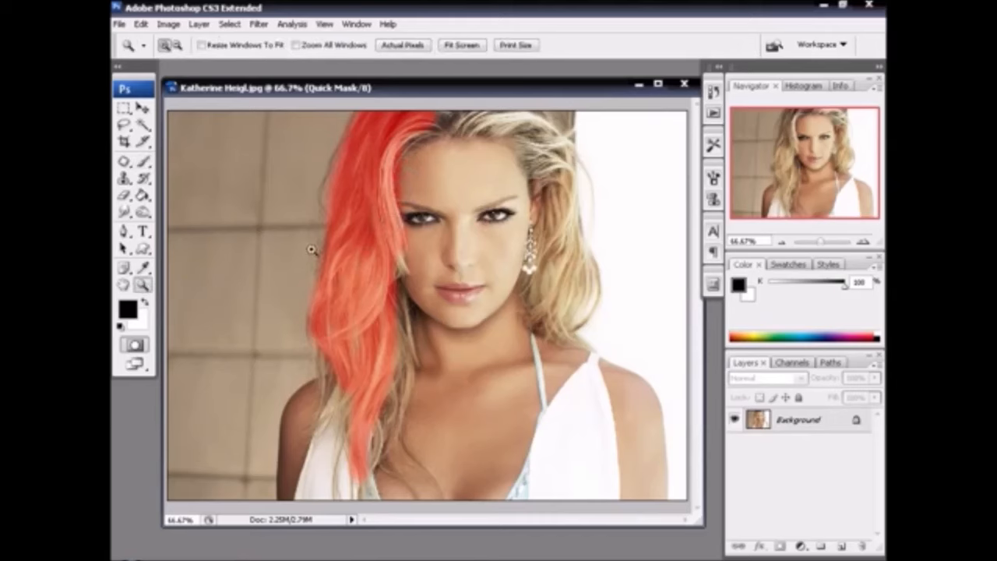
left_click(468, 226)
left_click(408, 205)
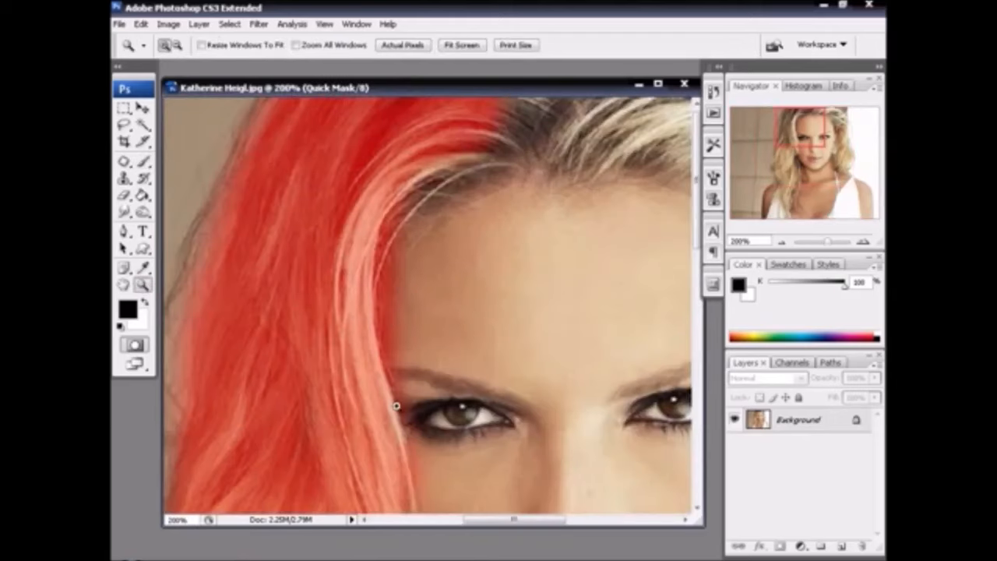
scroll(399, 410, "down", 2)
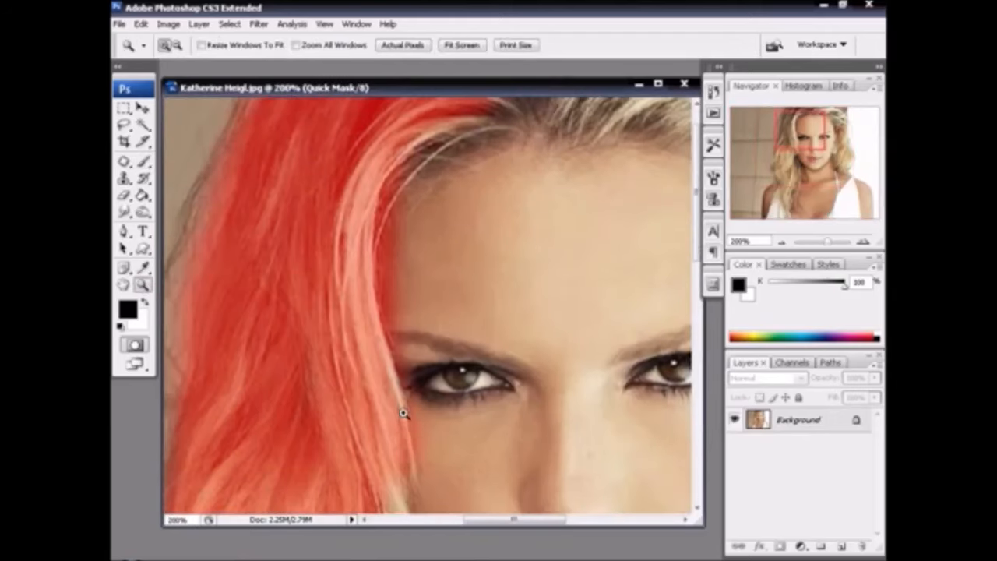
left_click(126, 198)
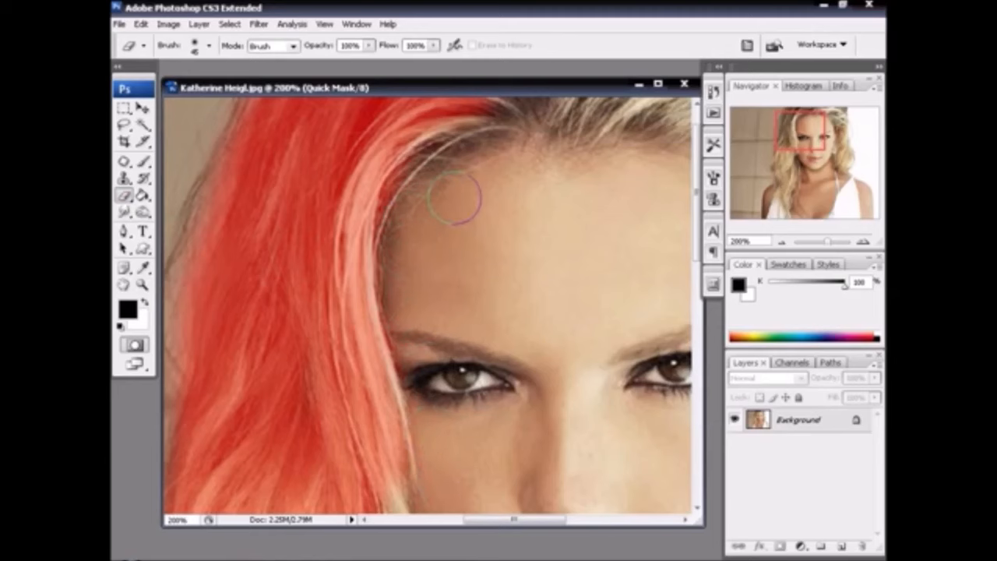
Brush the quick mask over the hair on top, along the right side, and the remaining lower-left strands
left_click(145, 285)
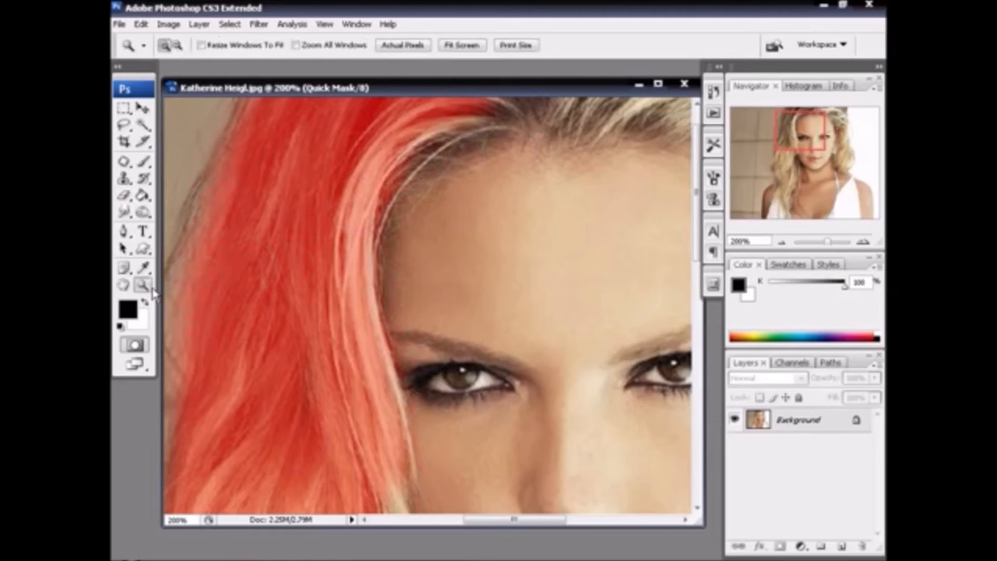
left_click(322, 292, "alt")
left_click(323, 291, "alt")
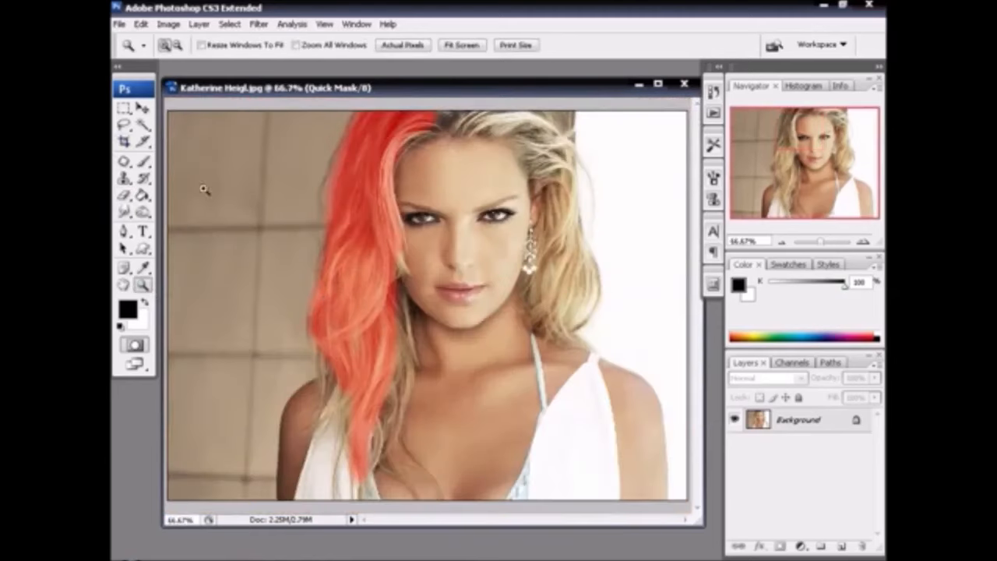
left_click(144, 164)
mouse_move(442, 119)
left_mouse_down()
mouse_move(458, 131)
mouse_move(532, 118)
mouse_move(508, 129)
mouse_move(549, 162)
mouse_move(545, 137)
mouse_move(562, 186)
mouse_move(570, 159)
mouse_move(550, 323)
mouse_move(573, 328)
mouse_move(571, 226)
mouse_move(586, 285)
mouse_move(573, 294)
left_mouse_up()
left_click_drag(571, 195, 581, 224)
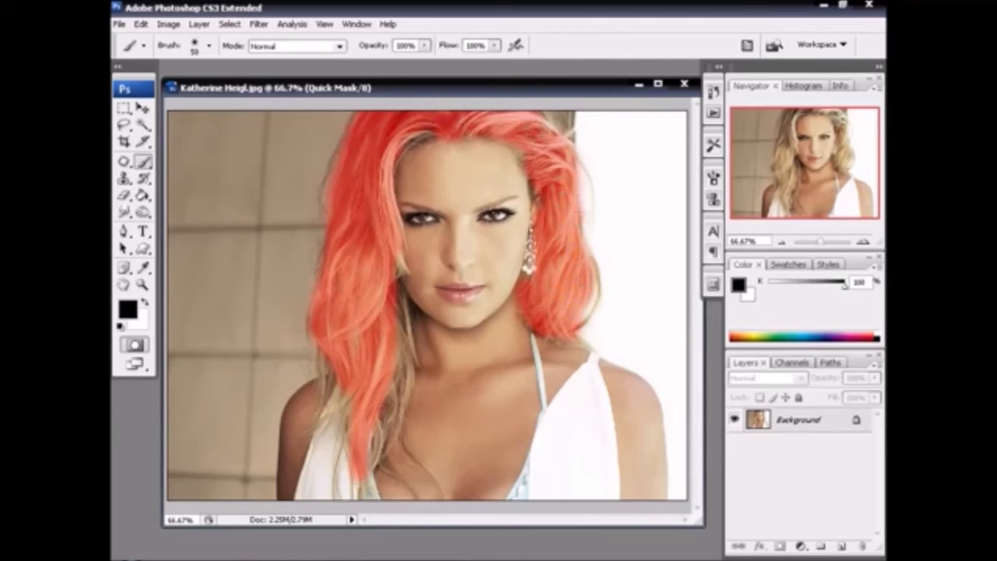
left_click_drag(402, 261, 398, 298)
mouse_move(402, 347)
left_mouse_down()
mouse_move(382, 428)
mouse_move(337, 393)
mouse_move(325, 354)
left_mouse_up()
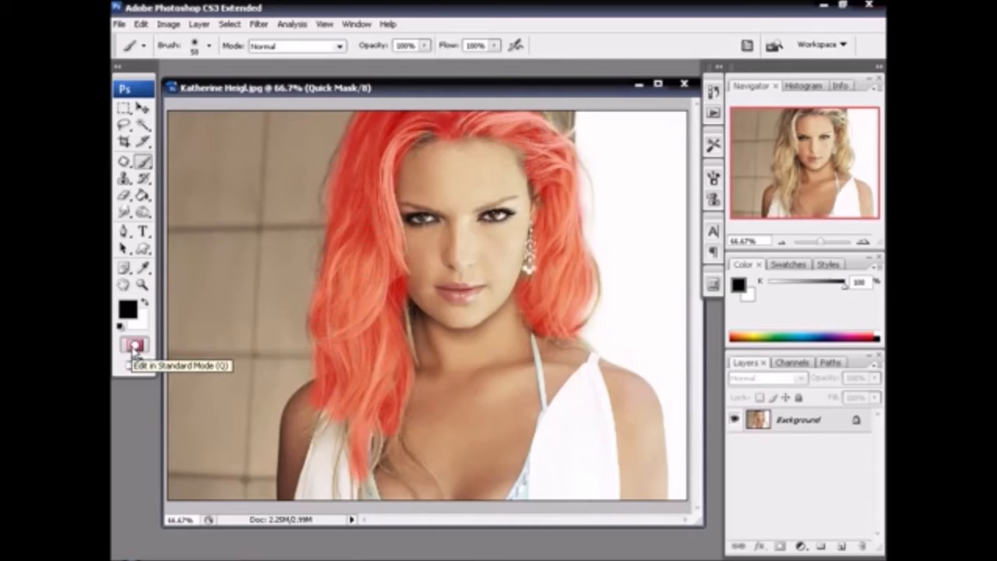
Leave Quick Mask mode and invert the selection so only the hair is selected
left_click(135, 345)
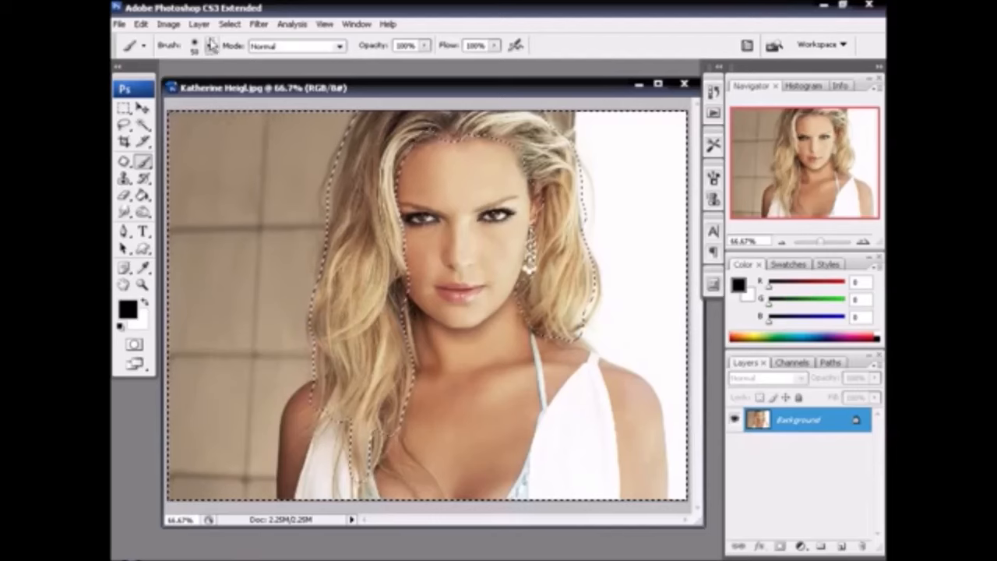
left_click(230, 24)
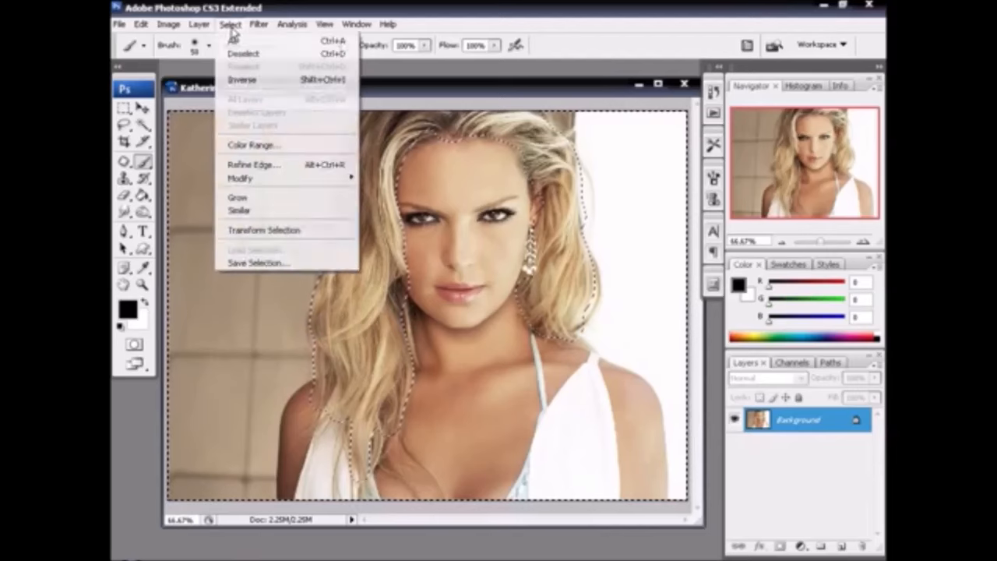
left_click(243, 79)
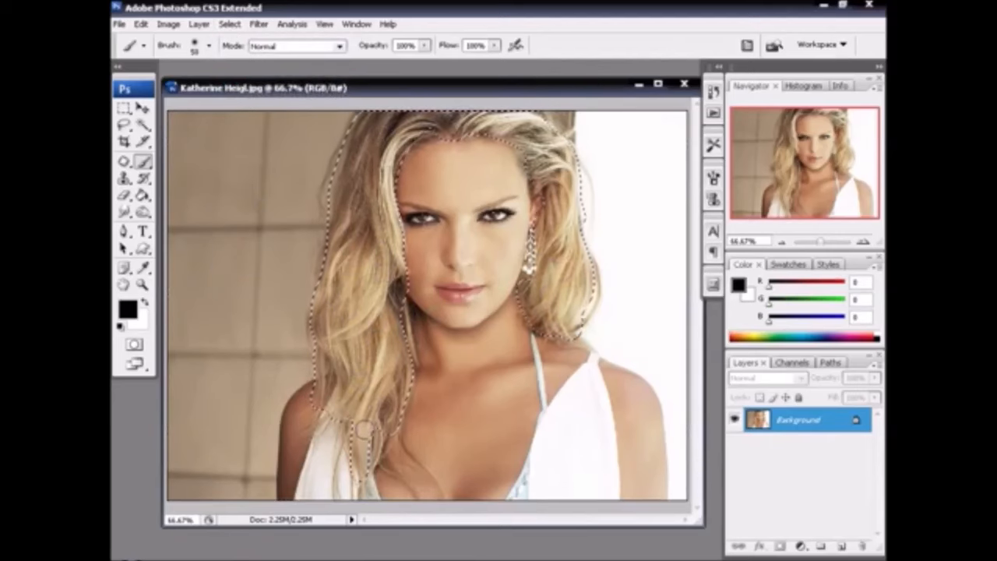
Recolor the selected hair pink using Hue/Saturation with Colorize on, Hue 360 and Saturation 25
left_click(167, 24)
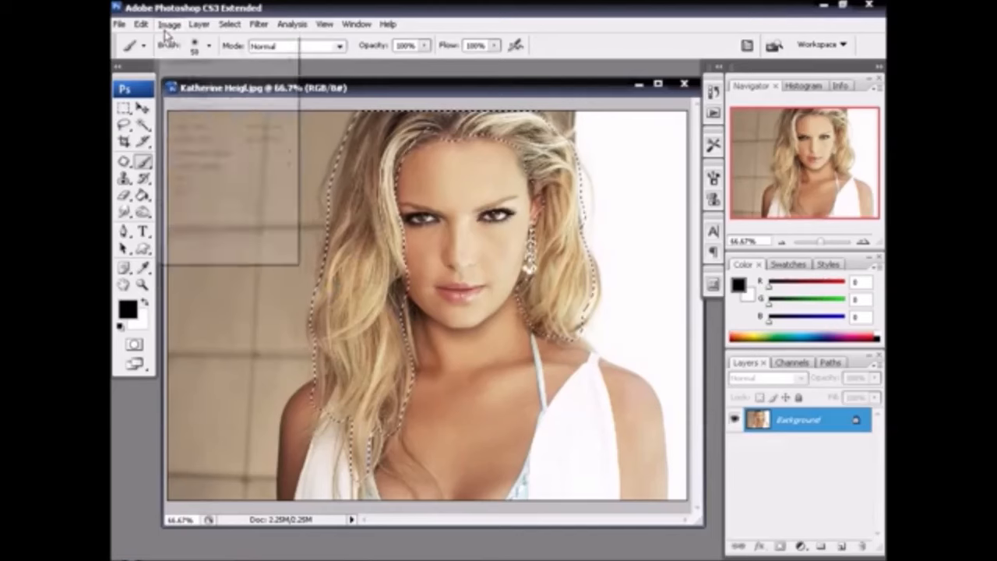
mouse_move(187, 61)
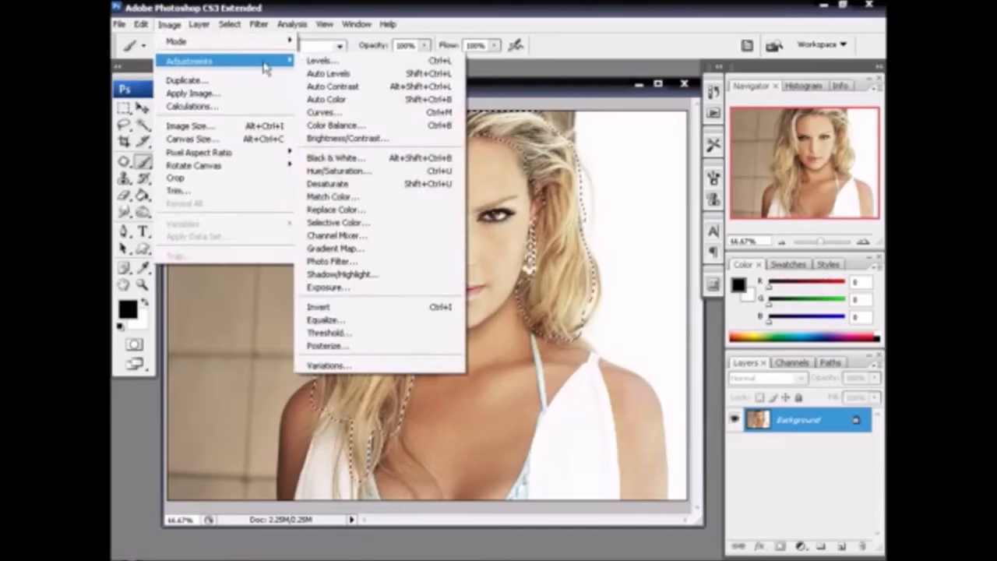
left_click(336, 172)
left_click_drag(360, 219, 694, 182)
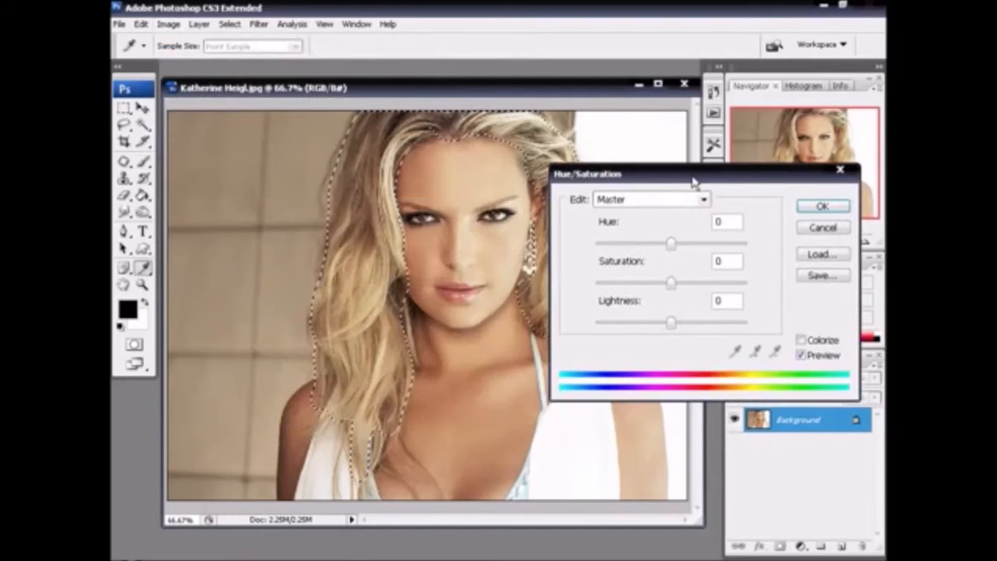
left_click(800, 341)
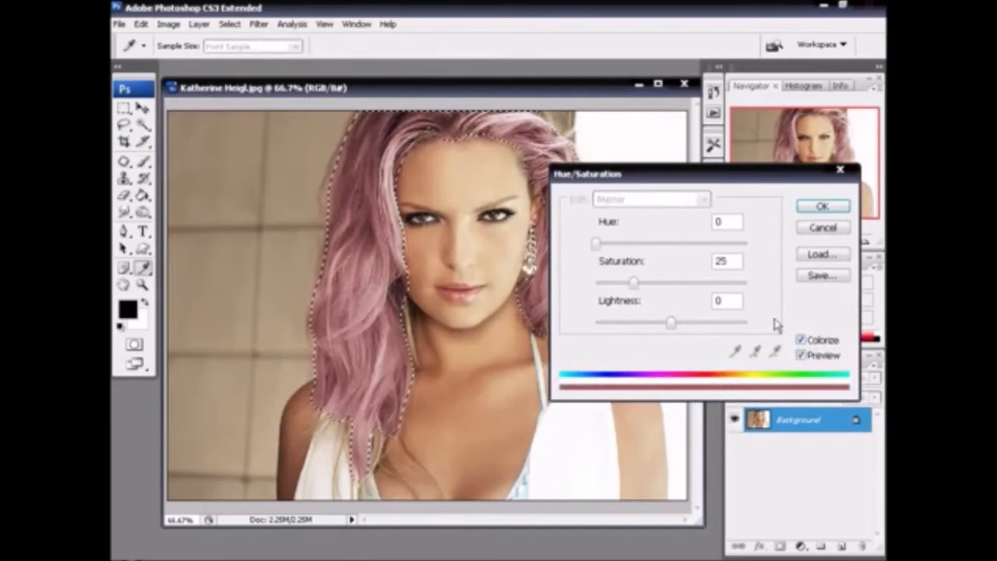
left_click_drag(662, 175, 712, 184)
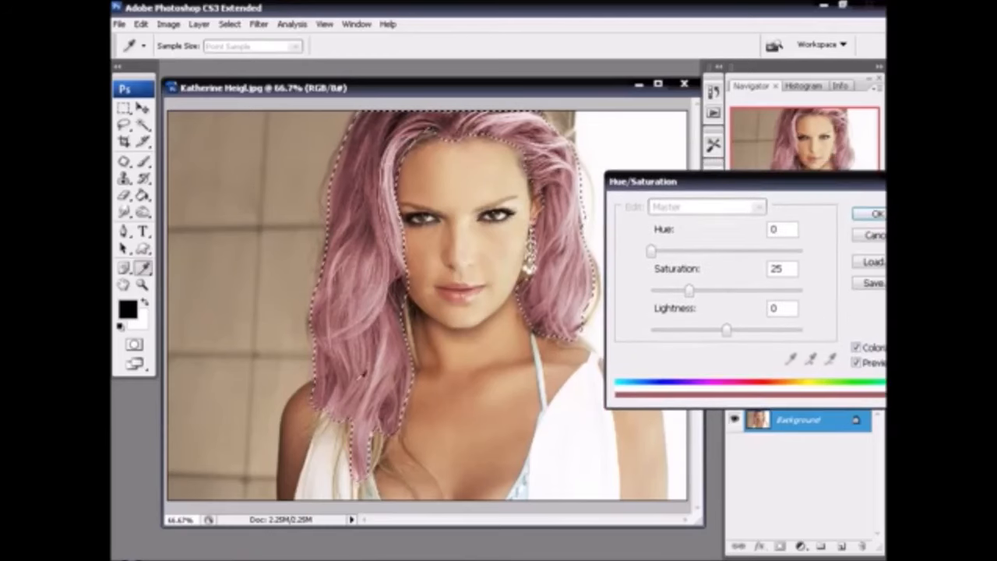
left_click_drag(652, 252, 800, 260)
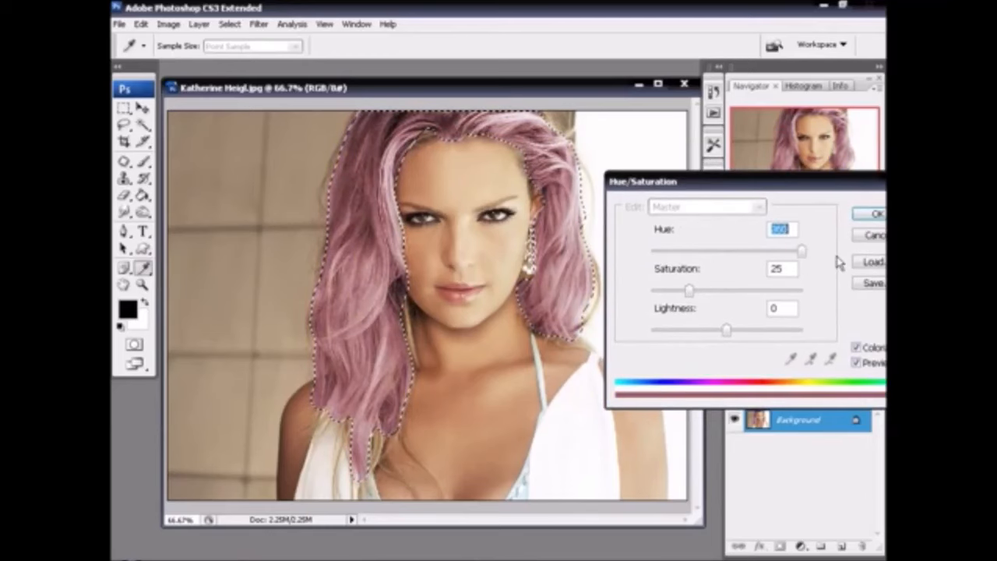
mouse_move(689, 290)
left_mouse_down()
mouse_move(659, 288)
mouse_move(691, 294)
left_mouse_up()
left_click_drag(737, 181, 552, 251)
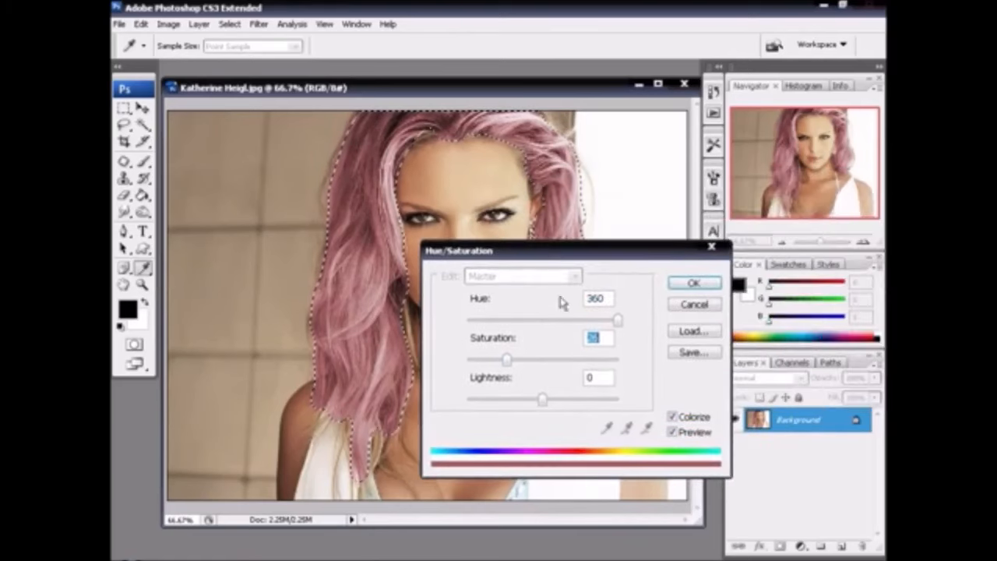
left_click(693, 283)
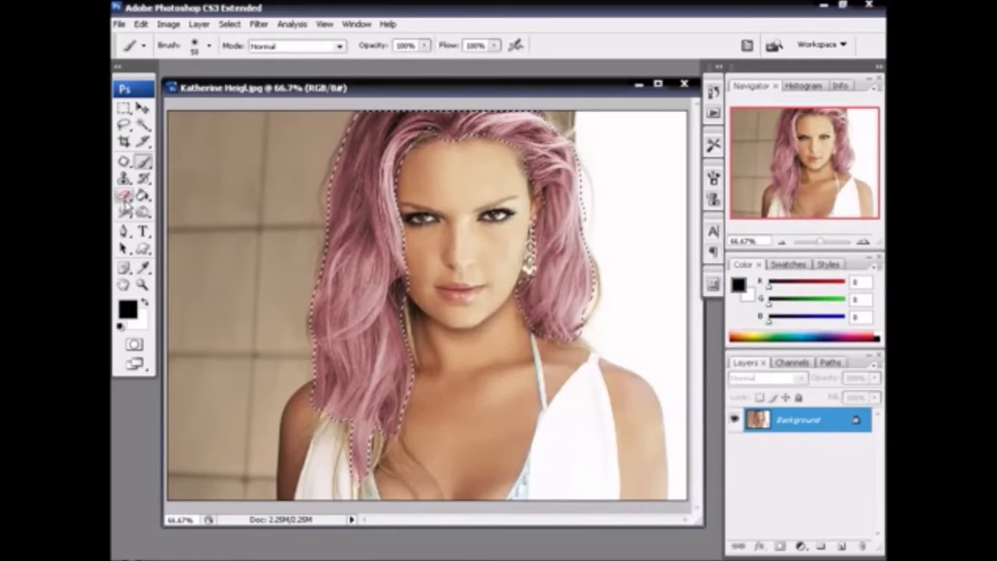
Deselect the hair and check the recolored result across the whole image
left_click(124, 126)
key("ctrl+d")
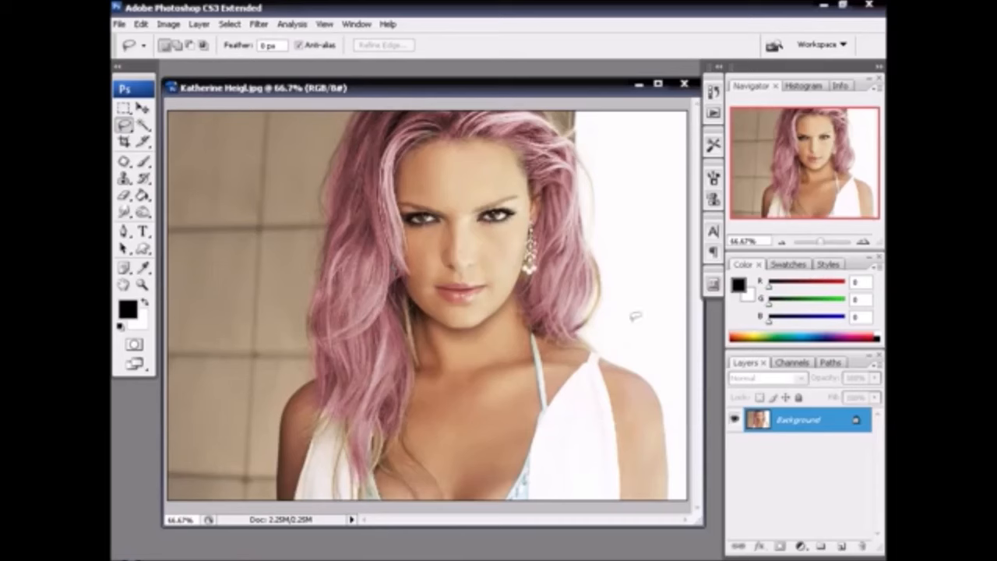
left_click(781, 242)
left_click(143, 284)
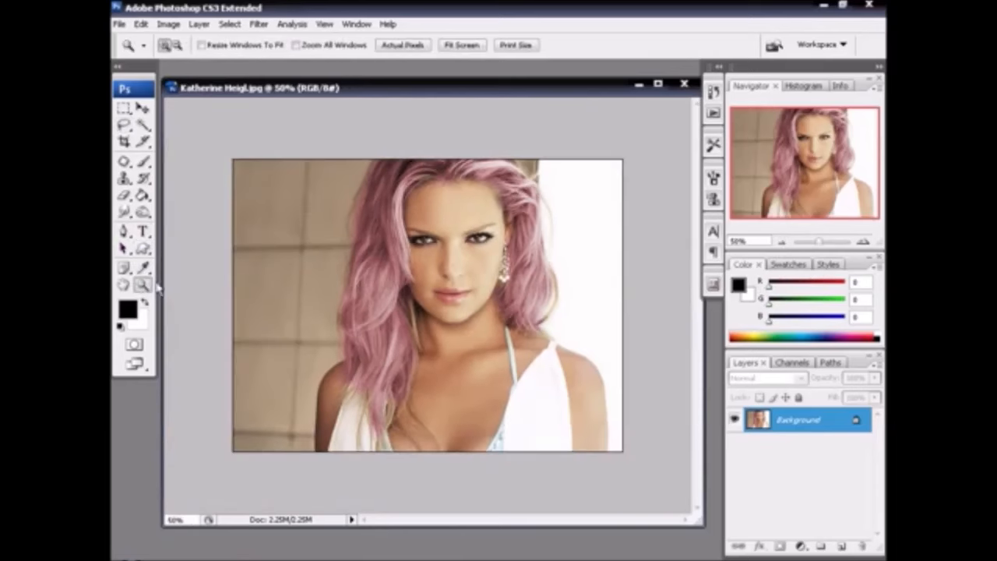
left_click(383, 288)
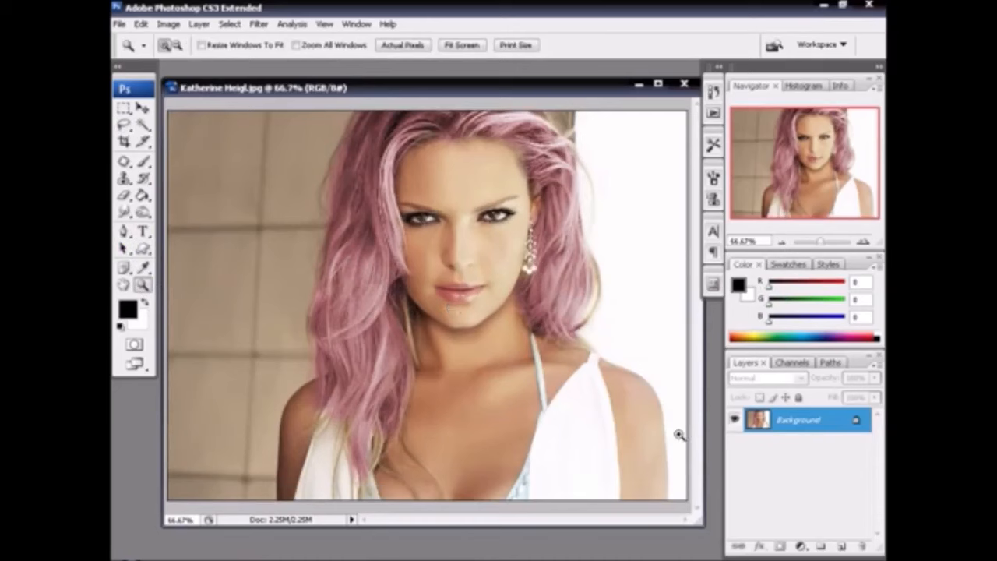
Duplicate the Background layer, keeping the default copy name
right_click(761, 426)
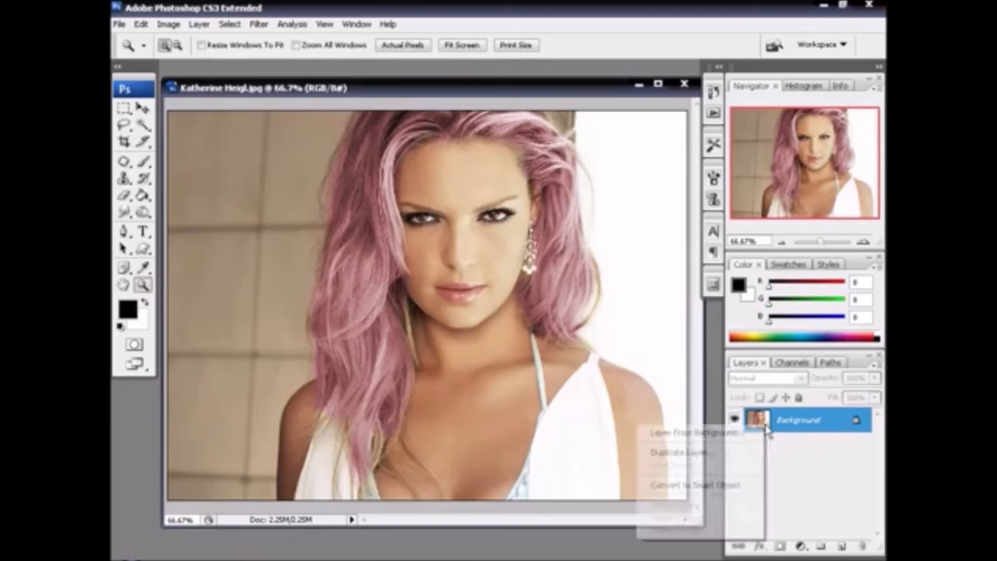
left_click(737, 455)
left_click(631, 173)
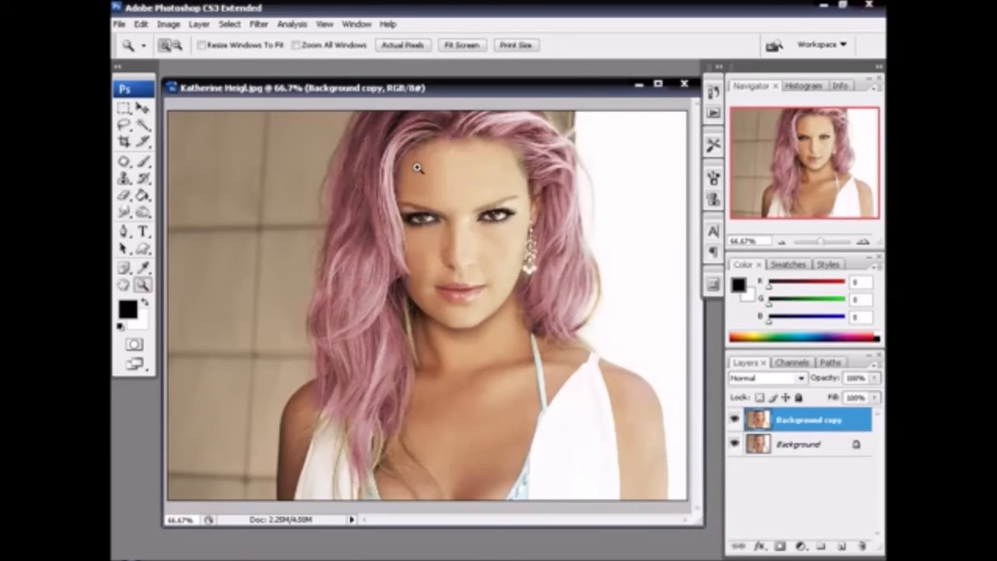
Apply a Gaussian Blur with a radius of 3 pixels to the Background copy layer and change that layer's blend mode
left_click(259, 24)
mouse_move(271, 165)
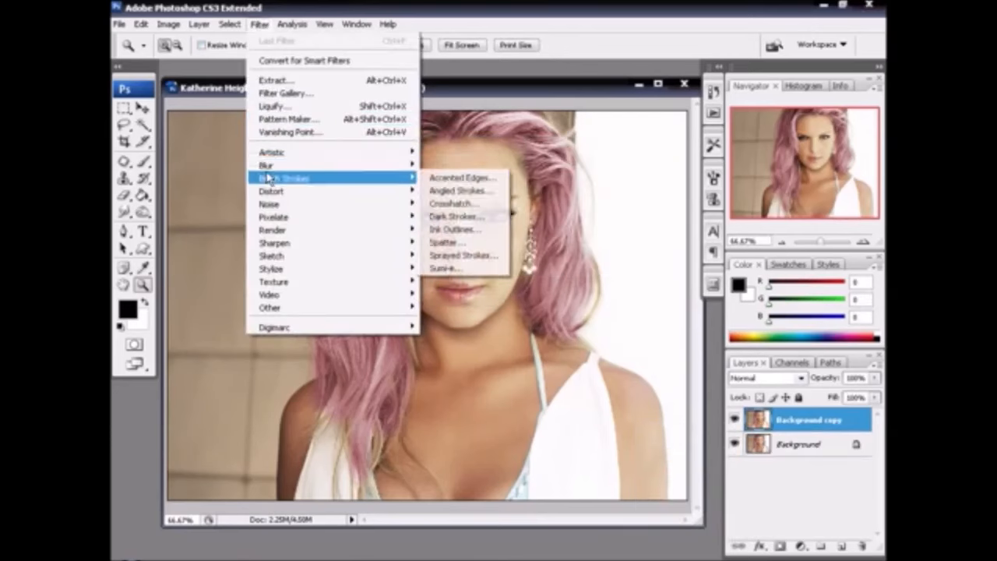
left_click(456, 217)
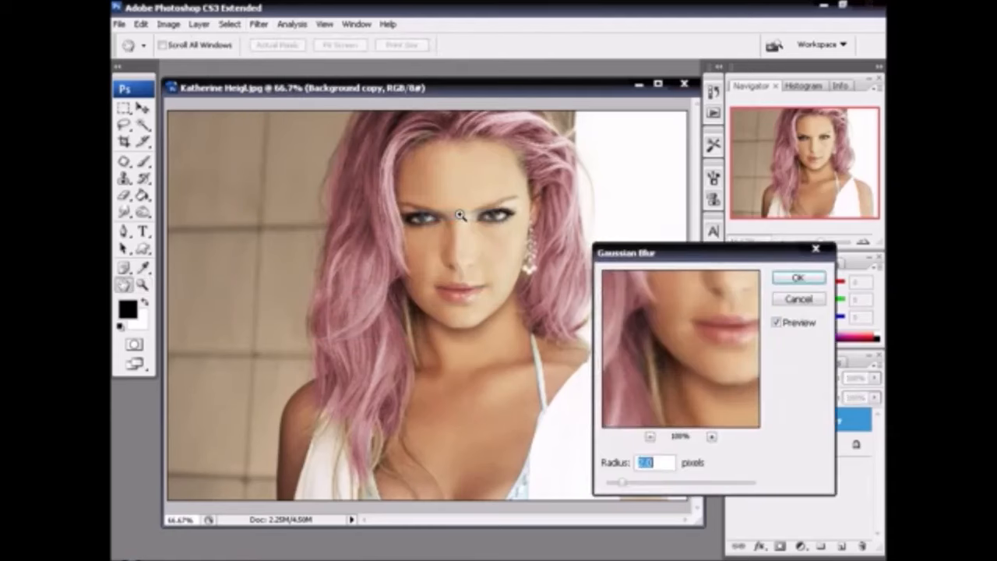
left_click_drag(660, 462, 639, 463)
type("3")
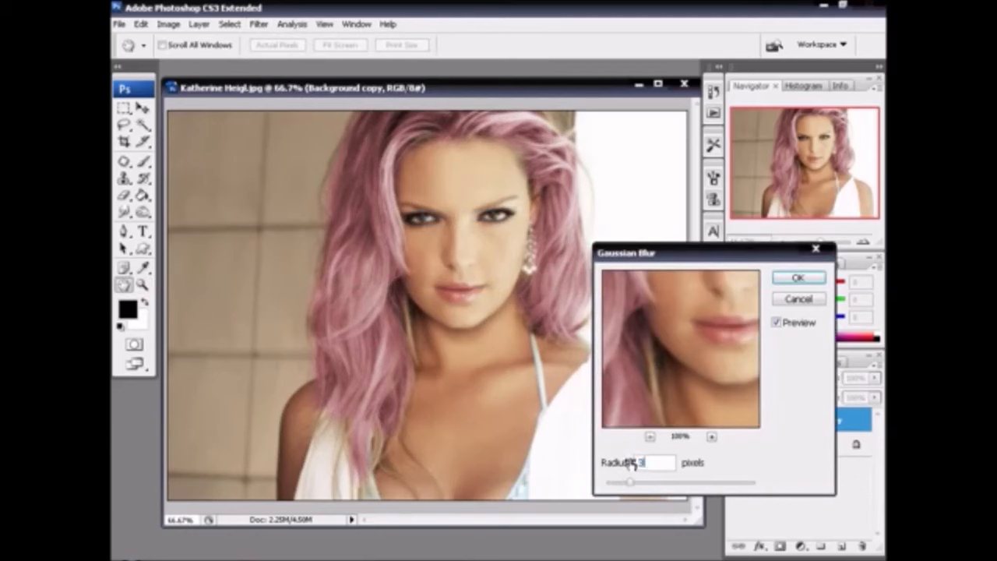
left_click(798, 279)
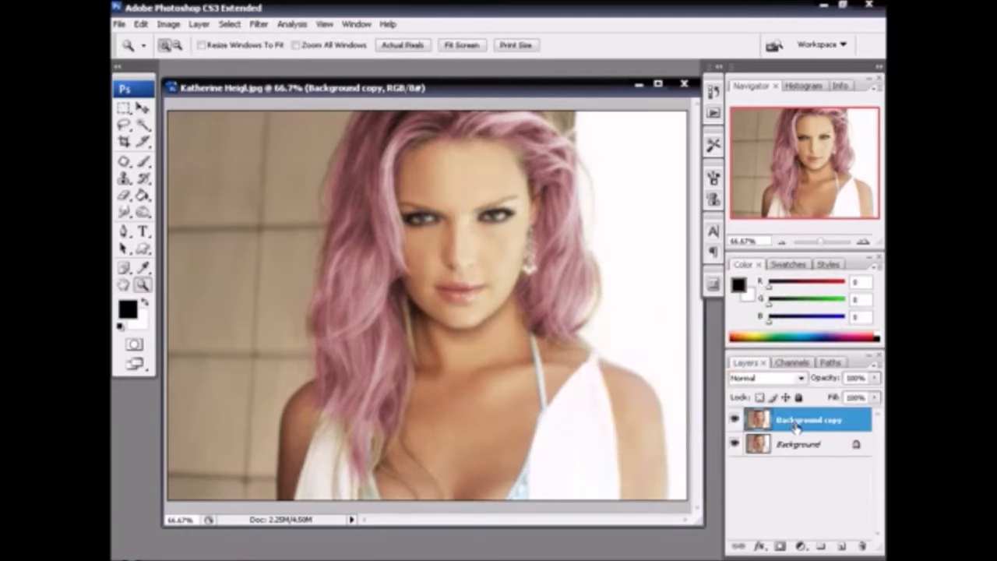
left_click(747, 381)
left_click(758, 194)
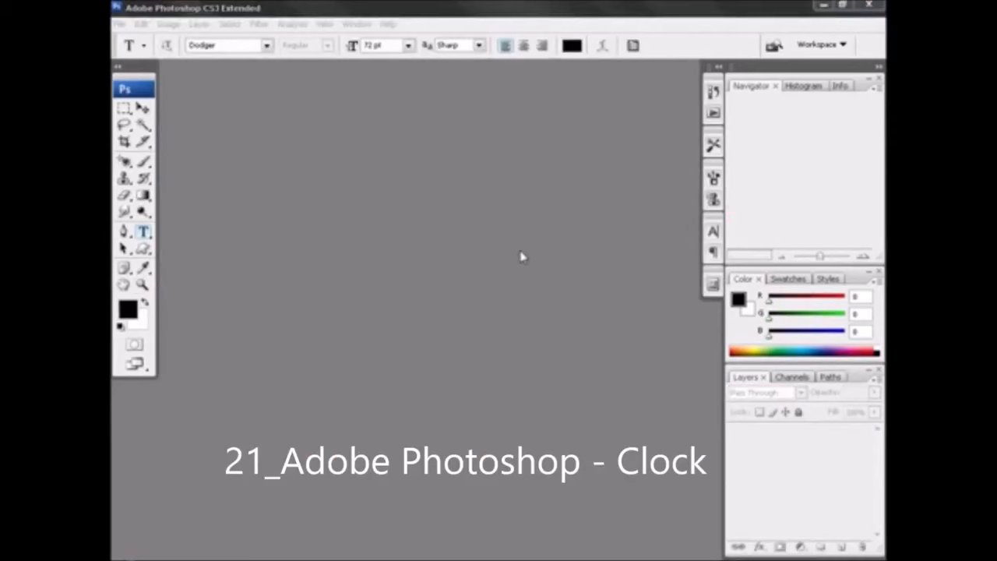
Create a new blank document with a white background and enlarge its window so the whole canvas shows with a margin
left_click(119, 24)
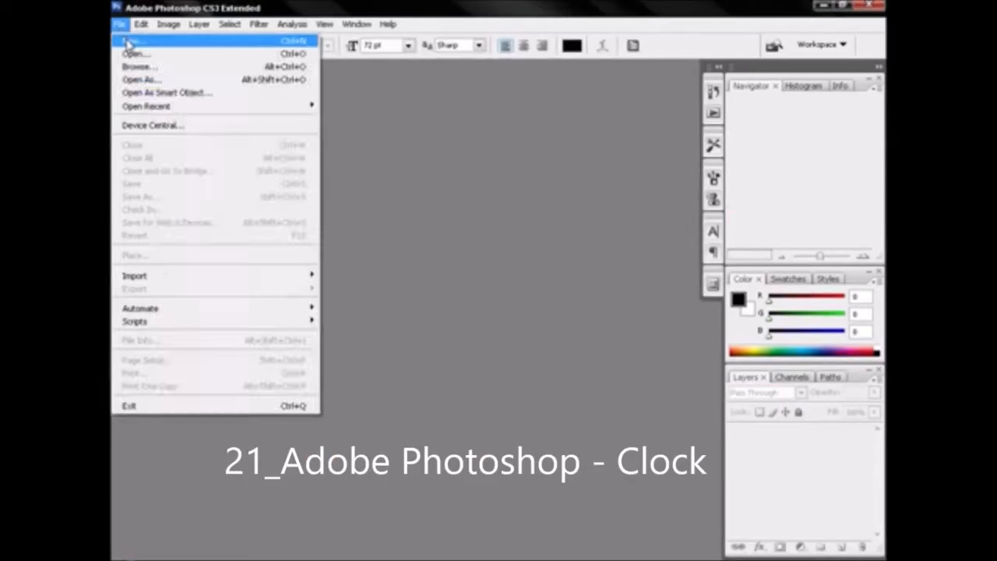
left_click(131, 37)
double_click(381, 270)
double_click(396, 294)
left_click(567, 226)
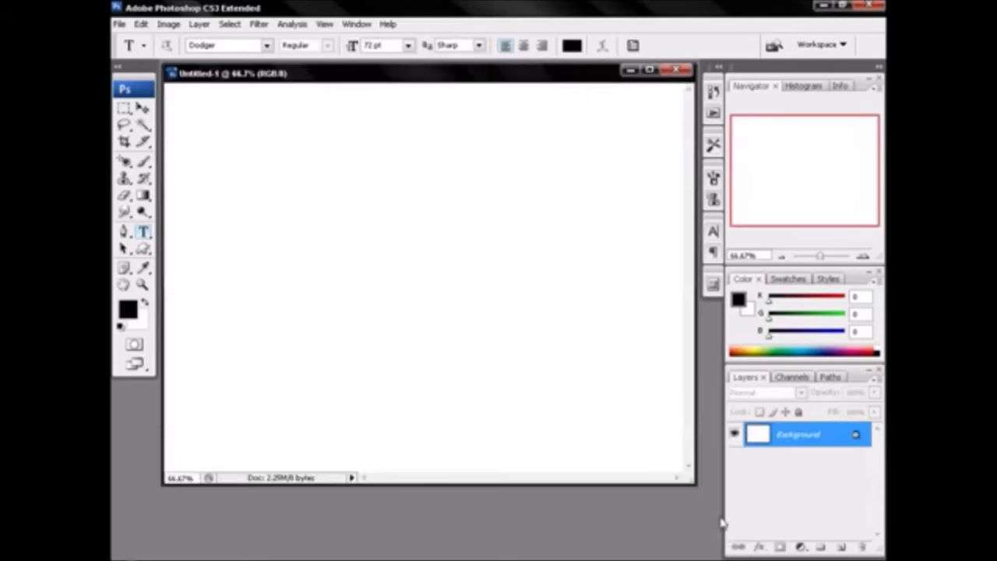
left_click_drag(699, 486, 714, 522)
mouse_move(458, 73)
left_mouse_down()
mouse_move(449, 96)
mouse_move(458, 86)
left_mouse_up()
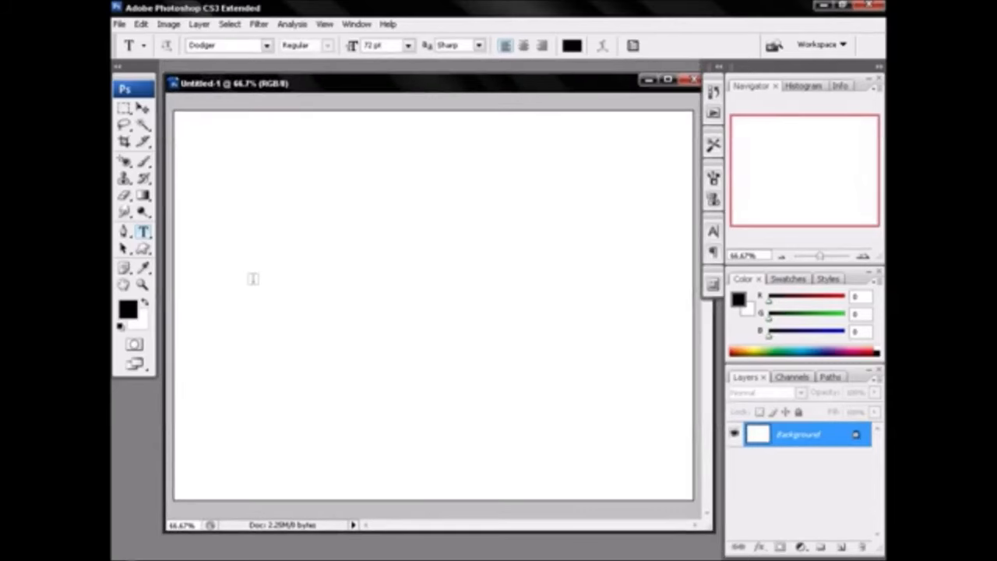
Draw a large circular selection with the Elliptical Marquee tool and position it near the middle of the canvas
left_click(144, 161)
left_click_drag(124, 108, 162, 123)
left_click_drag(270, 174, 553, 445)
left_click_drag(459, 383, 472, 372)
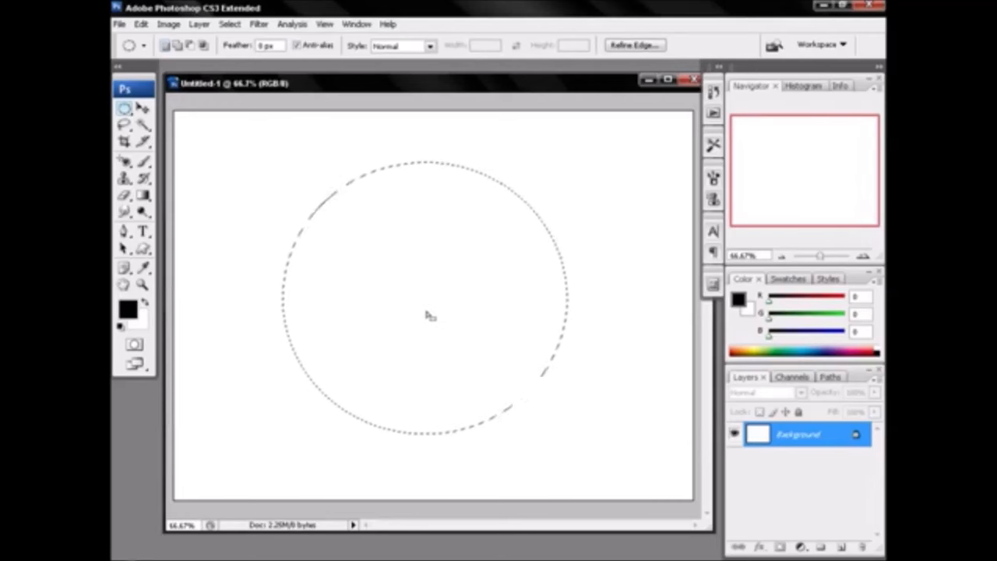
Copy the circular selection to a new layer and check it by toggling the Background layer's visibility
right_click(413, 285)
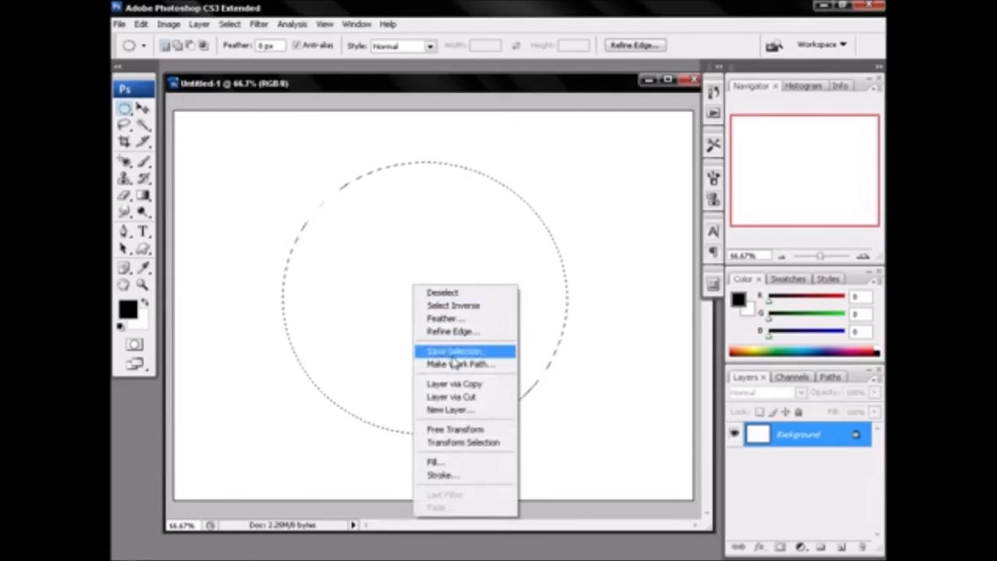
left_click(455, 384)
left_click(733, 459)
left_click(733, 460)
left_click(733, 459)
left_click(733, 460)
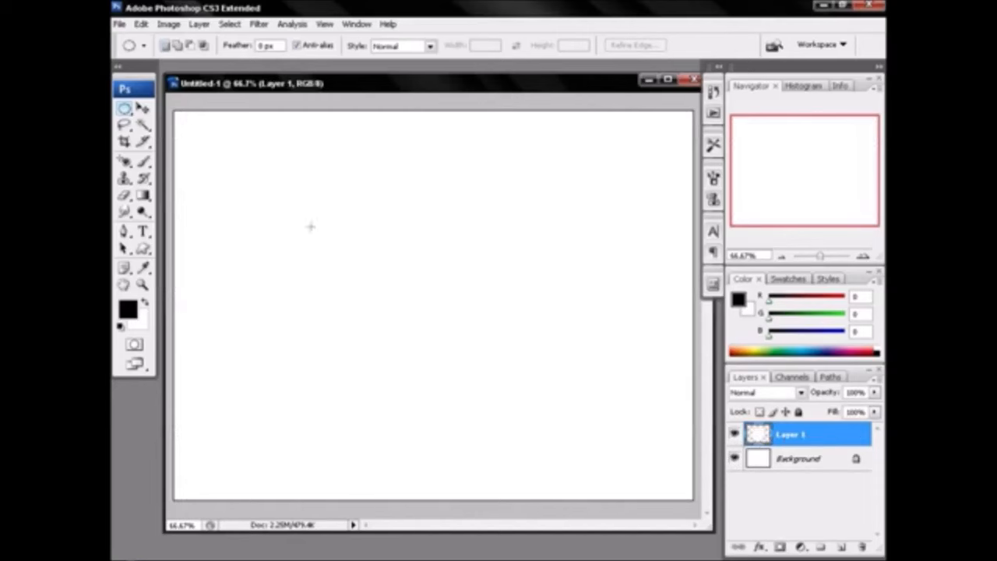
Set the foreground color to a medium gray, RGB 155, 155, 155
left_click(128, 309)
mouse_move(539, 356)
left_mouse_down()
mouse_move(393, 353)
mouse_move(378, 316)
mouse_move(363, 312)
mouse_move(356, 325)
mouse_move(349, 308)
mouse_move(343, 316)
left_mouse_up()
left_click(771, 234)
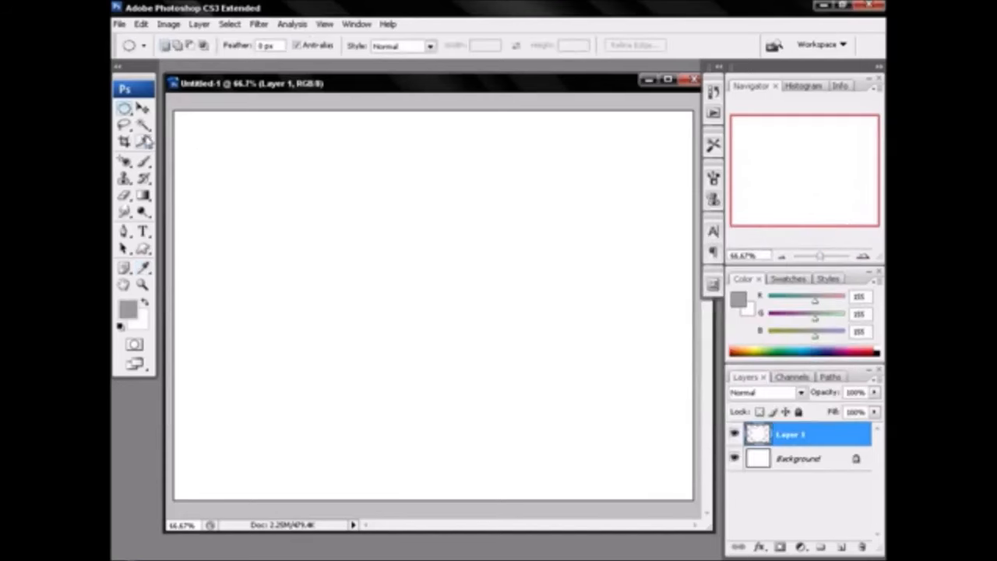
Duplicate the circle layer, keeping the default copy name
left_click(142, 108)
left_click(143, 125)
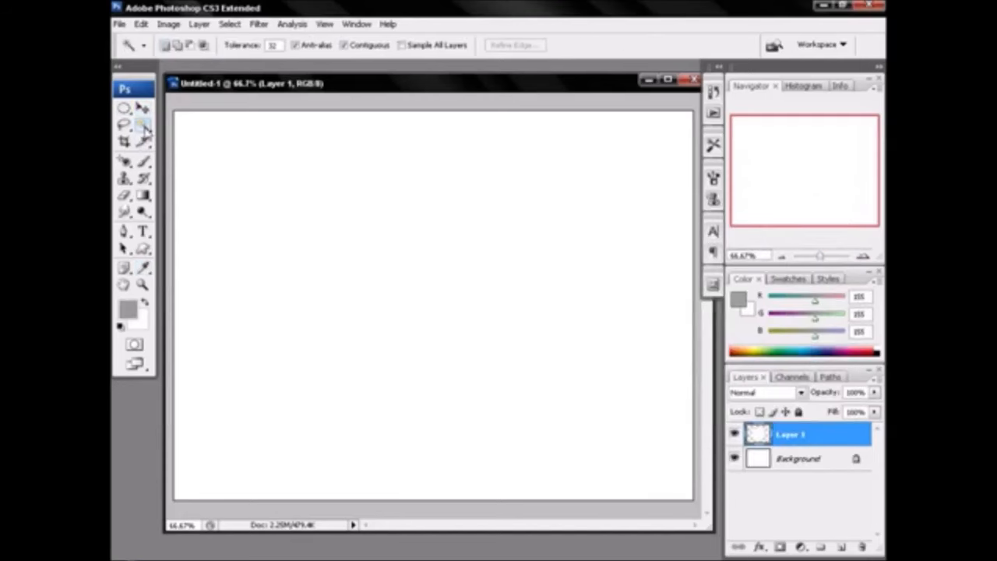
right_click(816, 441)
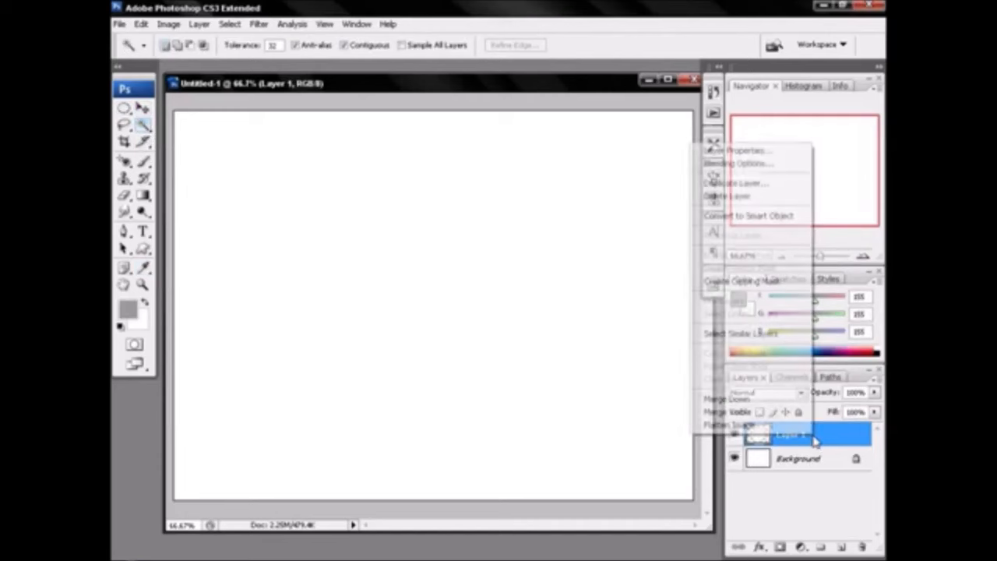
left_click(736, 185)
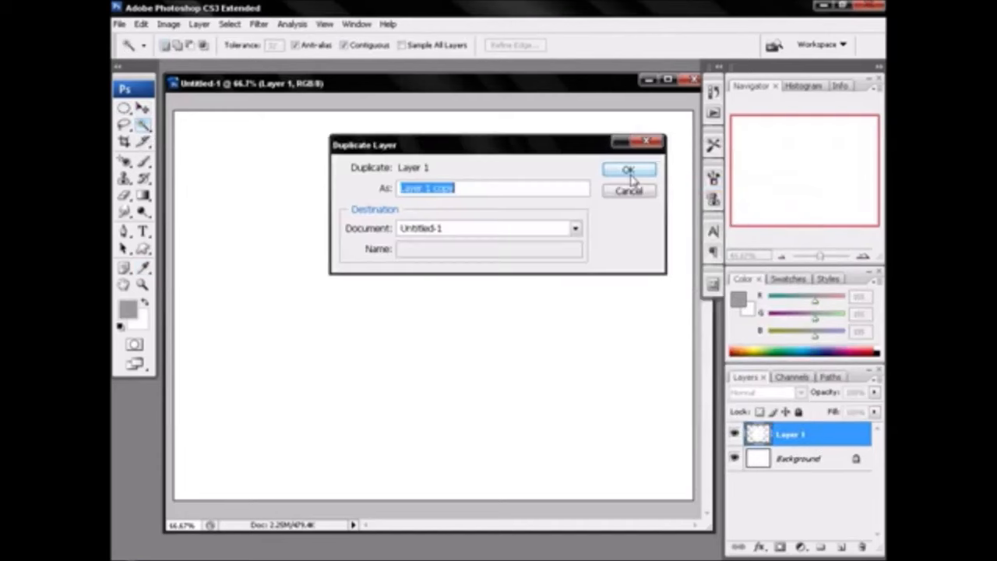
left_click(632, 170)
Try to fill the circle on Layer 1 copy with the gray foreground color using the Paint Bucket
left_click(142, 194)
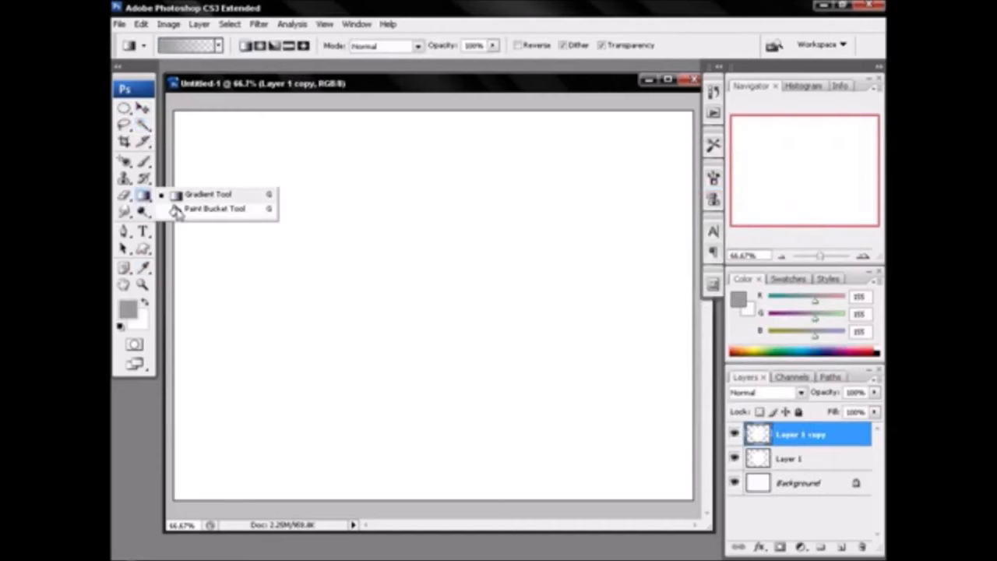
left_click(208, 209)
left_click(392, 292)
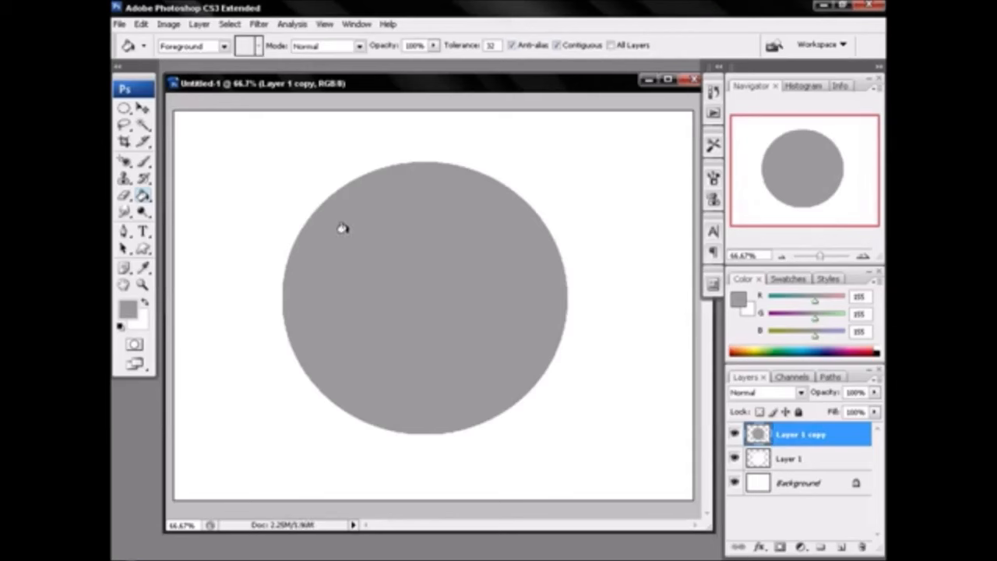
left_click(143, 108)
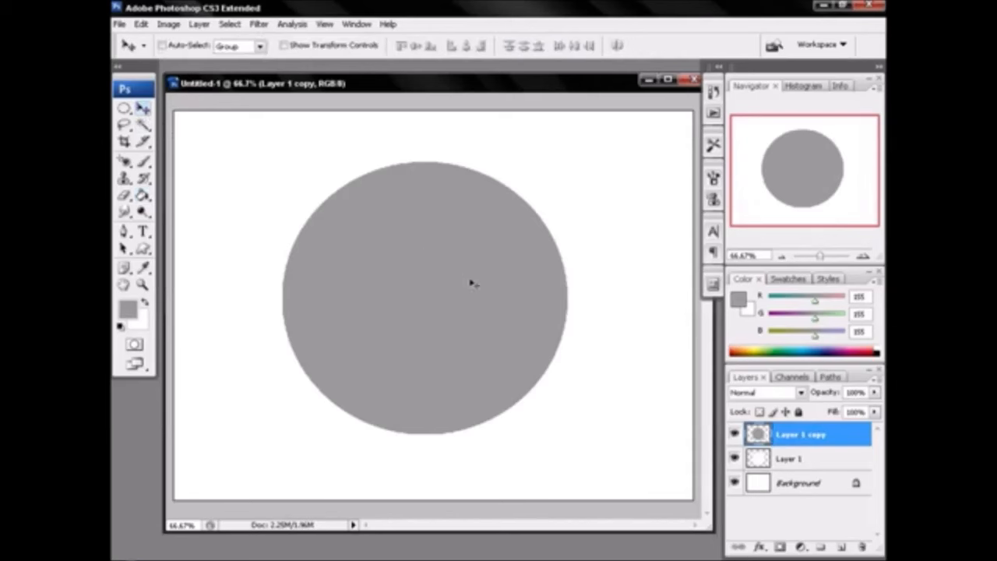
key("ctrl+z")
Fill the circle on Layer 1 with the gray foreground color using the Paint Bucket
left_click(782, 465)
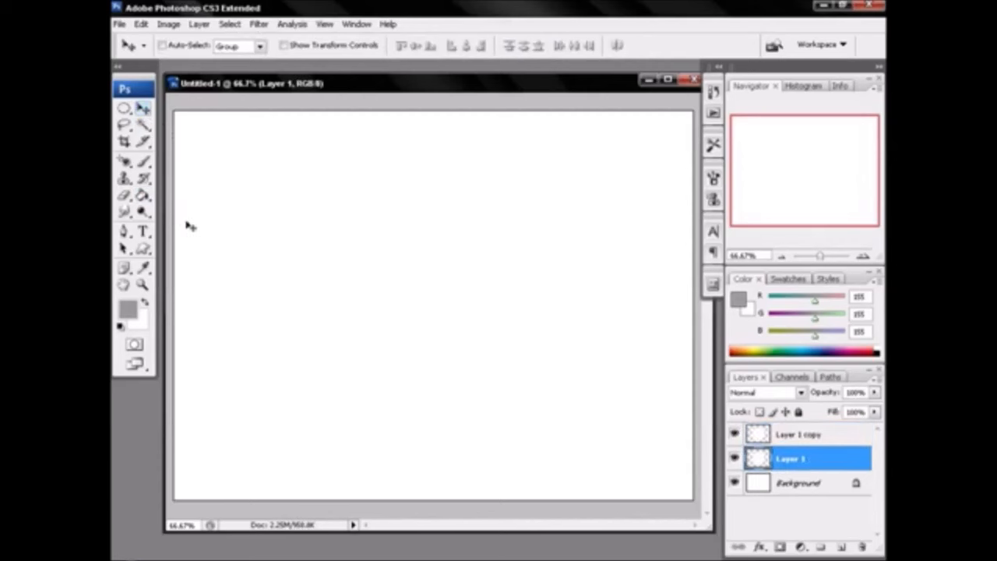
left_click(143, 196)
left_click(437, 300)
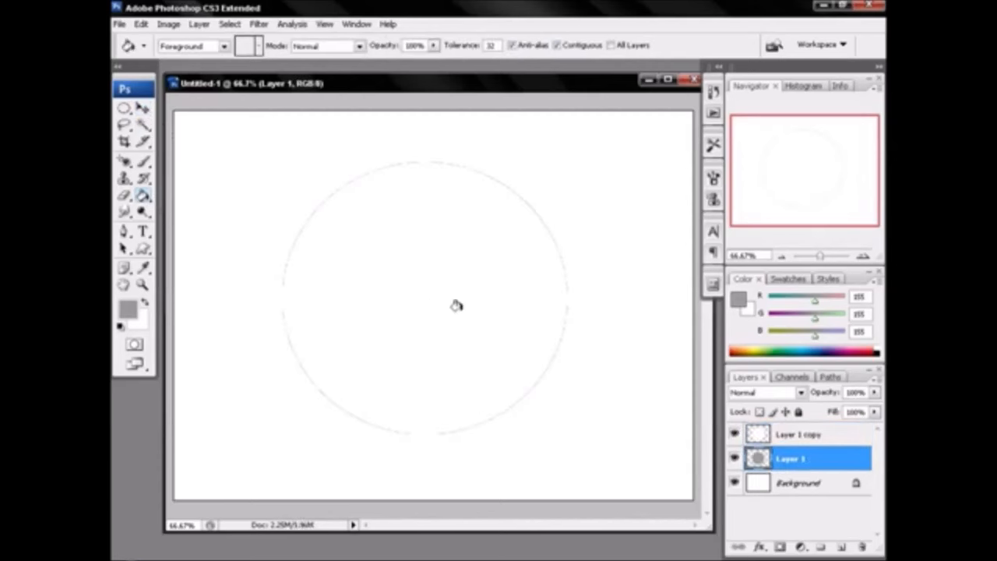
Scale the white circle on Layer 1 copy down to about 92%, centered so an even gray ring surrounds it
left_click(762, 434)
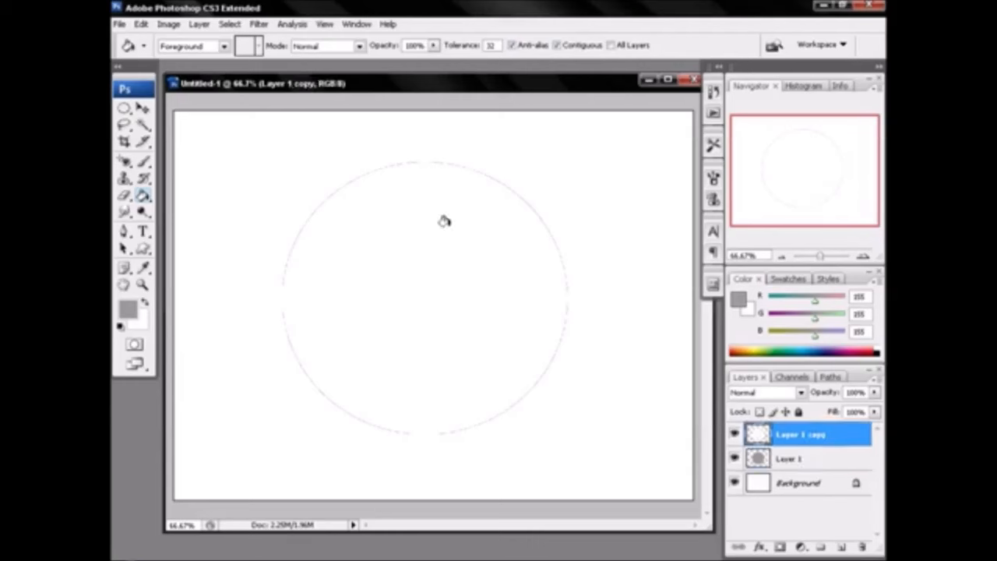
key("ctrl+t")
left_click_drag(422, 160, 422, 168)
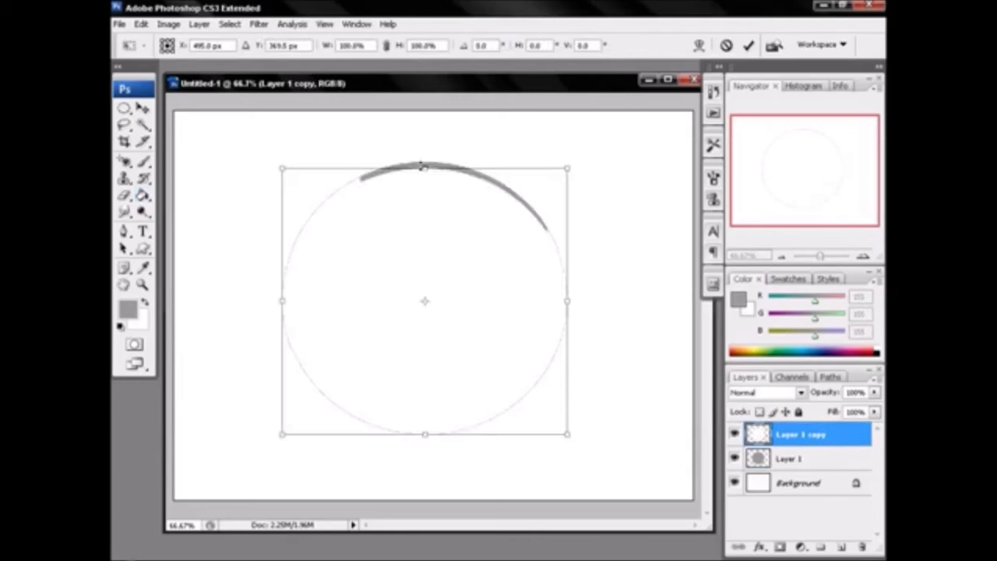
left_click_drag(428, 429, 426, 426)
left_click_drag(283, 297, 287, 297)
left_click_drag(569, 300, 559, 299)
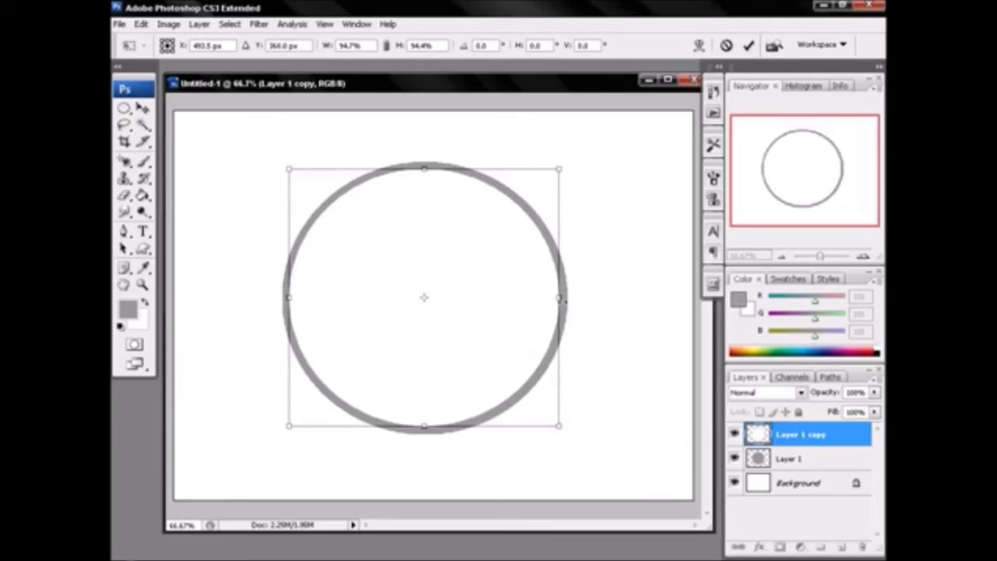
left_click_drag(559, 297, 556, 297)
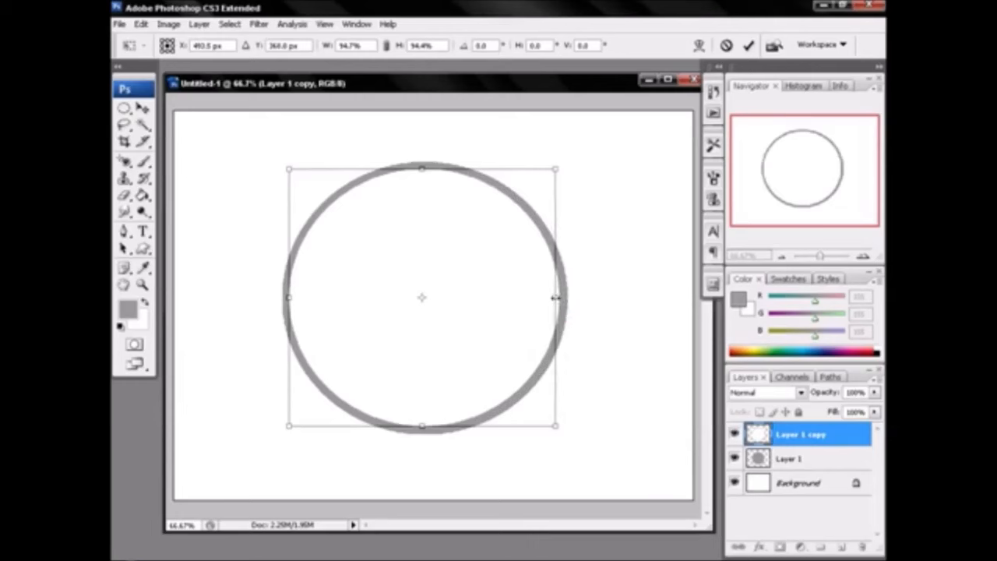
left_click_drag(422, 424, 423, 421)
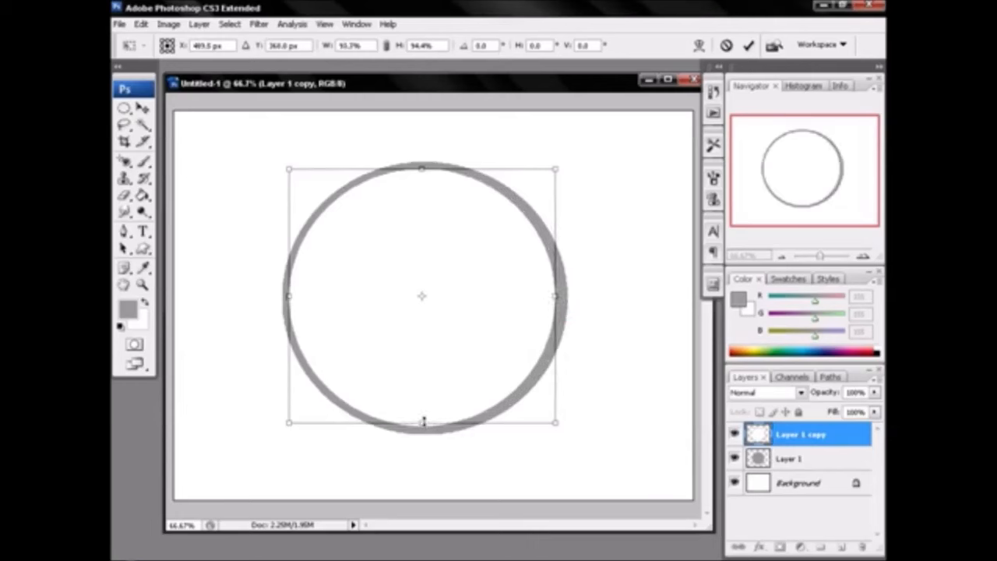
left_click_drag(288, 296, 292, 296)
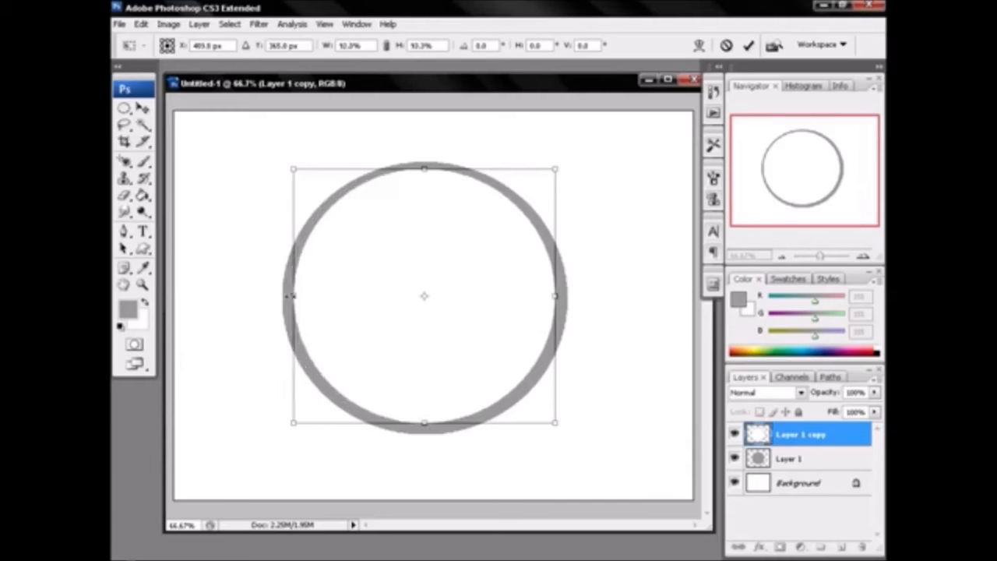
left_click_drag(421, 169, 422, 172)
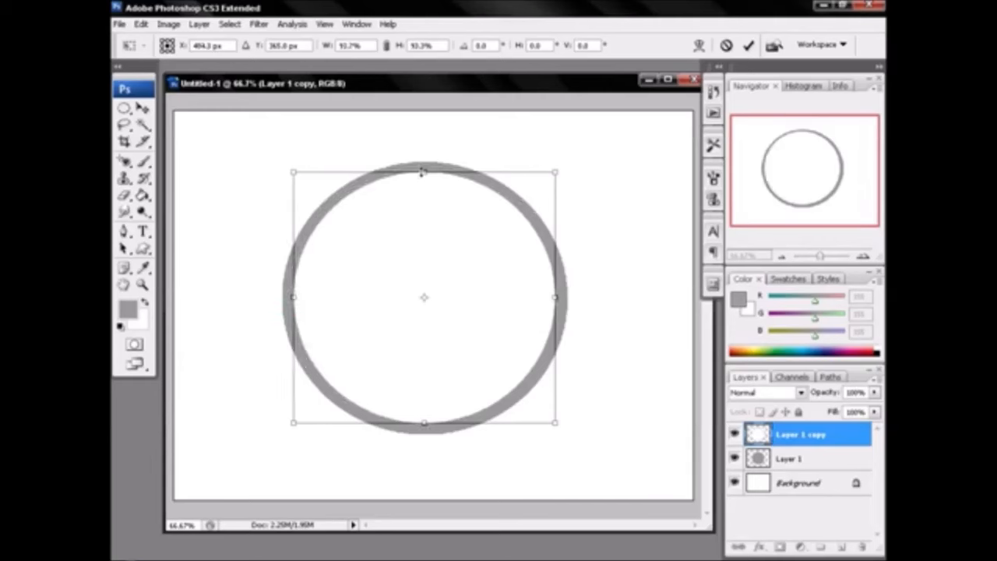
key("Return")
key("g")
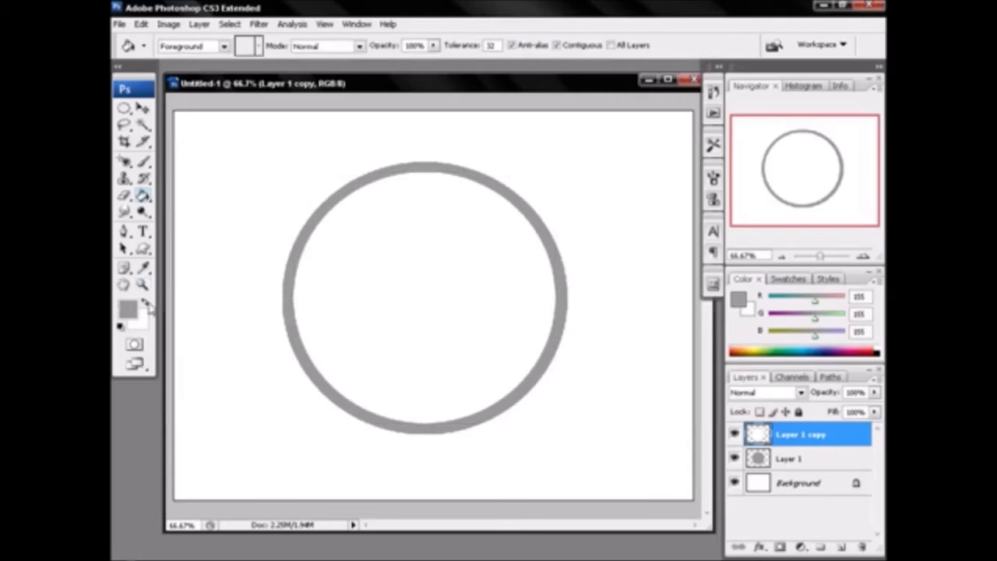
Try to duplicate the gray circle layer, Layer 1, under the default copy name
left_click(143, 284)
left_click(394, 289)
left_click(394, 333)
left_click(394, 333)
left_click(341, 327)
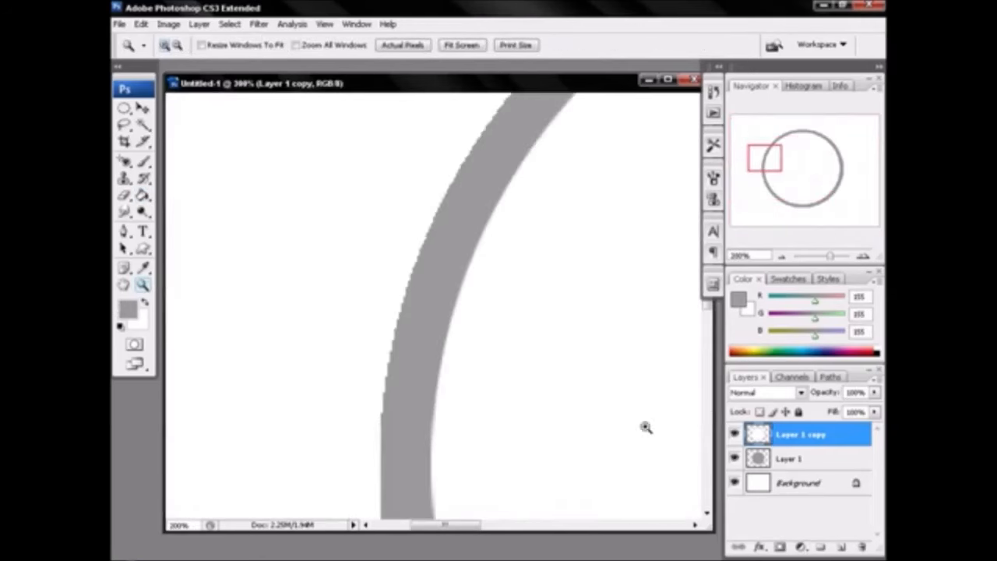
left_click(812, 460)
right_click(818, 464)
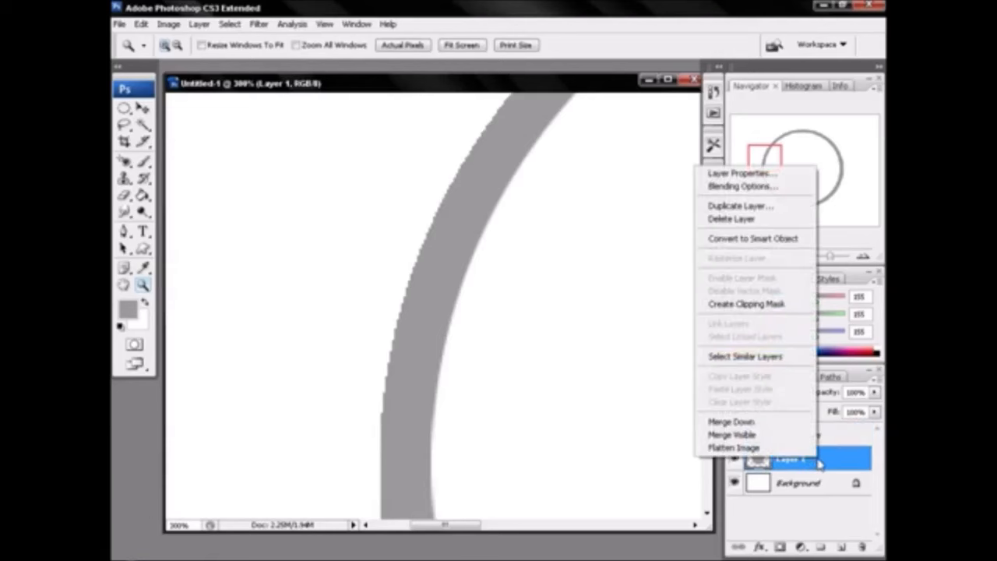
left_click(740, 206)
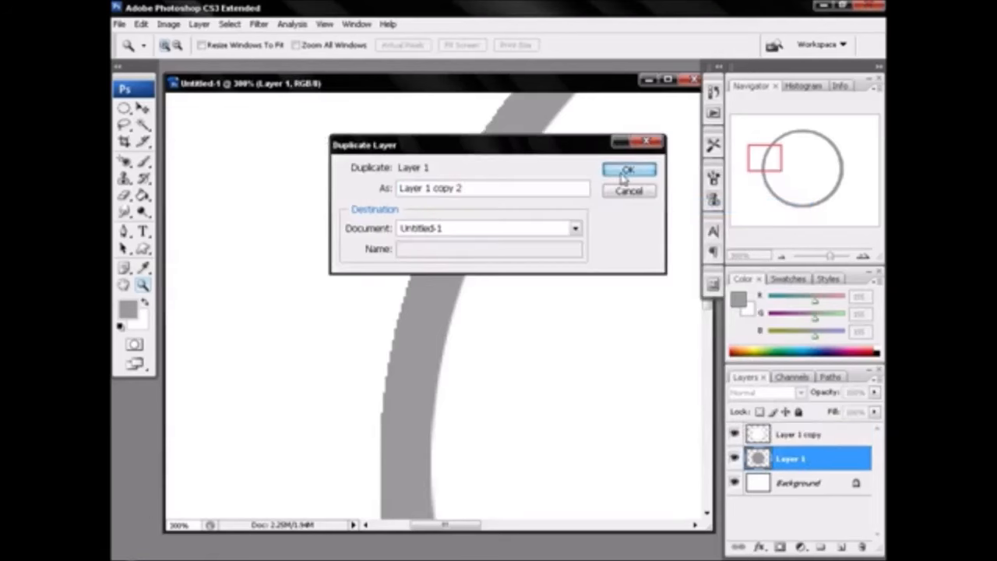
left_click(627, 169)
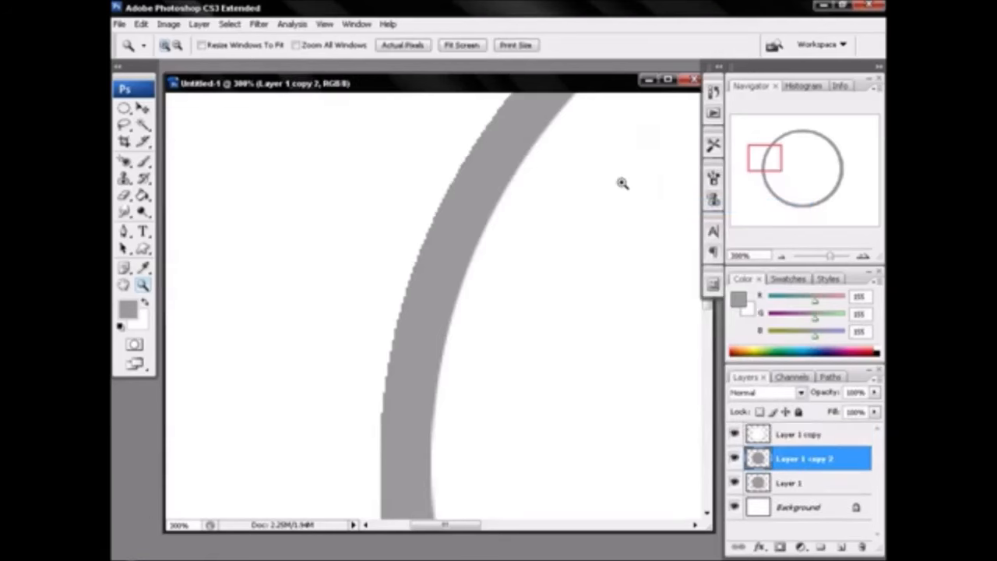
key("ctrl+z")
Add an Inner Glow to the gray circle on Layer 1 with black as the color and Normal as the blend mode
right_click(792, 458)
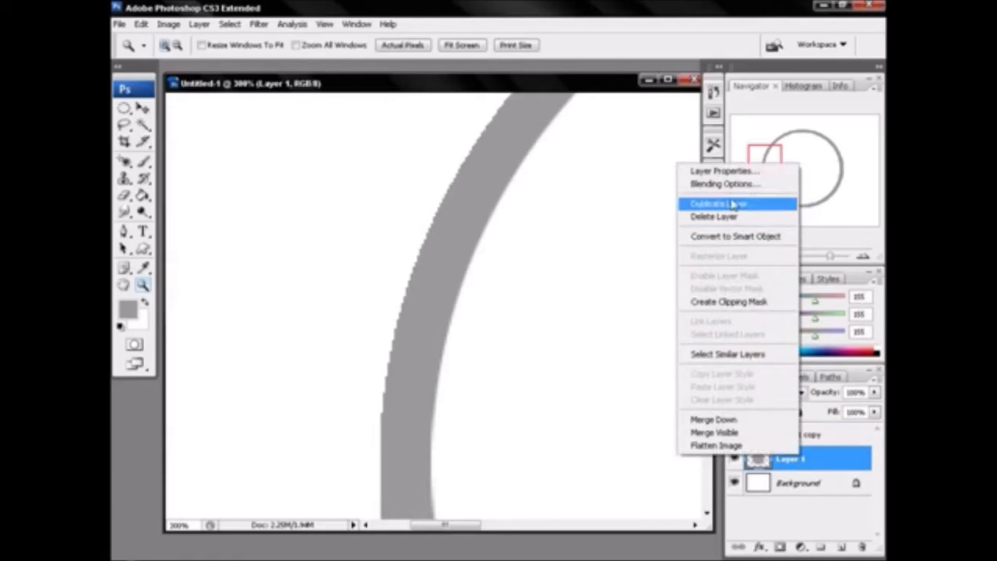
left_click(732, 204)
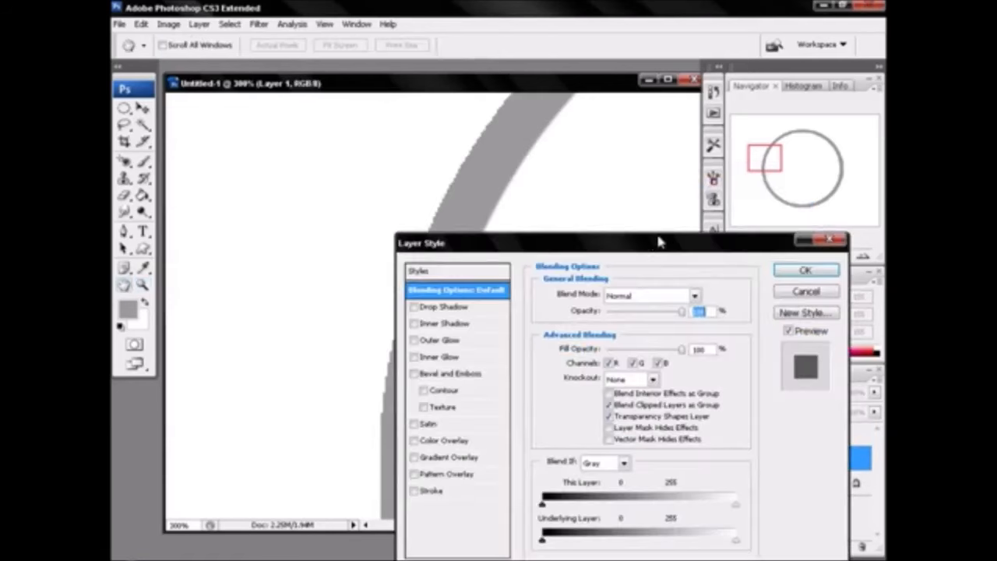
left_click_drag(648, 244, 795, 227)
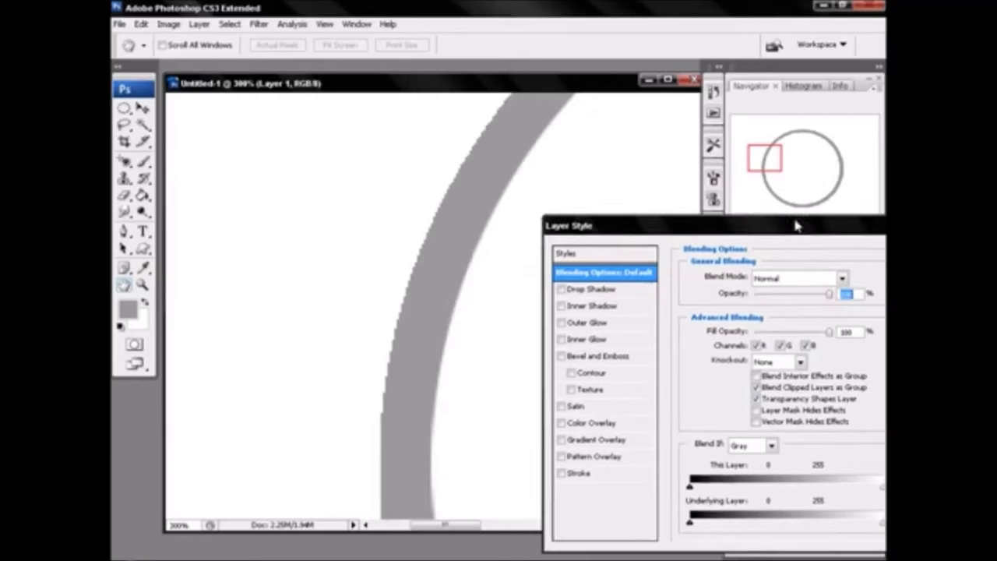
left_click(562, 340)
left_click(593, 340)
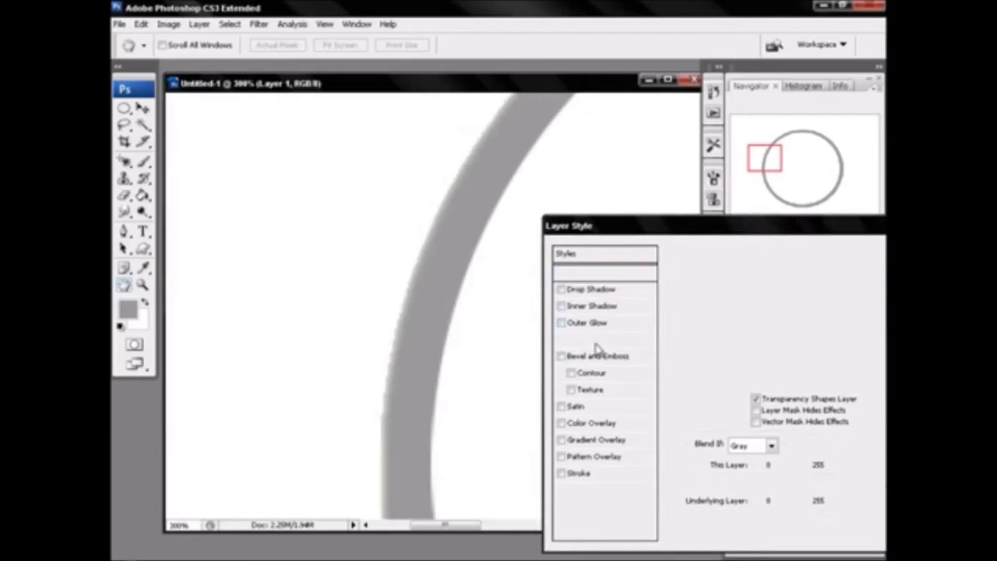
left_click(716, 327)
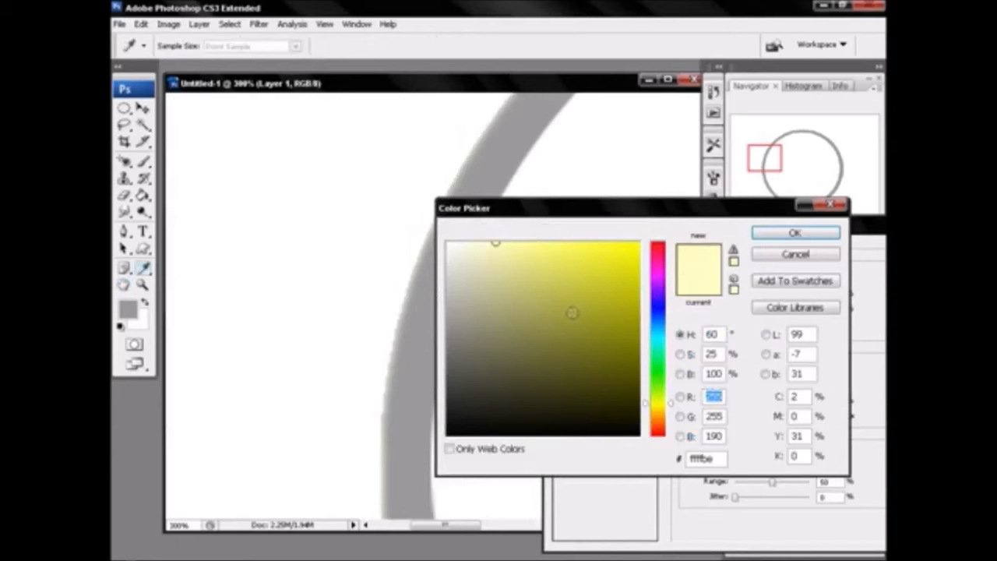
left_click(793, 234)
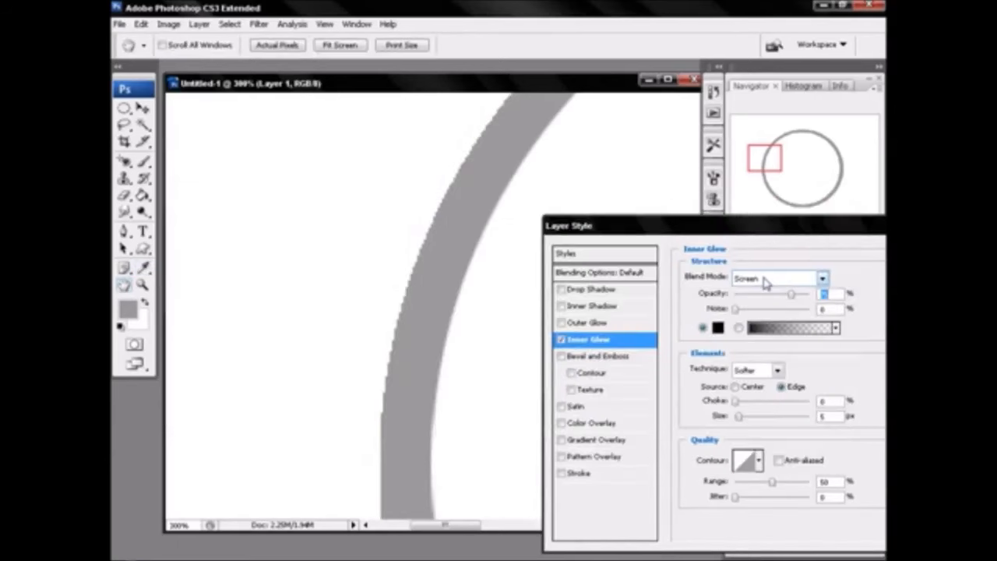
left_click(771, 279)
left_click(757, 11)
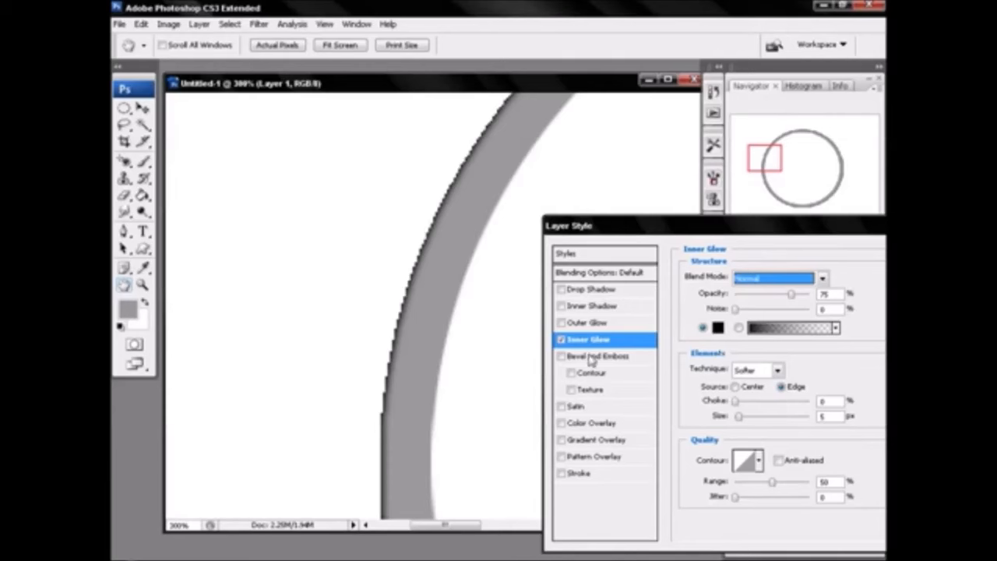
Set the Inner Glow's choke to 0% and its size to 32 px, and apply the layer style
left_click(737, 402)
mouse_move(743, 407)
left_mouse_down()
mouse_move(765, 410)
mouse_move(741, 407)
mouse_move(750, 423)
left_mouse_up()
left_click(741, 419)
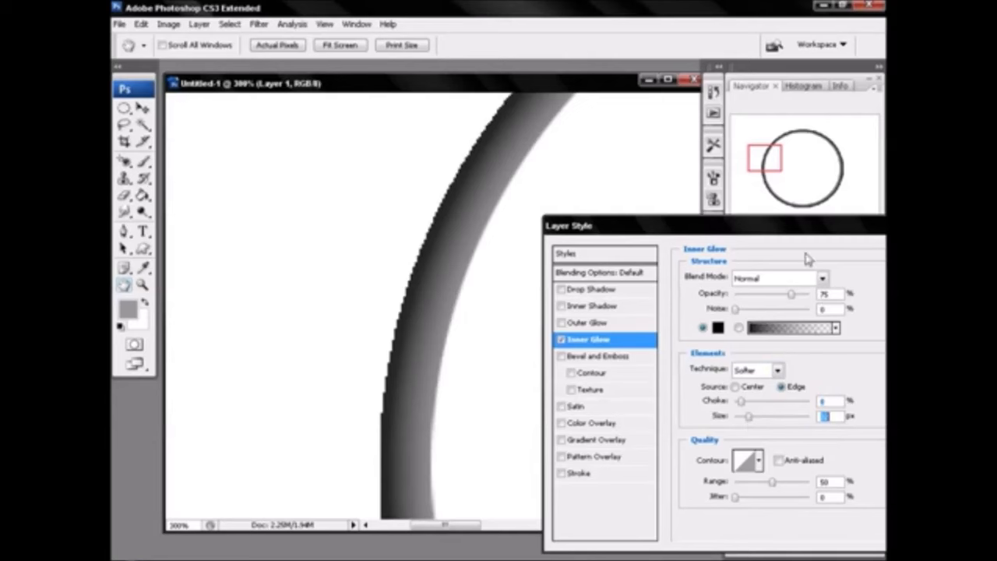
left_click_drag(774, 236, 682, 237)
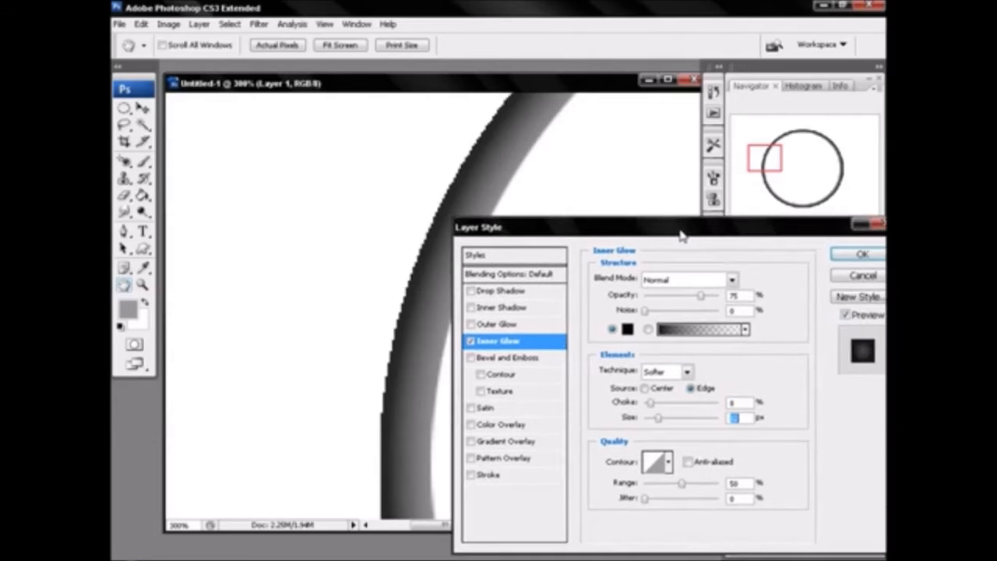
left_click_drag(655, 415, 658, 419)
left_click(647, 404)
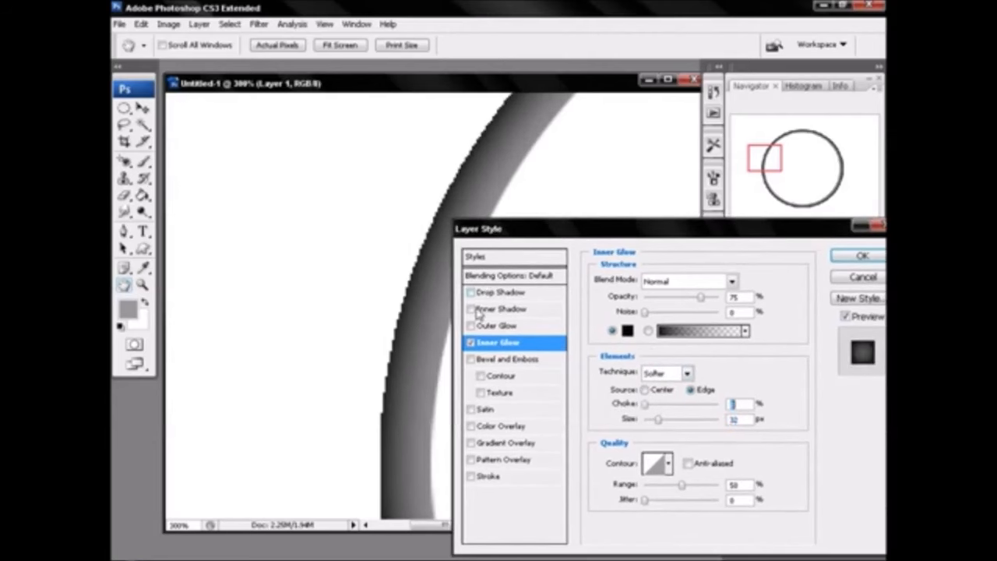
left_click_drag(747, 230, 675, 230)
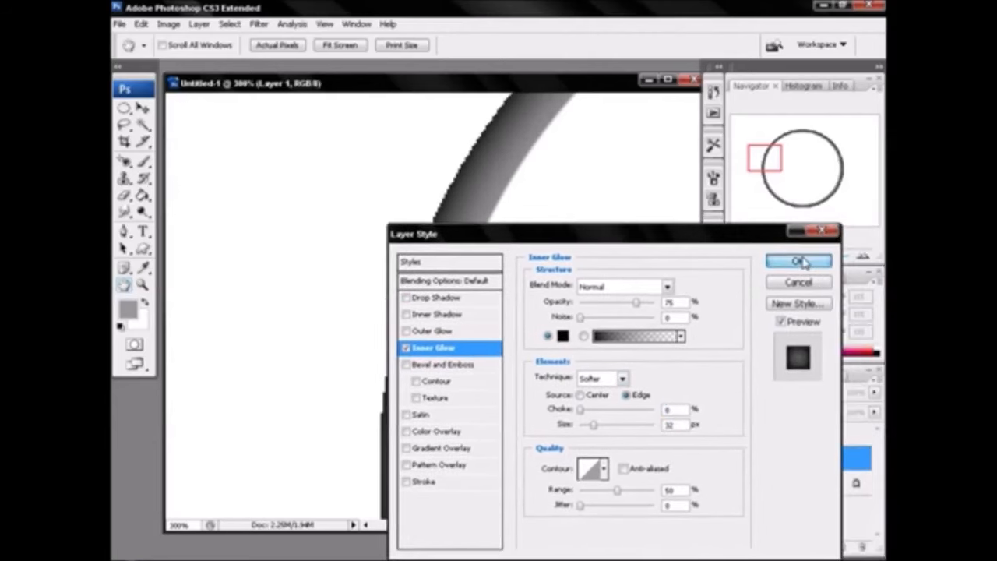
left_click(793, 257)
left_click(780, 257)
left_click(781, 258)
left_click(780, 258)
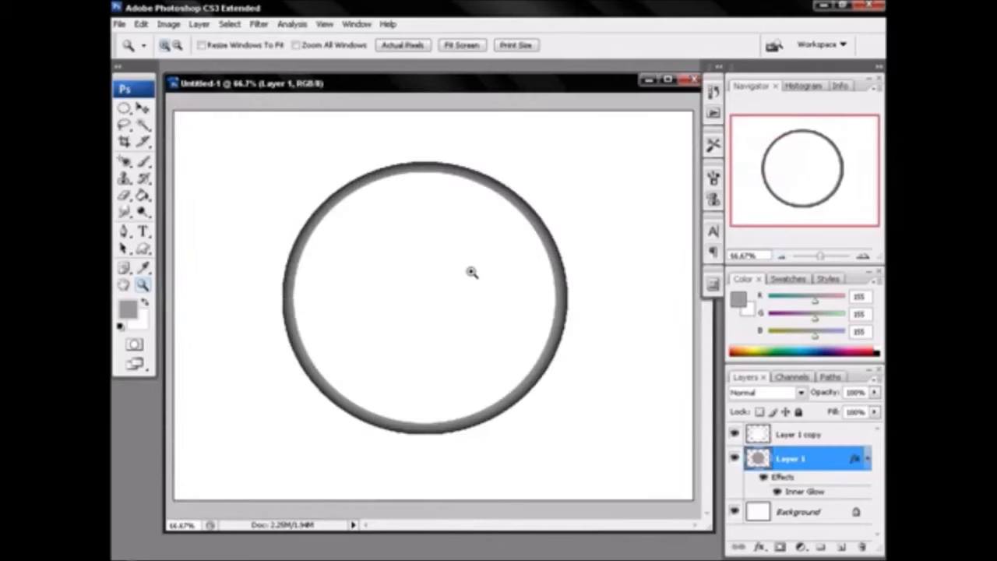
Create a layer group above Layer 1 copy and add the text 12 in it, inside the upper part of the circle
left_click(798, 437)
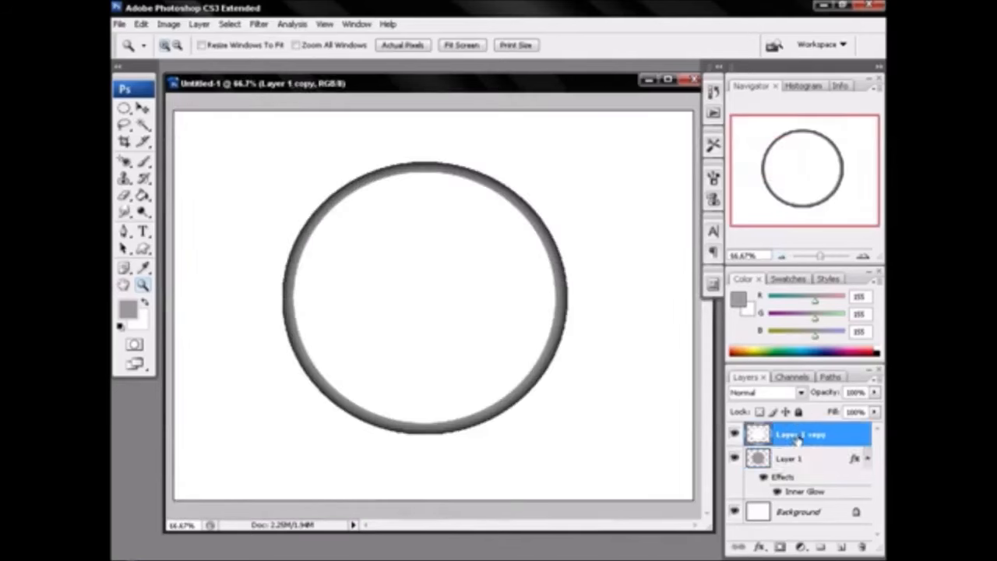
left_click(818, 547)
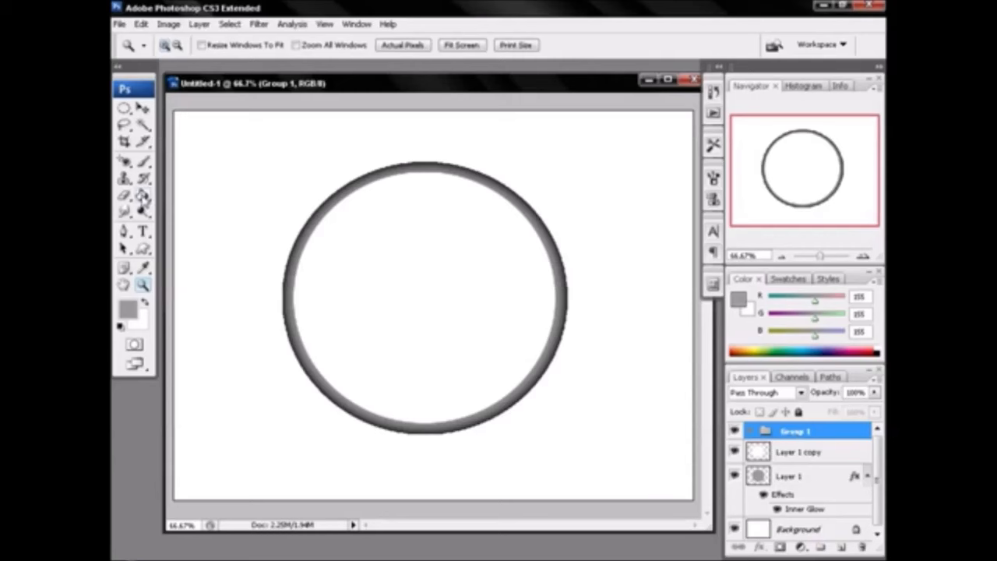
left_click(143, 231)
left_click(399, 262)
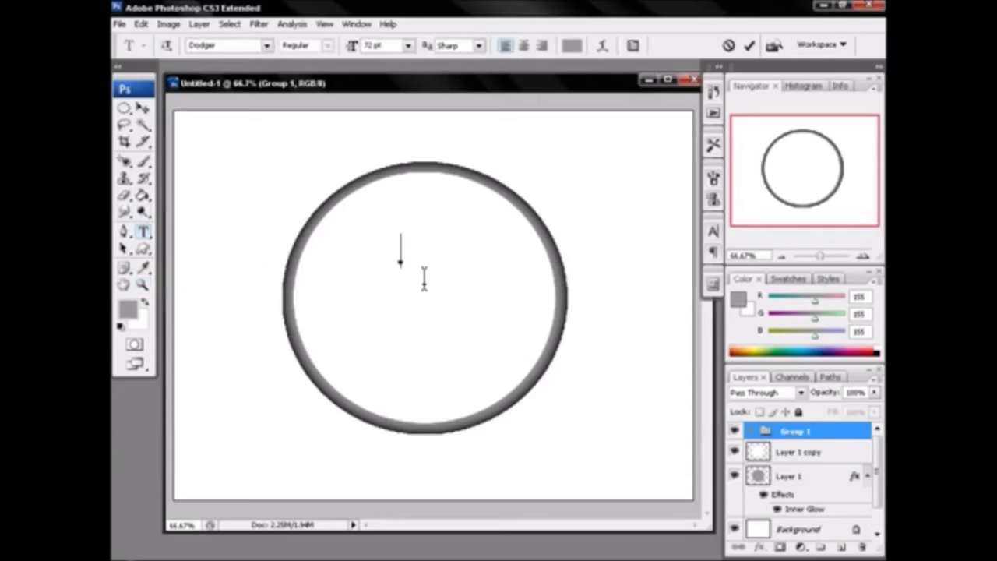
left_click_drag(456, 284, 457, 268)
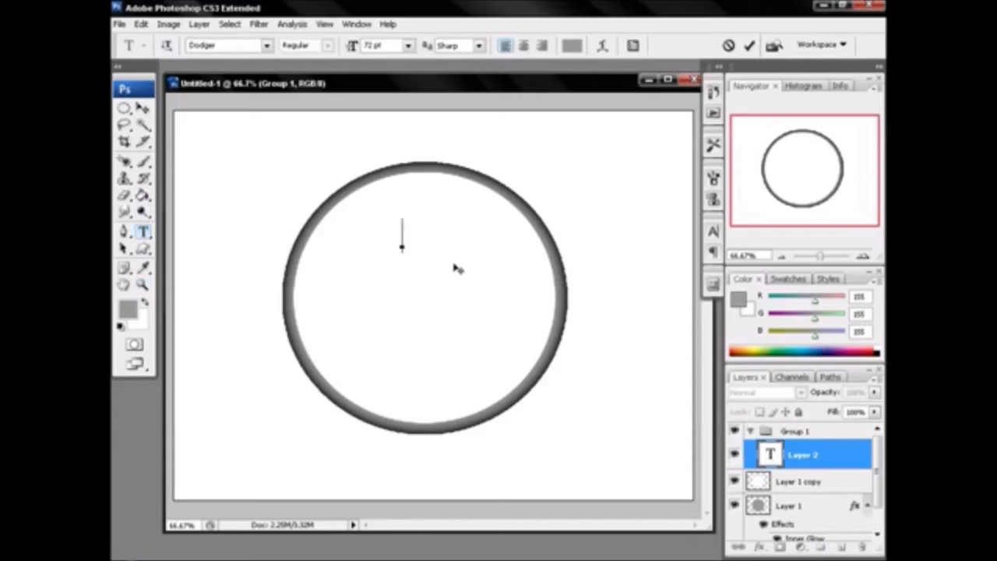
type("12")
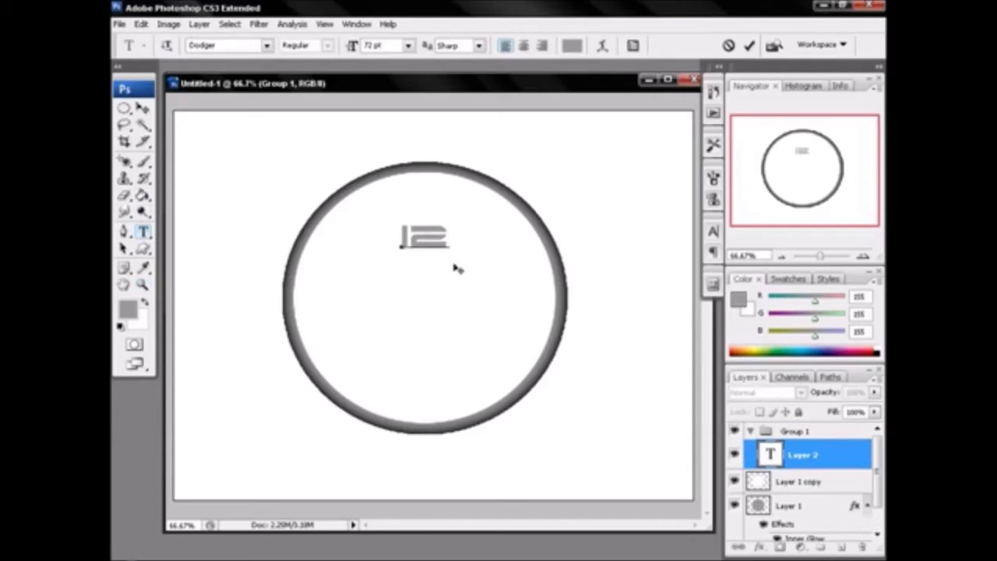
Recolor the 12 to black (000000) and move it up to the twelve o'clock position just inside the ring
left_click_drag(445, 257, 340, 265)
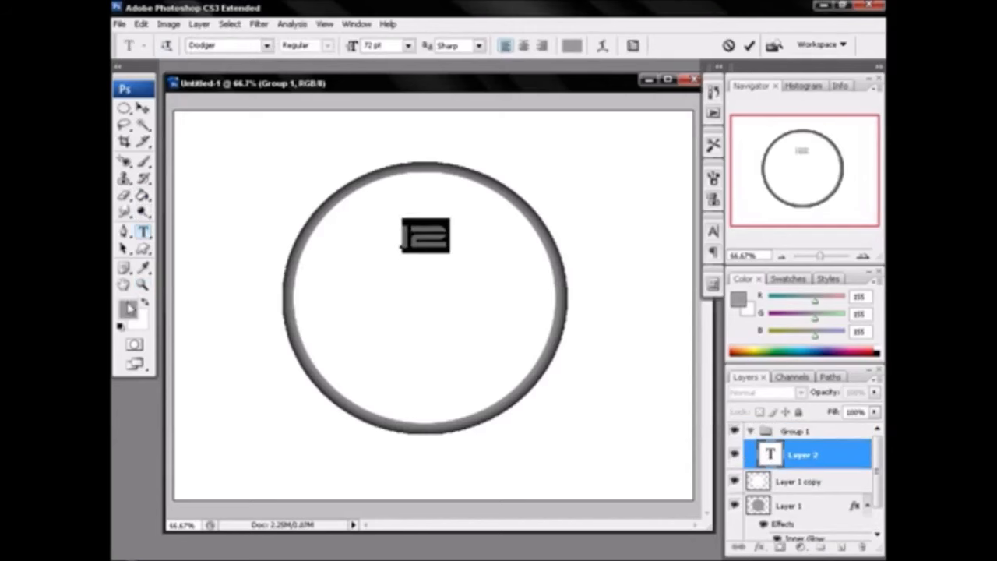
left_click(128, 308)
left_click_drag(491, 320, 441, 438)
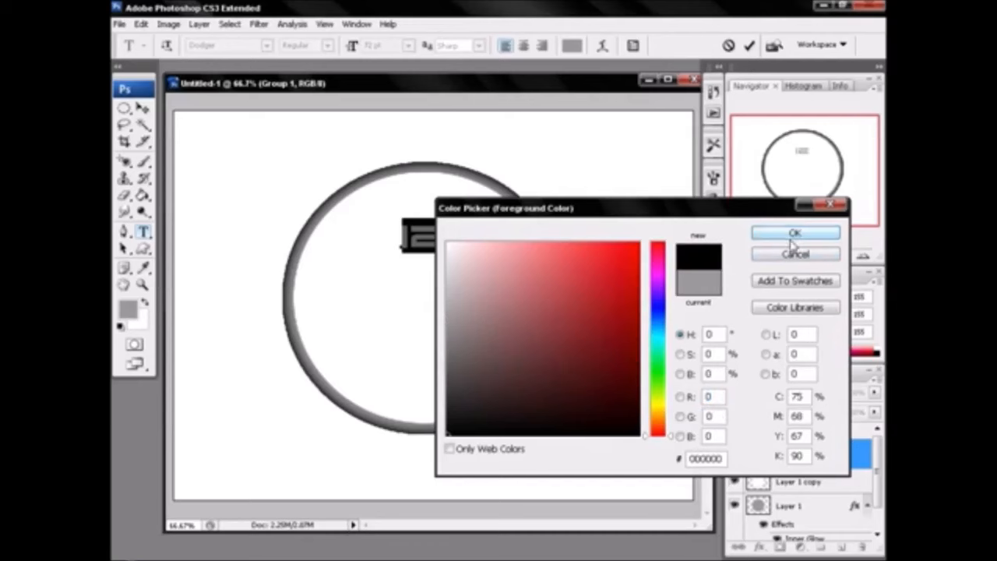
left_click(793, 235)
left_click(455, 243)
left_click_drag(450, 298, 447, 265)
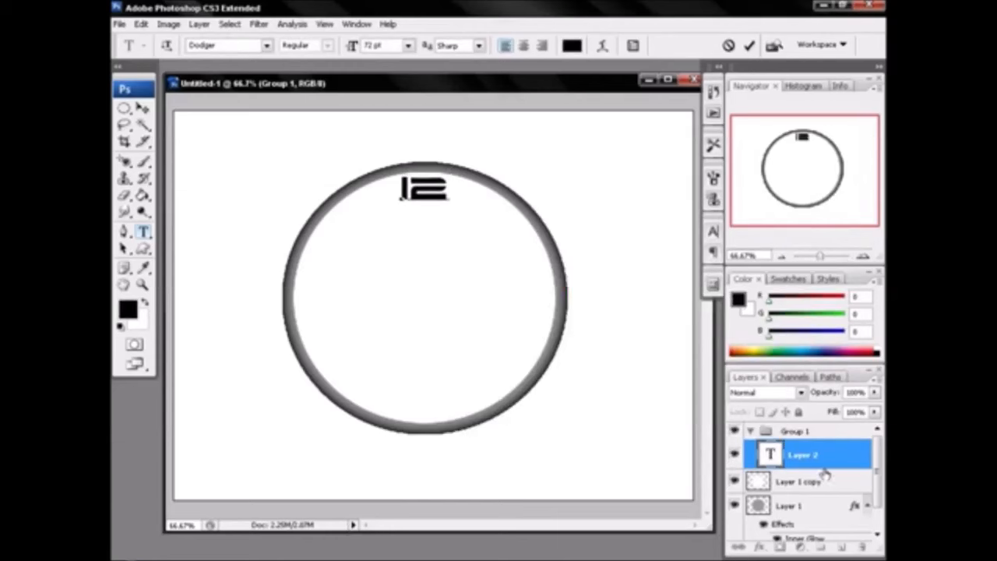
Add the numerals 1 and 2 as separate text layers at their one and two o'clock positions inside the ring
left_click(464, 279)
left_click_drag(522, 286, 522, 235)
type("1")
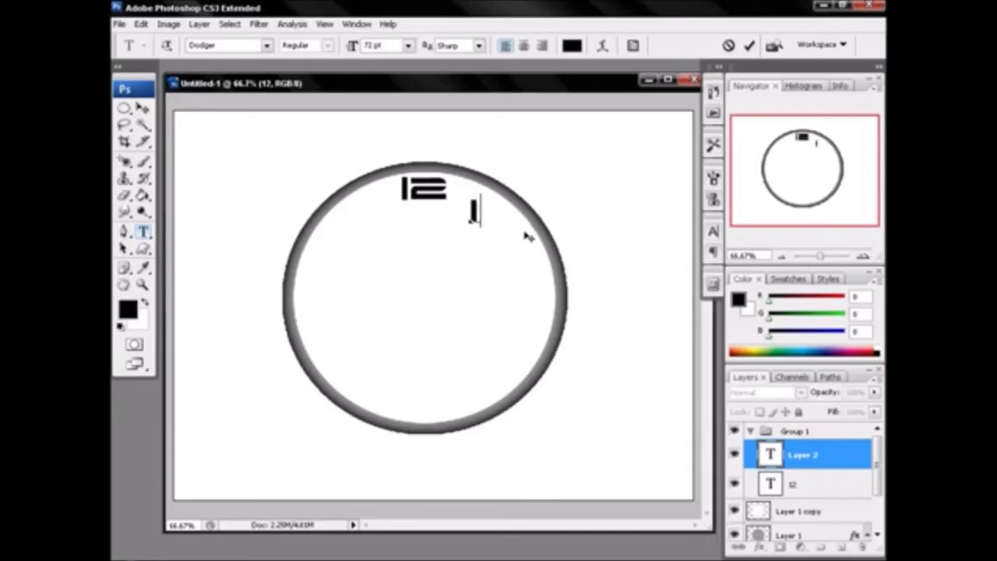
left_click(791, 455)
left_click(448, 302)
type("2")
left_click_drag(505, 310, 549, 259)
Add the numerals 3 and 4 as separate text layers at their three and four o'clock positions inside the ring
left_click(454, 335)
type("3")
left_click_drag(480, 360, 535, 337)
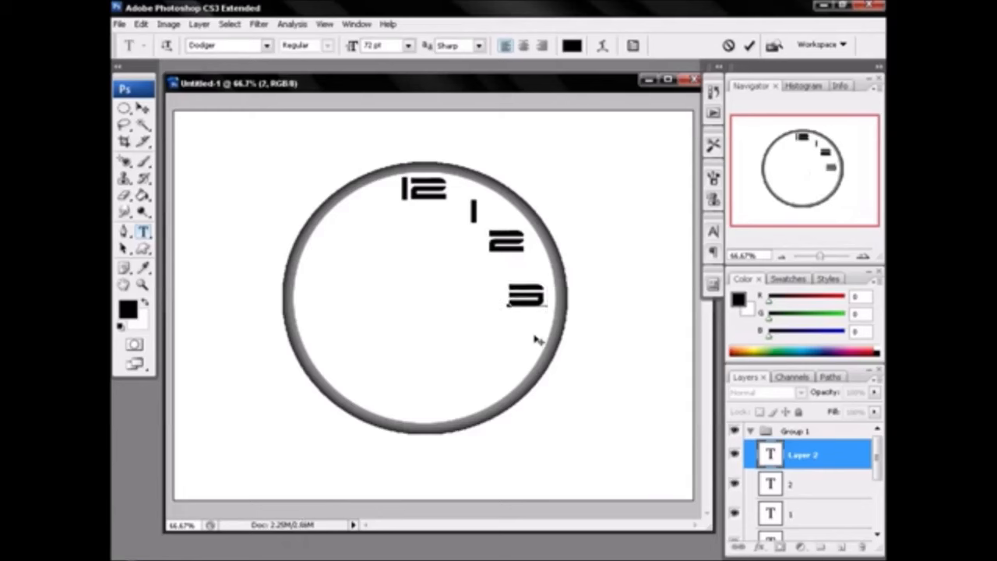
key("ctrl+Return")
left_click(410, 379)
type("4")
left_click_drag(471, 394, 553, 371)
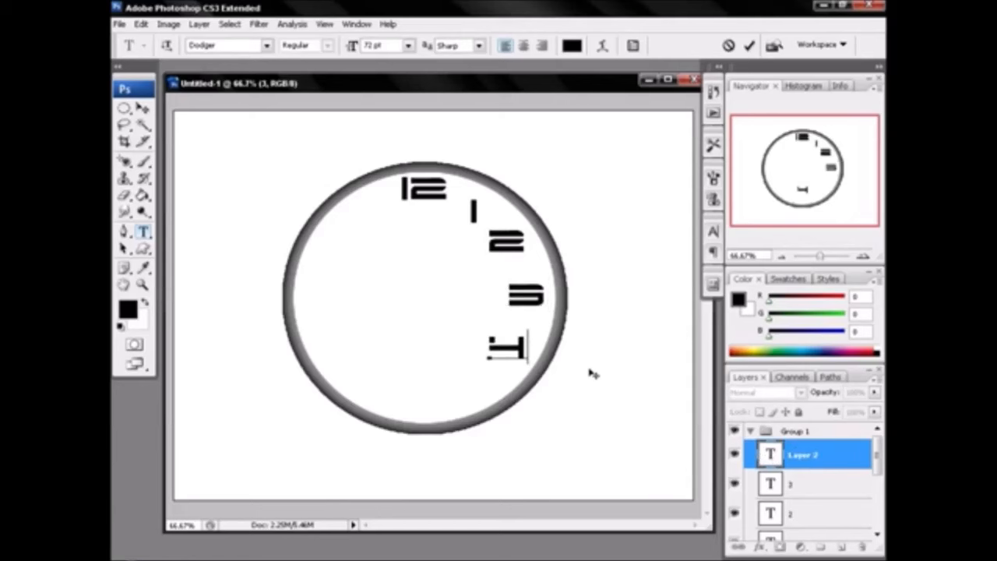
left_click(800, 453)
Add the numerals 5 and 6 as separate text layers at their five and six o'clock positions inside the ring
left_click(433, 382)
type("5")
left_click_drag(499, 414, 523, 426)
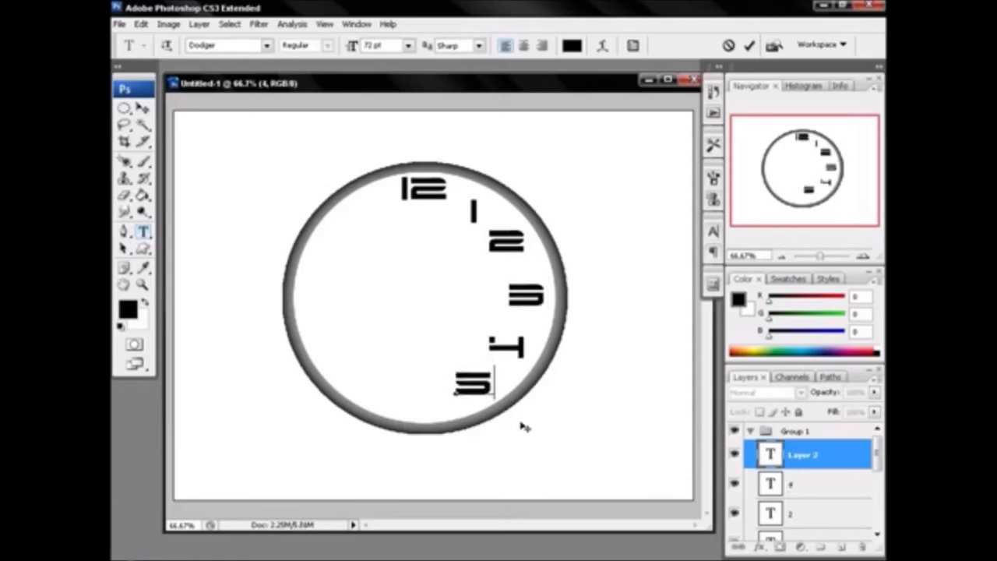
left_click(802, 453)
left_click(389, 341)
type("6")
left_click_drag(461, 404, 473, 442)
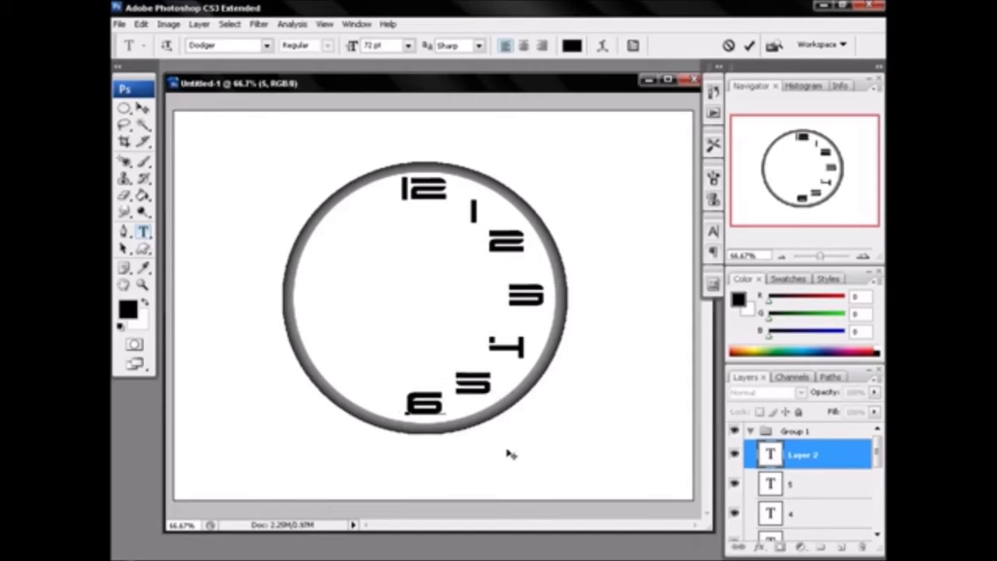
left_click(826, 465)
Add the numerals 7 and 8 as separate text layers at their seven and eight o'clock positions inside the ring
left_click(375, 319)
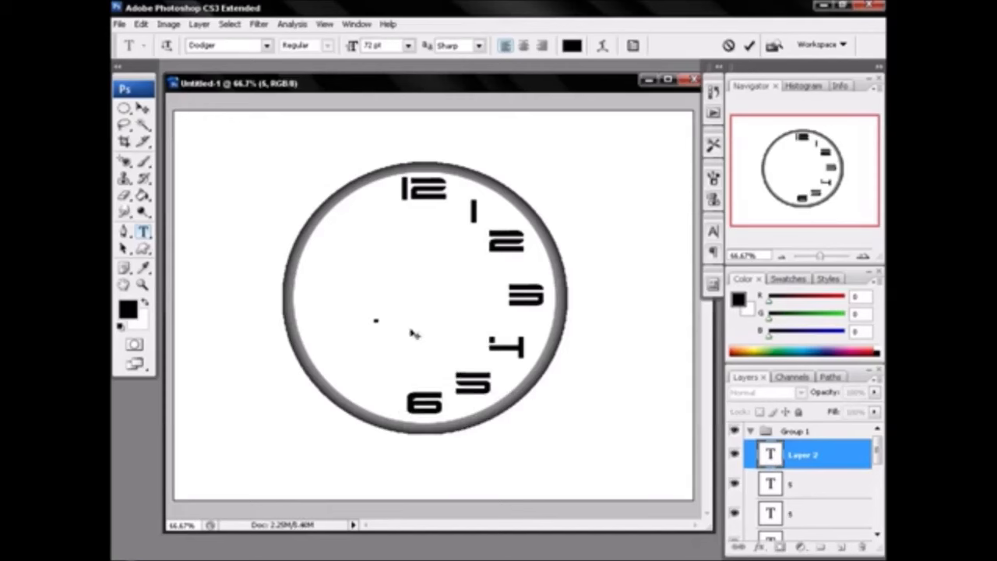
type("7")
left_click_drag(405, 352, 395, 405)
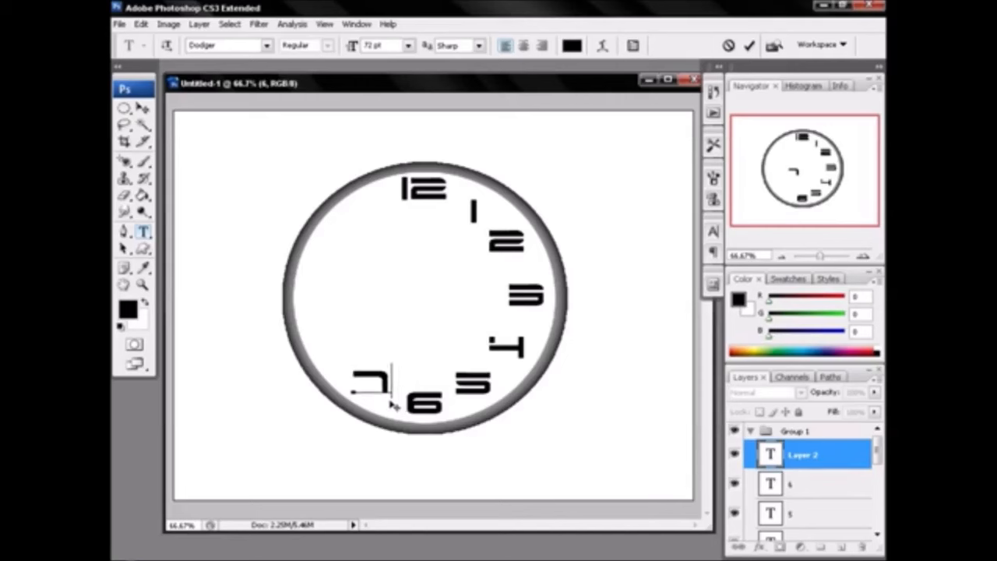
key("ctrl+Return")
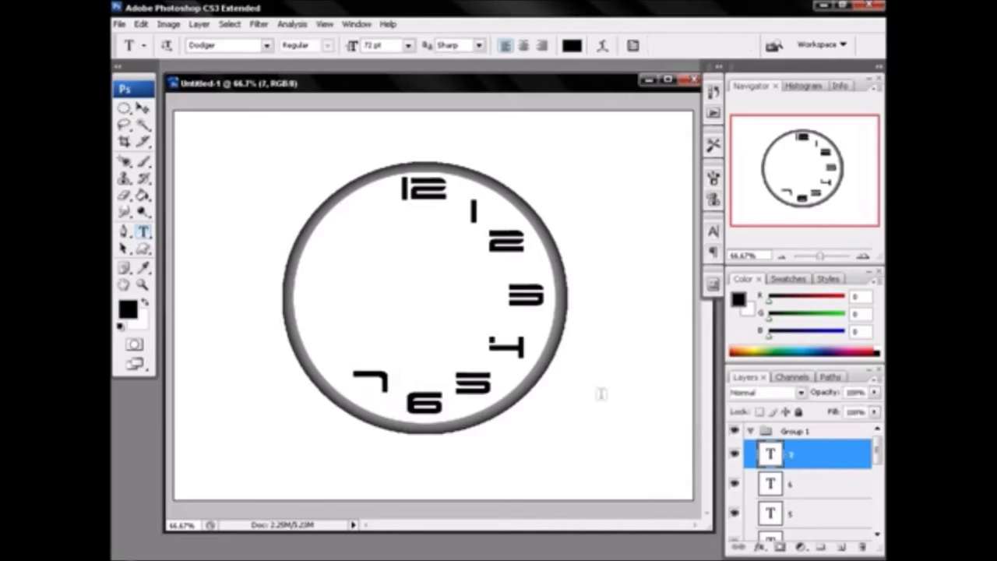
left_click(387, 283)
type("9")
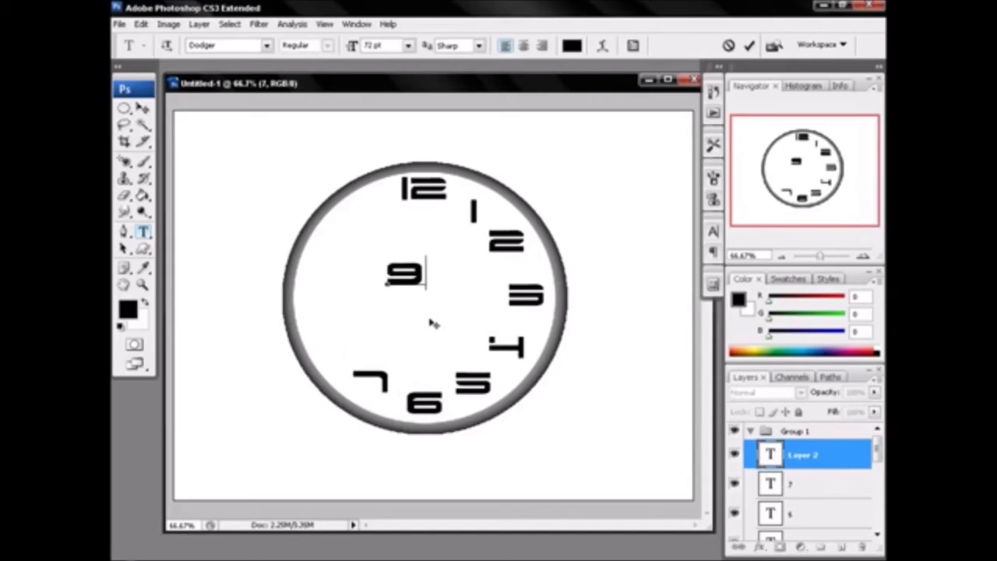
key("BackSpace")
type("8")
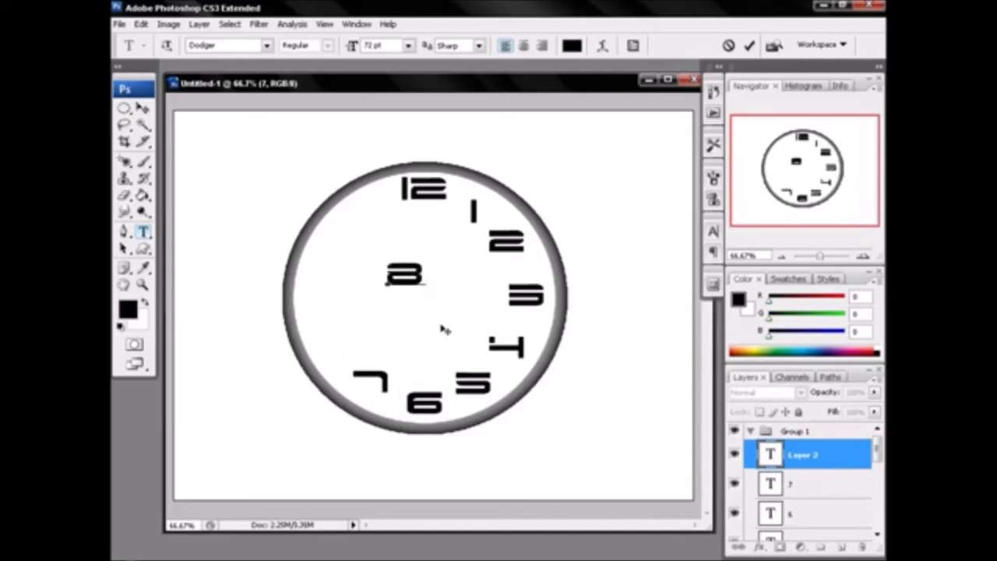
left_click_drag(447, 351, 384, 413)
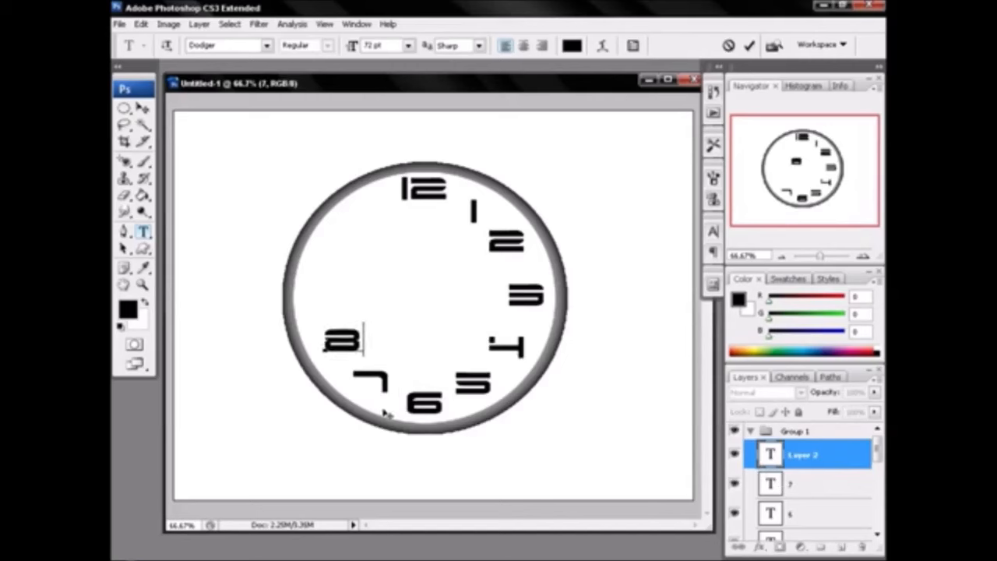
key("ctrl+Return")
Add the numeral 9 as its own text layer at the nine o'clock position, level with the 3
left_click(425, 304)
type("9")
left_click_drag(446, 338, 327, 341)
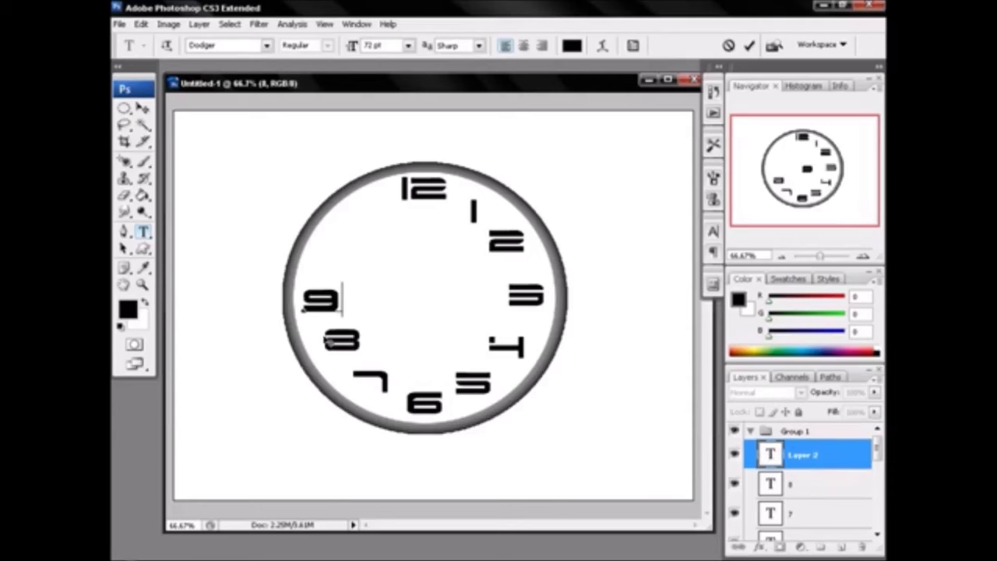
left_click(835, 455)
Add the numerals 10 and 11 as separate text layers at their ten and eleven o'clock positions inside the ring
left_click(367, 298)
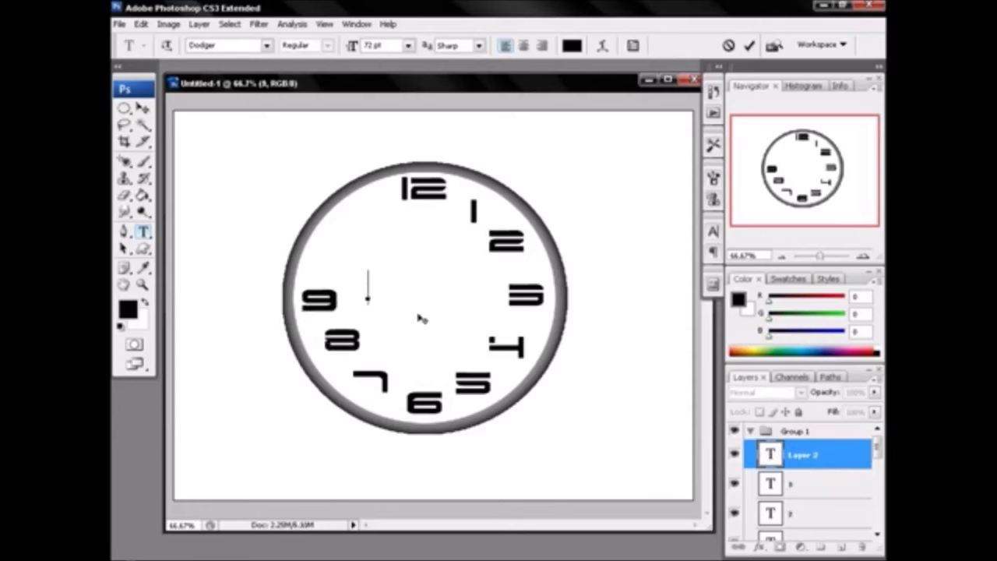
type("10")
left_click_drag(418, 328, 368, 297)
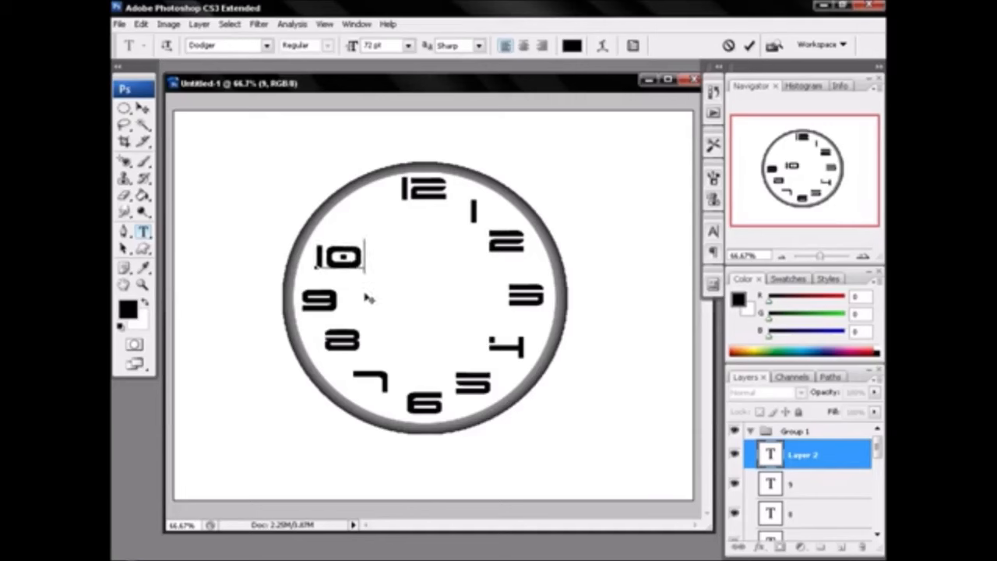
left_click(822, 458)
left_click(416, 304)
type("11")
left_click_drag(457, 341, 399, 263)
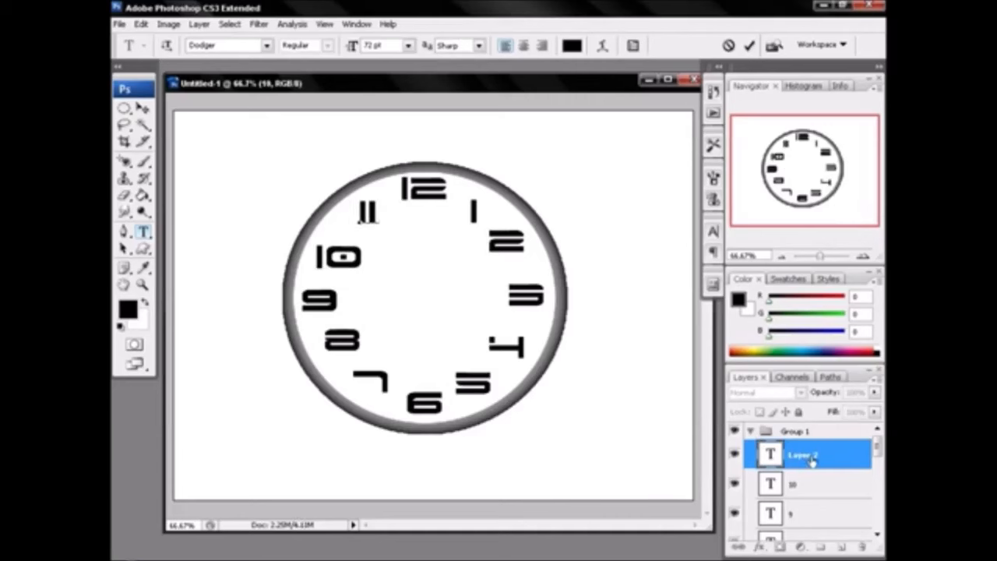
Commit the numeral 11 text layer and collapse the Group 1 layer group
left_click(812, 460)
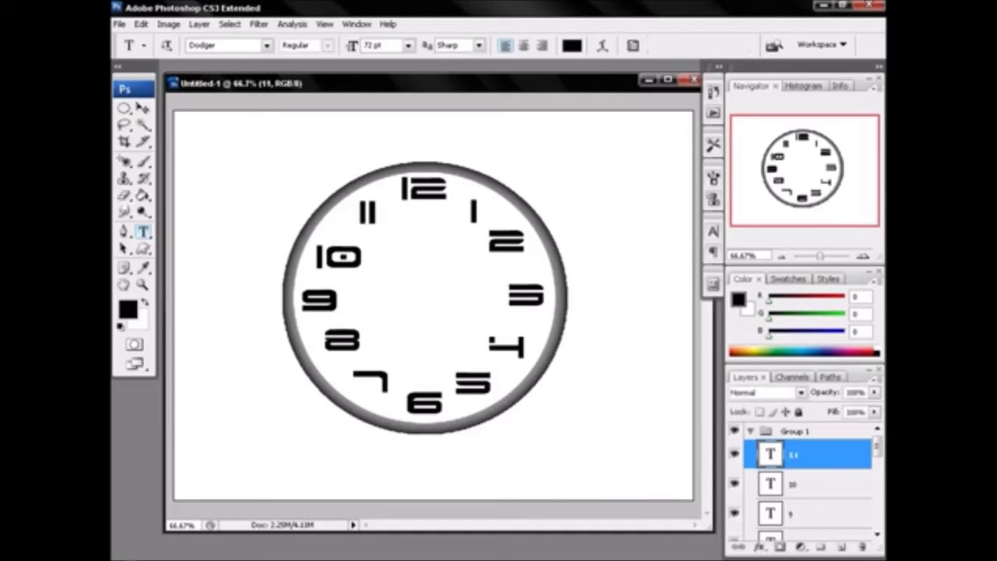
left_click(750, 432)
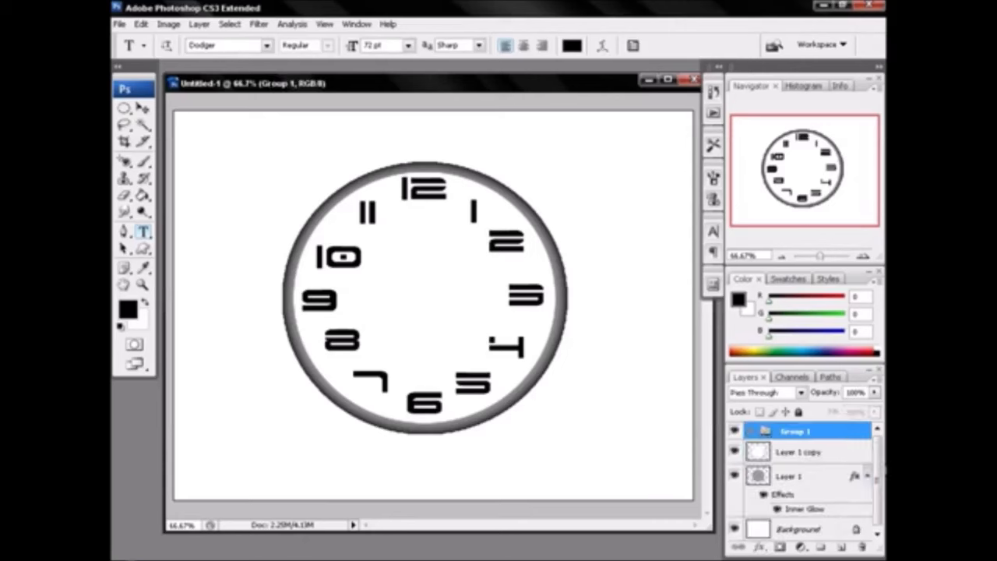
Copy a small circular area at the clock's centre from Layer 1 copy onto its own new layer
left_click(801, 455)
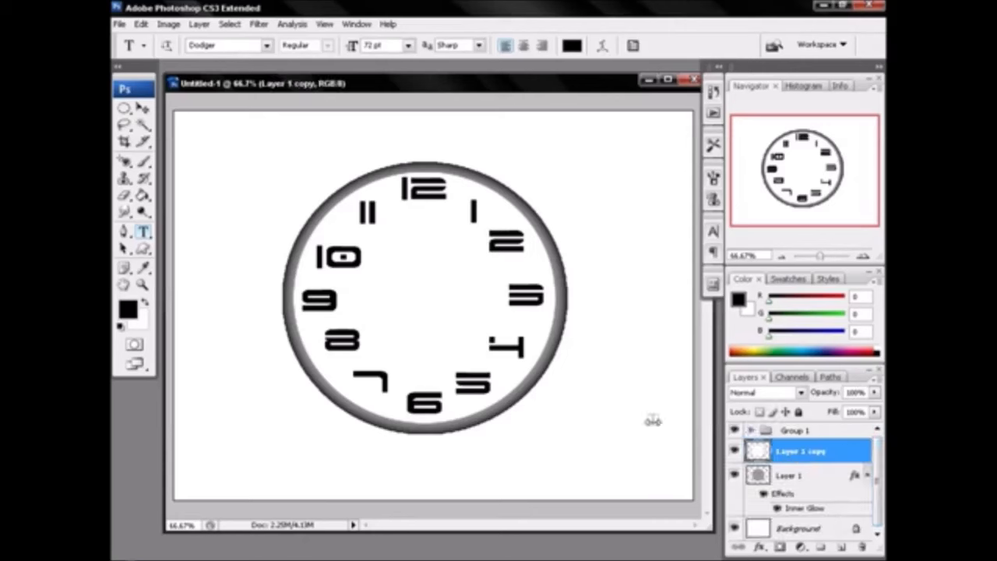
left_click(125, 108)
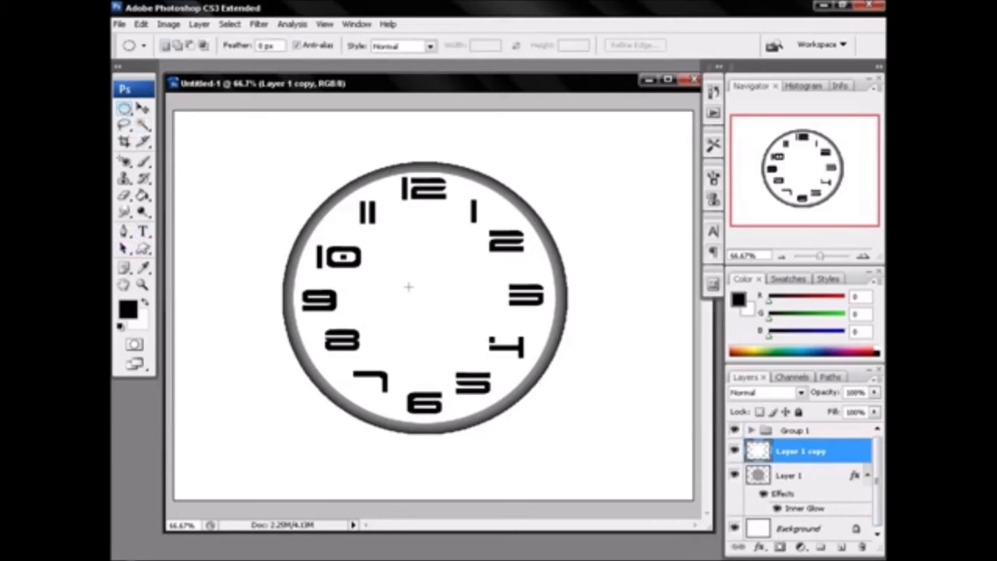
left_click_drag(416, 289, 430, 306)
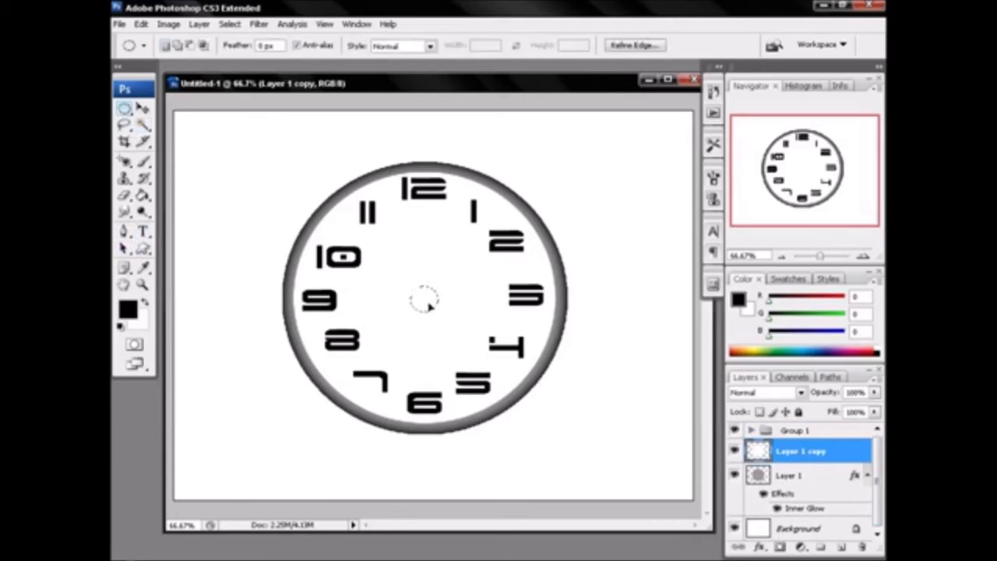
right_click(428, 305)
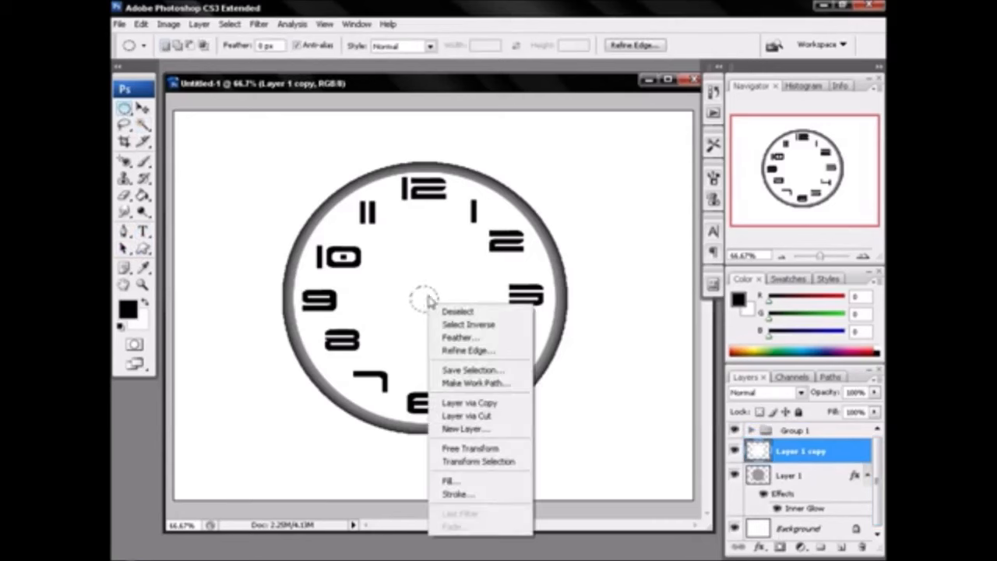
left_click(469, 404)
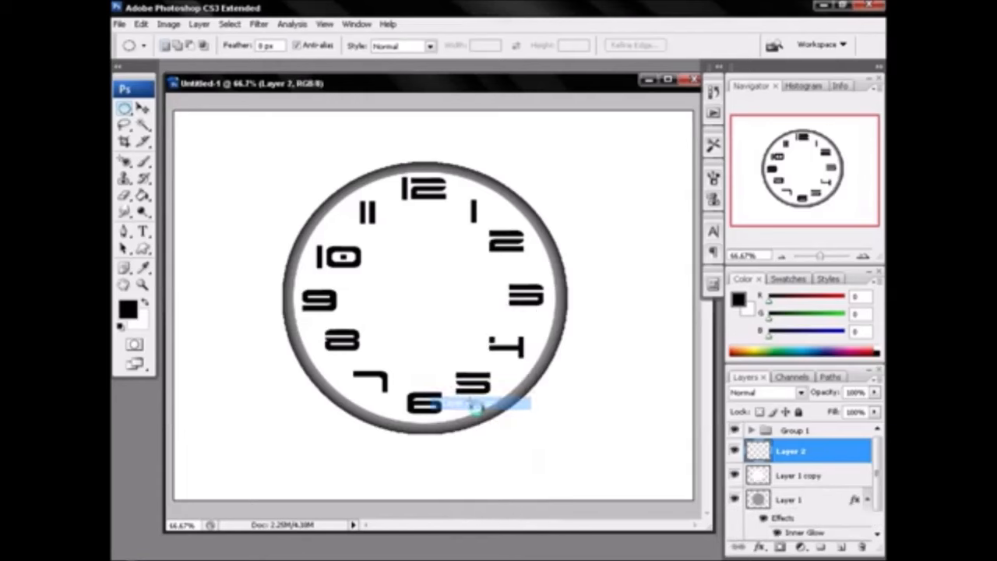
Fill the small centre circle with dark gray 323232 to form the clock's hub
left_click(128, 309)
left_click(446, 397)
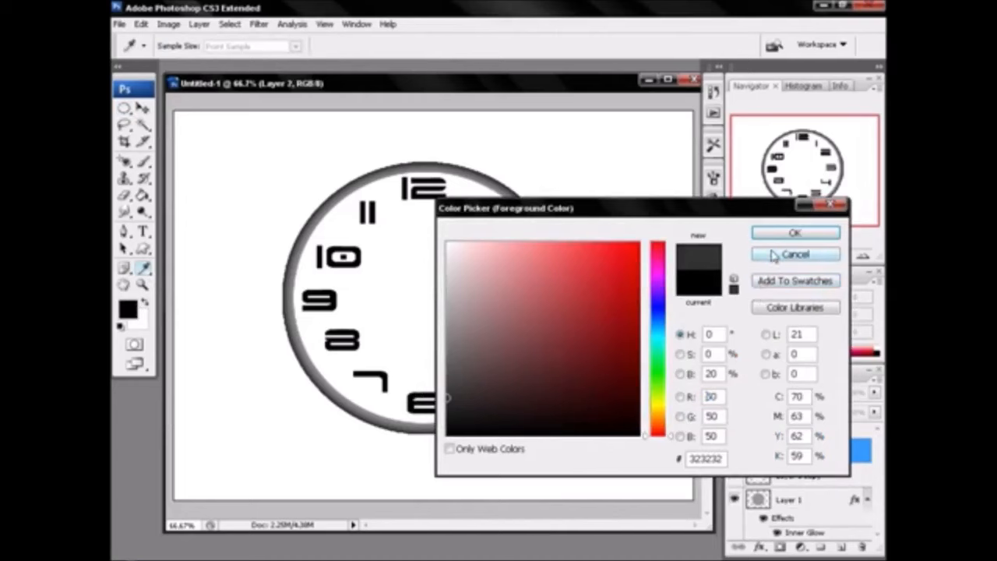
left_click(788, 233)
key("g")
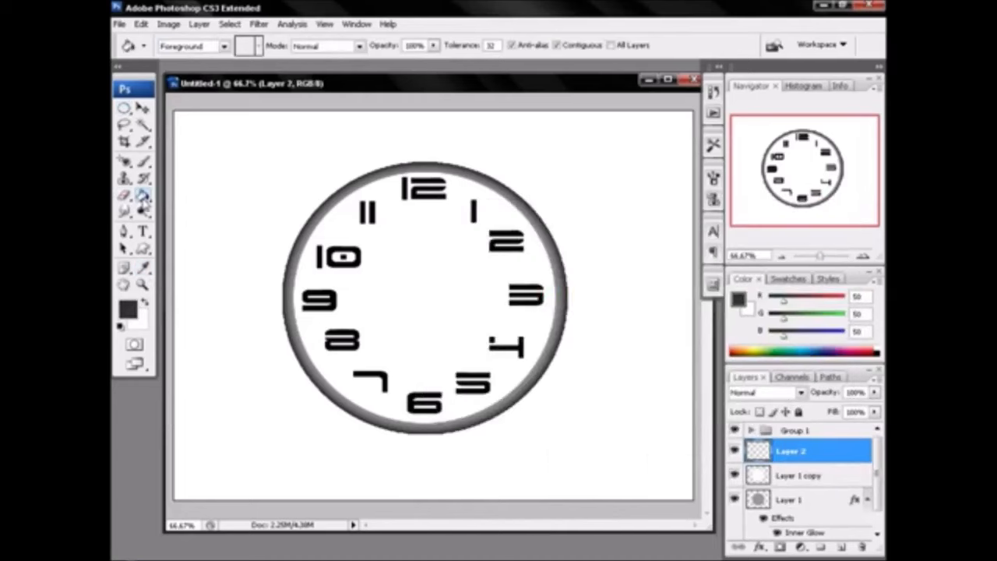
left_click(405, 290)
Add a tiny black-filled circle in the middle of the dark gray hub and clear the selection
left_click(142, 284)
left_click(414, 332)
left_click(446, 308)
left_click(437, 188)
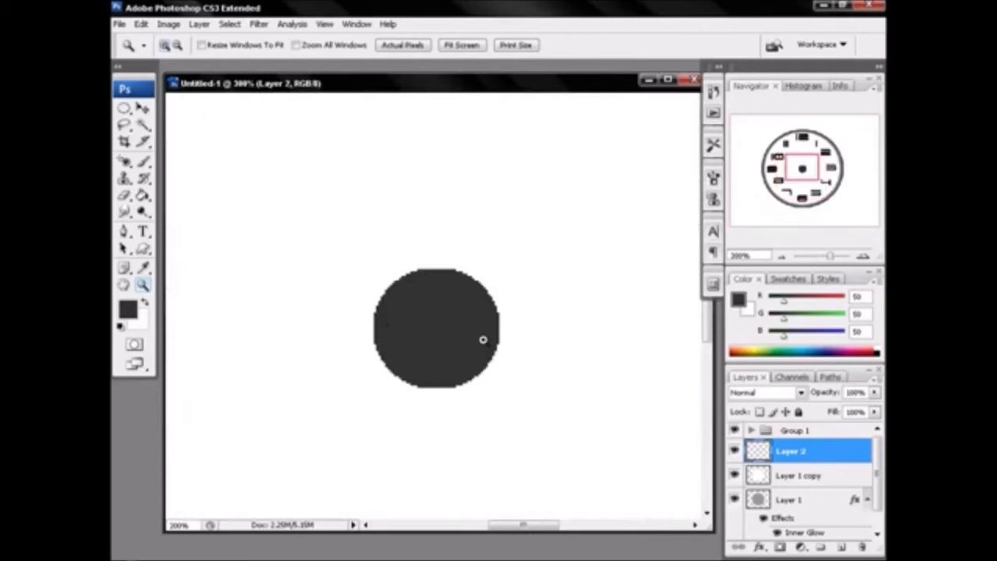
left_click(128, 310)
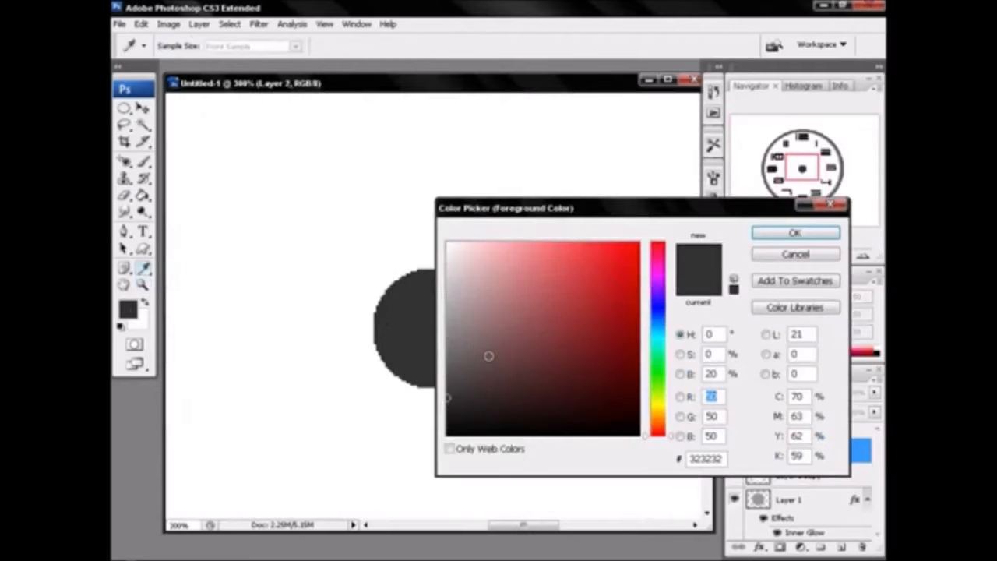
left_click(448, 434)
left_click(793, 234)
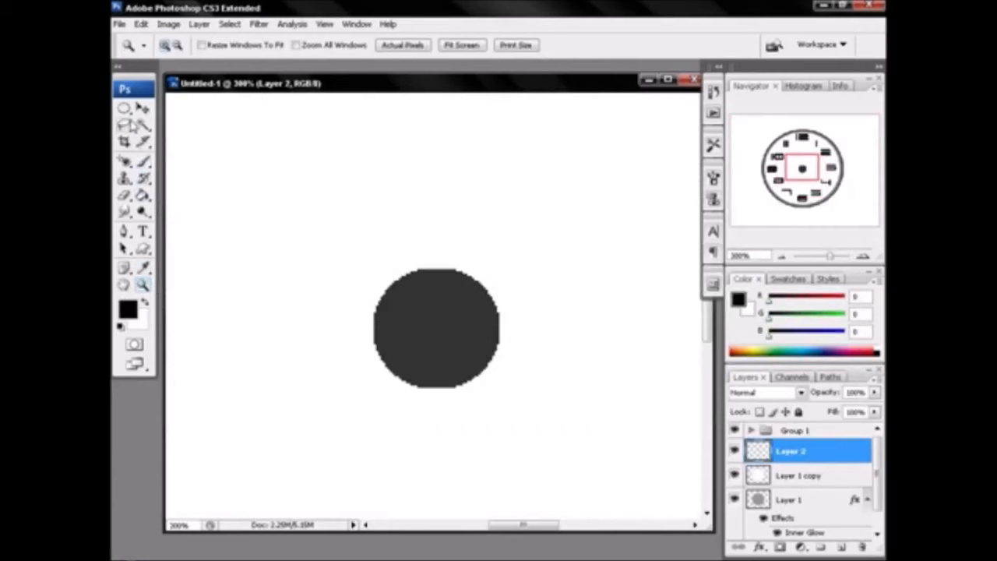
left_click(125, 109)
left_click_drag(422, 315, 451, 346)
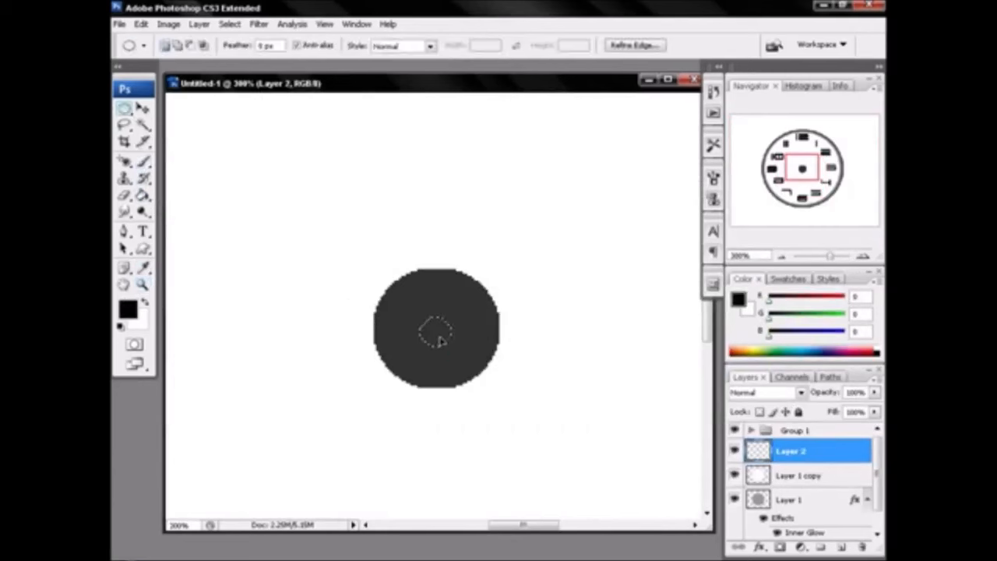
left_click(144, 195)
left_click(433, 331)
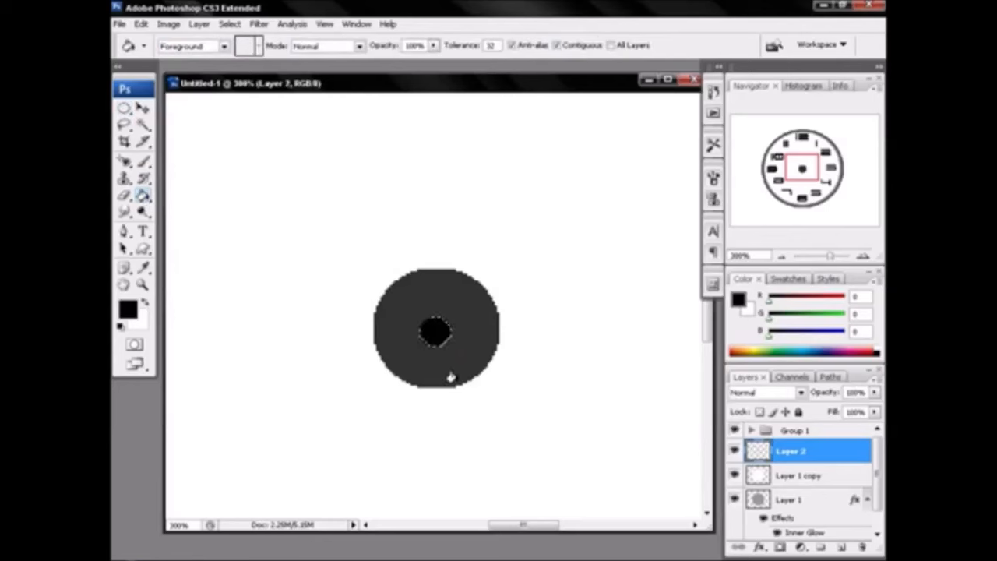
key("ctrl+d")
left_click(781, 256)
left_click(781, 255)
left_click(782, 255)
left_click(781, 256)
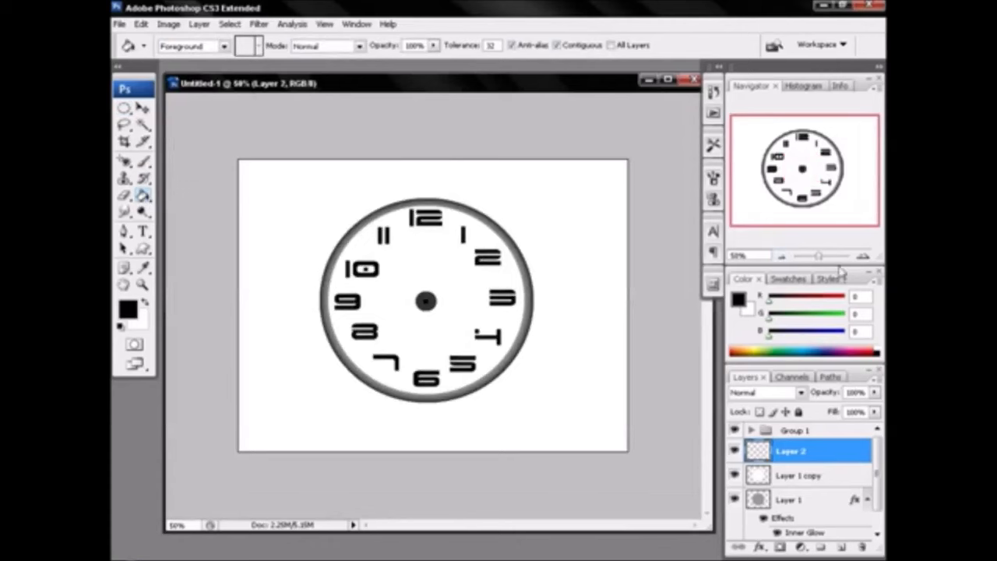
left_click(864, 257)
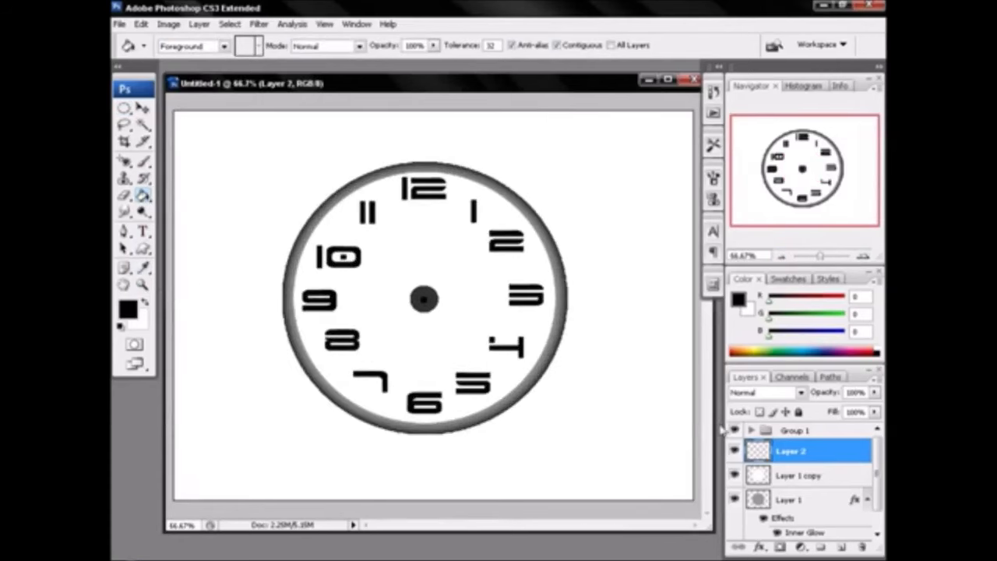
Draw a thin black arrow pointing right as a custom shape layer in the white area below and left of the clock
left_click(839, 549)
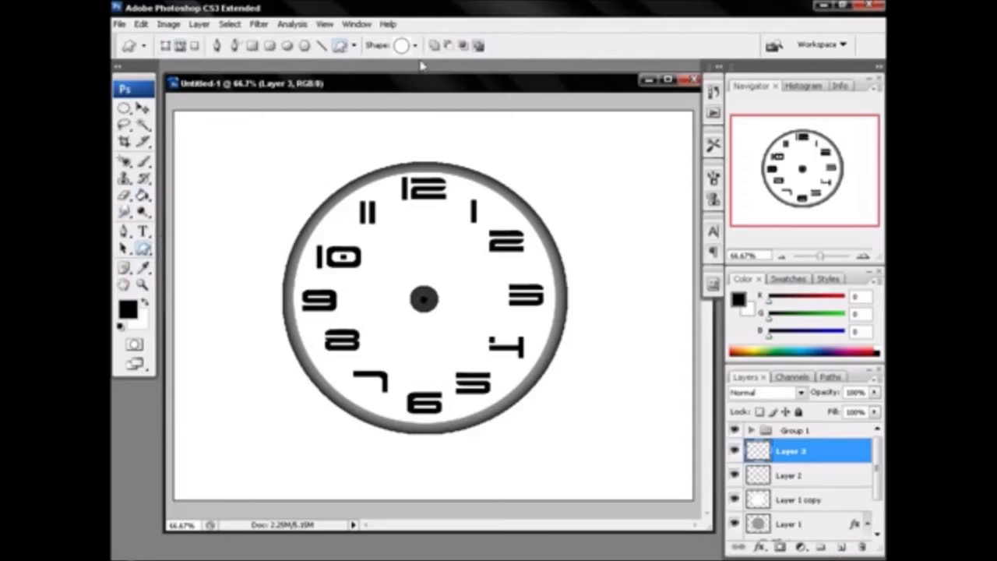
left_click(414, 46)
scroll(503, 288, "up", 1)
left_click_drag(502, 288, 502, 106)
left_click(448, 108)
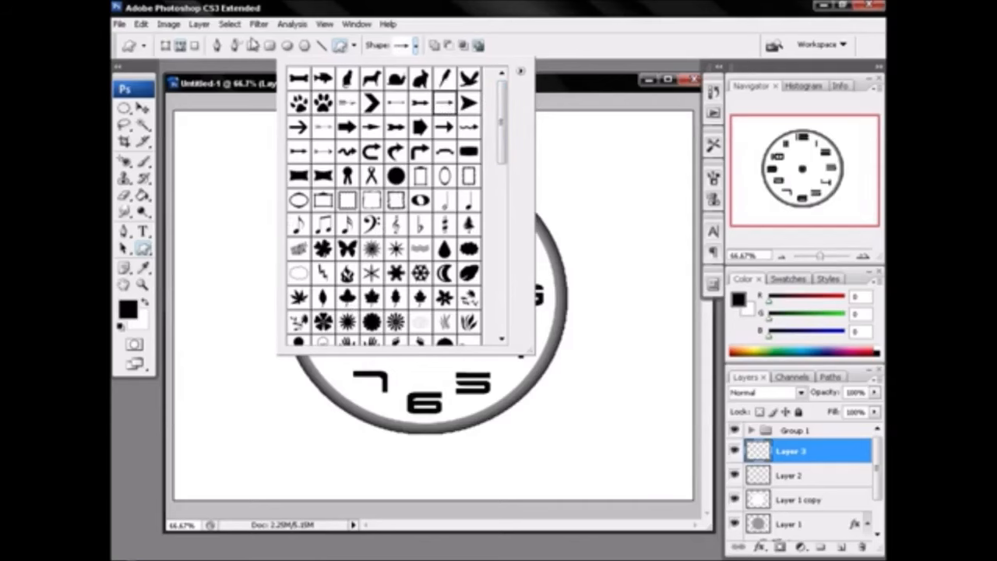
mouse_move(253, 84)
left_mouse_down()
mouse_move(275, 83)
mouse_move(265, 77)
left_mouse_up()
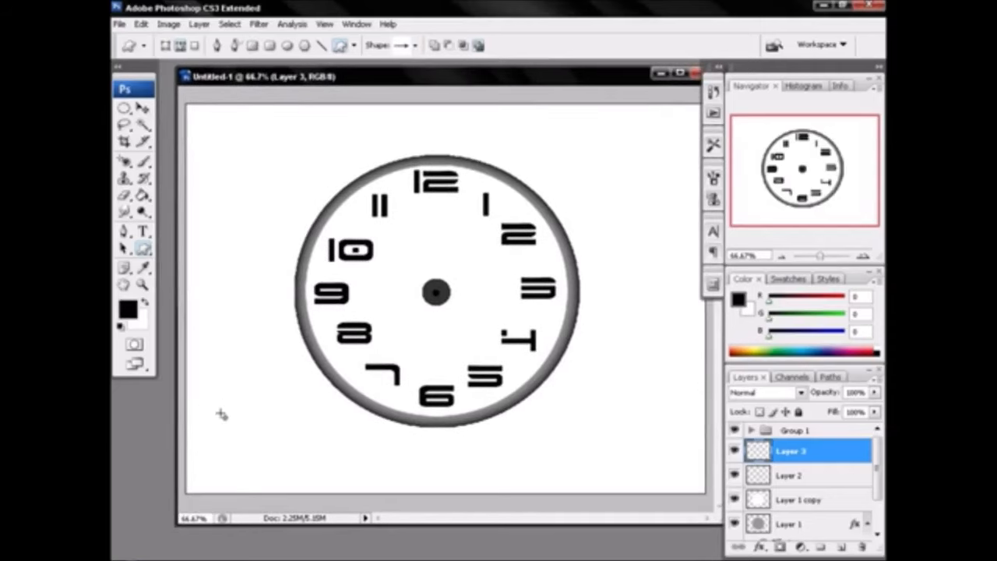
left_click(165, 46)
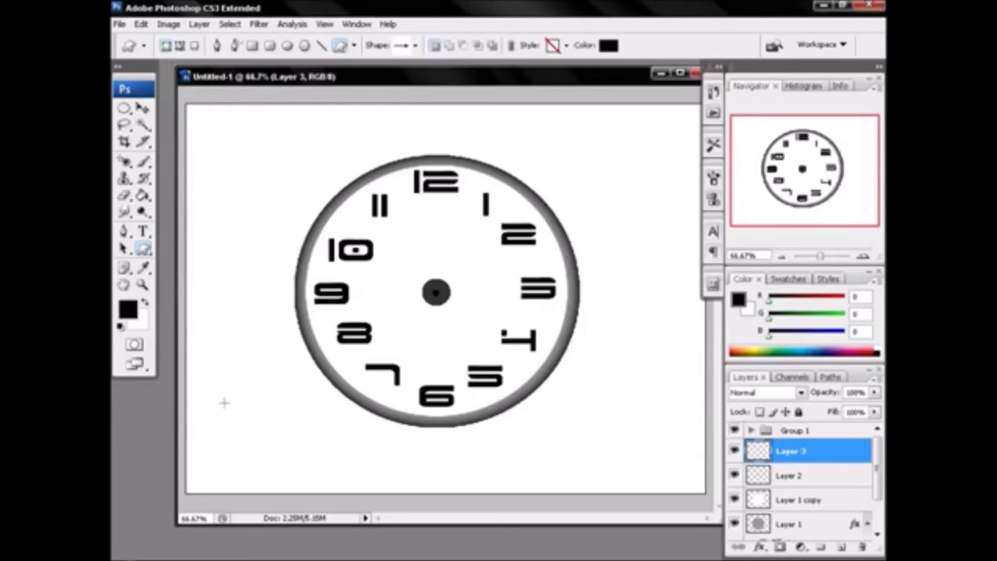
left_click_drag(248, 414, 327, 429)
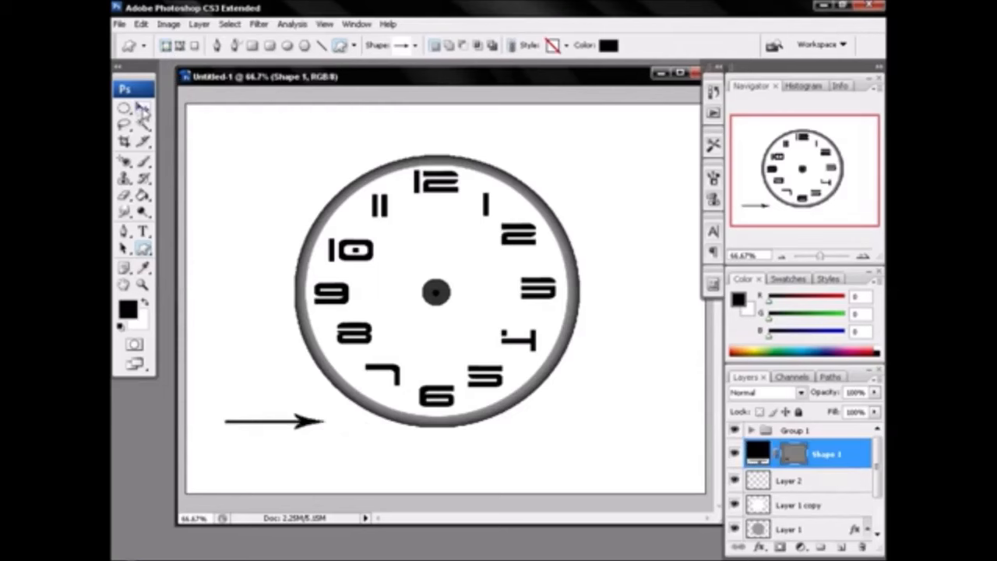
Move the arrow onto the clock face so its tail starts at the hub and it points at the 3
left_click(142, 107)
left_click_drag(299, 397, 506, 270)
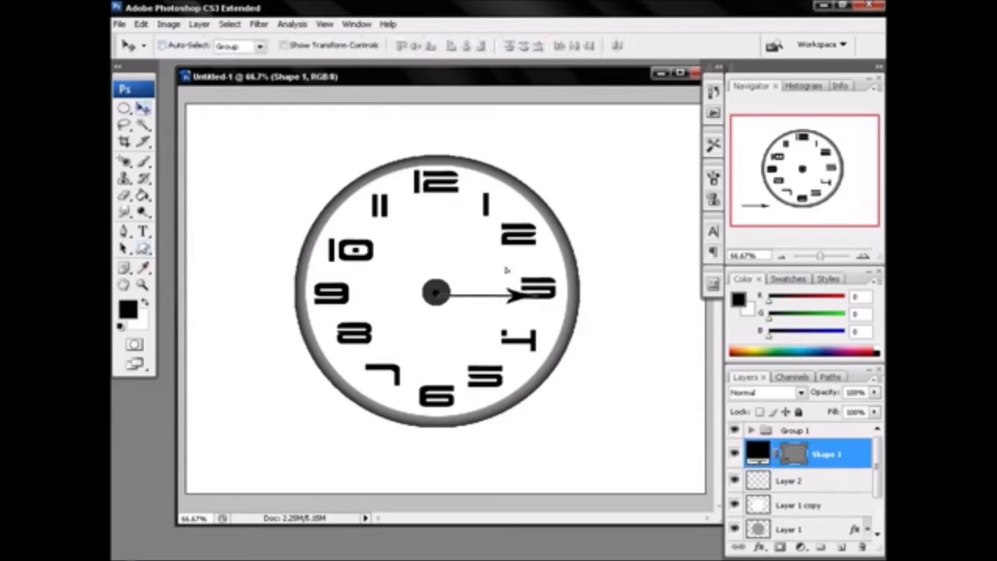
left_click(794, 455)
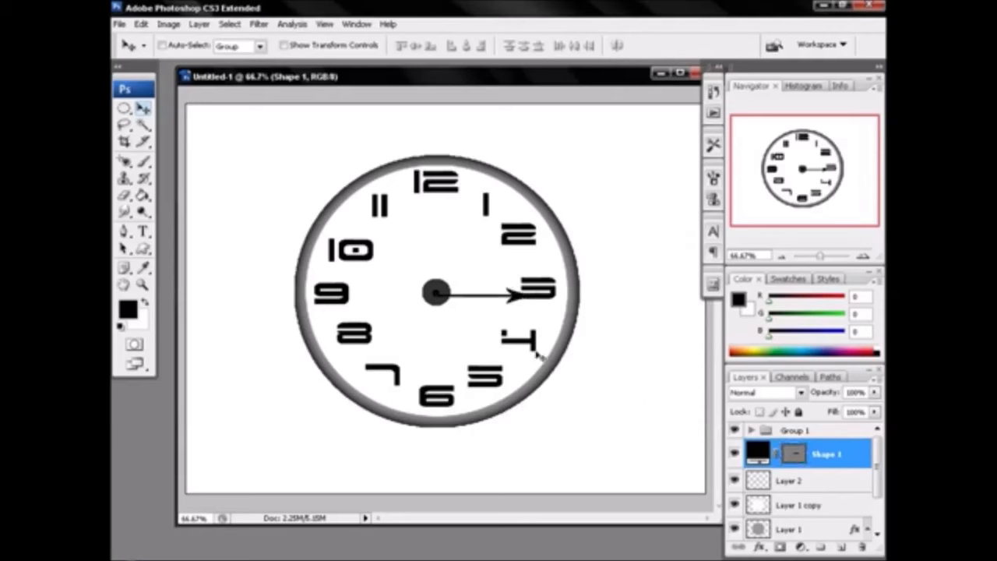
left_click_drag(481, 348, 459, 316)
Transform the arrow to 72.4% width and a -53.3° rotation, with its tail on the hub and its tip between 1 and 2
key("ctrl+t")
left_click_drag(549, 290, 497, 156)
left_click_drag(481, 332, 477, 326)
left_click_drag(433, 298, 447, 282)
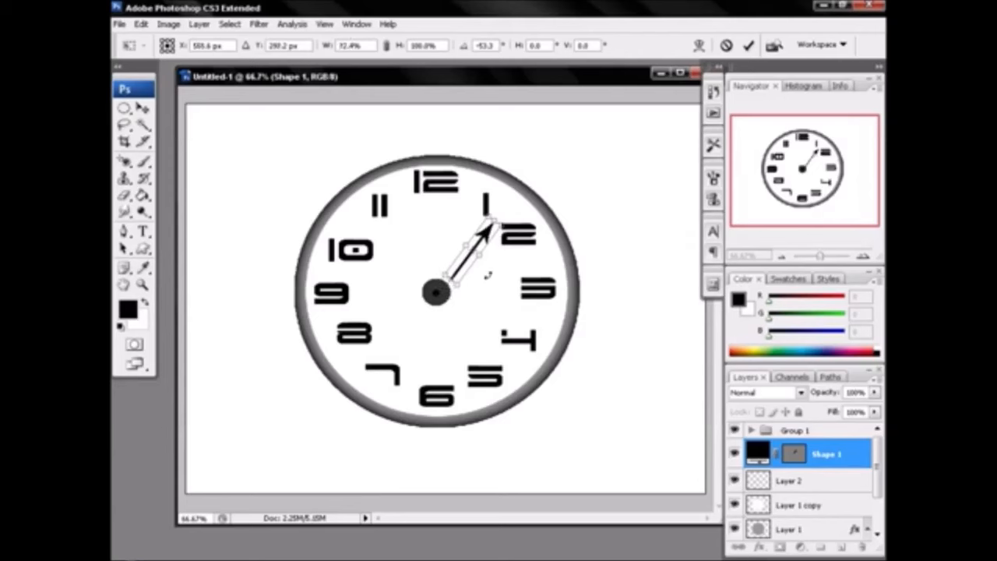
left_click_drag(487, 242, 470, 243)
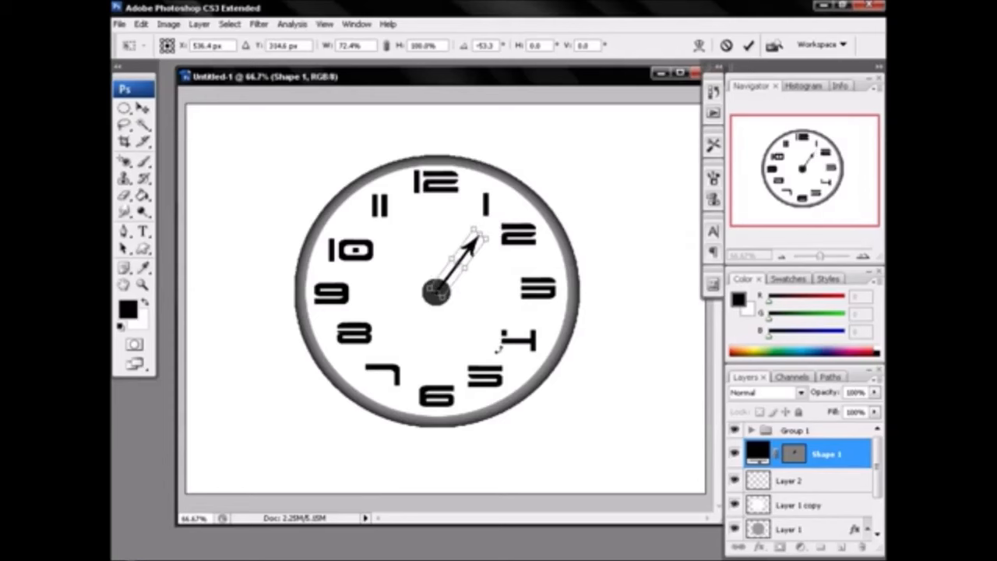
key("Return")
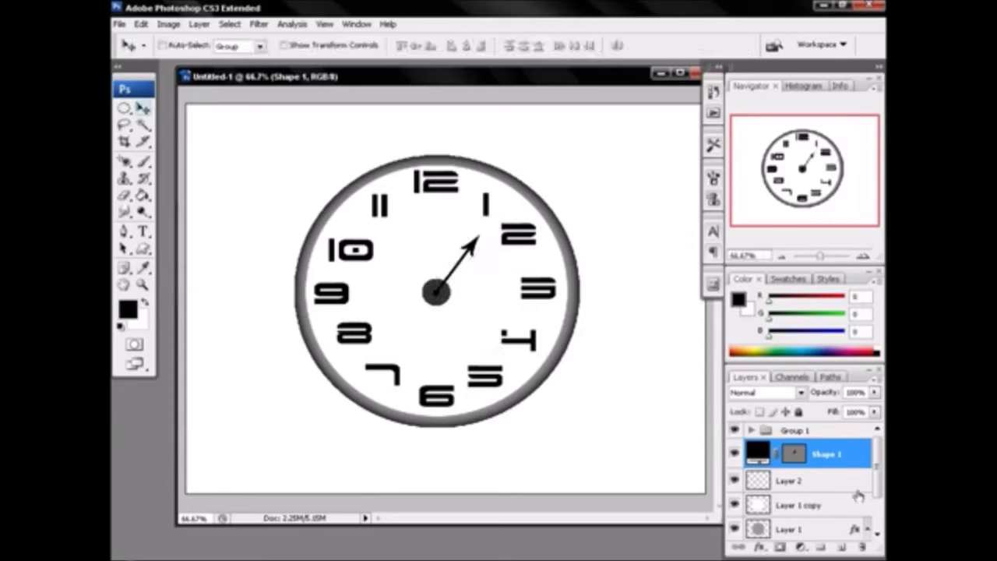
Add a new layer above the arrow and try a thin elliptical selection running down from the hub
left_click(842, 550)
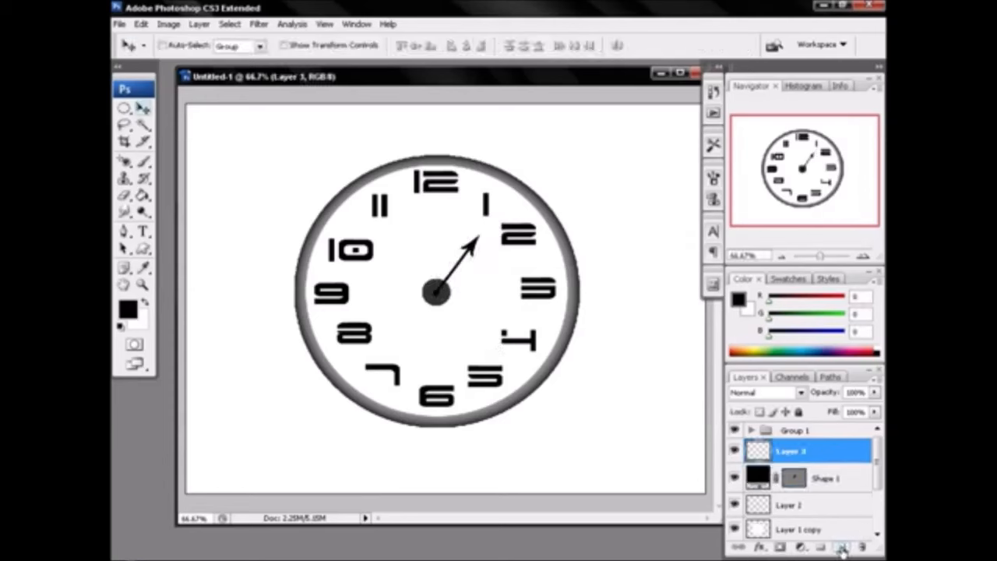
left_click(124, 107)
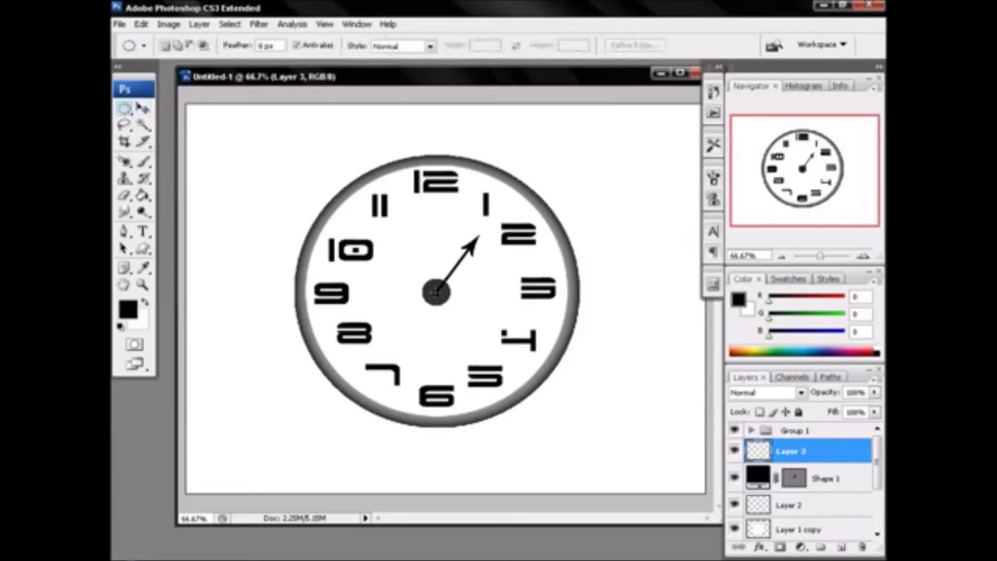
left_click_drag(438, 343, 437, 355)
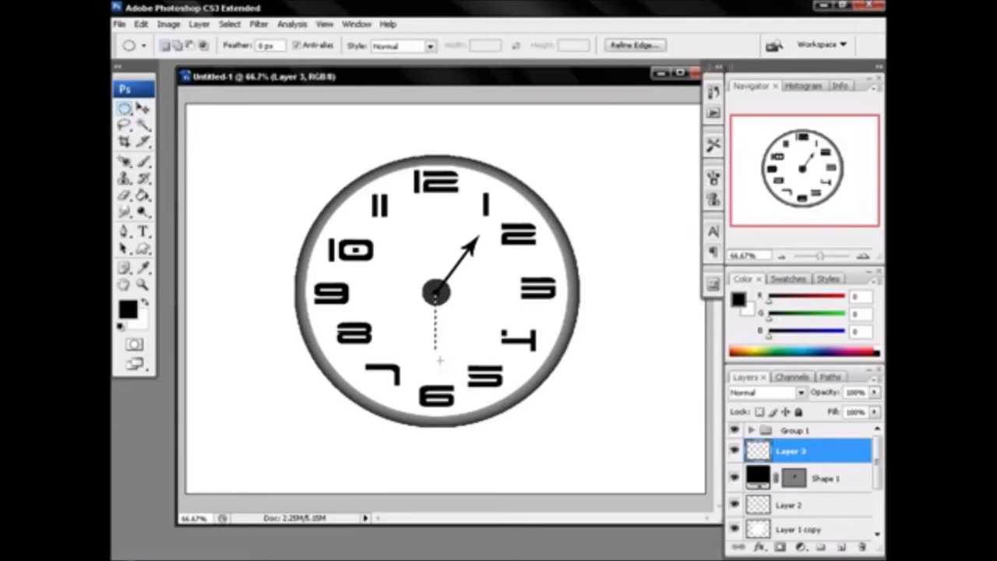
left_click(458, 336)
Make a thin rectangular selection running from the clock hub straight down to just above the 6
left_click(125, 108)
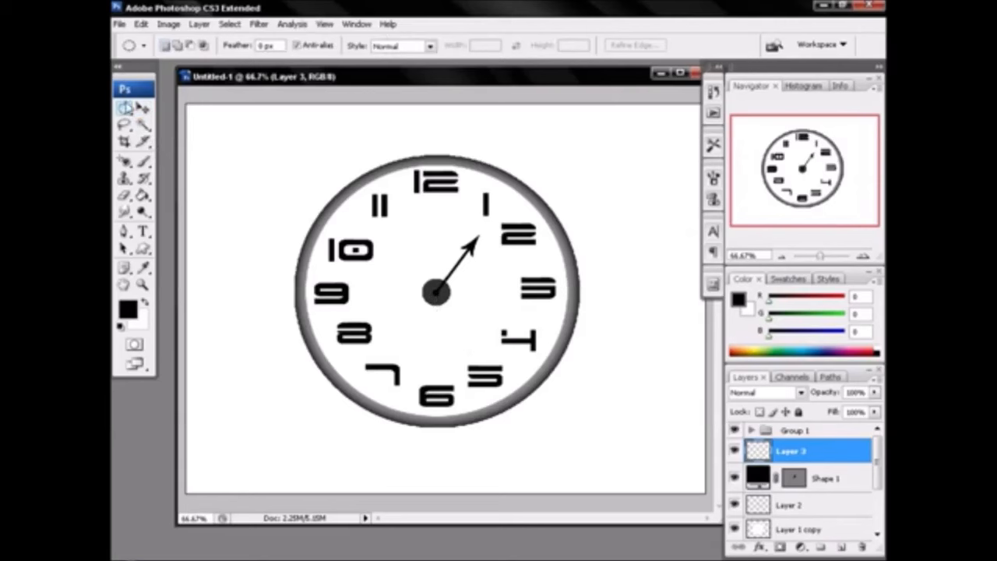
left_click(172, 109)
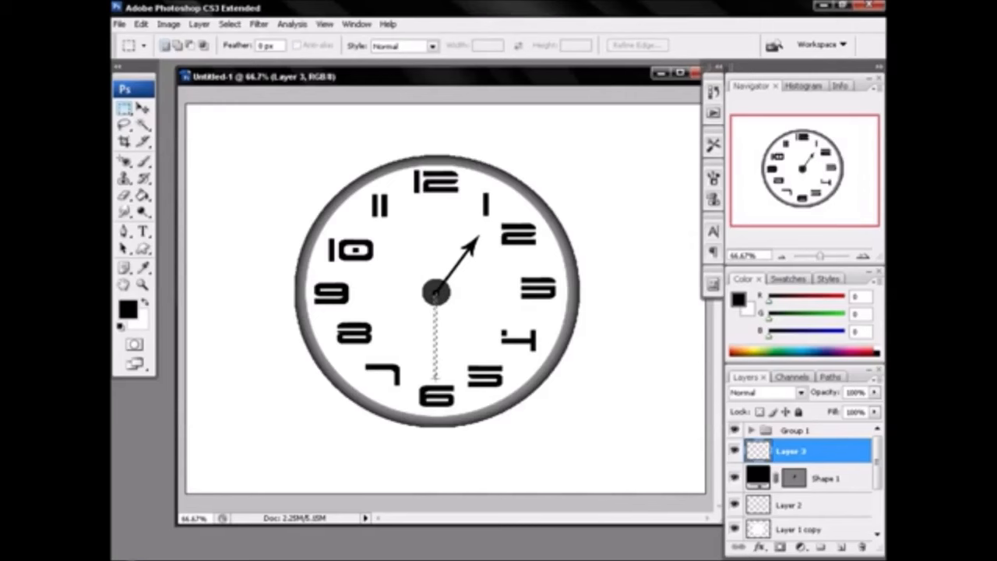
left_click_drag(438, 388, 438, 391)
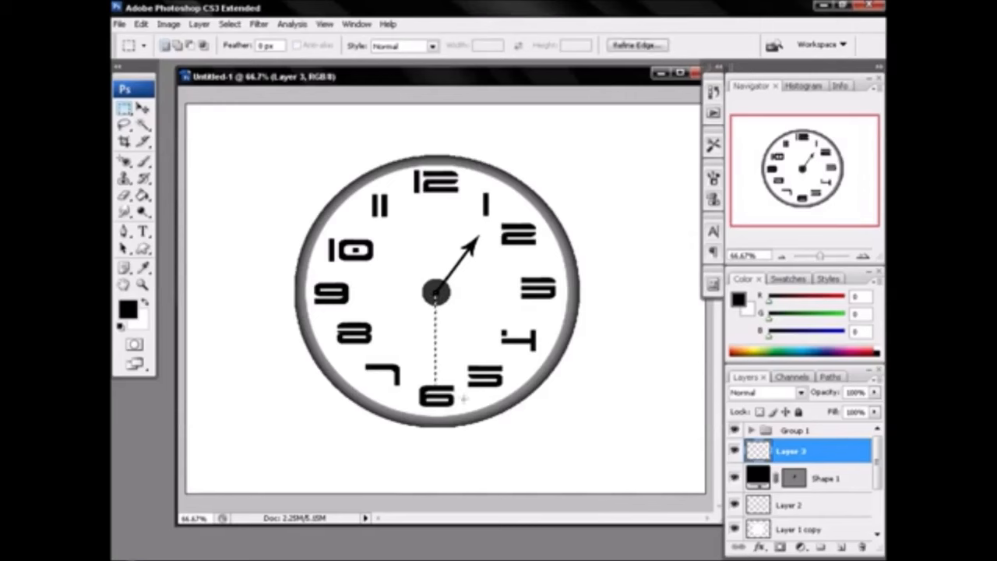
left_click(449, 357)
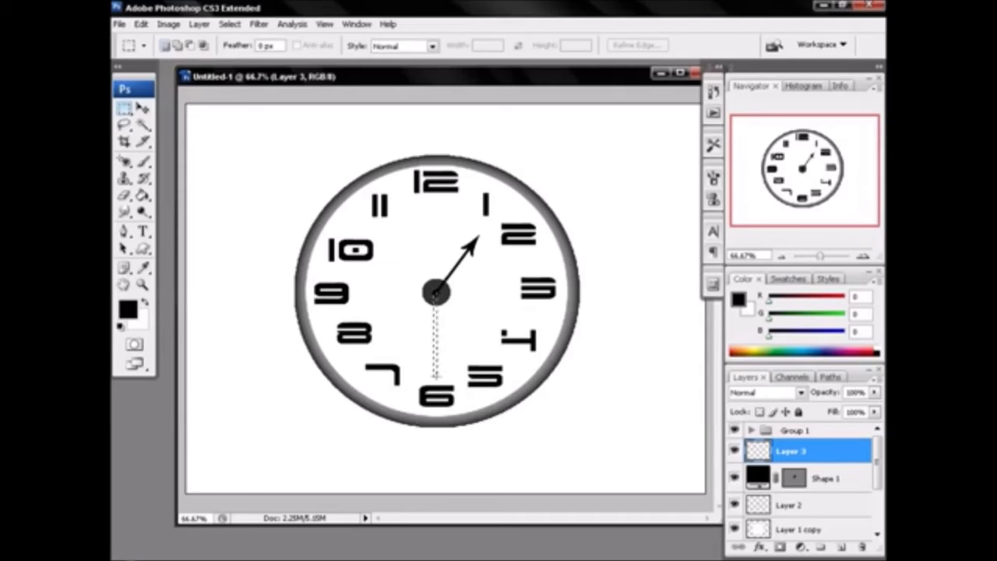
left_click_drag(436, 381, 436, 385)
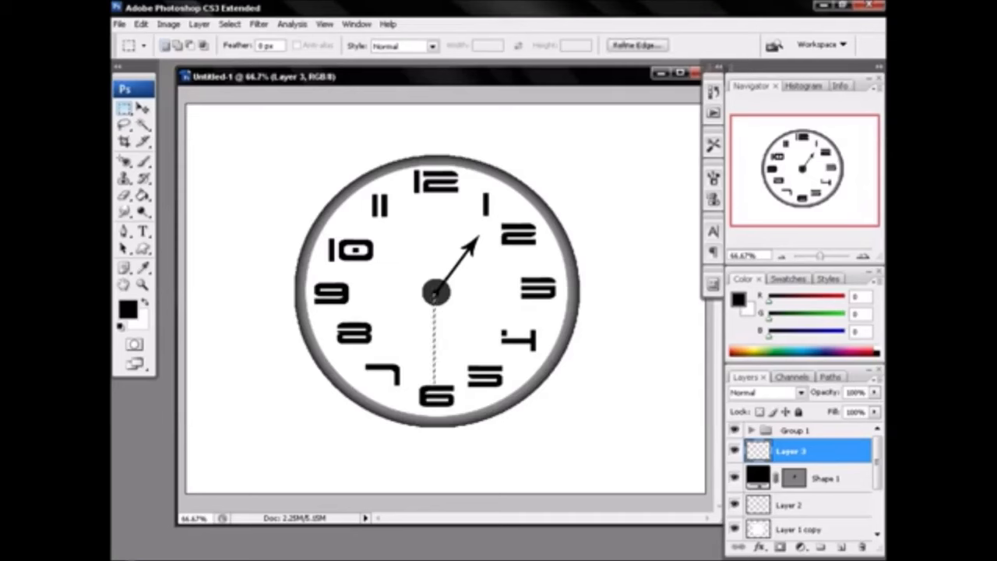
Fill the thin rectangular strip with black on Layer 3 using the Paint Bucket to form the long clock hand
left_click(142, 285)
left_click(436, 350)
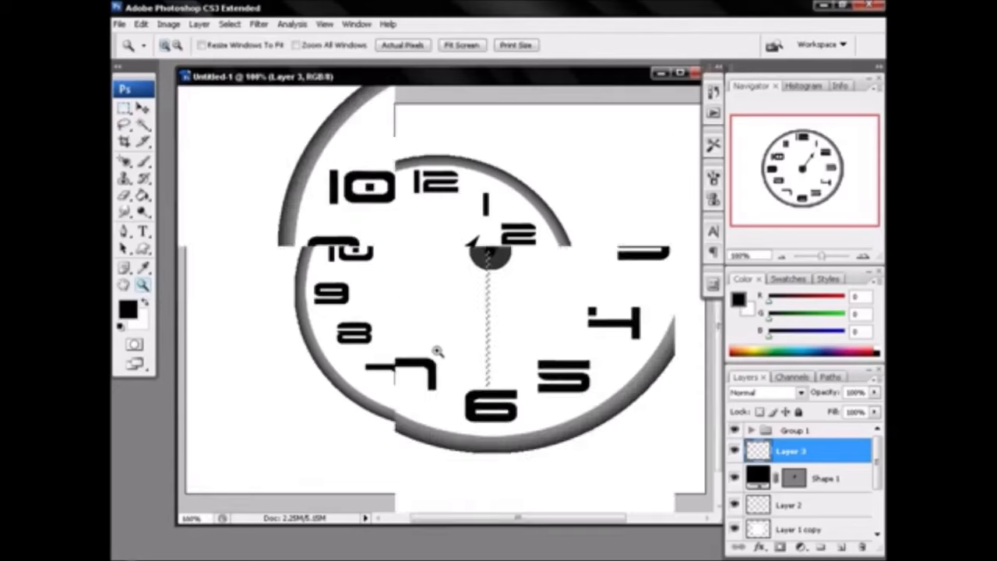
left_click(464, 323)
left_click(499, 265)
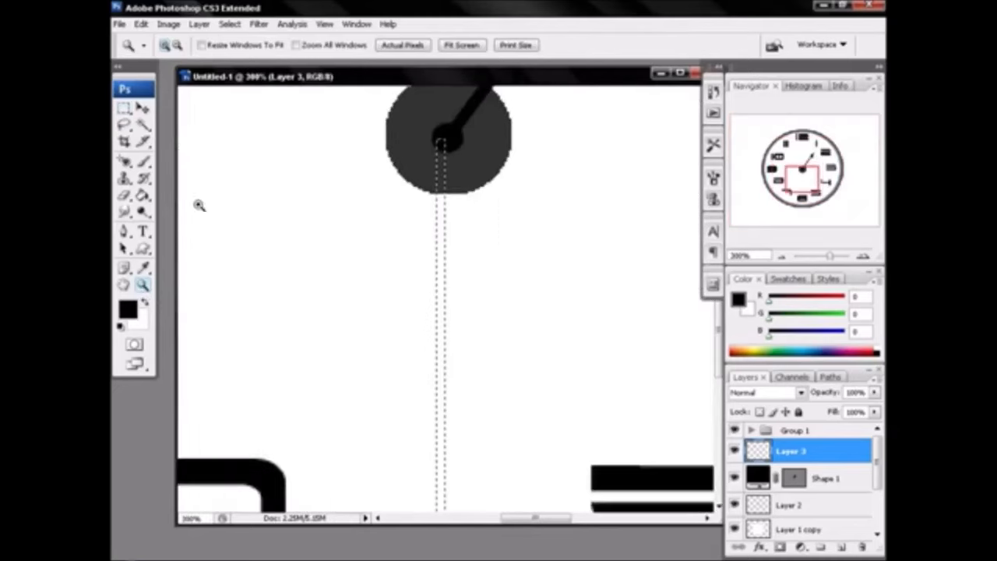
left_click(143, 195)
left_click(441, 272)
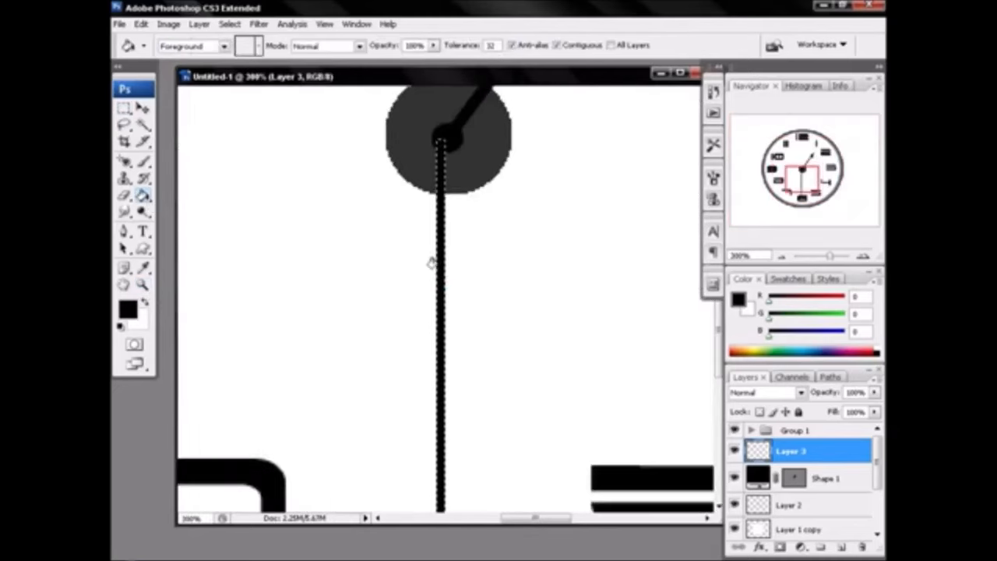
left_click(128, 310)
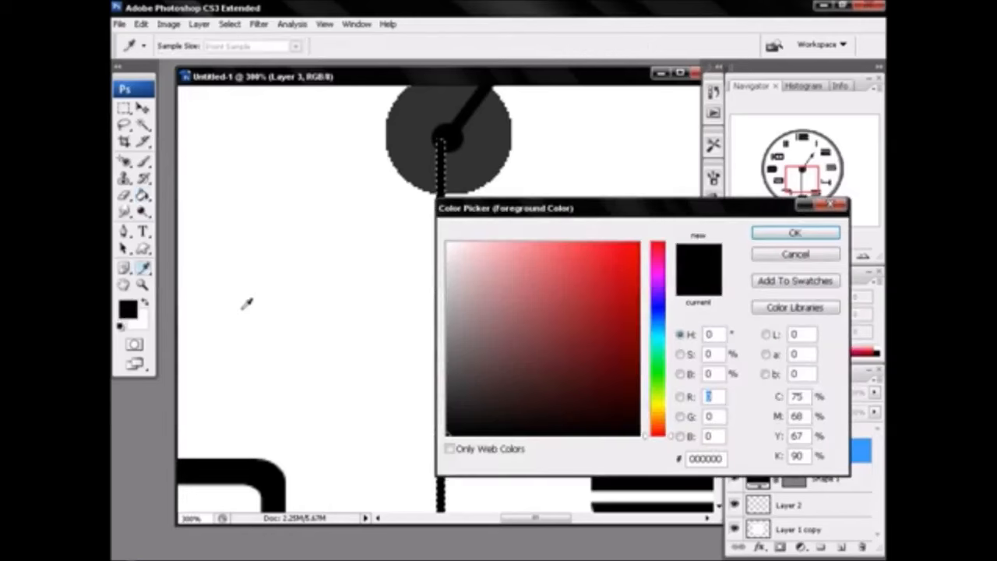
key("Escape")
Deselect the strip and move the long hand so its upper end is centred on the hub
left_click(142, 107)
key("ctrl+d")
left_click_drag(471, 282, 478, 278)
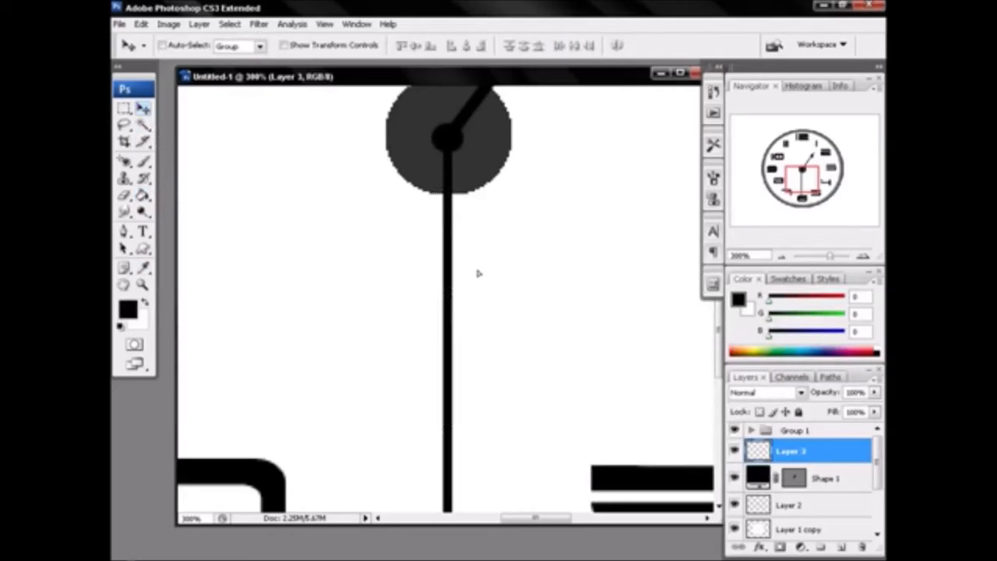
left_click(781, 256)
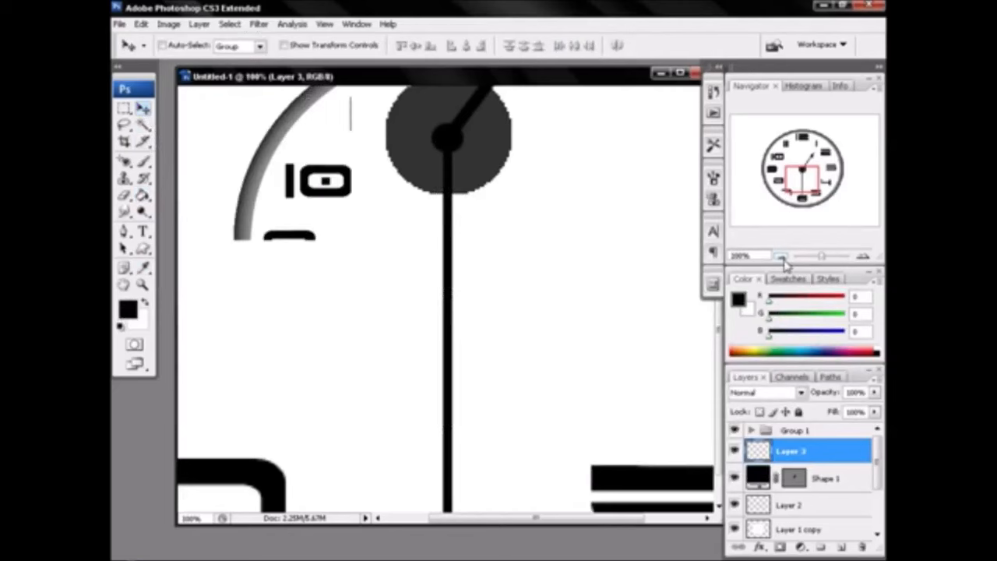
left_click(781, 256)
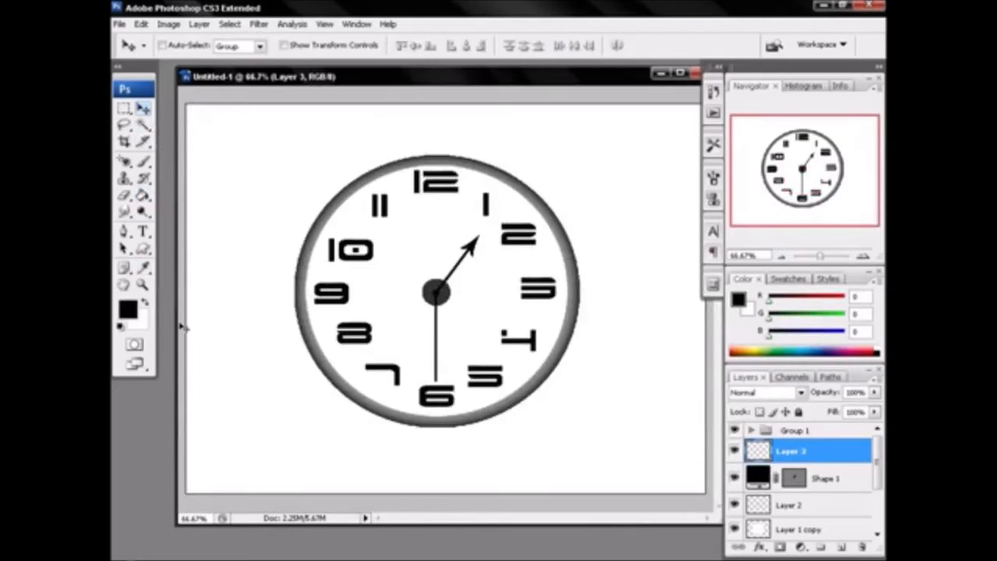
Choose the thin circle frame as the custom shape, replacing the arrow
left_click(142, 286)
left_click(483, 311)
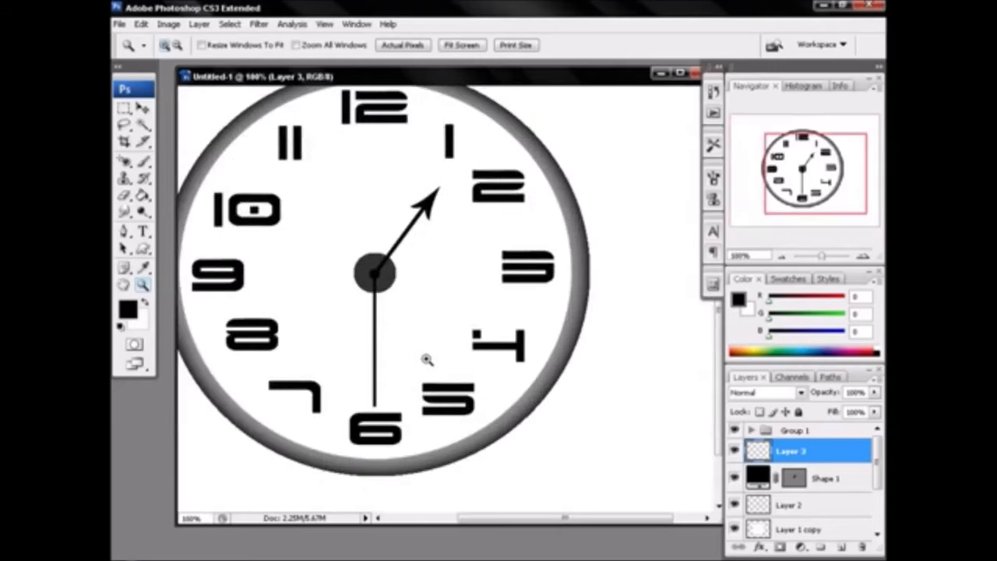
left_click(144, 248)
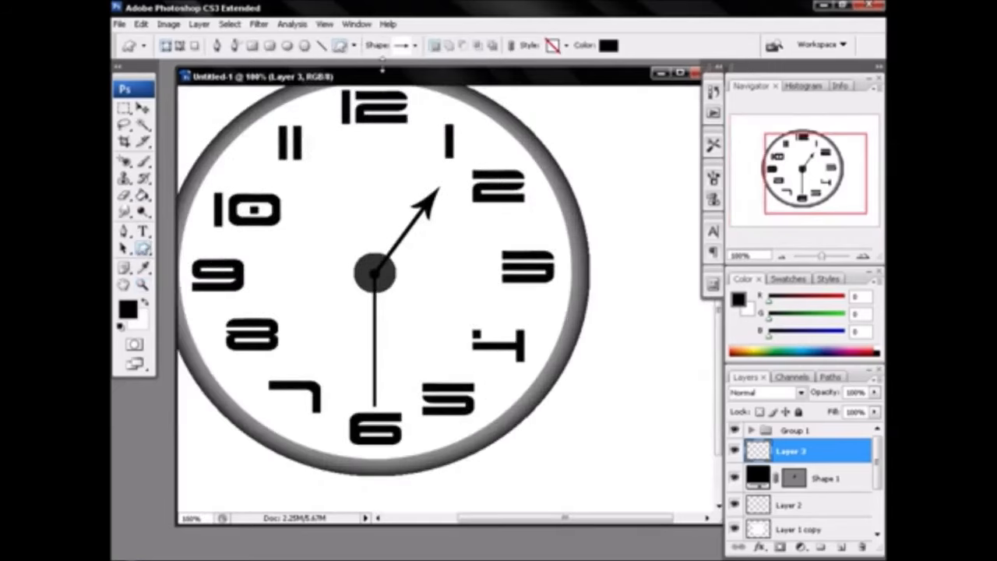
left_click(354, 45)
left_click(415, 45)
left_click_drag(498, 101, 511, 226)
left_click(465, 74)
left_click(564, 87)
Draw a small thin ring as a shape layer touching the upper-left side of the arrow's shaft, below the arrowhead
left_click(143, 283)
left_click(367, 257)
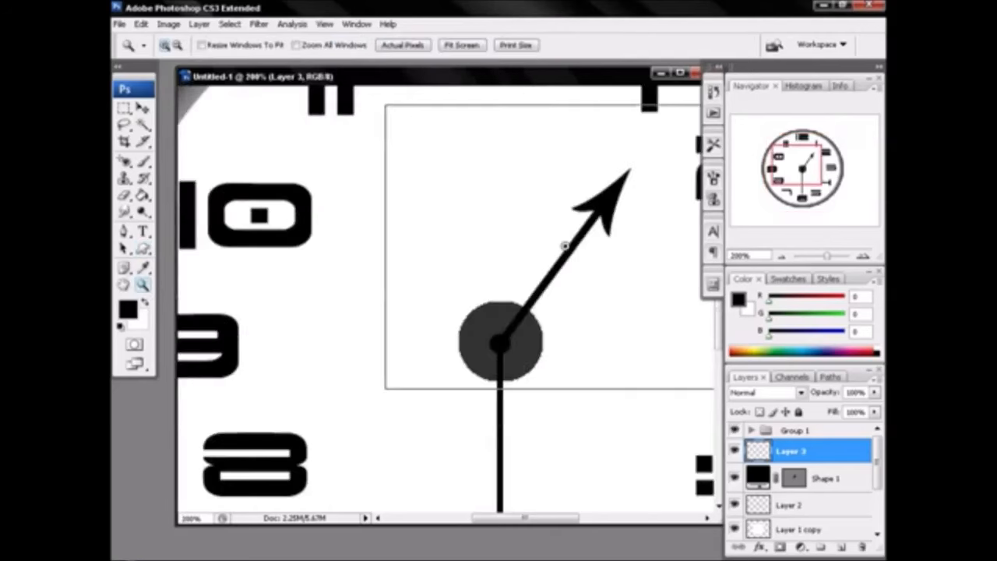
left_click(561, 242)
left_click(428, 280)
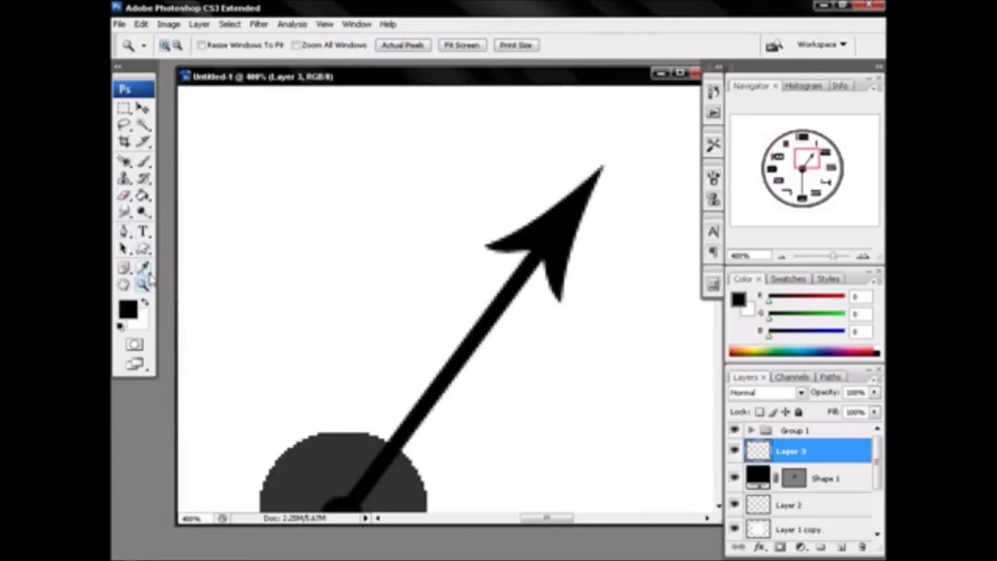
left_click(143, 248)
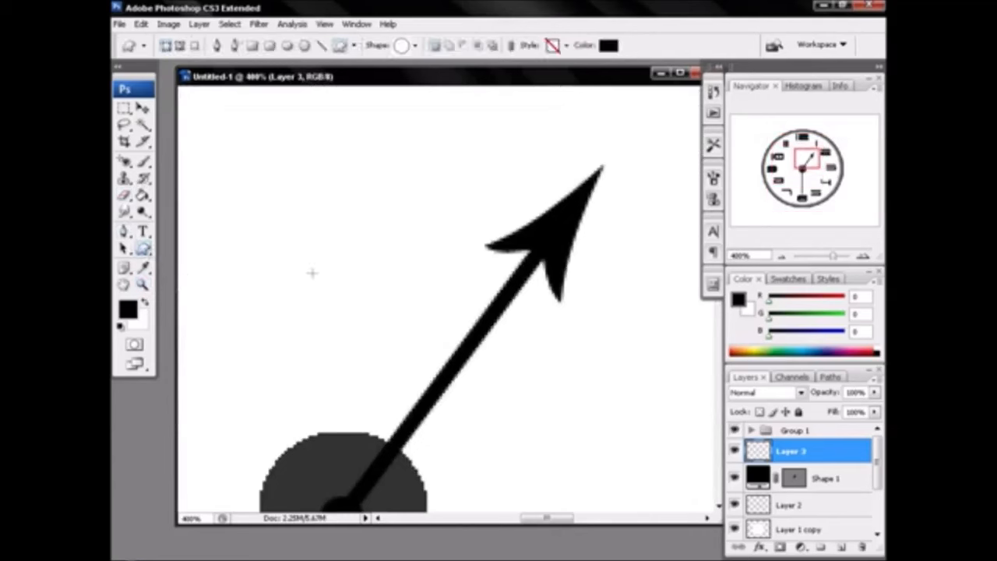
left_click_drag(288, 228, 454, 326)
left_click(143, 107)
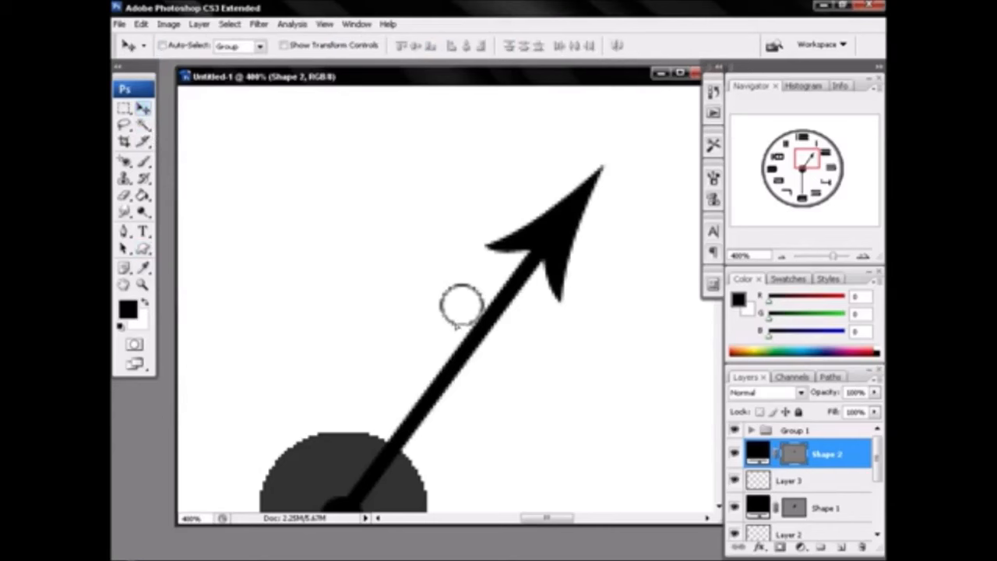
Duplicate the small ring and nudge the copy against the opposite side of the arrow's shaft
key("ctrl+j")
left_click_drag(467, 313, 509, 340)
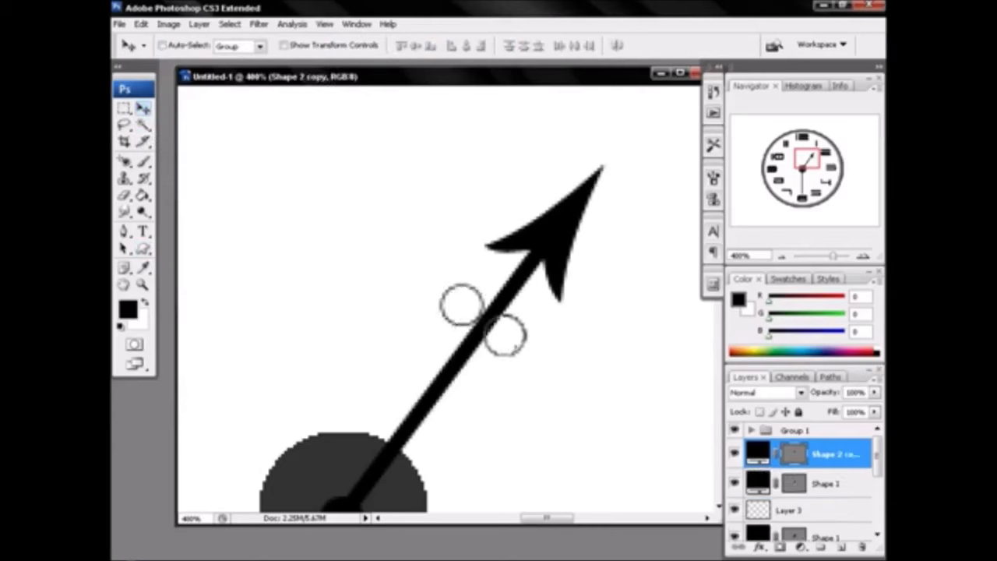
left_click(143, 285)
left_click(441, 318)
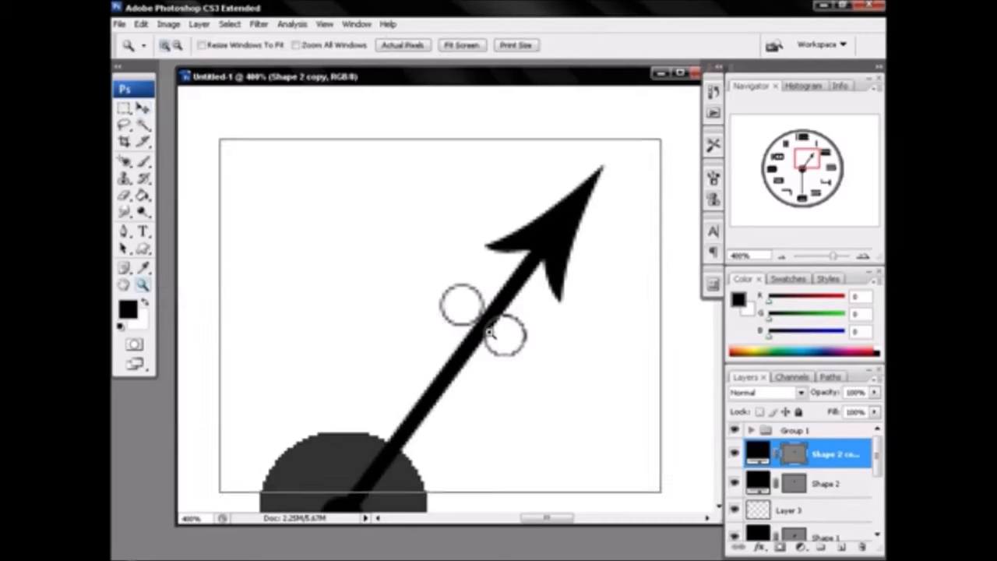
left_click(528, 344)
left_click(143, 108)
left_click_drag(418, 259, 430, 269)
key("Up")
key("Up")
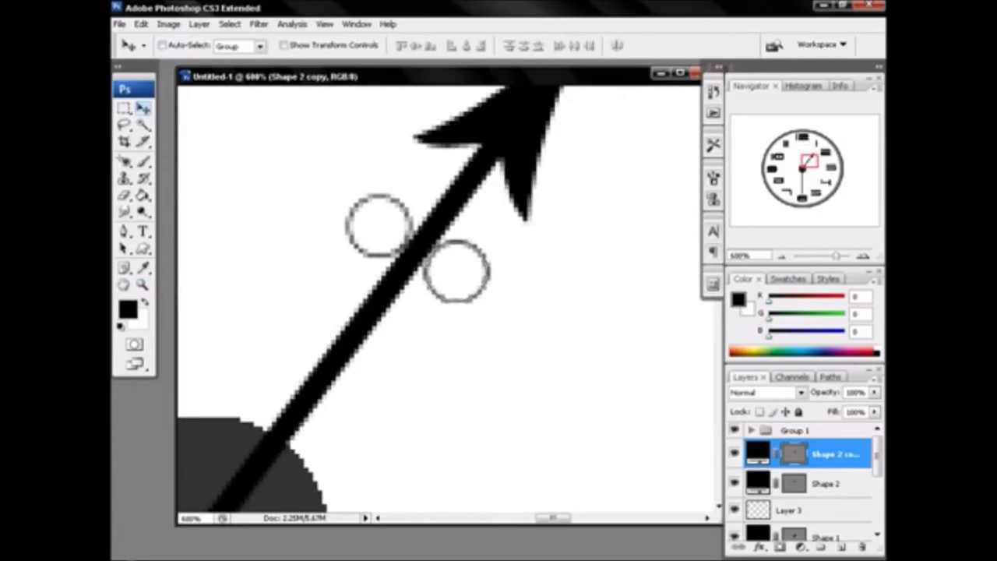
key("Left")
key("Left")
key("Left")
key("Down")
key("Down")
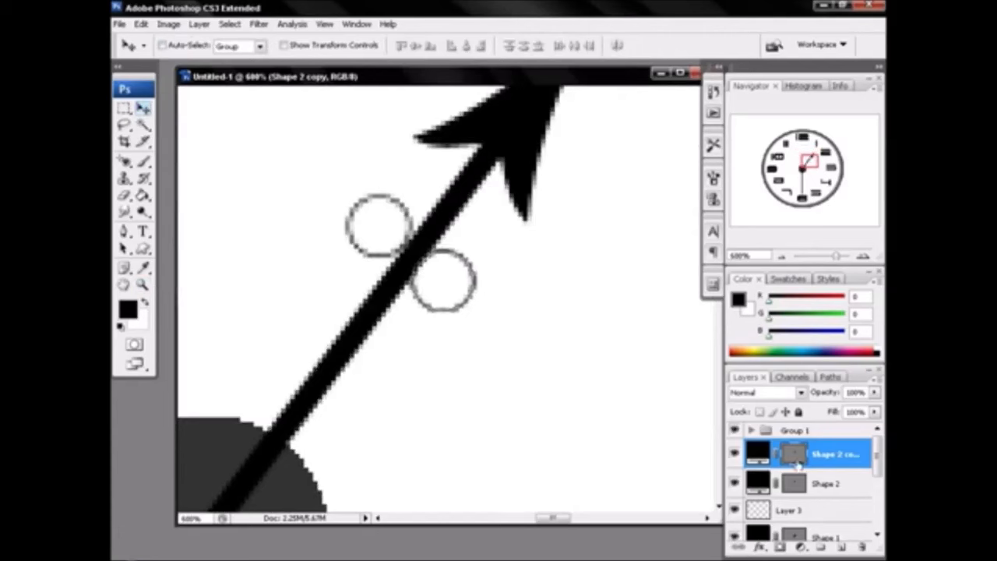
Draw a larger thin ring as a shape layer to the left of the long hand's lower part
left_click(782, 256)
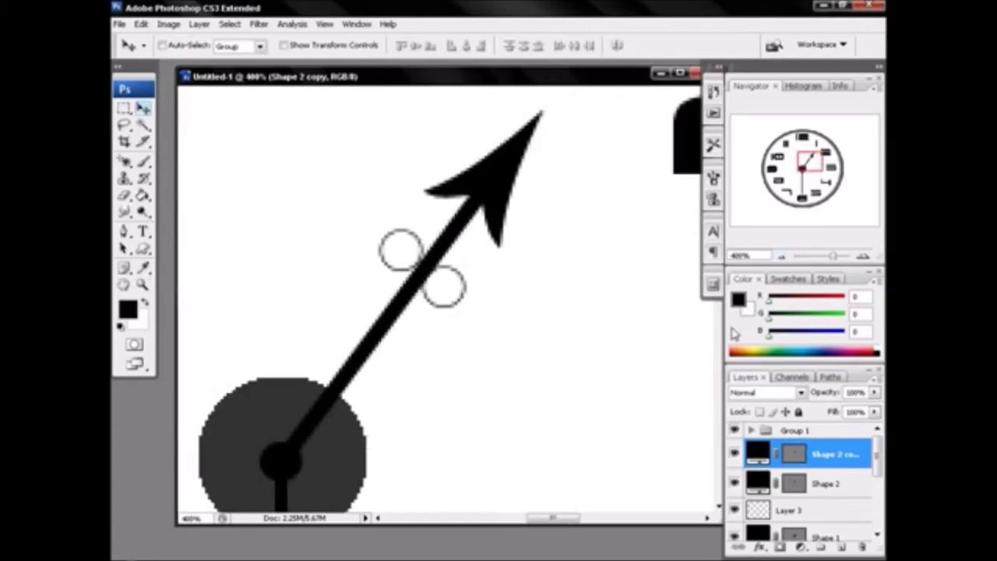
scroll(620, 332, "down", 6)
scroll(612, 381, "down", 6)
left_click_drag(569, 521, 557, 524)
left_click(142, 248)
left_click_drag(239, 242, 331, 334)
left_click(143, 108)
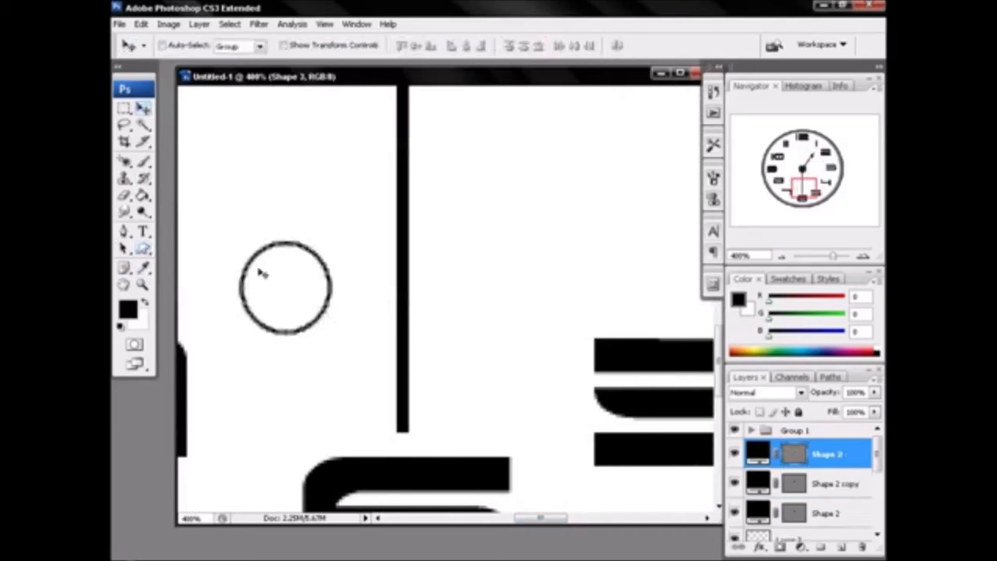
Duplicate the larger ring and place the two rings symmetrically against both sides of the long hand
left_click_drag(282, 285, 449, 299)
key("ctrl+j")
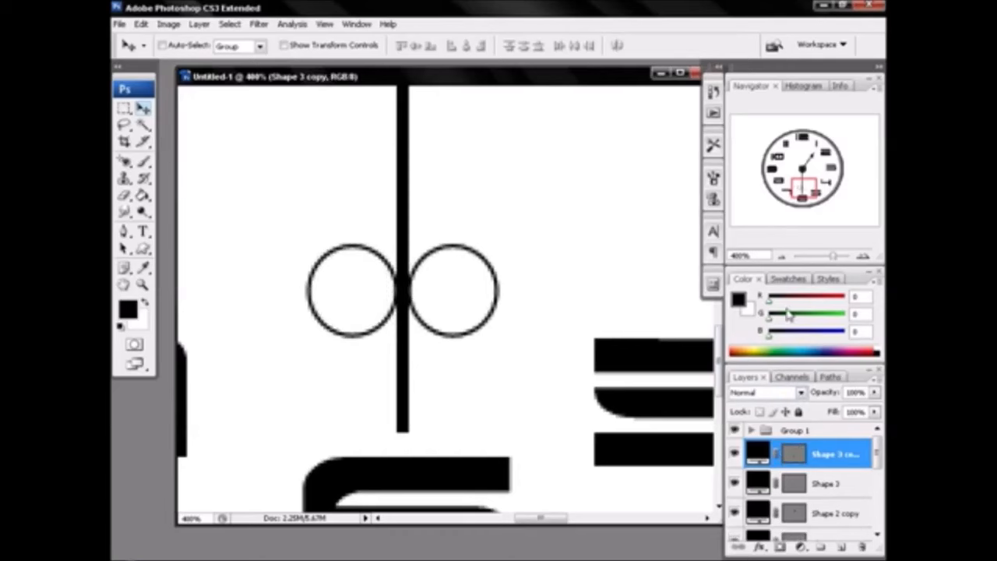
left_click(781, 256)
left_click(780, 256)
left_click(780, 256)
left_click(781, 256)
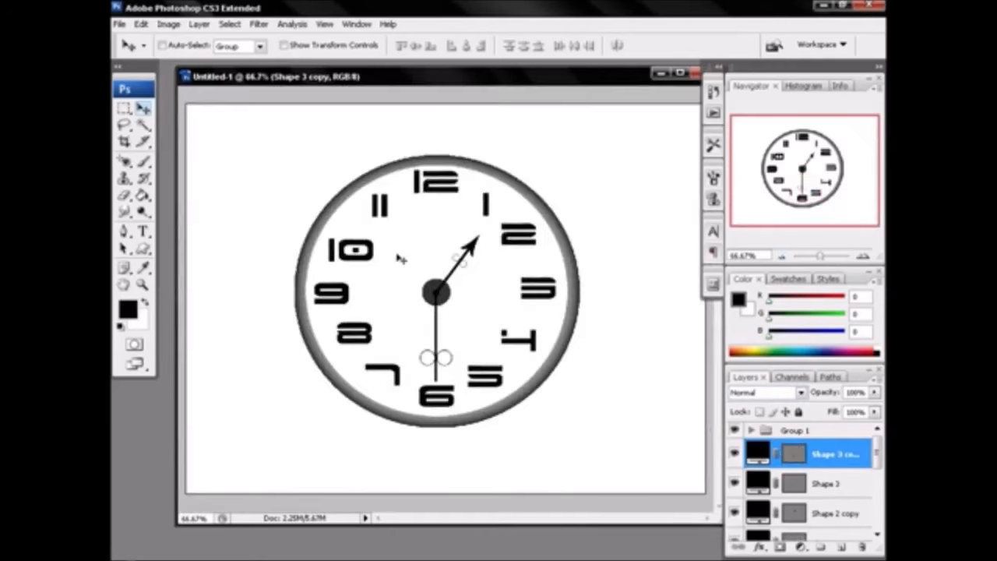
Select the white clock face on the Layer 1 copy layer with the Magic Wand
left_click_drag(875, 456, 875, 498)
left_click(795, 455)
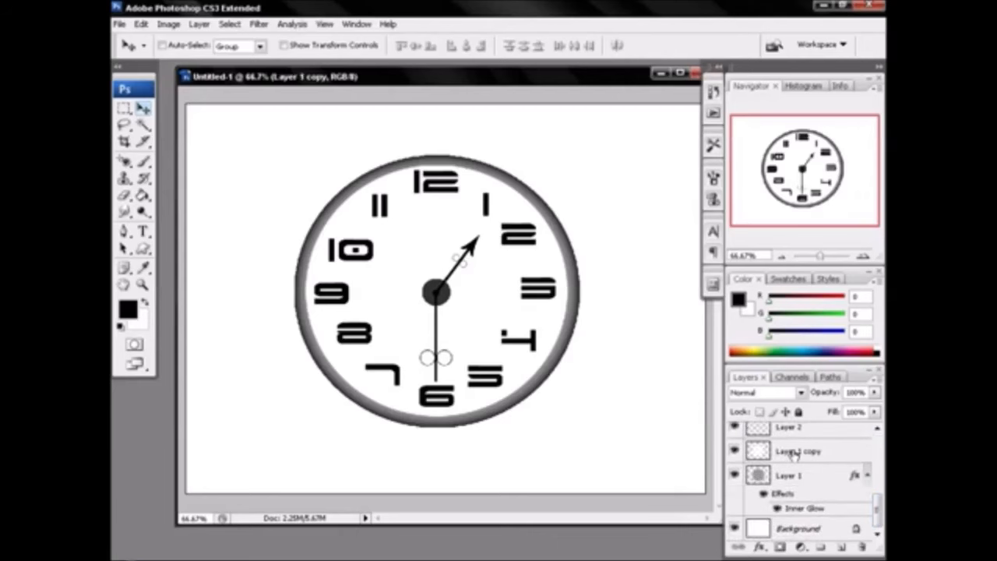
left_click(793, 454)
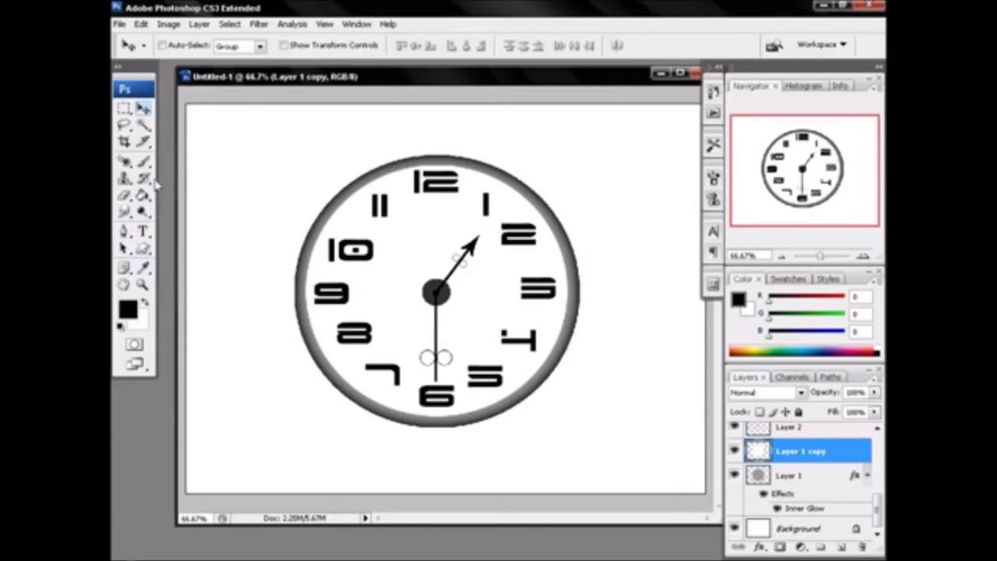
left_click(143, 125)
left_click(238, 178)
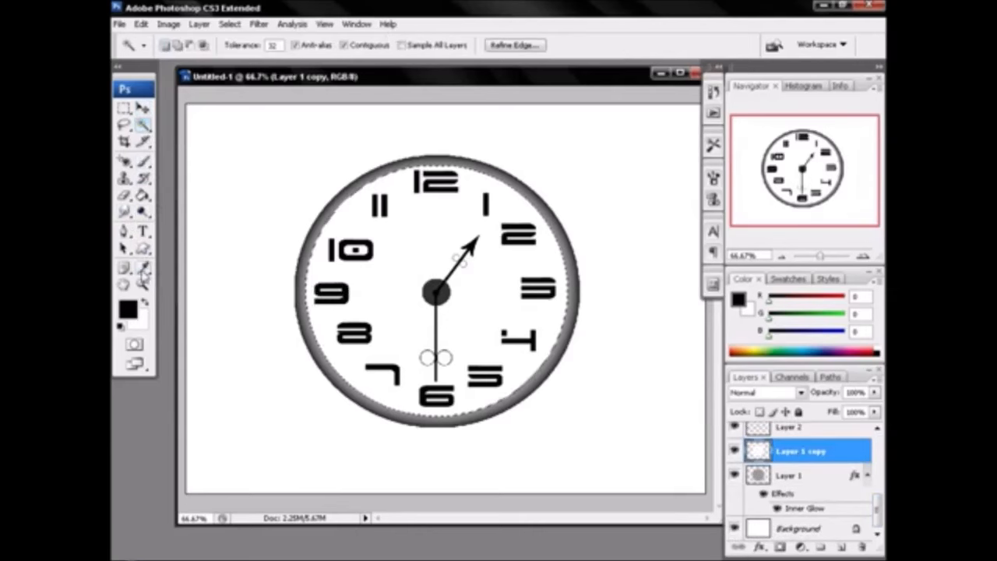
Set the foreground colour to grey (RGB 155, 155, 155) and fill the selected clock face with it
left_click(128, 309)
mouse_move(461, 389)
left_mouse_down()
mouse_move(430, 396)
mouse_move(390, 320)
mouse_move(375, 352)
left_mouse_up()
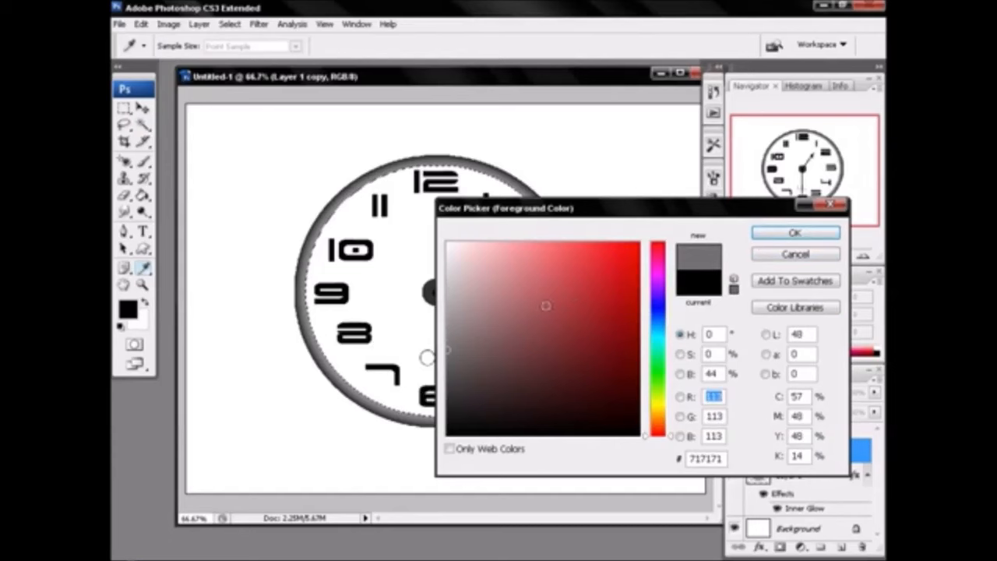
left_click_drag(468, 314, 407, 319)
left_click(810, 233)
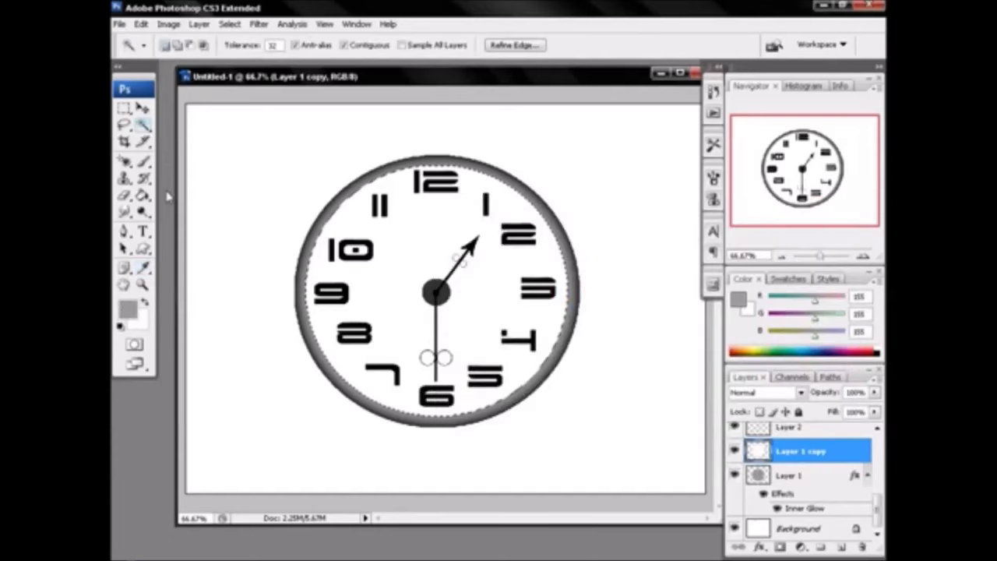
key("g")
left_click(406, 273)
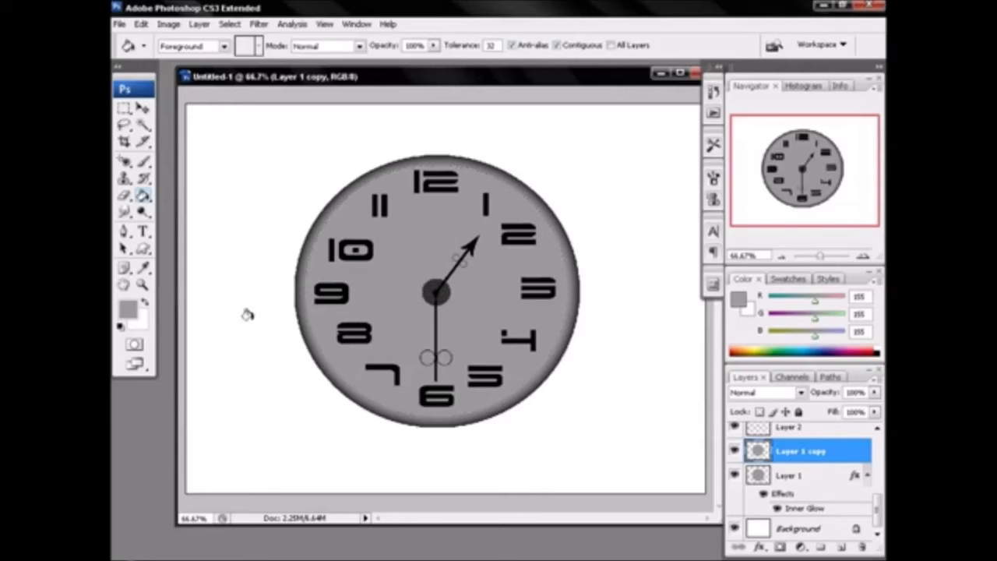
left_click(145, 285)
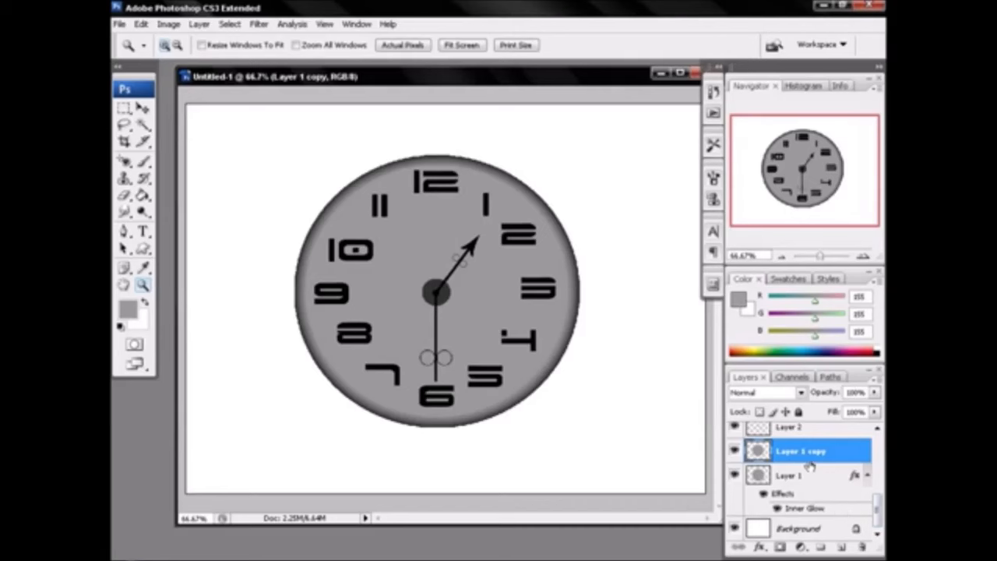
left_click(143, 125)
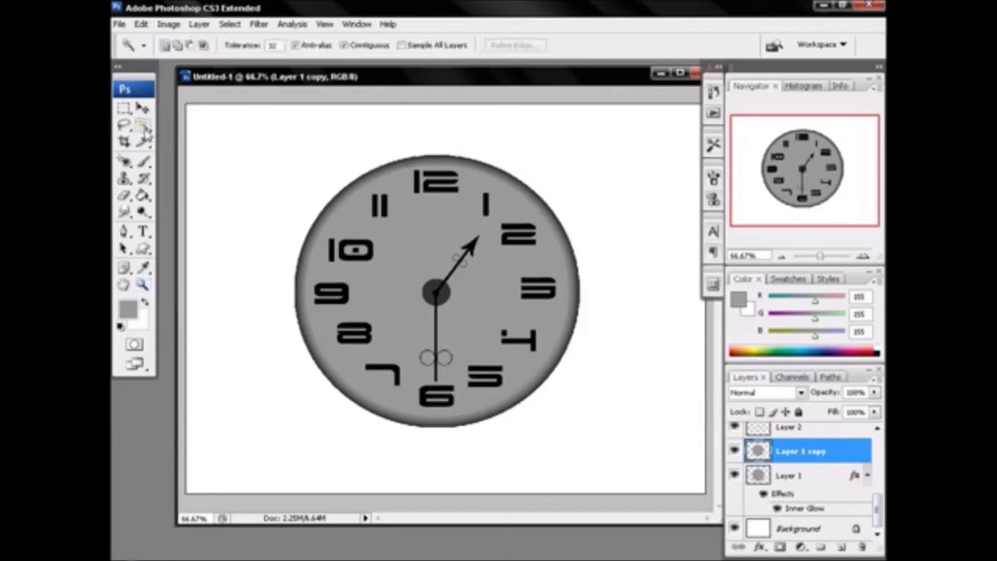
left_click(782, 258)
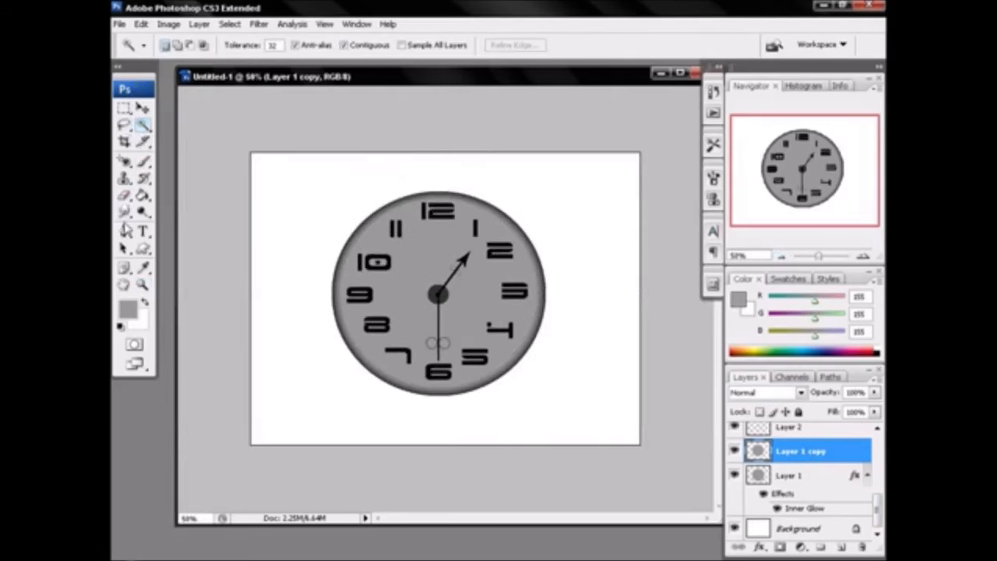
Create a new layer above Layer 1 copy and draw a closed slanted band path across the clock with the Pen tool
left_click(124, 232)
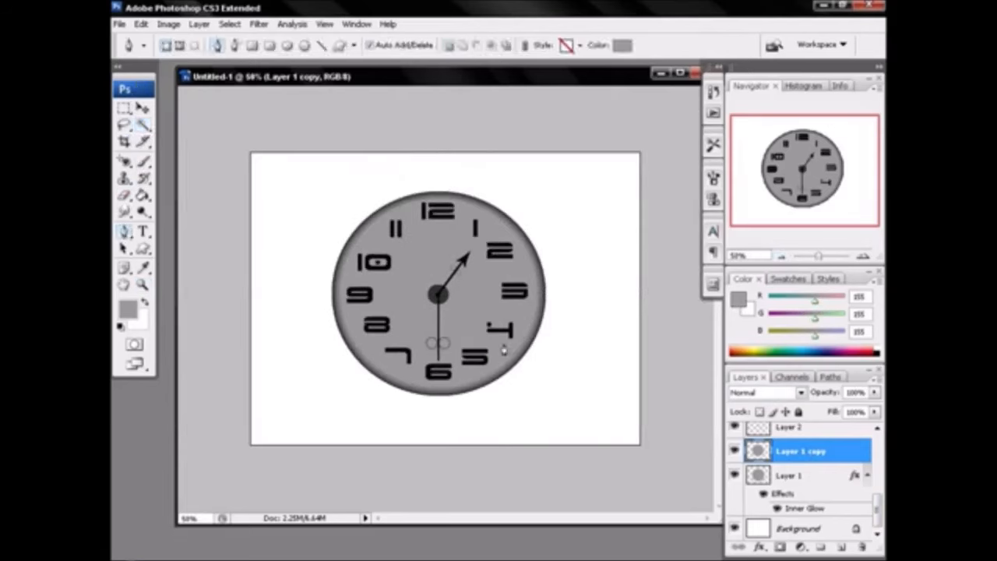
left_click(842, 549)
left_click(180, 46)
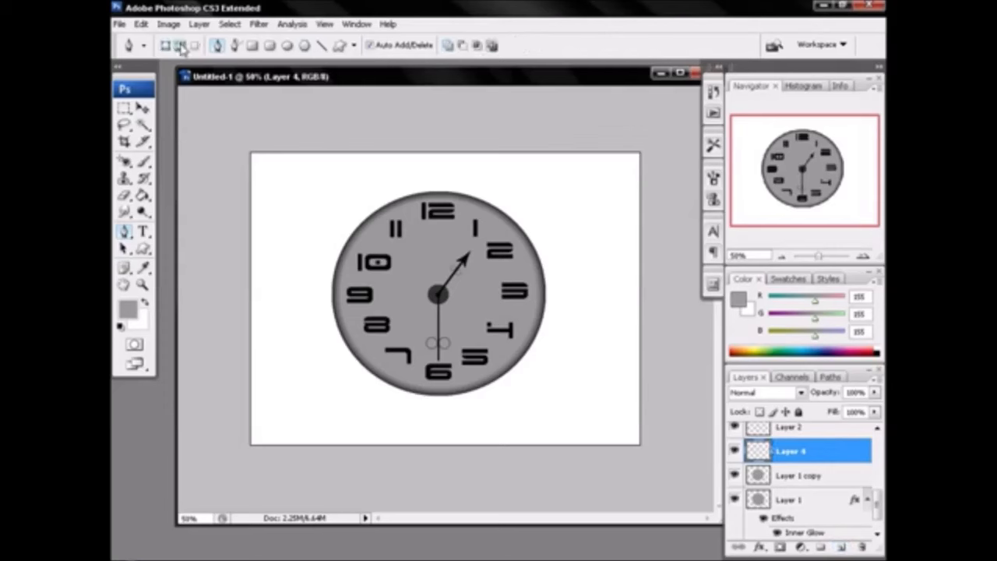
left_click(381, 454)
left_click(516, 143)
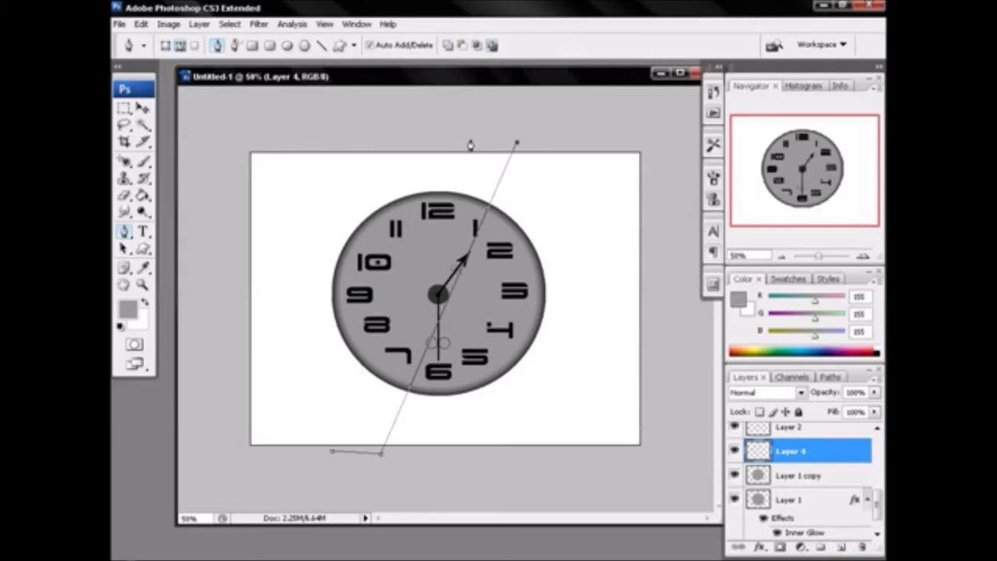
left_click(332, 452)
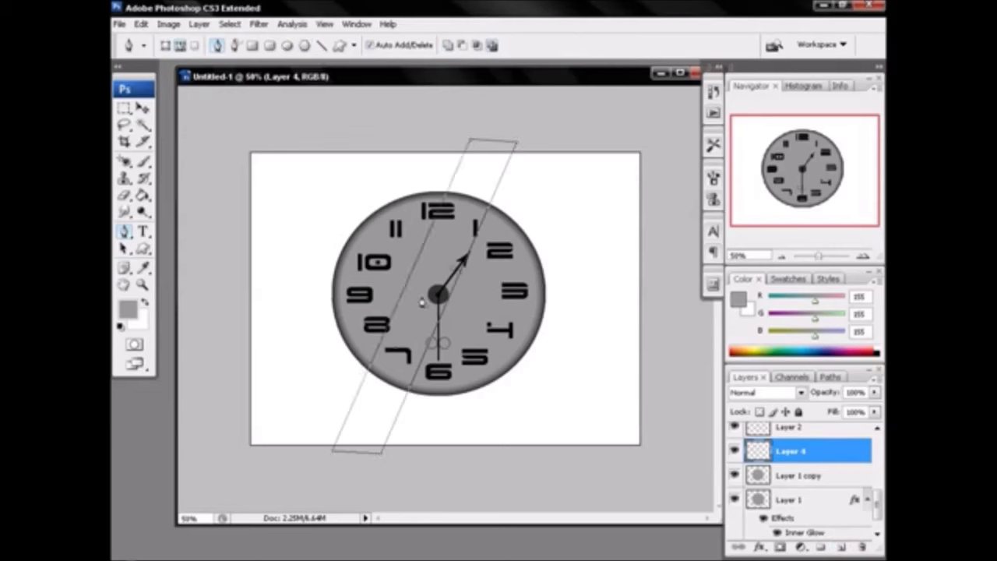
Convert the slanted band path into a new anti-aliased selection with a feather radius of 0 pixels
right_click(421, 302)
left_click(456, 354)
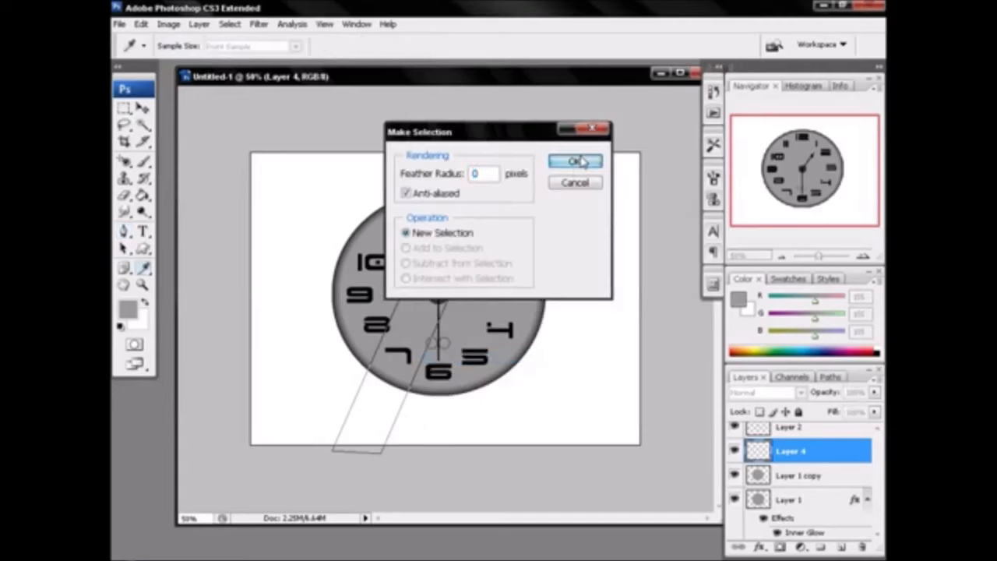
left_click(580, 160)
Fill the band selection with a white-to-transparent gradient running from its lower-right edge toward the upper left, and deselect
left_click(145, 285)
left_click(426, 293)
left_click(425, 293)
left_click_drag(142, 195, 179, 195)
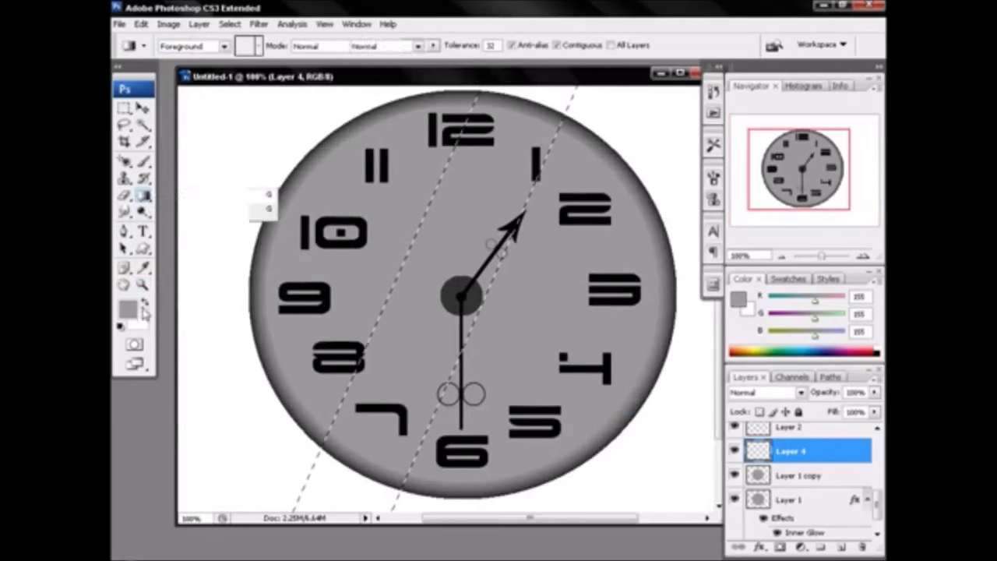
key("x")
left_click_drag(486, 286, 397, 261)
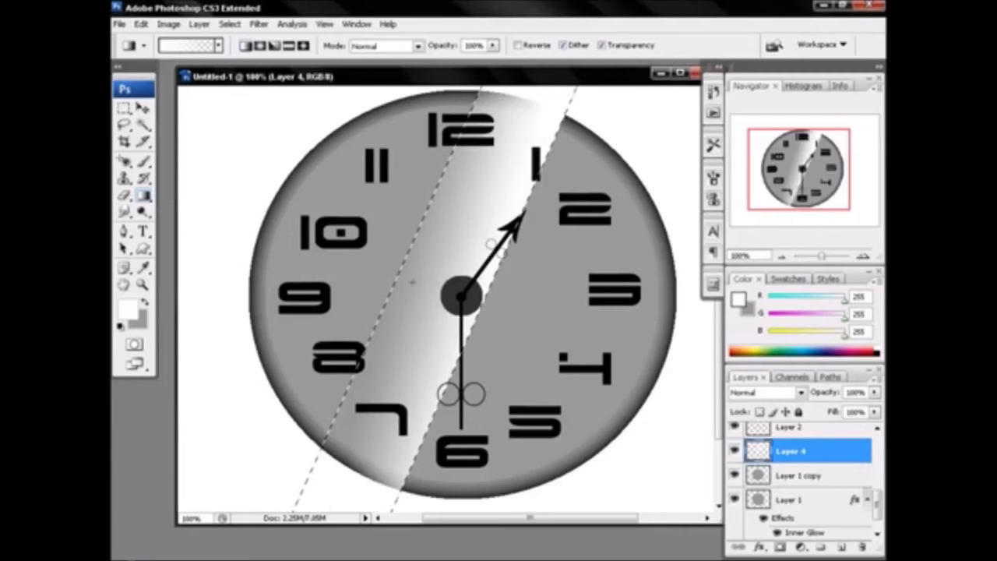
key("ctrl+d")
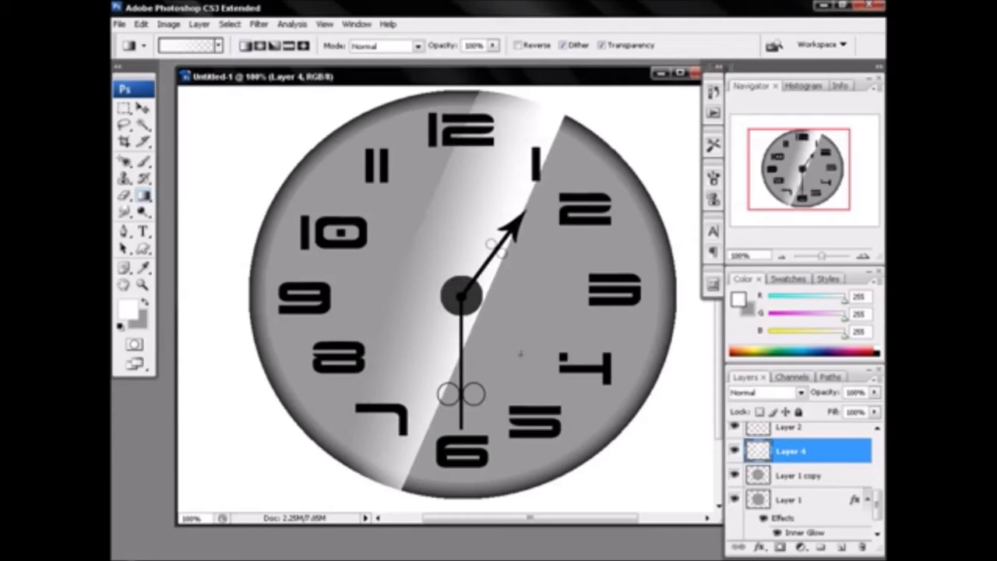
Select the grey clock face on the Layer 1 copy layer with the Magic Wand
left_click(792, 476)
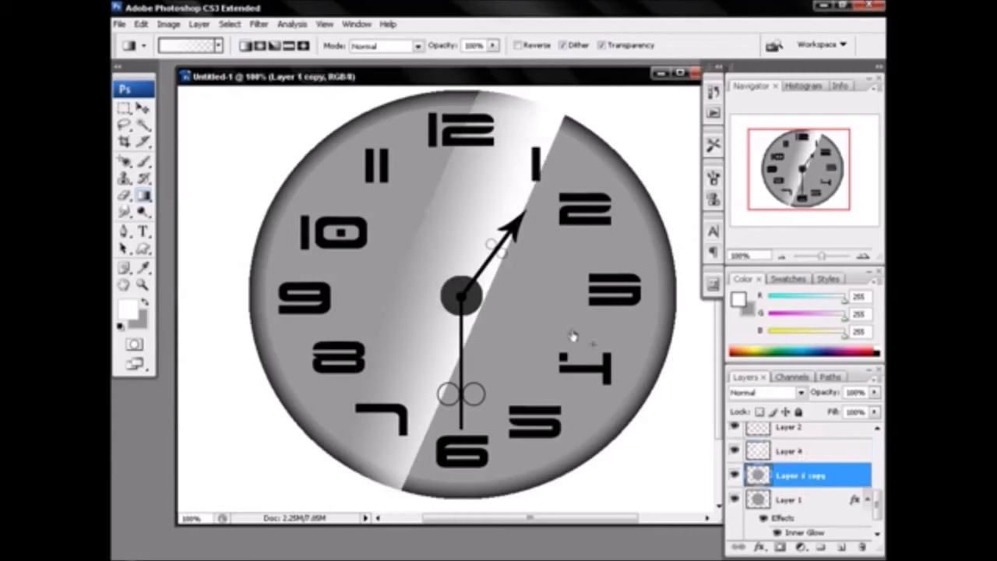
key("v")
left_click(144, 125)
left_click(382, 223)
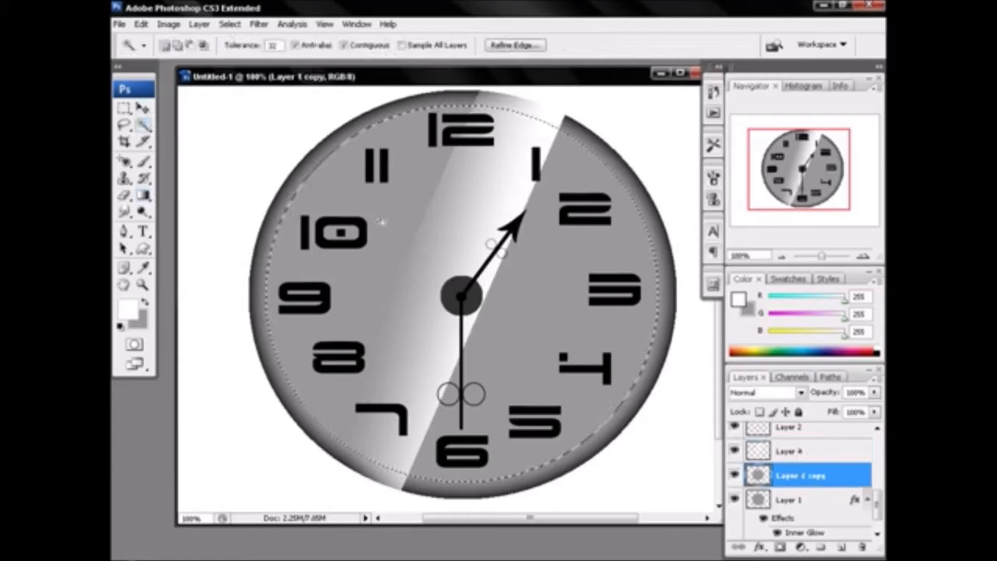
Invert the selection, delete the parts of the Layer 4 gradient band outside the clock face, and deselect
left_click(792, 454)
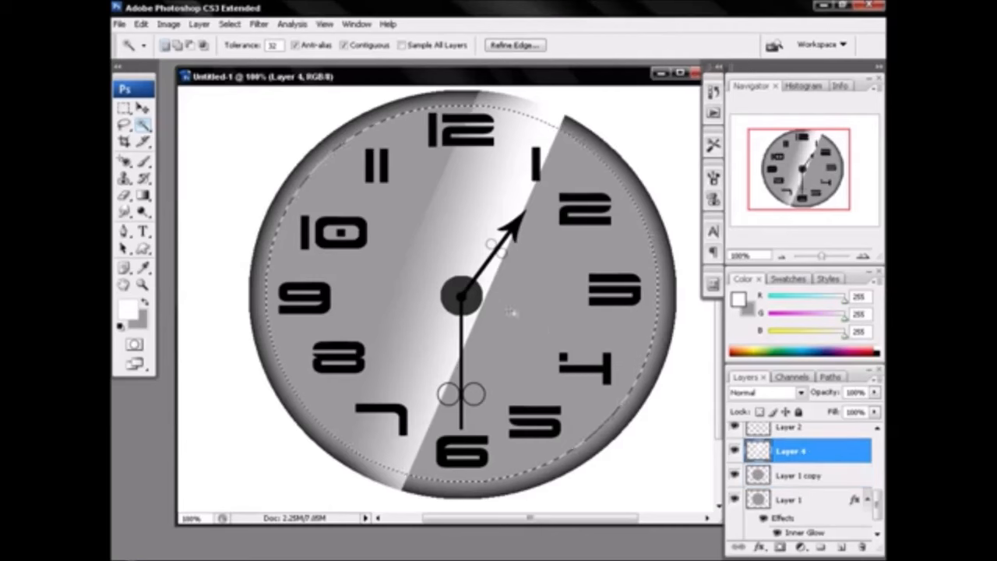
right_click(460, 289)
left_click(518, 393)
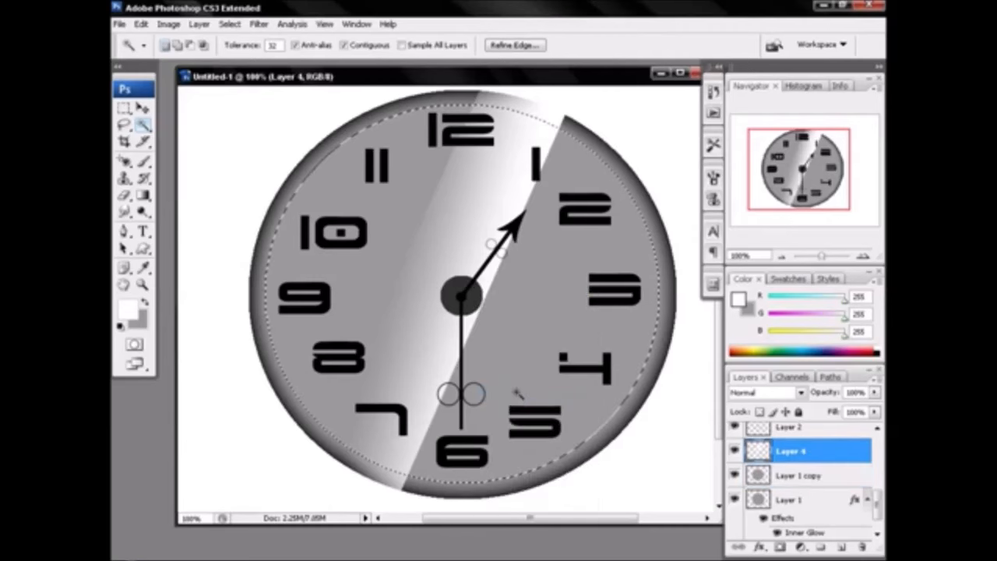
key("Delete")
key("ctrl+d")
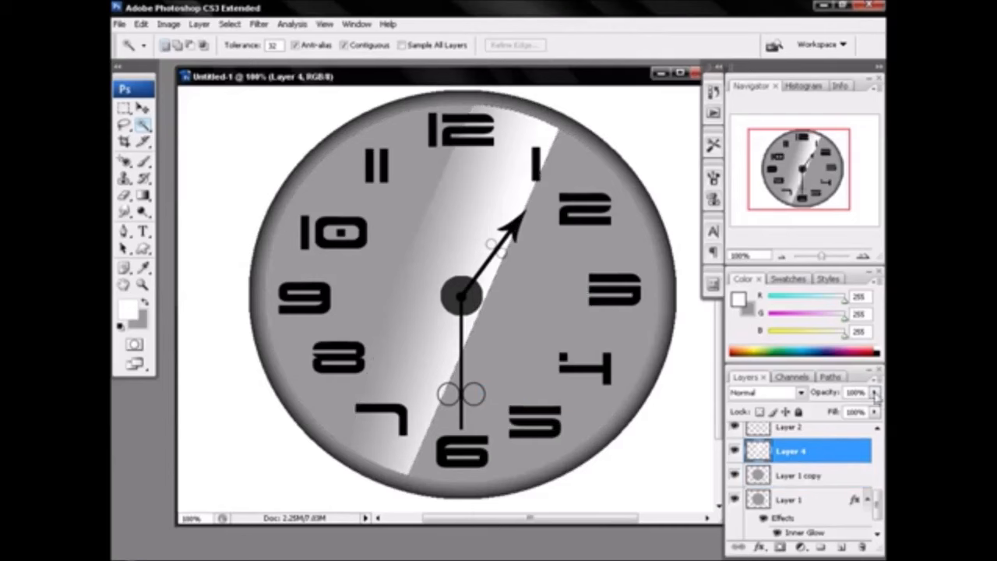
Try the Overlay blend mode on Layer 4 and set it back to Normal
left_click(803, 394)
left_click(762, 196)
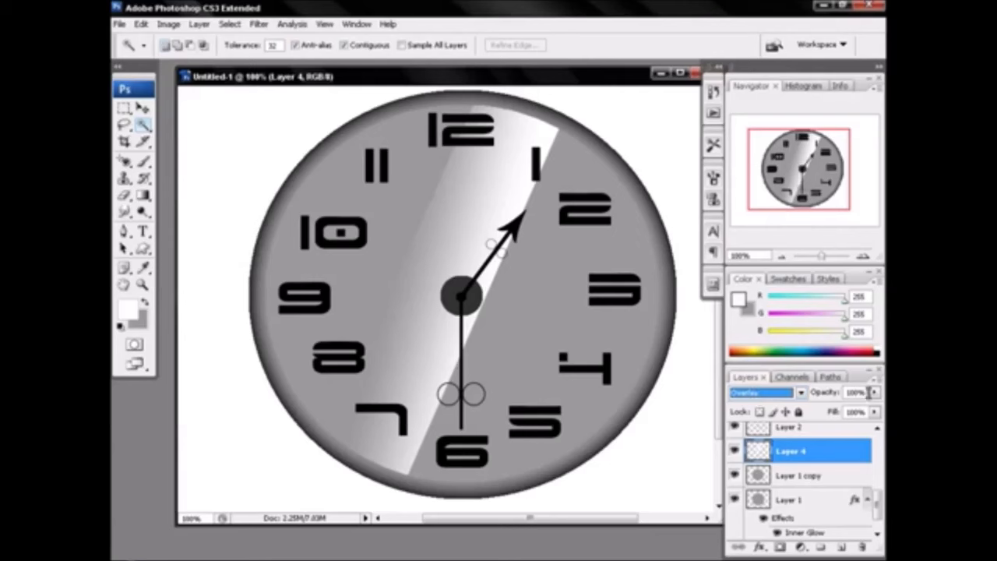
left_click(801, 393)
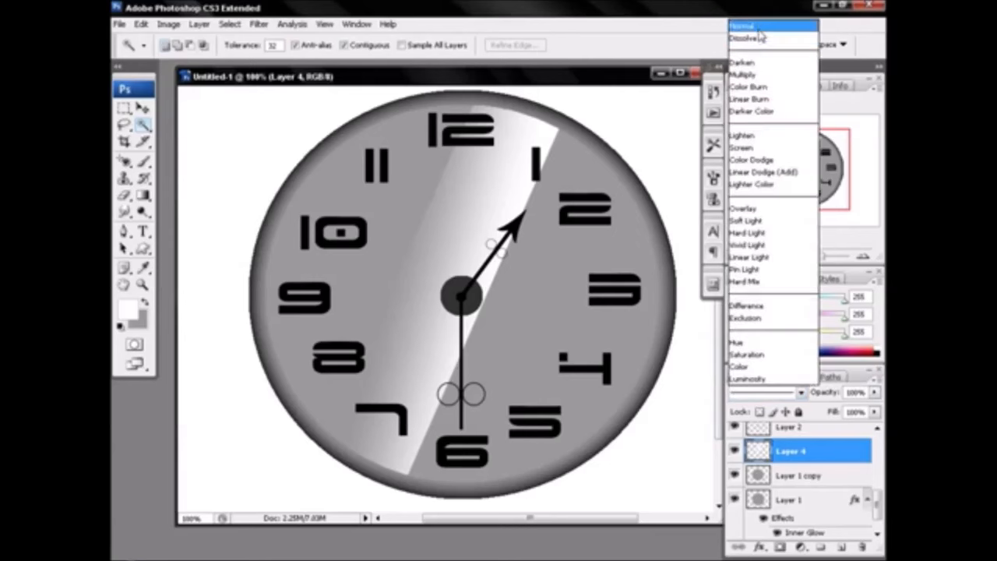
left_click(759, 31)
Lower the opacity of the Layer 4 gradient band to 24%
left_click(874, 393)
left_click_drag(823, 411, 816, 411)
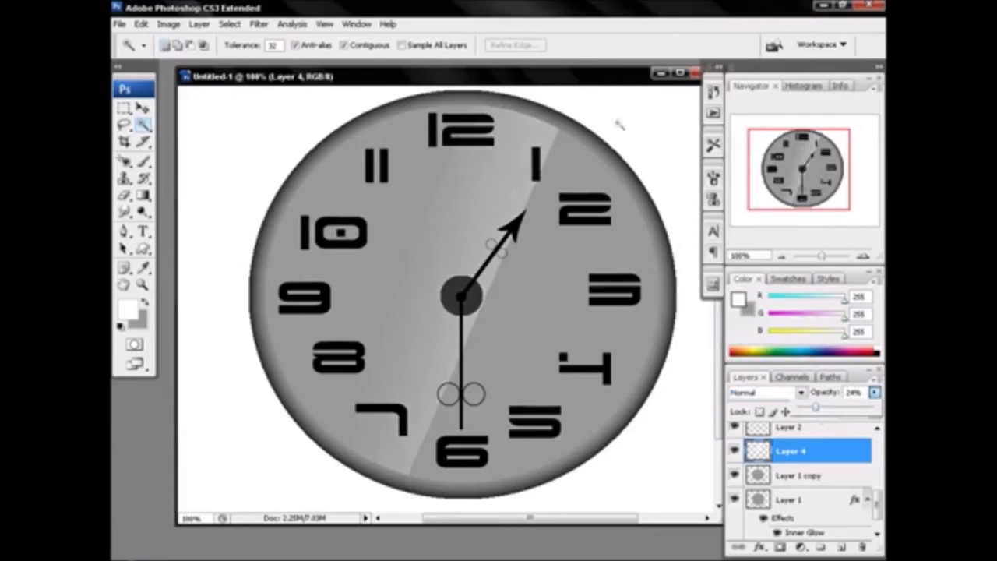
left_click(599, 79)
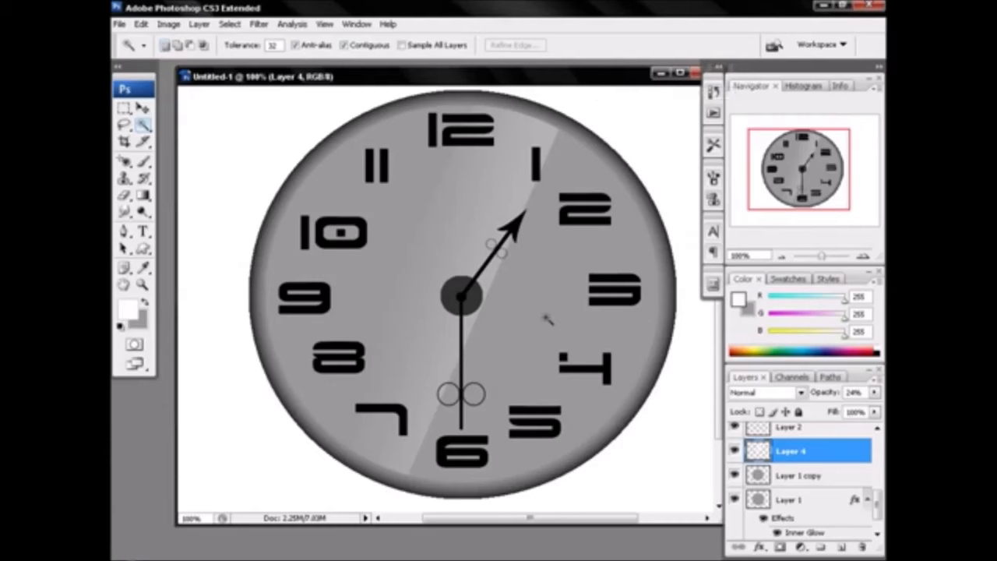
Duplicate Layer 4 and move the copied highlight band up and left, over the left part of the clock
right_click(754, 452)
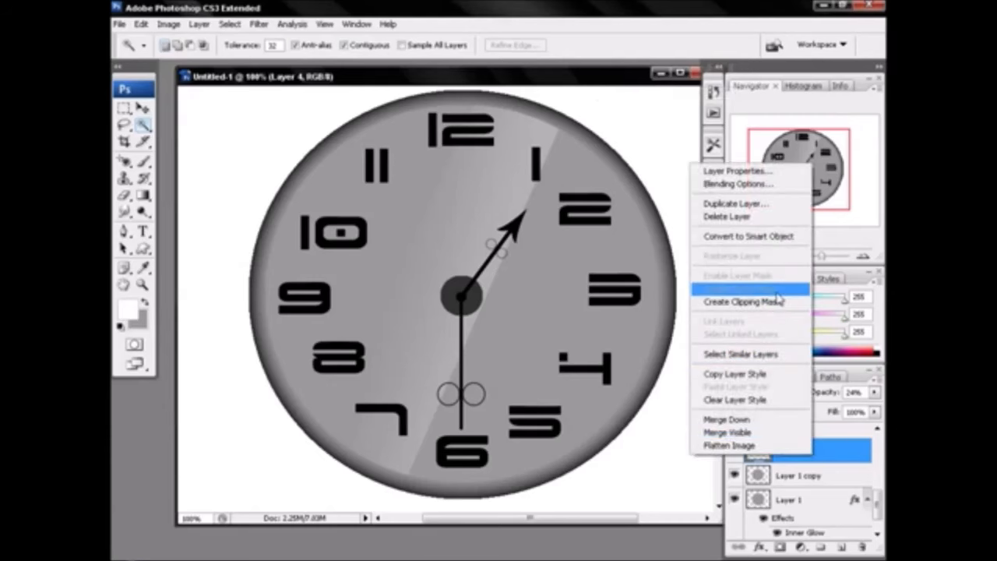
left_click(761, 204)
left_click(636, 166)
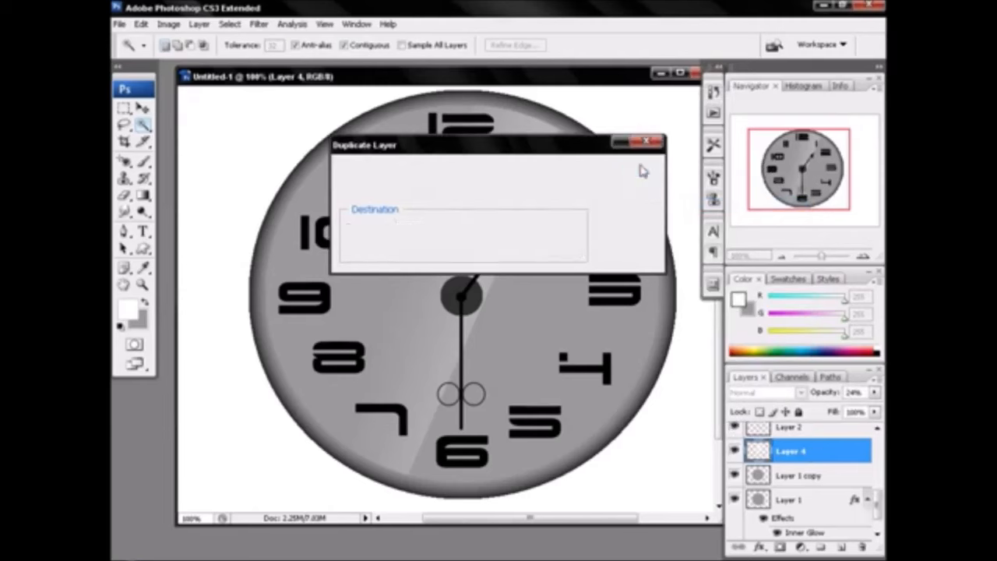
left_click(142, 109)
left_click_drag(461, 316, 319, 252)
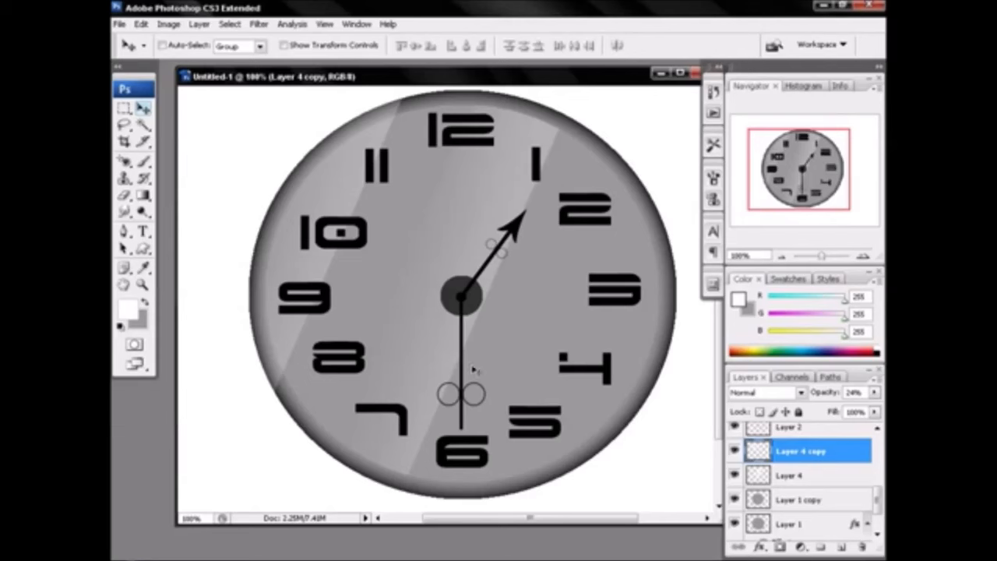
Start a 30 pt text line directly above the Layer 1 copy layer, between the 10 and the short hand
mouse_move(877, 492)
left_mouse_down()
mouse_move(877, 443)
mouse_move(877, 504)
mouse_move(876, 495)
left_mouse_up()
left_click(802, 461)
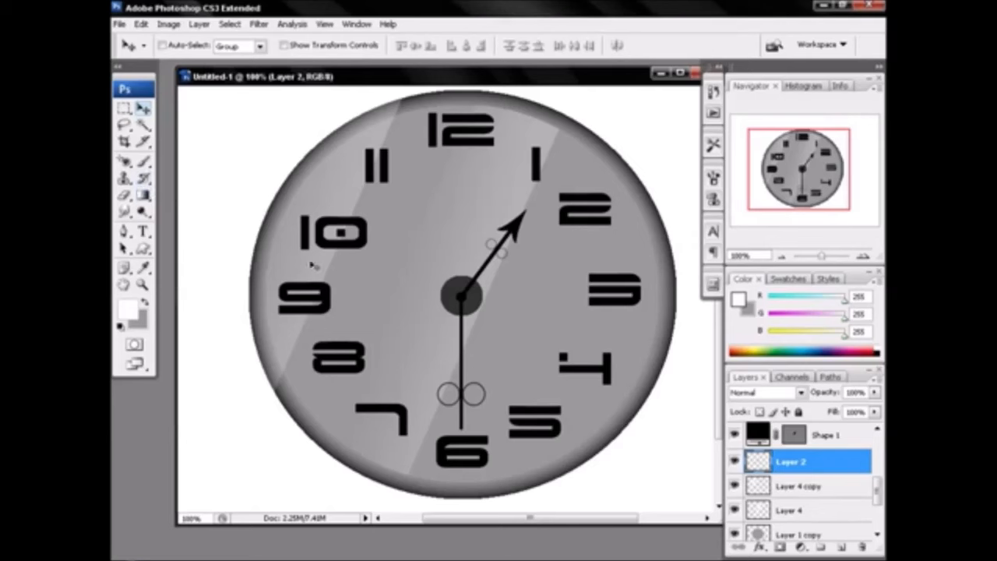
left_click_drag(877, 483, 878, 502)
left_click(791, 492)
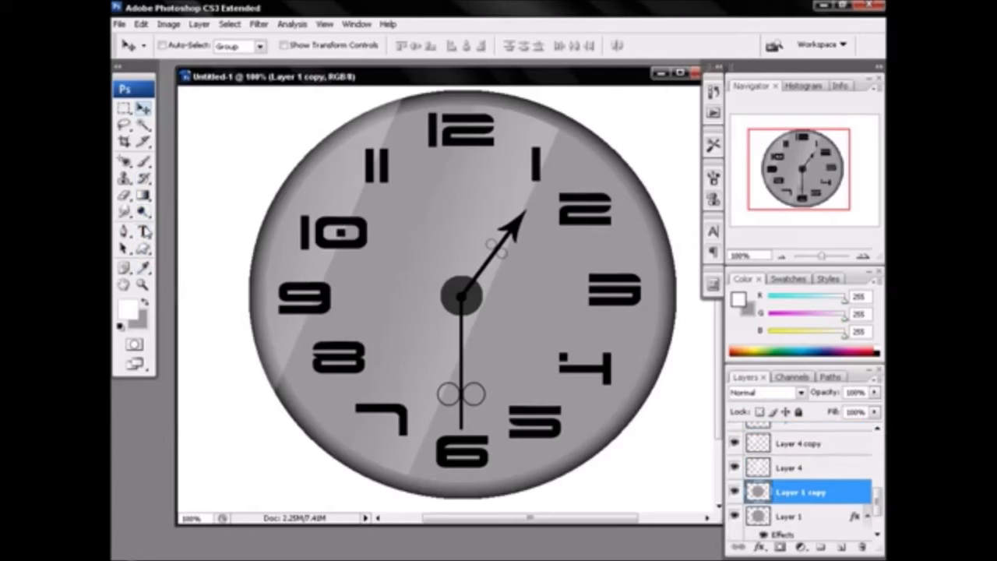
left_click(144, 231)
left_click(396, 249)
left_click(408, 45)
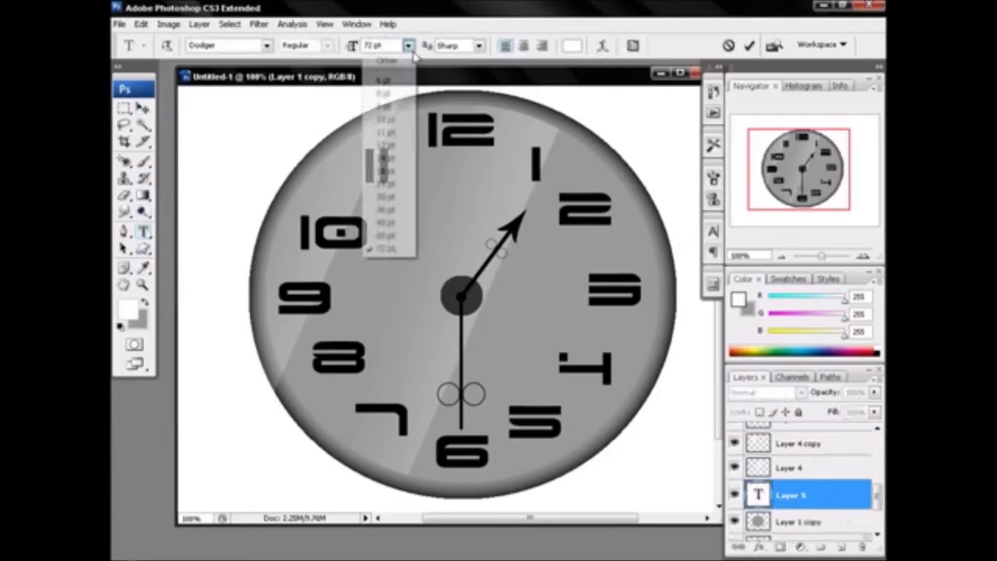
left_click(386, 197)
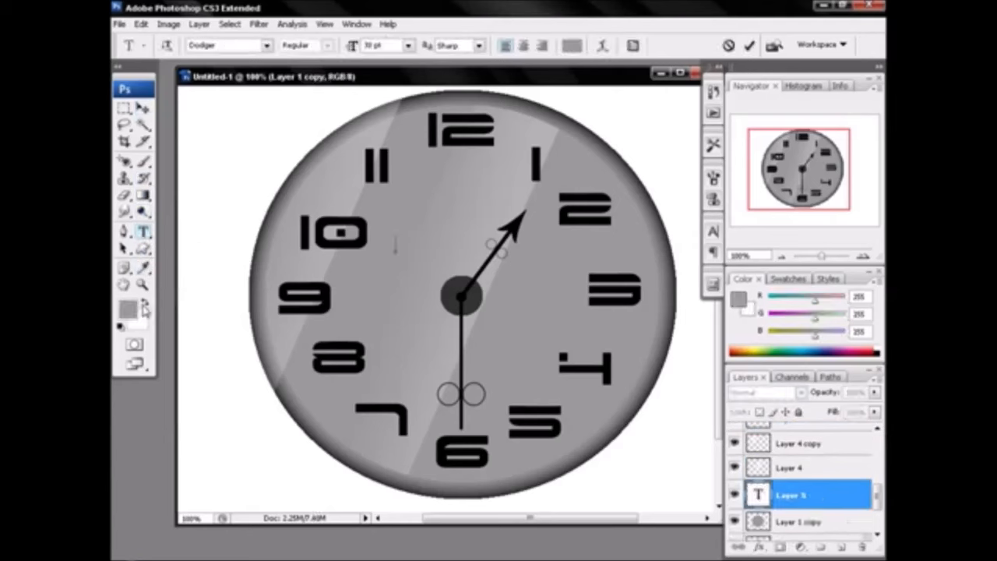
Set the text colour to dark grey (RGB 60, 60, 60)
left_click(129, 307)
left_click_drag(551, 385, 415, 389)
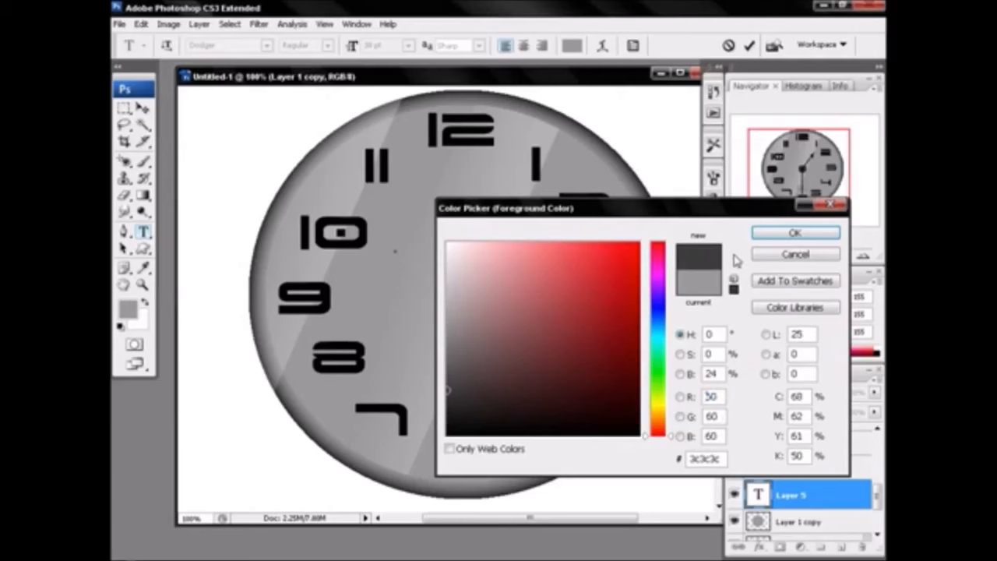
left_click(765, 233)
left_click(395, 245)
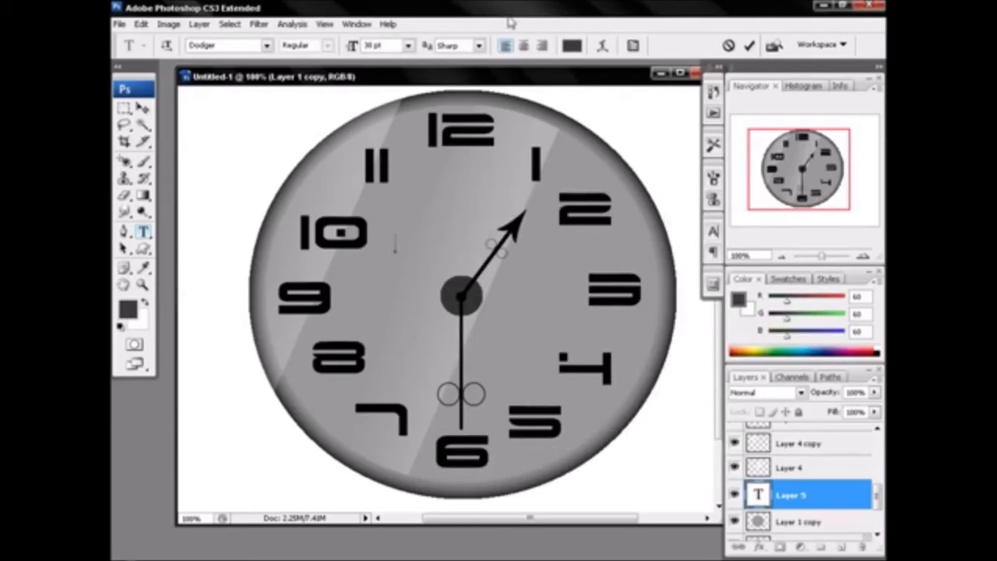
Enter the text TrueLove at 24 pt and move it up beneath the 12
left_click(407, 45)
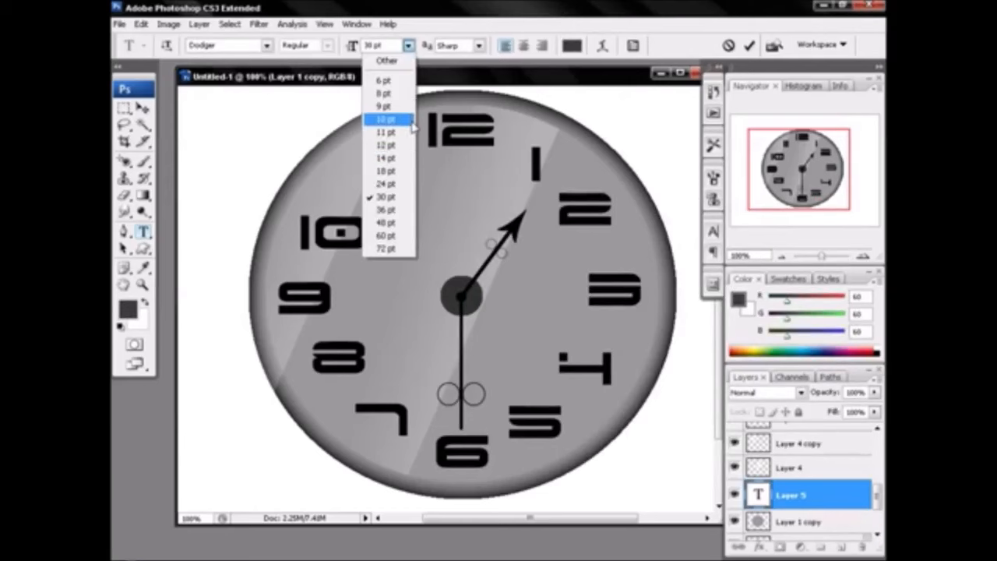
left_click(410, 185)
type("RUE")
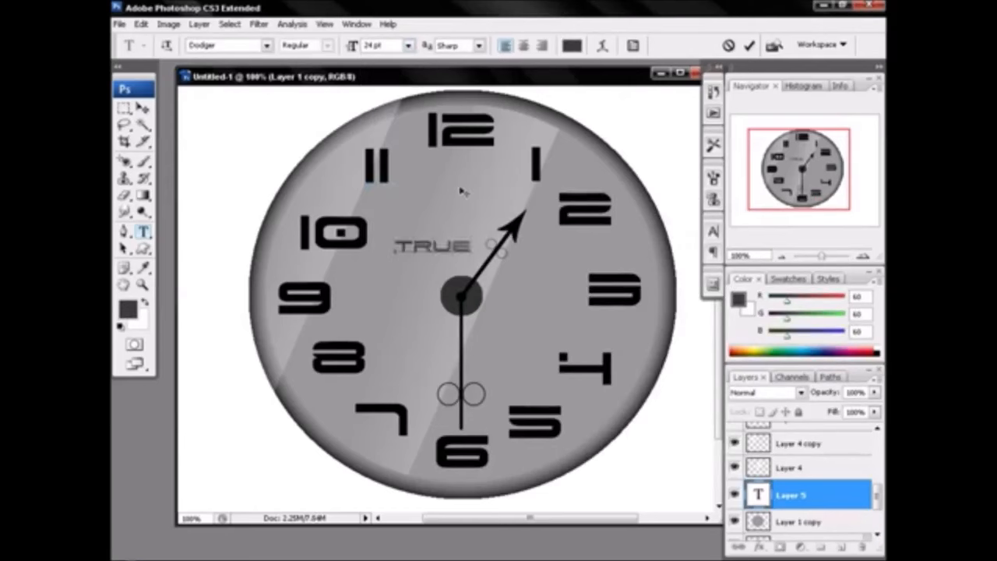
type("LOVE")
left_click_drag(521, 369, 511, 327)
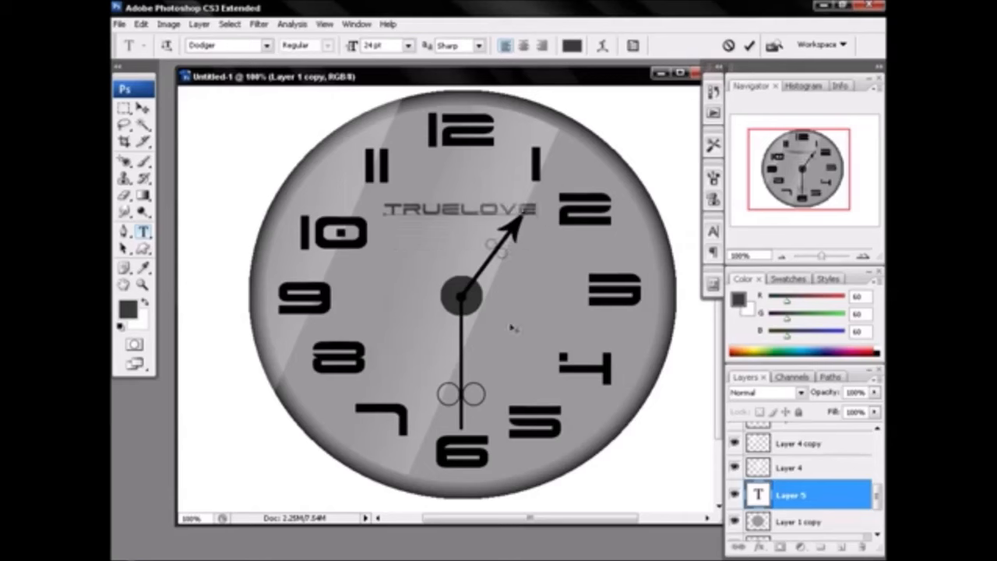
Set the TrueLove text to 18 pt, centre it beneath the 12 and commit it
left_click_drag(535, 204, 363, 206)
left_click(408, 45)
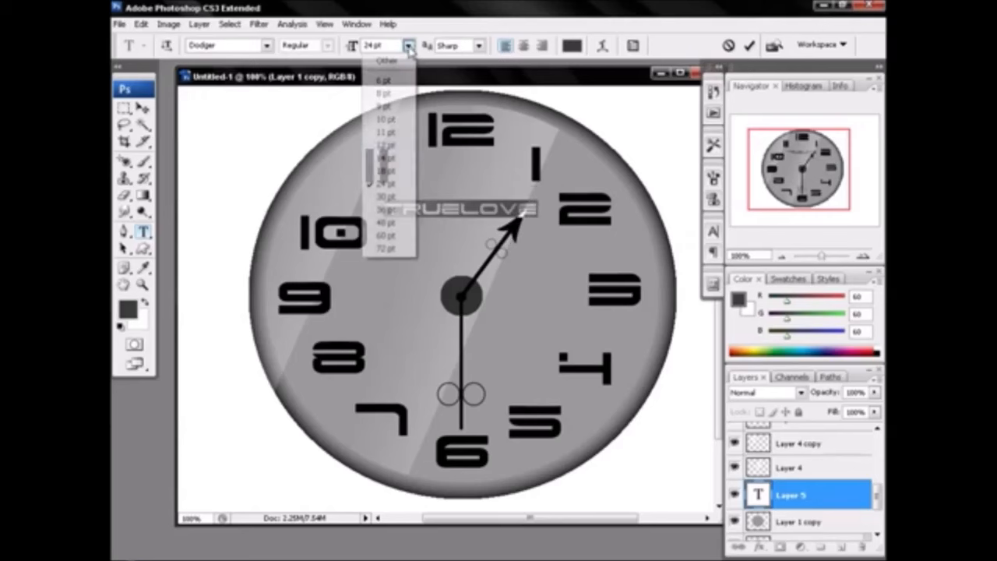
left_click(398, 159)
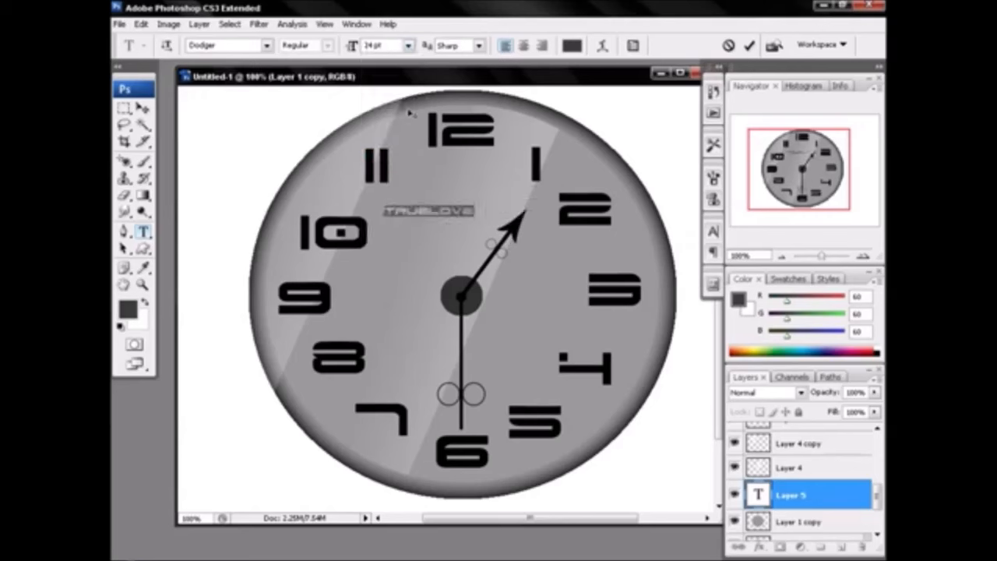
left_click(409, 45)
left_click(400, 174)
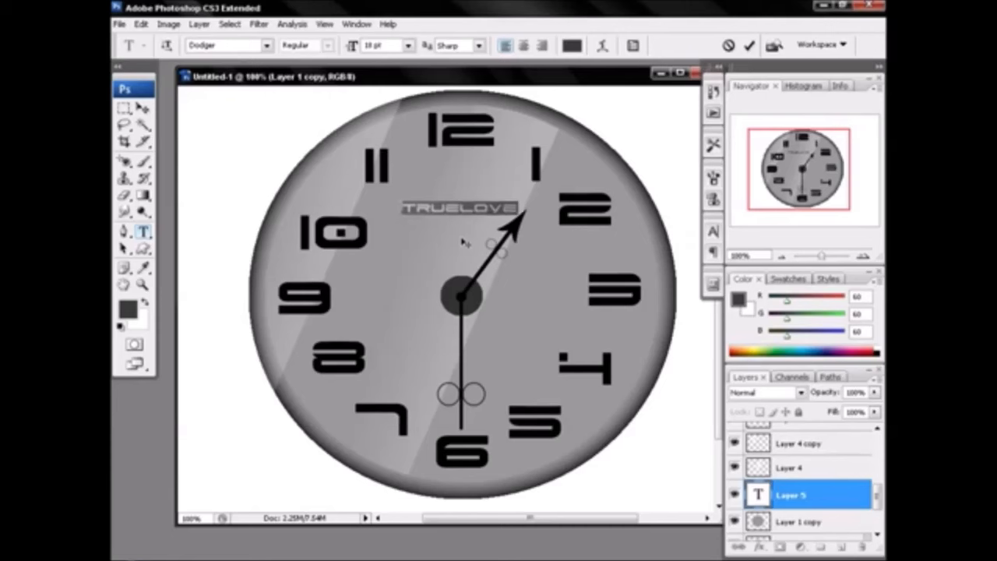
left_click(792, 496)
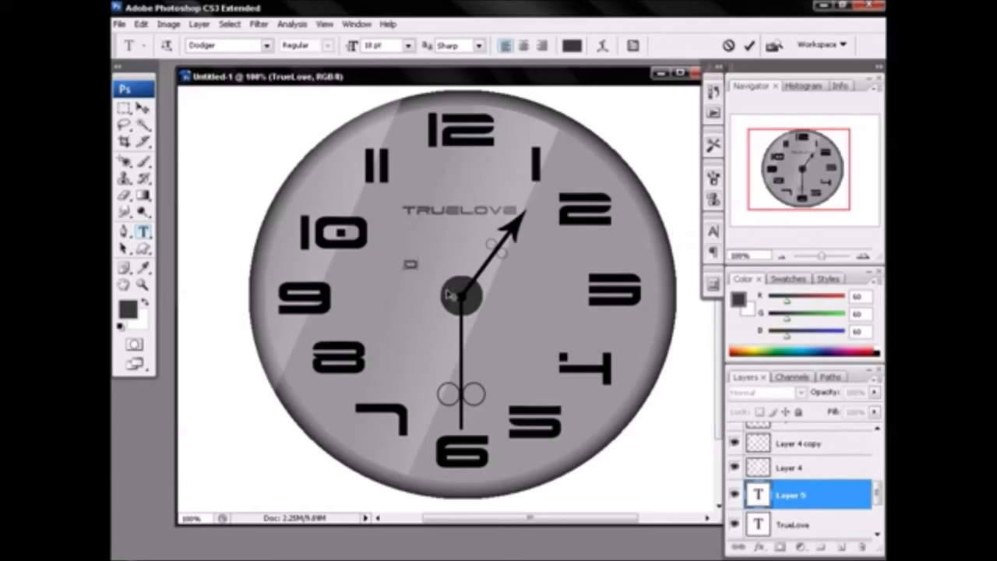
Enter the text Design on its own text layer between the 10 and the short hand and set it to 14 pt
type("IGN")
key("ctrl+a")
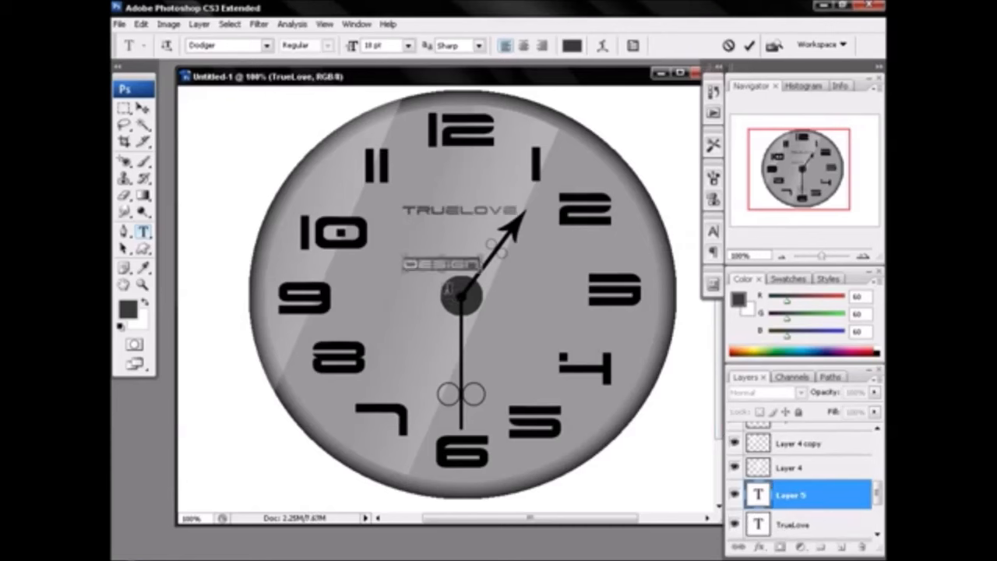
left_click(407, 45)
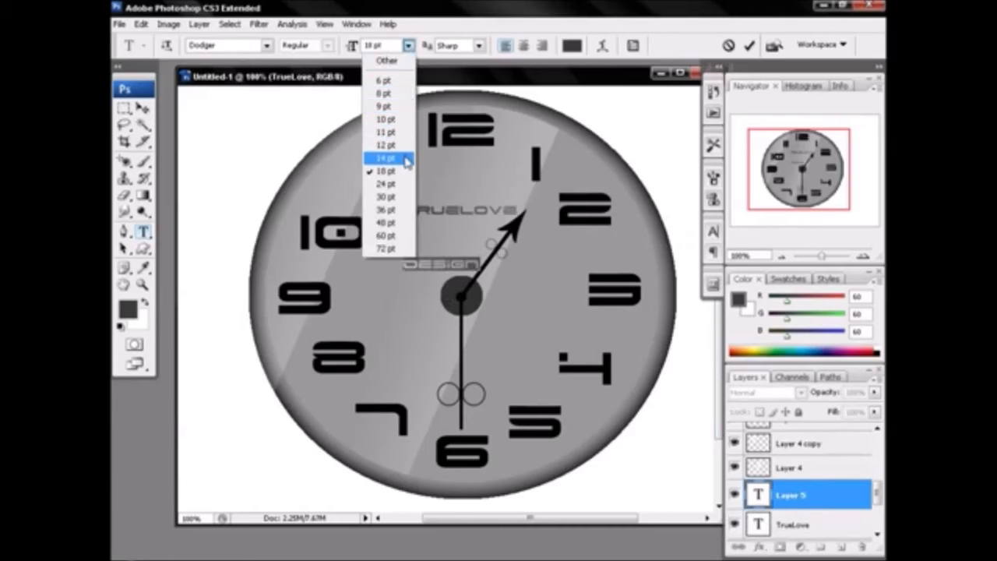
left_click(403, 148)
Move the Design text up so it sits centred directly beneath TrueLove
left_click(142, 284)
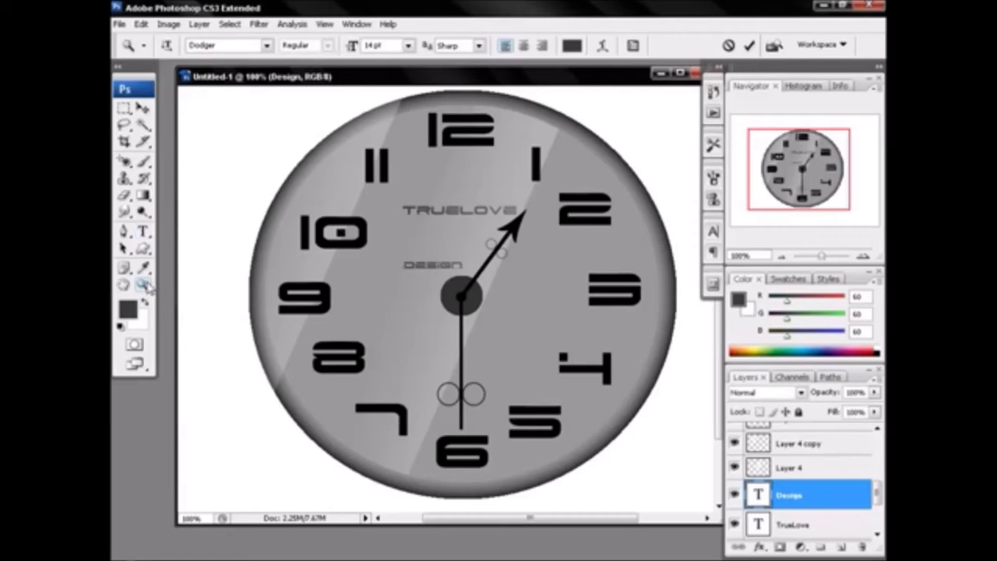
left_click(479, 280)
left_click(142, 109)
left_click_drag(301, 289, 359, 197)
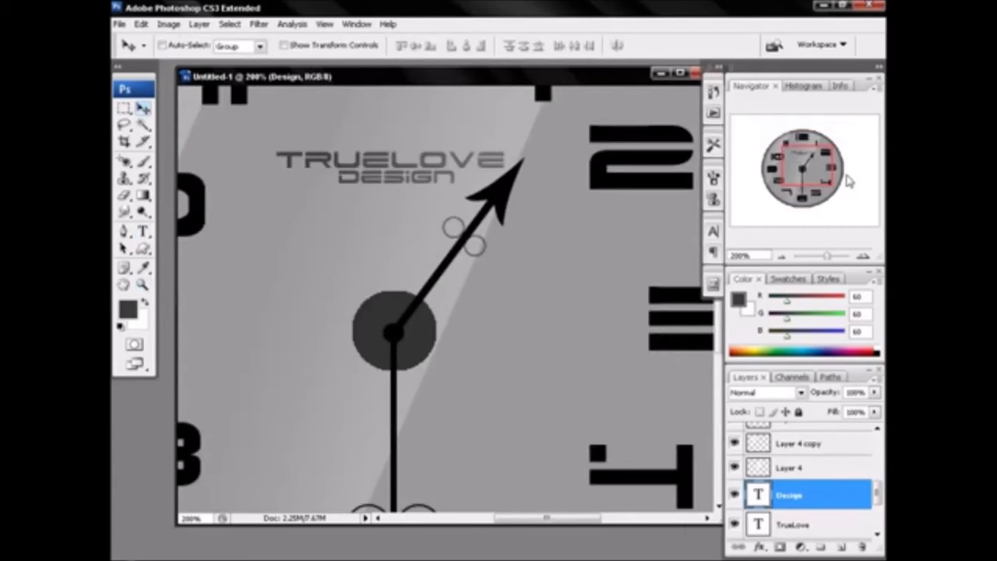
left_click(781, 256)
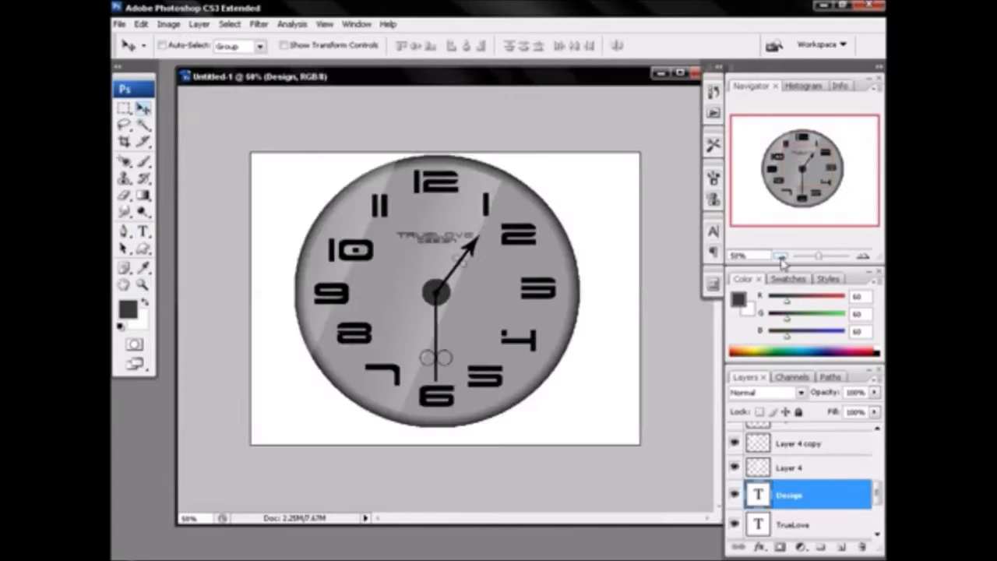
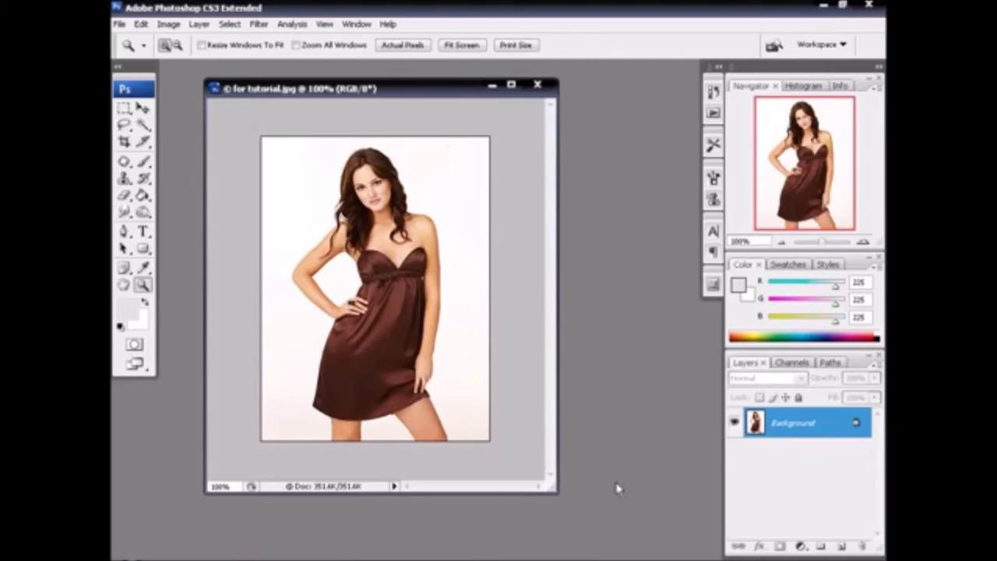
Duplicate the Background layer of for tutorial.jpg as Background copy
right_click(789, 434)
left_click(751, 449)
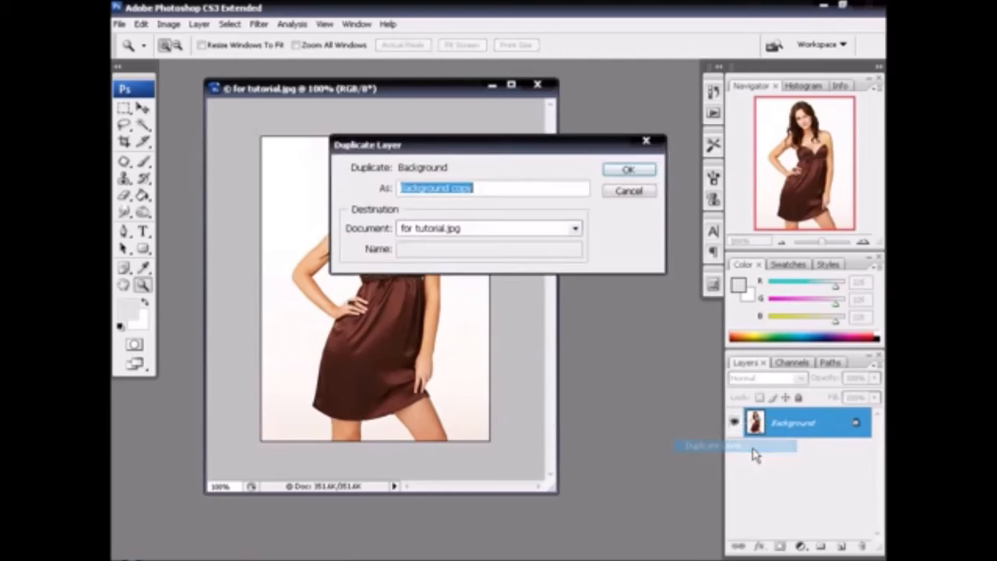
left_click(629, 171)
left_click_drag(415, 91, 396, 92)
left_click_drag(535, 491, 548, 499)
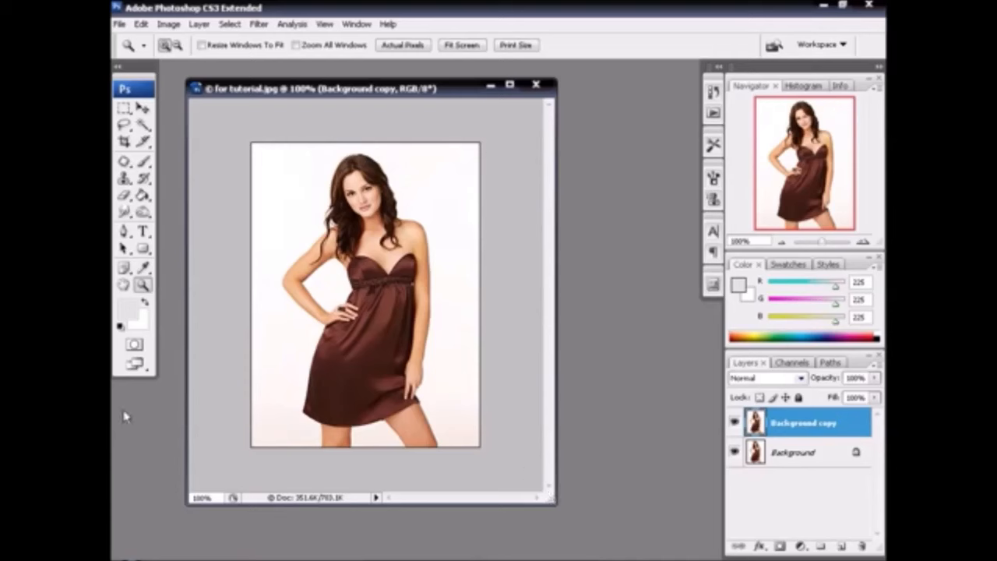
left_click(142, 129)
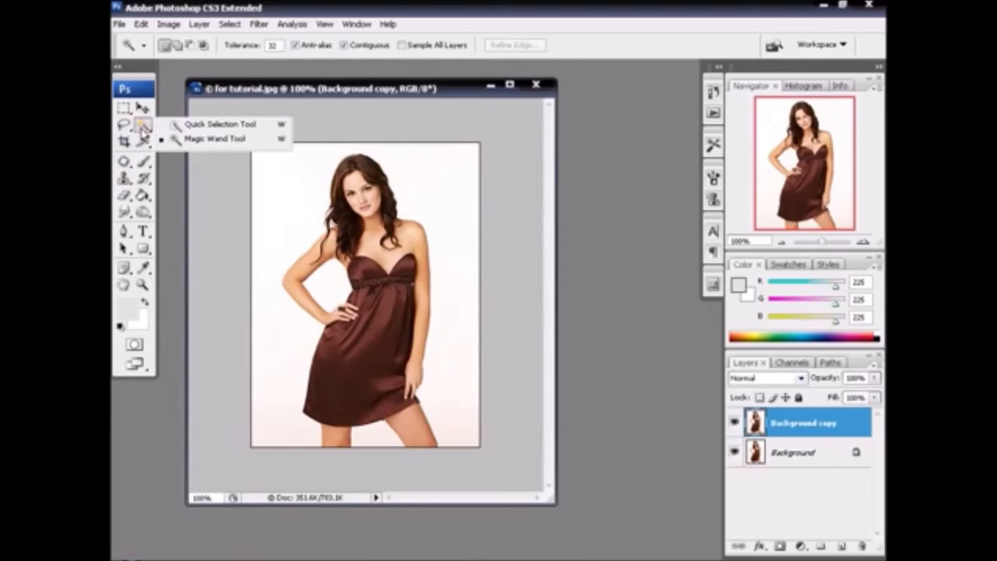
left_click(259, 25)
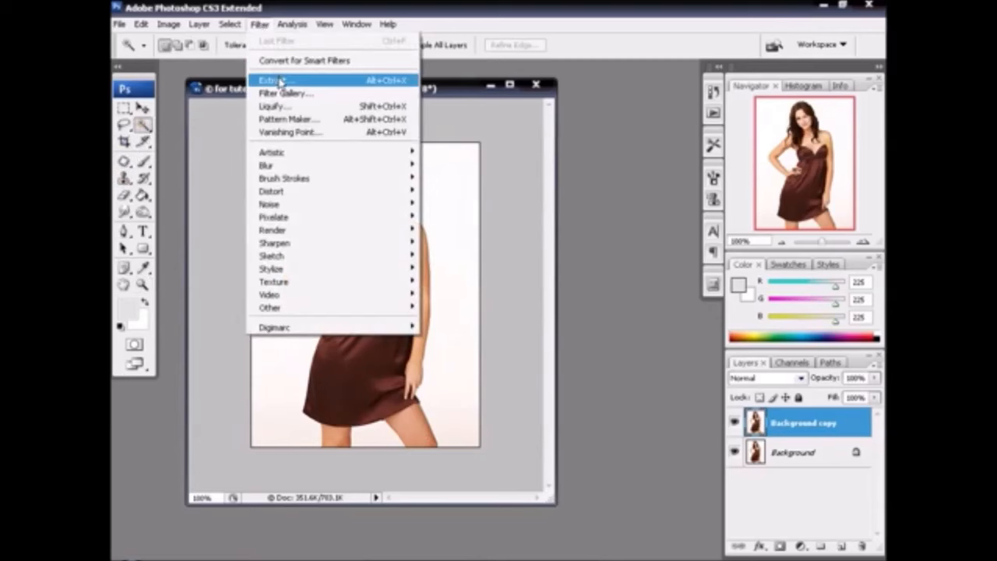
left_click(442, 92)
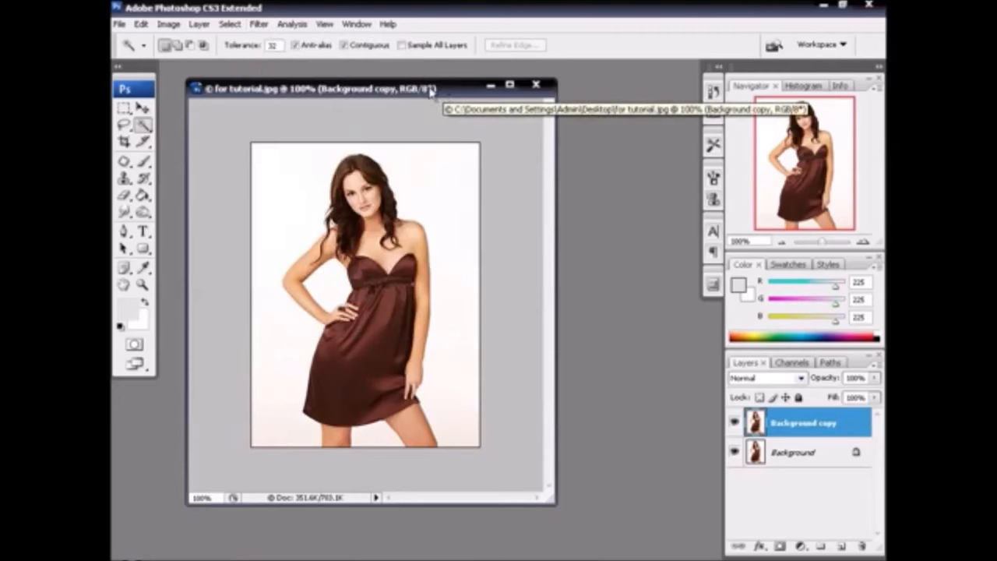
left_click_drag(124, 125, 178, 132)
left_click(303, 95)
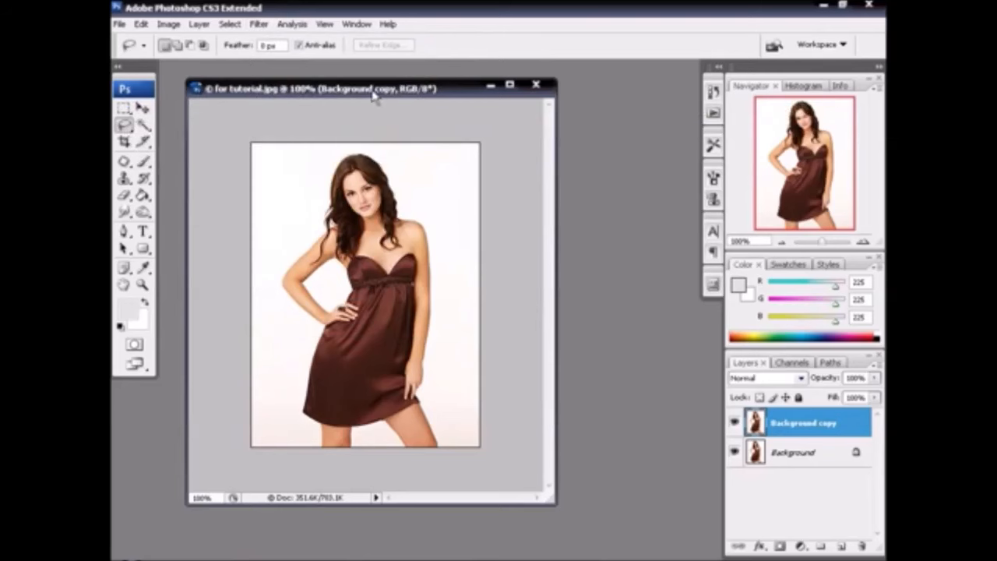
left_click(260, 25)
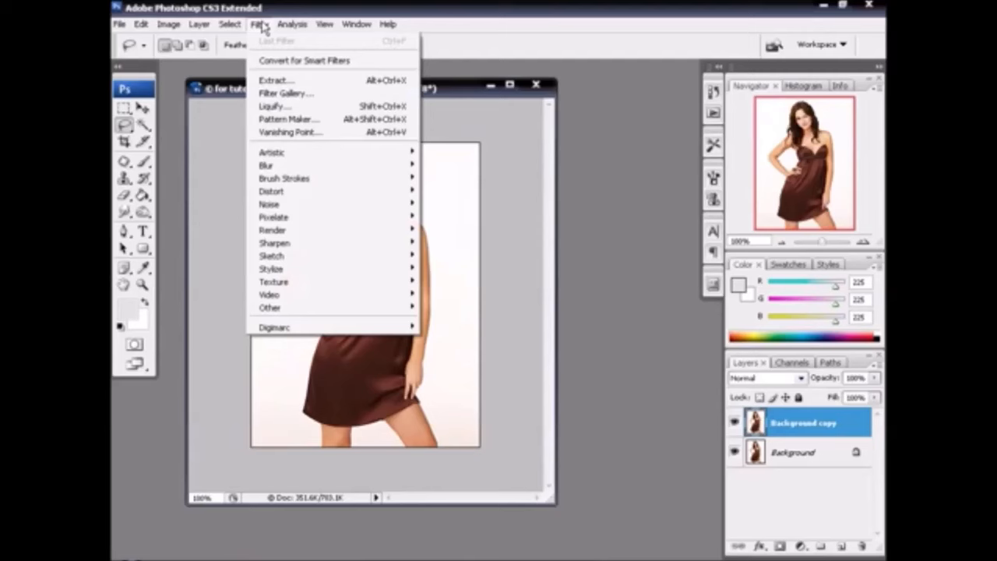
left_click(267, 81)
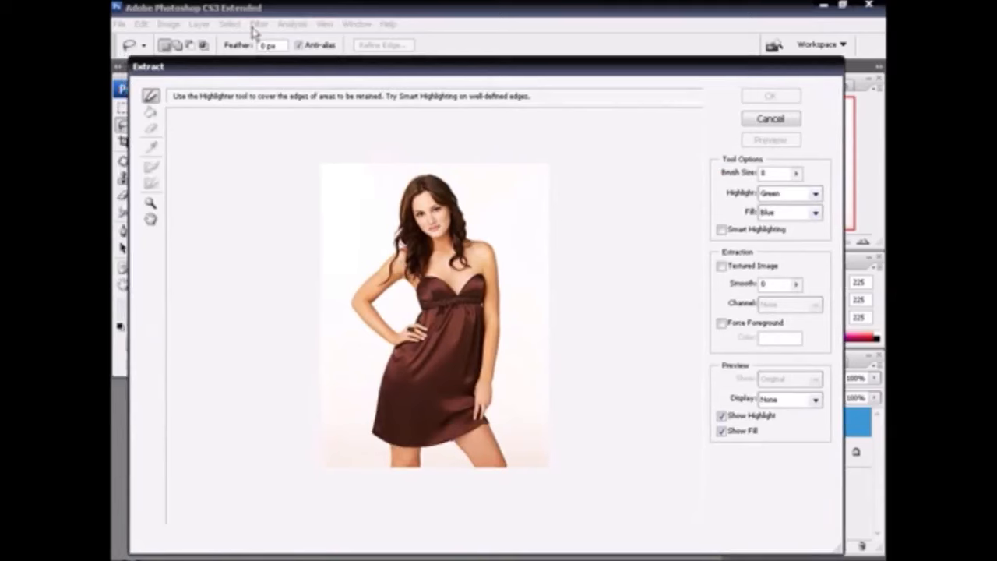
left_click(771, 119)
Open the Extract filter on the Background copy layer, ready to trace the outer edge of the leg at the photo's bottom edge
left_click(259, 25)
left_click(272, 81)
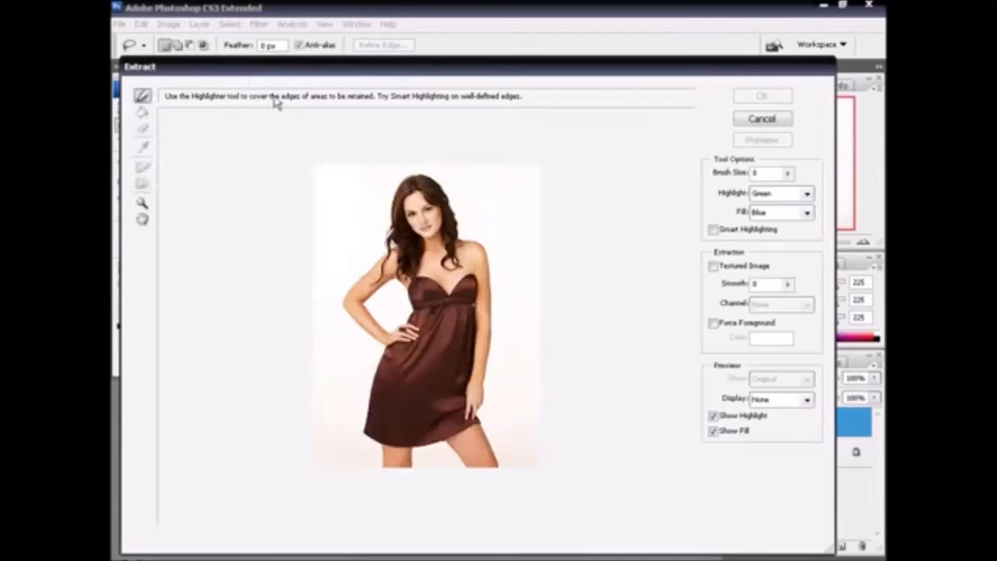
left_click(153, 192)
left_click(510, 426)
left_click(533, 488)
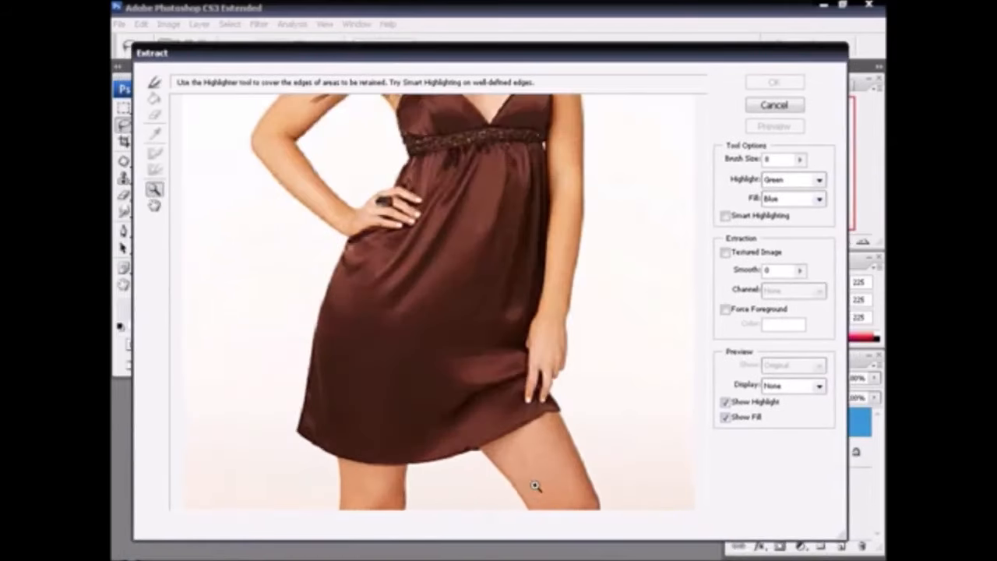
left_click(580, 483)
left_click(555, 469)
left_click(452, 445)
left_click(482, 452)
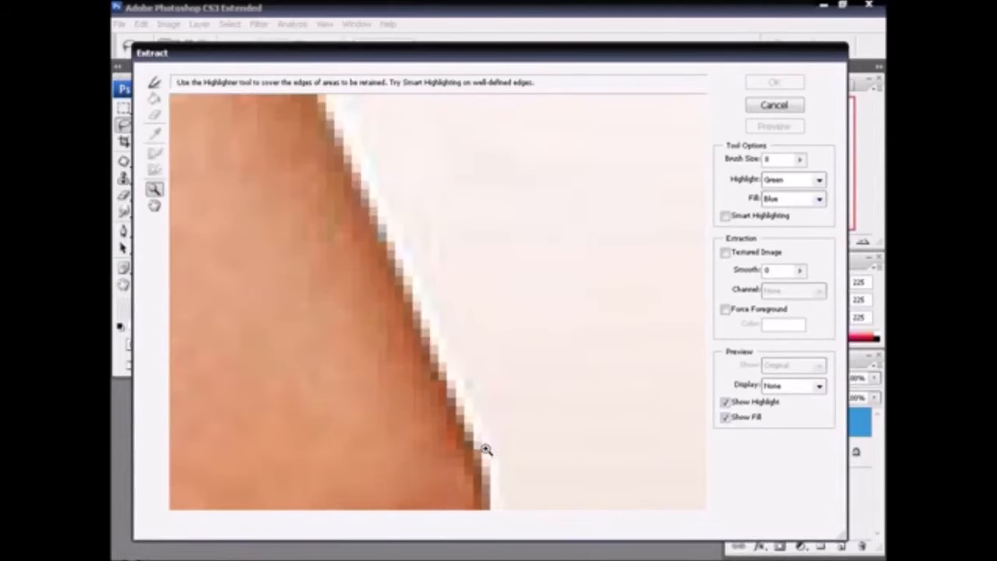
Set the Edge Highlighter brush size to 4
left_click(156, 83)
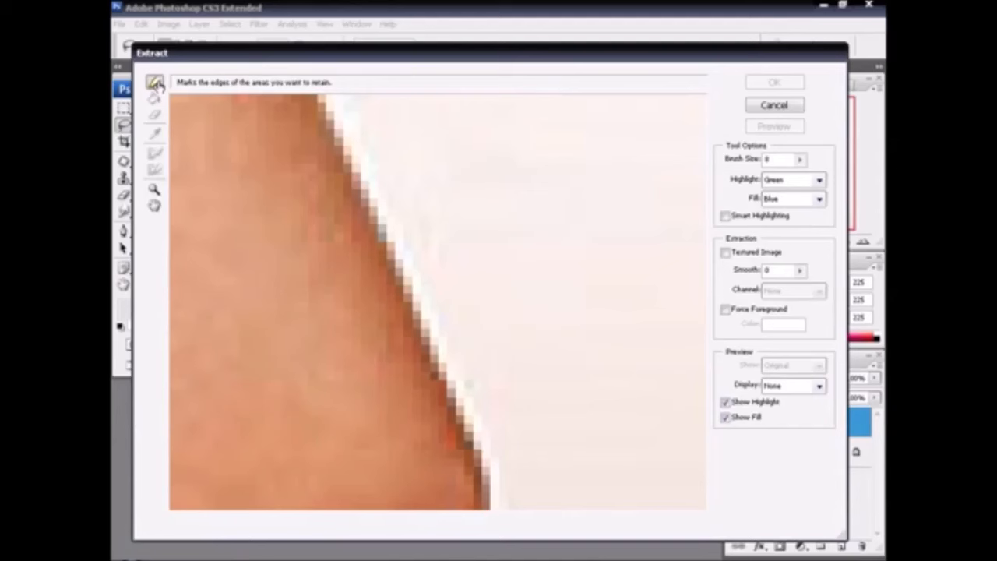
left_click(155, 190)
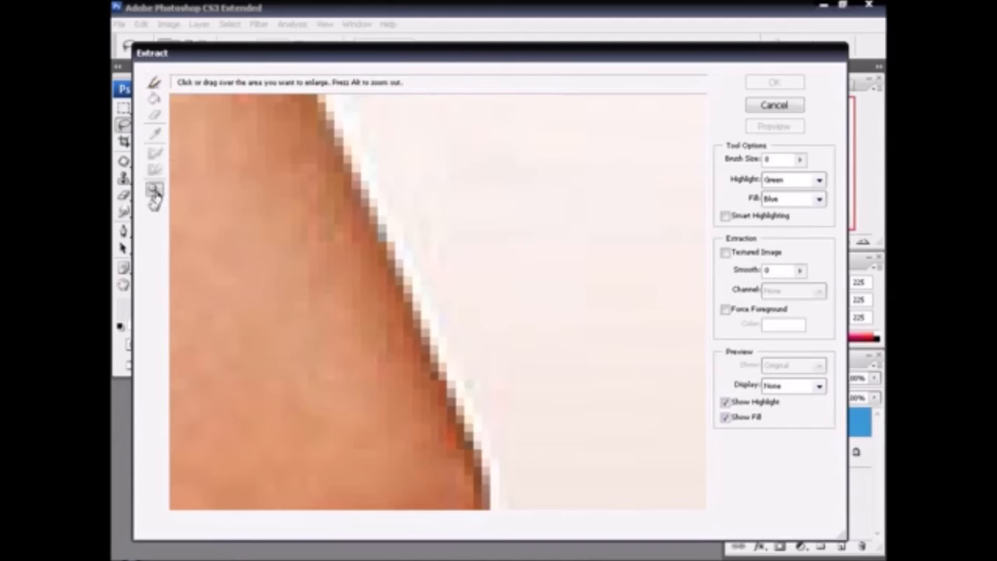
left_click(152, 205)
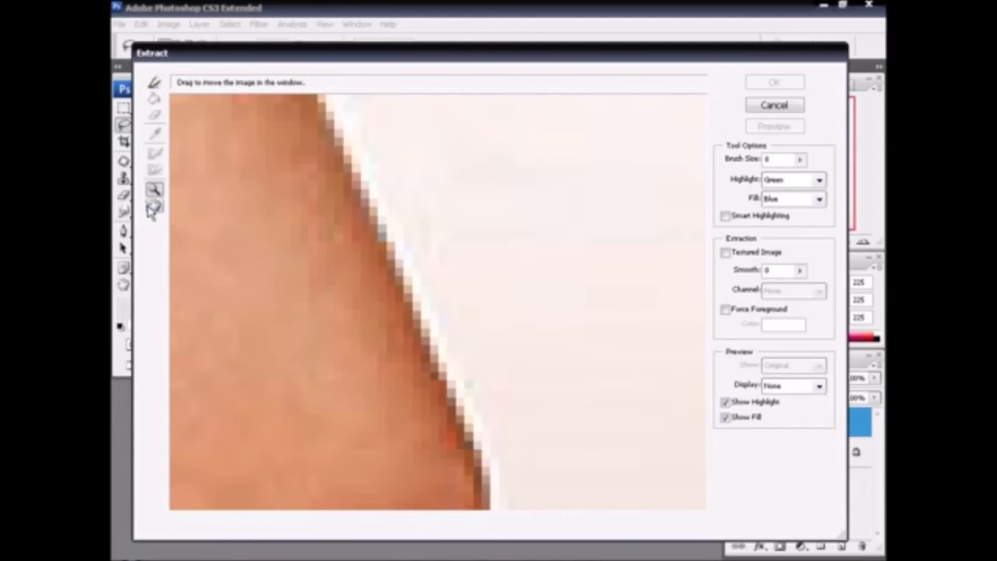
left_click(155, 84)
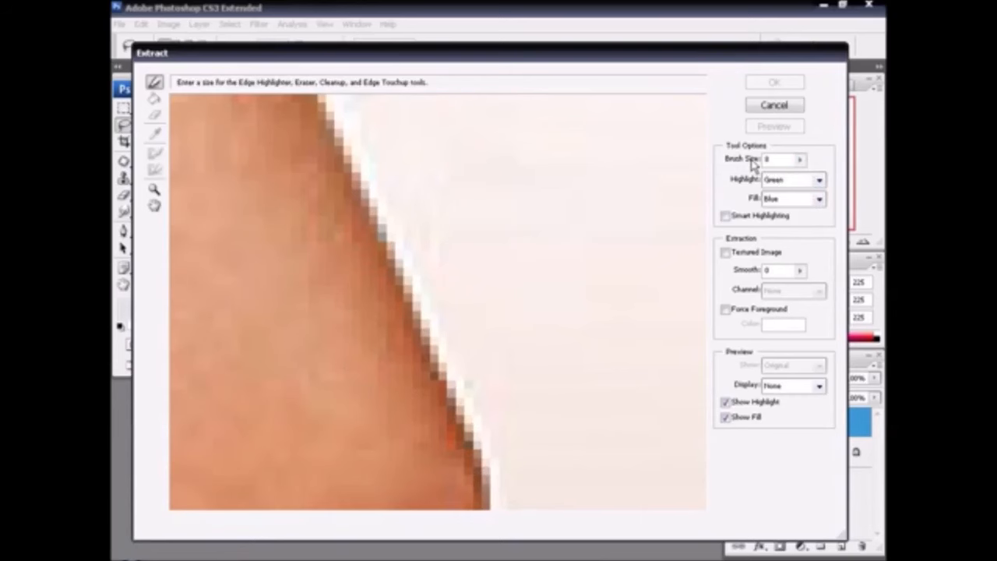
key("bracketleft")
key("bracketleft")
key("bracketleft")
key("bracketleft")
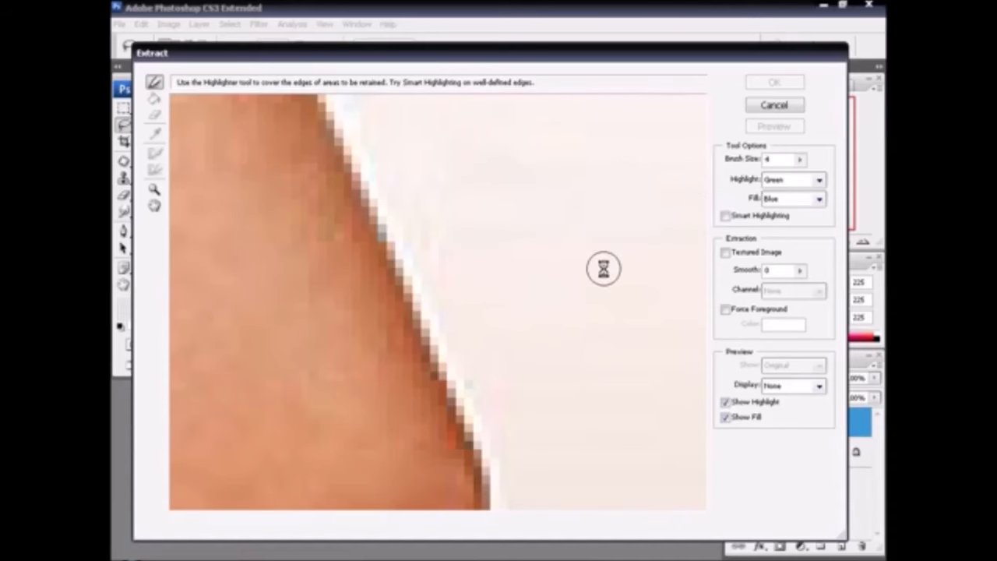
Highlight the outer edge of the woman's leg from the bottom of the photo up towards the dress hem
mouse_move(484, 507)
left_mouse_down()
mouse_move(408, 276)
mouse_move(360, 160)
mouse_move(325, 111)
left_mouse_up()
key("h")
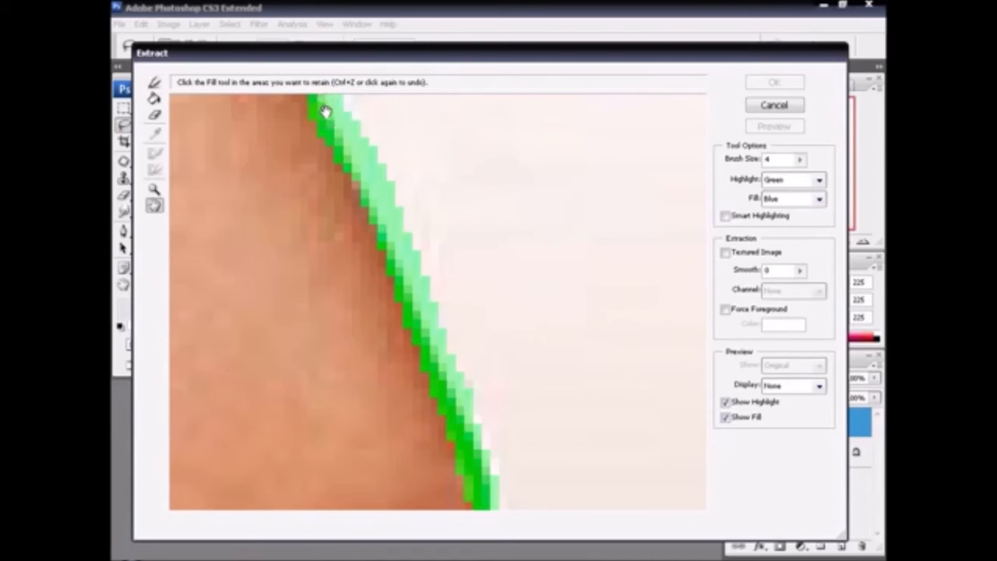
left_click_drag(323, 112, 395, 296)
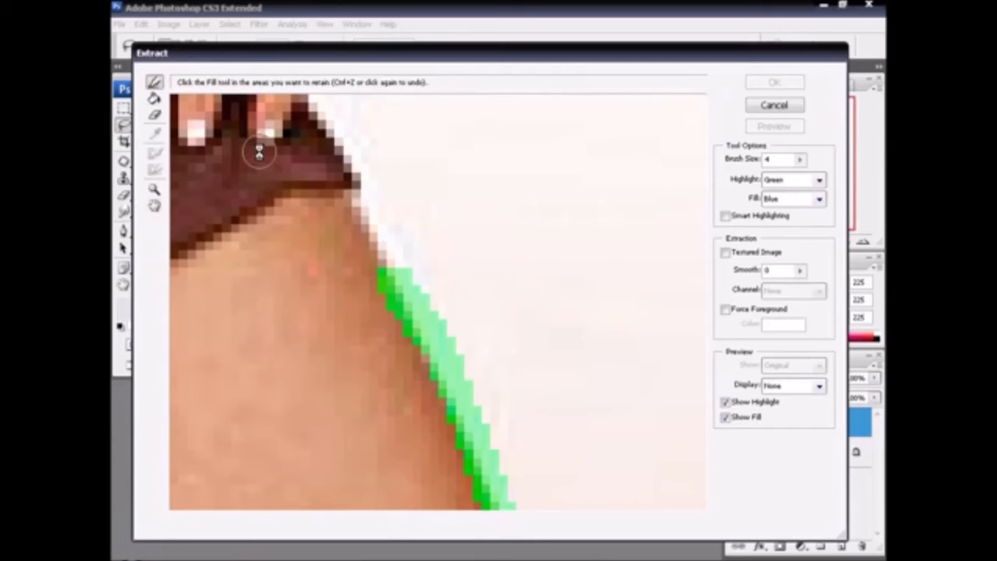
Continue the edge highlight from the leg past the dress hem and hand, up the outer arm to the shoulder
left_click(155, 83)
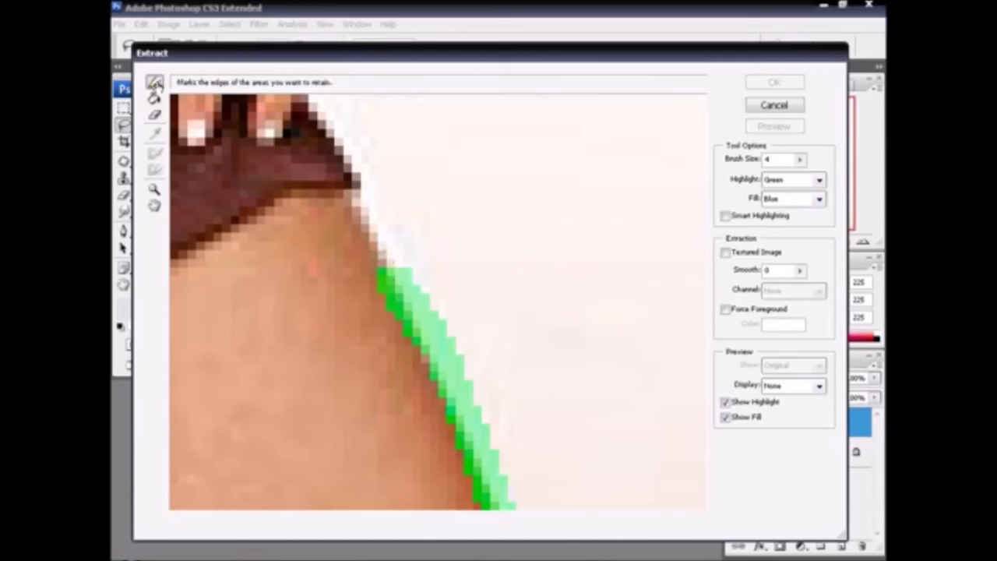
left_click_drag(397, 279, 325, 111)
key("space")
mouse_move(336, 145)
left_mouse_down()
mouse_move(429, 434)
mouse_move(423, 355)
mouse_move(472, 309)
mouse_move(492, 267)
mouse_move(493, 127)
mouse_move(497, 444)
mouse_move(495, 369)
mouse_move(531, 117)
mouse_move(529, 498)
mouse_move(567, 380)
mouse_move(570, 148)
mouse_move(571, 456)
mouse_move(578, 399)
mouse_move(578, 144)
mouse_move(582, 446)
mouse_move(581, 249)
mouse_move(554, 183)
mouse_move(548, 129)
mouse_move(601, 461)
mouse_move(585, 256)
mouse_move(553, 190)
mouse_move(491, 117)
left_mouse_up()
key("b")
key("h")
key("b")
key("h")
key("b")
key("h")
key("b")
key("h")
key("b")
key("g")
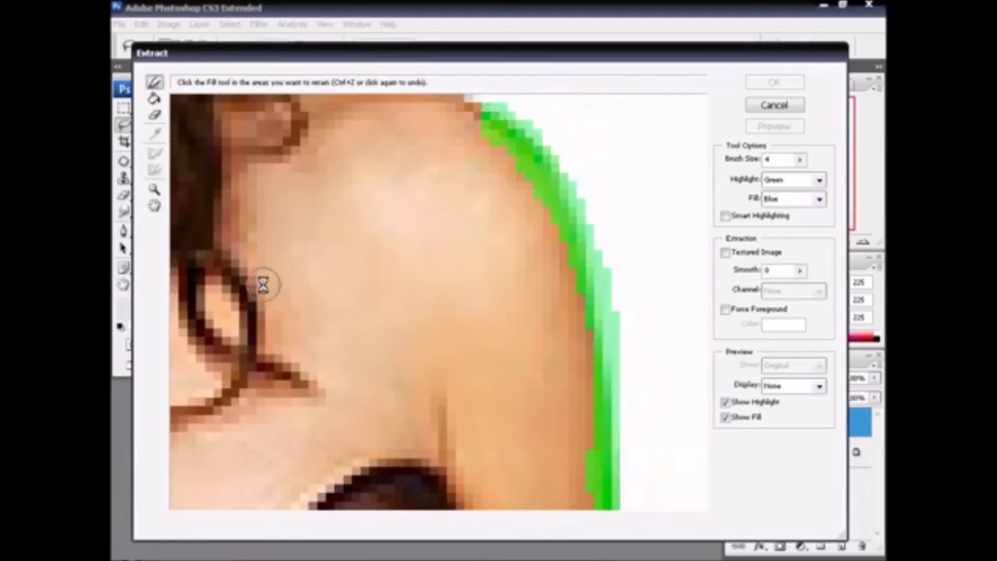
Fill the area inside the closed green outline of the woman as the part to retain
left_click(153, 187)
left_click(345, 283, "alt")
left_click(367, 287, "alt")
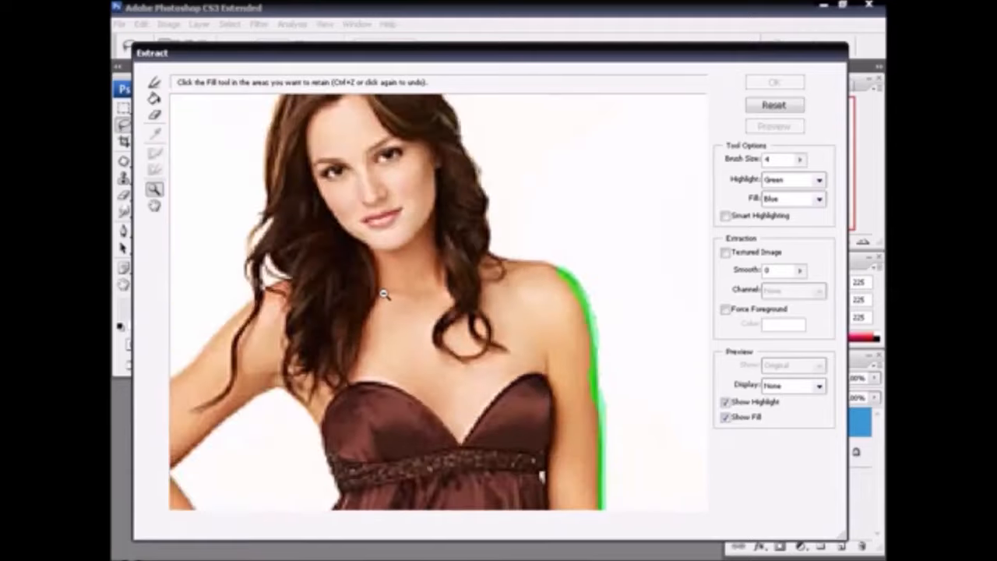
left_click(383, 290, "alt")
left_click(405, 312, "alt")
left_click(414, 318, "alt")
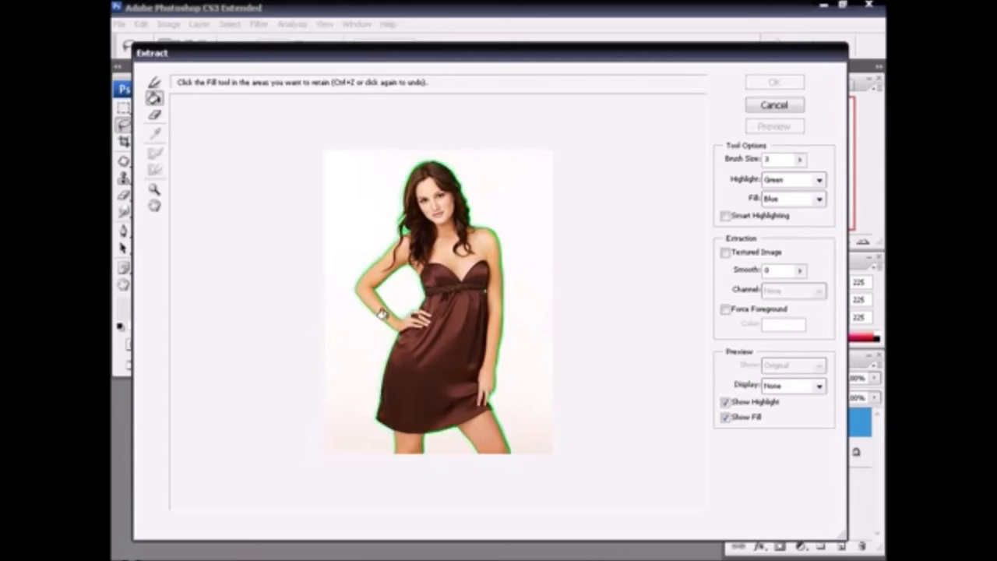
left_click(155, 81)
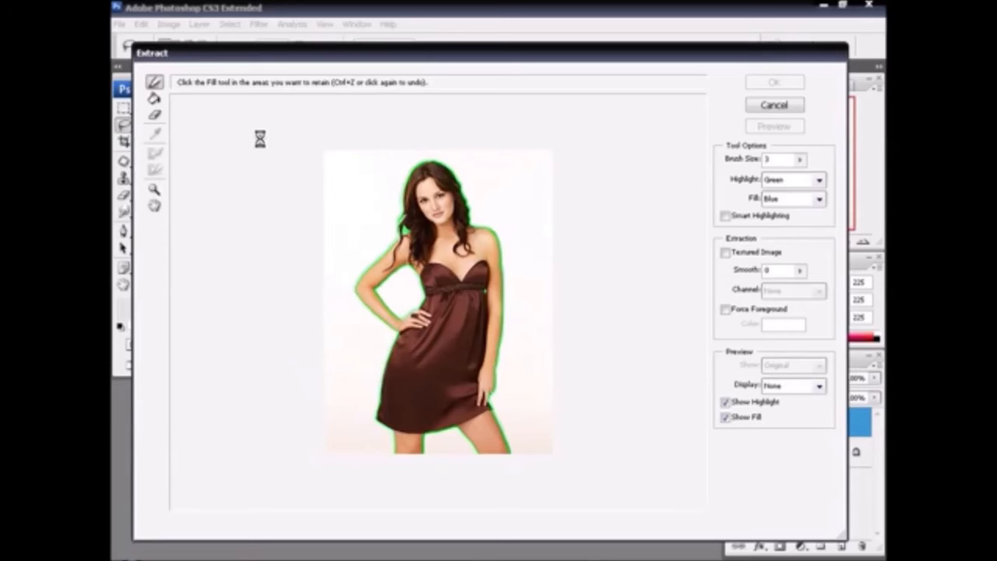
left_click(154, 99)
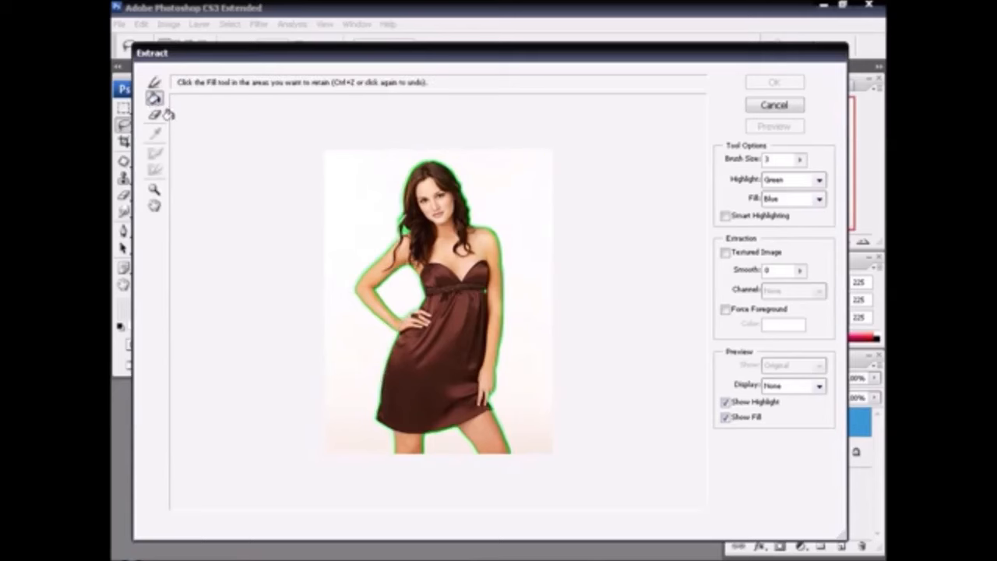
left_click(443, 259)
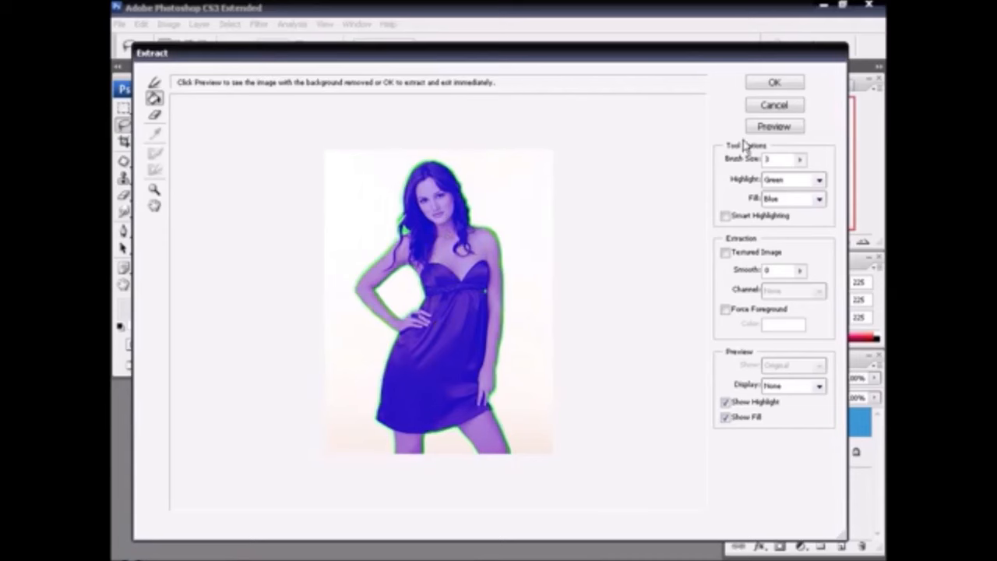
Preview and apply the extraction, checking the cutout by hiding and reshowing the Background layer
left_click(765, 127)
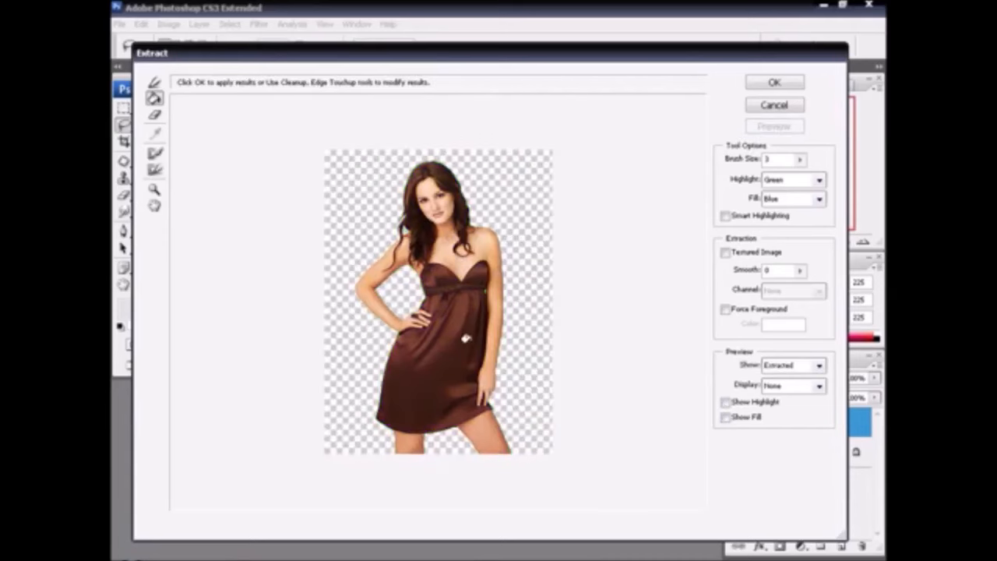
left_click(774, 82)
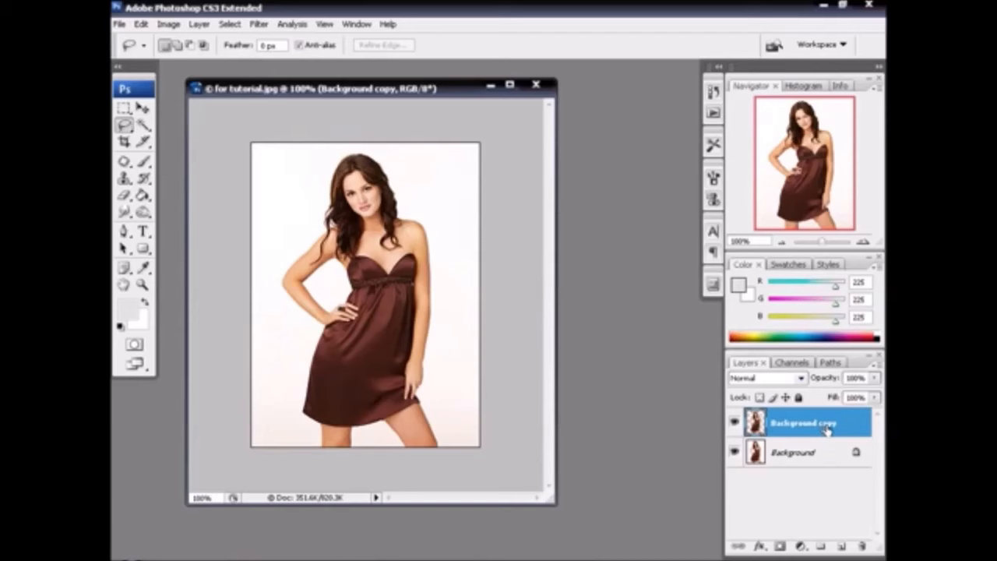
left_click(734, 453)
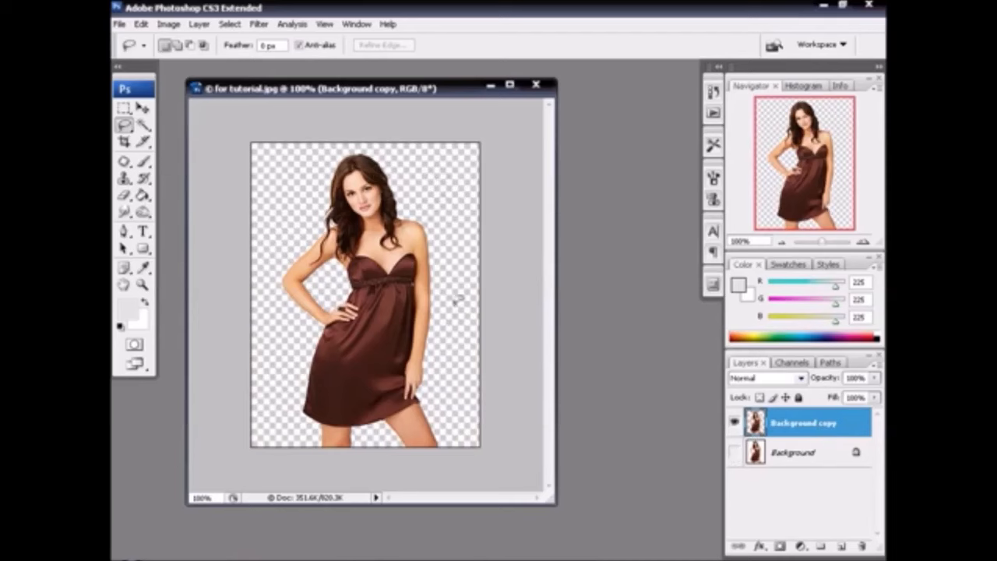
left_click(734, 452)
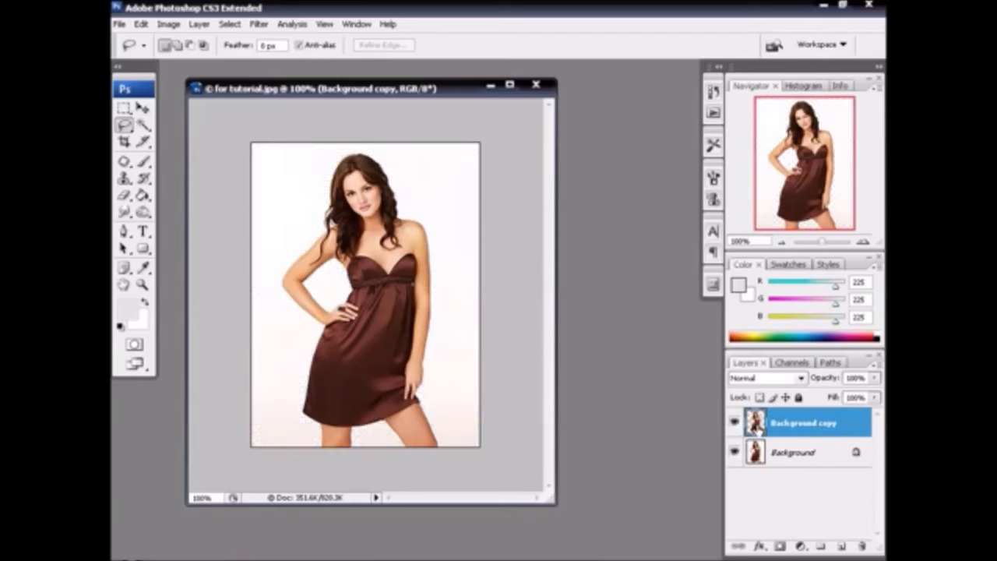
Add an empty layer between Background and Background copy, and hide the Background layer
left_click(761, 452)
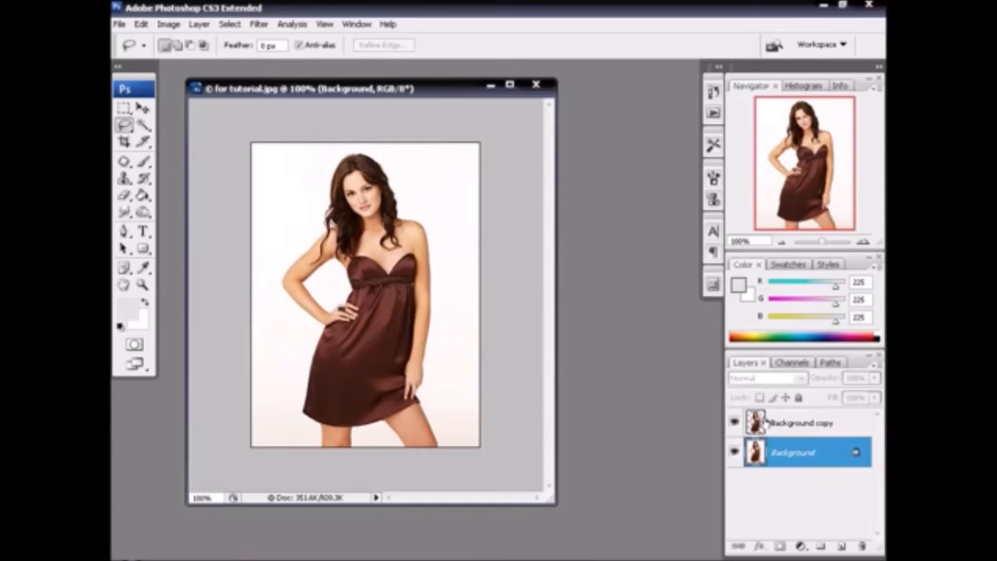
left_click(804, 427)
left_click(804, 454)
left_click(845, 547)
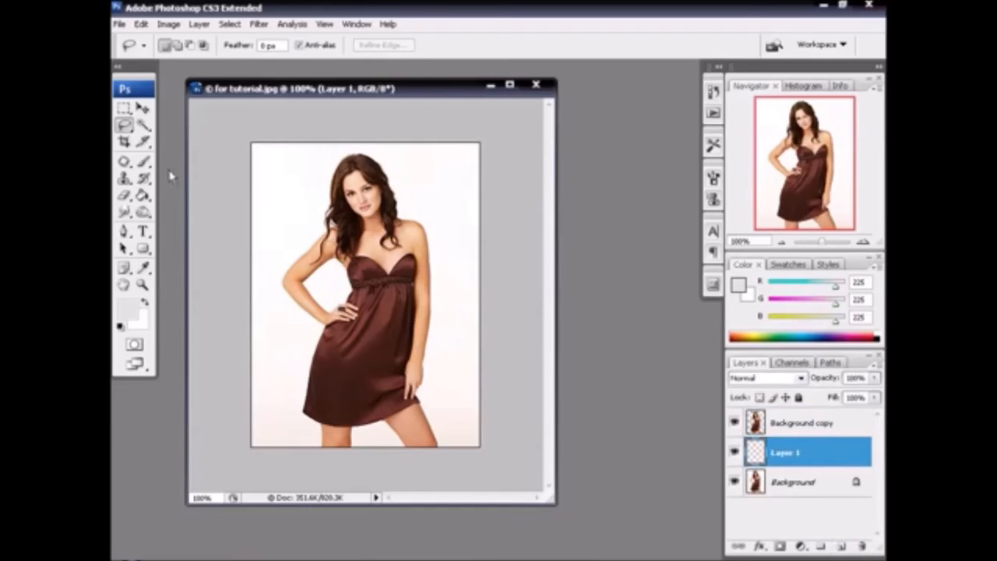
left_click_drag(339, 91, 396, 91)
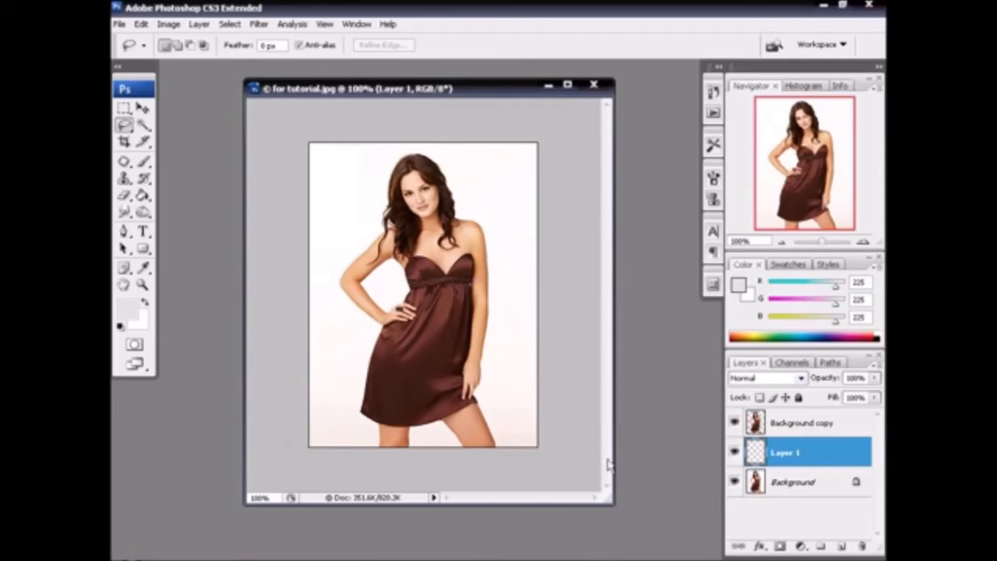
left_click(735, 483)
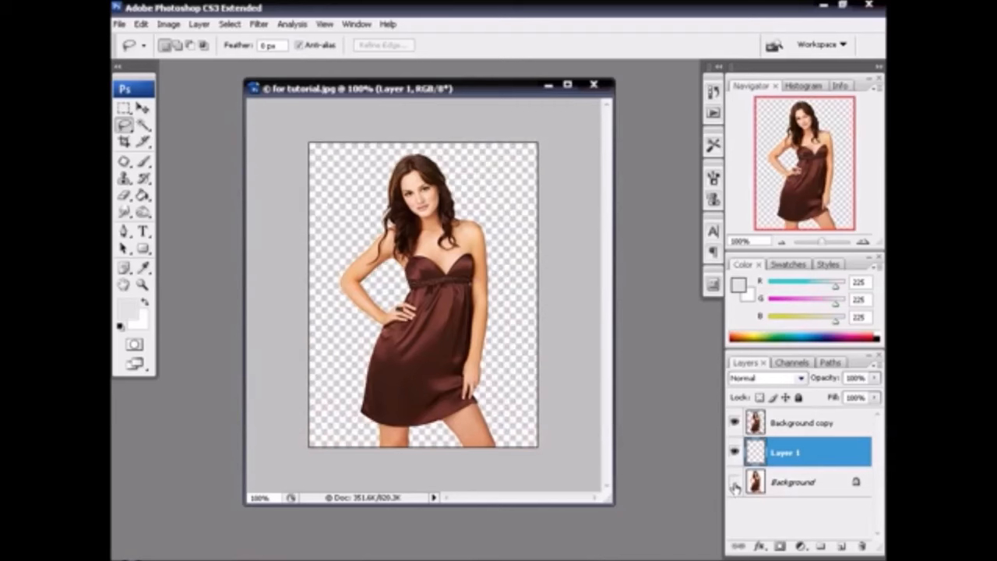
Enlarge the document window and reposition it, with the whole image shown at 100%
left_click_drag(600, 505, 687, 556)
left_click(142, 285)
left_click(370, 302)
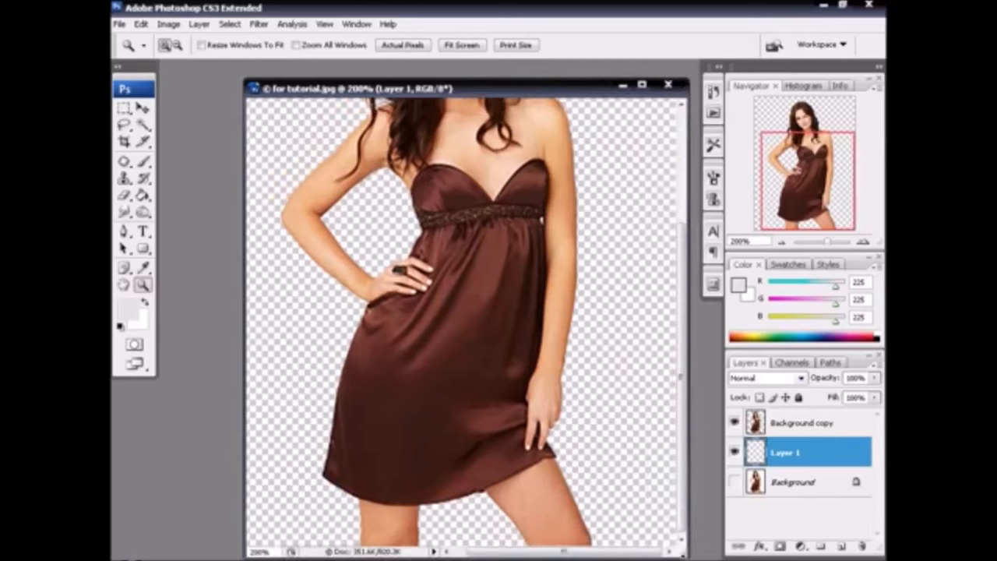
left_click(779, 242)
left_click_drag(489, 88, 445, 71)
Switch from the Paint Bucket to the Gradient tool and open its gradient for editing
left_click_drag(144, 195, 173, 201)
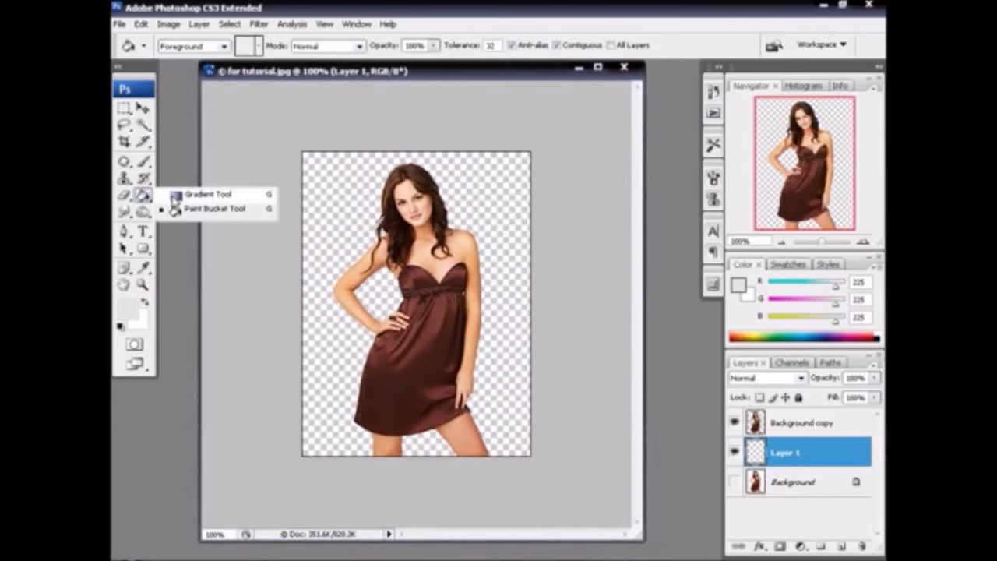
left_click(294, 72)
right_click(143, 196)
left_click(178, 195)
mouse_move(317, 75)
left_mouse_down()
mouse_move(325, 91)
mouse_move(324, 77)
left_mouse_up()
left_click(204, 45)
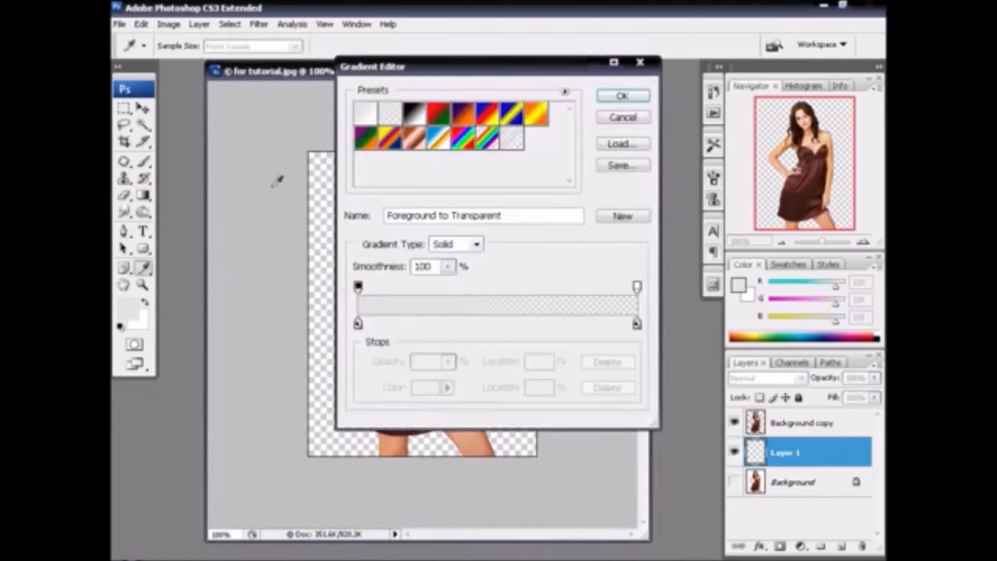
left_click_drag(475, 104, 485, 137)
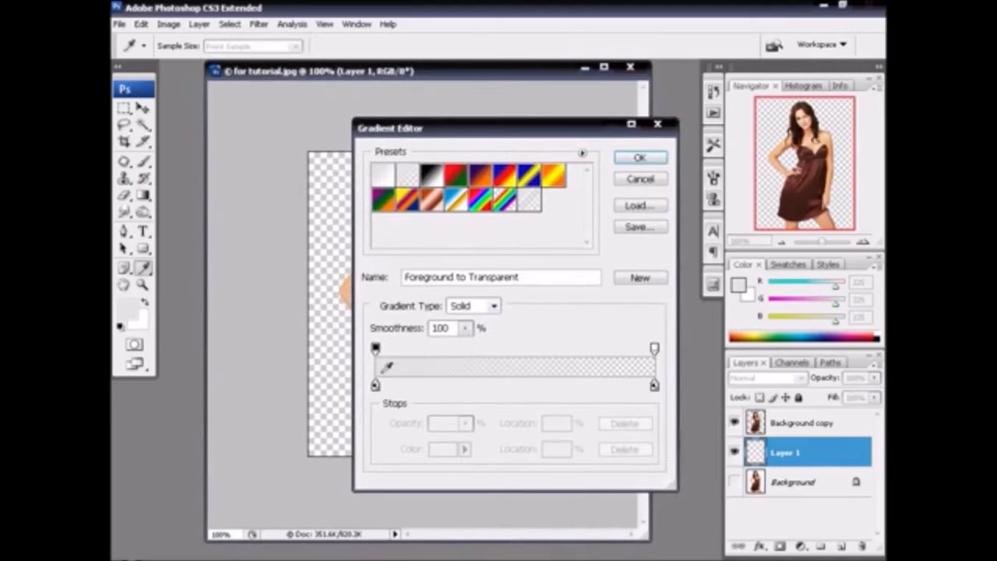
Try pink #ff2c68 as the starting colour of the Foreground to Transparent gradient
double_click(375, 386)
left_click(632, 388)
left_click(675, 277)
left_click(623, 260)
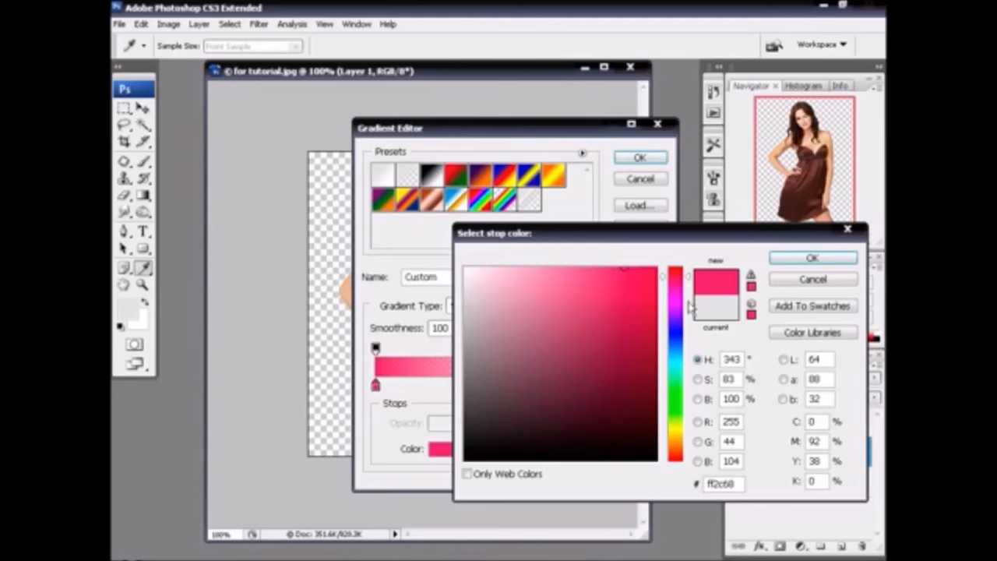
left_click(796, 263)
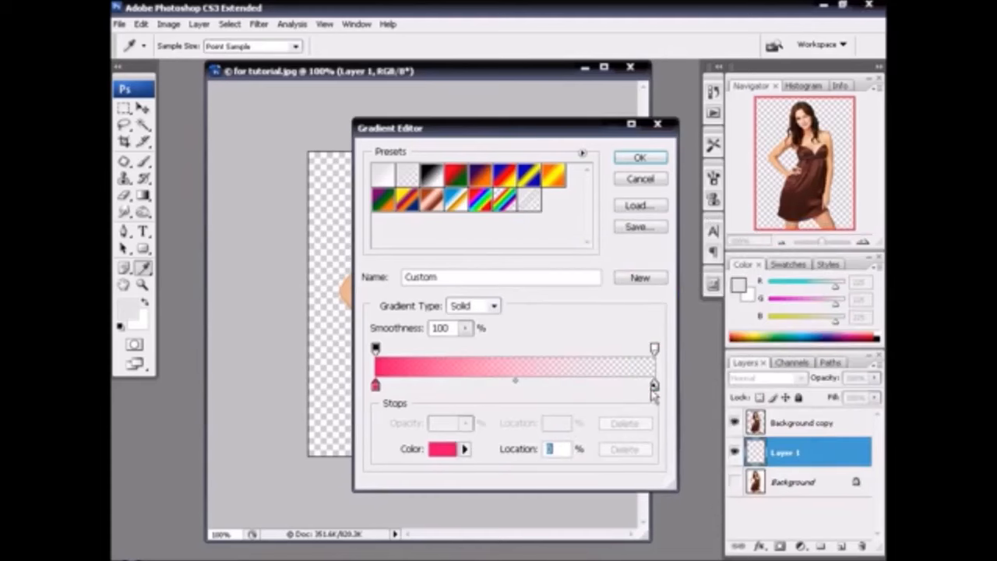
Base the gradient on the Foreground to Background preset and set its starting colour stop to hot pink
left_click(382, 175)
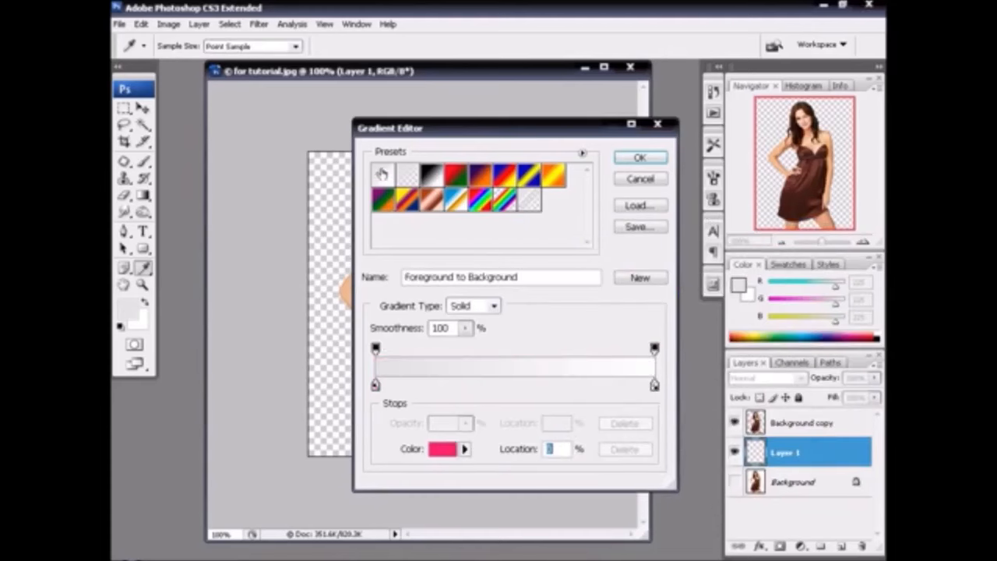
double_click(375, 383)
left_click_drag(669, 309, 672, 287)
left_click_drag(604, 272, 604, 253)
left_click(783, 259)
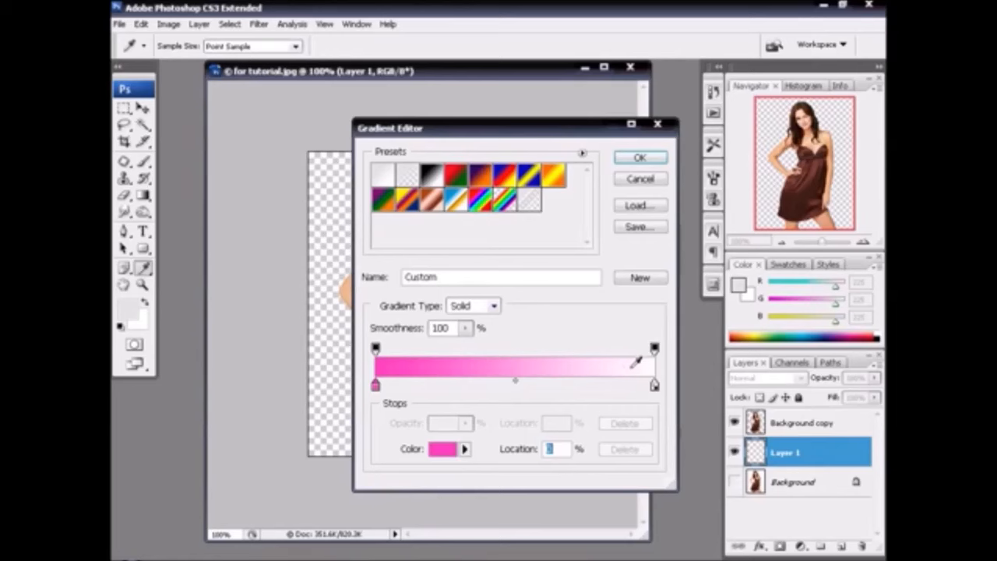
Set the gradient's end stop to black (000000) and fill Layer 1 with it from the image's bottom edge to its top edge
double_click(654, 384)
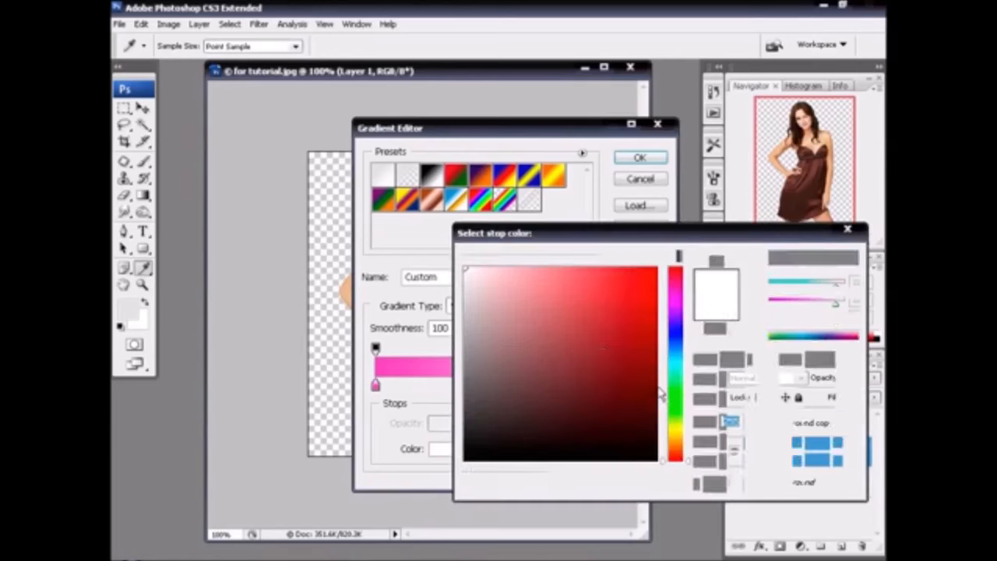
left_click_drag(589, 356, 583, 459)
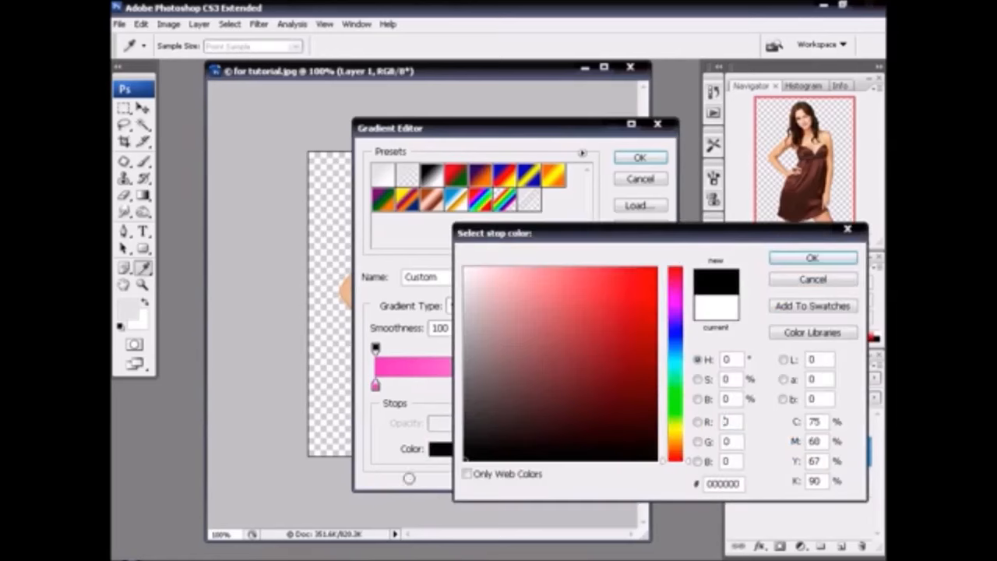
left_click(776, 260)
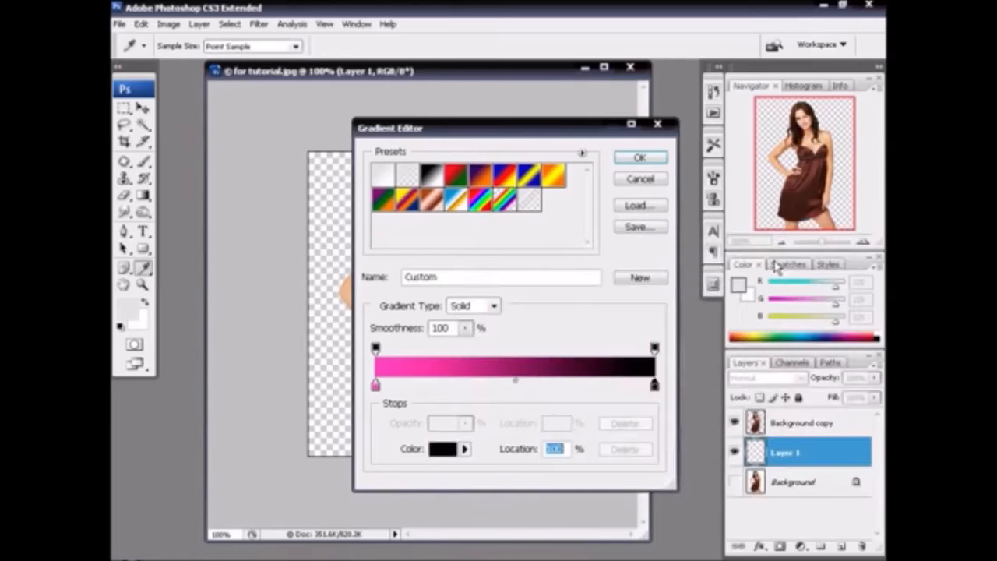
left_click(641, 159)
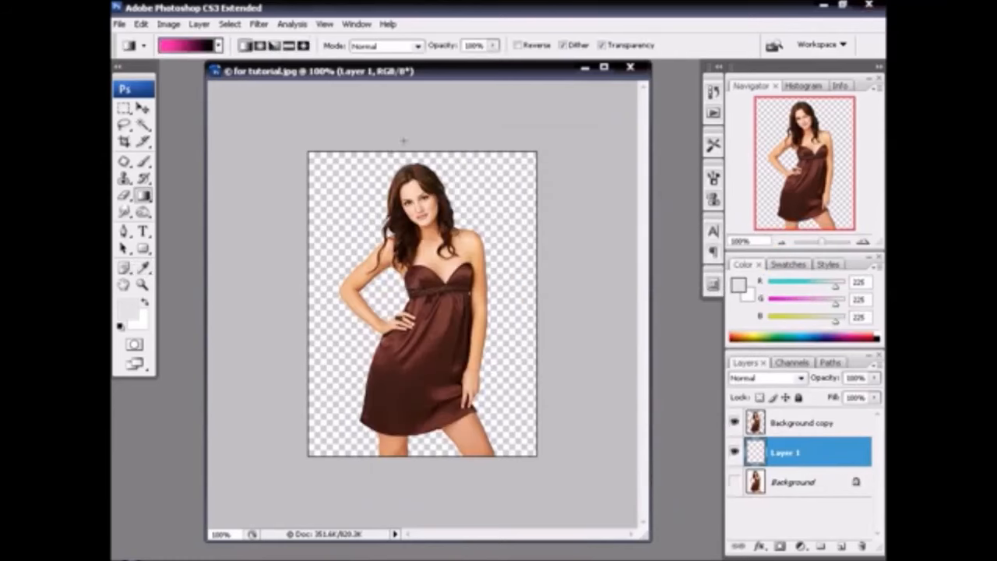
left_click_drag(405, 461, 406, 206)
left_click_drag(405, 138, 405, 136)
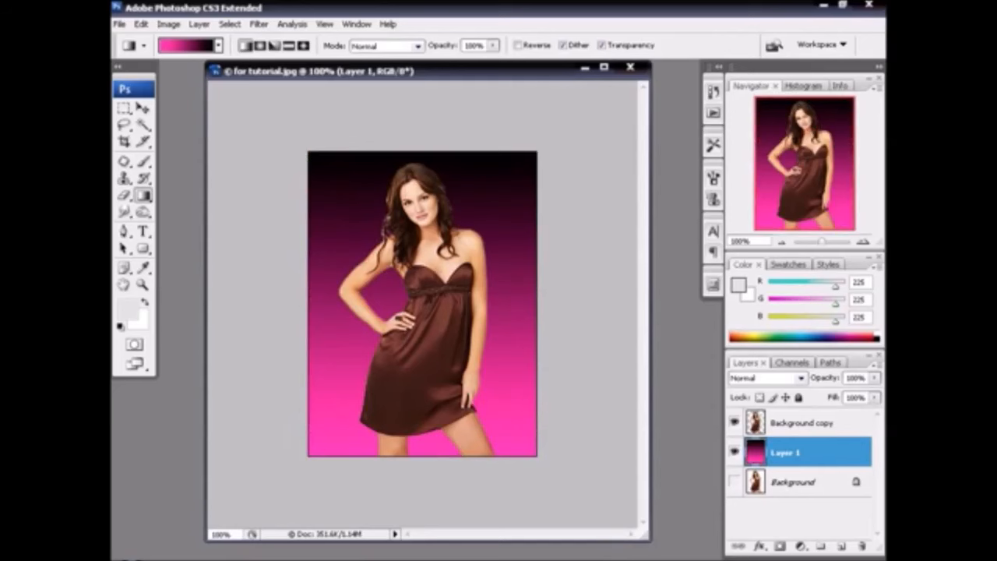
Erase the white remnant on the outer edge of the woman's hair beside her face, on Background copy, using a soft 3 px Eraser
left_click(143, 285)
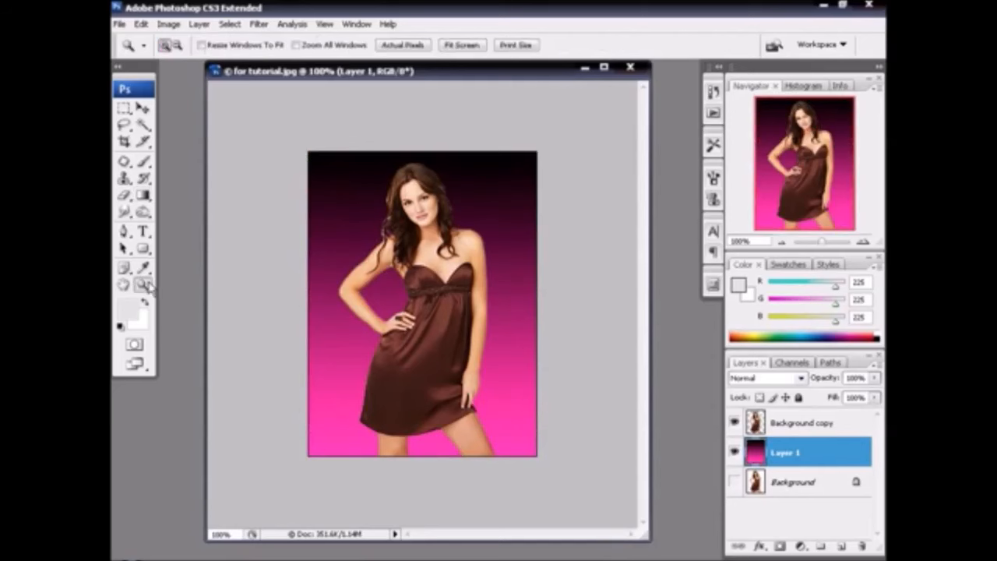
left_click(406, 209)
left_click(392, 233)
left_click(398, 251)
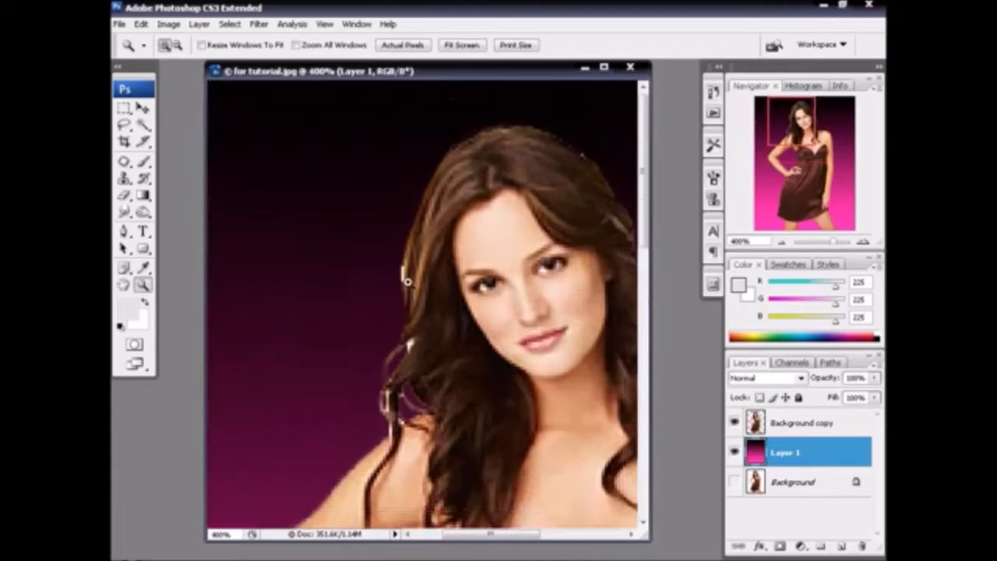
left_click(403, 267)
left_click(431, 334)
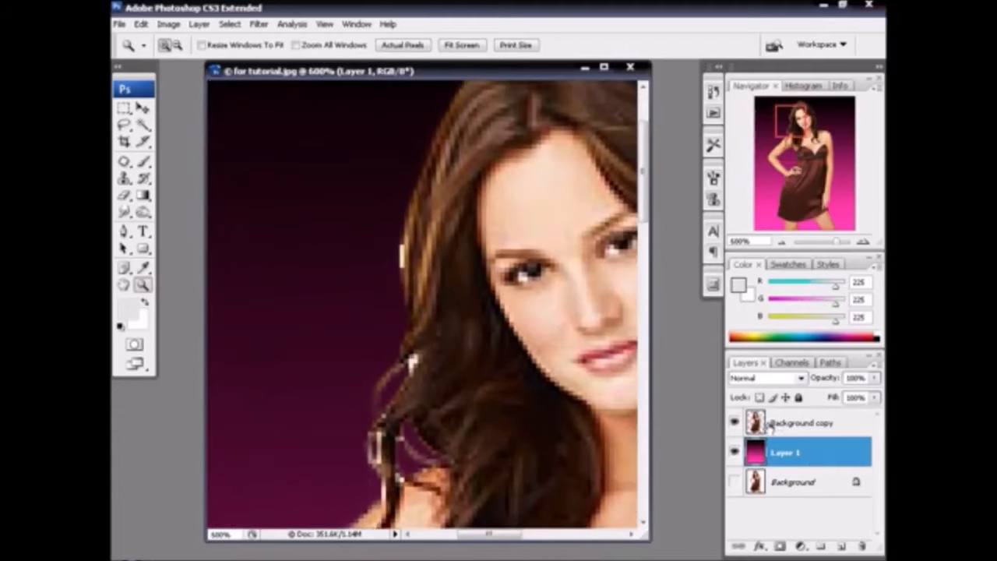
left_click(802, 423)
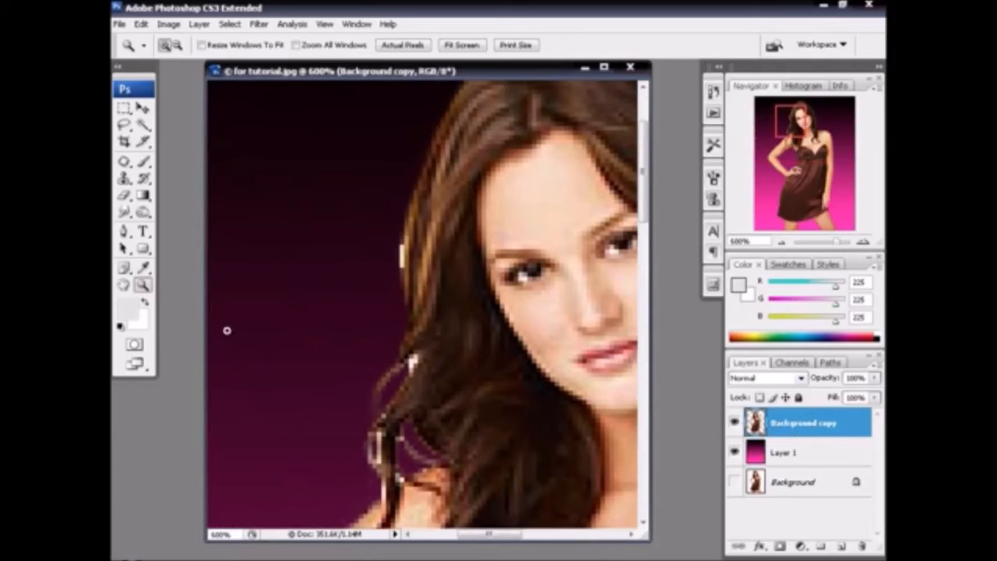
left_click(124, 196)
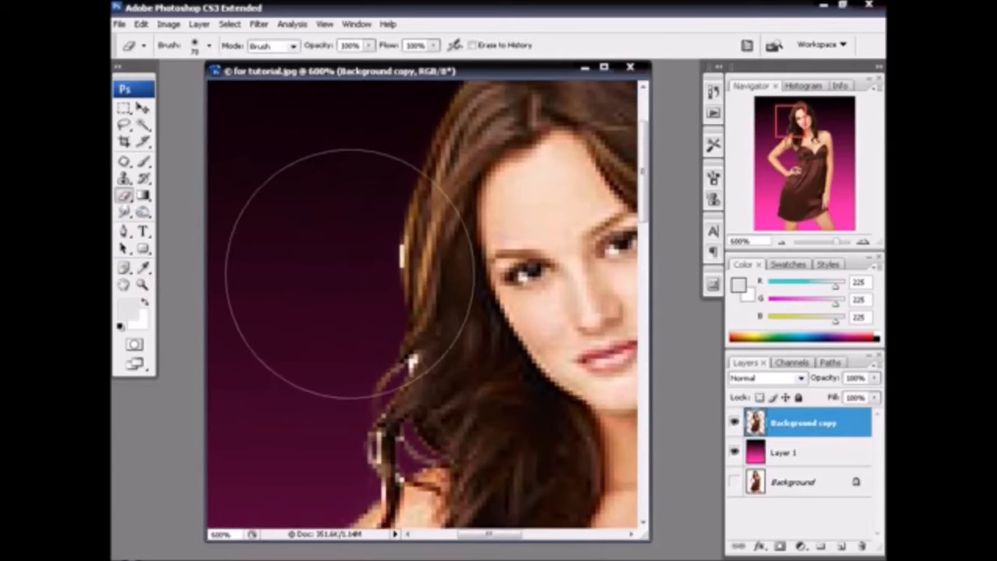
right_click(350, 272)
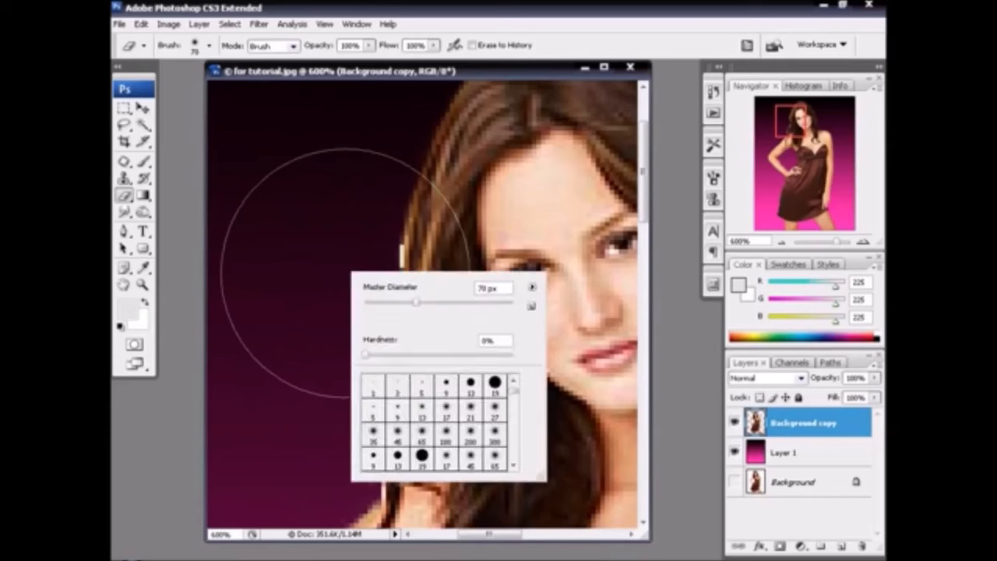
left_click_drag(372, 304, 370, 302)
left_click(434, 79)
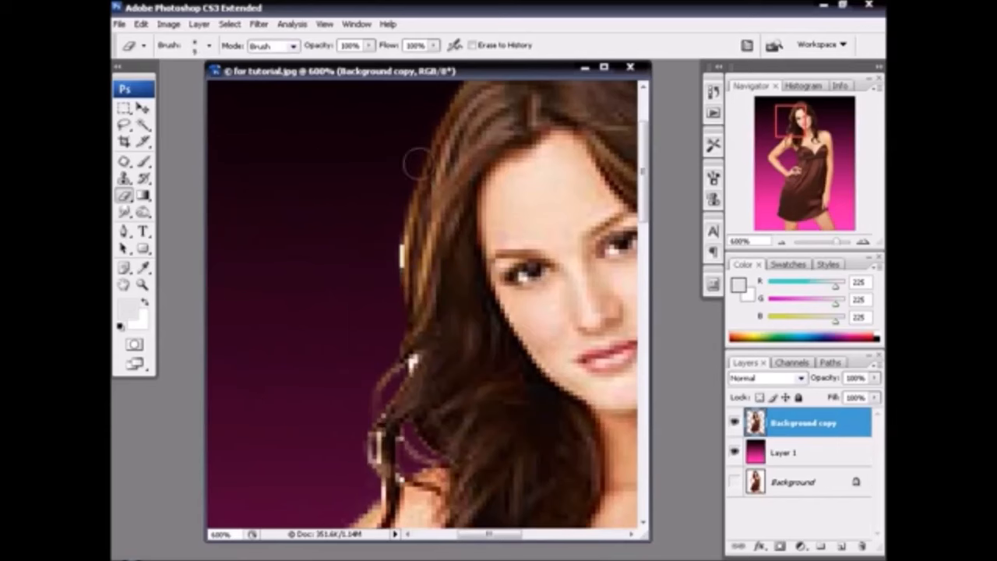
key("bracketleft")
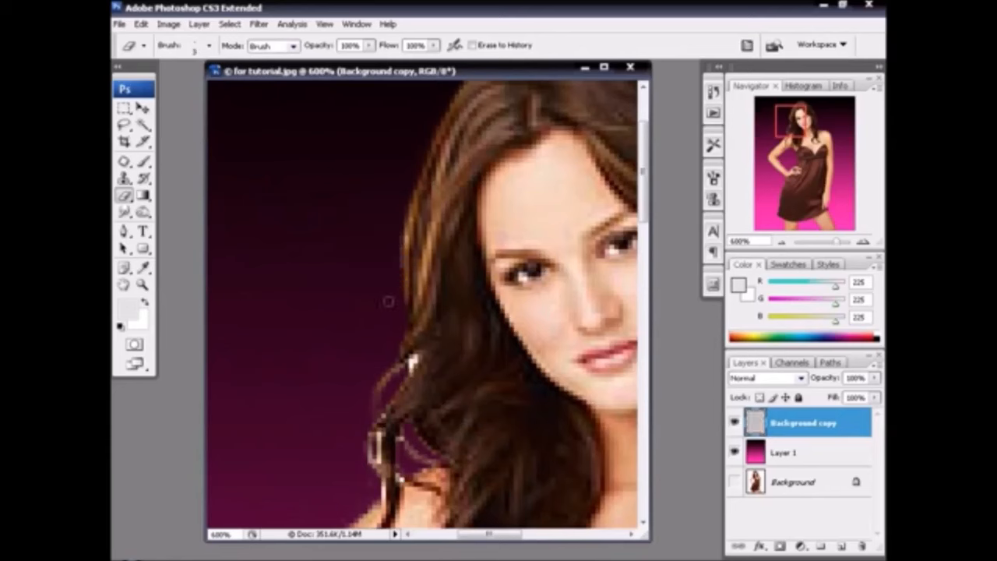
Erase the leftover white bits around the loose curls above the woman's shoulder, and check the whole cutout
left_click_drag(411, 359, 407, 372)
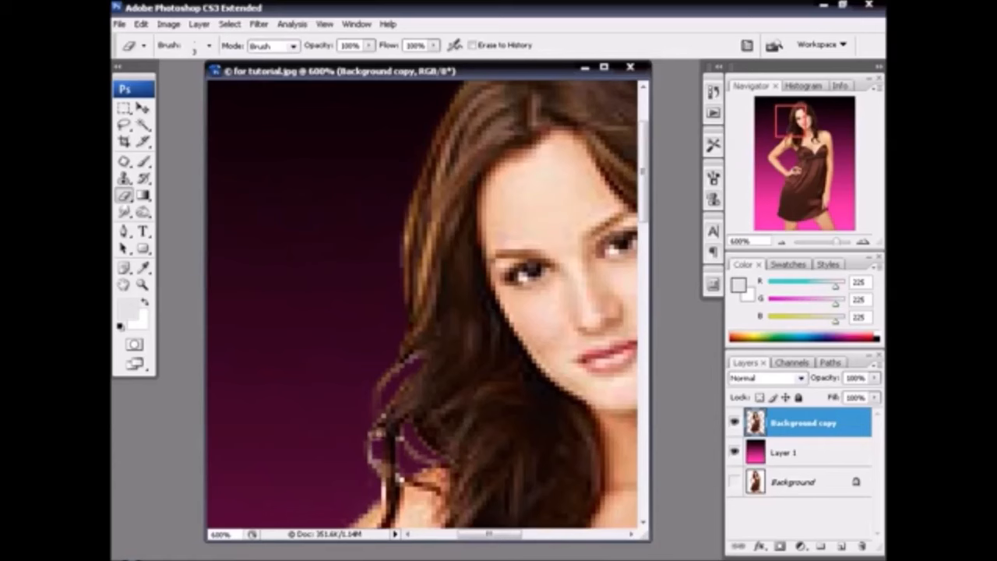
left_click_drag(383, 486, 378, 507)
left_click_drag(378, 449, 381, 438)
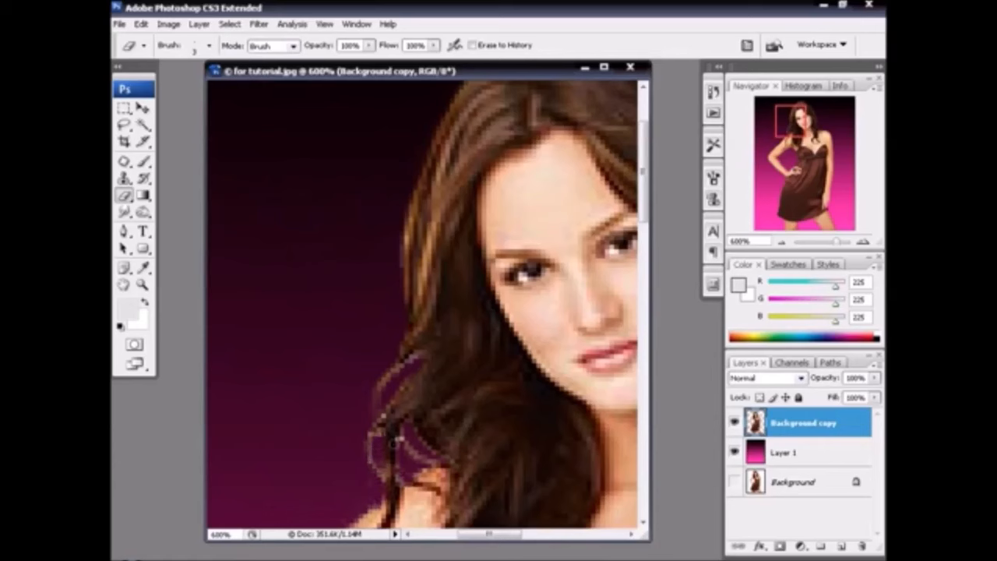
left_click(781, 241)
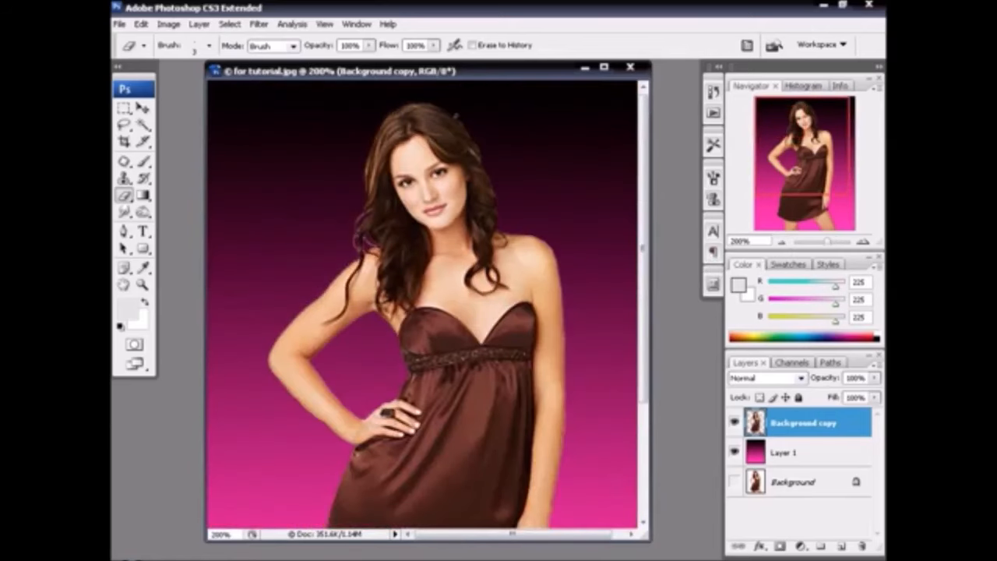
left_click(782, 241)
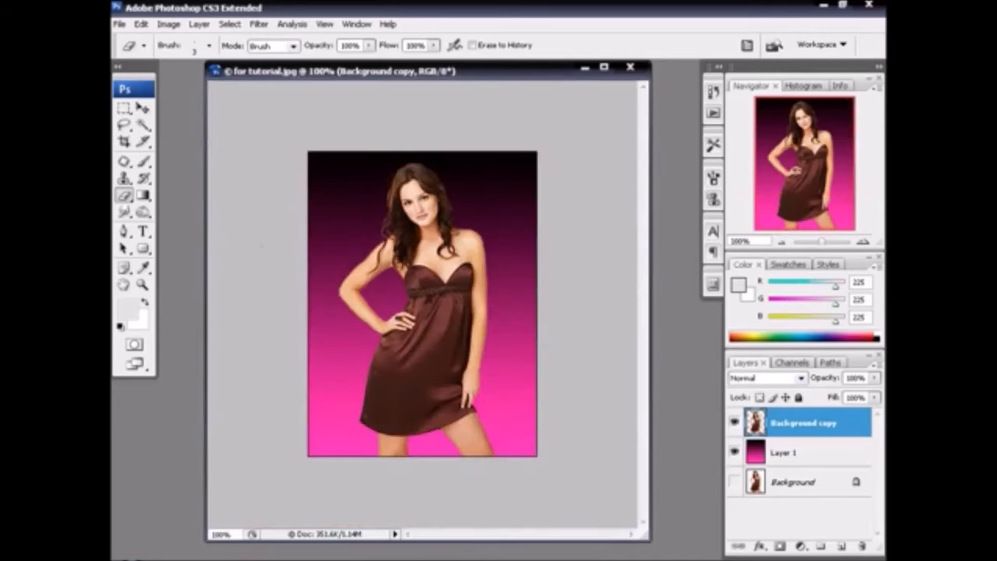
Move the cutout woman over to the picture's left edge and duplicate her Background copy layer
left_click(143, 108)
left_click_drag(415, 309, 391, 312)
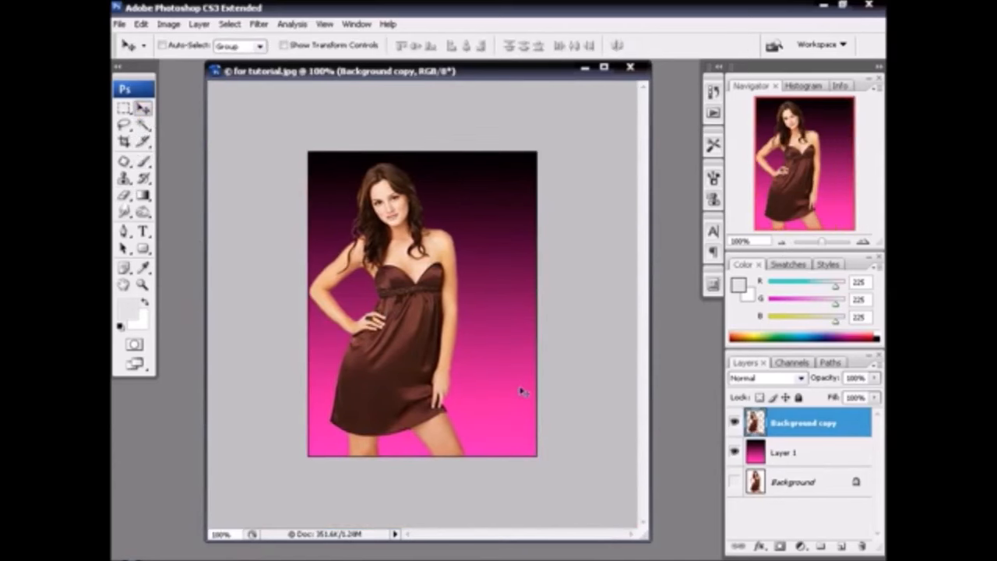
right_click(779, 435)
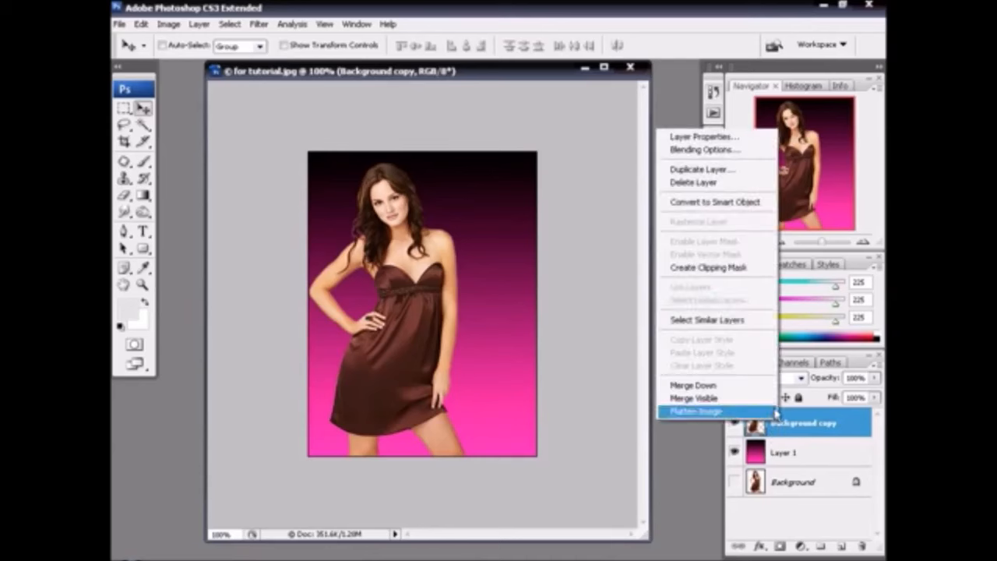
left_click(699, 169)
left_click(629, 173)
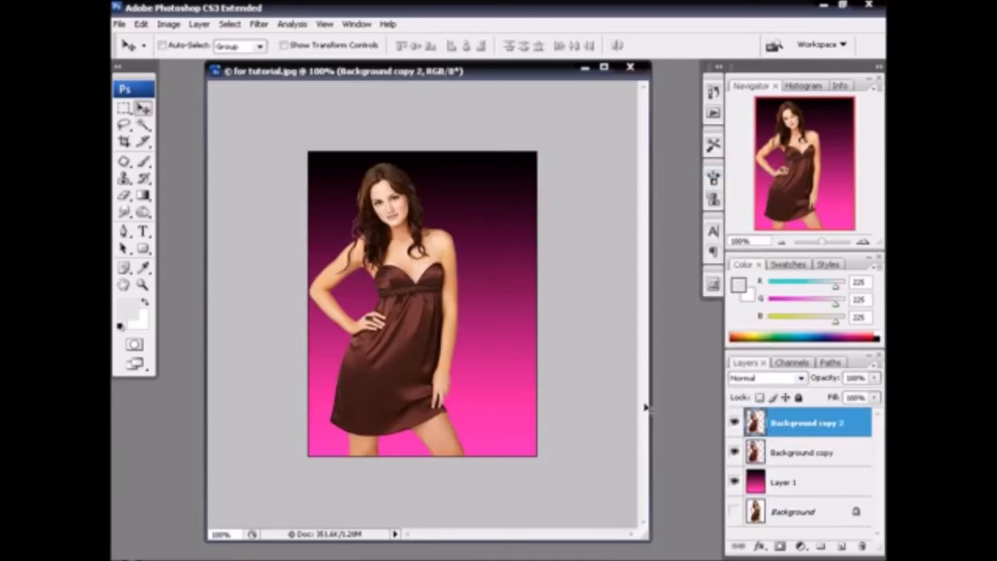
Move the woman on the lower Background copy layer to the right, behind the duplicate
left_click(811, 459)
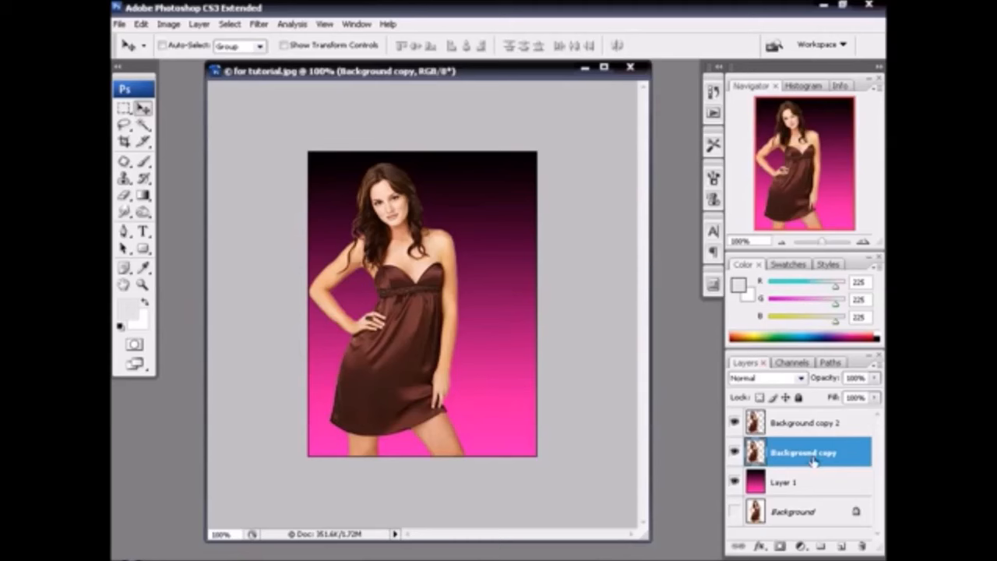
left_click(835, 426)
left_click(826, 460)
left_click_drag(413, 297, 465, 300)
Enlarge the rear woman on Background copy with Free Transform until her head and one side extend beyond the picture
key("ctrl+t")
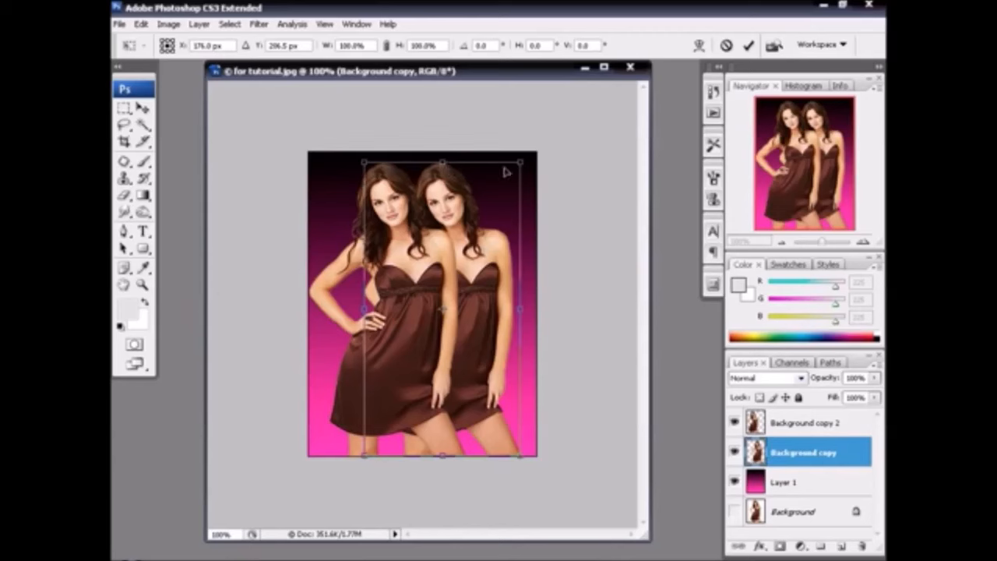
left_click_drag(522, 164, 594, 81)
left_click_drag(598, 41, 648, 22)
key("Return")
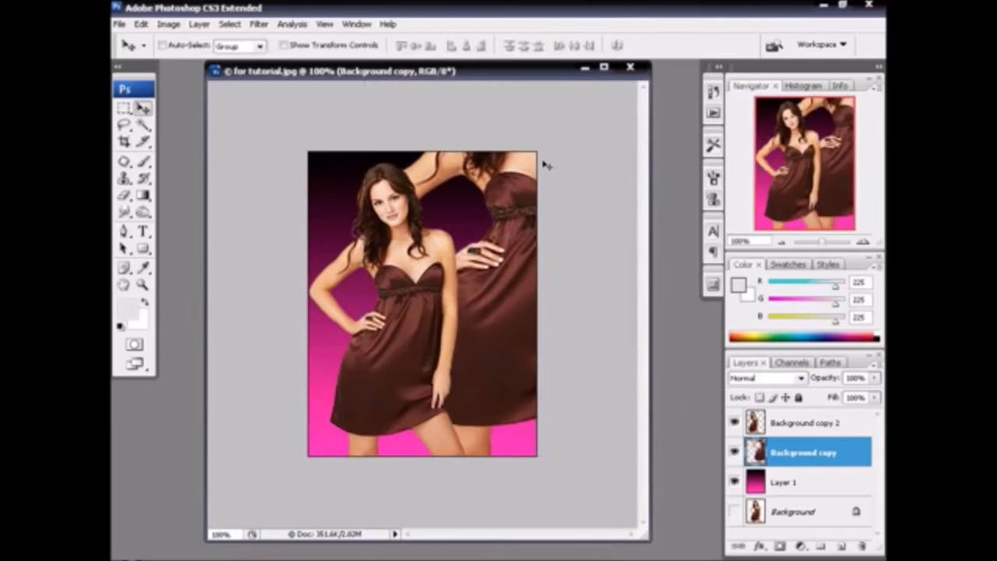
Move the enlarged rear woman on Background copy down until her whole head shows beside the front woman, and finish her Free Transform
left_click_drag(543, 167, 511, 290)
key("ctrl+t")
left_click_drag(495, 135, 493, 234)
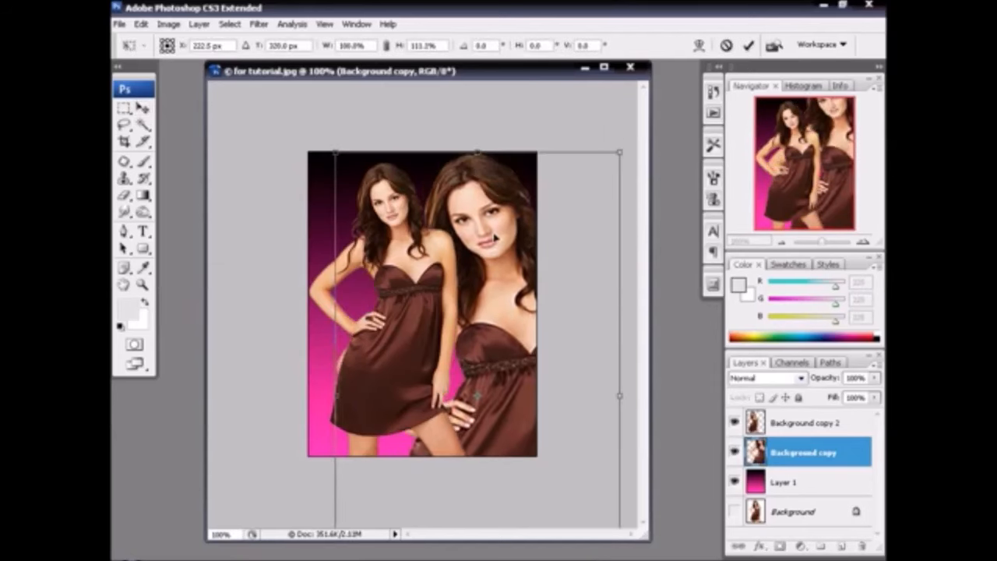
key("Return")
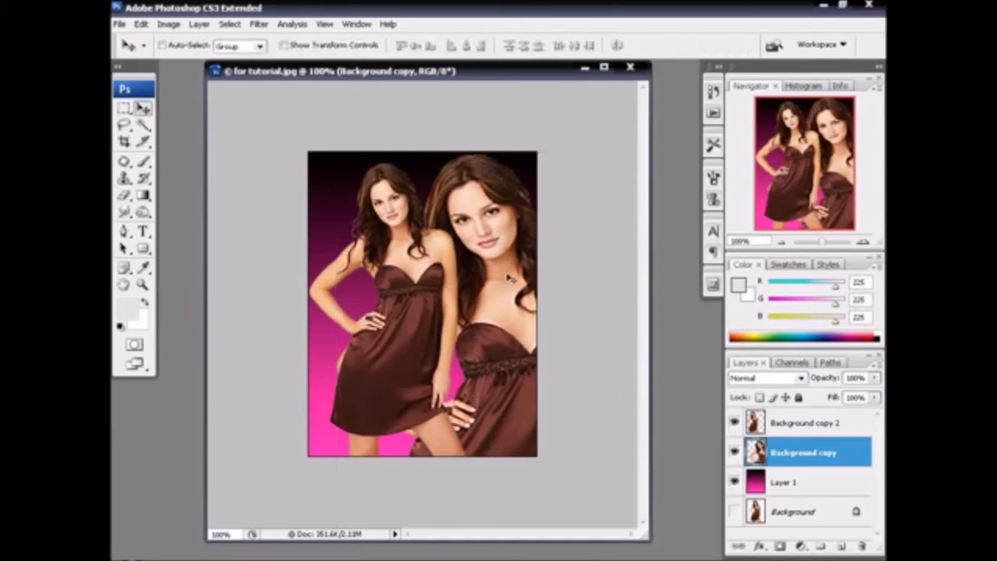
Set the blend mode of the rear woman's Background copy layer to Soft Light, comparing it with Overlay
left_click(800, 378)
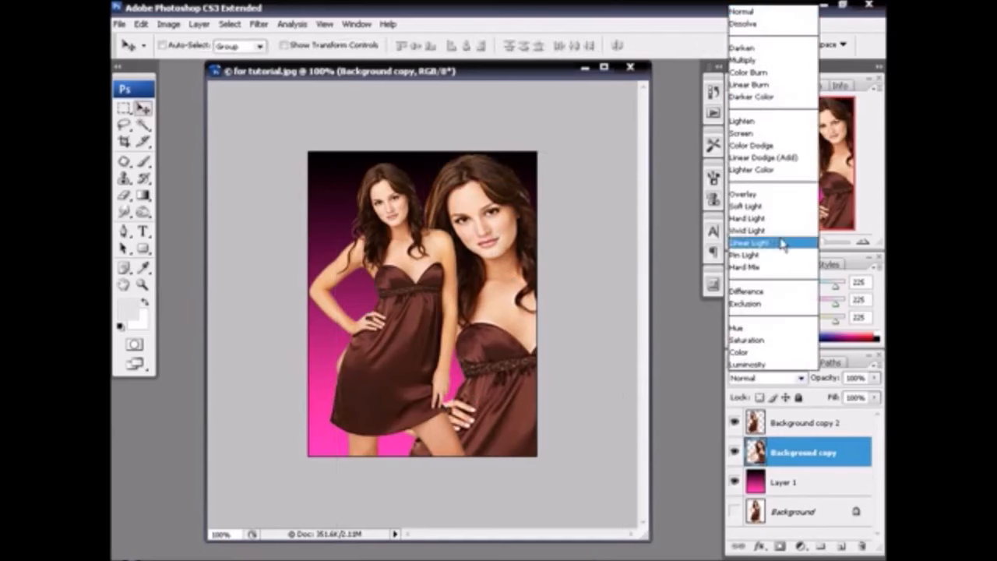
left_click(775, 207)
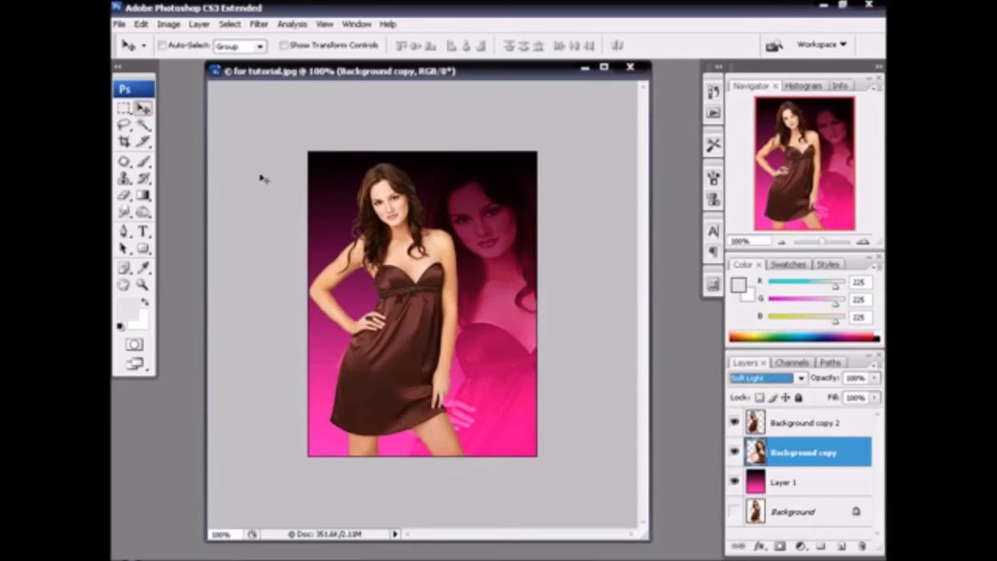
left_click(764, 378)
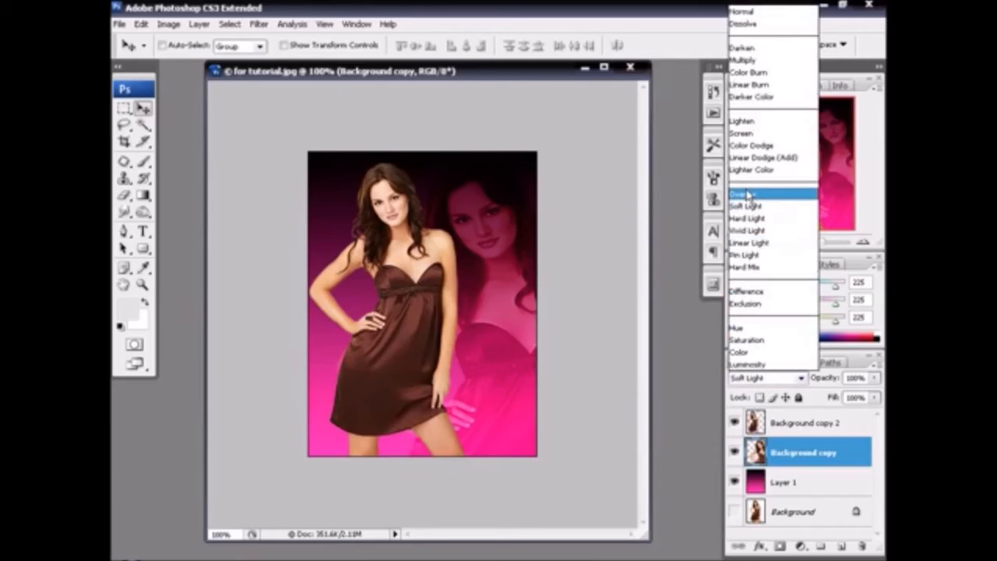
left_click(748, 195)
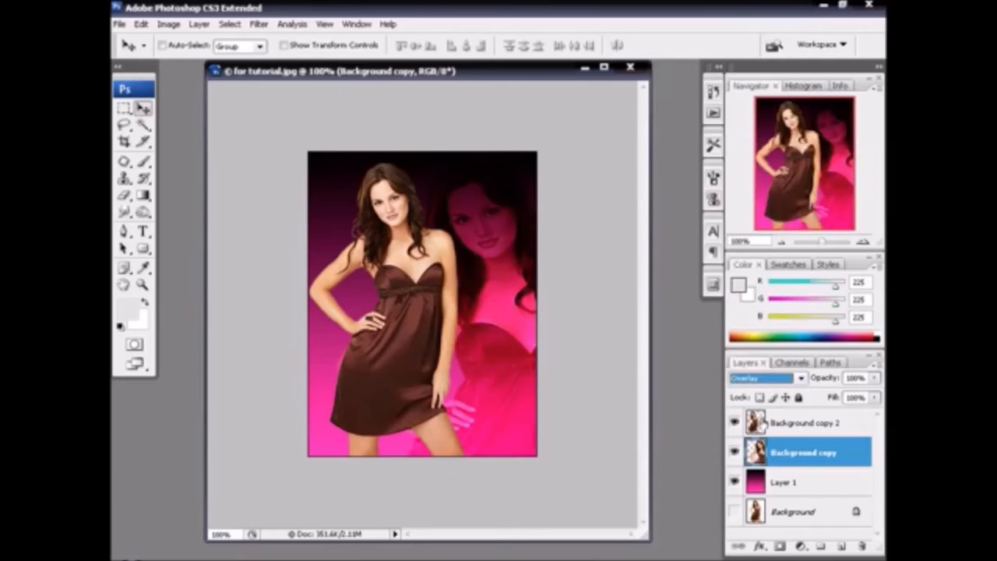
left_click(763, 379)
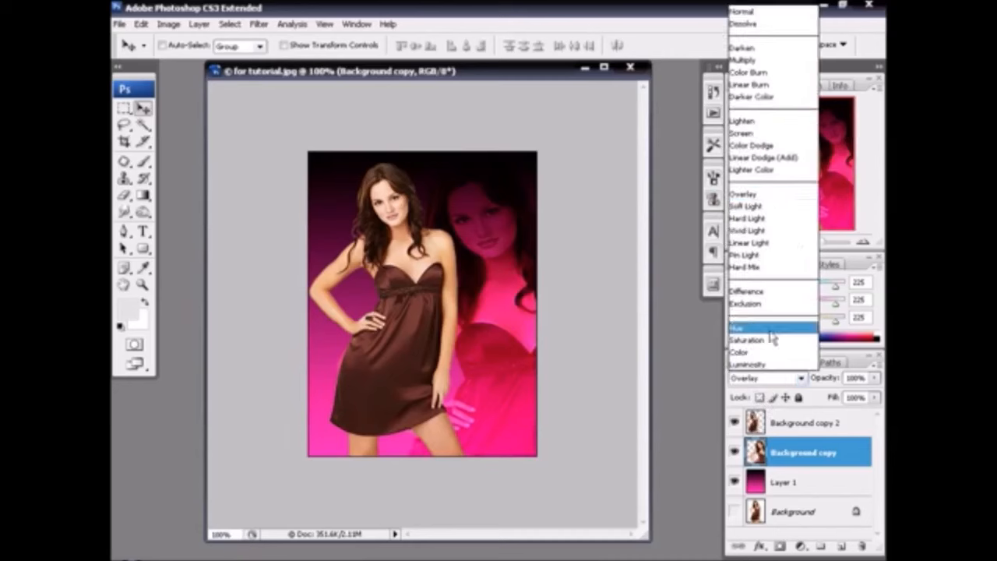
left_click(748, 206)
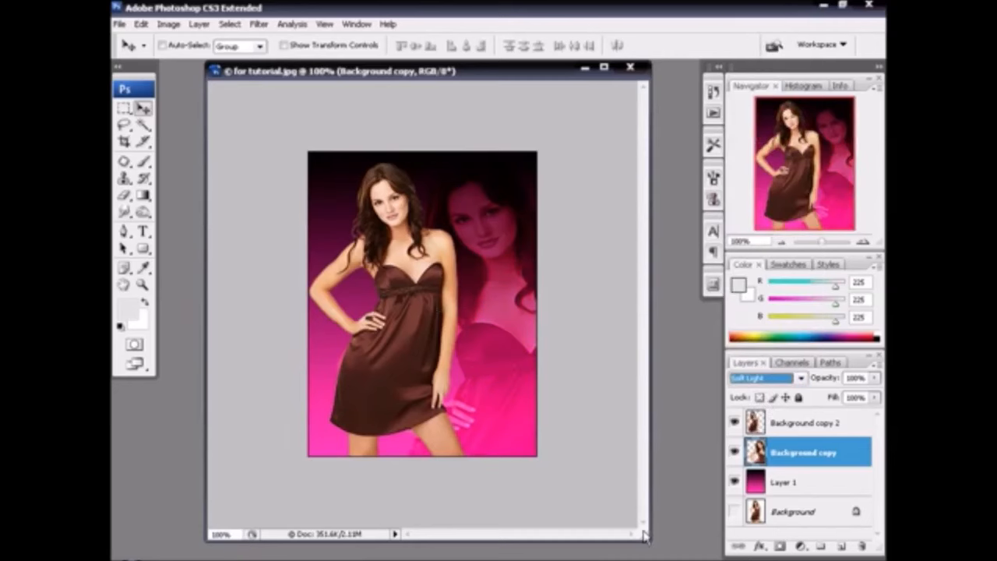
Examine the blended composition of both women at 200% and 100% zoom
left_click_drag(643, 535, 674, 550)
left_click(143, 285)
left_click(335, 281)
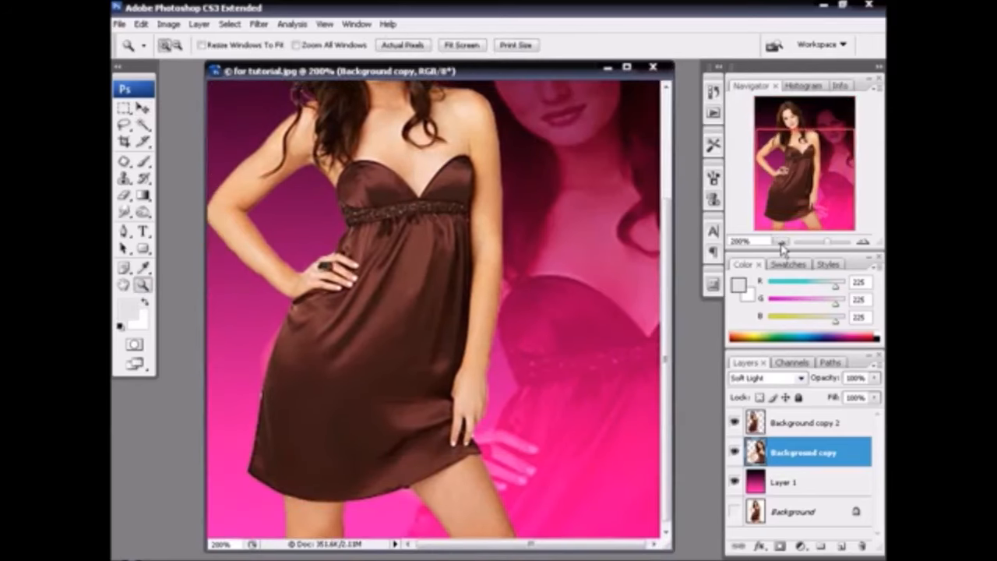
left_click(781, 243)
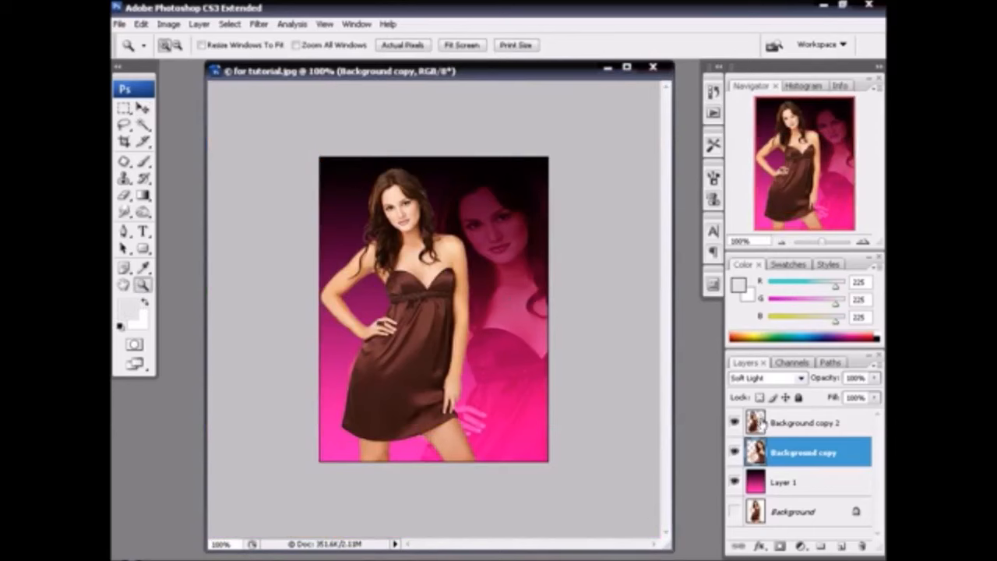
left_click(735, 482)
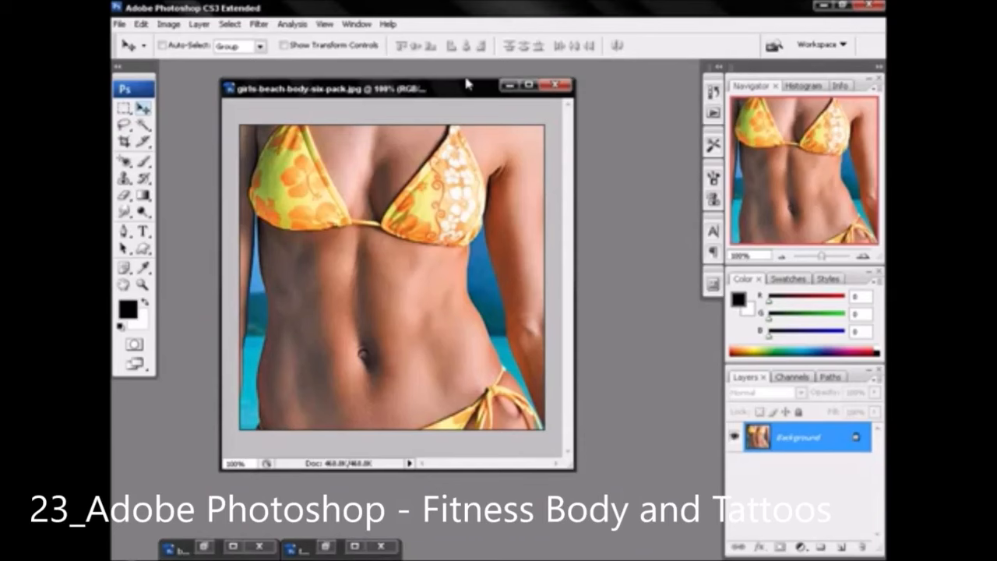
Duplicate the Background layer of girls-beach-body-six-pack.jpg
left_click_drag(467, 84, 429, 86)
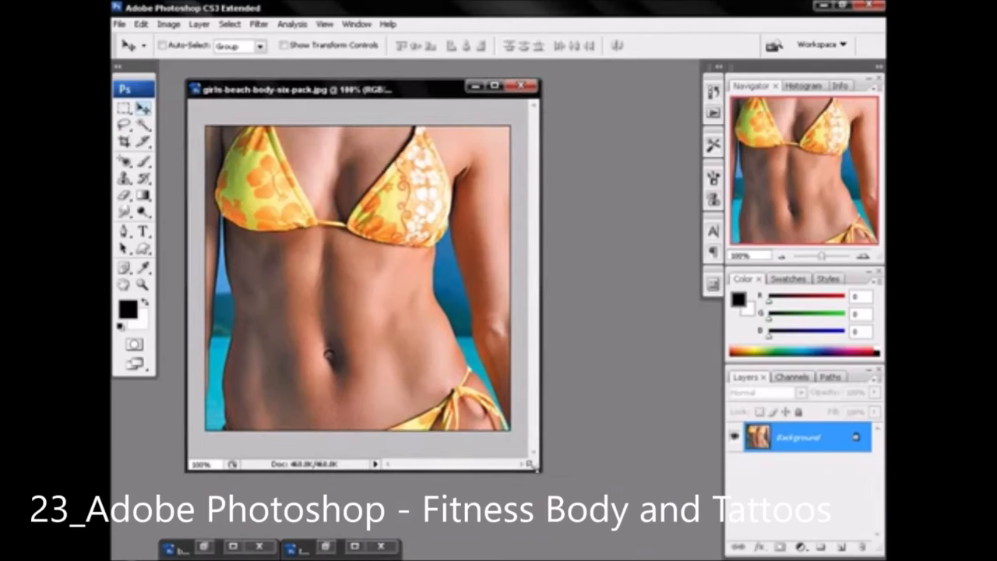
left_click_drag(529, 465, 555, 494)
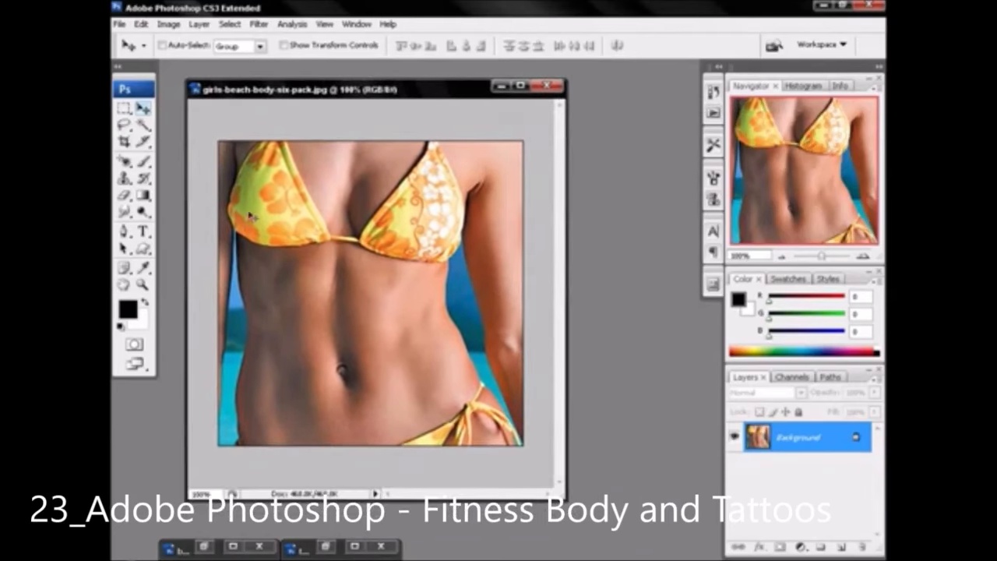
left_click(260, 26)
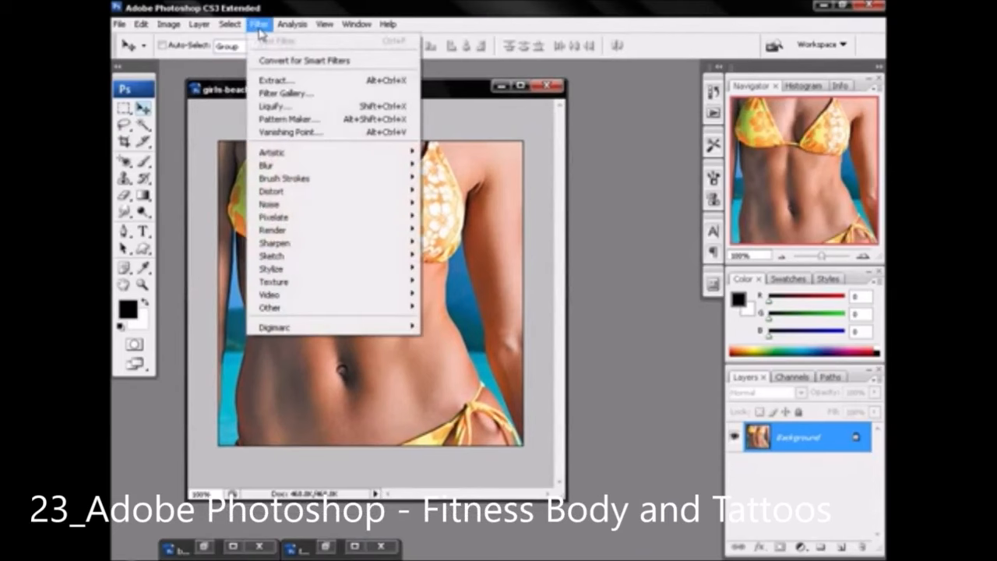
left_click(442, 95)
right_click(802, 444)
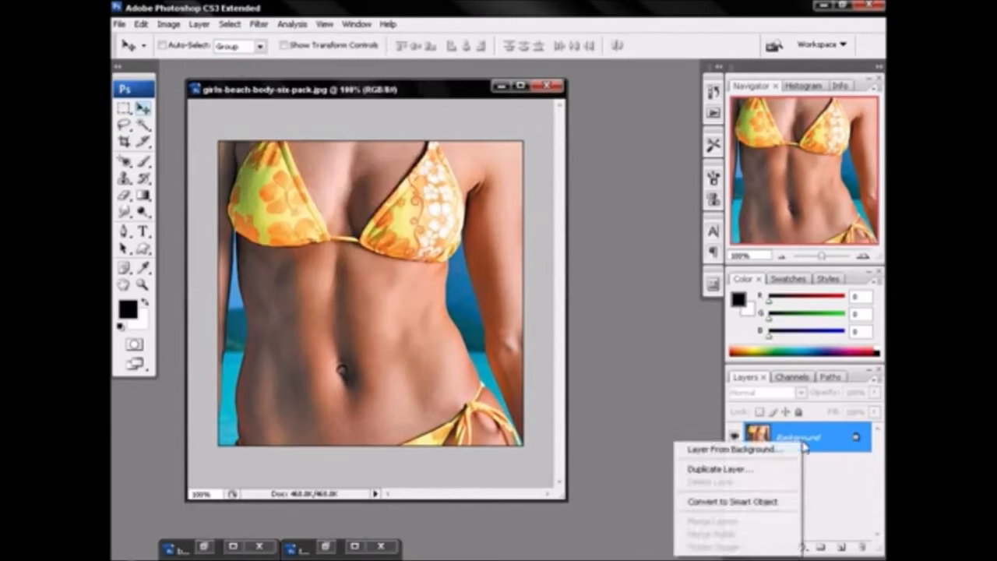
left_click(776, 470)
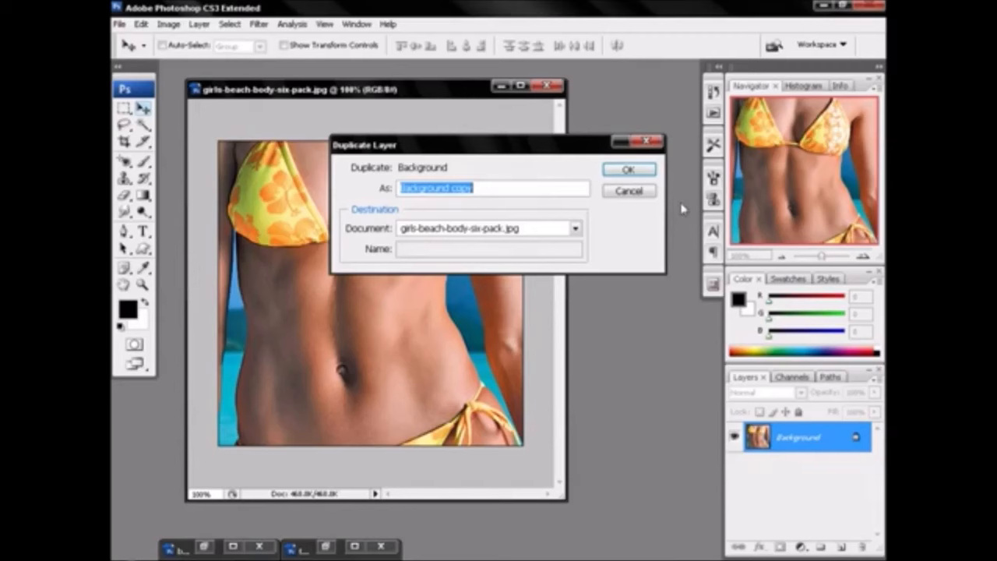
left_click(631, 168)
Open Liquify on the duplicated layer and set up the Forward Warp tool with brush size 44 for the waist beside the right-hand arm
left_click(259, 25)
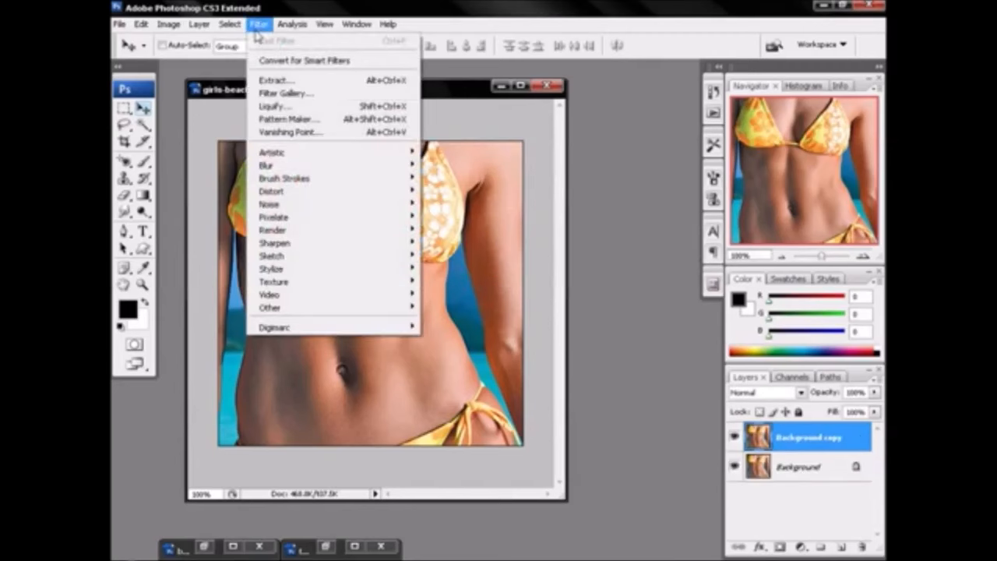
mouse_move(285, 172)
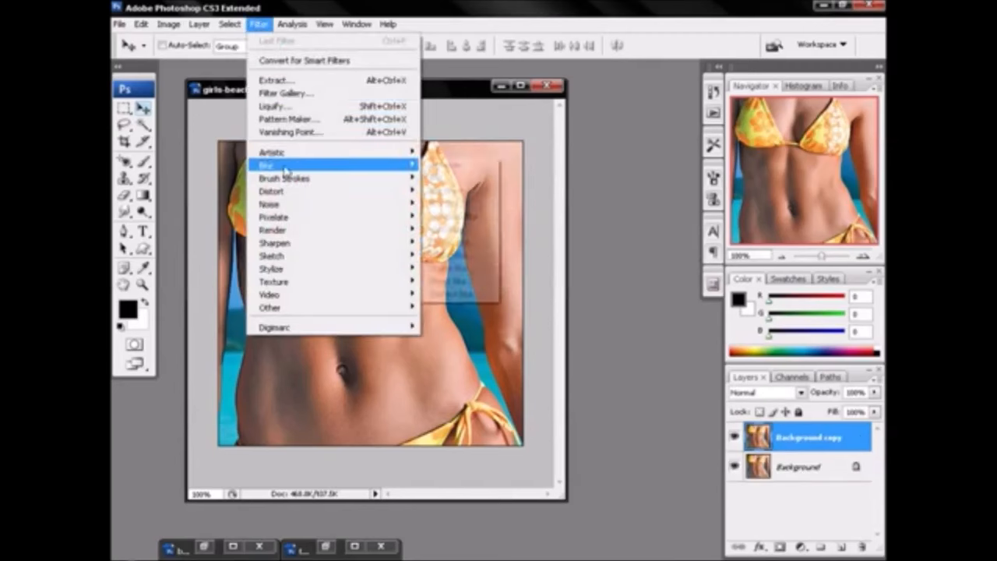
left_click(283, 107)
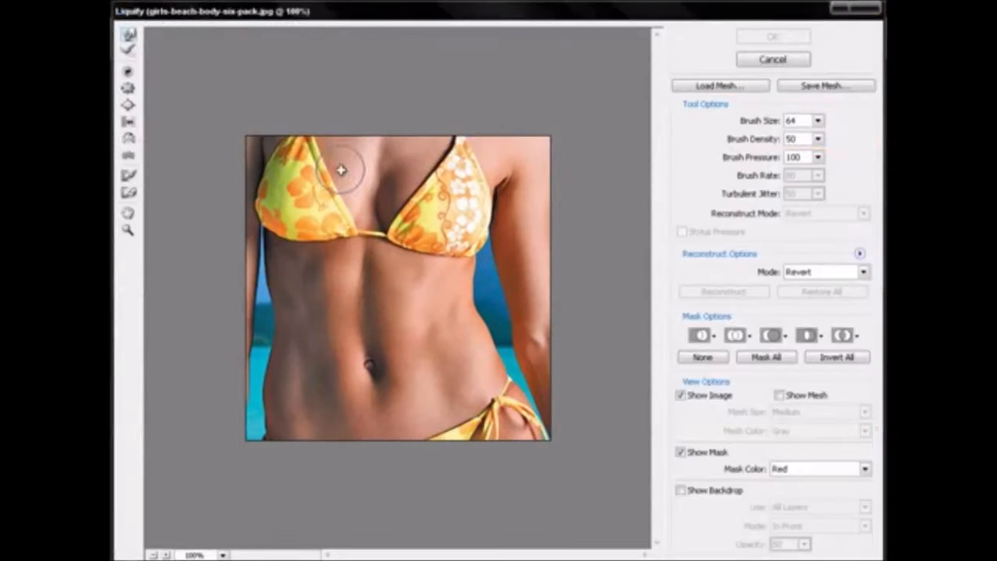
left_click(129, 235)
left_click(440, 343)
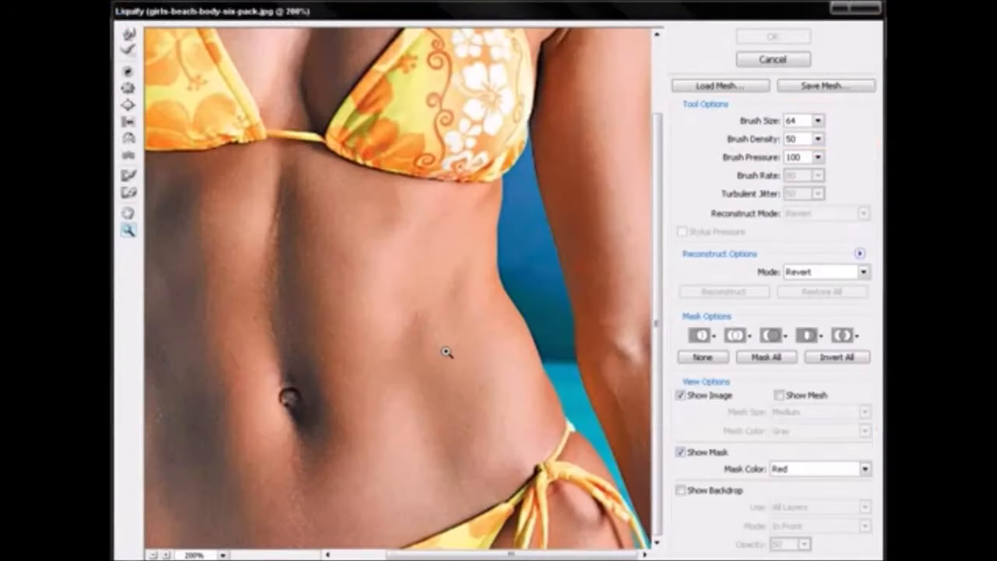
left_click(464, 353)
left_click(128, 34)
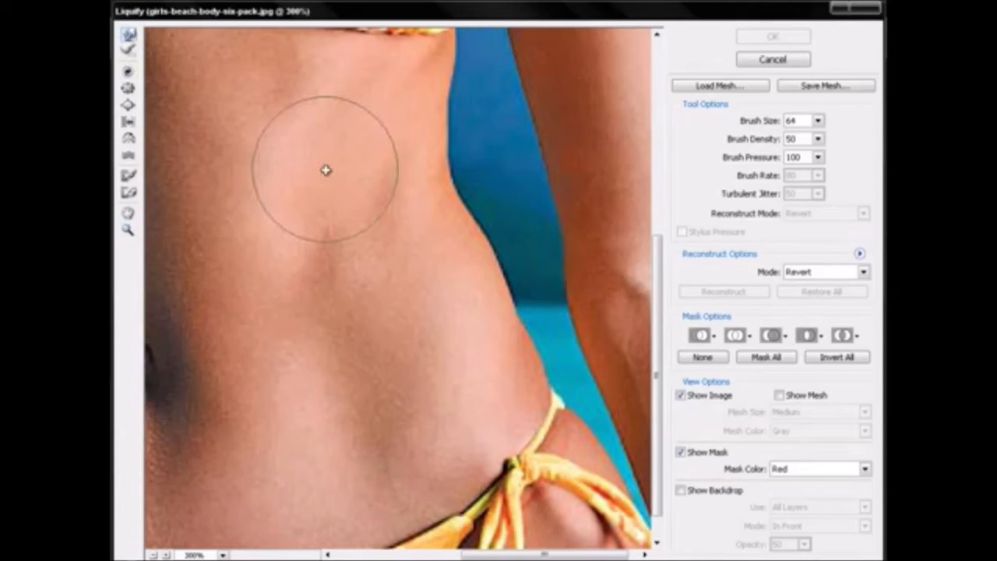
key("bracketleft")
key("bracketleft")
key("bracketleft")
key("bracketleft")
key("bracketleft")
key("bracketleft")
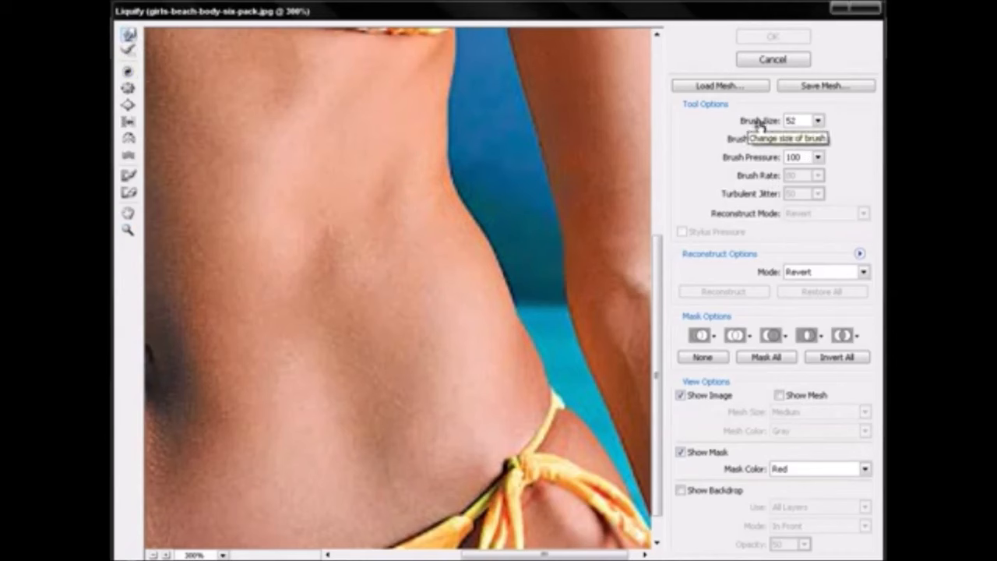
key("bracketleft")
key("bracketleft")
key("bracketleft")
key("bracketleft")
Push the waist and hip contour on the picture's right side inward with Forward Warp strokes
mouse_move(493, 242)
left_mouse_down()
mouse_move(485, 238)
mouse_move(505, 313)
left_mouse_up()
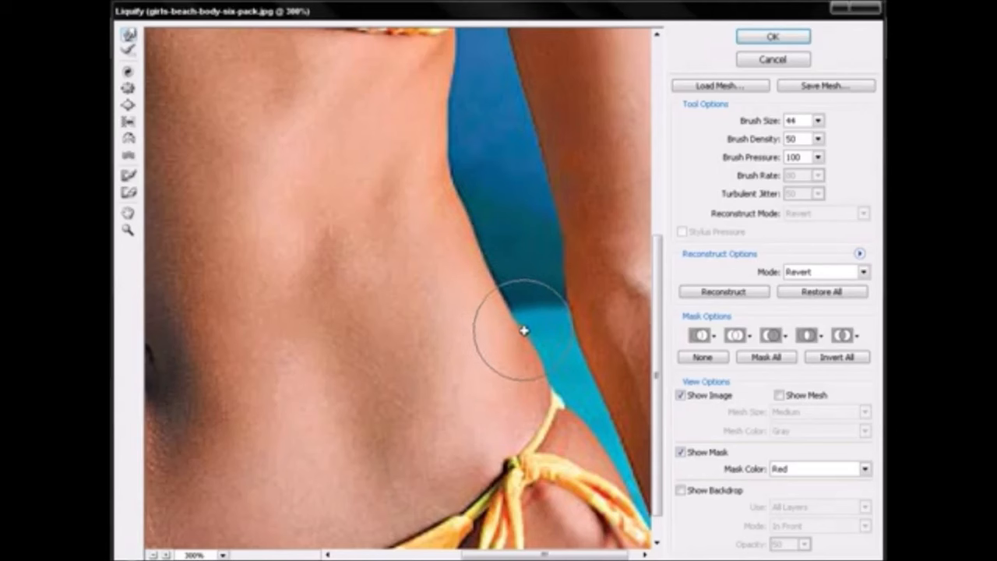
left_click_drag(538, 362, 534, 363)
left_click_drag(503, 295, 498, 295)
mouse_move(485, 260)
left_mouse_down()
mouse_move(459, 204)
mouse_move(477, 271)
mouse_move(516, 338)
left_mouse_up()
left_click_drag(465, 222, 459, 207)
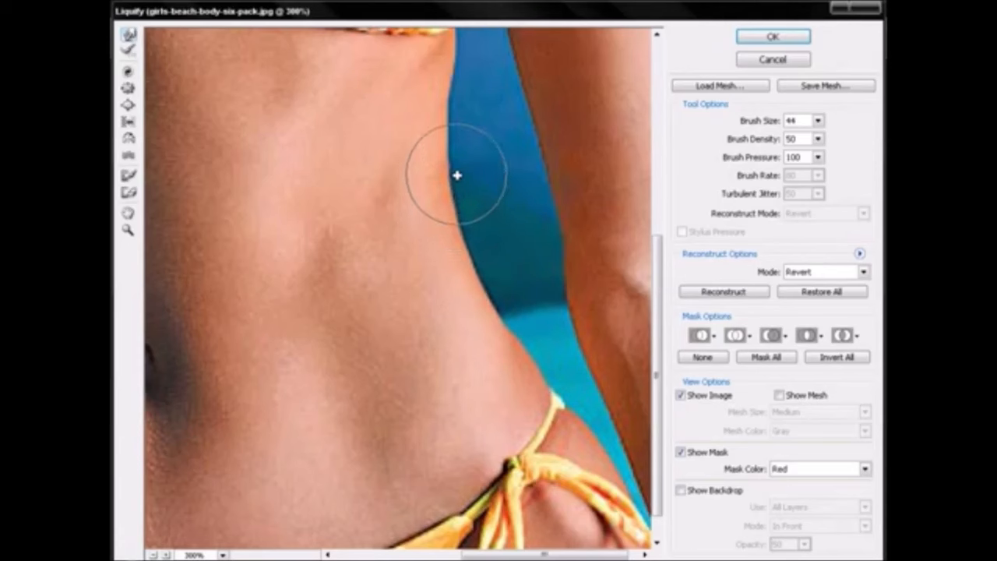
left_click_drag(533, 340, 529, 339)
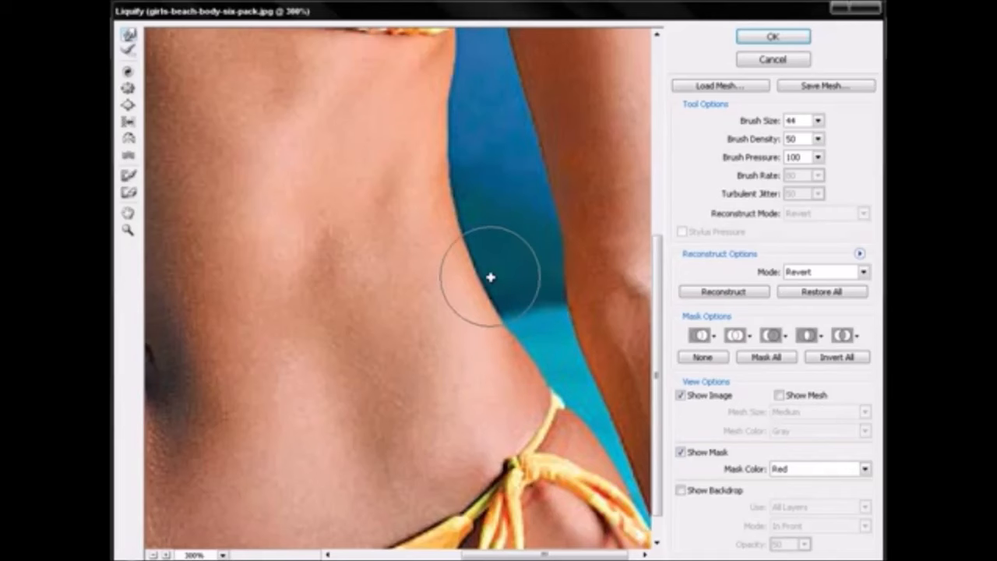
Push the waist and hip contour on the picture's left side inward with Forward Warp at brush size 44
left_click_drag(550, 557, 423, 557)
scroll(276, 458, "down", 1)
mouse_move(200, 451)
left_mouse_down()
mouse_move(204, 491)
mouse_move(208, 417)
mouse_move(198, 407)
mouse_move(199, 389)
mouse_move(212, 388)
mouse_move(201, 367)
mouse_move(211, 364)
mouse_move(207, 346)
mouse_move(218, 344)
mouse_move(212, 318)
mouse_move(223, 315)
mouse_move(213, 301)
mouse_move(228, 297)
mouse_move(218, 280)
mouse_move(236, 256)
mouse_move(223, 215)
mouse_move(257, 244)
mouse_move(200, 437)
mouse_move(210, 493)
mouse_move(226, 398)
left_mouse_up()
left_click(128, 231)
left_click(231, 267, "alt")
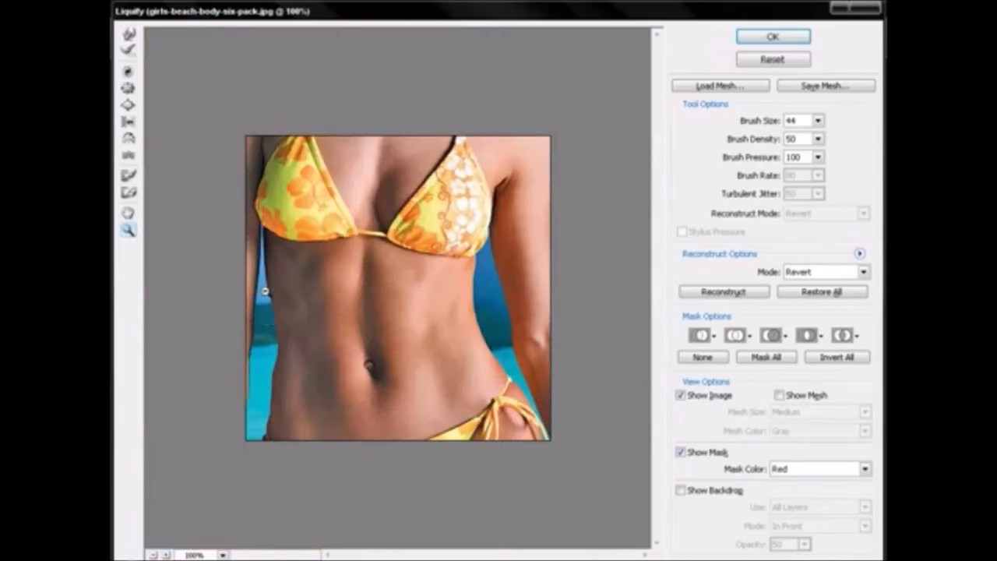
left_click(286, 366)
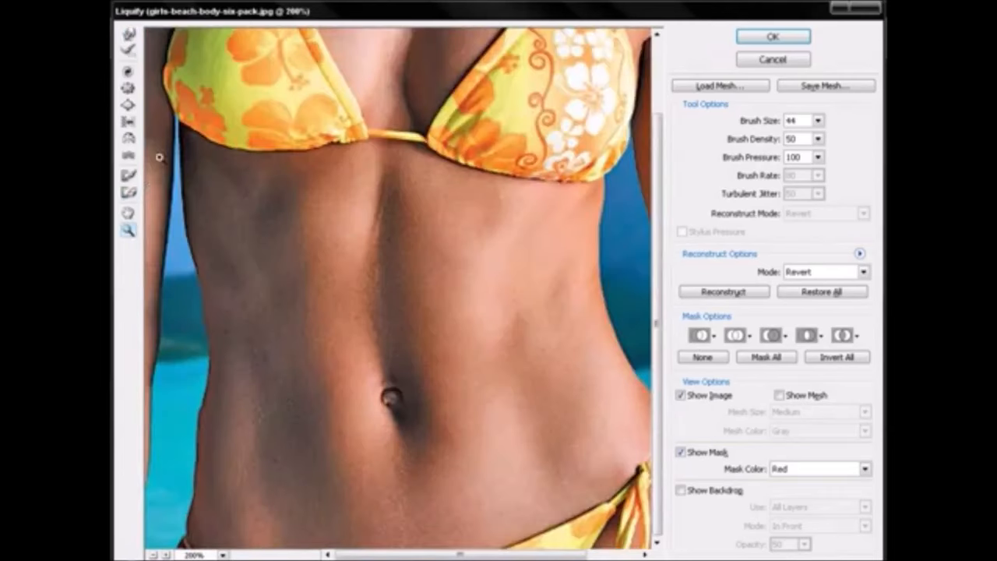
left_click(129, 36)
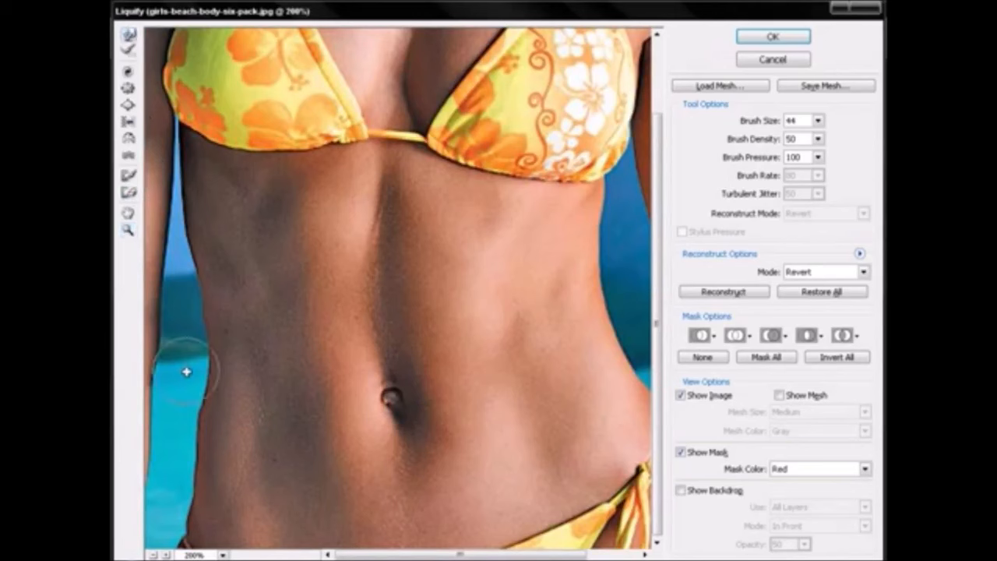
mouse_move(195, 428)
left_mouse_down()
mouse_move(207, 393)
mouse_move(179, 528)
mouse_move(195, 518)
mouse_move(198, 542)
left_mouse_up()
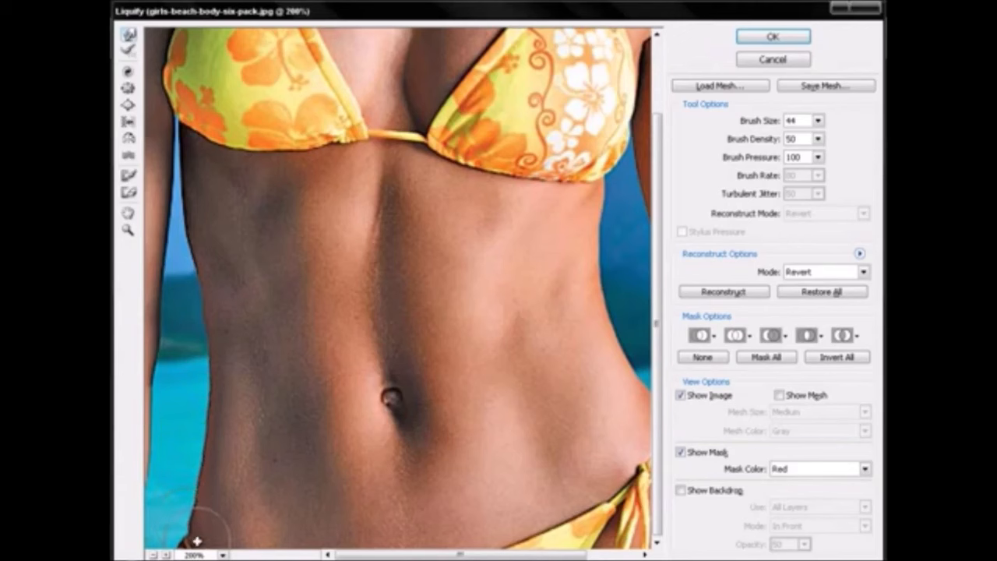
Refine the left hip and waist edge with Forward Warp at brush sizes 28 and 40, and apply the Liquify changes
key("bracketleft")
key("bracketleft")
key("bracketleft")
key("bracketleft")
key("bracketleft")
key("bracketleft")
key("bracketleft")
key("bracketleft")
key("bracketleft")
key("bracketleft")
key("bracketleft")
key("bracketleft")
key("bracketleft")
key("bracketleft")
left_click_drag(193, 537, 189, 521)
key("bracketright")
key("bracketright")
key("bracketright")
key("bracketright")
key("bracketright")
key("bracketright")
key("bracketright")
key("bracketright")
key("bracketright")
key("bracketright")
key("bracketright")
key("bracketright")
key("bracketright")
key("bracketright")
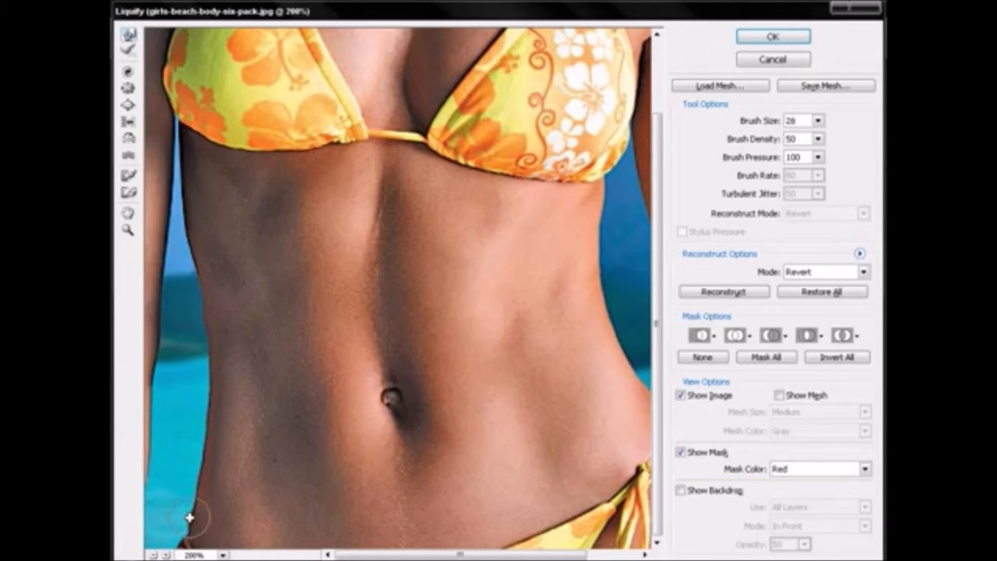
mouse_move(190, 510)
left_mouse_down()
mouse_move(204, 396)
mouse_move(200, 318)
left_mouse_up()
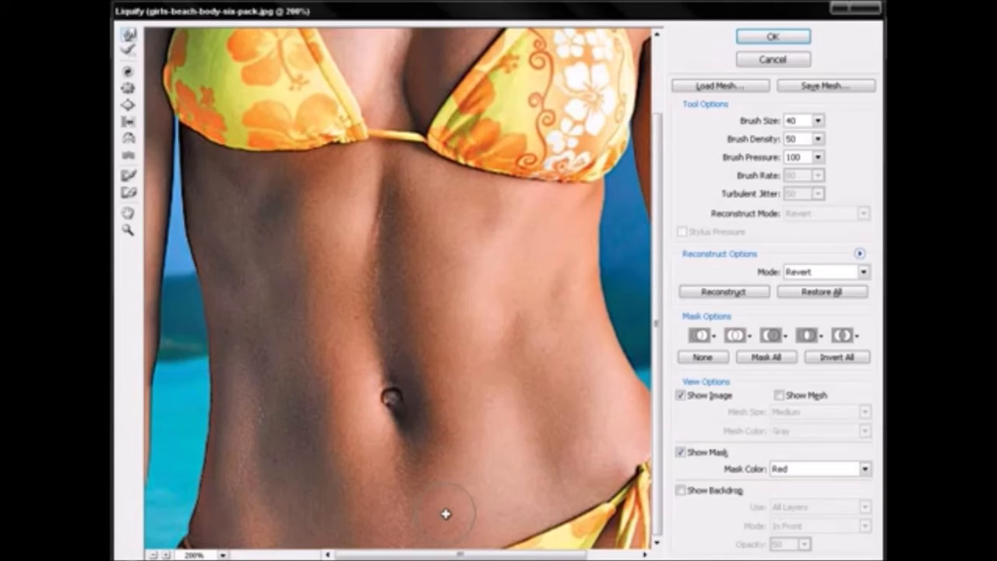
left_click(742, 39)
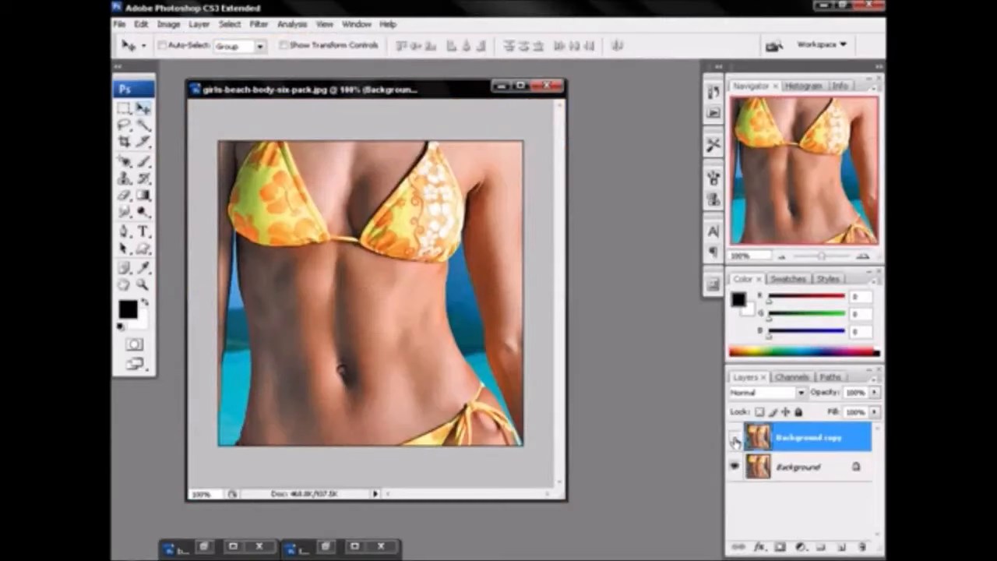
Compare the slimmed waist with the original by repeatedly hiding and showing the Background copy layer
left_click(735, 441)
left_click(735, 441)
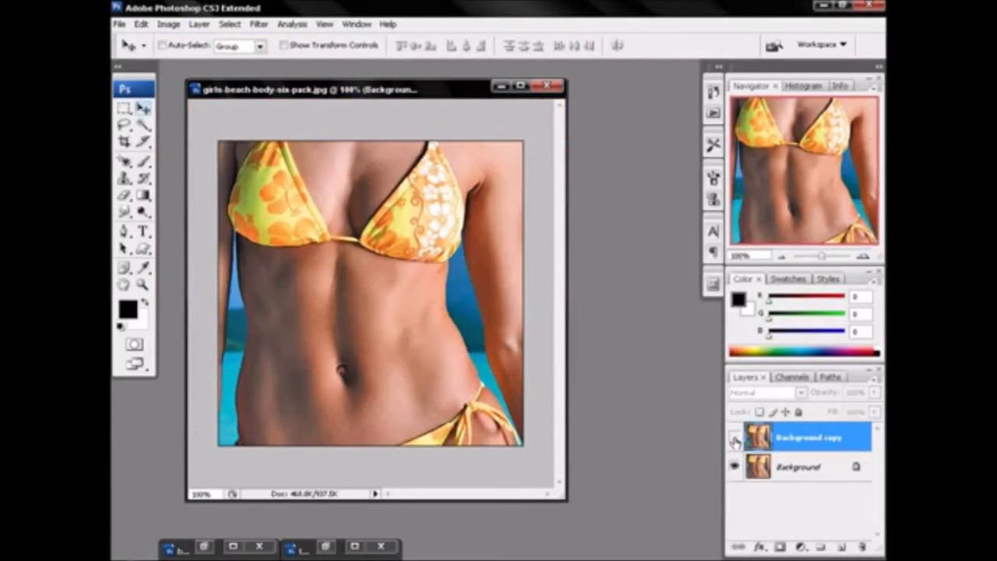
left_click(734, 440)
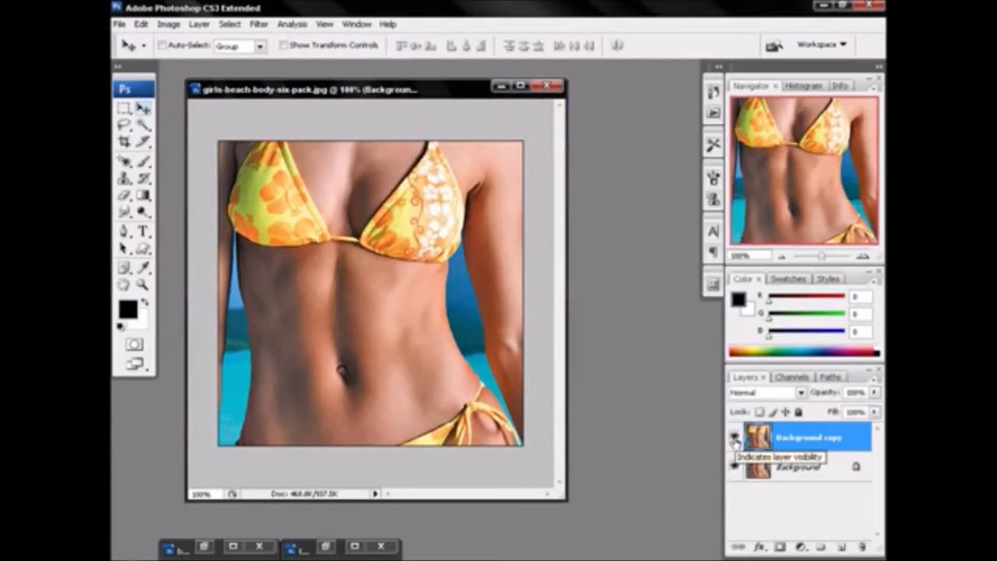
left_click(734, 441)
left_click(735, 440)
left_click(734, 441)
left_click(735, 441)
left_click(735, 440)
left_click(735, 440)
left_click(735, 441)
left_click(735, 441)
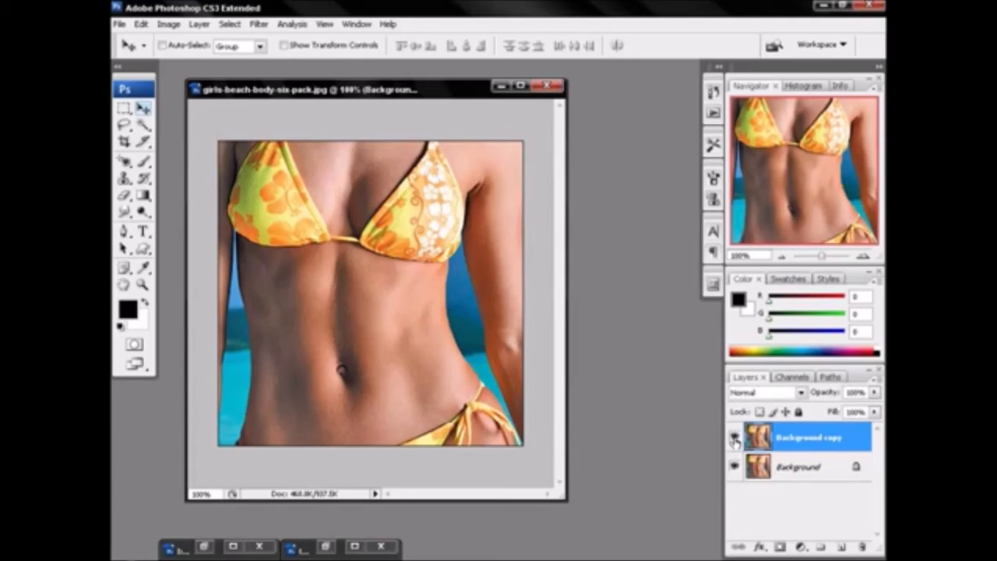
Toggle the Background copy layer's visibility again to check the waist before and after the Liquify edit
mouse_move(449, 100)
left_mouse_down()
mouse_move(447, 81)
mouse_move(462, 91)
left_mouse_up()
left_click(735, 441)
left_click(735, 441)
left_click(735, 440)
left_click(734, 440)
left_click(735, 441)
left_click(734, 441)
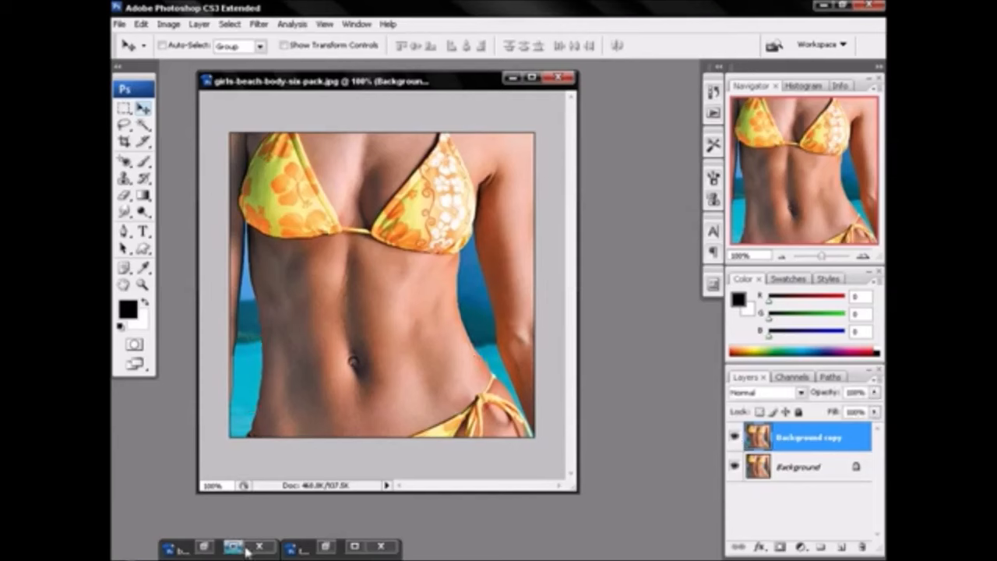
Copy the butterfly image onto the woman's abdomen as a new layer and set its blend mode to Multiply
left_click(201, 549)
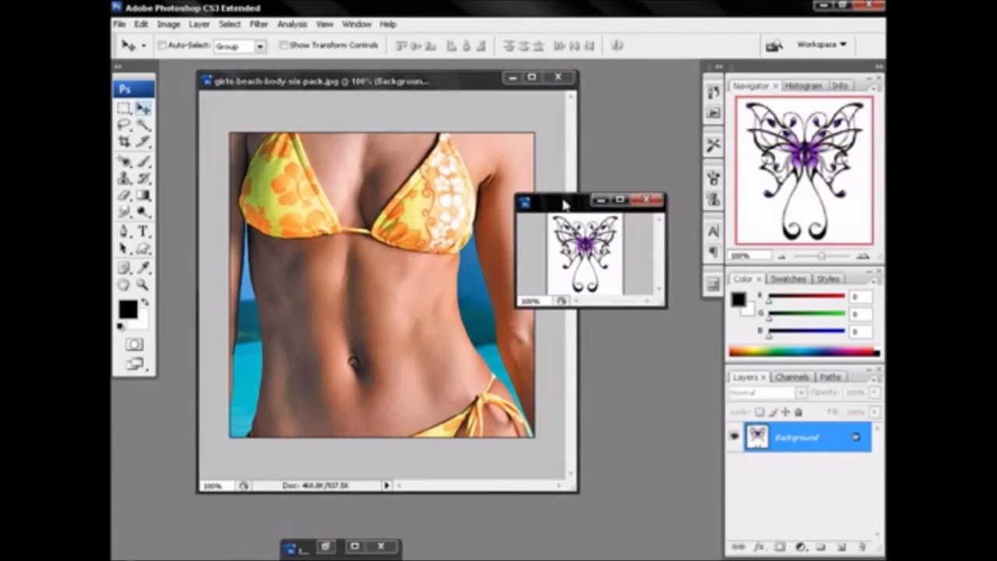
left_click_drag(563, 200, 516, 183)
left_click_drag(620, 290, 676, 376)
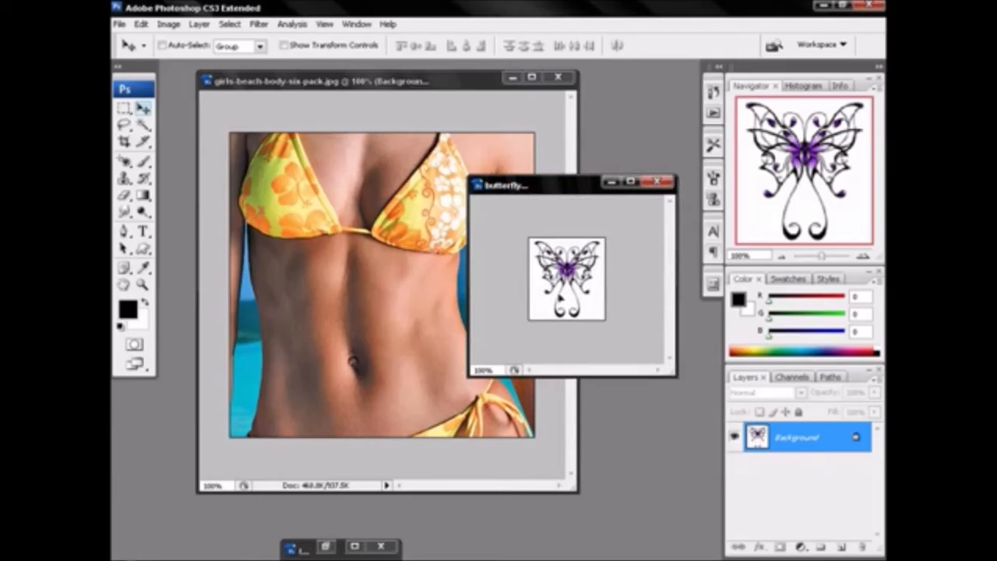
left_click_drag(471, 332, 363, 339)
left_click(611, 181)
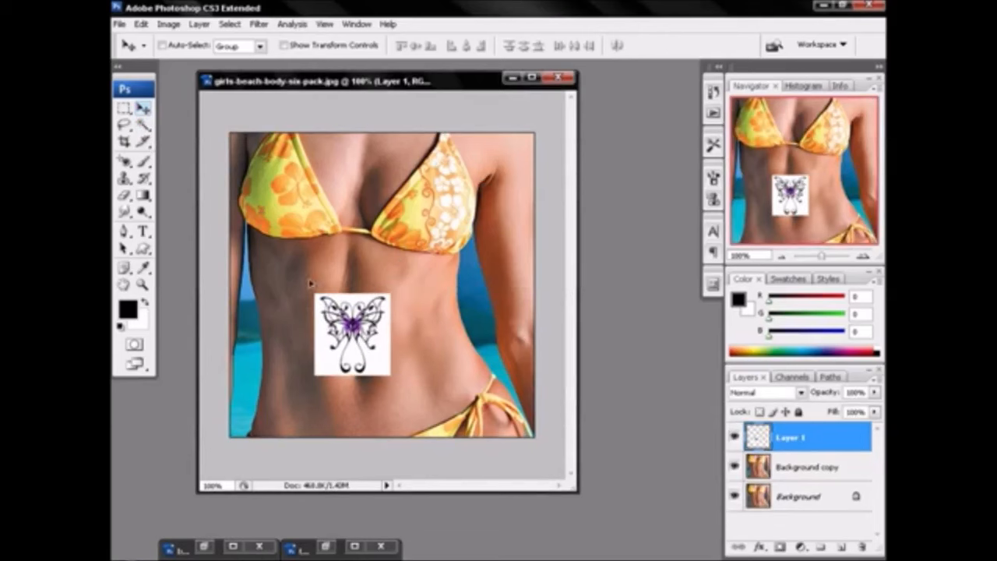
left_click(790, 392)
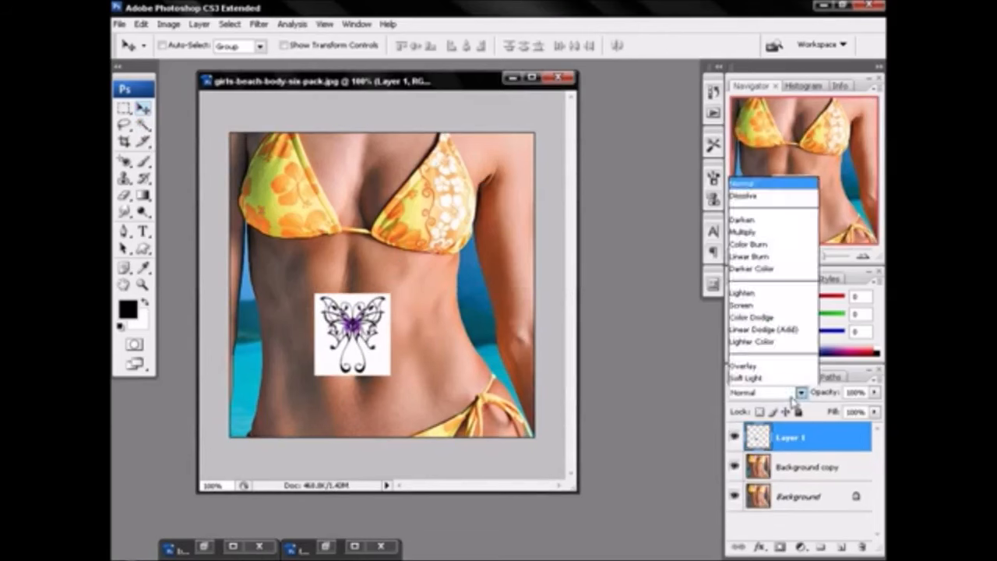
left_click(741, 75)
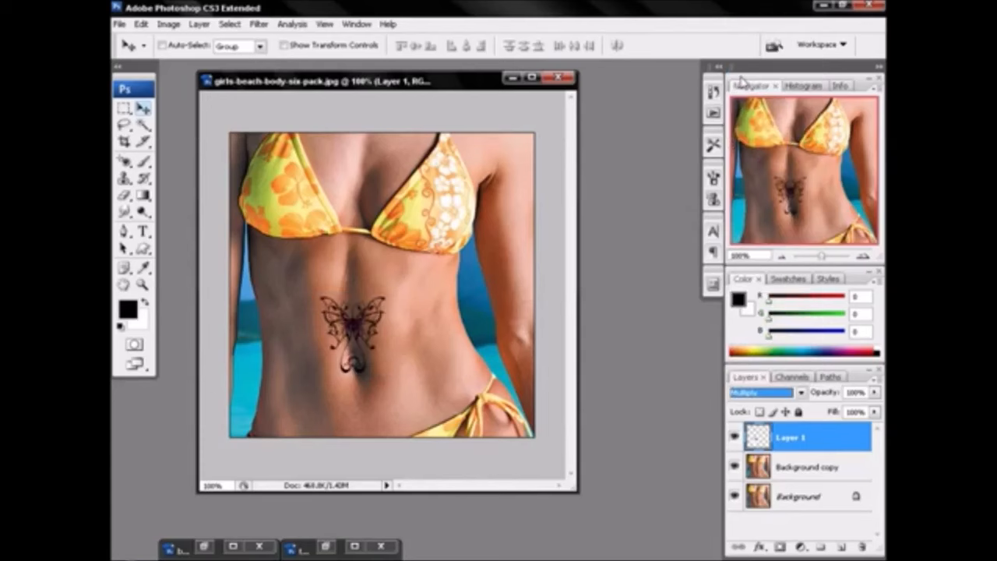
Move the butterfly tattoo slightly lower on the abdomen and rotate it counter-clockwise by about 7°, plus a further 2° or so
mouse_move(382, 323)
left_mouse_down()
mouse_move(372, 319)
mouse_move(380, 335)
left_mouse_up()
left_click(284, 45)
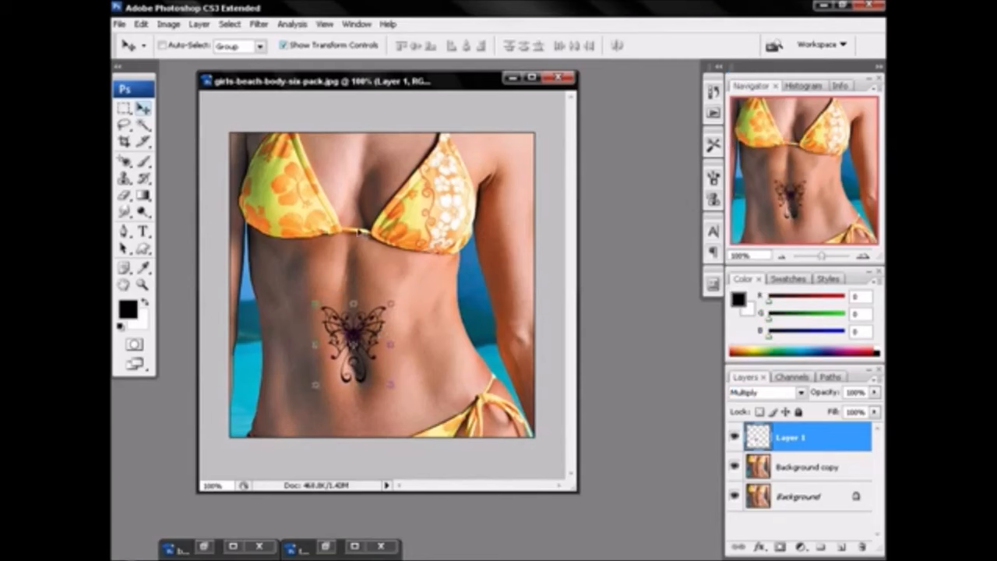
left_click_drag(405, 291, 377, 329)
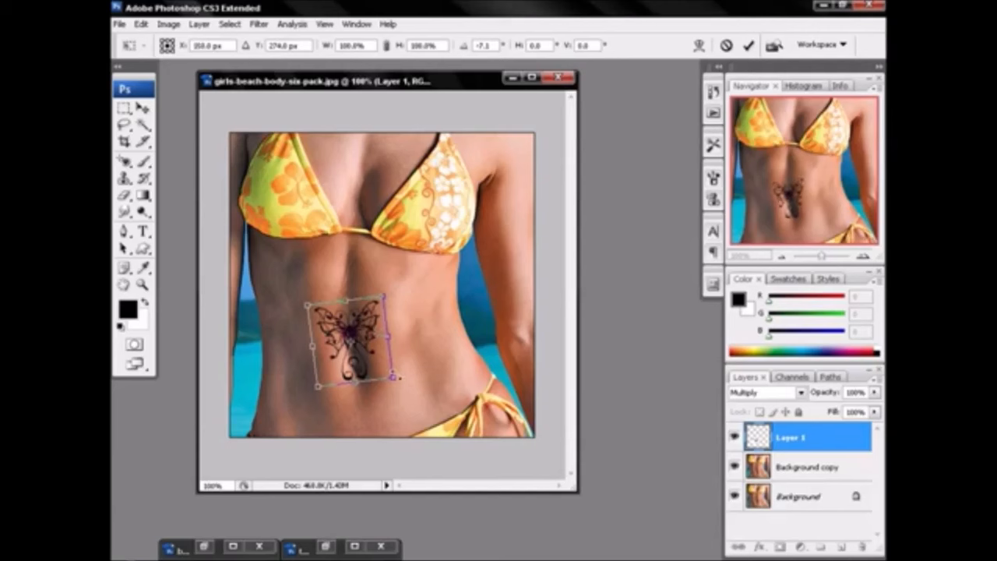
key("Return")
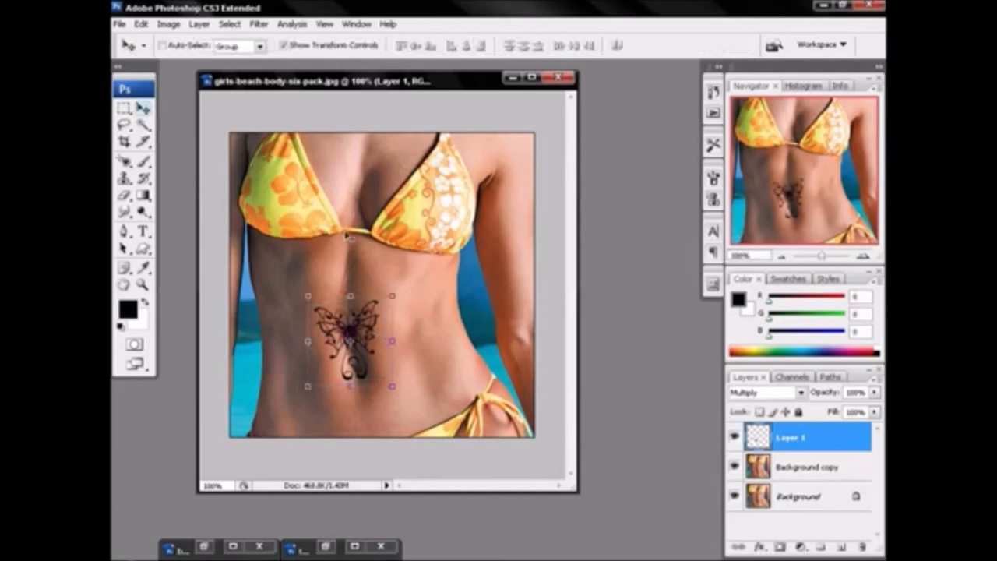
left_click(285, 45)
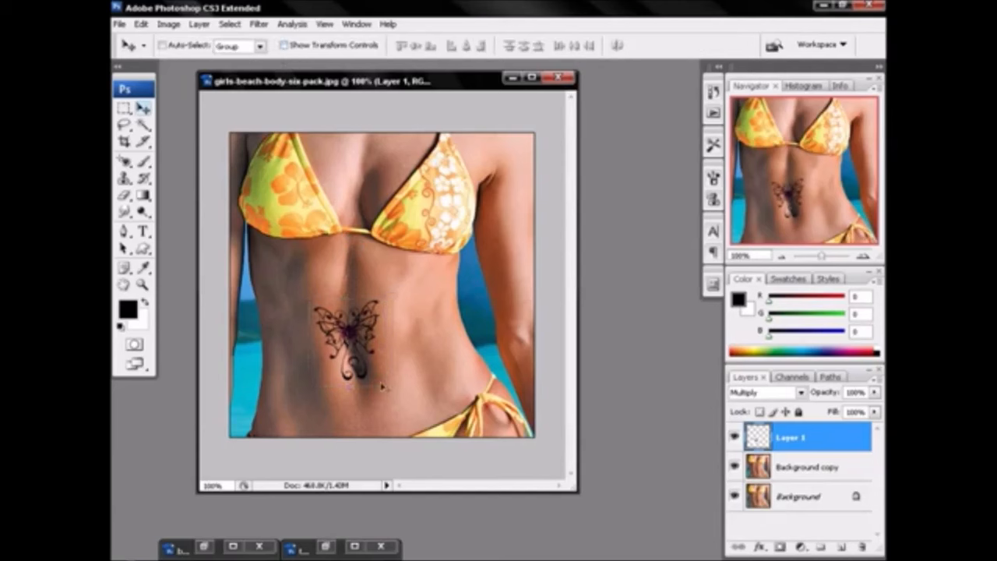
key("ctrl+t")
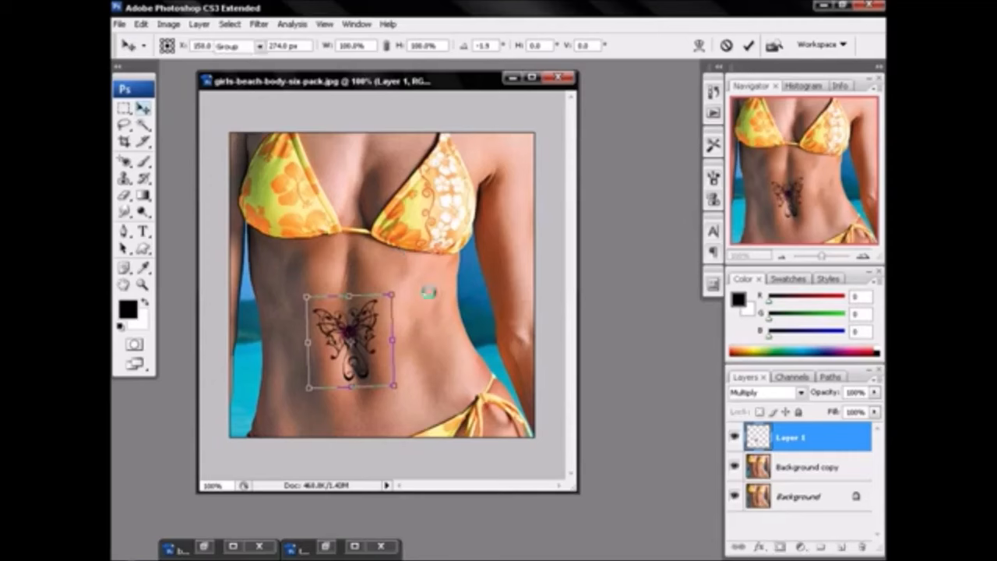
key("Return")
Select the leftmost flame-like design in tribal-tattoos.jpg with a rectangular marquee and copy it into the body picture
left_click(327, 547)
left_click_drag(250, 272, 297, 369)
left_click_drag(461, 251, 551, 253)
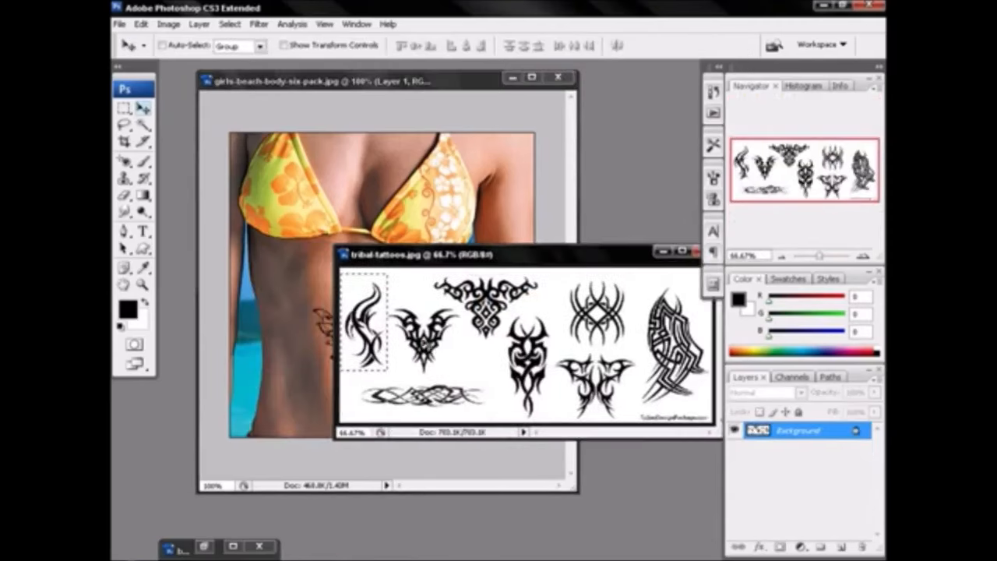
left_click(125, 110)
left_click(450, 351)
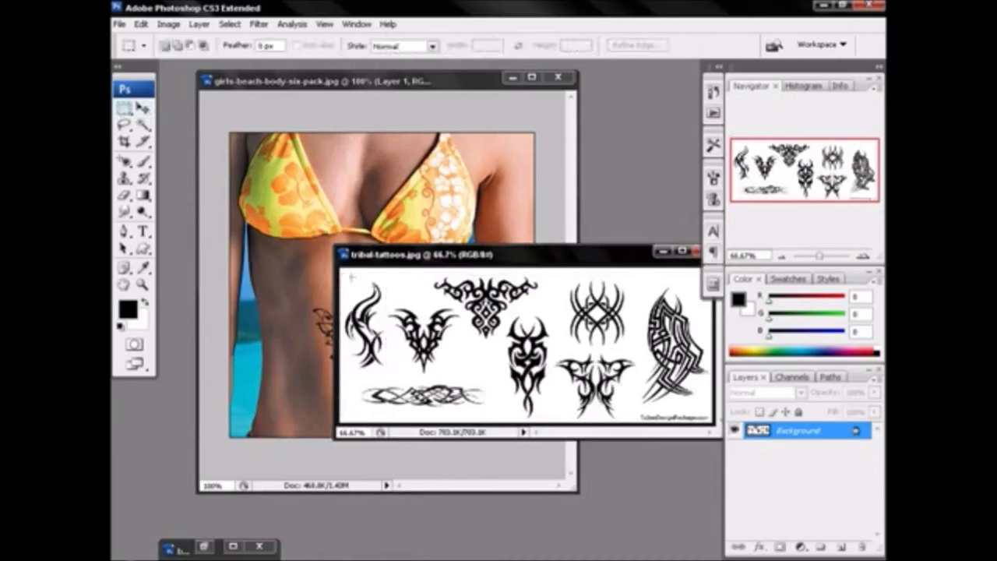
left_click_drag(364, 296, 390, 375)
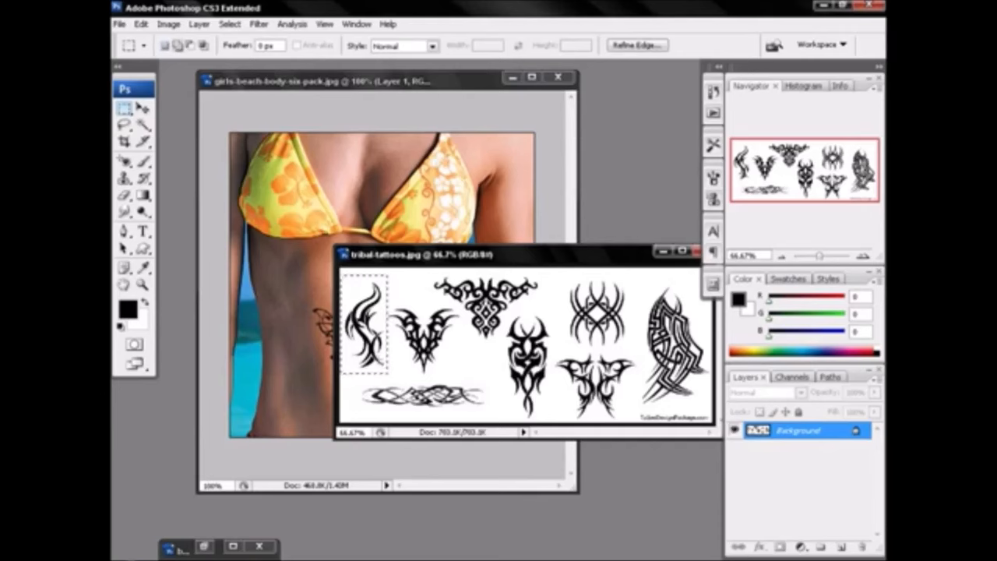
left_click_drag(366, 327, 300, 313)
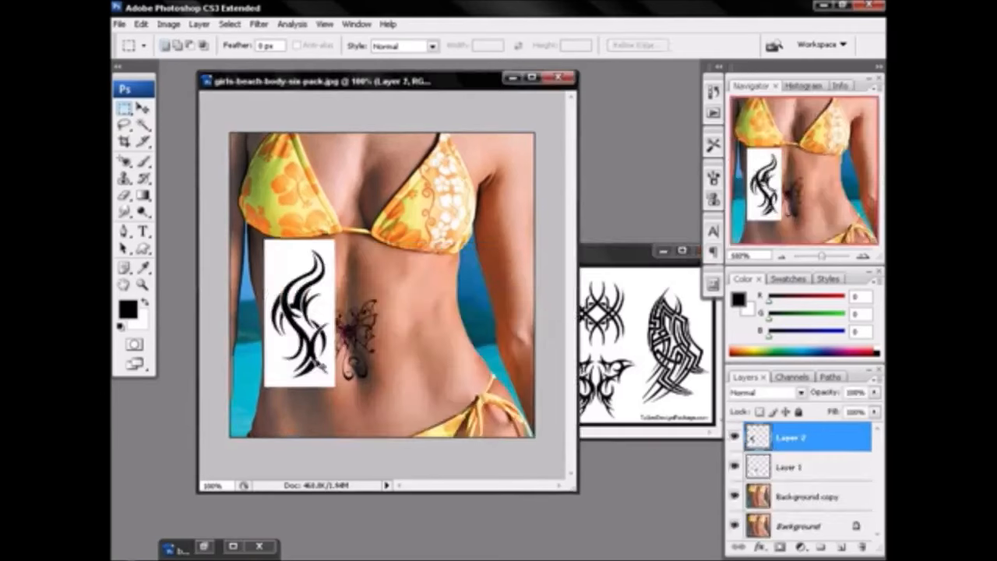
left_click_drag(622, 260, 533, 264)
left_click(561, 259)
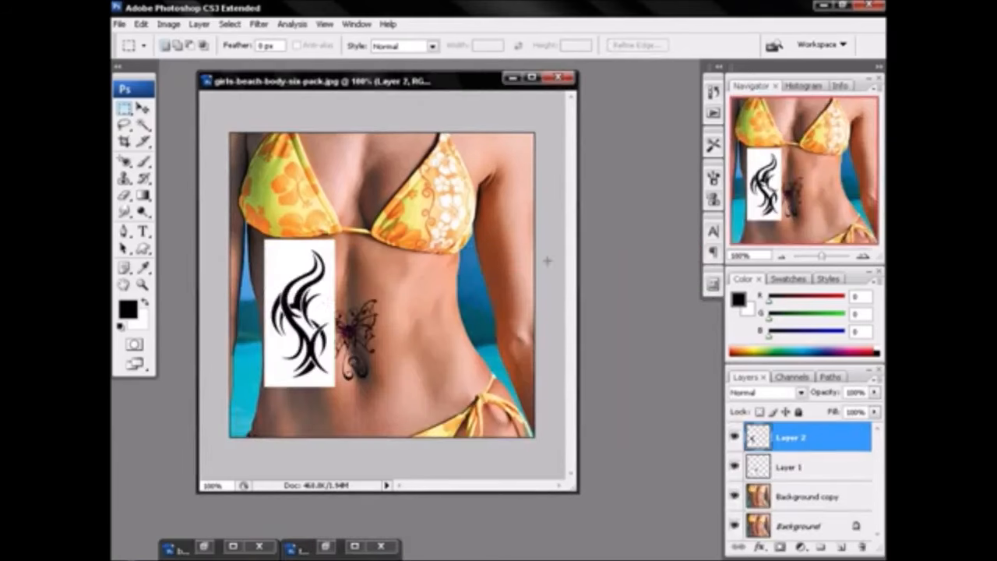
Move the tribal design onto the hip on the picture's right side and rotate it about 37° clockwise
key("v")
left_click_drag(315, 310, 417, 351)
key("ctrl+t")
left_click_drag(455, 223, 530, 293)
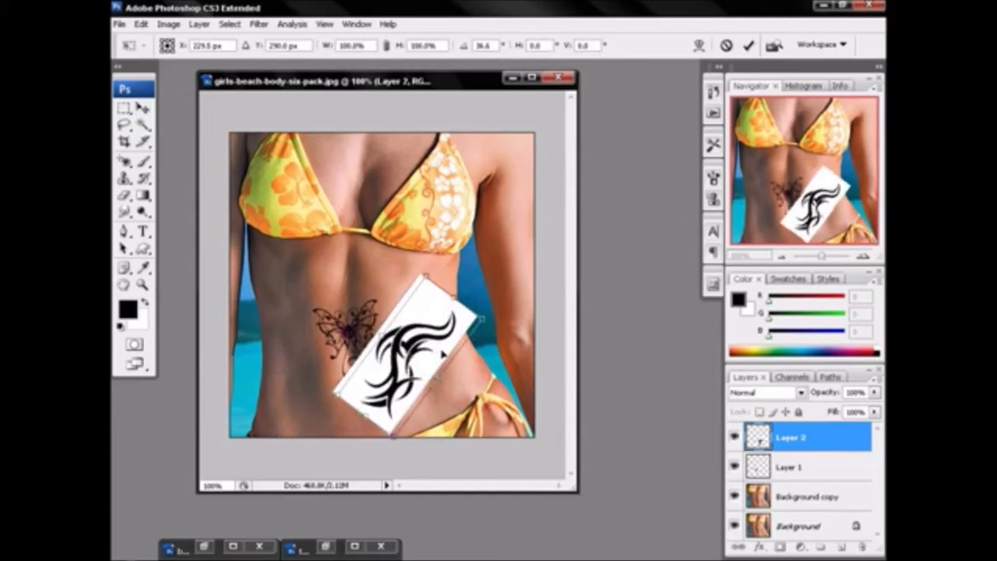
left_click_drag(434, 351, 452, 354)
key("Return")
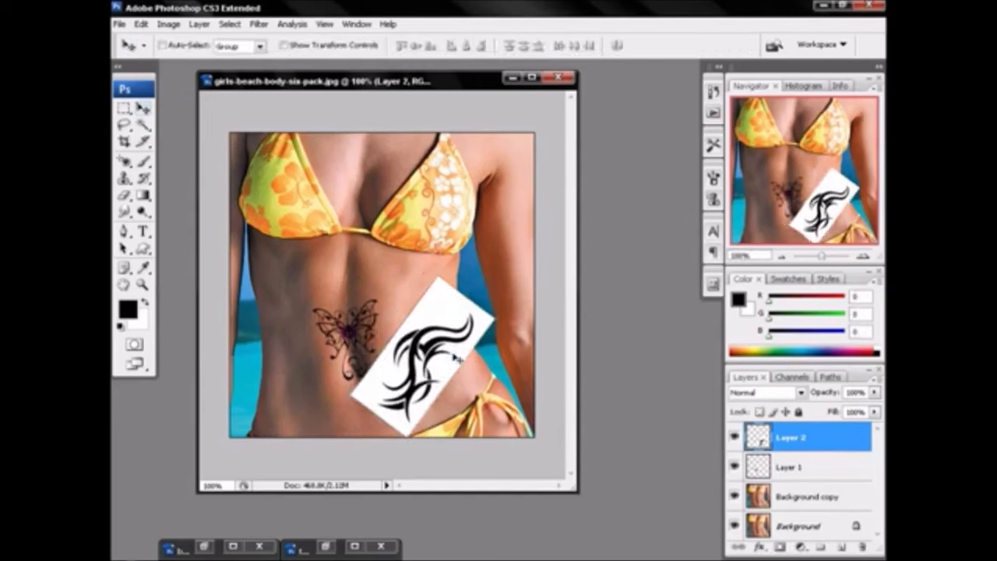
Set the tribal design layer's blend mode to Multiply and nudge the tattoo slightly left on the waist
left_click(763, 393)
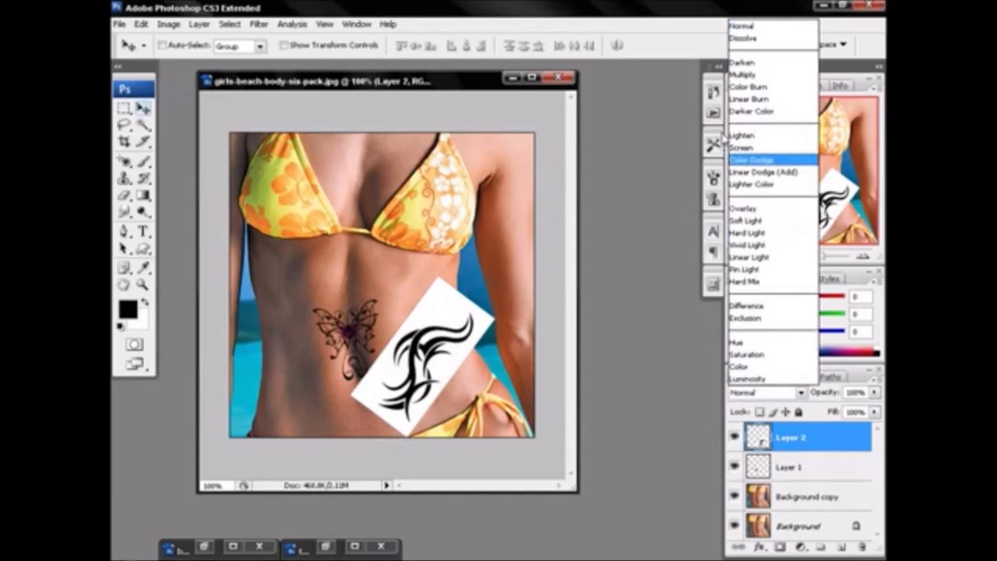
left_click(742, 75)
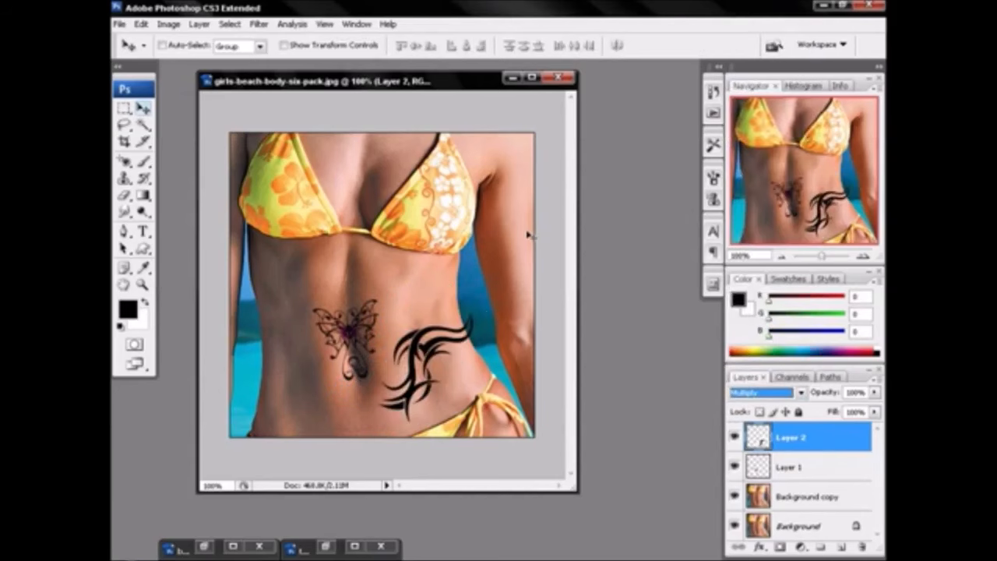
left_click(468, 319)
mouse_move(467, 319)
left_mouse_down()
mouse_move(459, 312)
mouse_move(459, 321)
left_mouse_up()
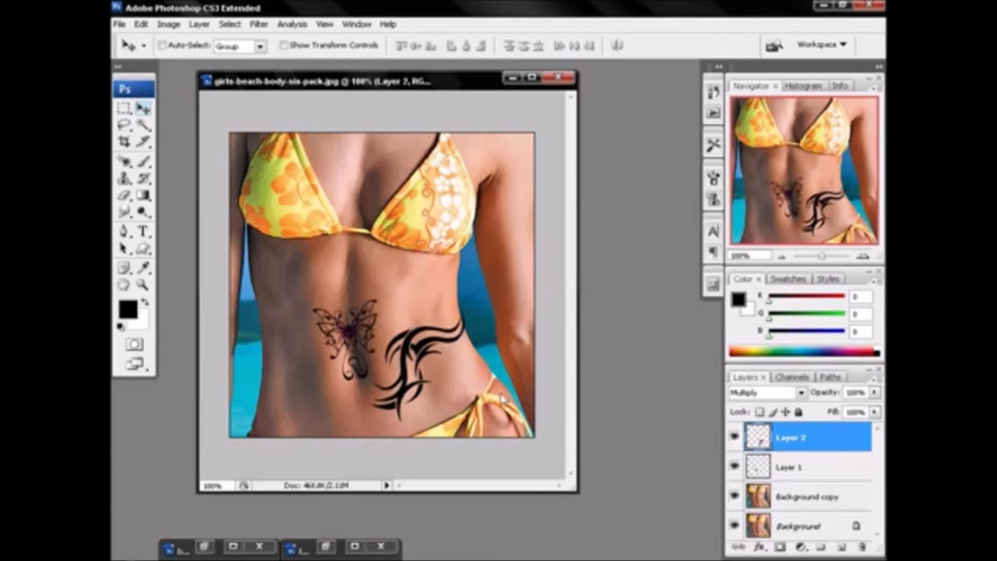
Shift the tribal tattoo down and right in close-up so that it overlaps the hip edge and the bikini bottom
left_click(142, 285)
left_click(441, 332)
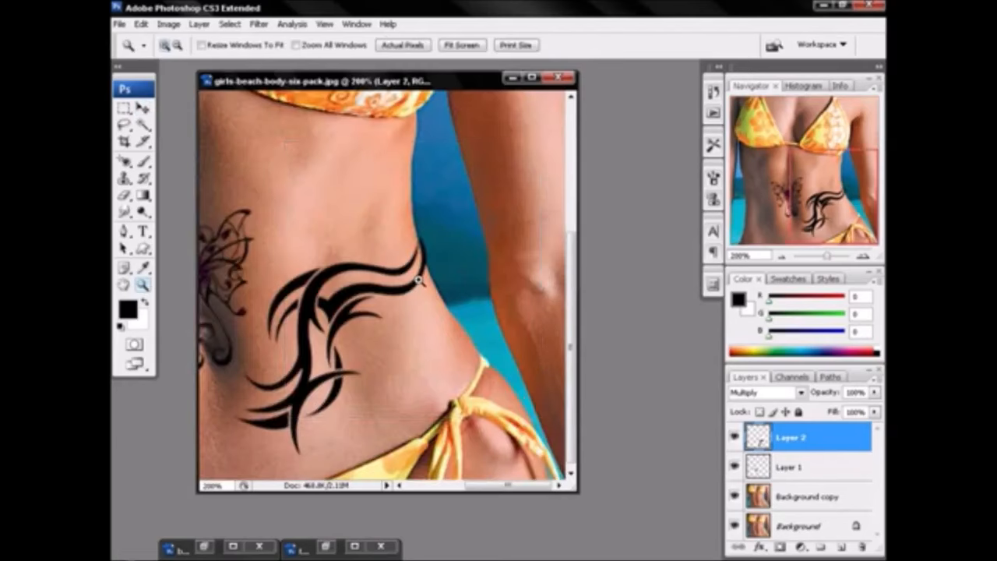
left_click(421, 294)
left_click(387, 264)
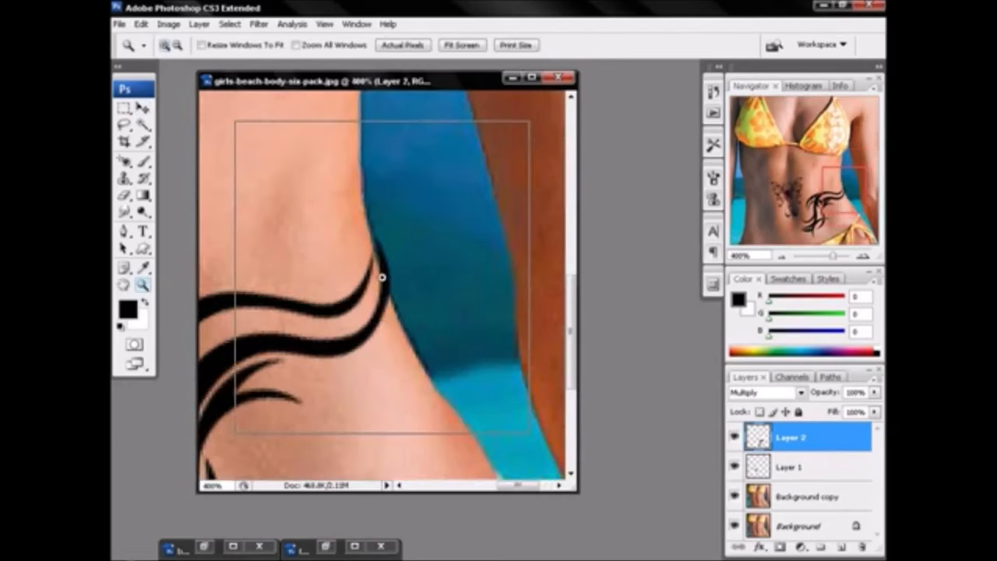
left_click(381, 278)
left_click(142, 108)
left_click_drag(405, 286, 443, 389)
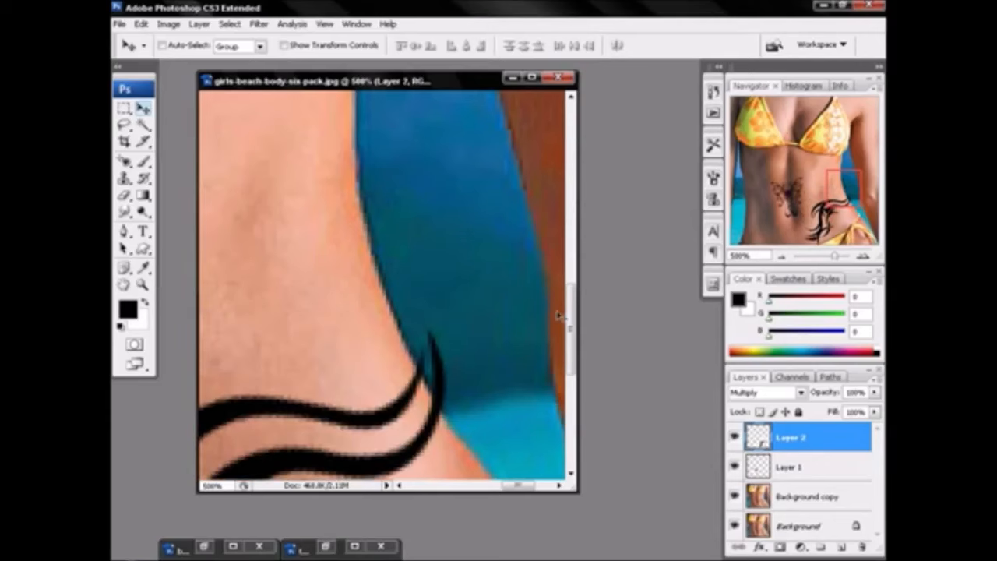
left_click_drag(573, 310, 572, 356)
left_click_drag(426, 270, 448, 297)
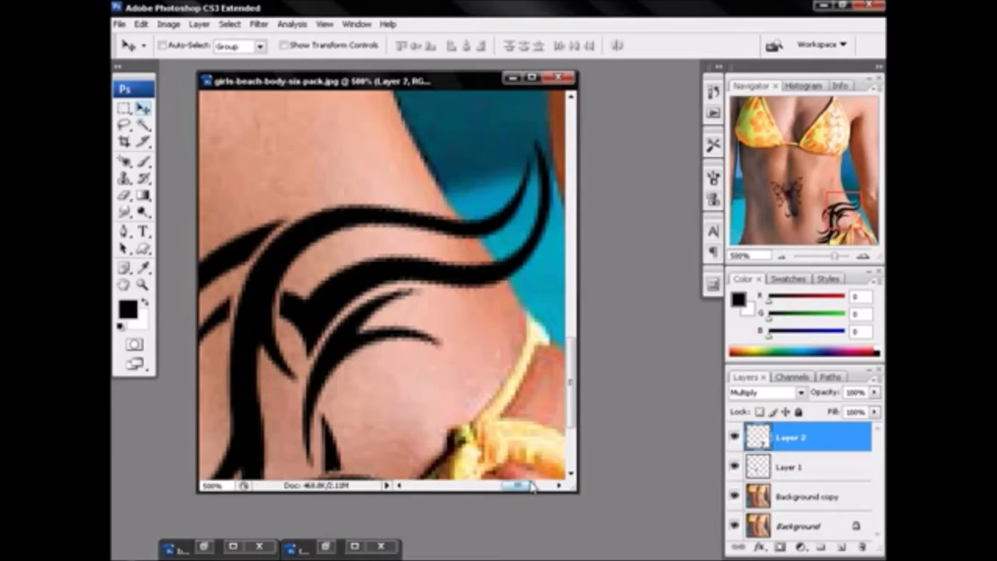
Erase the parts of the tribal tattoo that extend past the hip edge and over the bikini bottom
left_click_drag(532, 486, 551, 486)
left_click(123, 195)
mouse_move(365, 144)
left_mouse_down()
mouse_move(392, 248)
mouse_move(342, 160)
mouse_move(371, 176)
mouse_move(359, 160)
mouse_move(367, 269)
mouse_move(296, 166)
mouse_move(351, 230)
mouse_move(342, 187)
mouse_move(368, 239)
mouse_move(352, 271)
mouse_move(311, 207)
mouse_move(361, 272)
mouse_move(306, 210)
mouse_move(329, 244)
left_mouse_up()
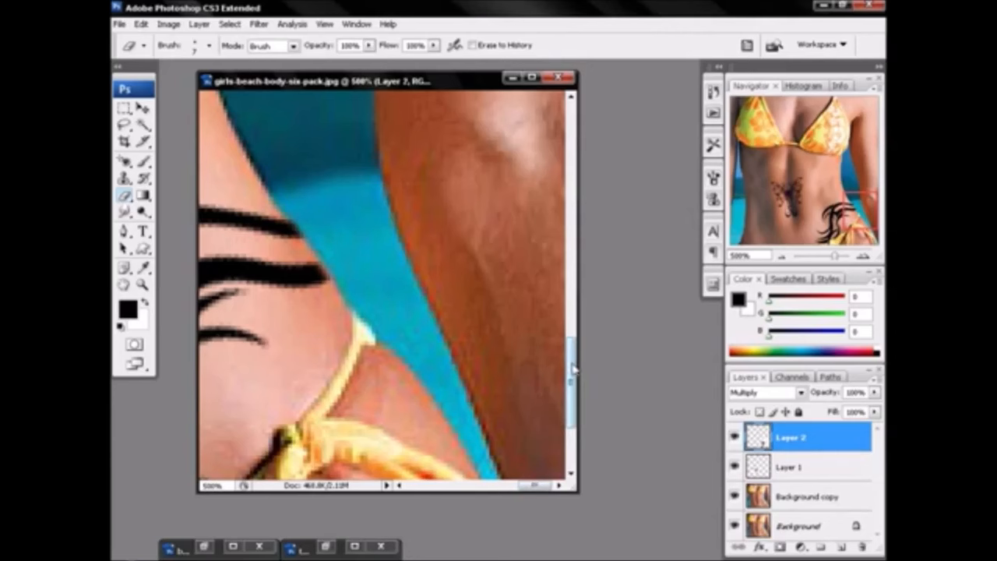
left_click_drag(573, 370, 573, 425)
left_click_drag(545, 493, 506, 495)
mouse_move(344, 434)
left_mouse_down()
mouse_move(418, 397)
mouse_move(383, 414)
mouse_move(323, 478)
mouse_move(291, 477)
mouse_move(323, 458)
mouse_move(288, 469)
mouse_move(326, 440)
mouse_move(241, 475)
mouse_move(392, 407)
left_mouse_up()
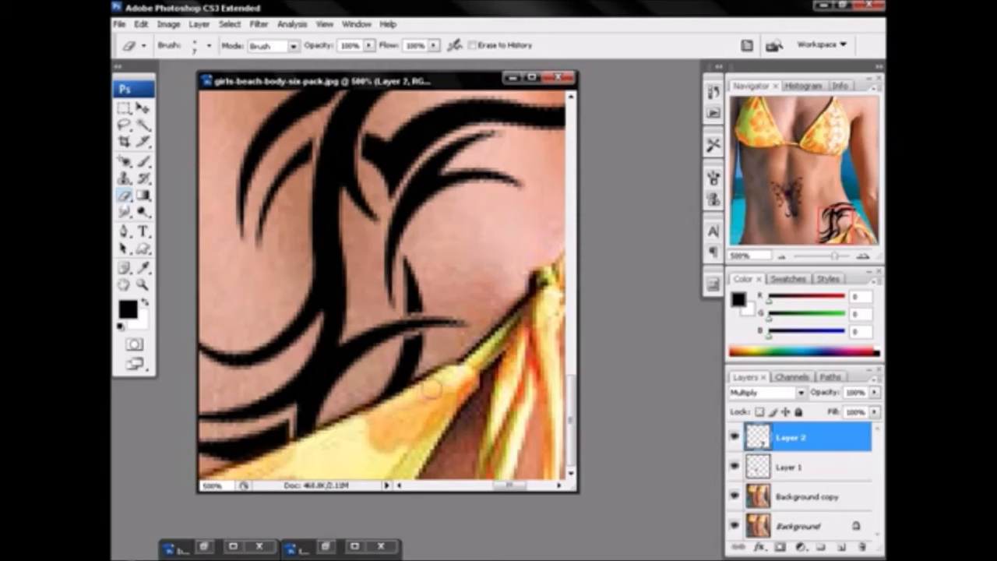
Lower the tribal tattoo layer's opacity to 75%
left_click_drag(783, 260, 785, 260)
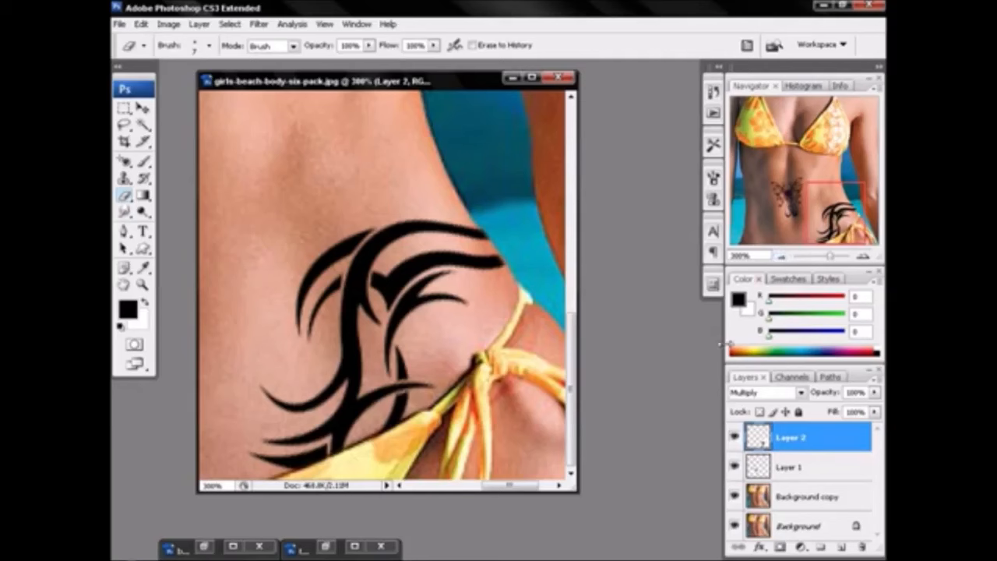
left_click_drag(875, 393, 860, 414)
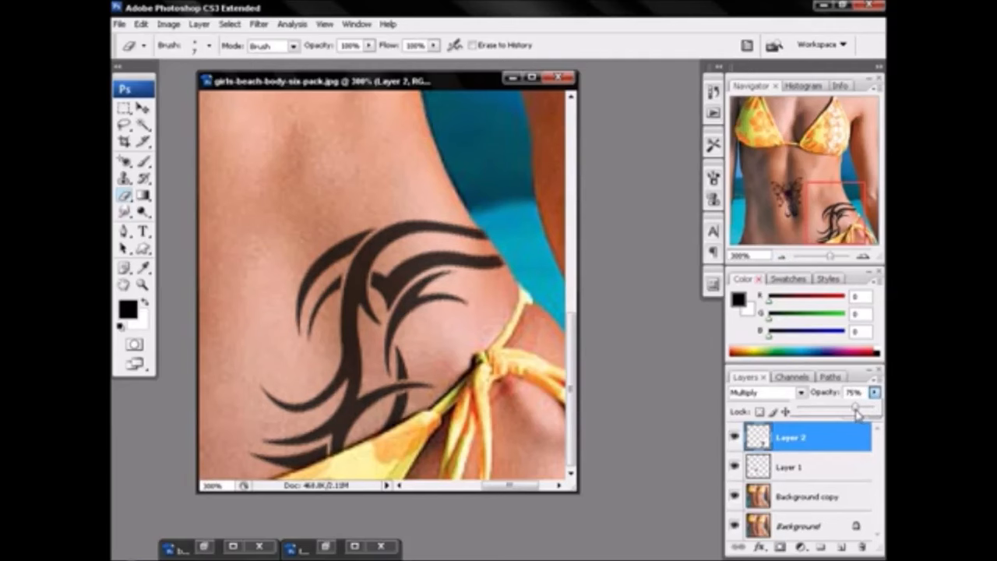
left_click(780, 257)
left_click(780, 257)
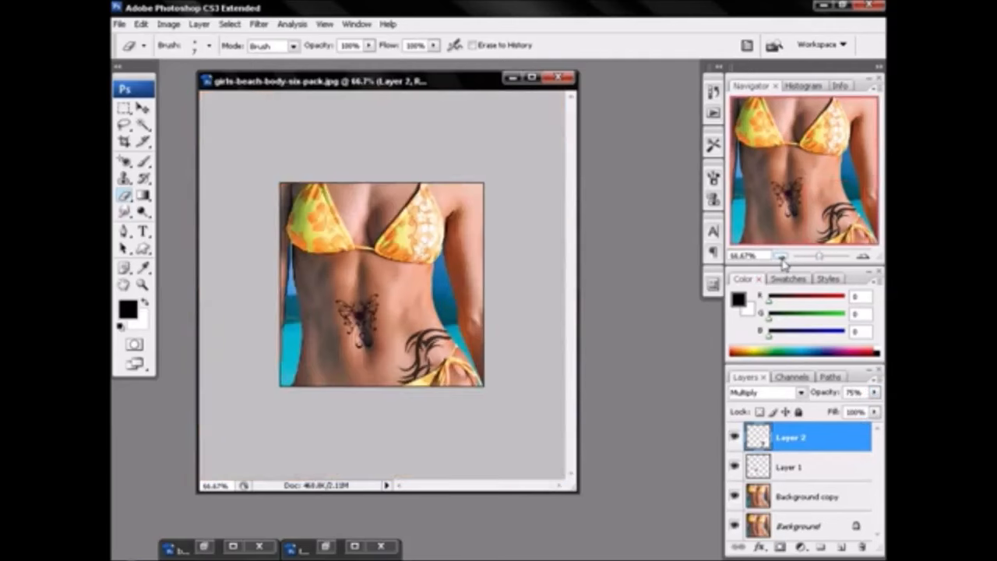
View the picture at 100% and merge the tribal tattoo layer down into the butterfly layer
left_click(143, 284)
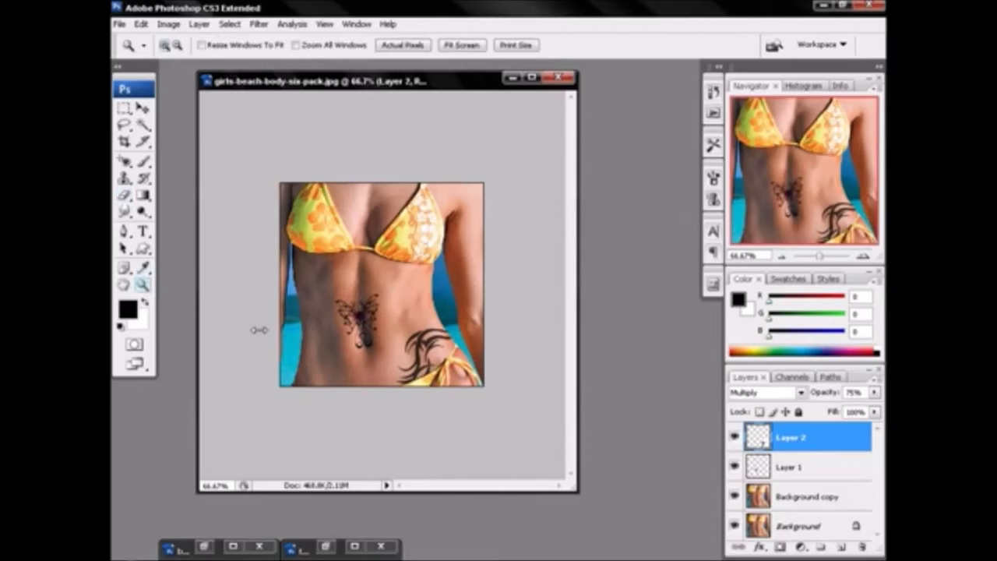
left_click(402, 356)
left_click_drag(423, 87, 421, 80)
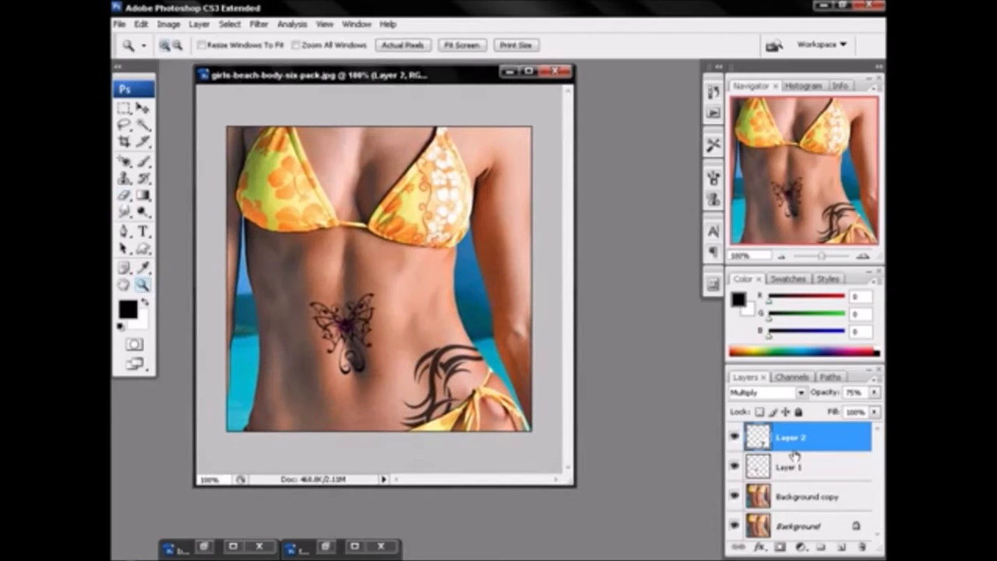
right_click(795, 441)
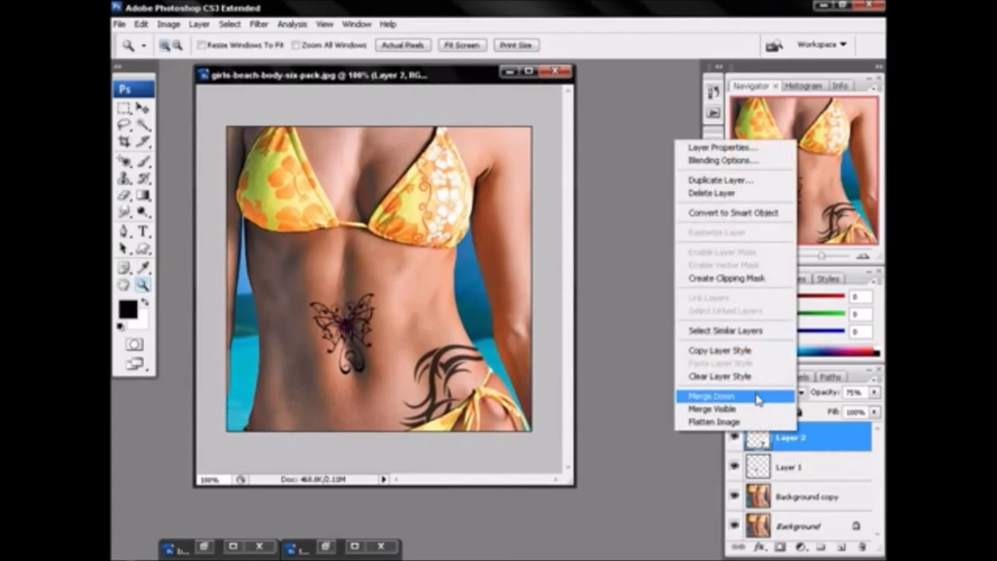
left_click(758, 399)
Compare the body with and without the tattoos by hiding and showing the merged Layer 1
left_click(734, 440)
left_click(734, 441)
left_click(734, 440)
left_click(734, 441)
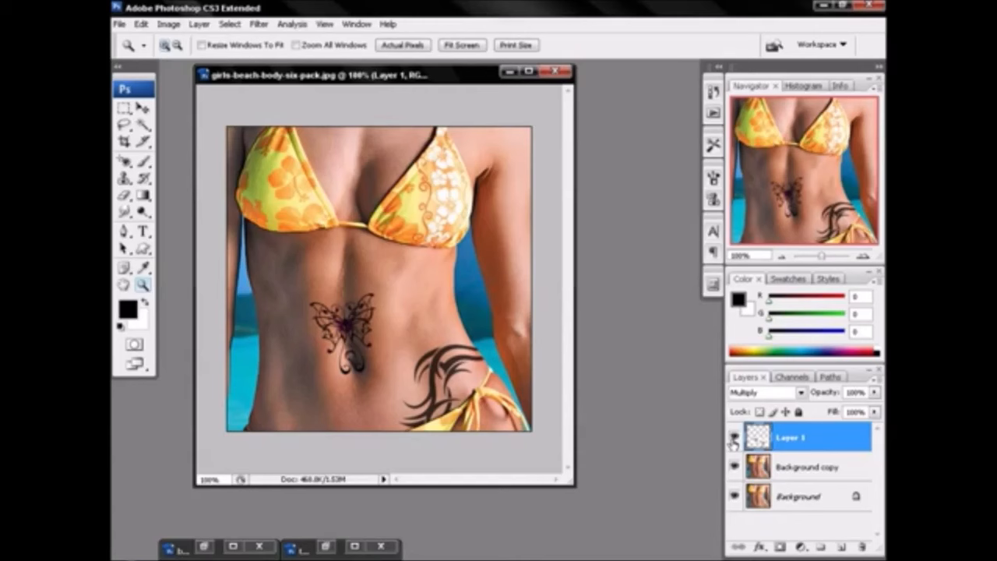
Compare the original and slimmed waist beneath the tattoos by toggling the Background copy layer's visibility
left_click(734, 467)
left_click(734, 466)
left_click(735, 466)
left_click(735, 467)
left_click(734, 467)
left_click(735, 467)
left_click(735, 467)
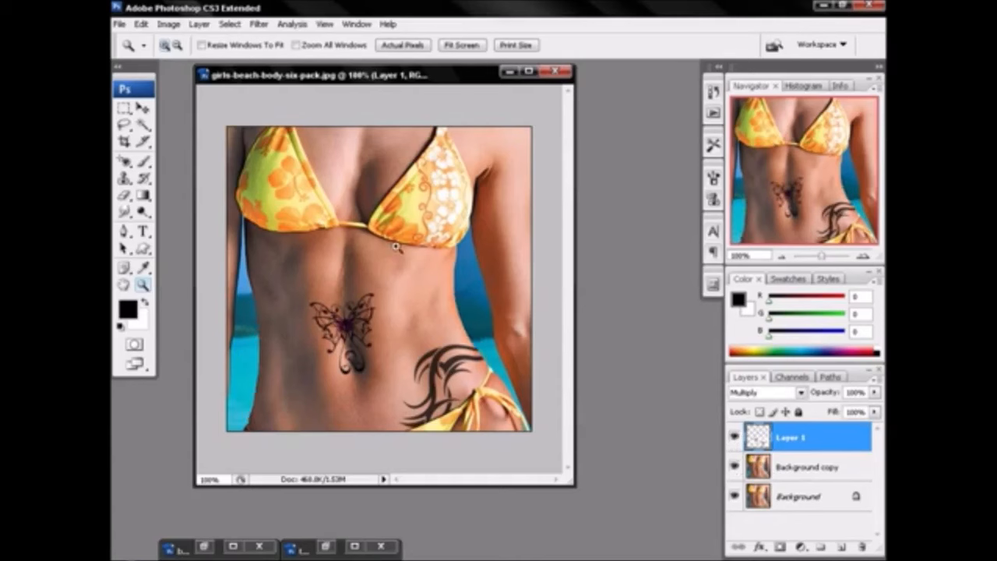